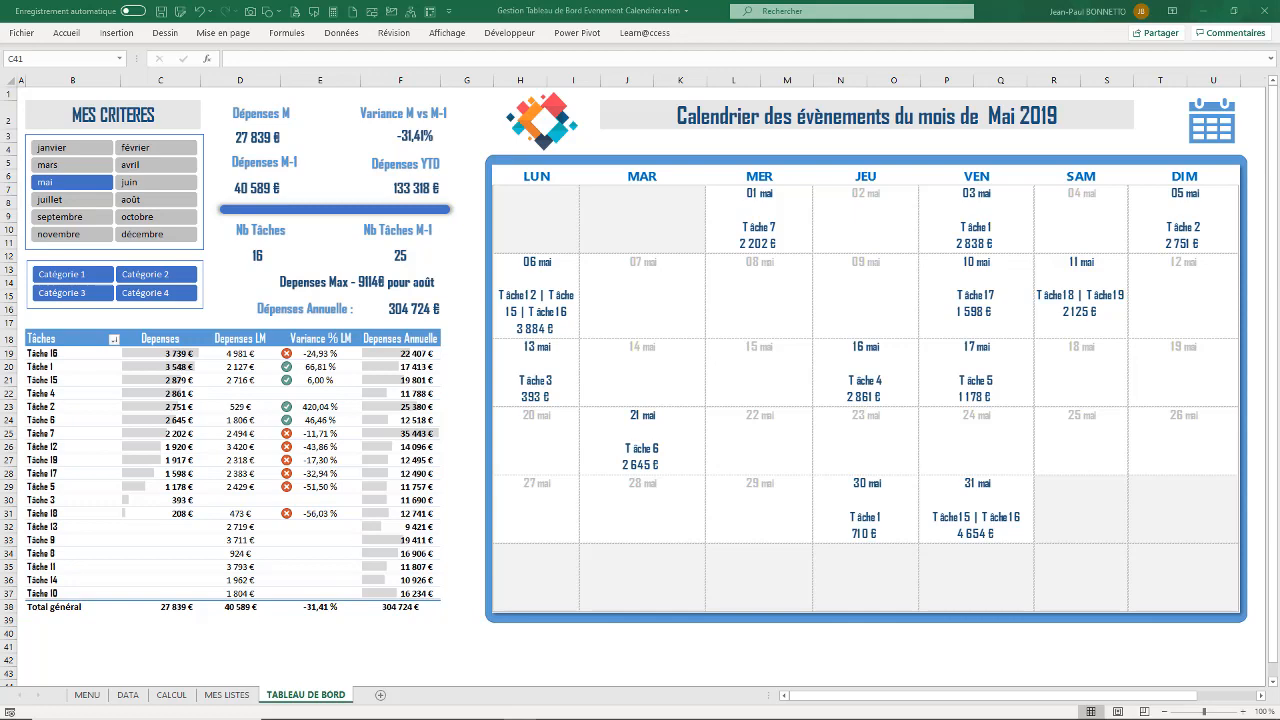
# - Bring the Gestion Tableau de Bord Calendrier workbook with the monthly event and key indicator reports to the front
pyautogui.moveTo(484, 710)
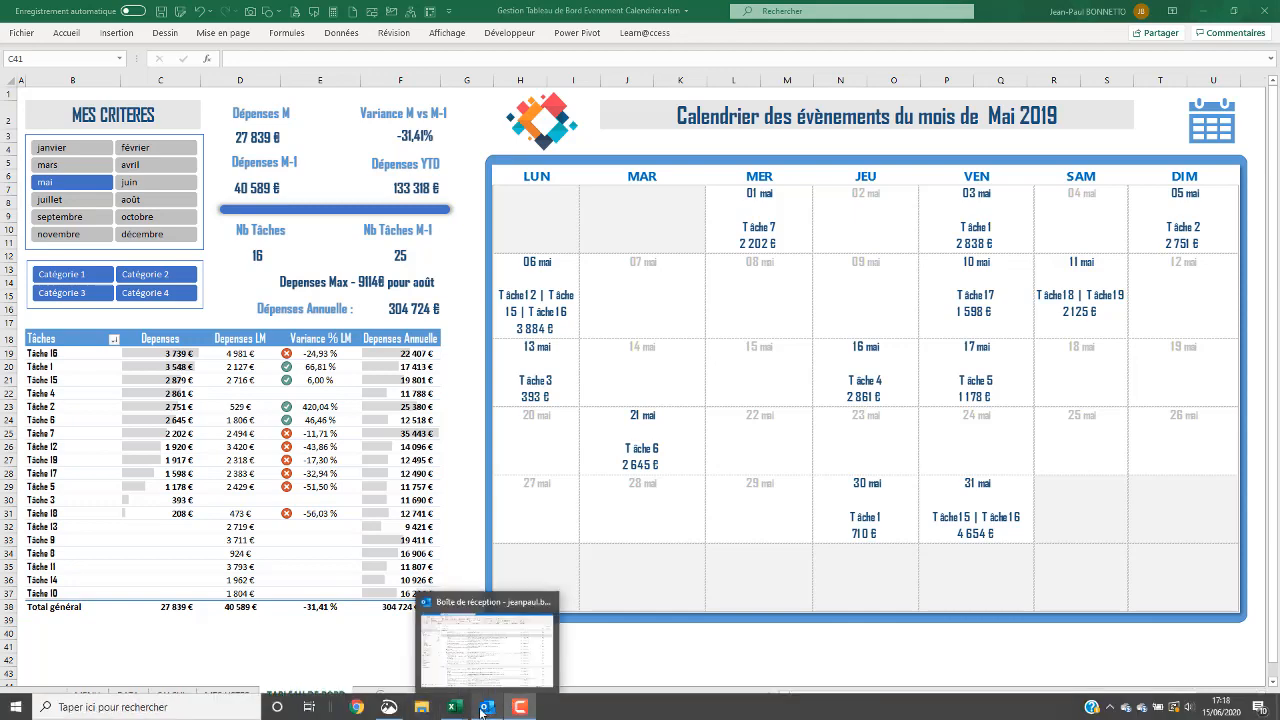
pyautogui.click(569, 659)
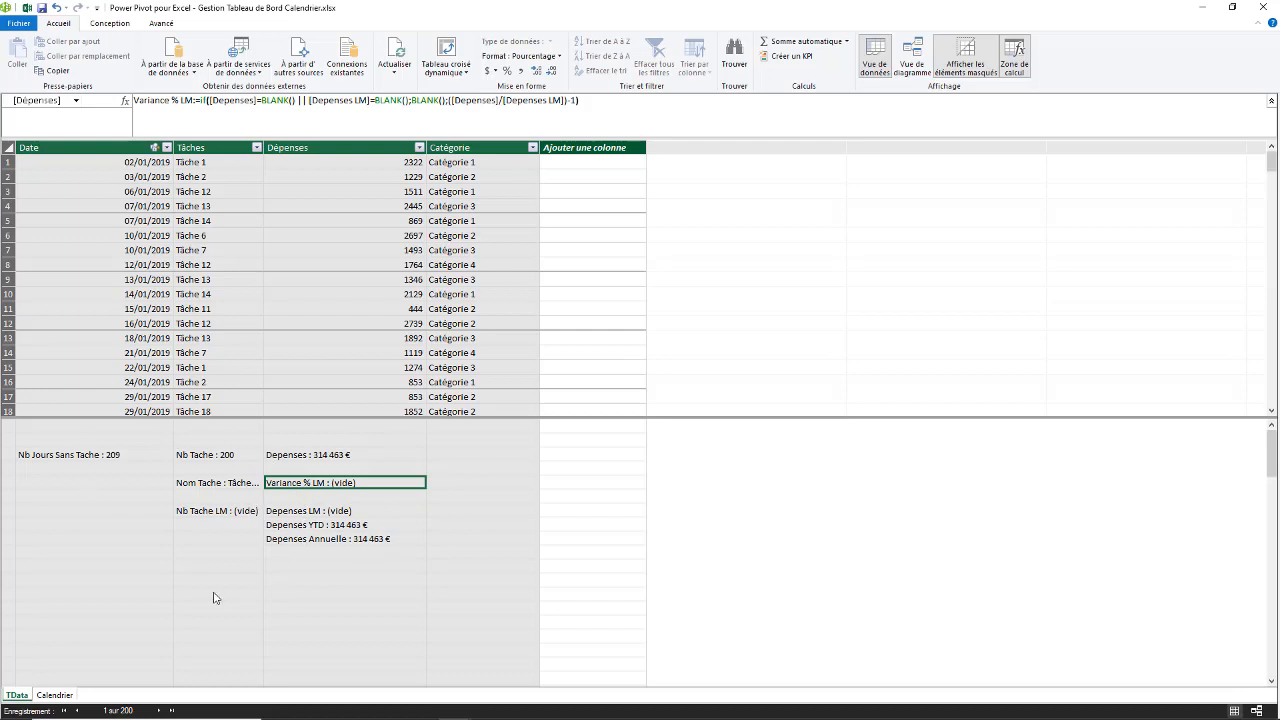
pyautogui.moveTo(452, 707)
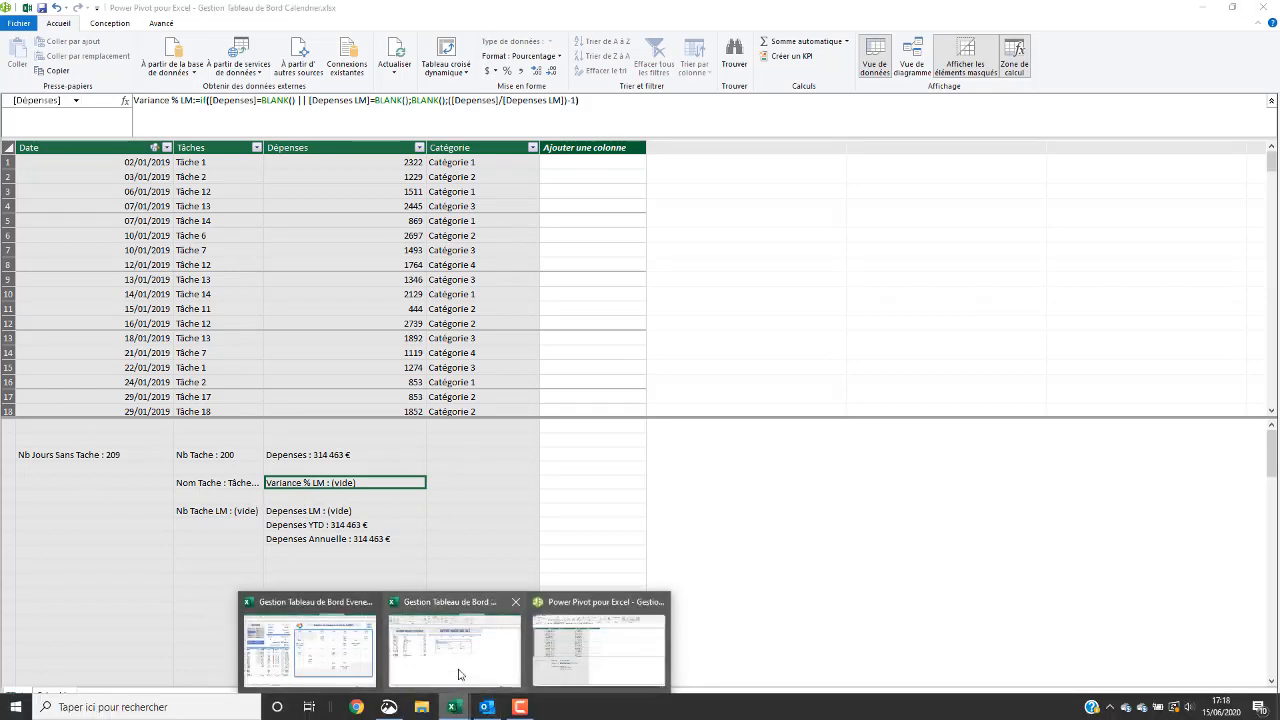
pyautogui.moveTo(422, 660)
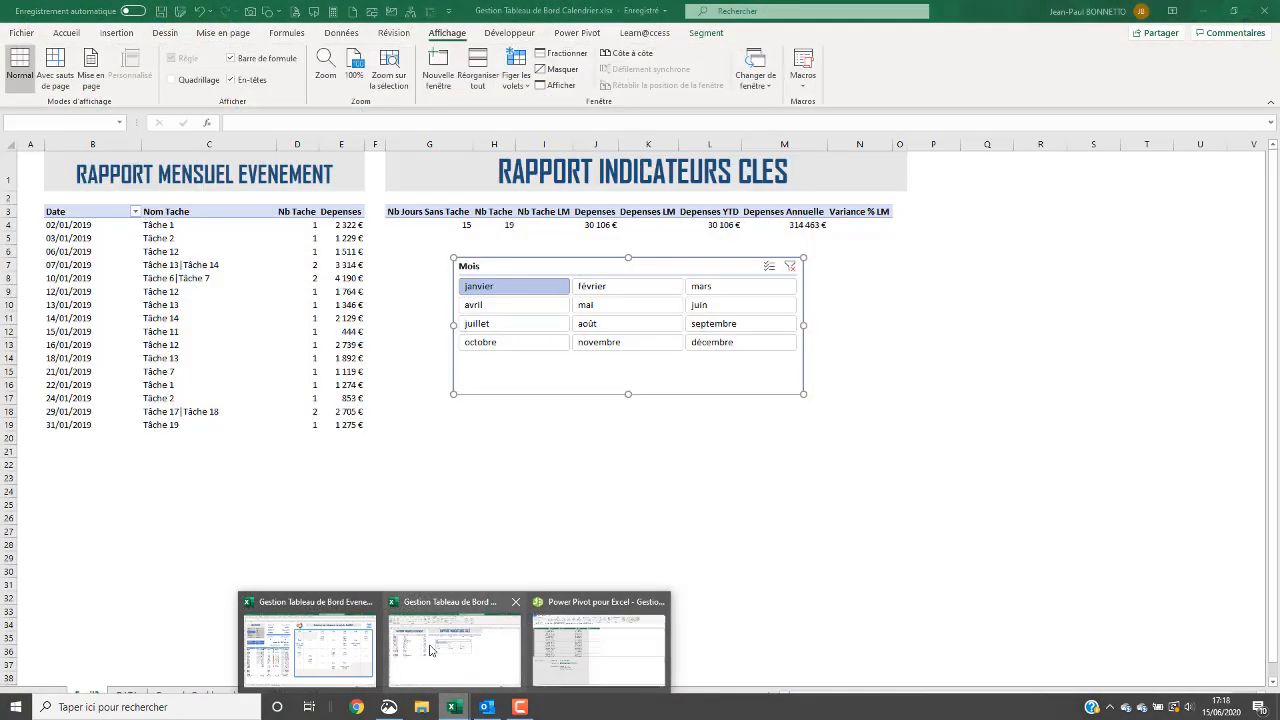
pyautogui.click(430, 650)
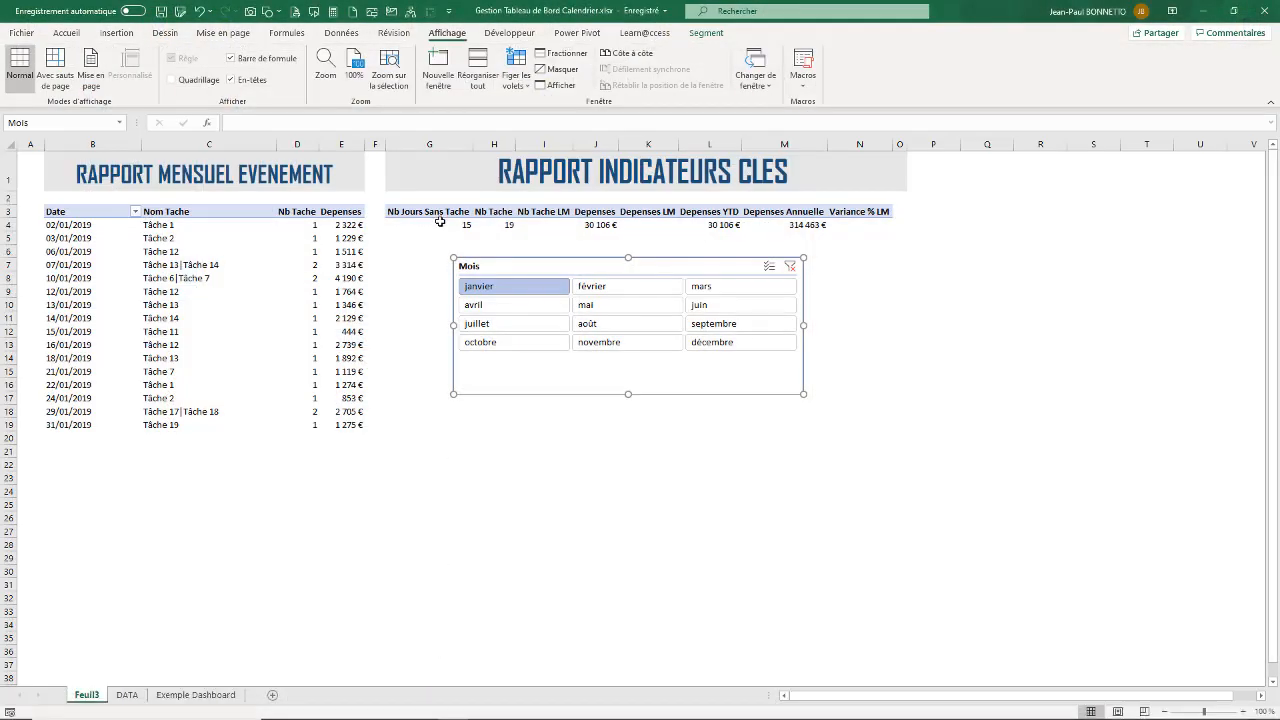
# - Test the Mois slicer on several months, return it to janvier, and view the Exemple Dashboard sheet
pyautogui.moveTo(438, 224); pyautogui.dragTo(848, 224)
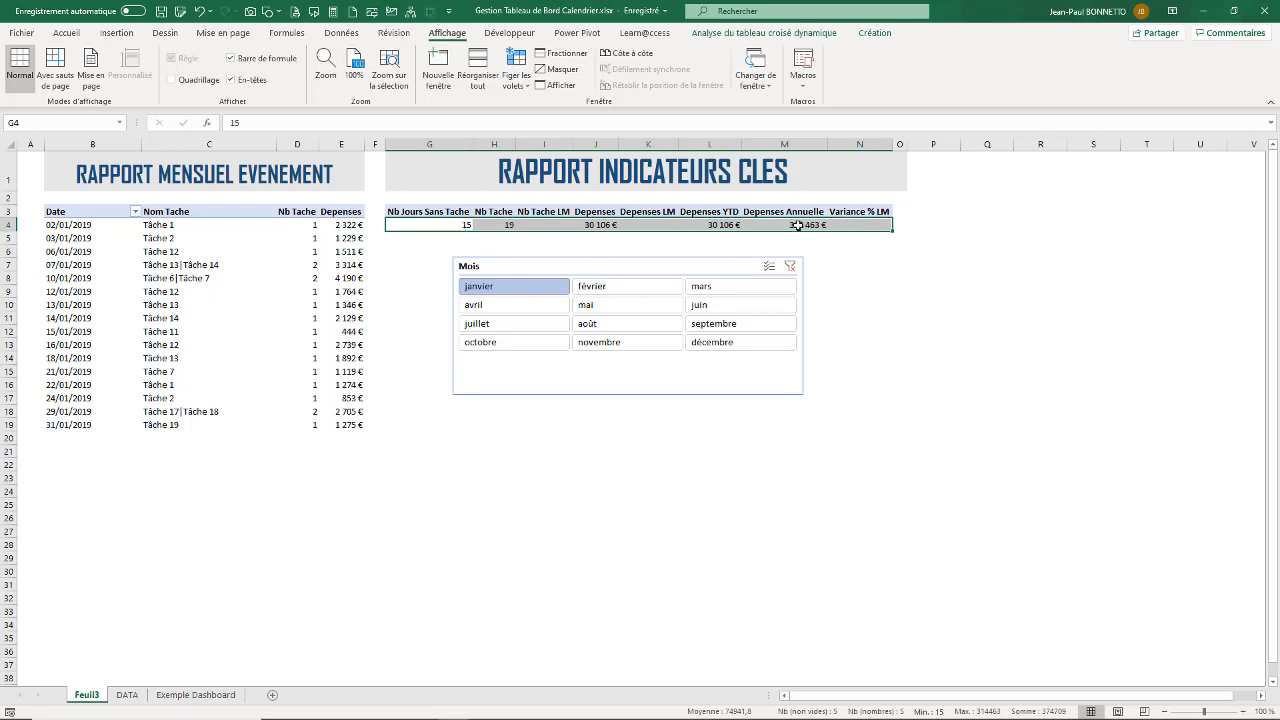
pyautogui.click(627, 286)
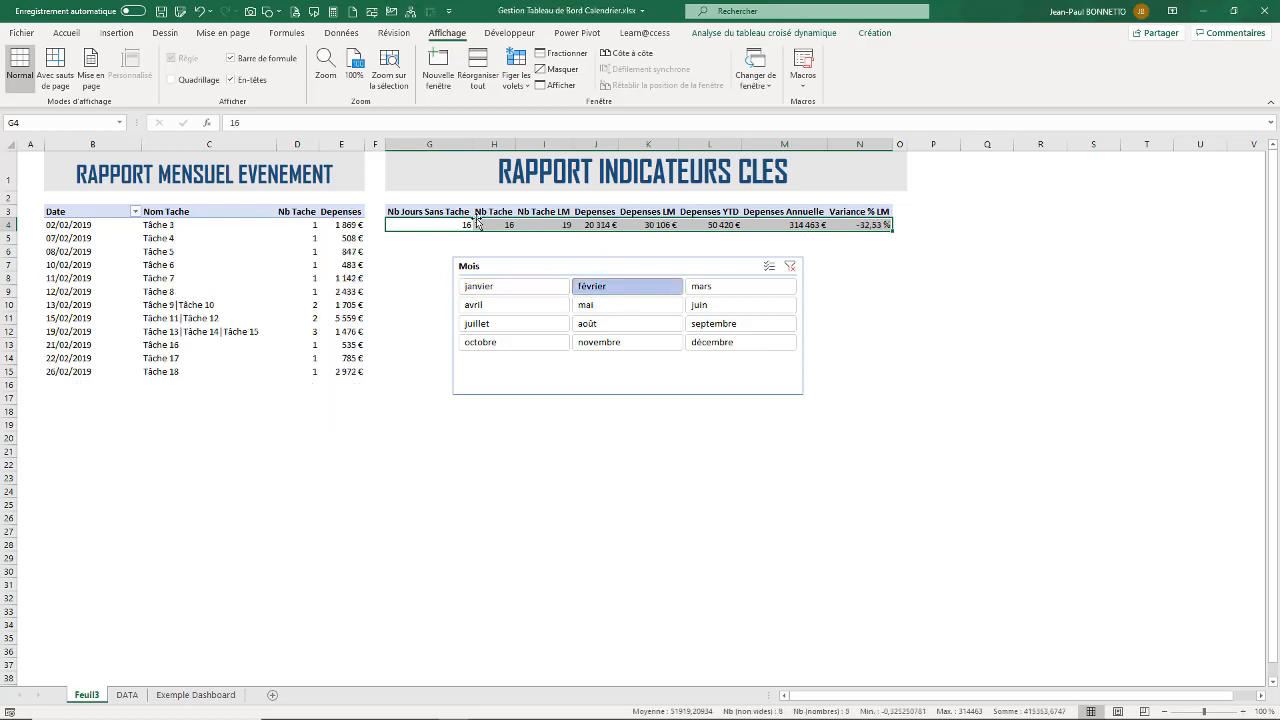
pyautogui.click(714, 286)
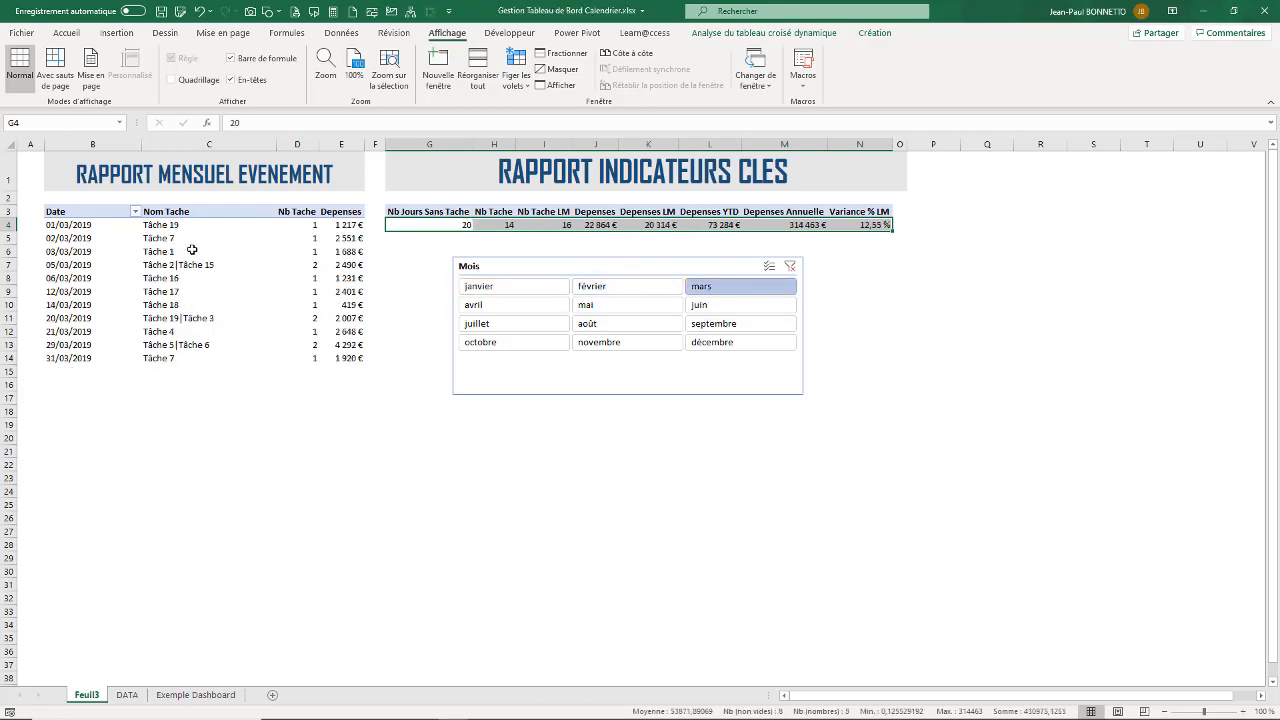
pyautogui.click(489, 287)
pyautogui.click(609, 288)
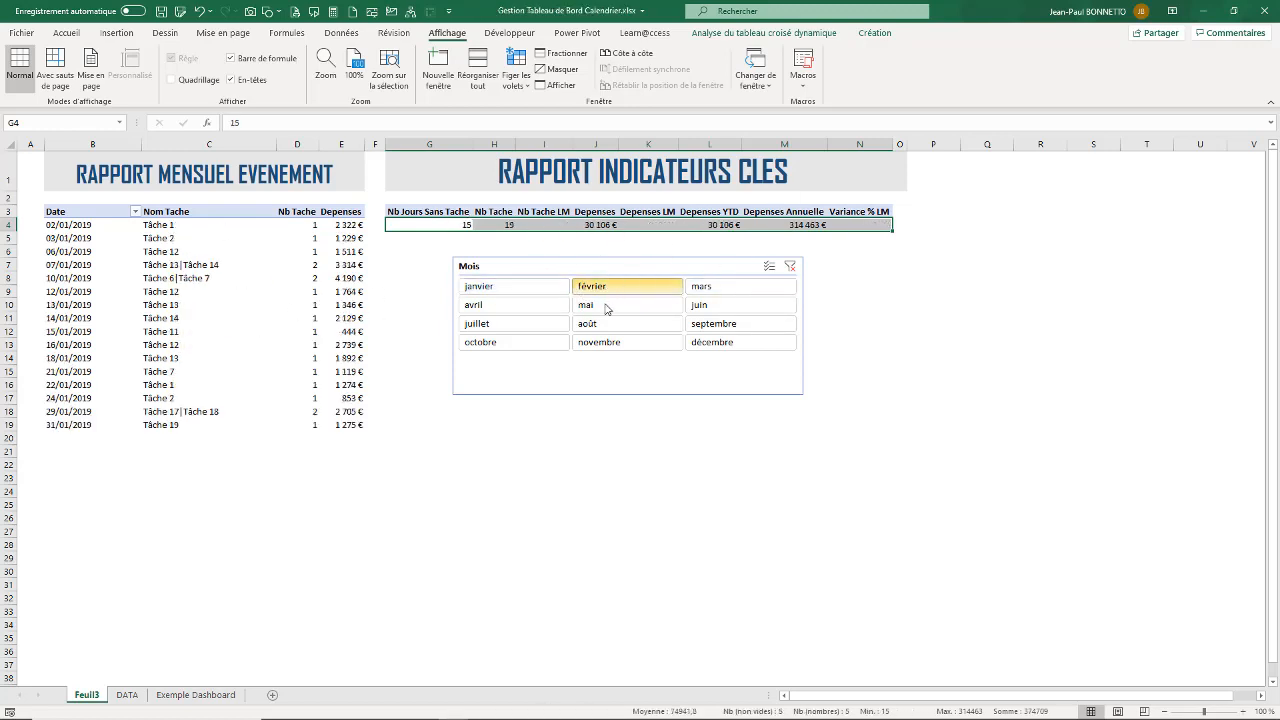
pyautogui.click(606, 306)
pyautogui.click(505, 288)
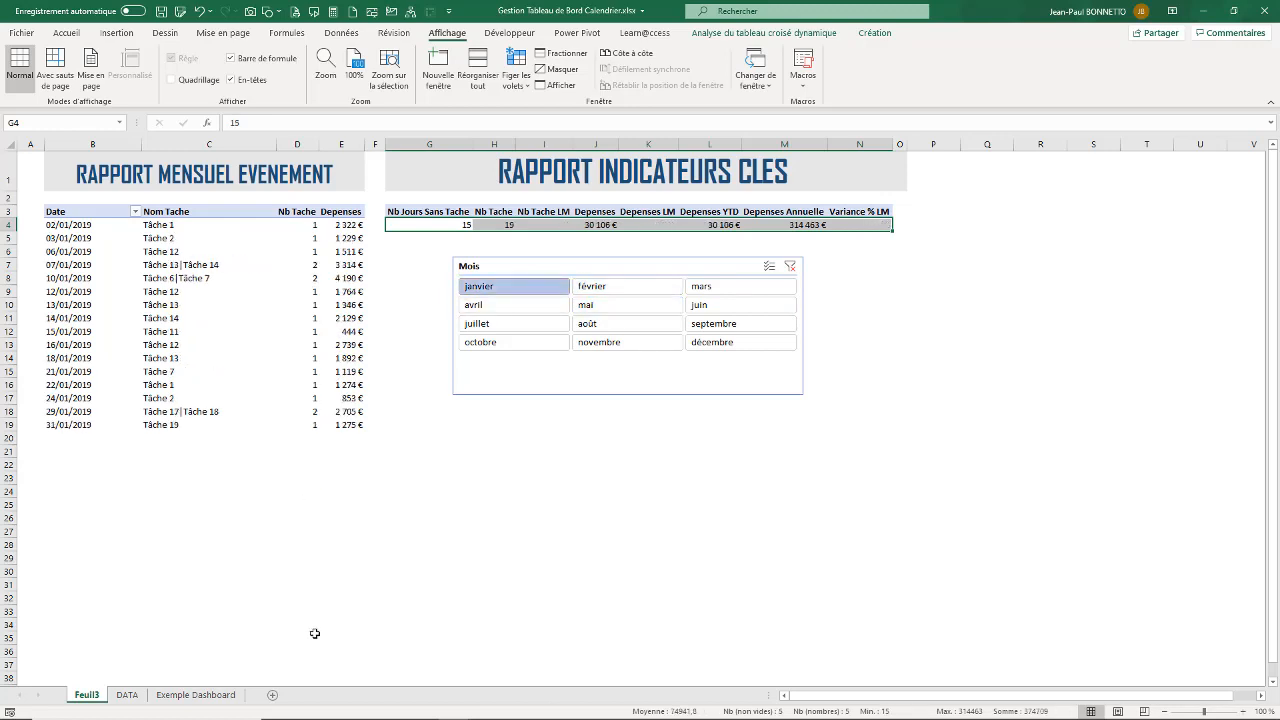
pyautogui.click(195, 694)
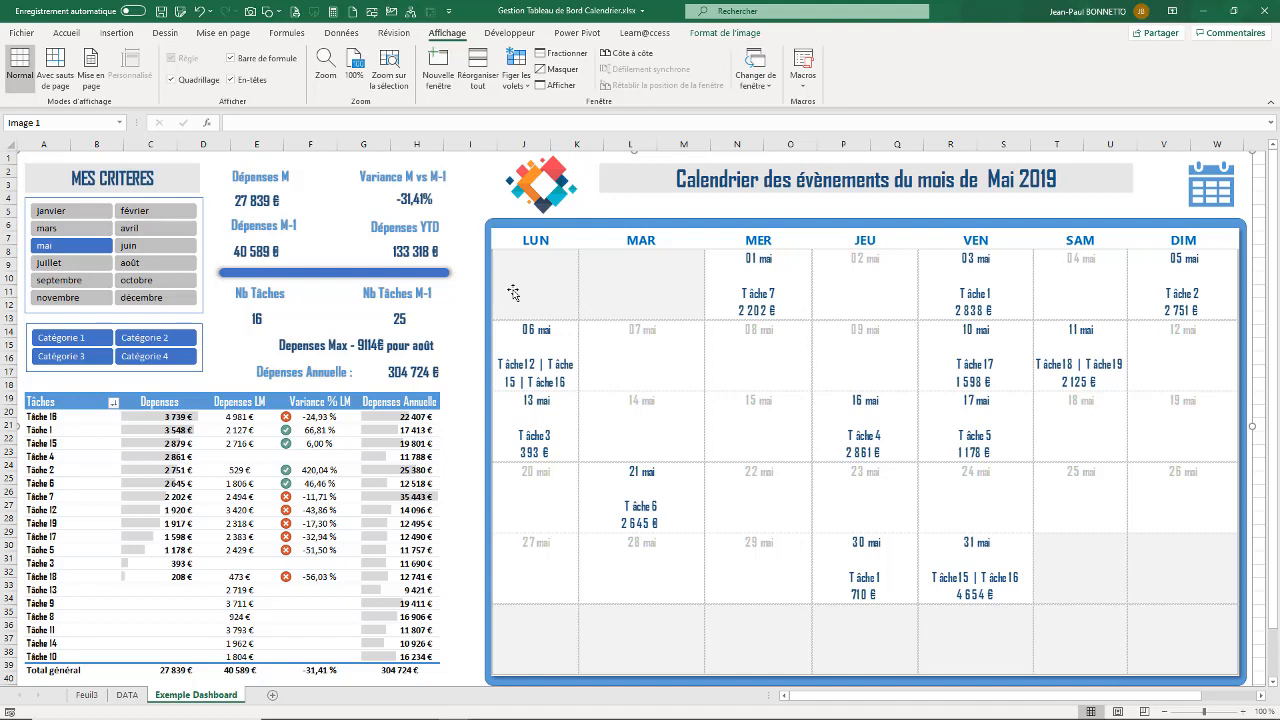
# - Rename the Feuil3 sheet as CALCUL
pyautogui.click(88, 695)
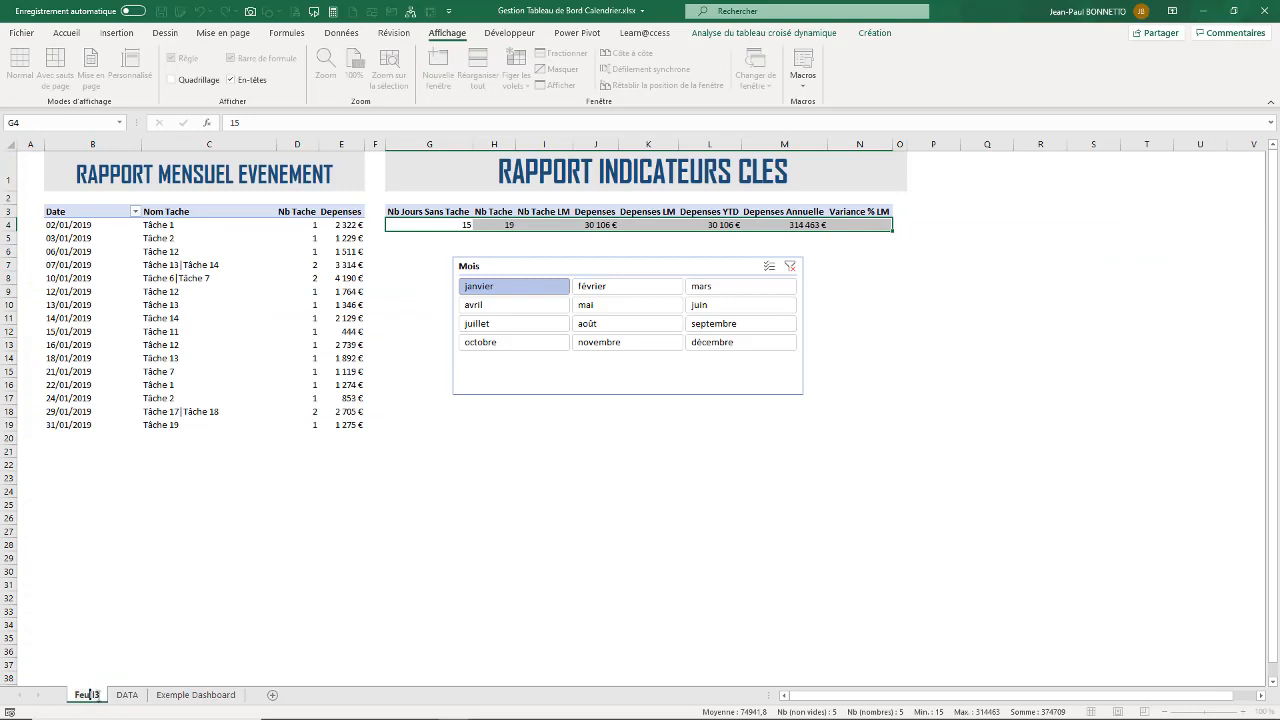
pyautogui.doubleClick(88, 694)
pyautogui.write('CALCUL')
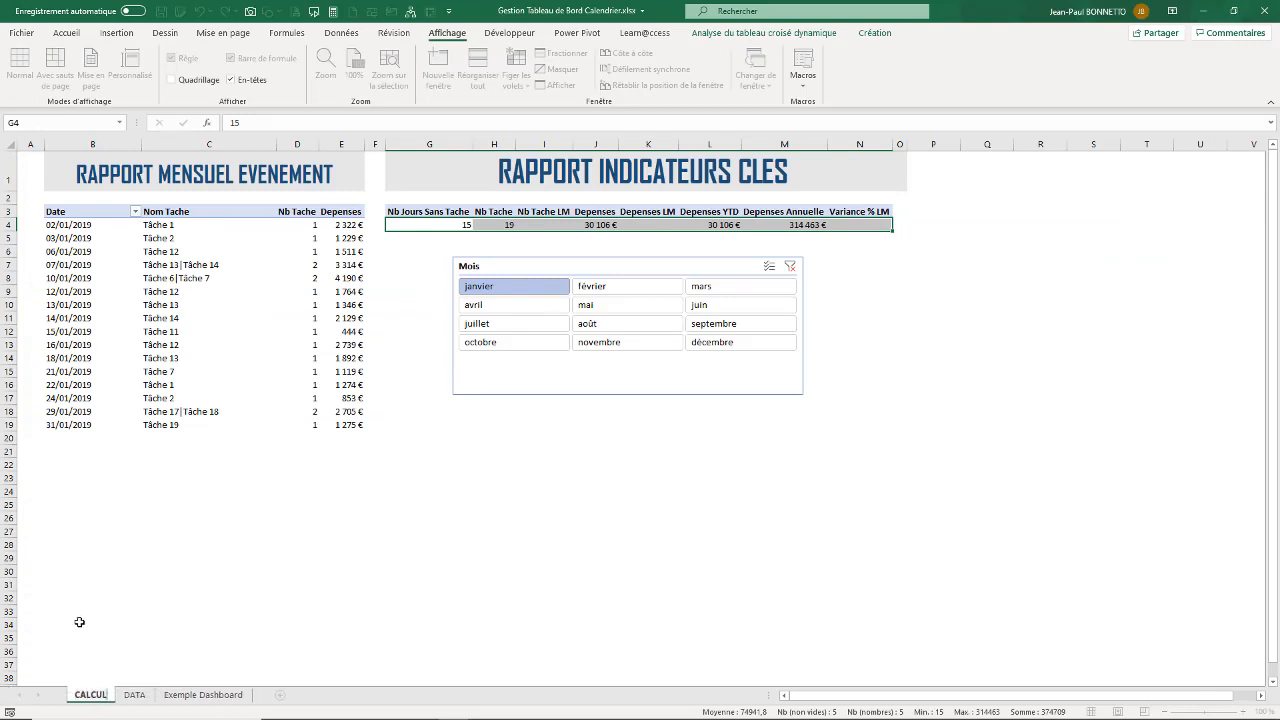
pyautogui.click(90, 623)
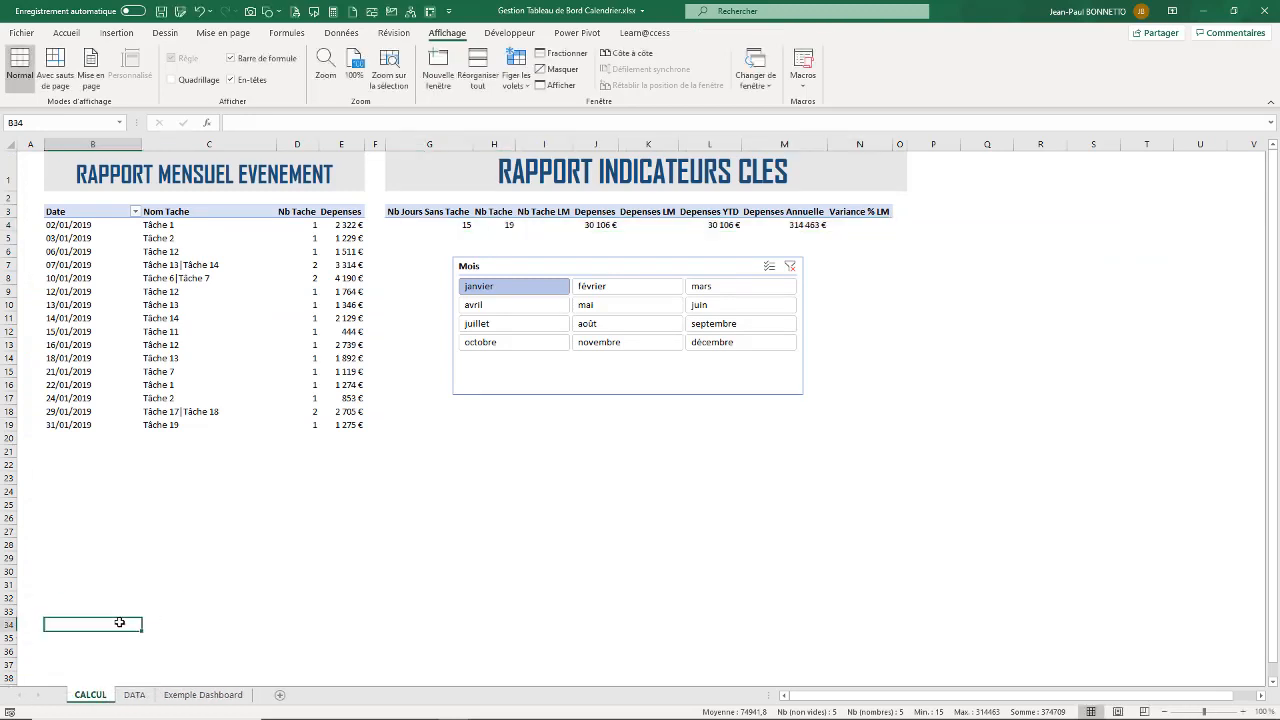
# - Narrow column P, beside the key indicators report, to a width of about 1.71 (17 pixels)
pyautogui.click(976, 173)
pyautogui.click(939, 174)
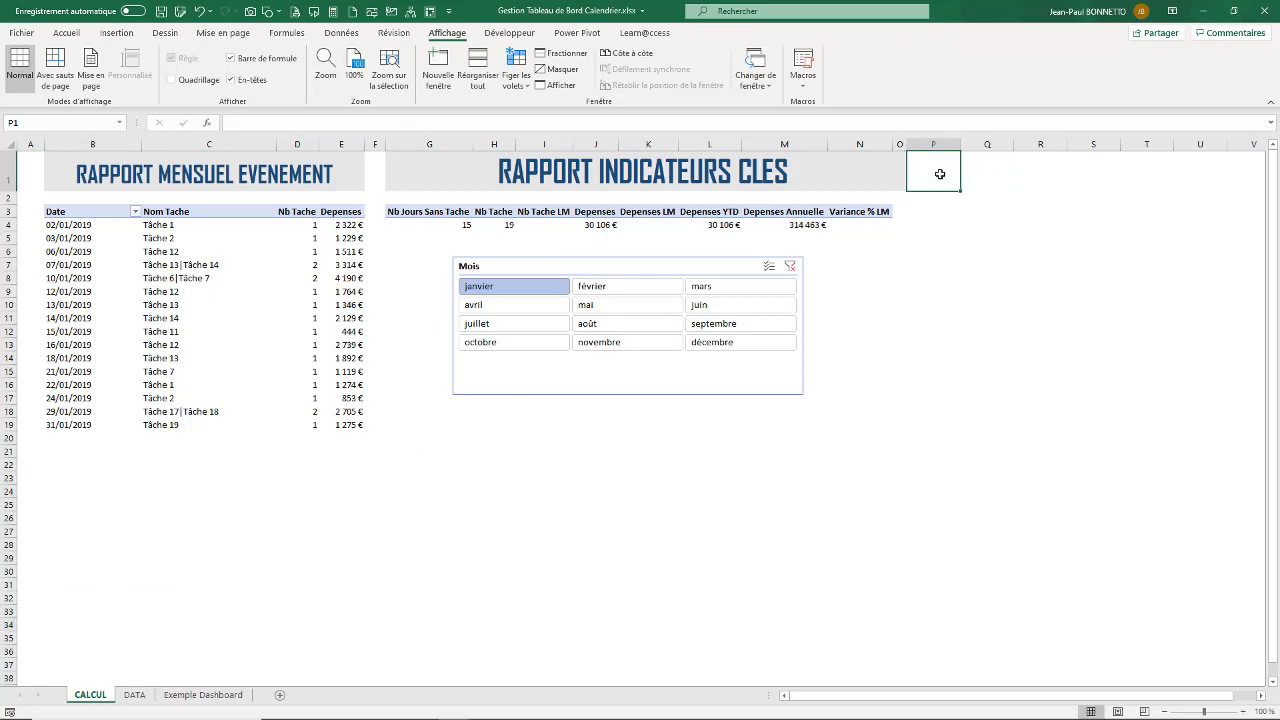
pyautogui.moveTo(958, 143); pyautogui.dragTo(918, 150)
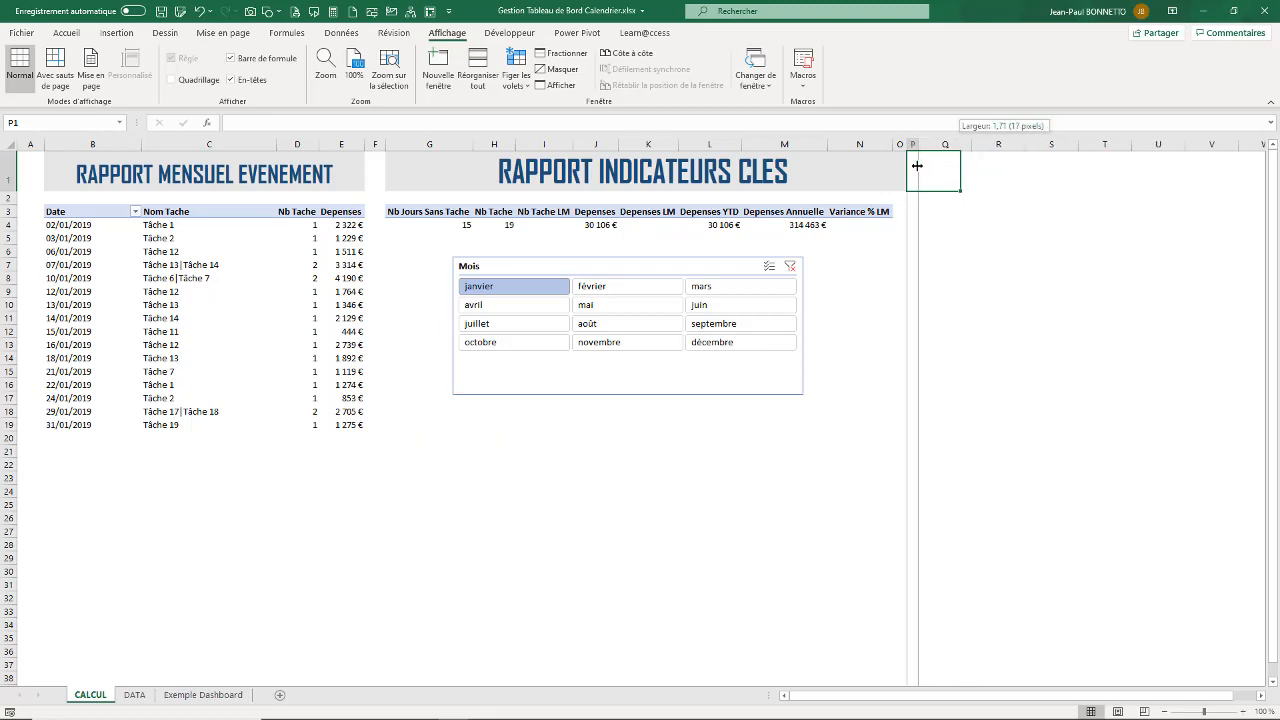
# - Examine the free space along row 1 from column Q to column Z, ending with cell Q1 selected
pyautogui.click(961, 172)
pyautogui.press('Right')
pyautogui.press('Right')
pyautogui.press('Right')
pyautogui.press('Right')
pyautogui.press('Right')
pyautogui.press('Right')
pyautogui.press('Right')
pyautogui.press('Right')
pyautogui.press('Right')
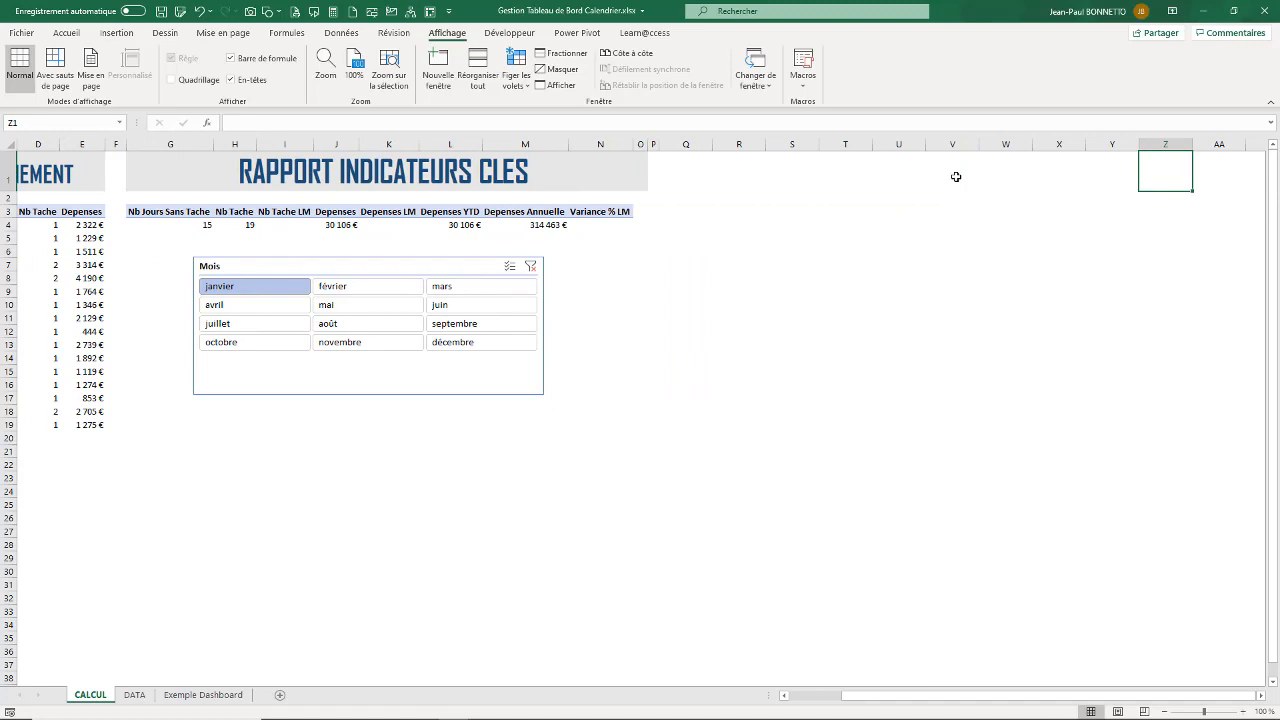
pyautogui.click(690, 176)
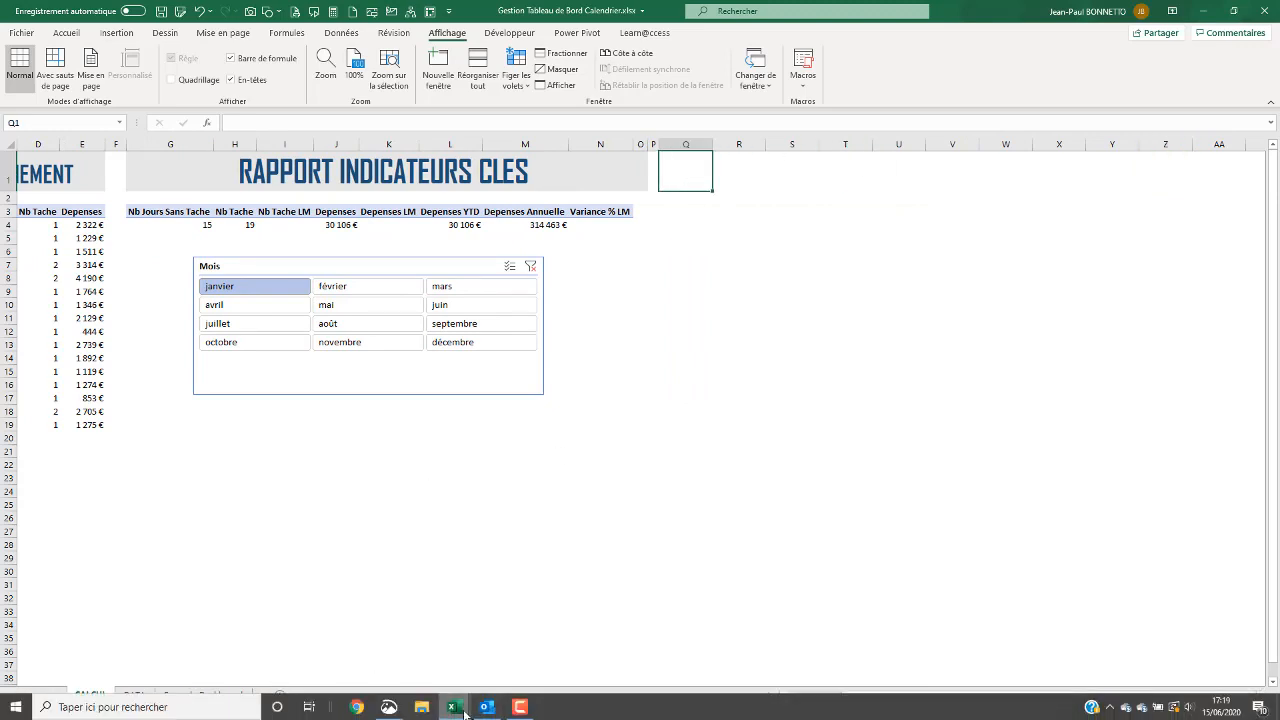
# - View the Exemple Dashboard sheet and switch to the Gestion Tableau de Bord Evenement Calendrier workbook
pyautogui.click(203, 694)
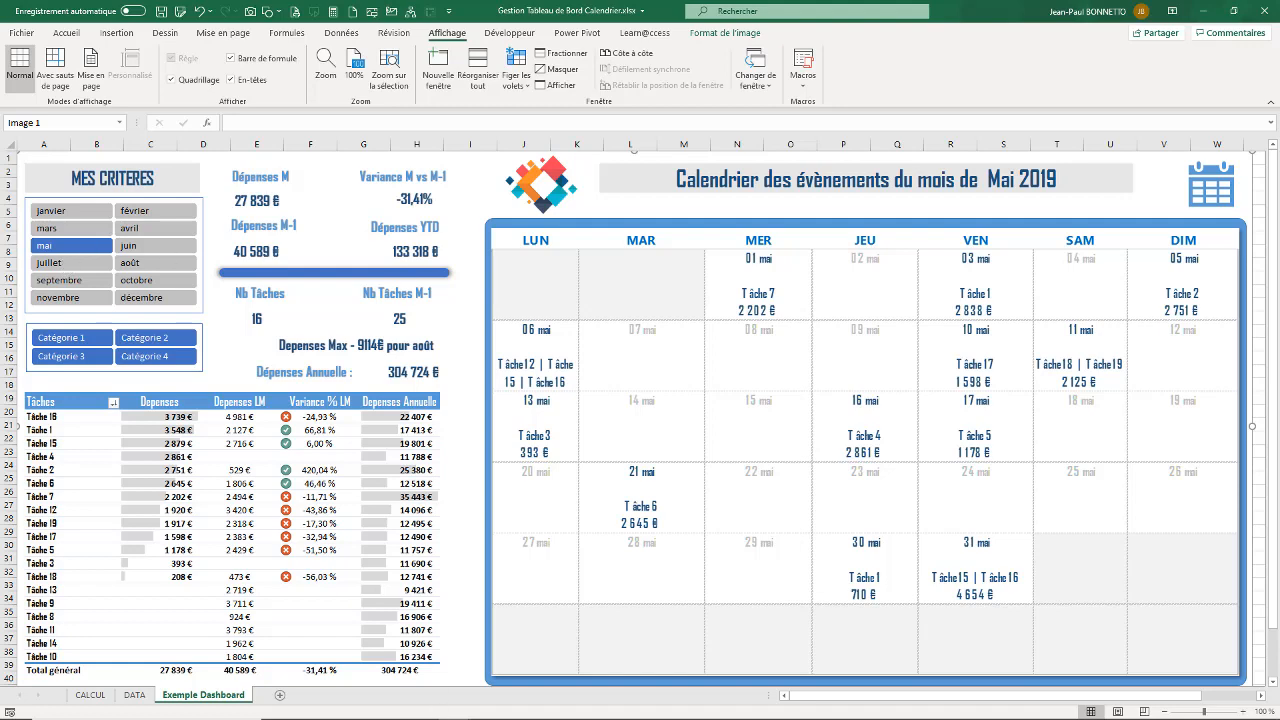
pyautogui.moveTo(458, 709)
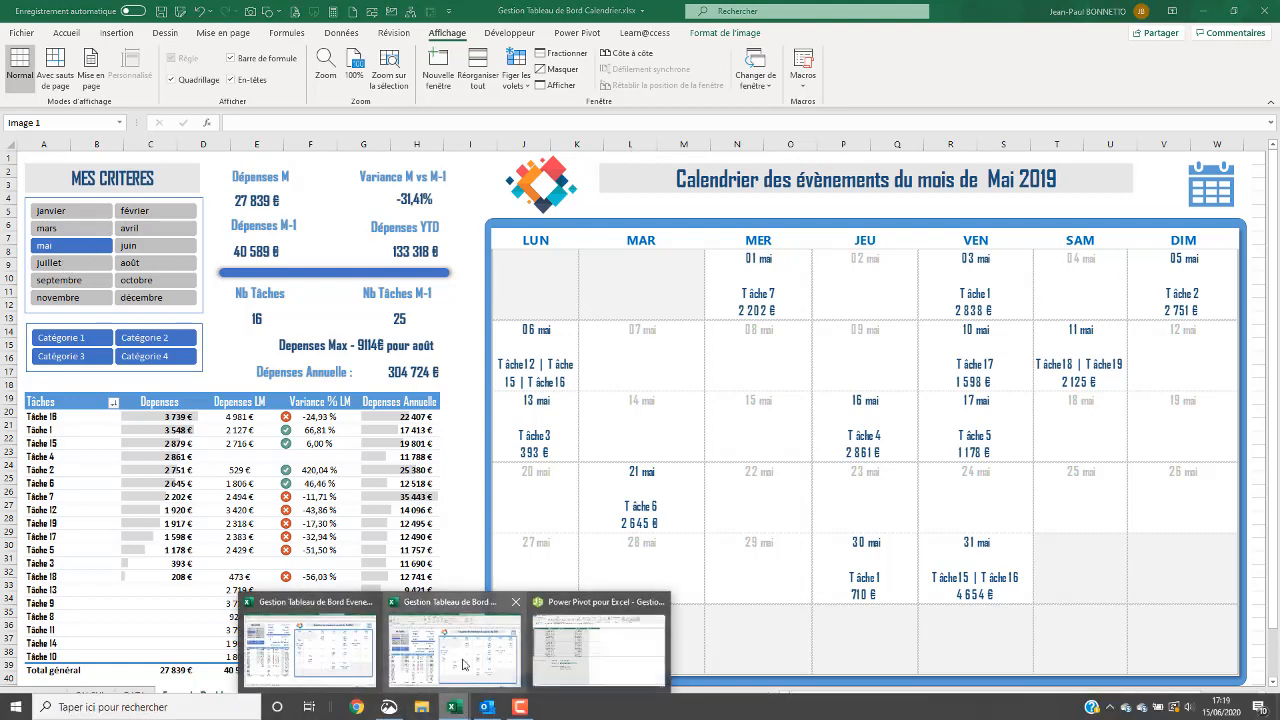
pyautogui.click(362, 652)
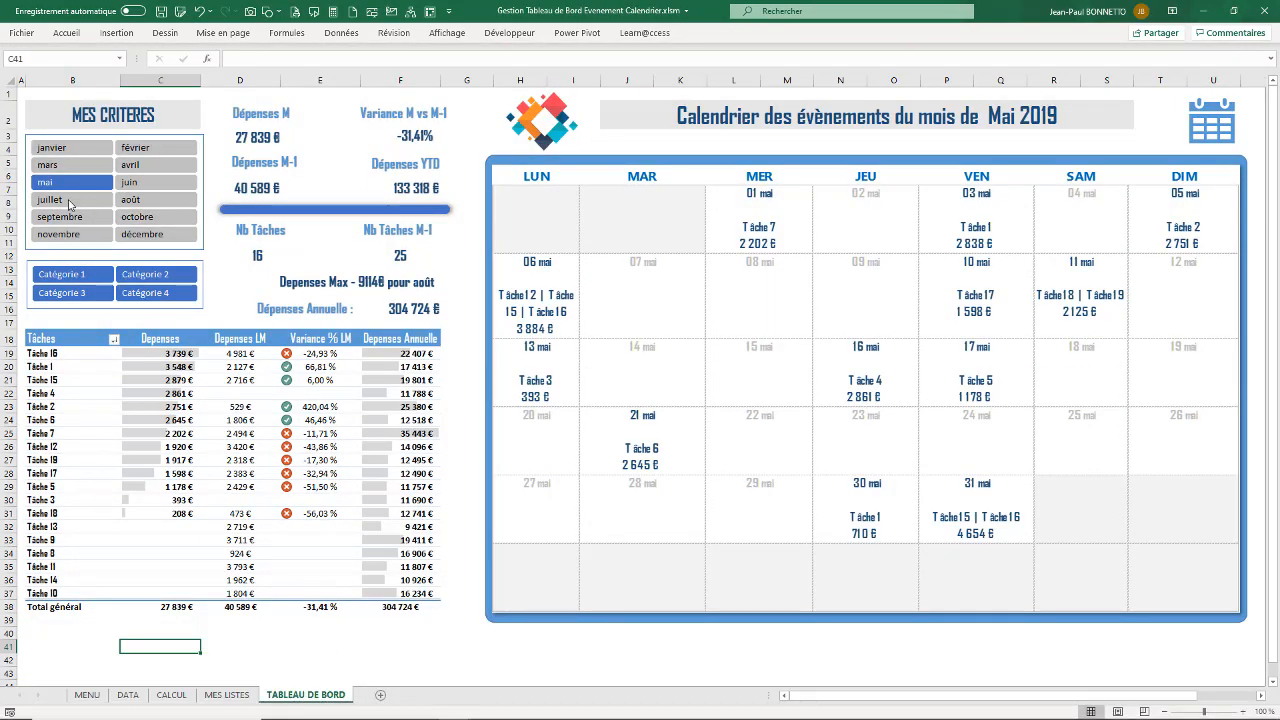
# - Filter the finished dashboard by various months, ending on septembre, to examine how the calendar and indicators respond
pyautogui.click(69, 201)
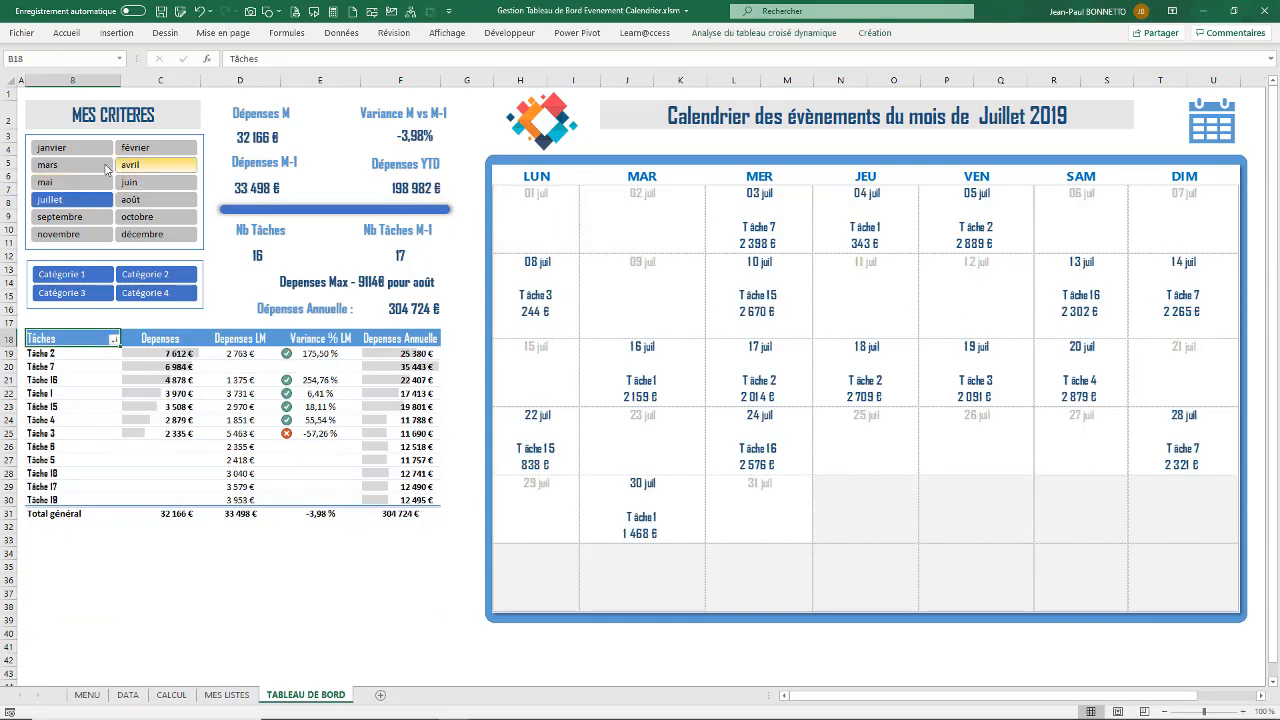
pyautogui.click(70, 164)
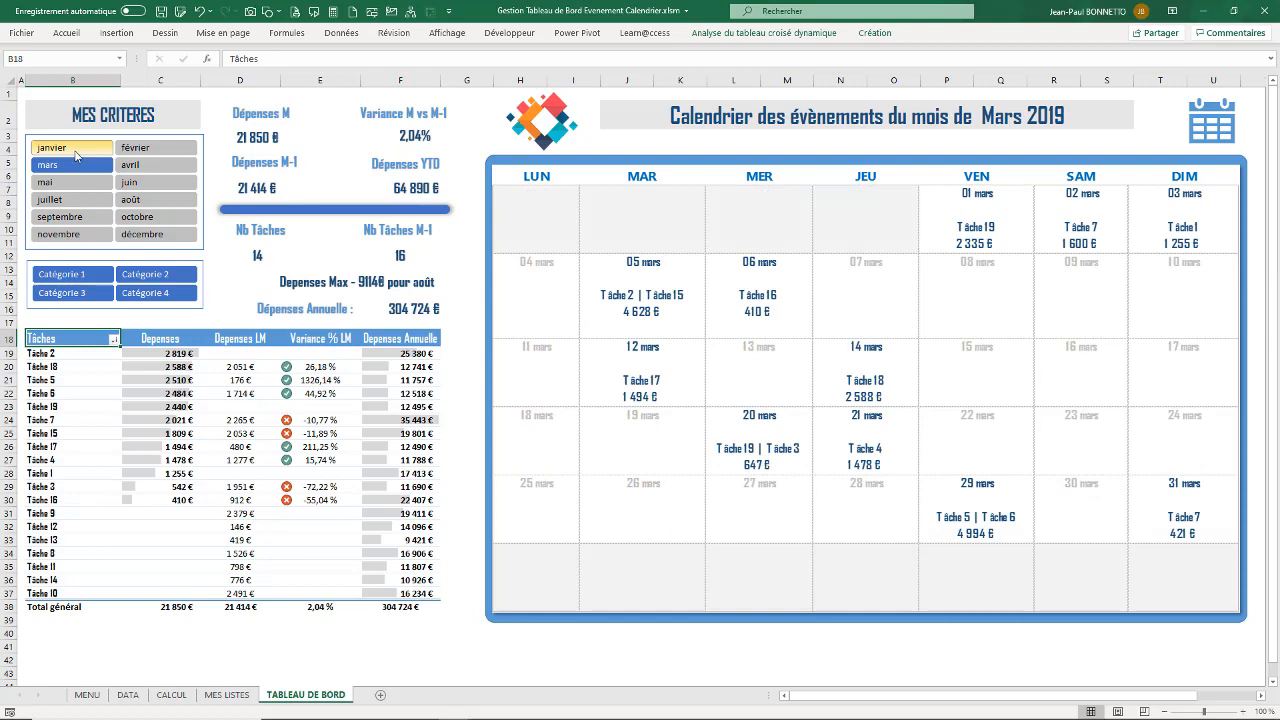
pyautogui.click(76, 152)
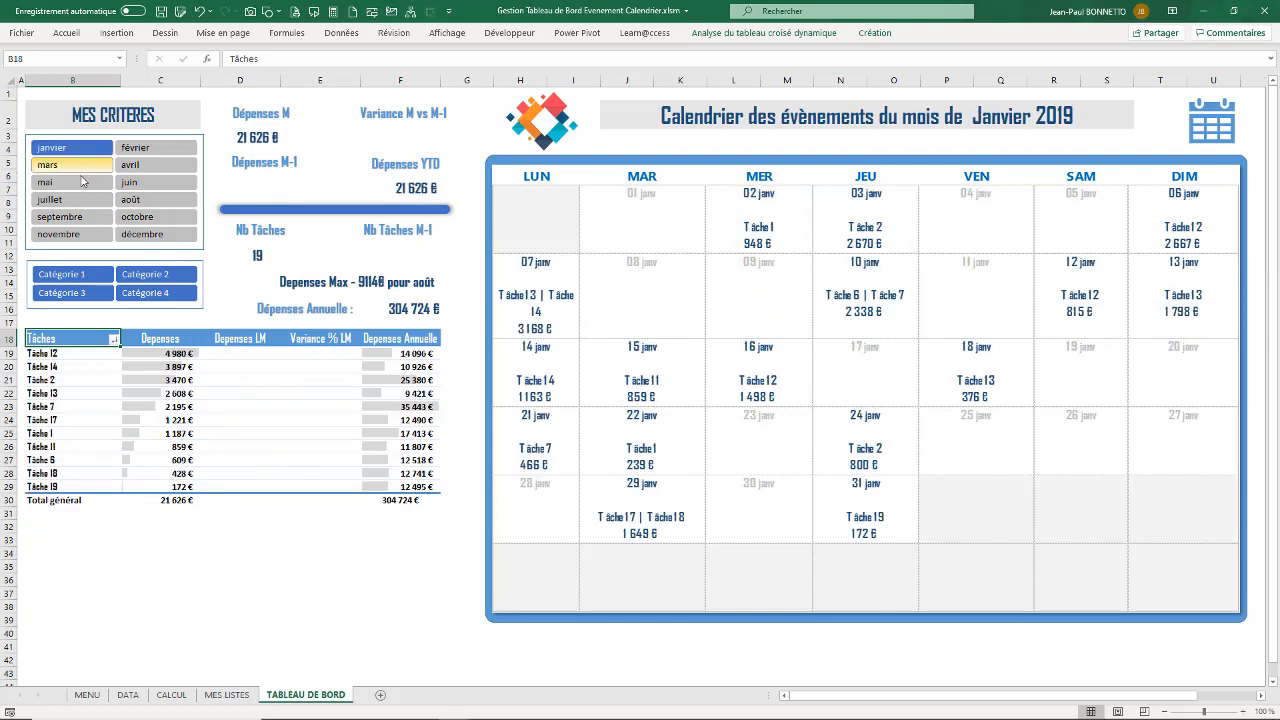
pyautogui.click(83, 181)
pyautogui.click(145, 163)
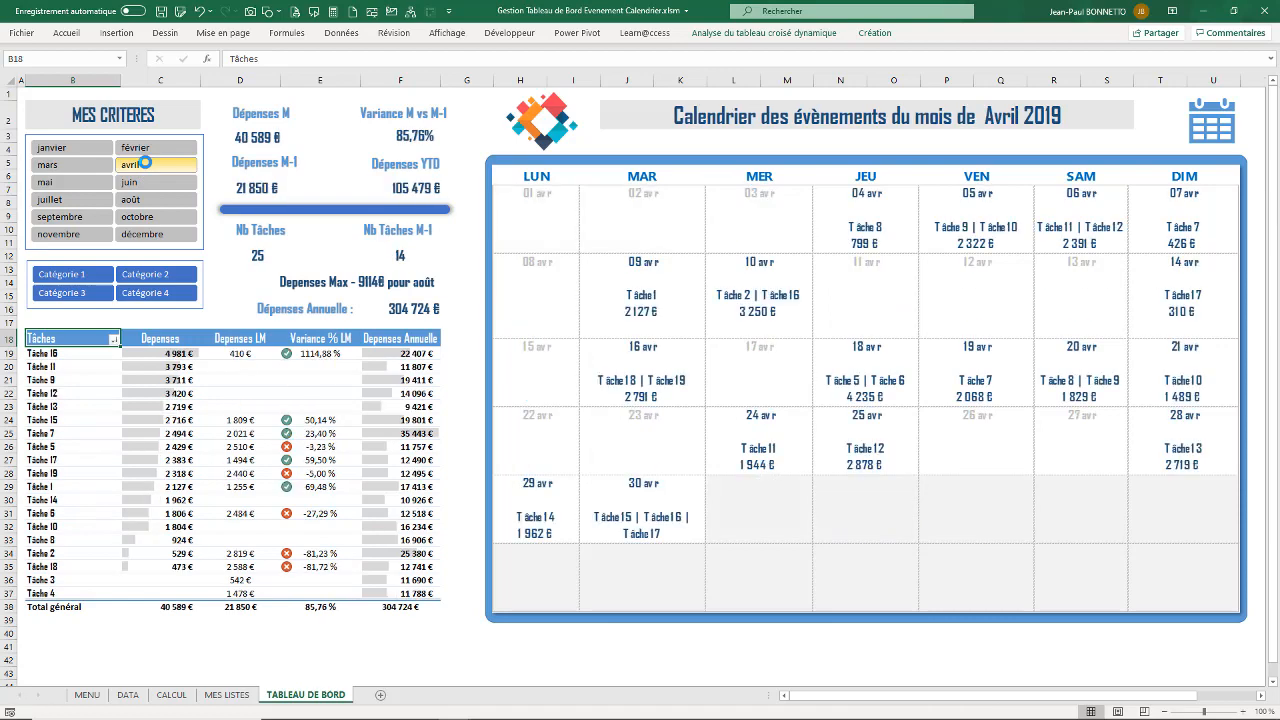
pyautogui.click(145, 151)
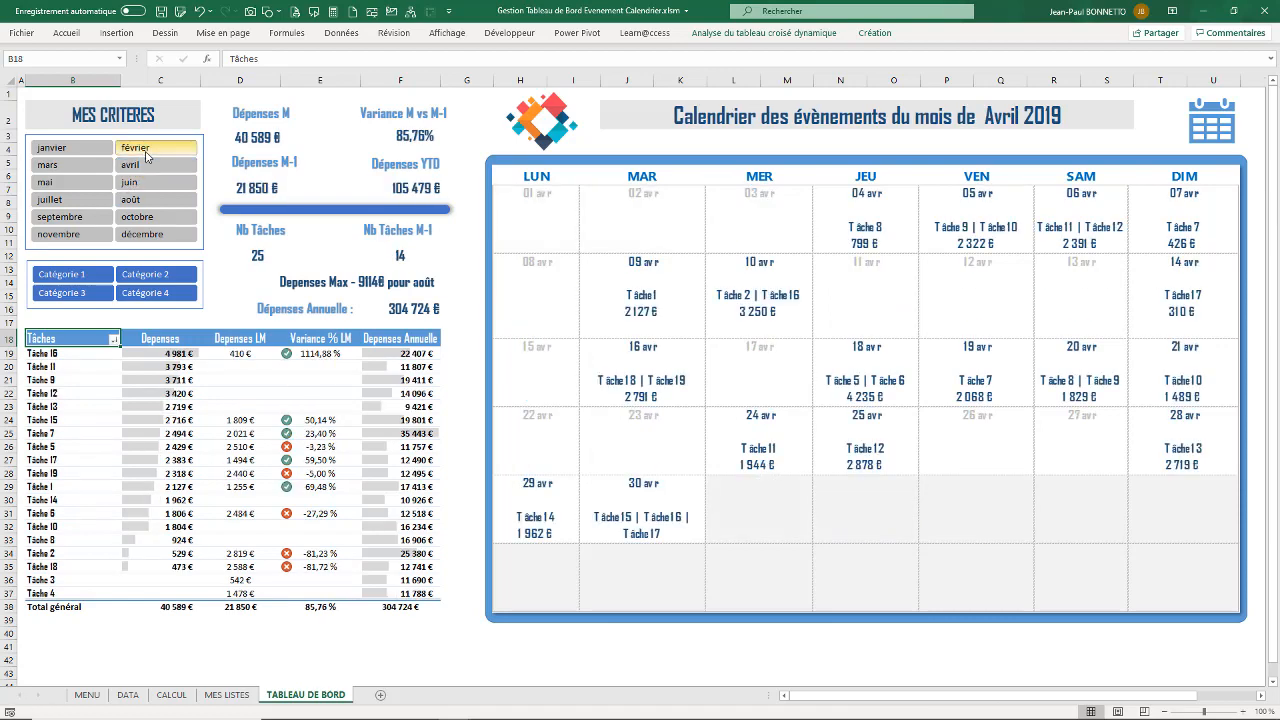
pyautogui.click(70, 200)
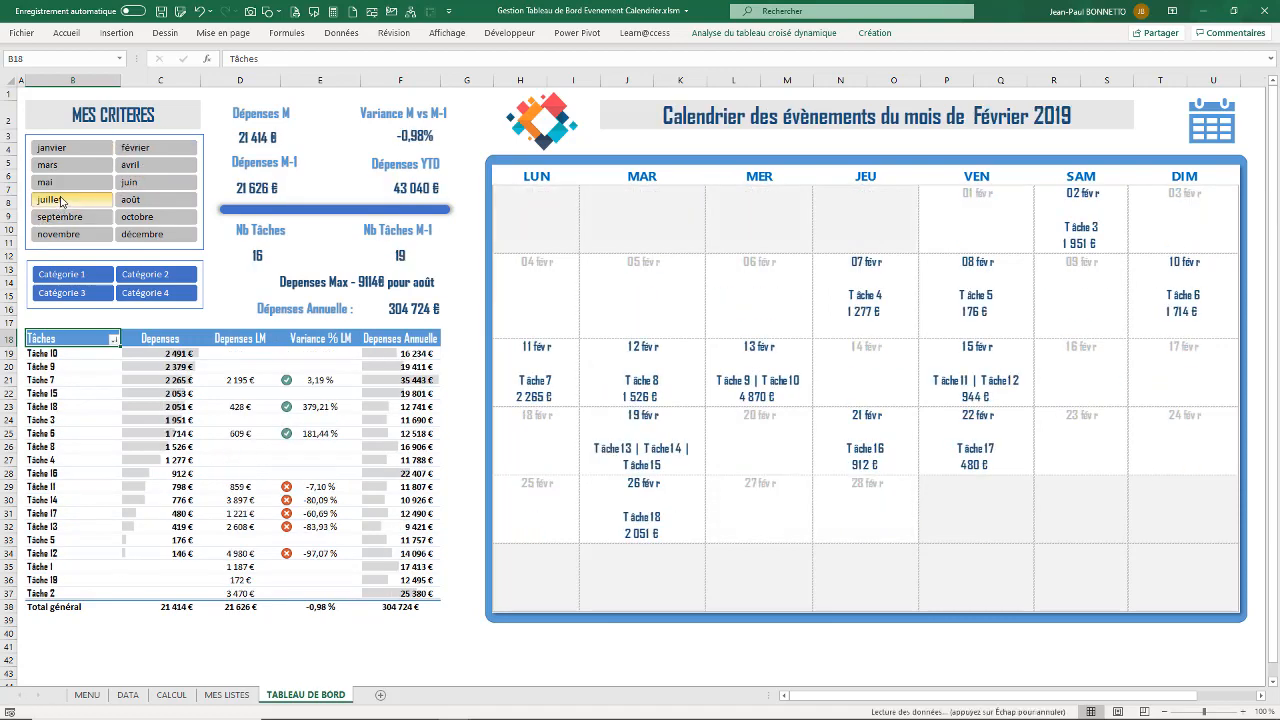
pyautogui.click(129, 200)
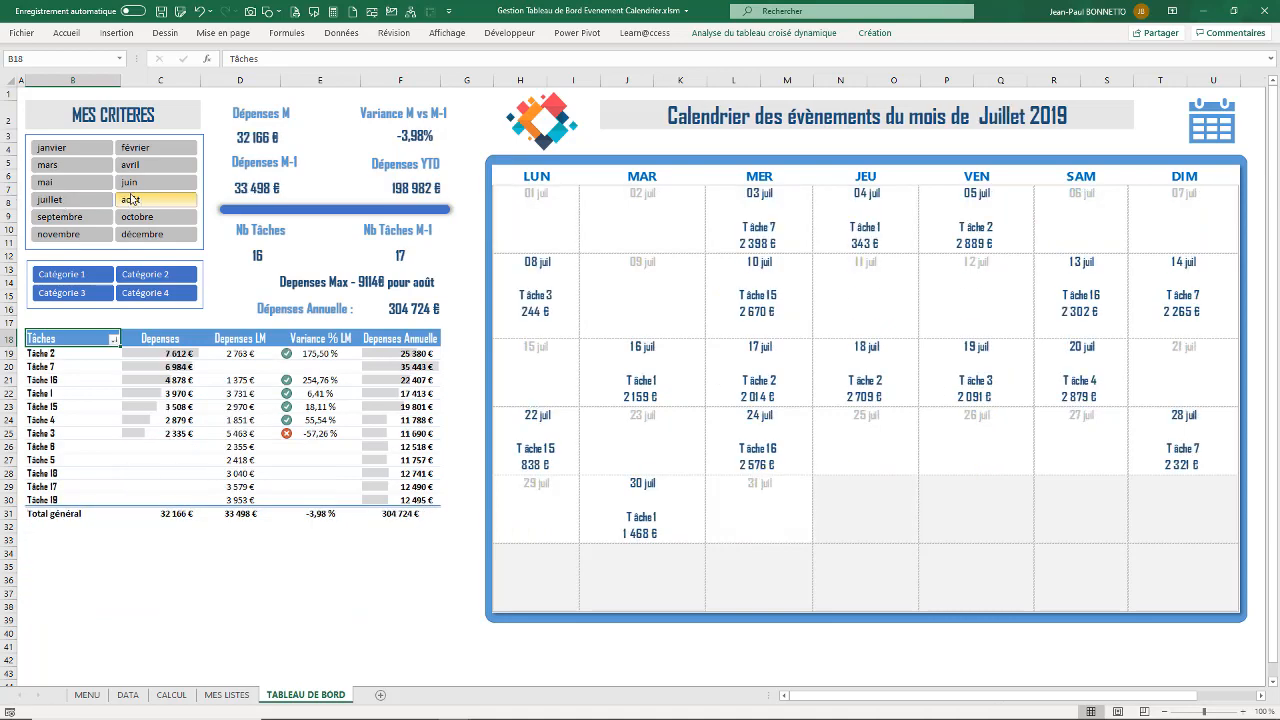
pyautogui.click(63, 218)
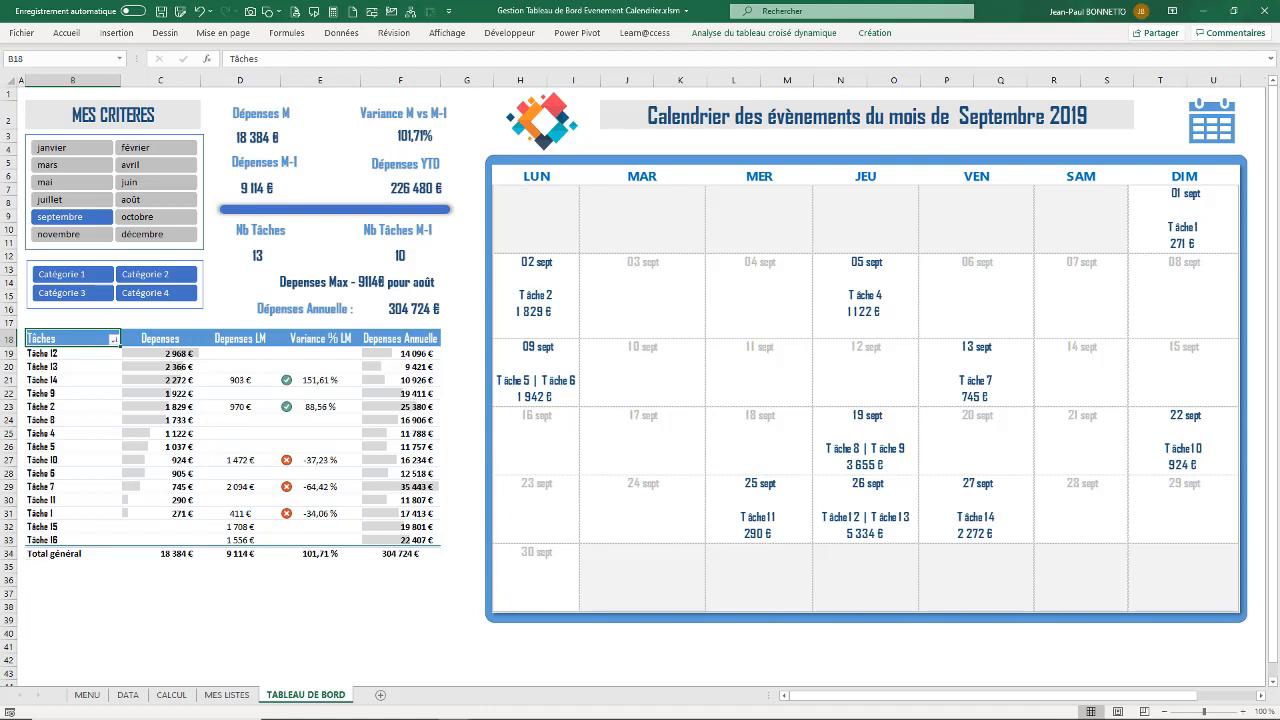
# - Bring up the Power Pivot window and close it
pyautogui.moveTo(540, 715)
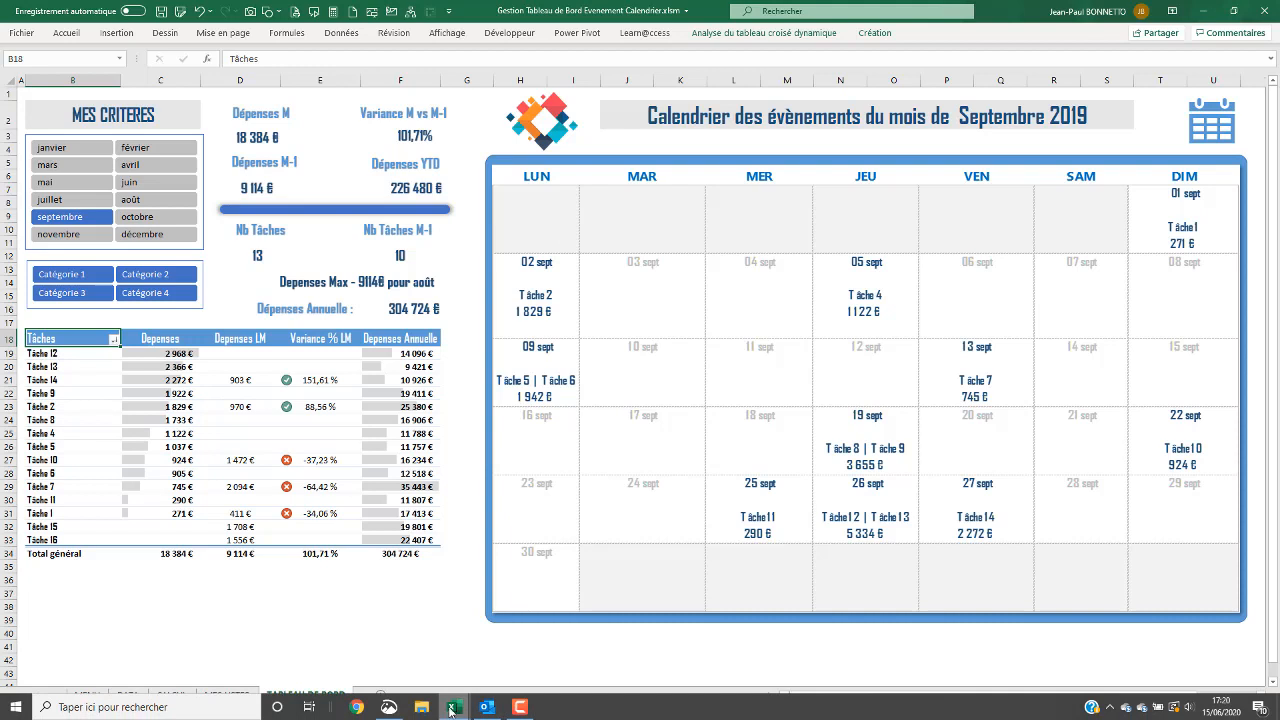
pyautogui.moveTo(451, 709)
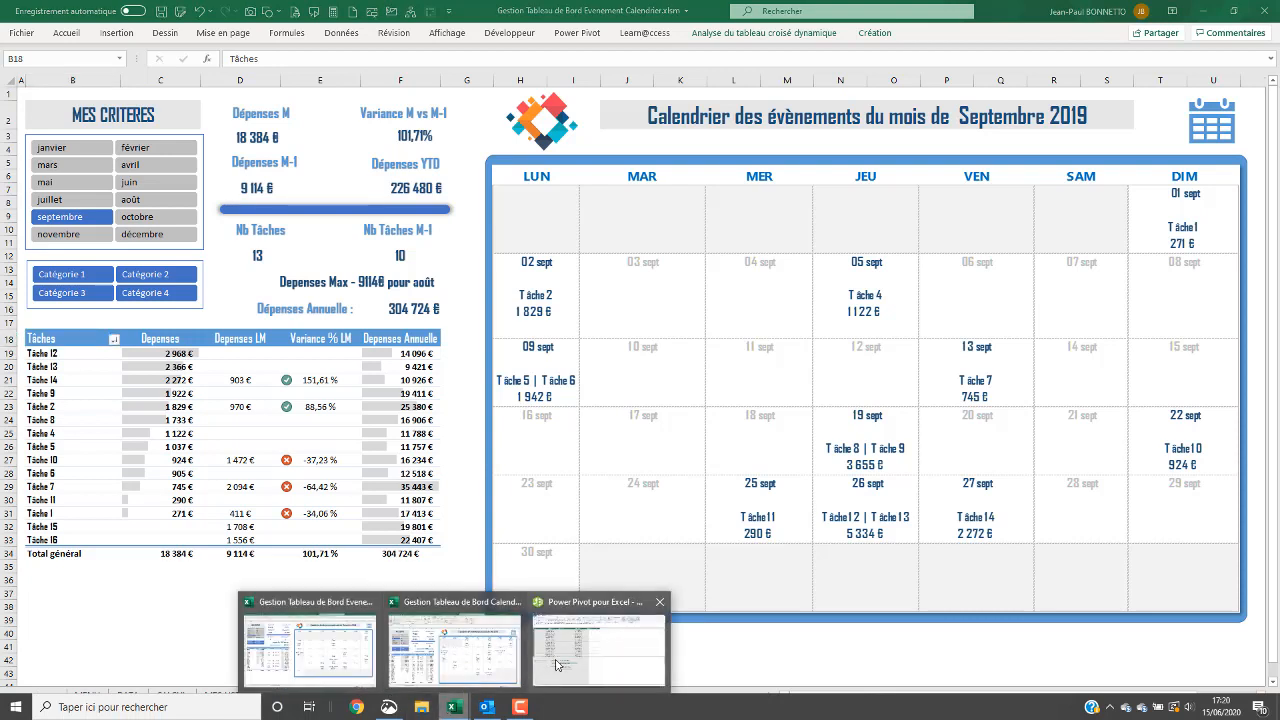
pyautogui.click(557, 664)
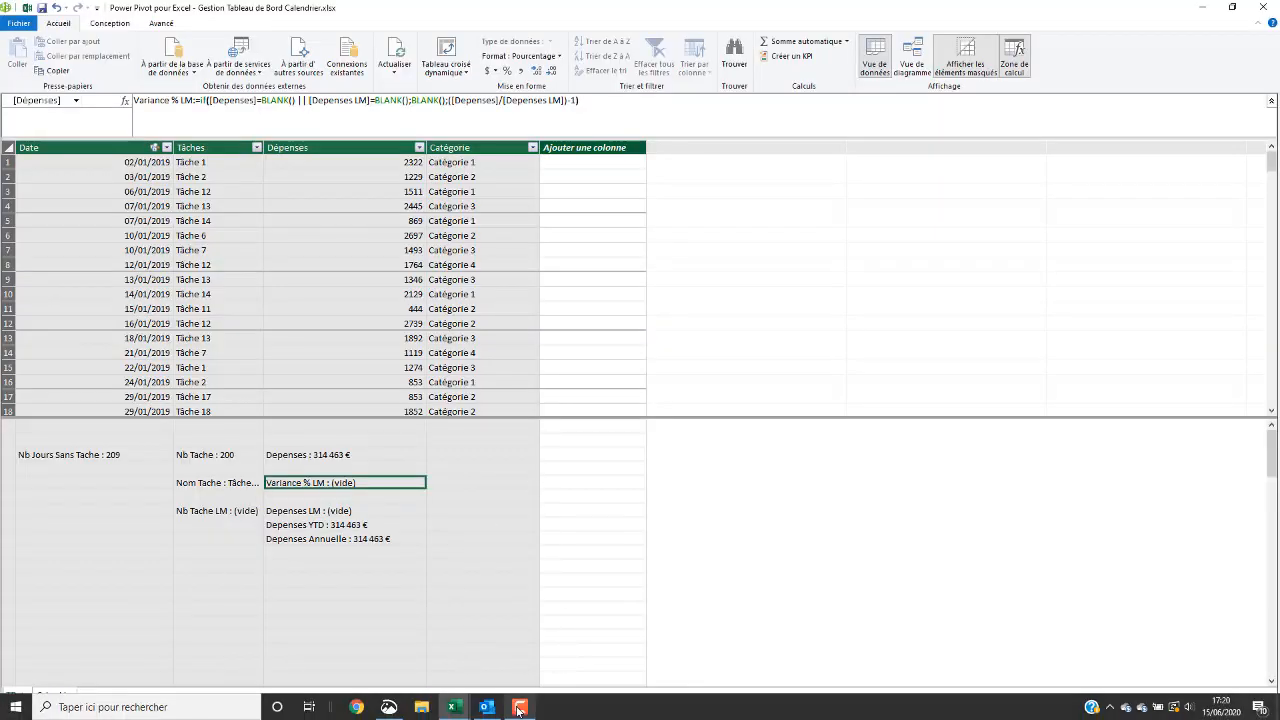
pyautogui.click(1263, 7)
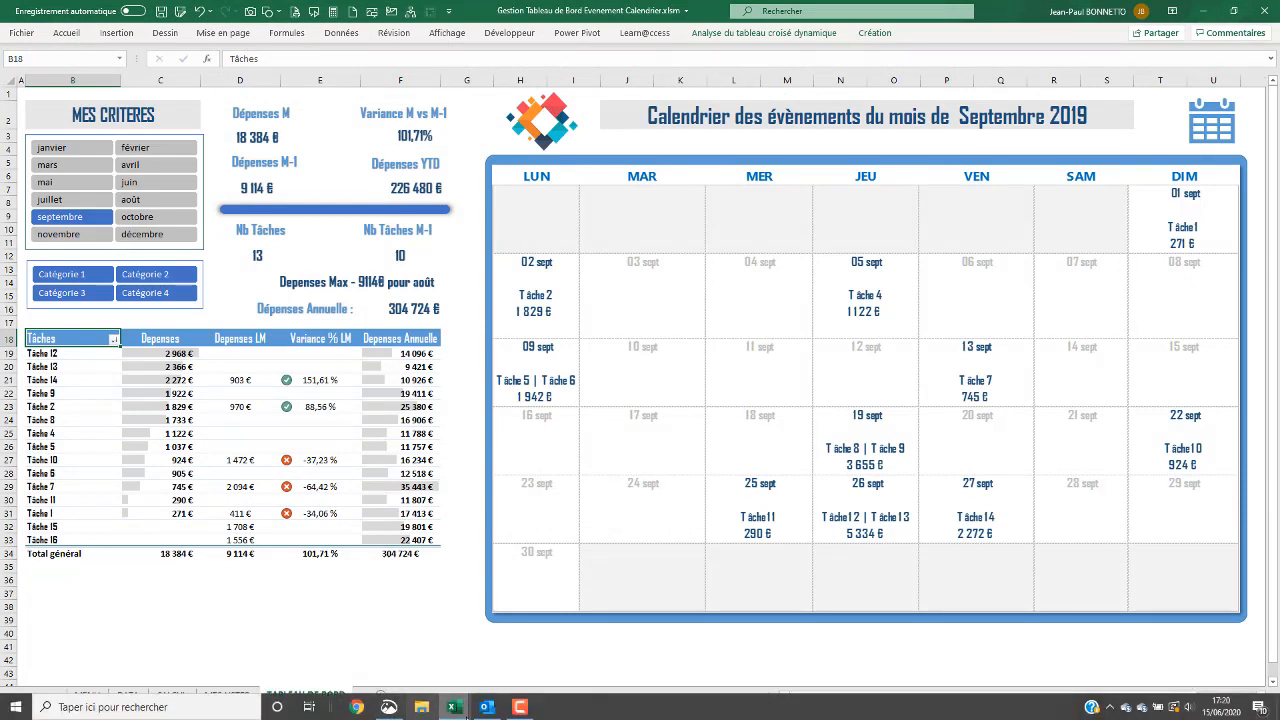
# - Switch back to the Gestion Tableau de Bord Calendrier workbook
pyautogui.moveTo(456, 712)
pyautogui.click(397, 669)
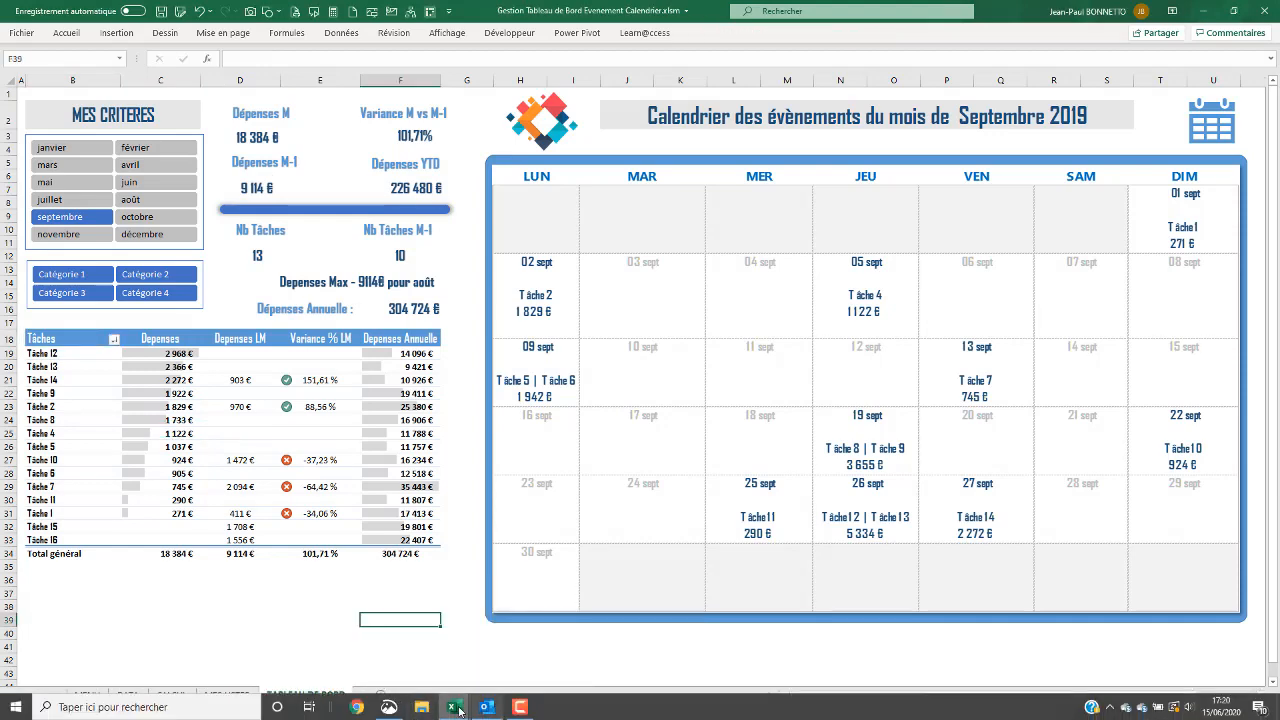
pyautogui.moveTo(452, 708)
pyautogui.click(532, 645)
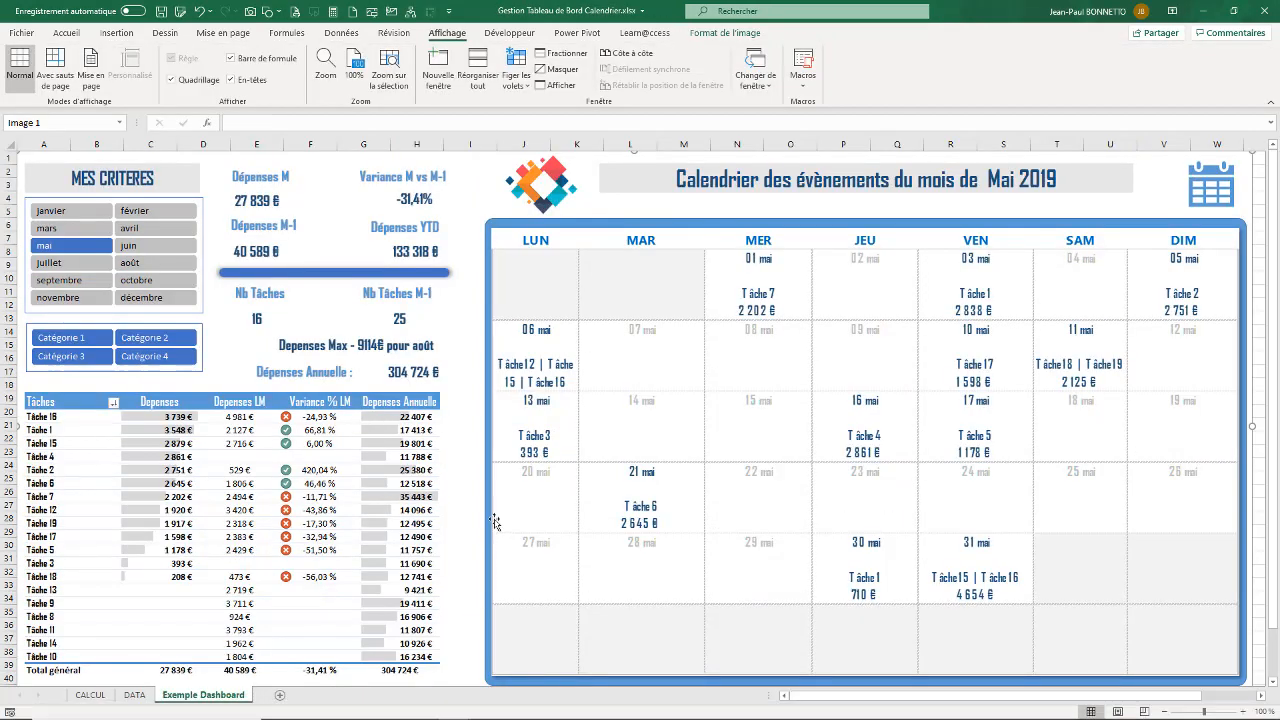
# - On the CALCUL sheet, enter LUN in Q3 and fill the weekday series across to DIM. in W3
pyautogui.moveTo(413, 510); pyautogui.dragTo(410, 426)
pyautogui.click(108, 693)
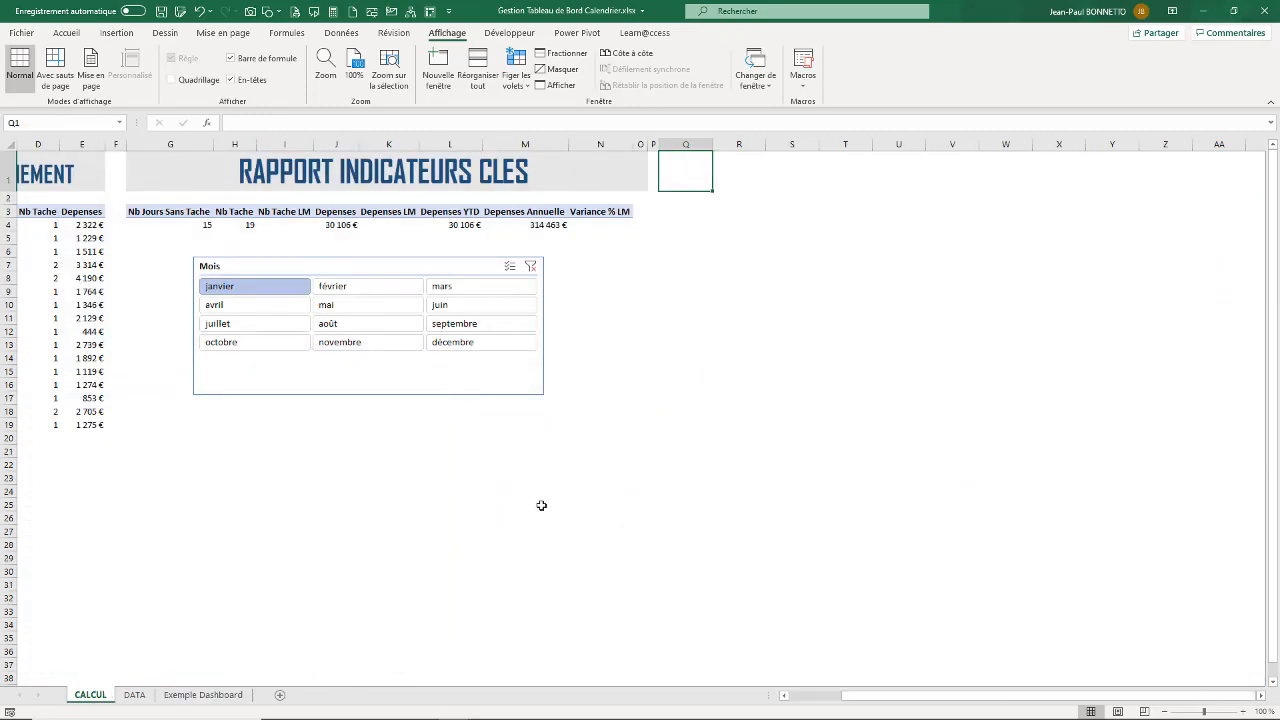
pyautogui.click(715, 224)
pyautogui.click(694, 211)
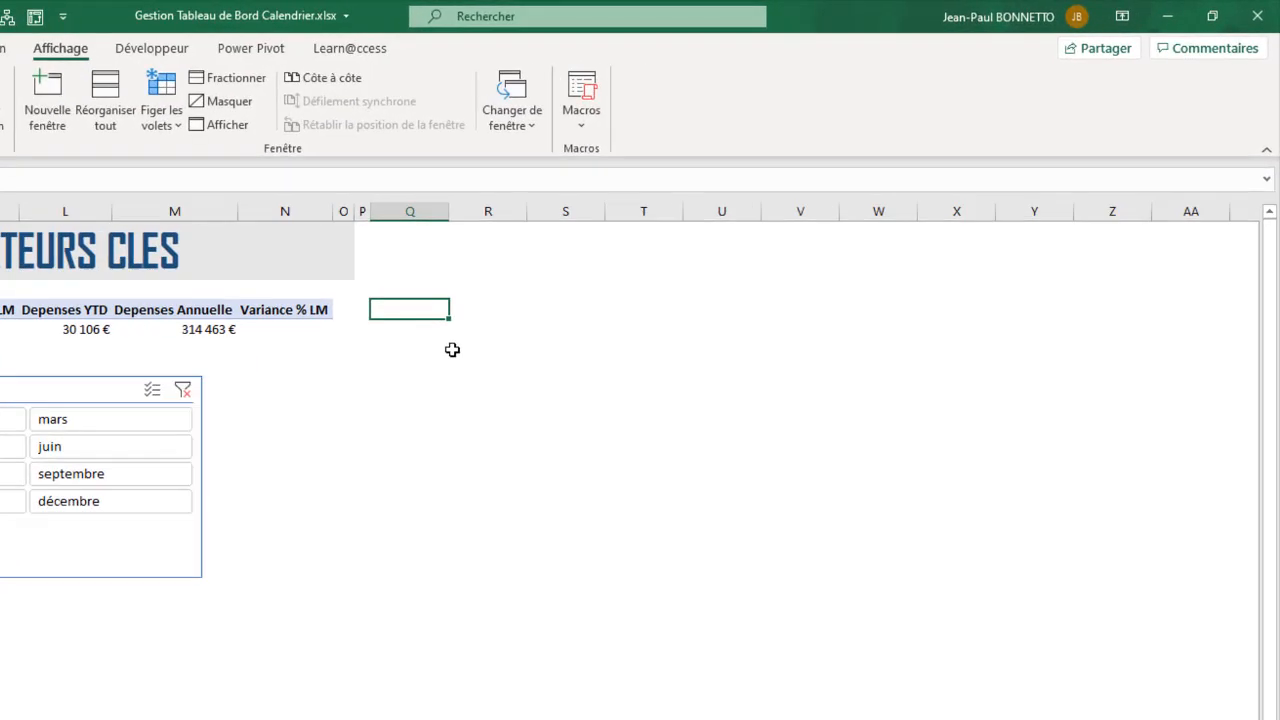
pyautogui.write('LUN')
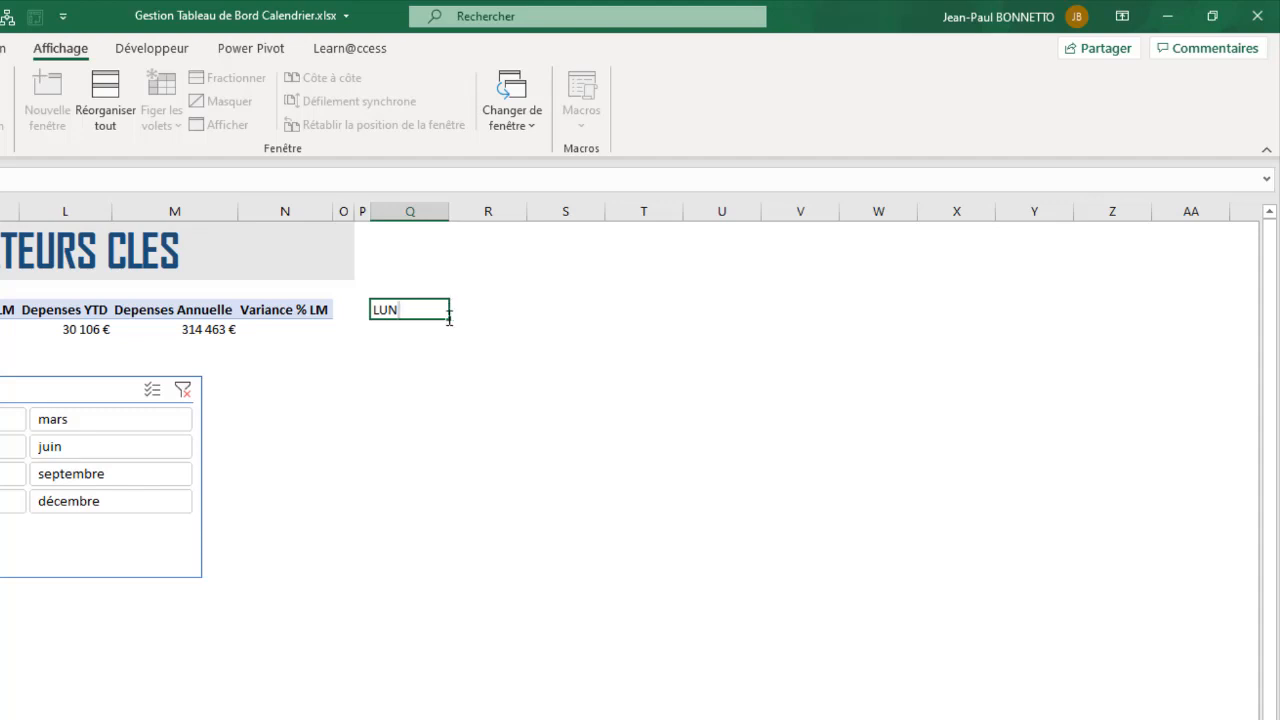
pyautogui.moveTo(451, 320); pyautogui.dragTo(926, 331)
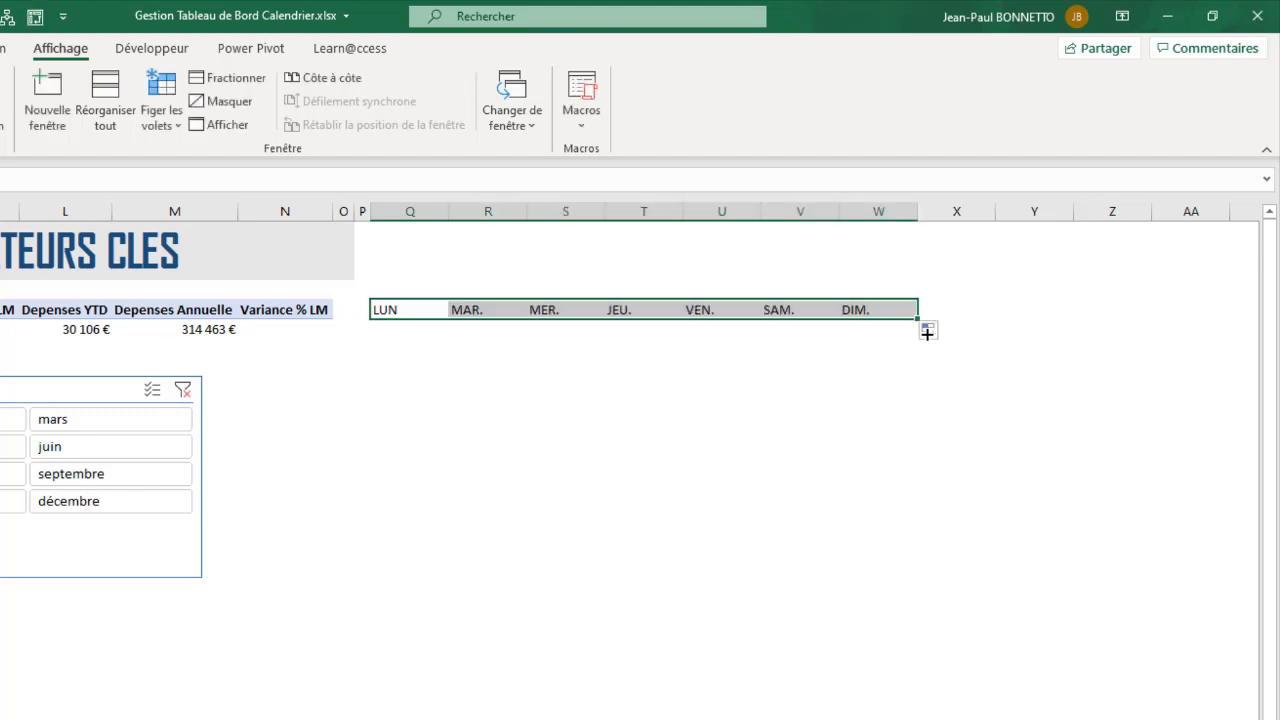
# - Centre the weekday headings in Q3:W3
pyautogui.click(0, 48)
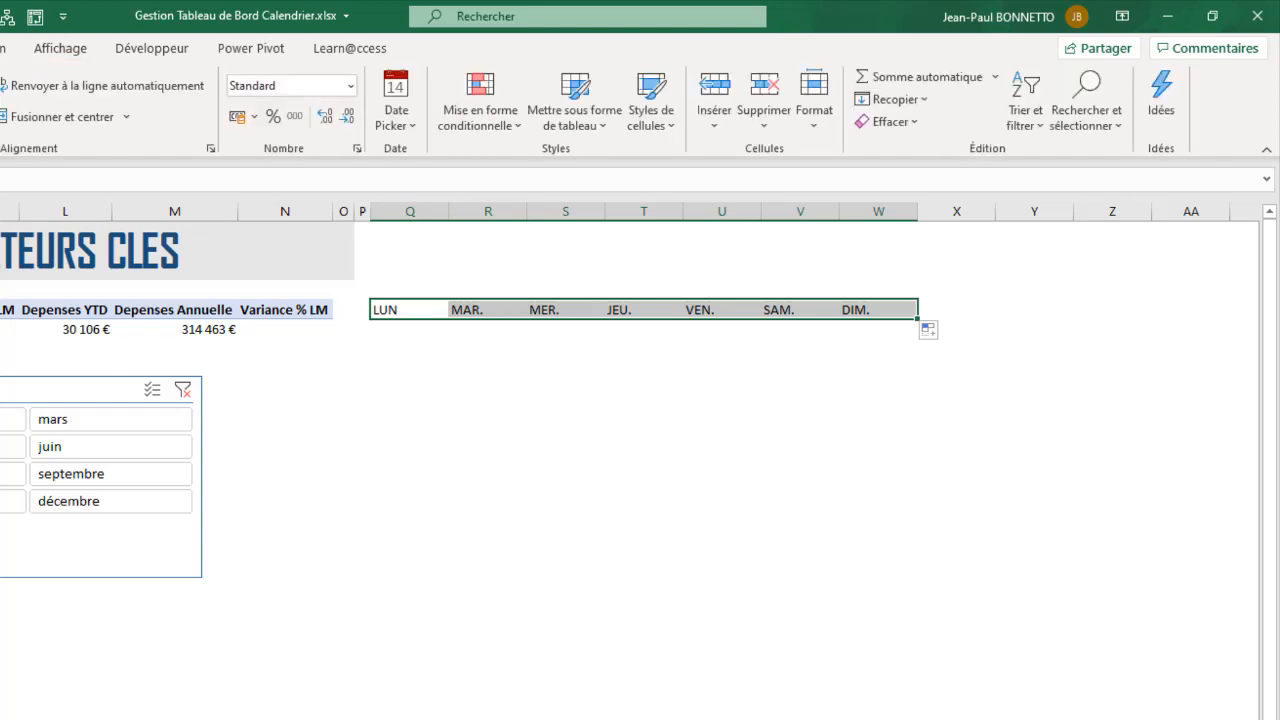
pyautogui.click(0, 117)
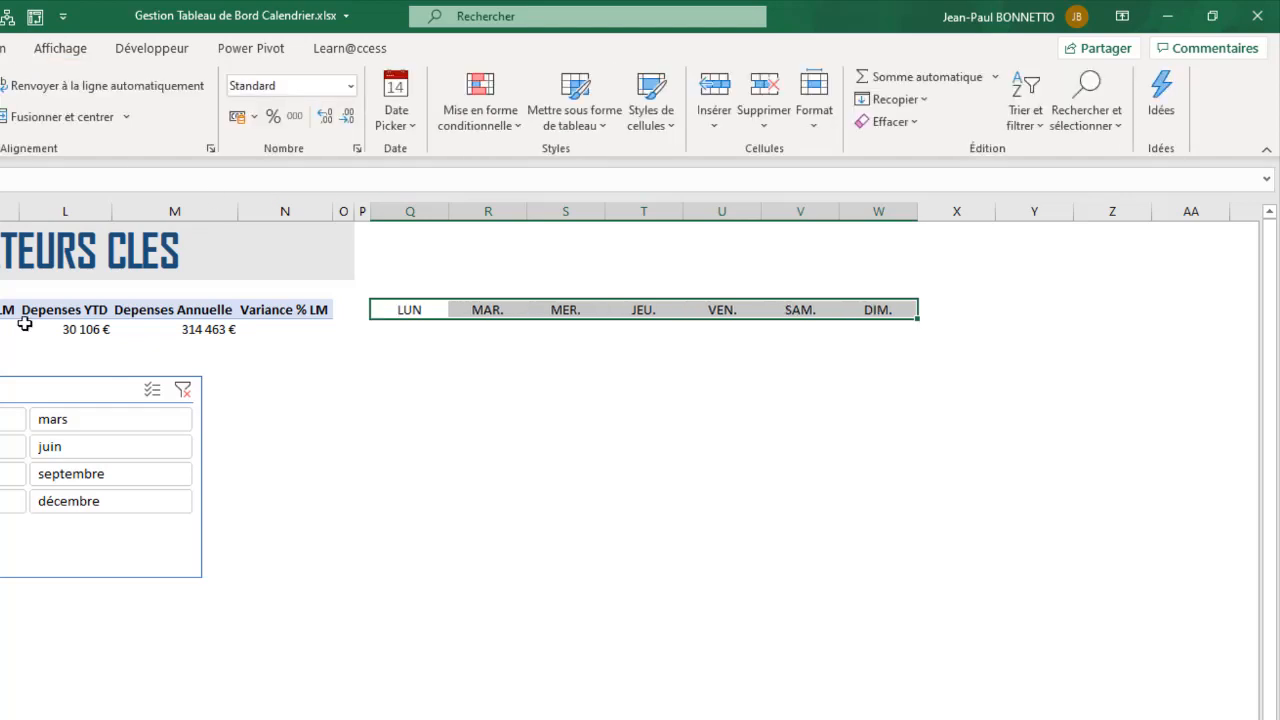
pyautogui.click(469, 446)
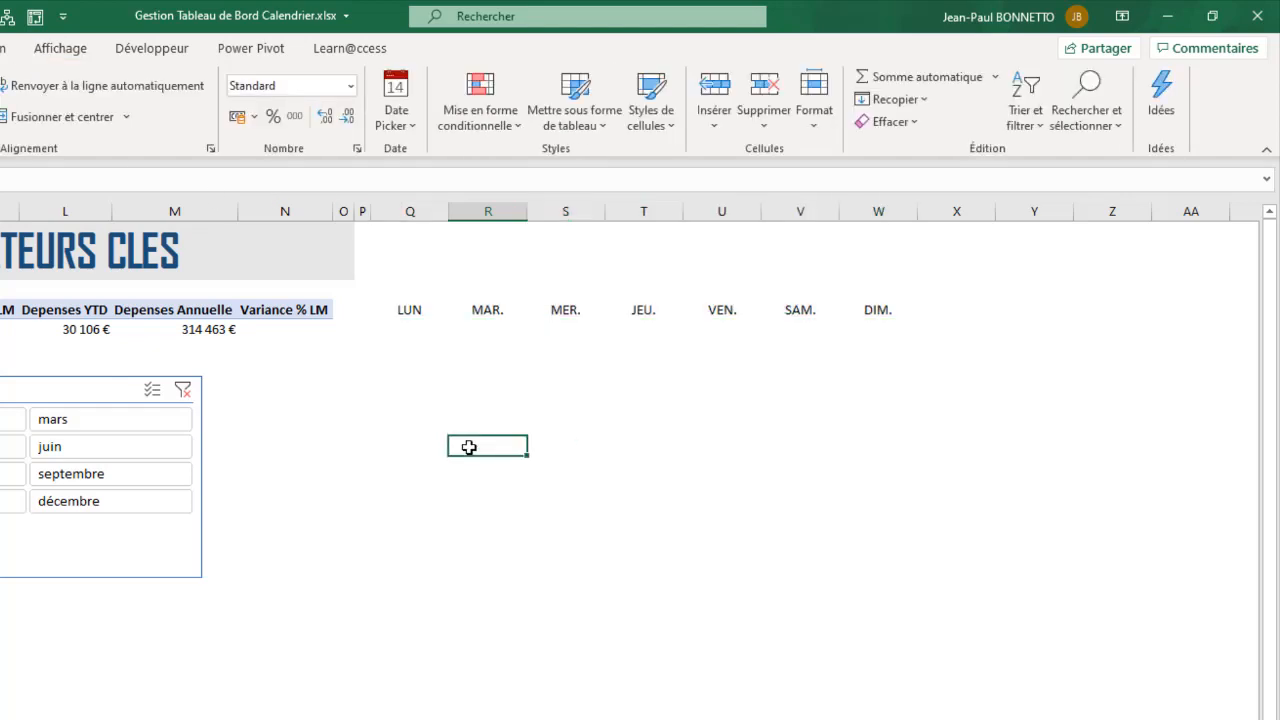
# - Enter 1 in P4 and fill down to P12 as an incremented series
pyautogui.click(409, 341)
pyautogui.click(361, 330)
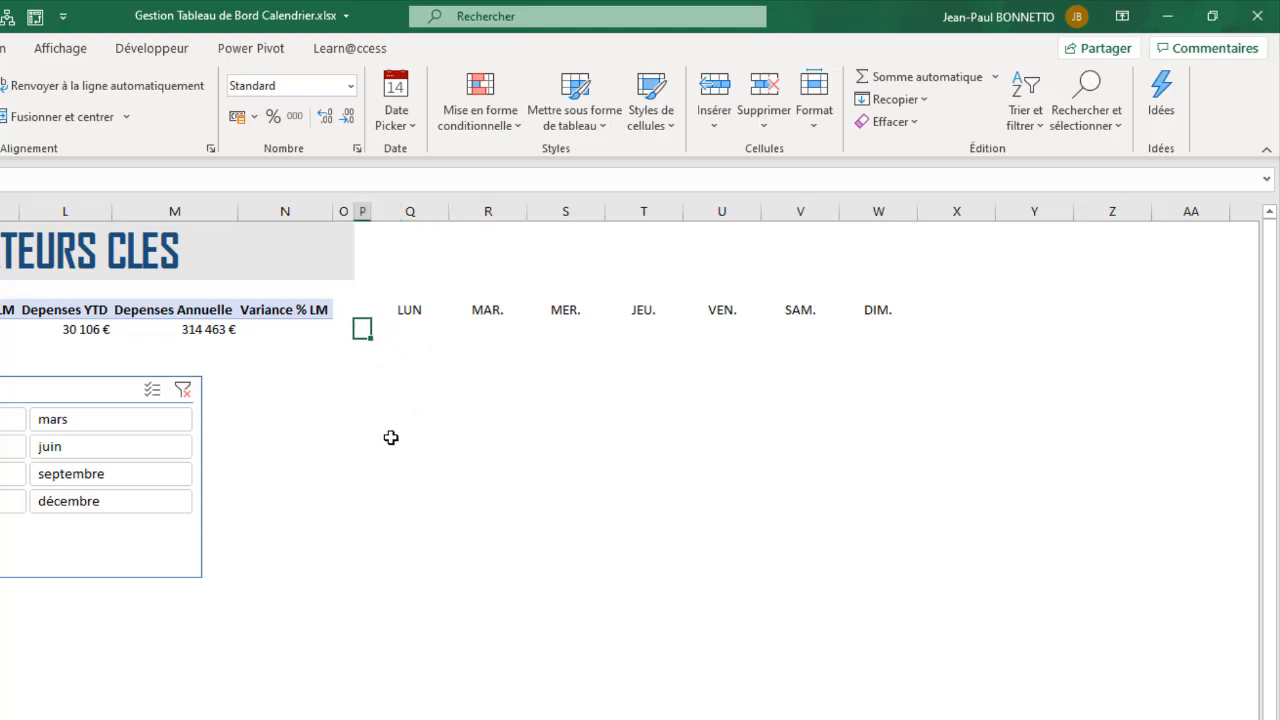
pyautogui.write('1')
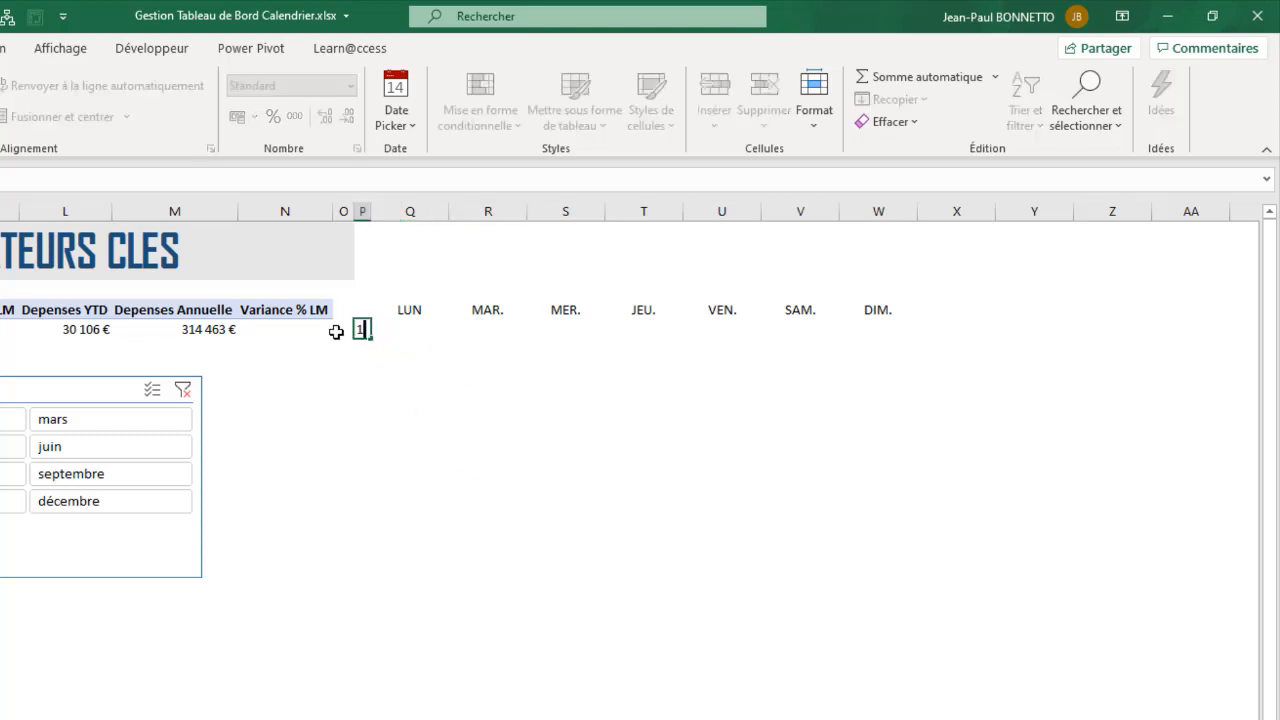
pyautogui.moveTo(372, 343); pyautogui.dragTo(380, 507)
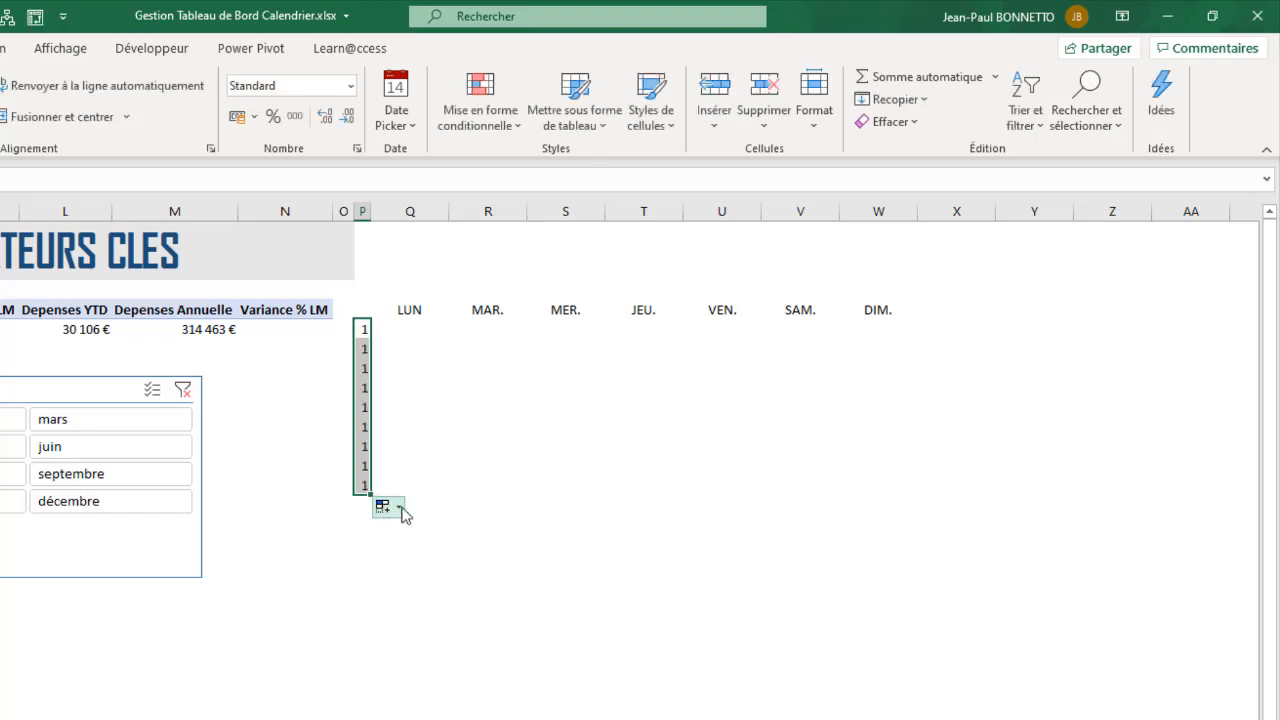
pyautogui.click(388, 507)
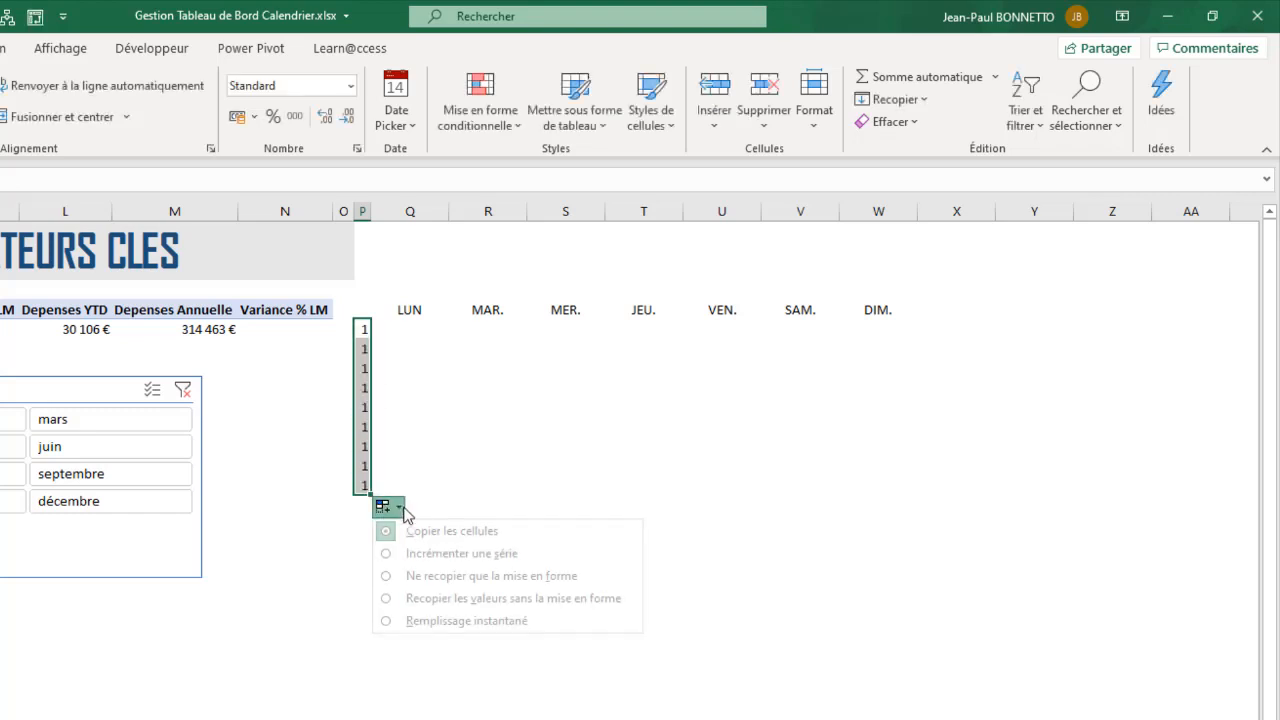
pyautogui.click(386, 556)
# - Clear the numbers 7 to 9 from P10:P12, keeping week rows 1 to 6
pyautogui.moveTo(361, 445); pyautogui.dragTo(362, 490)
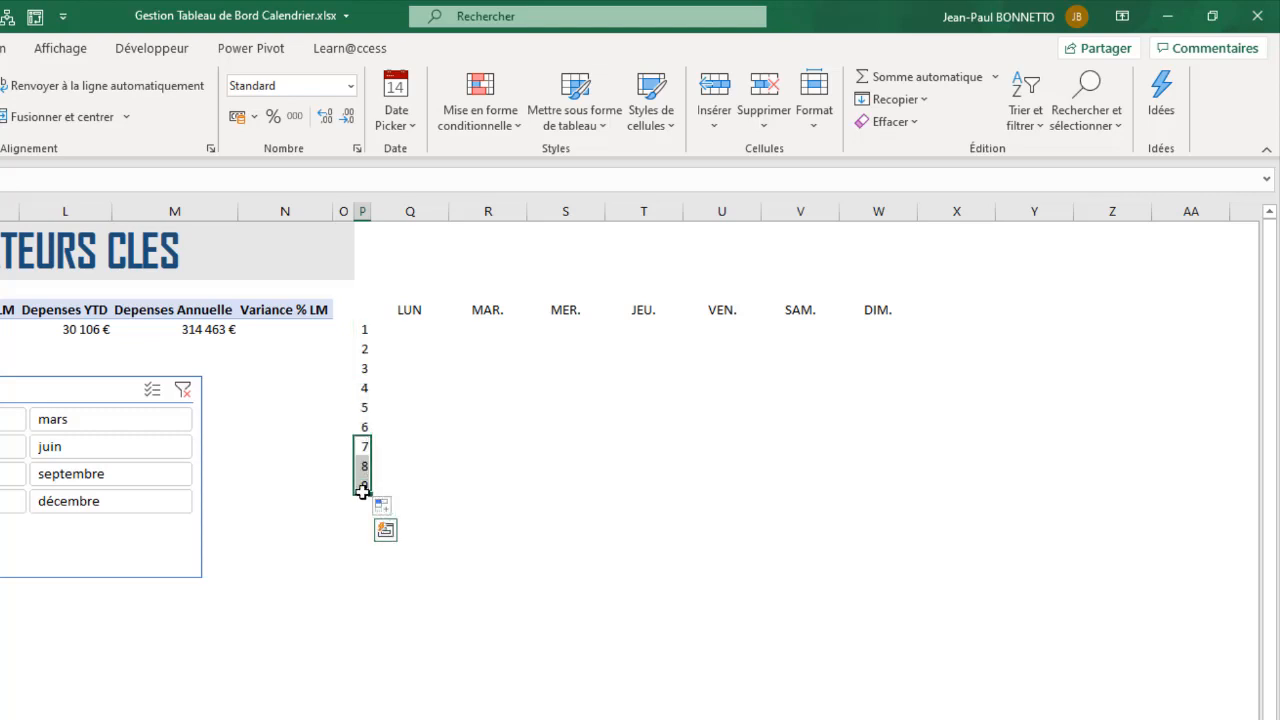
pyautogui.press('Delete')
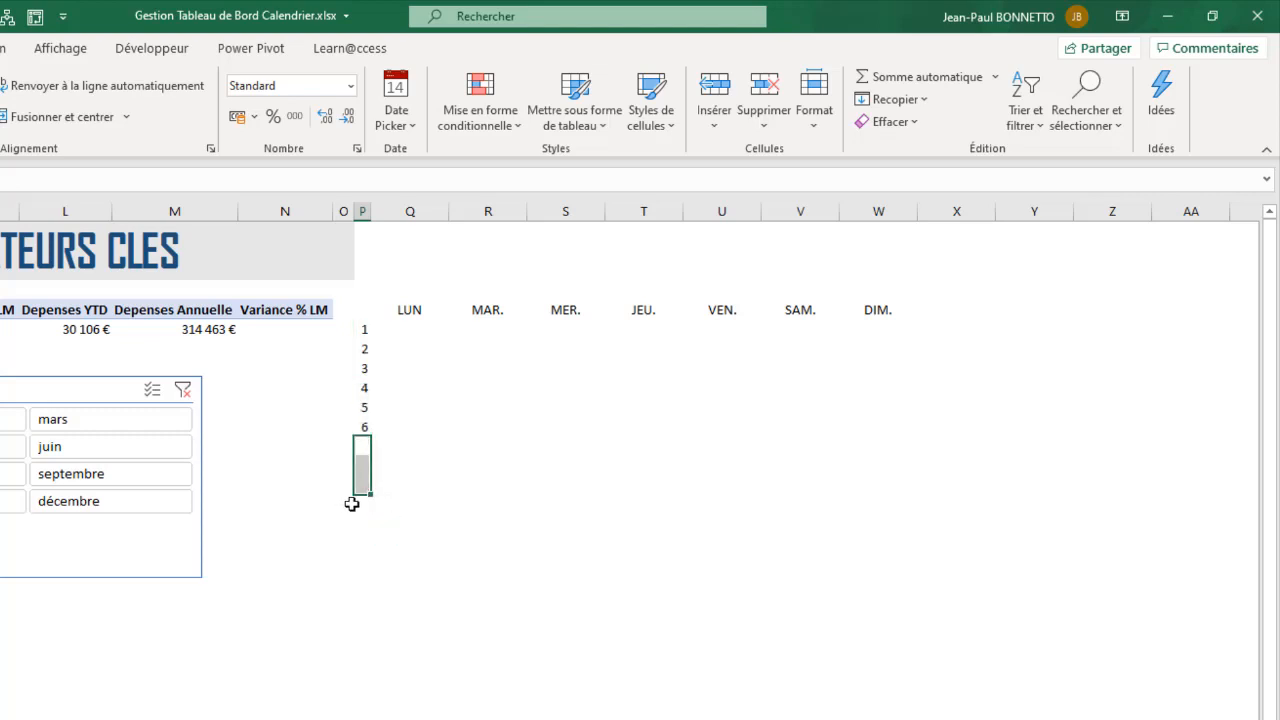
pyautogui.click(377, 652)
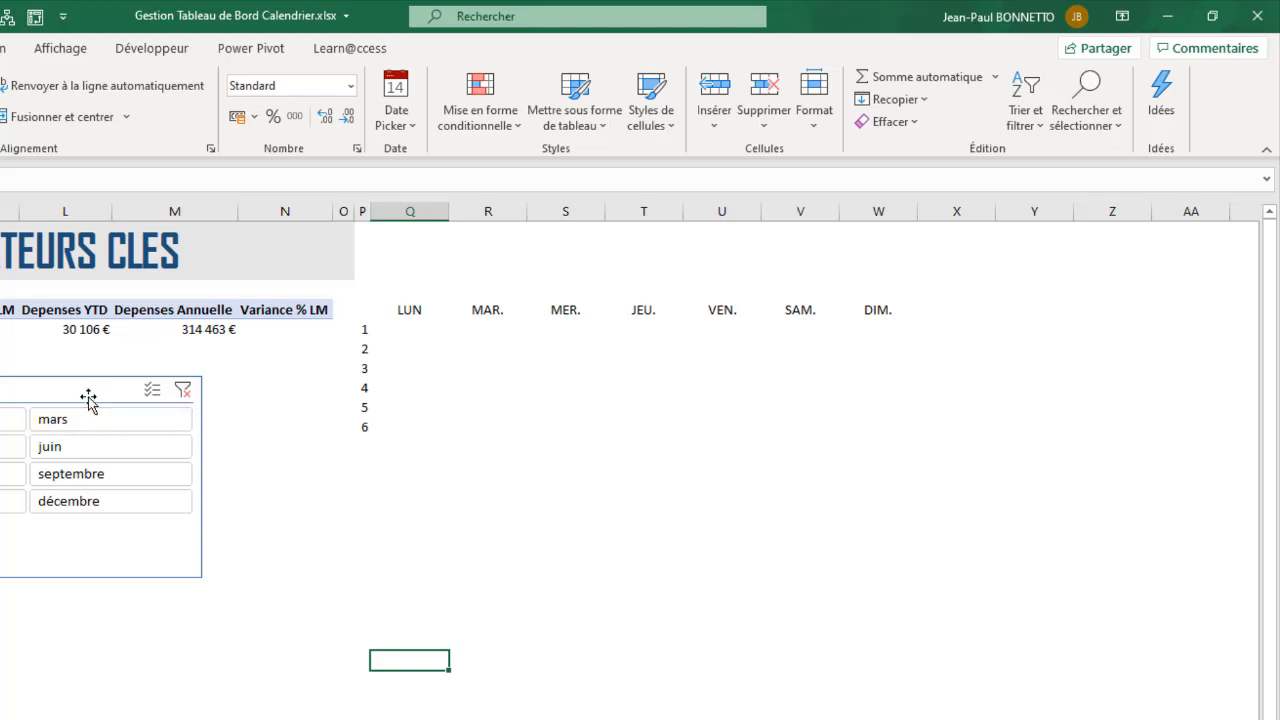
# - Nudge the Mois slicer slightly upward and highlight the empty calendar grid Q4:W9
pyautogui.moveTo(51, 398); pyautogui.dragTo(53, 392)
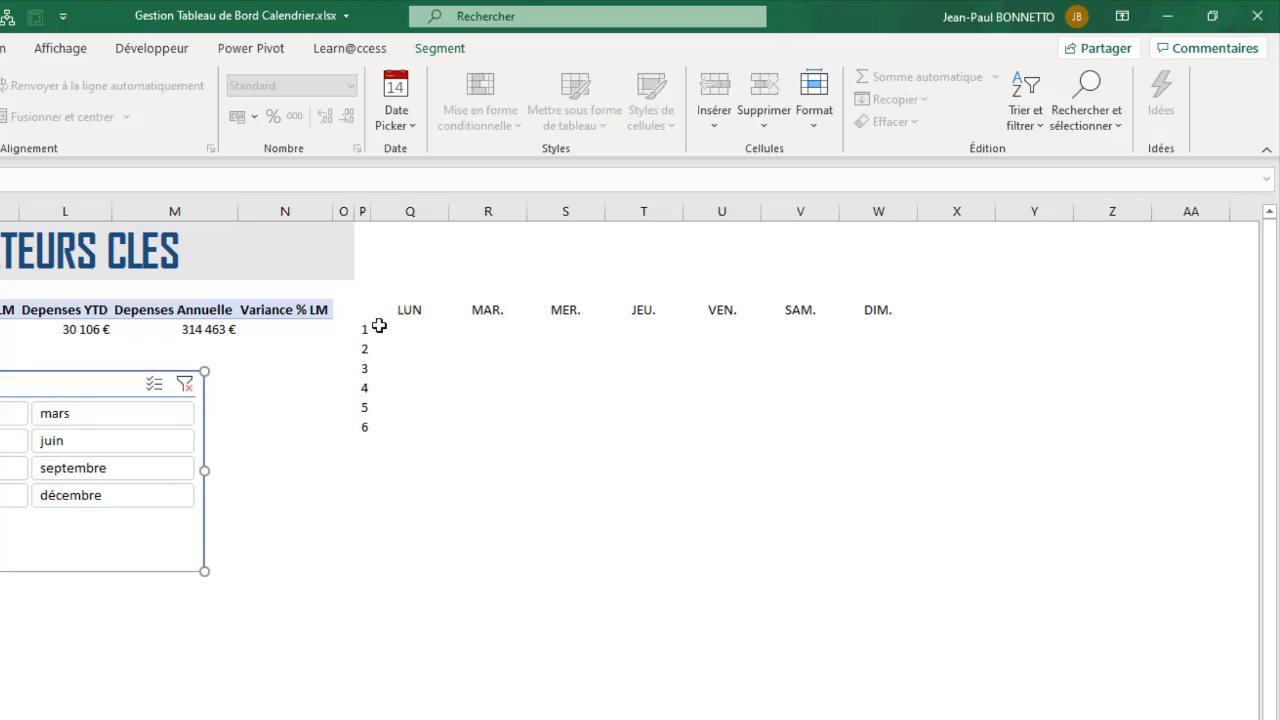
pyautogui.moveTo(414, 331)
pyautogui.mouseDown()
pyautogui.moveTo(806, 334)
pyautogui.moveTo(857, 423)
pyautogui.mouseUp()
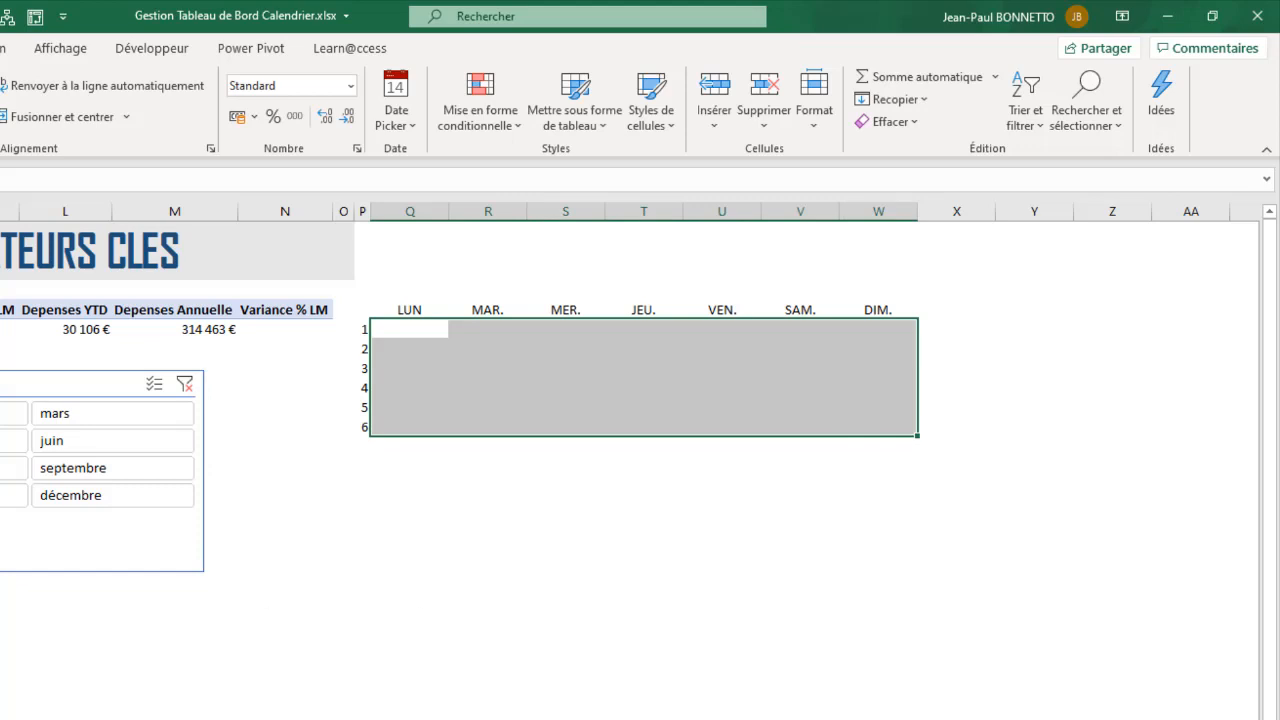
pyautogui.hscroll(-4, 630, 390)
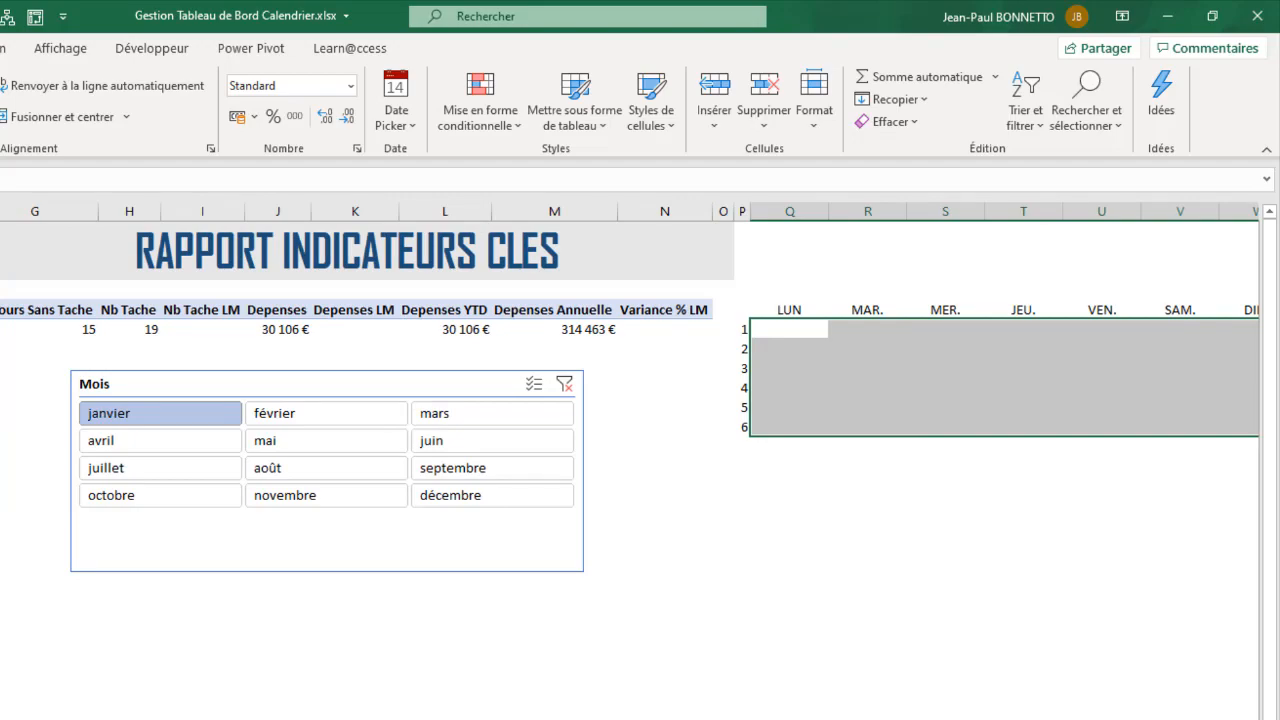
pyautogui.click(782, 274)
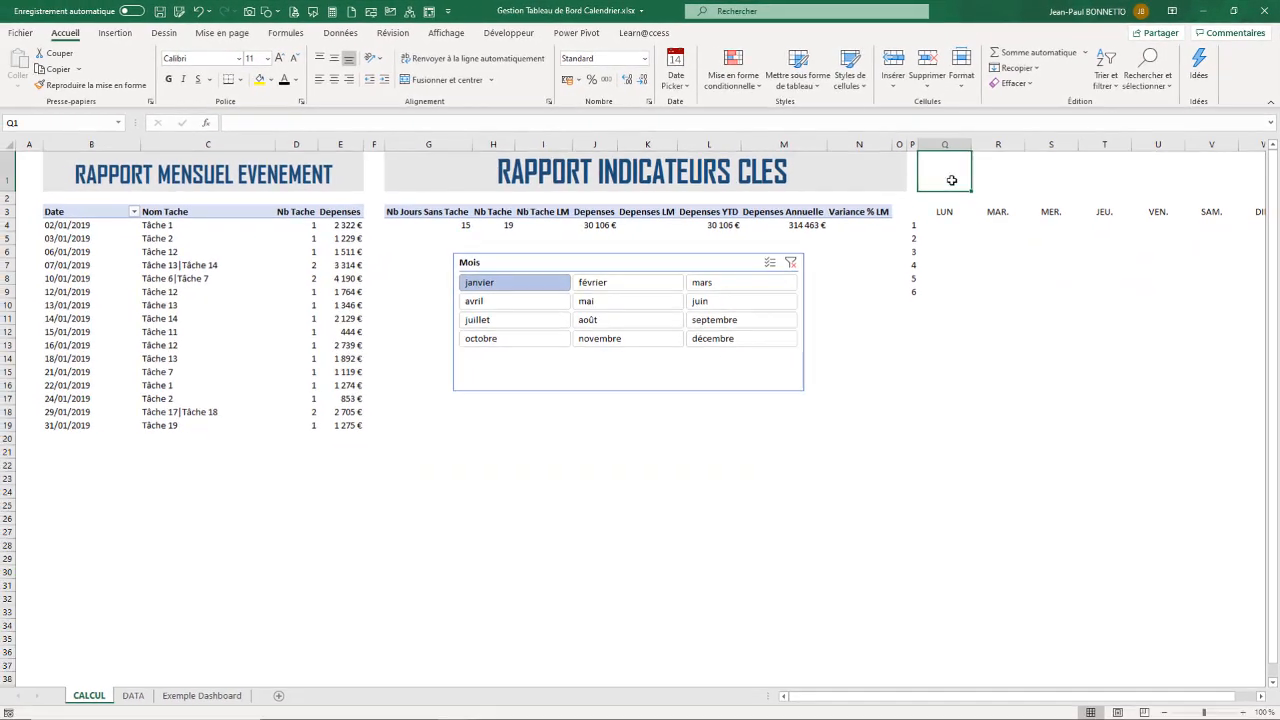
# - Filter the reports to février with the Mois slicer to examine the first date in B4
pyautogui.click(53, 226)
pyautogui.click(84, 226)
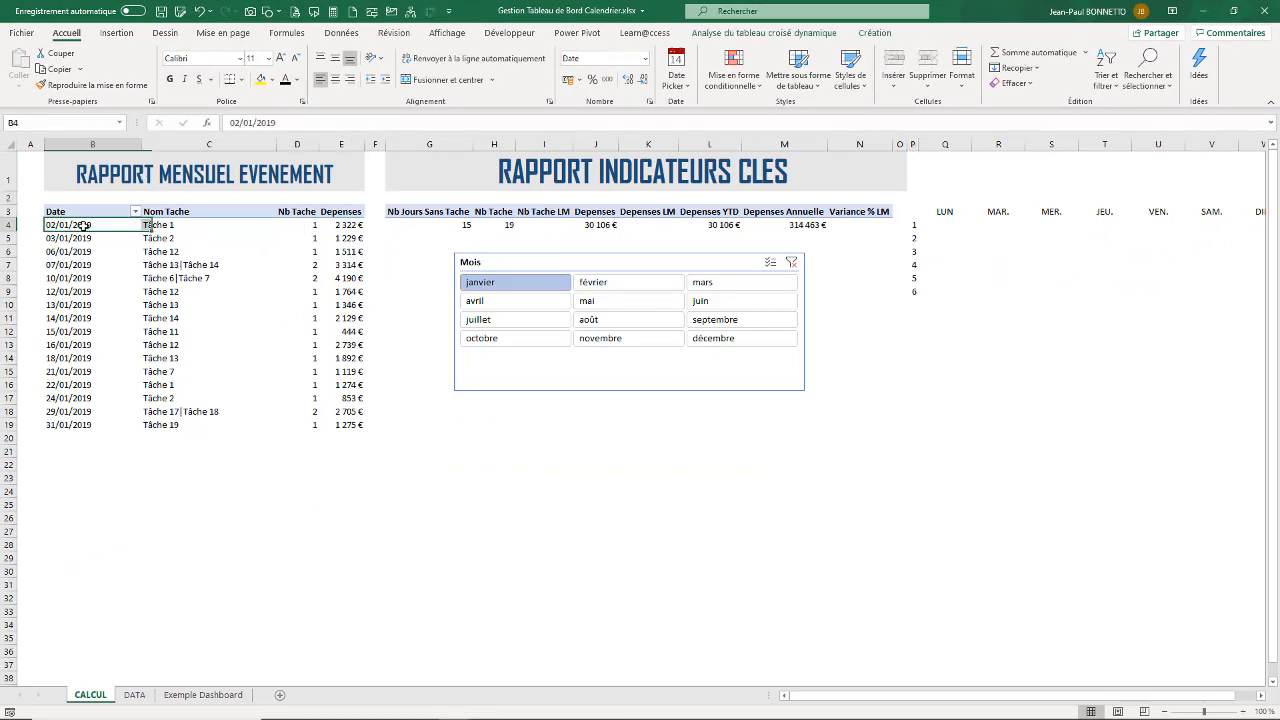
pyautogui.click(596, 283)
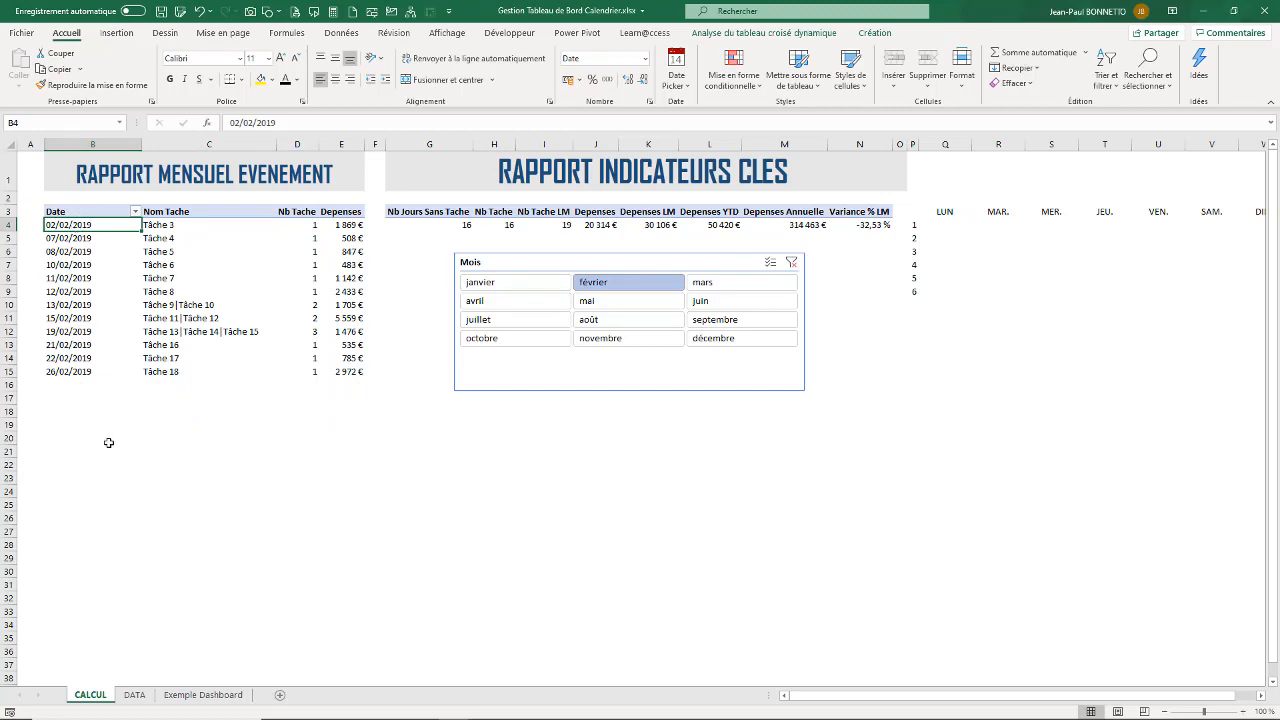
# - Enter =DATE(ANNEE(B4);MOIS(B4);1) in Q2 to return the first day of the filtered month
pyautogui.click(945, 197)
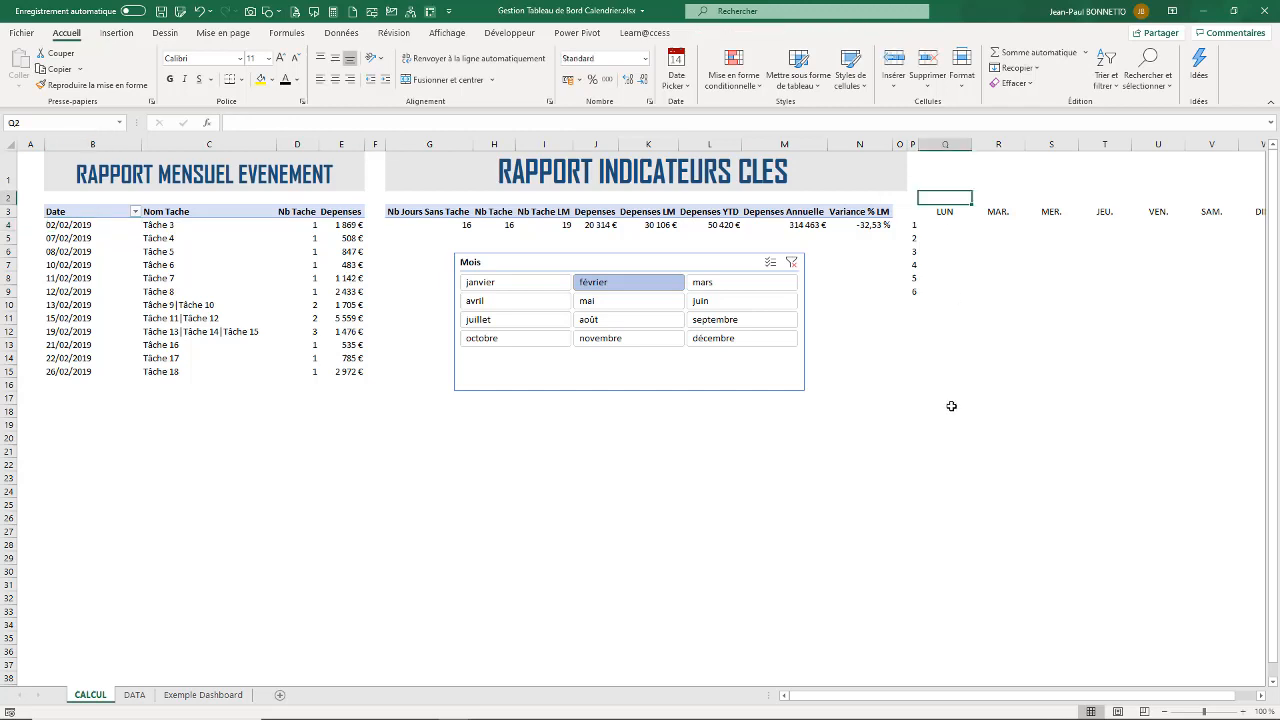
pyautogui.write('=date')
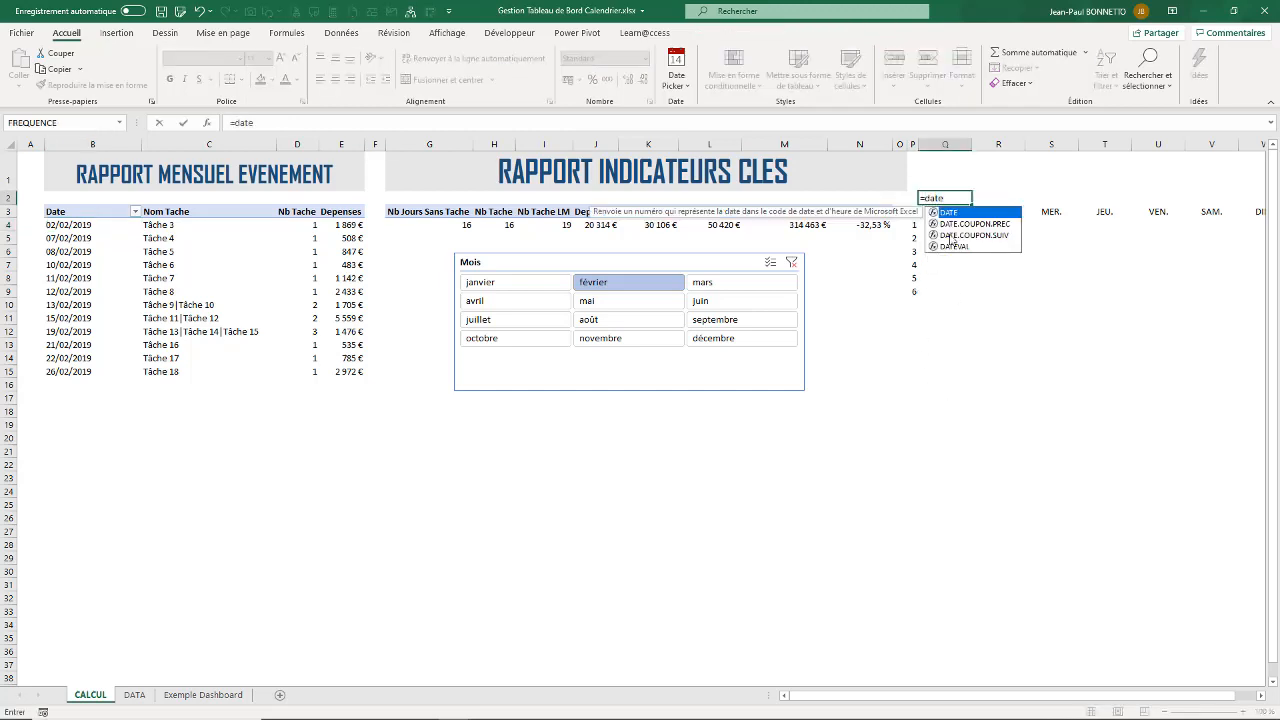
pyautogui.doubleClick(948, 213)
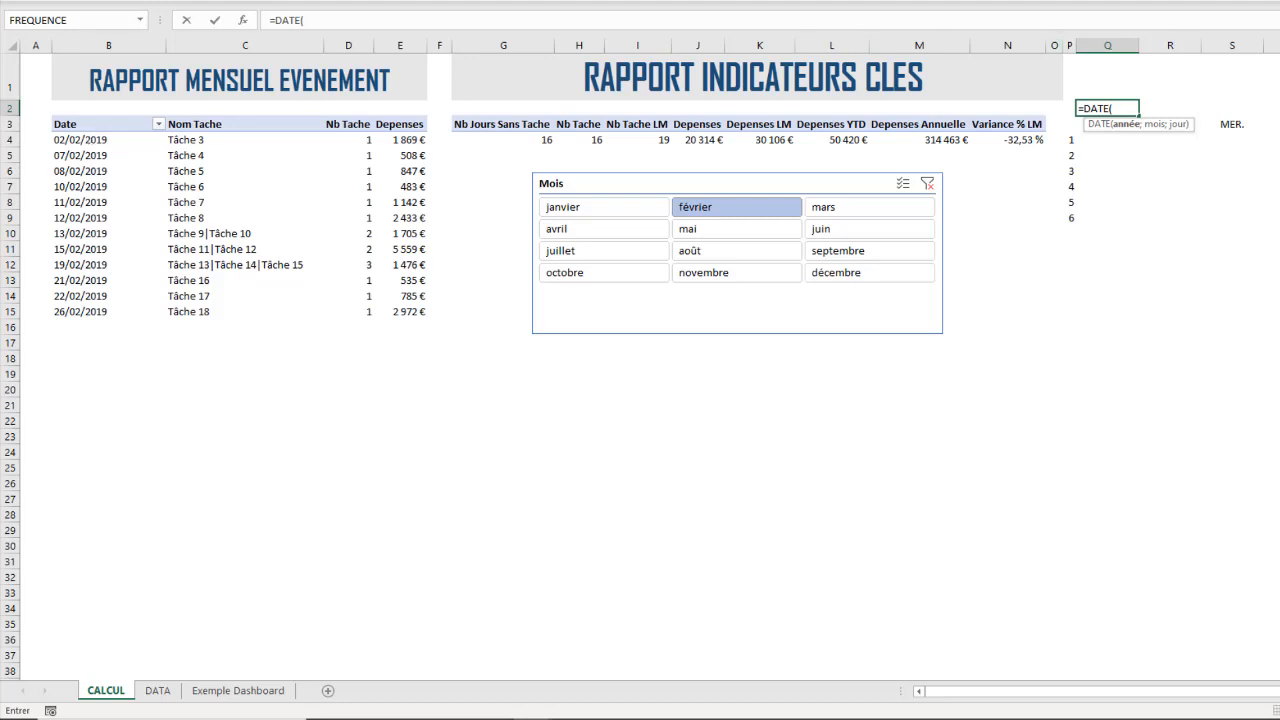
pyautogui.write('ann')
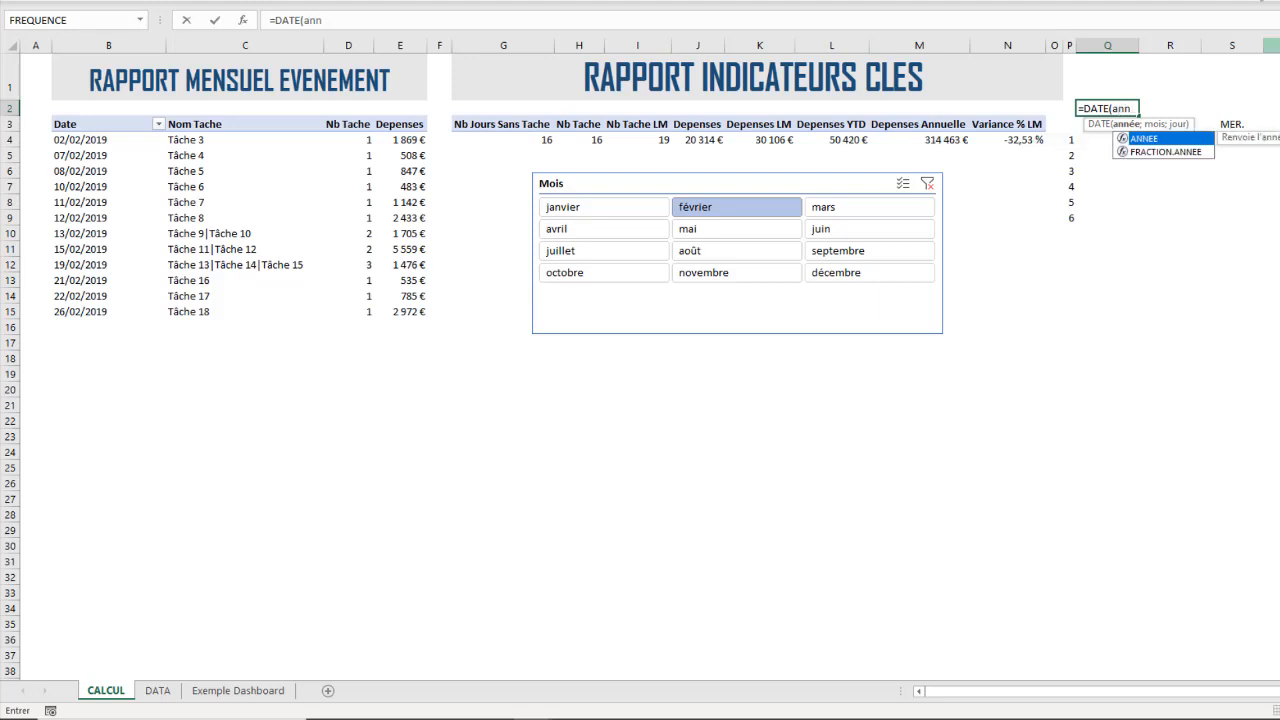
pyautogui.doubleClick(1152, 138)
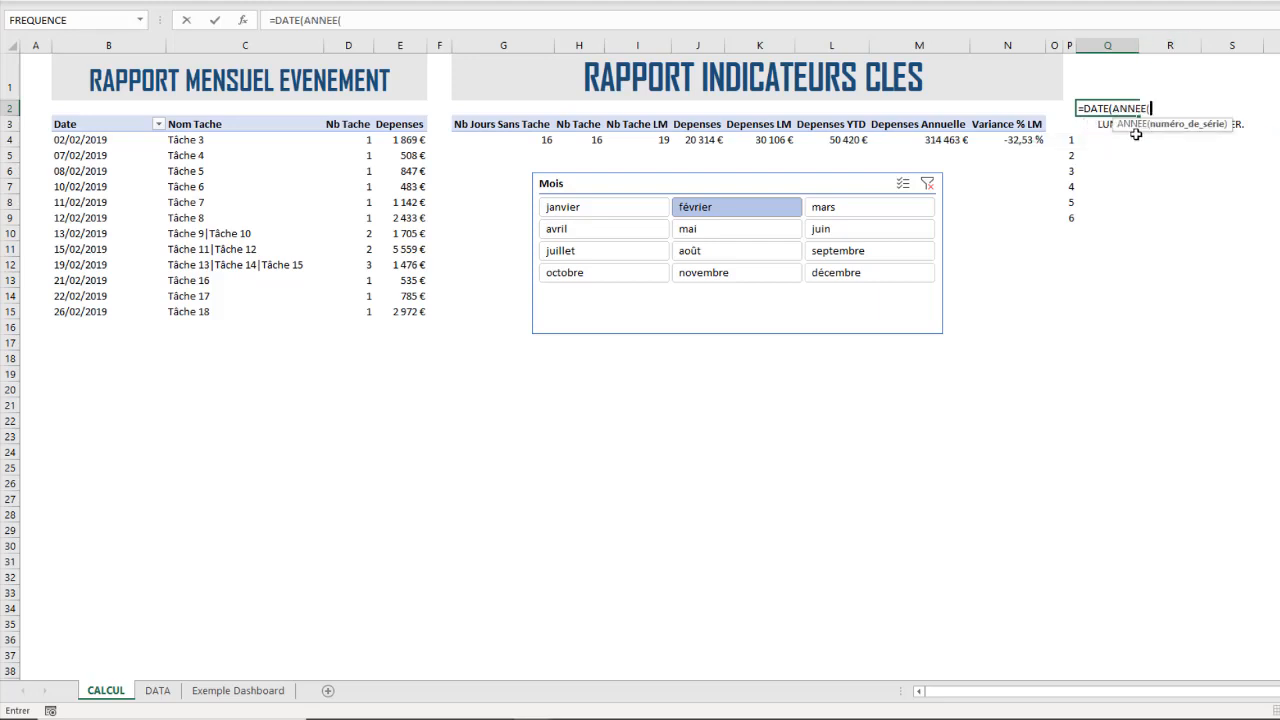
pyautogui.click(102, 139)
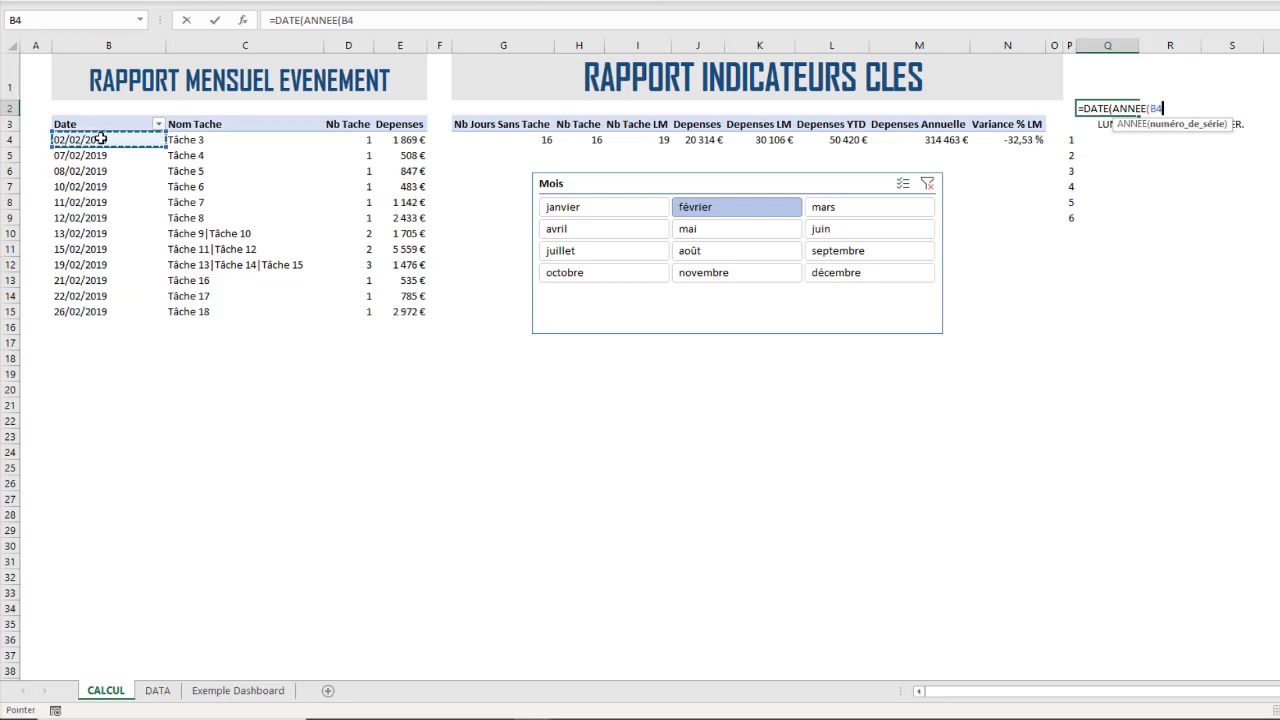
pyautogui.write(')')
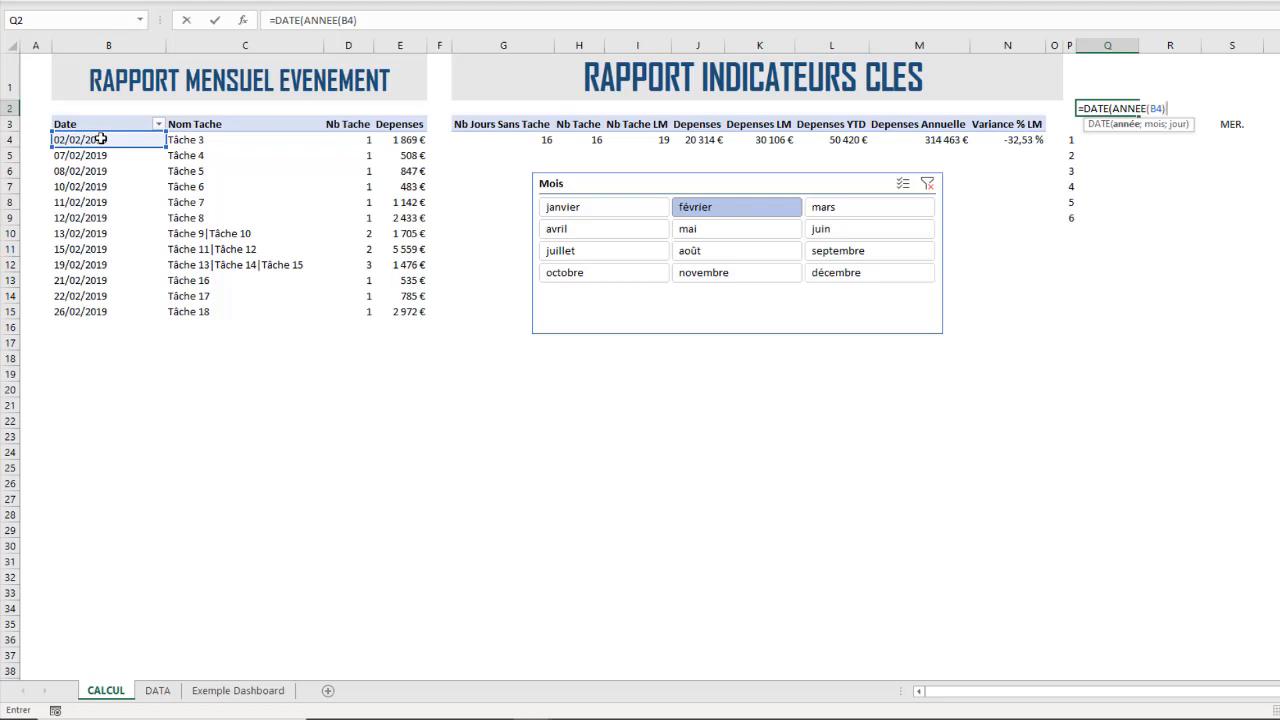
pyautogui.write(';m')
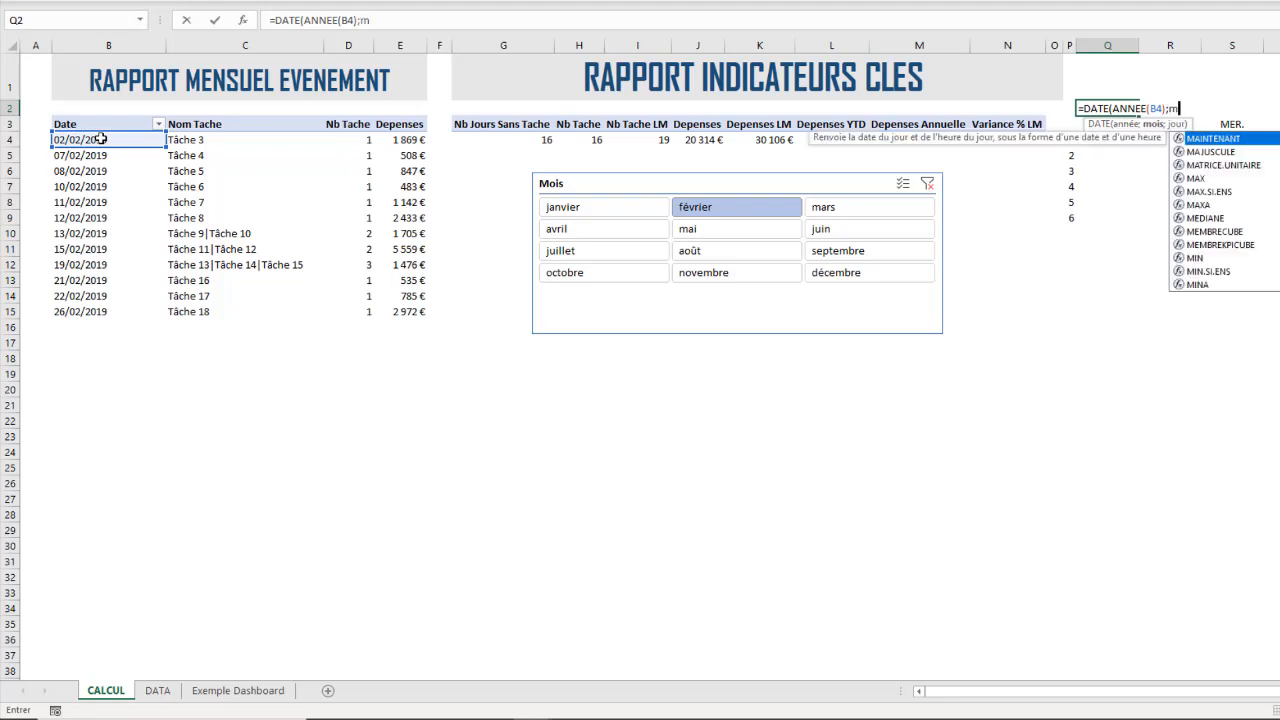
pyautogui.write('ois(')
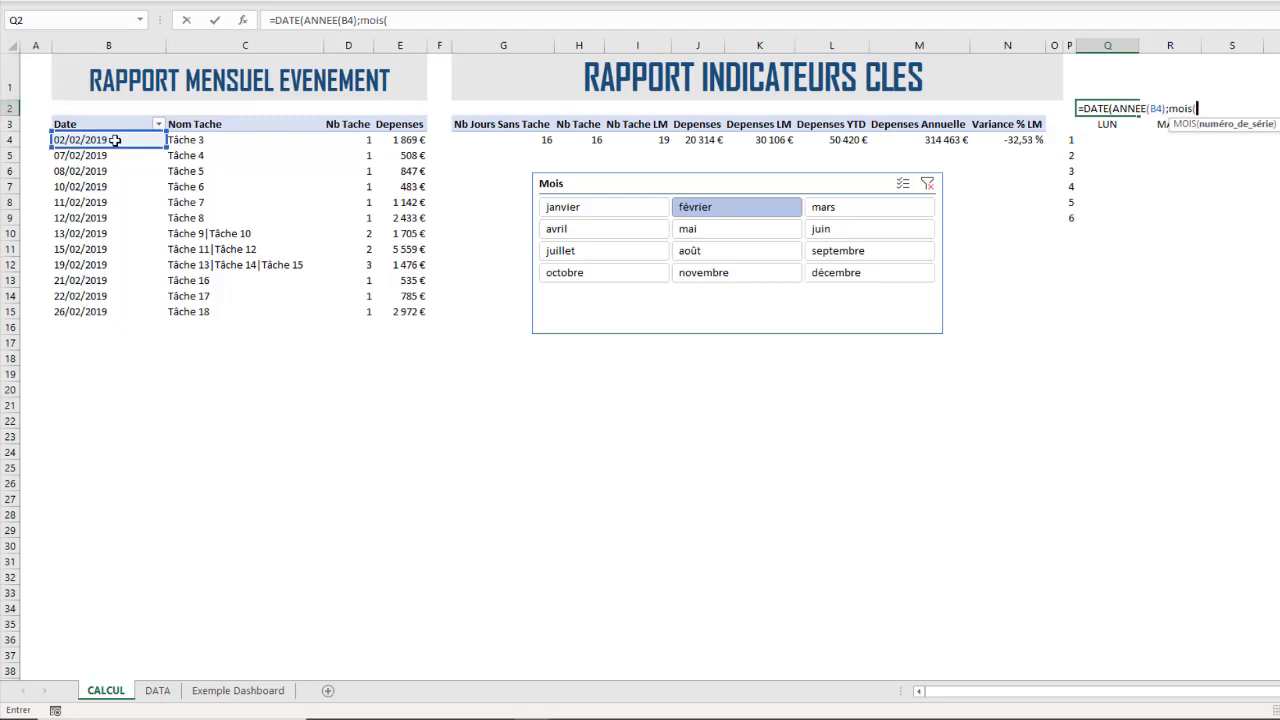
pyautogui.click(113, 139)
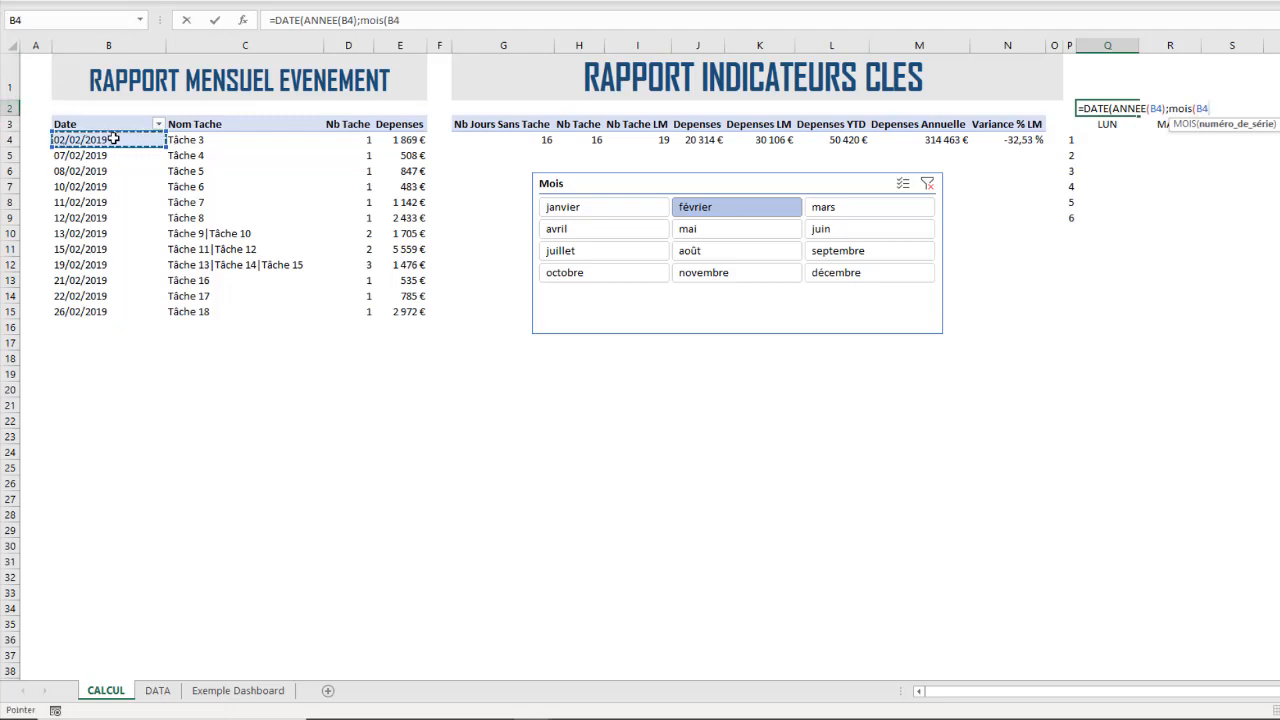
pyautogui.write(');')
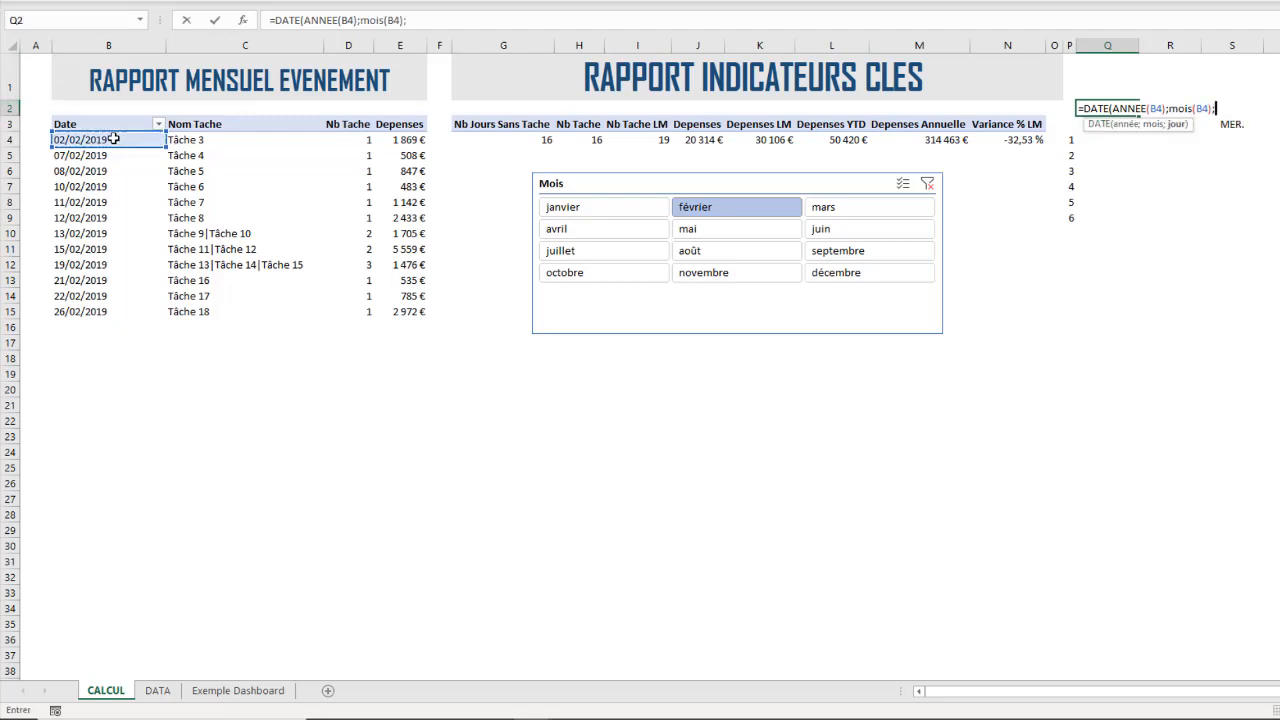
pyautogui.write('1)')
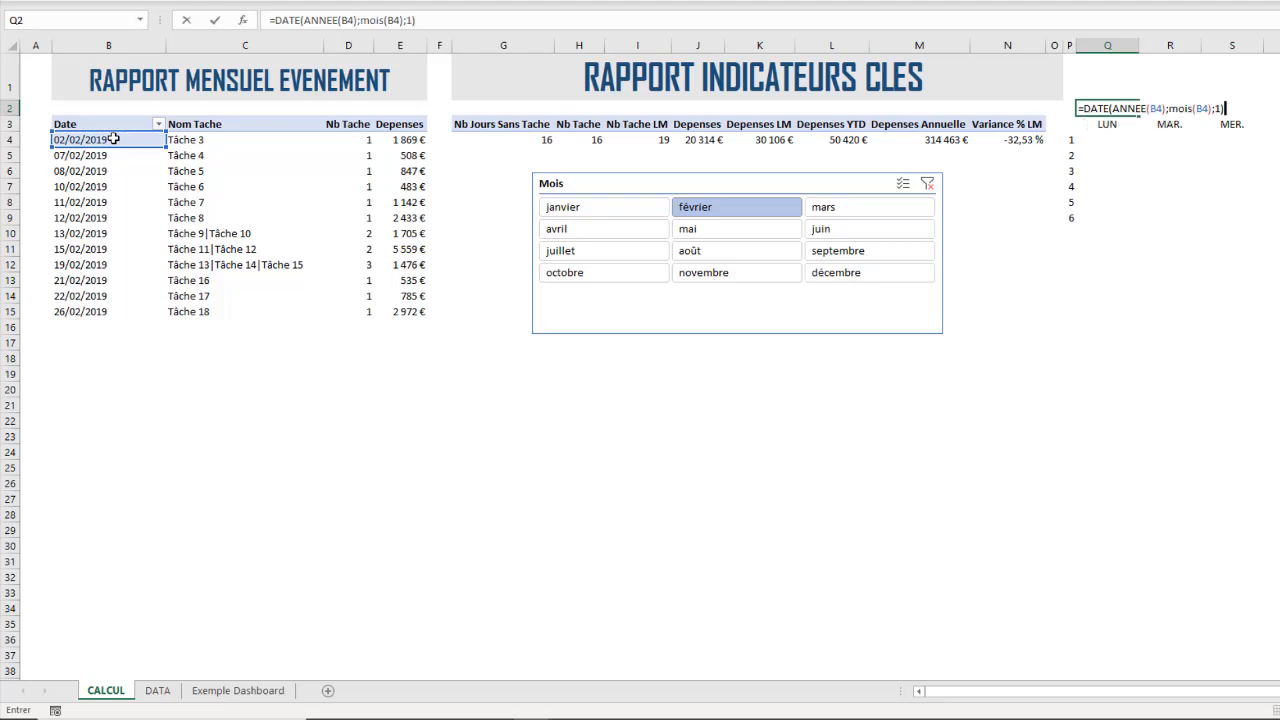
pyautogui.press('Return')
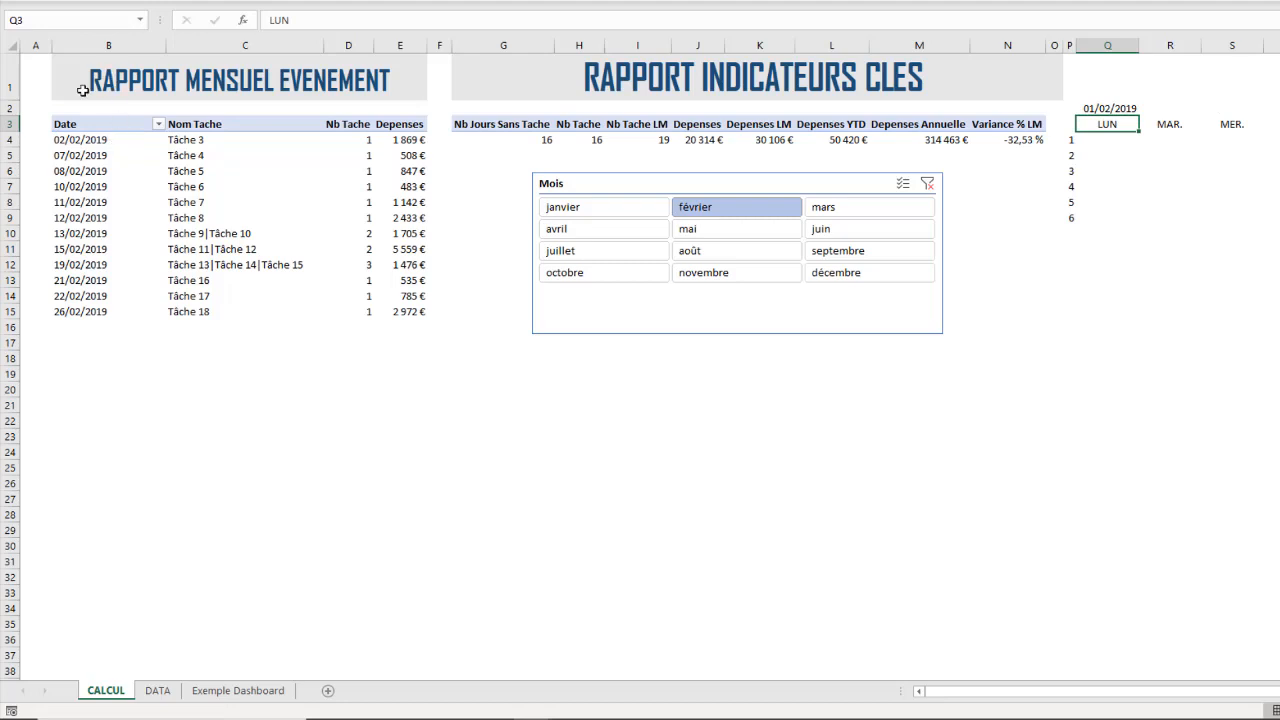
# - Filter the reports to mai with the Mois slicer to check how the date in Q2 responds
pyautogui.click(70, 139)
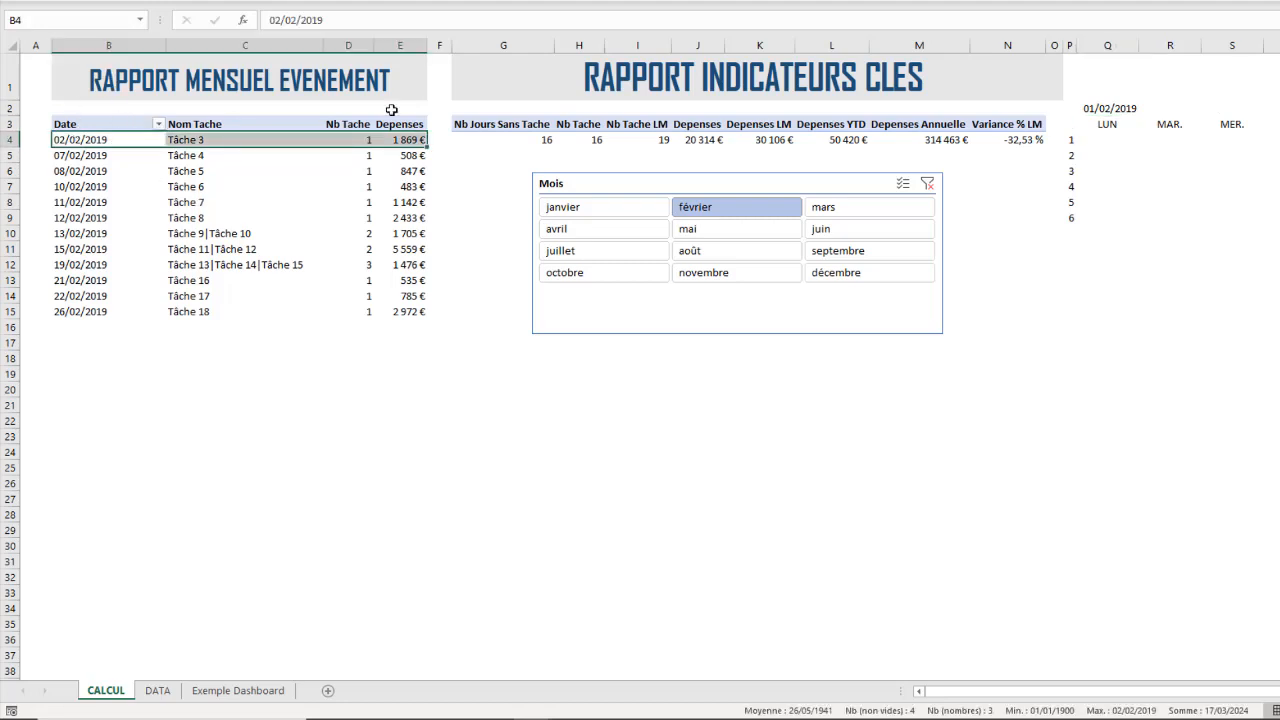
pyautogui.click(697, 229)
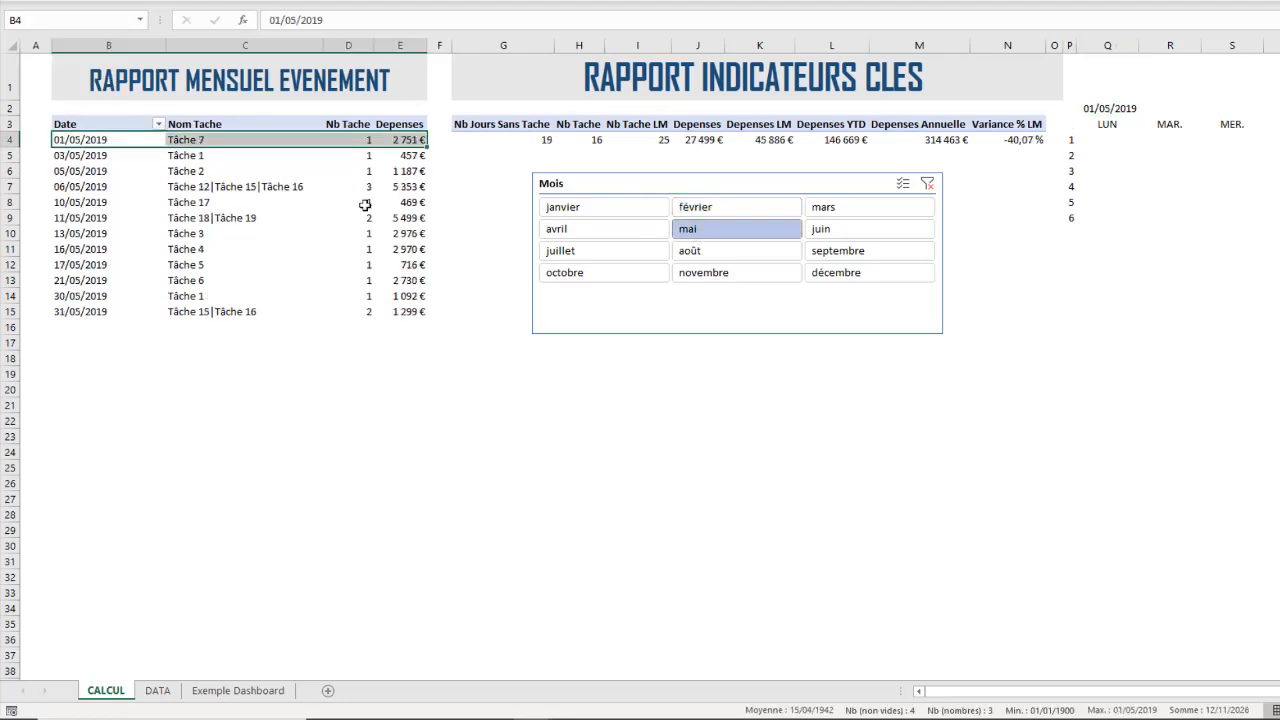
# - Filter the reports to avril with the Mois slicer and examine the first date in B4
pyautogui.click(603, 234)
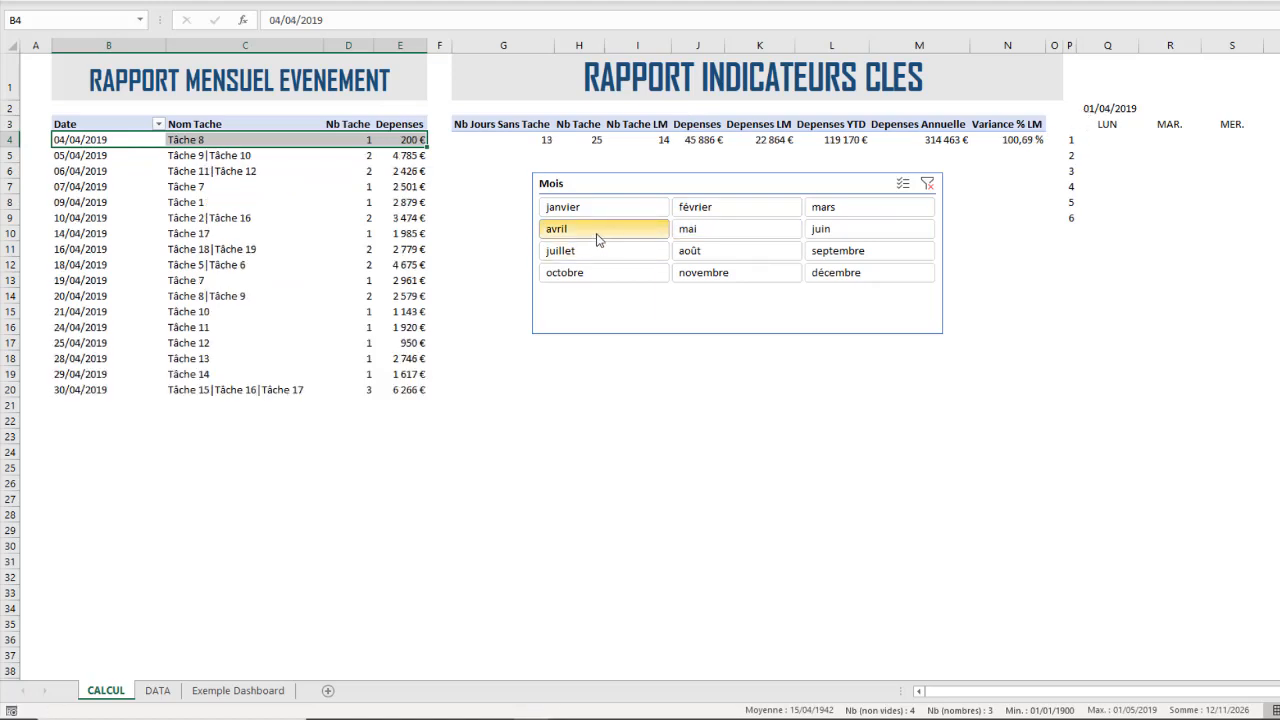
pyautogui.click(94, 141)
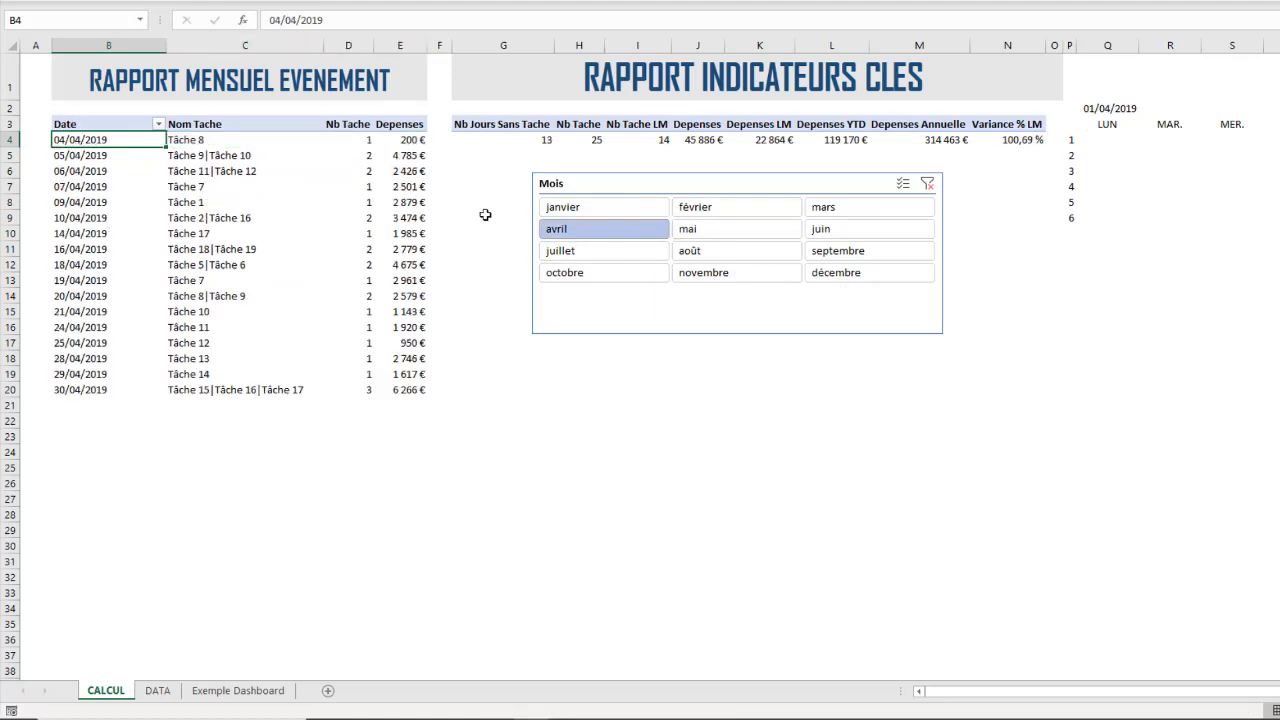
# - Assign the name Debut_Datae to cell Q2, which holds the first day of the filtered month
pyautogui.click(1116, 109)
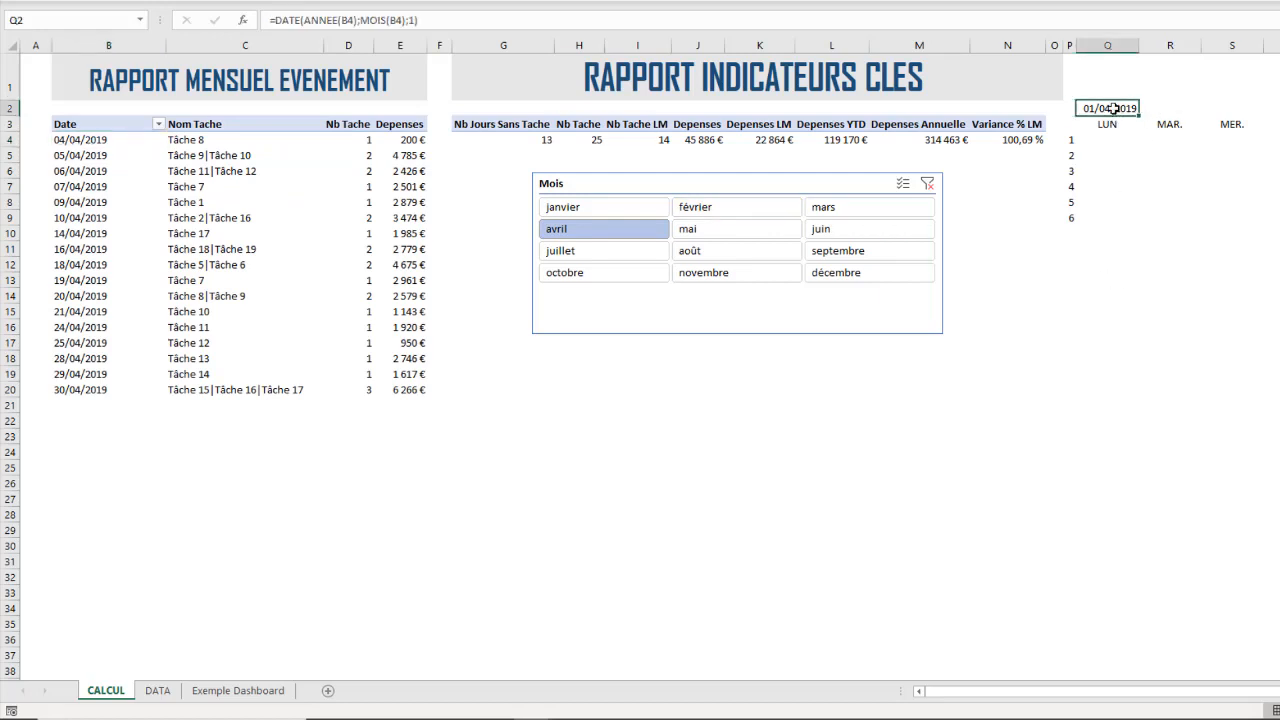
pyautogui.moveTo(695, 716)
pyautogui.click(48, 24)
pyautogui.write('Debut_Datae')
pyautogui.press('Return')
# - Check the start date cell Q2 and highlight the empty calendar grid Q4:W9
pyautogui.click(1105, 141)
pyautogui.click(1121, 107)
pyautogui.moveTo(1105, 142); pyautogui.dragTo(1278, 232)
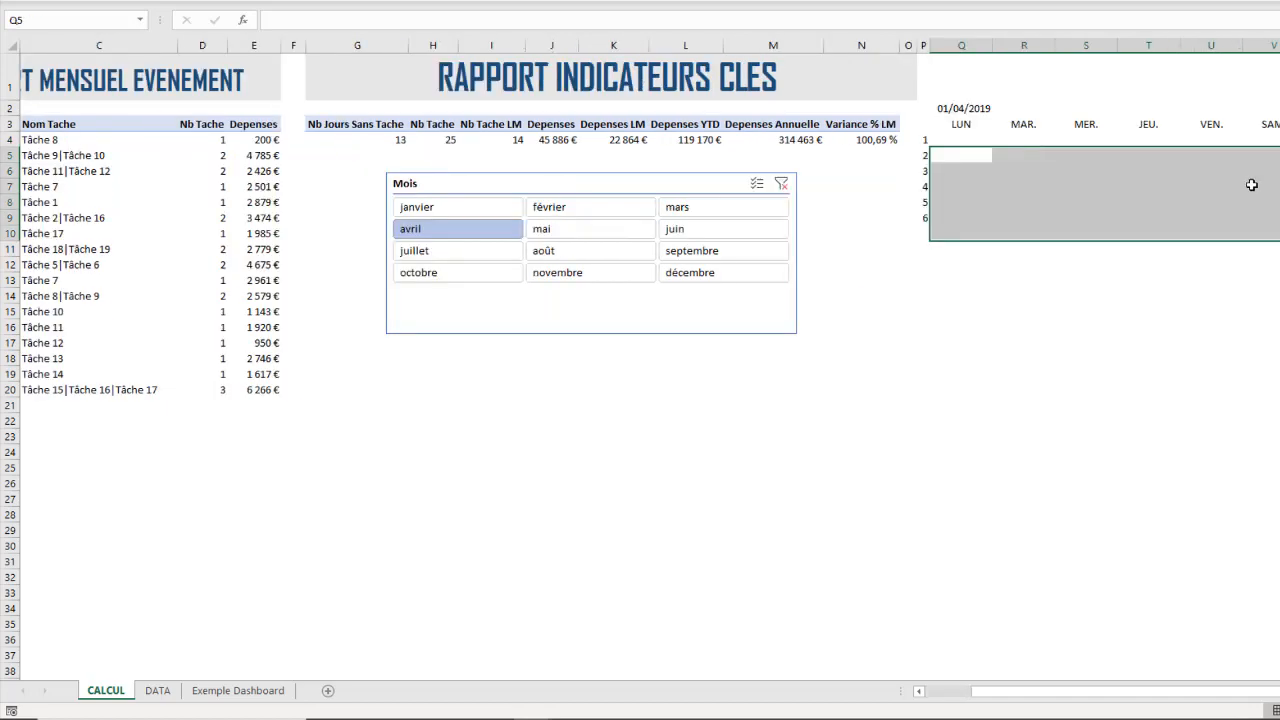
pyautogui.moveTo(957, 140); pyautogui.dragTo(1278, 218)
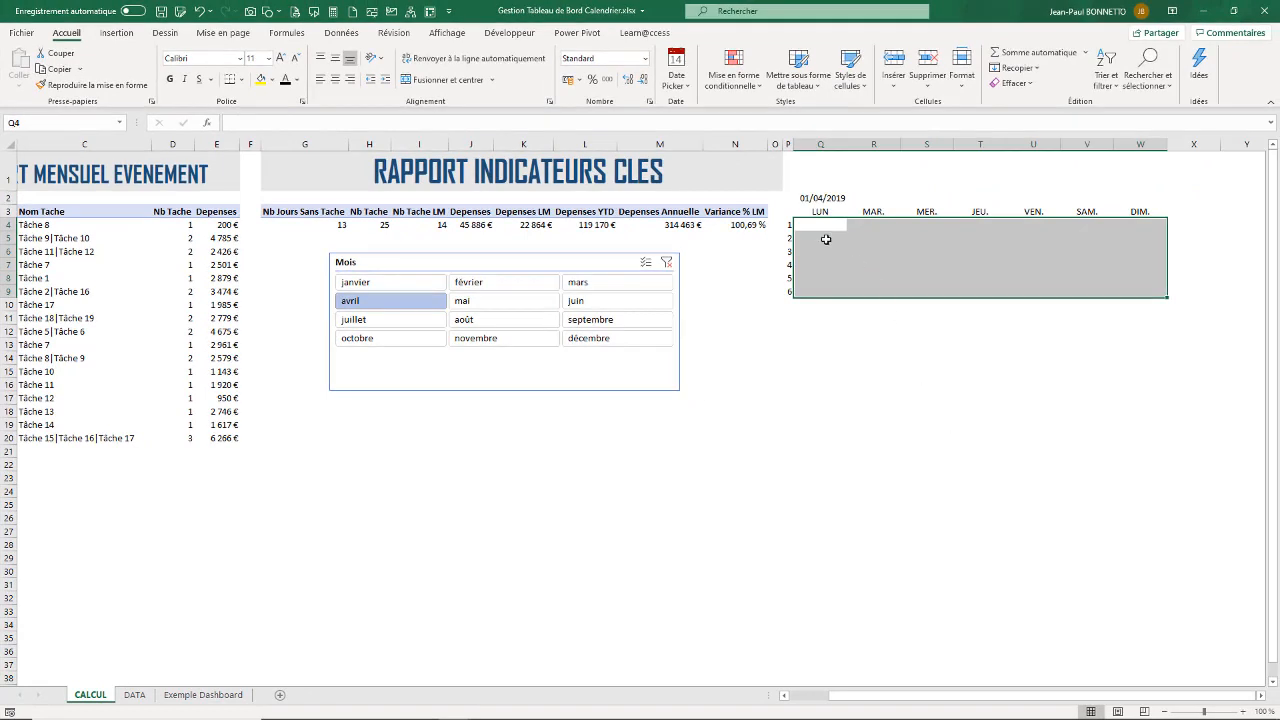
# - Enter the heading "1ère Possibilité - Microsoft 365" in Q16, below the empty calendar grid
pyautogui.click(818, 389)
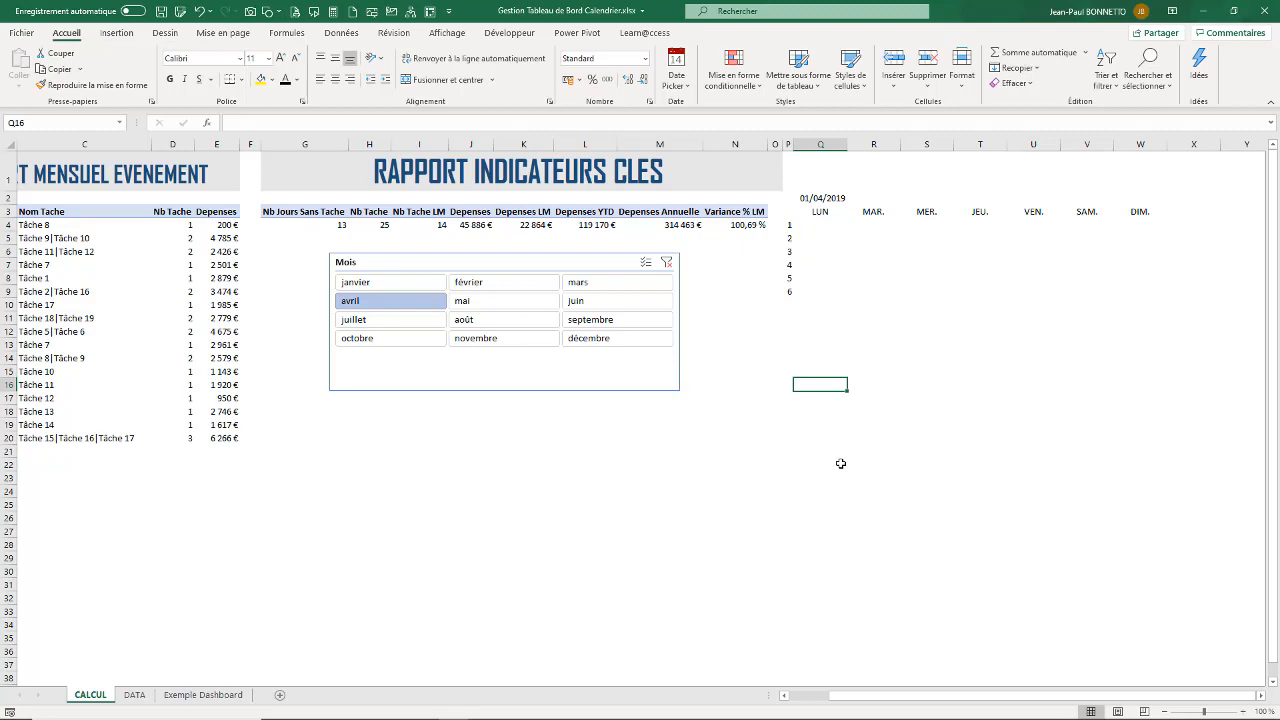
pyautogui.press('End')
pyautogui.press('F2')
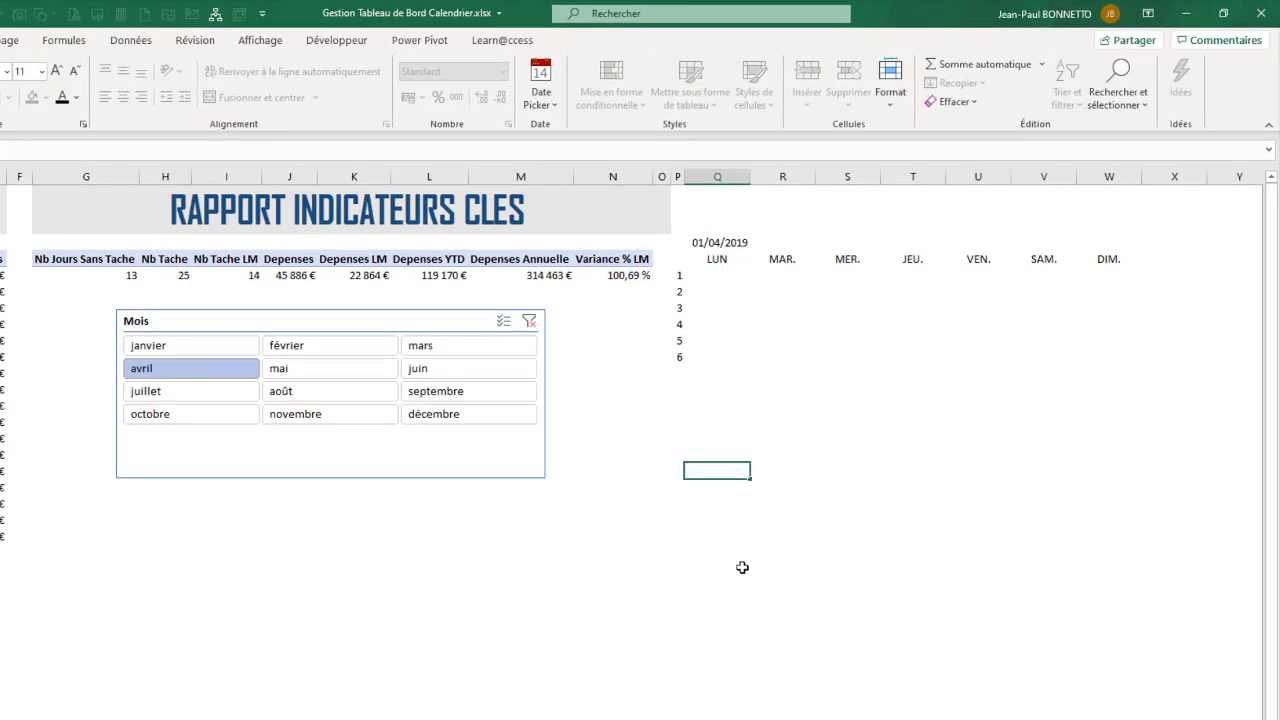
pyautogui.write("'1ère Possible")
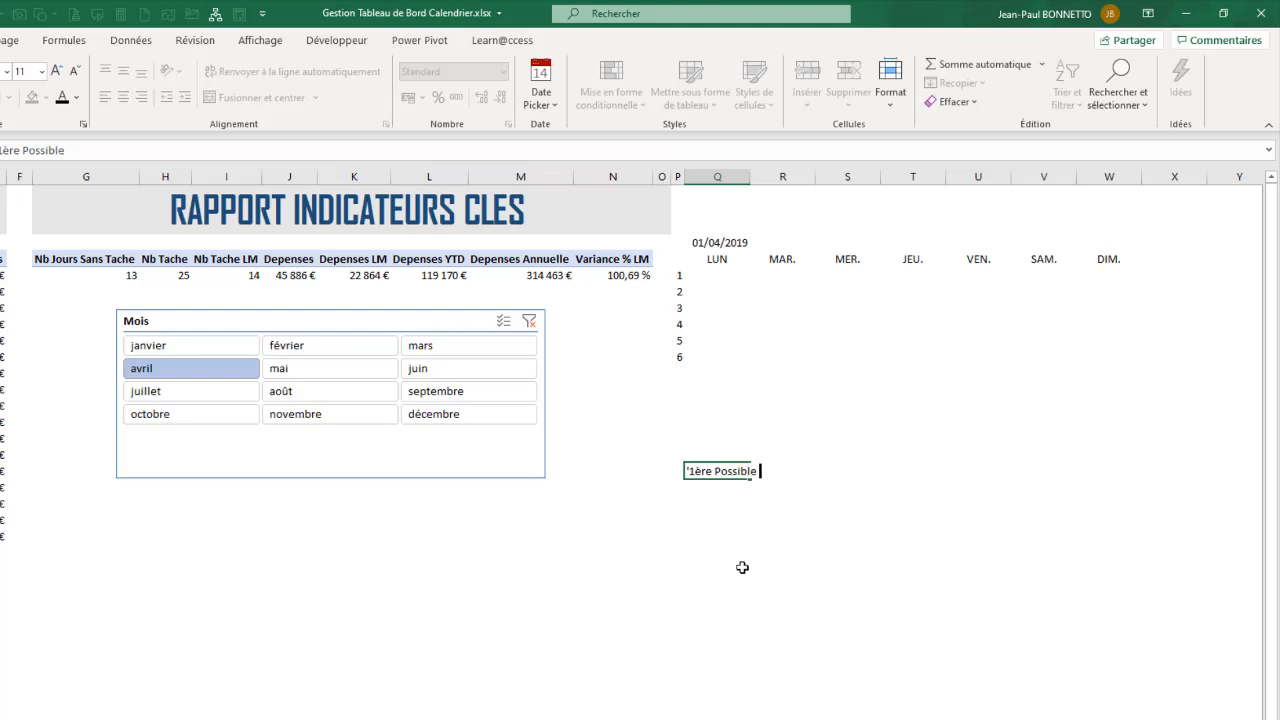
pyautogui.press('BackSpace')
pyautogui.press('BackSpace')
pyautogui.press('BackSpace')
pyautogui.write('bilité - Micso')
pyautogui.press('BackSpace')
pyautogui.press('BackSpace')
pyautogui.write('roso')
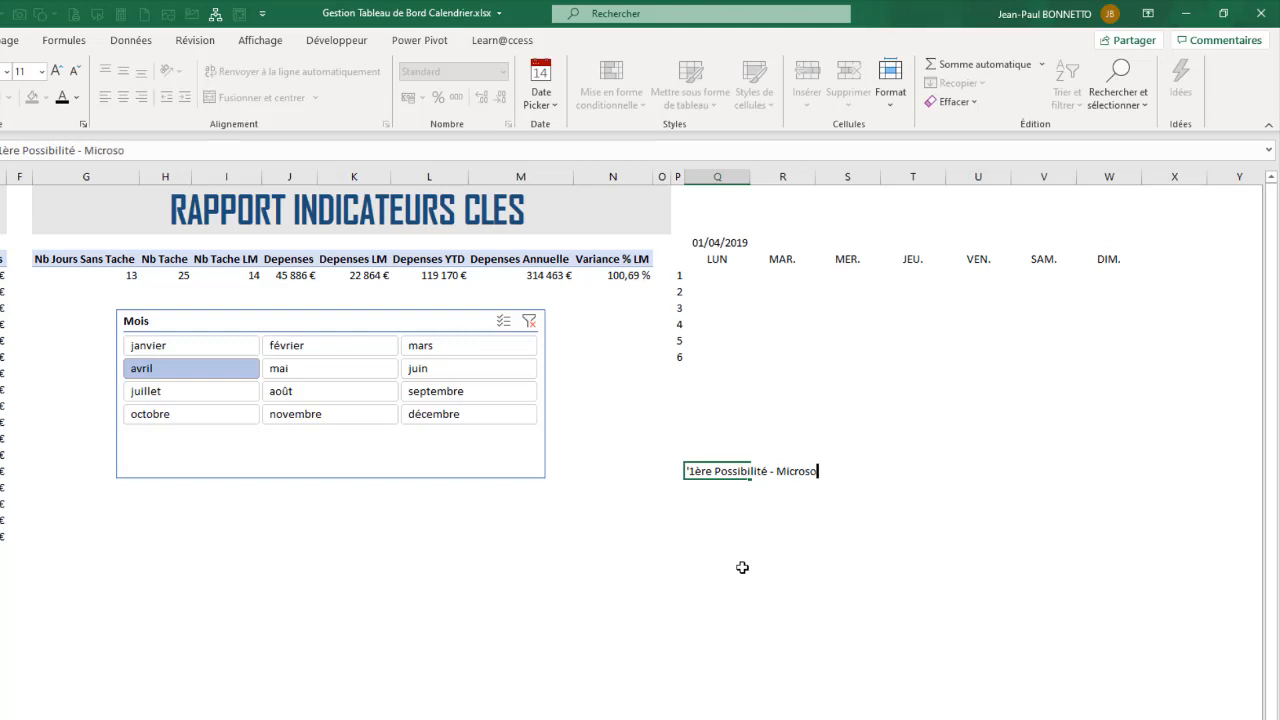
pyautogui.write('ft 365')
pyautogui.press('Return')
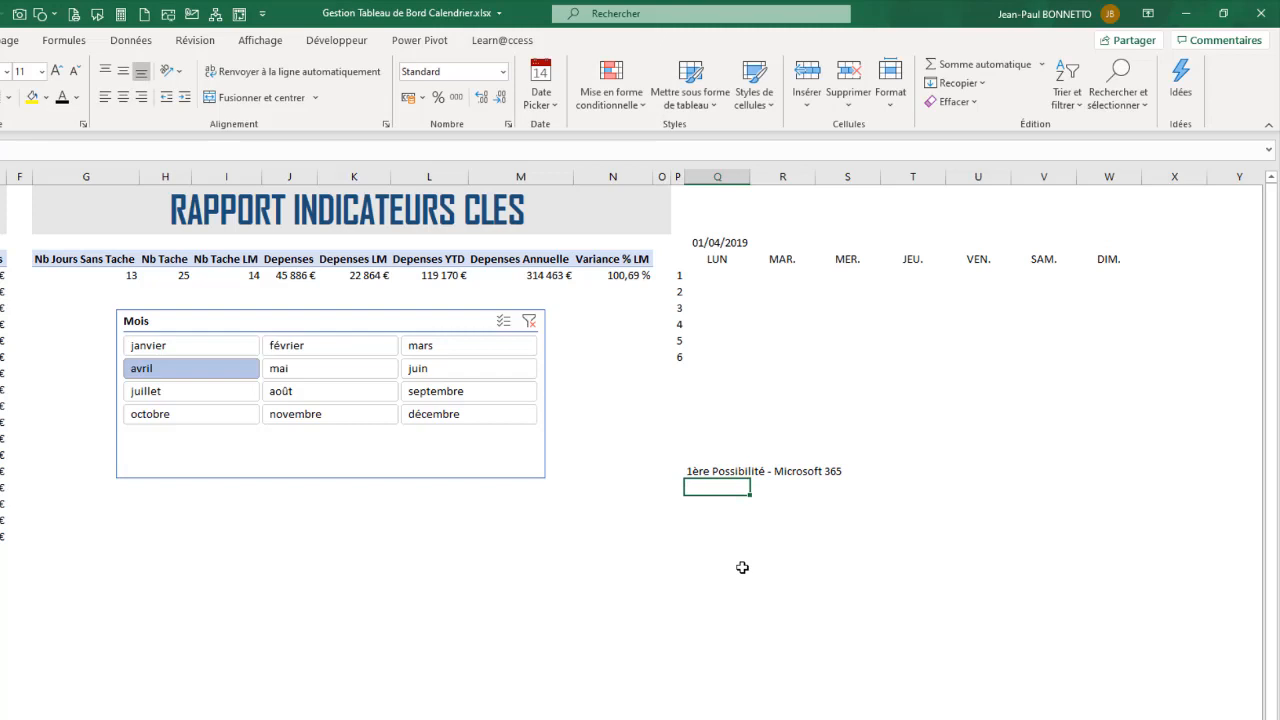
# - Make the heading in Q16 bold and move to Q17 below it
pyautogui.click(694, 467)
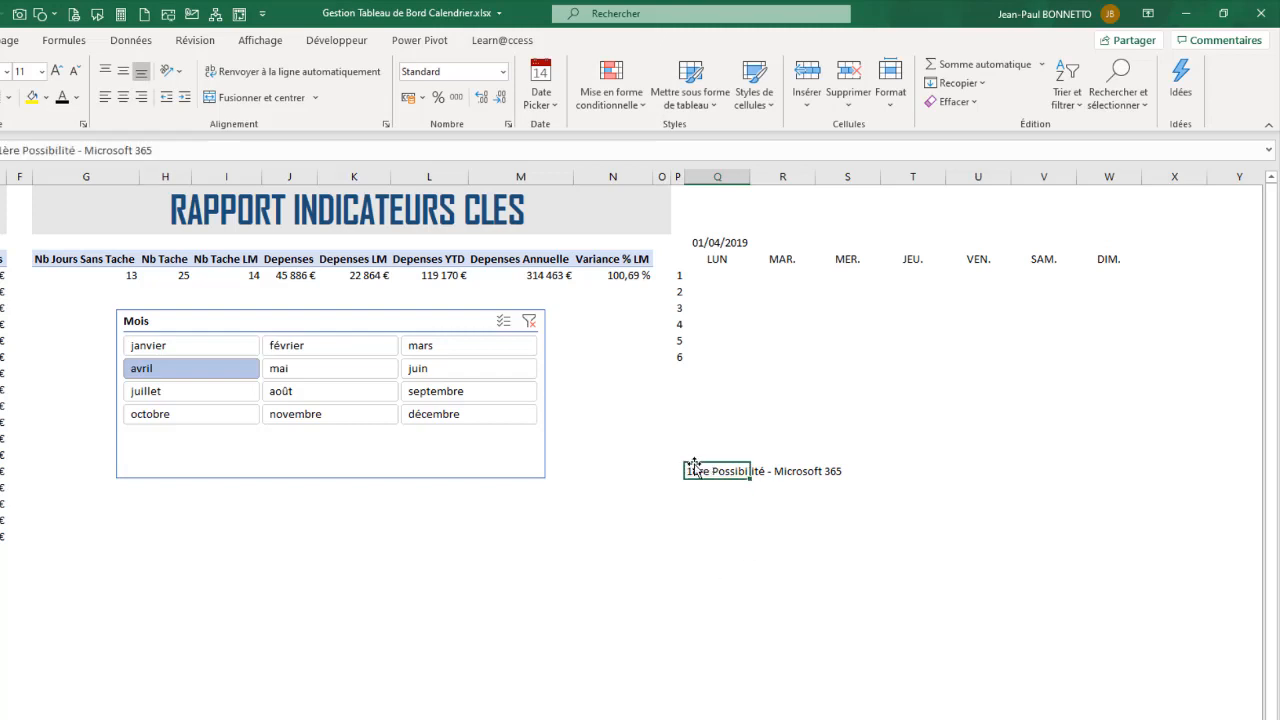
pyautogui.hotkey('ctrl', 'g')
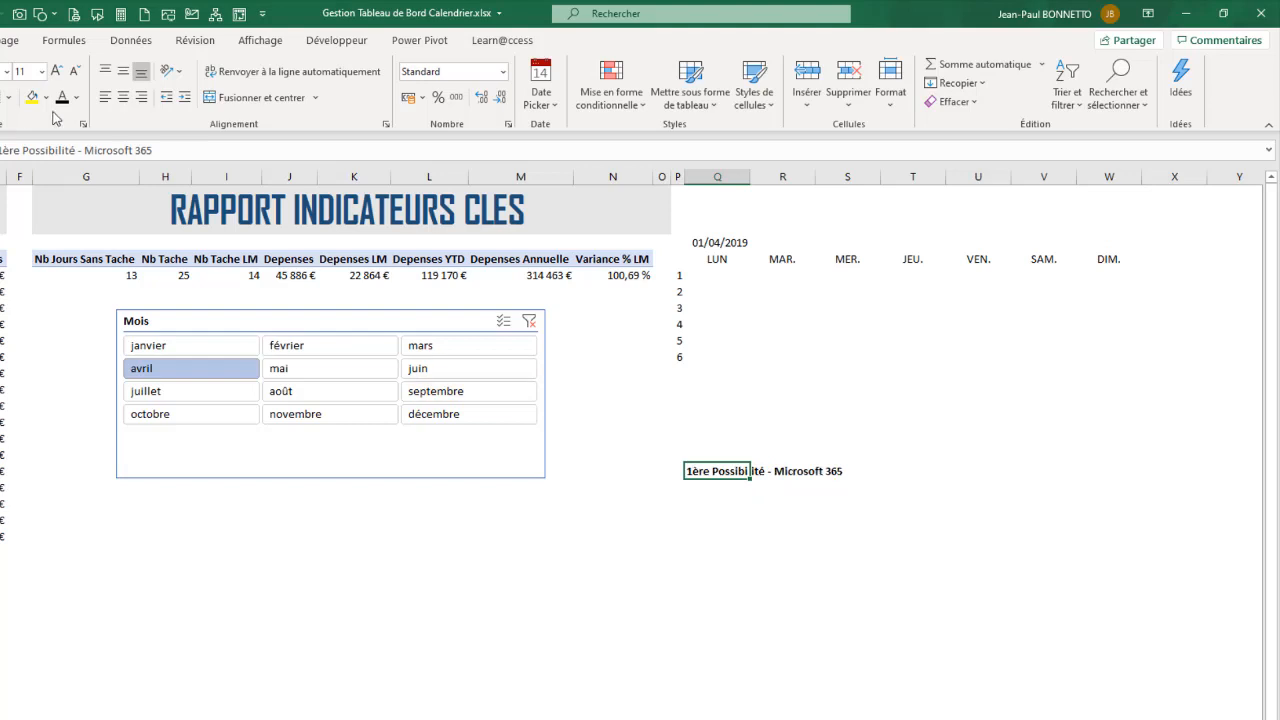
pyautogui.press('Return')
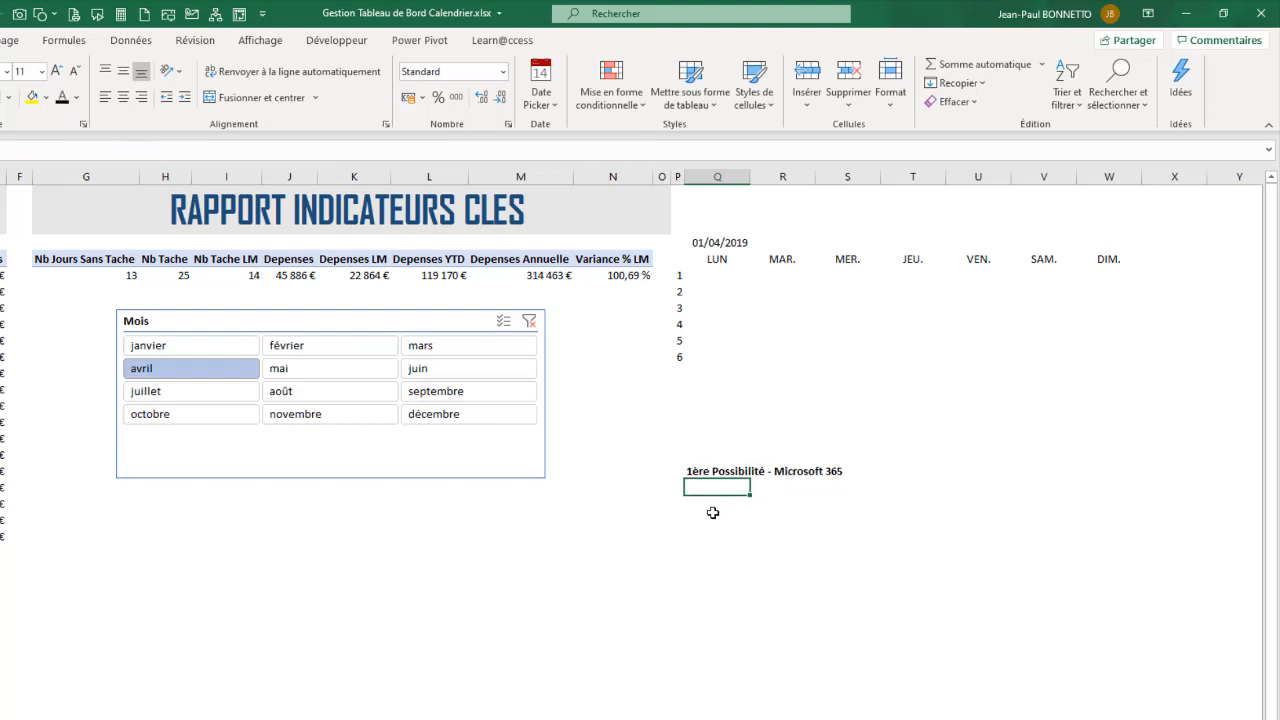
# - Enter =SEQUENCE(6;7;0;1) in Q17 to generate a 6-row by 7-column number grid starting at 0
pyautogui.write('=se')
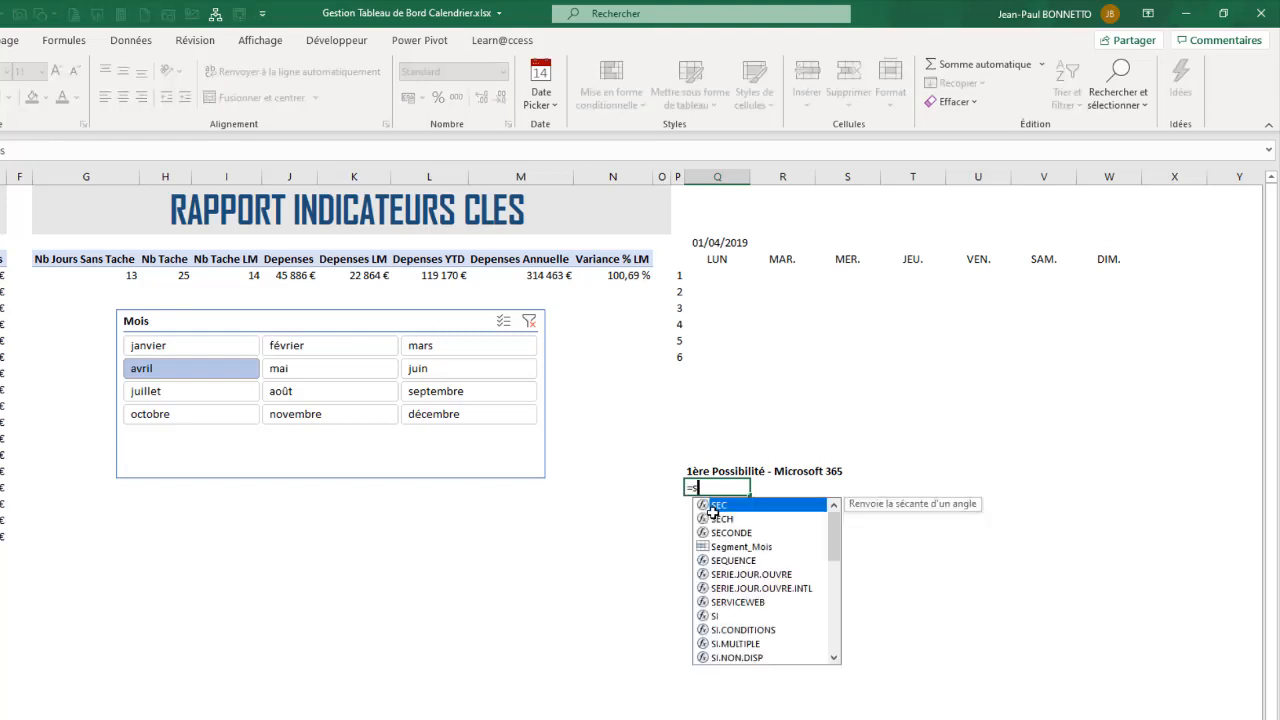
pyautogui.click(732, 562)
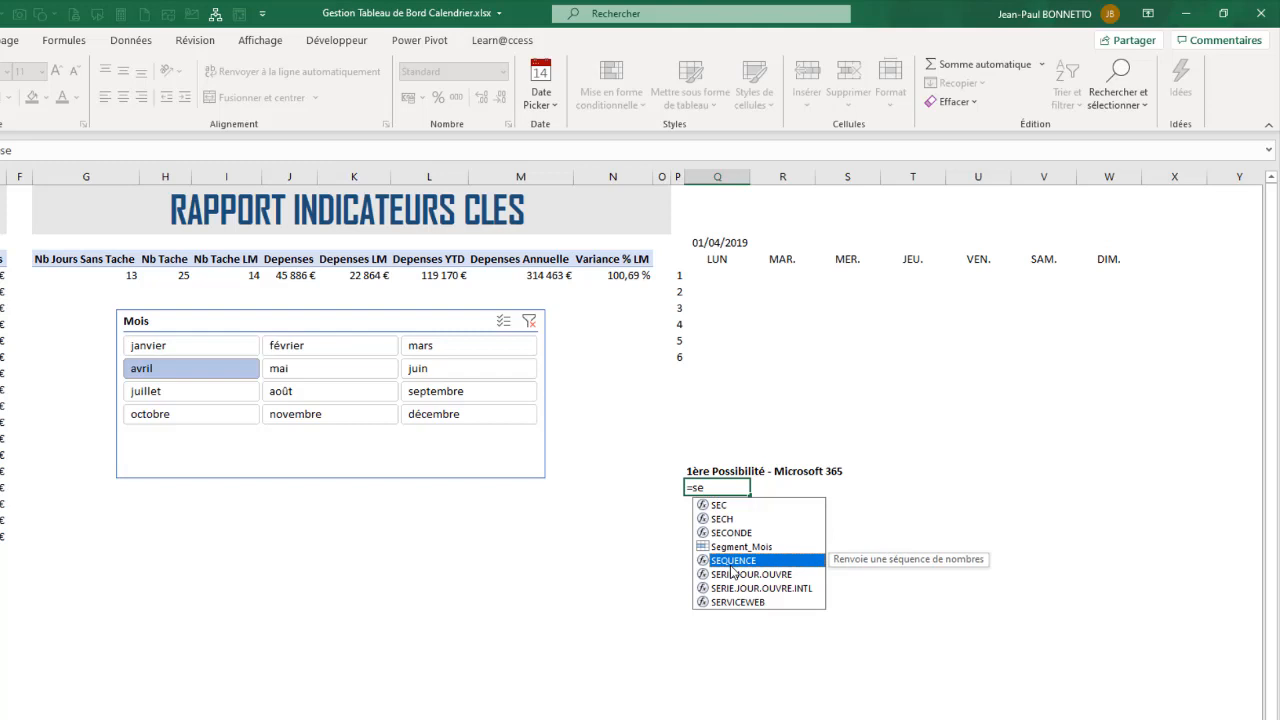
pyautogui.doubleClick(731, 562)
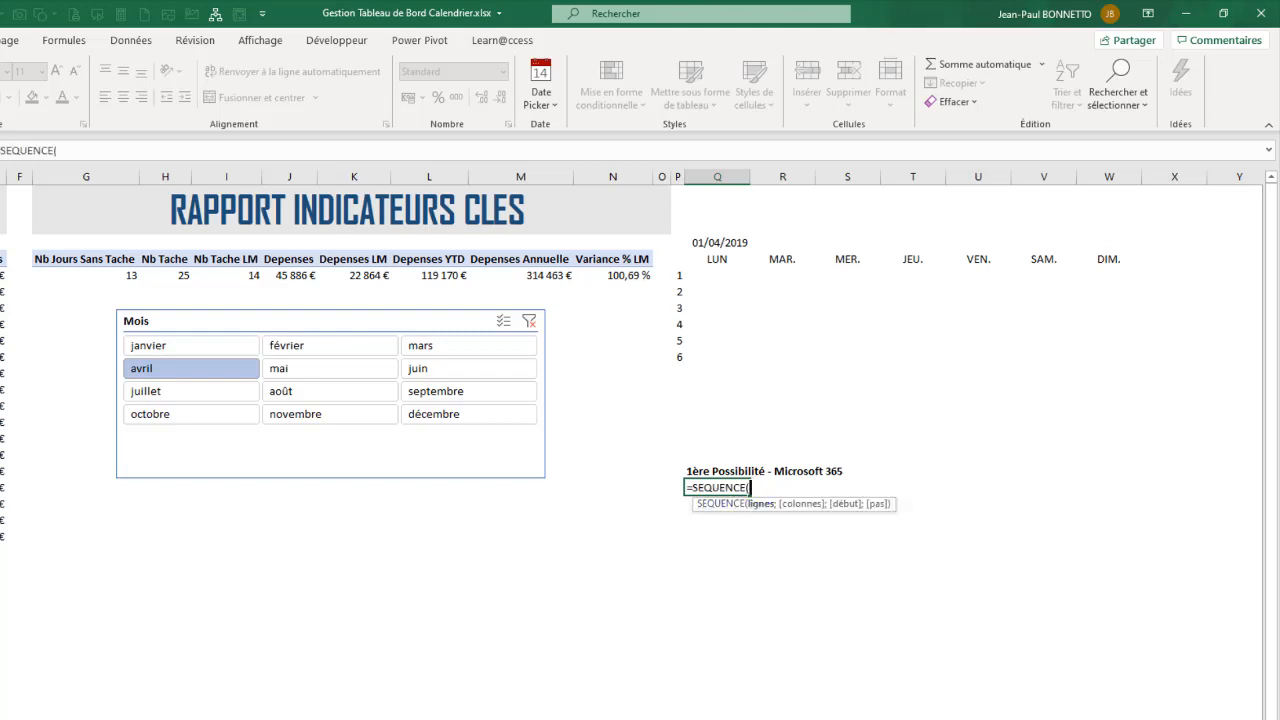
pyautogui.write('6;7')
pyautogui.write(';')
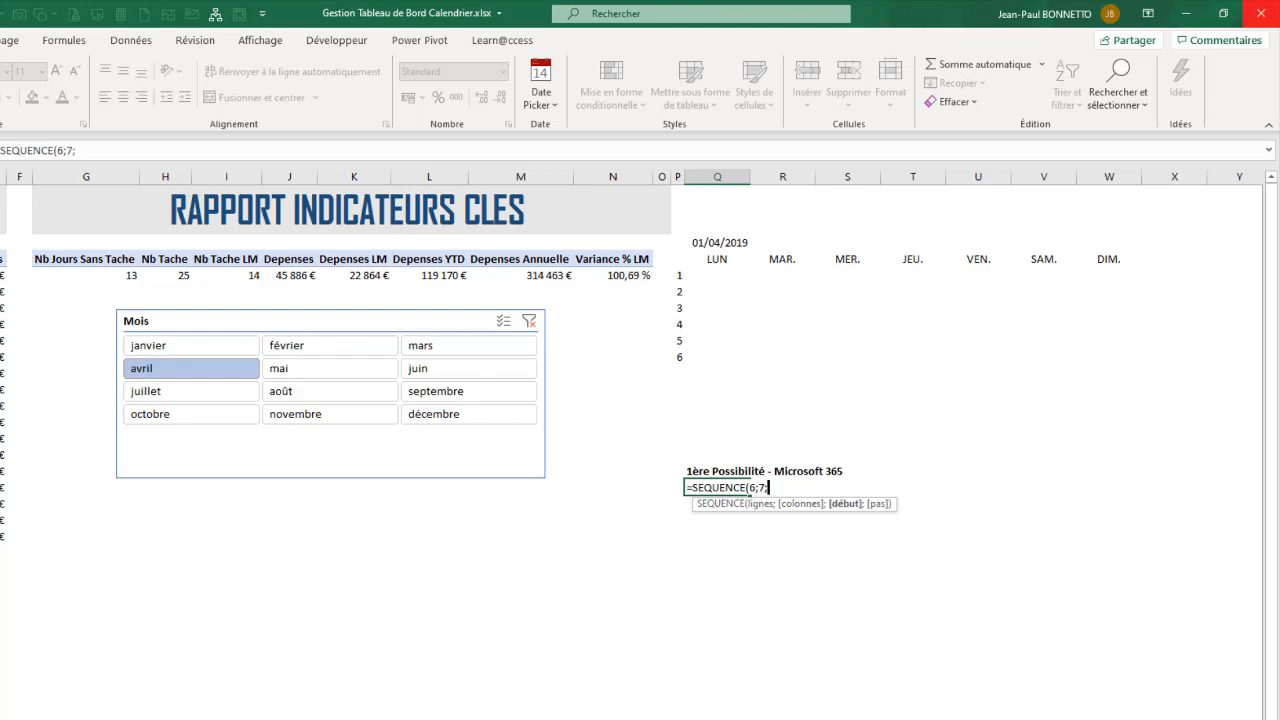
pyautogui.write('0;')
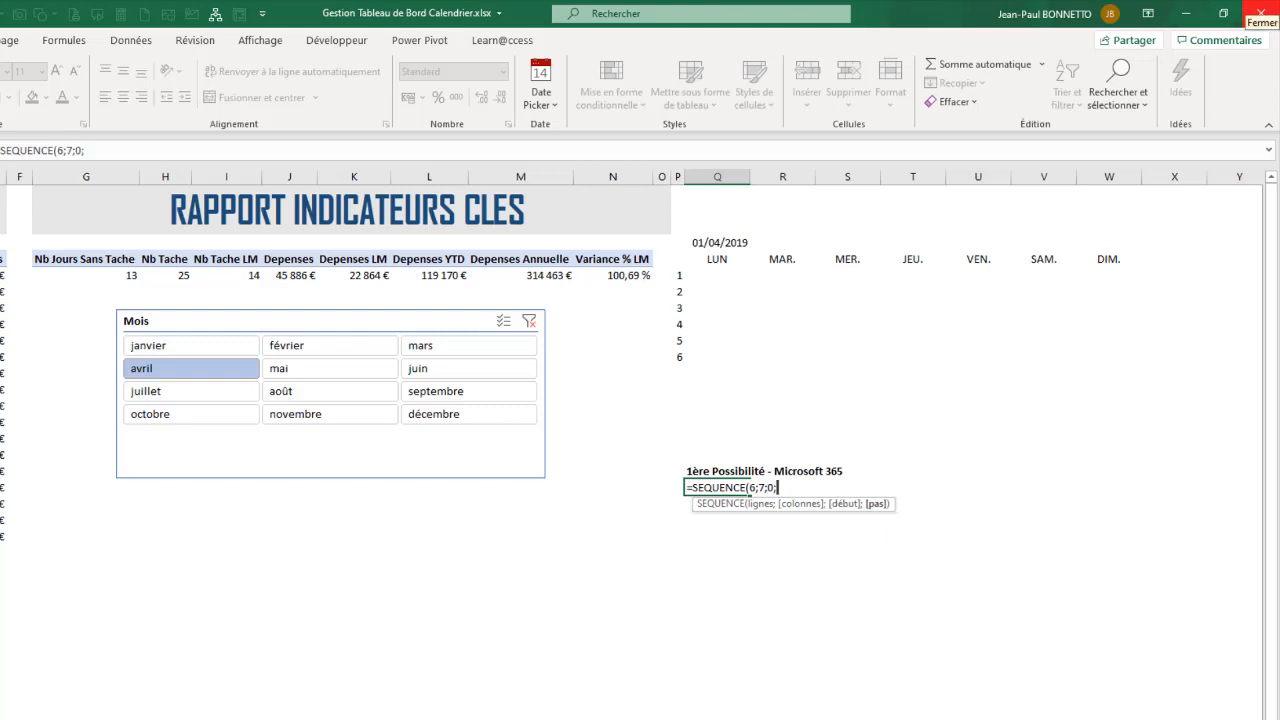
pyautogui.write('1)')
pyautogui.press('Return')
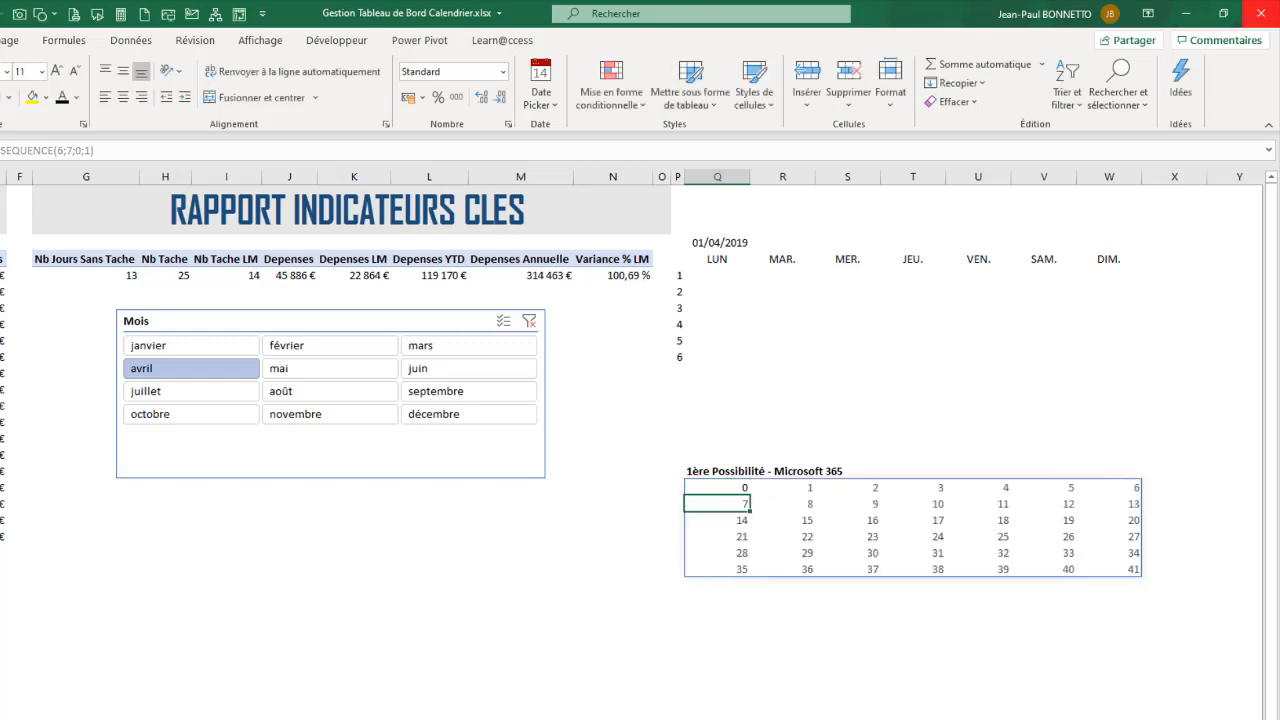
# - Examine the spilled SEQUENCE grid, checking its first and last cells and its first row Q17:W17
pyautogui.click(741, 489)
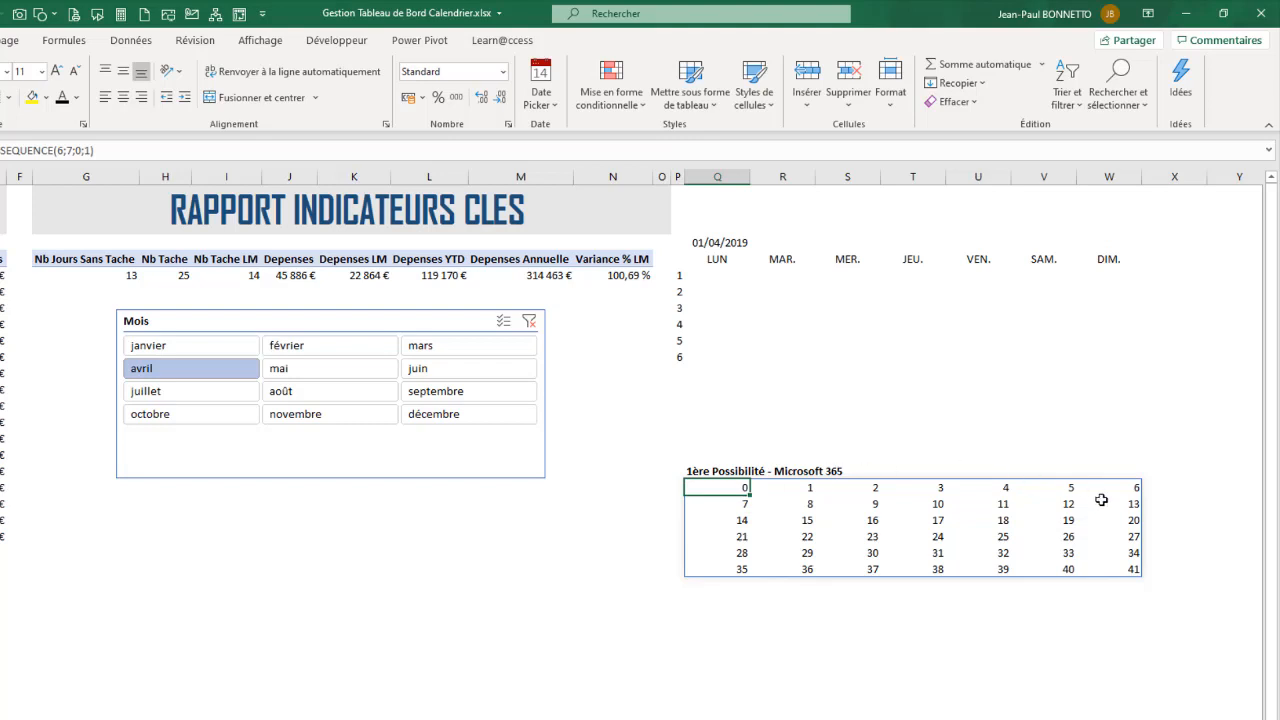
pyautogui.click(1135, 570)
pyautogui.moveTo(745, 490); pyautogui.dragTo(1113, 487)
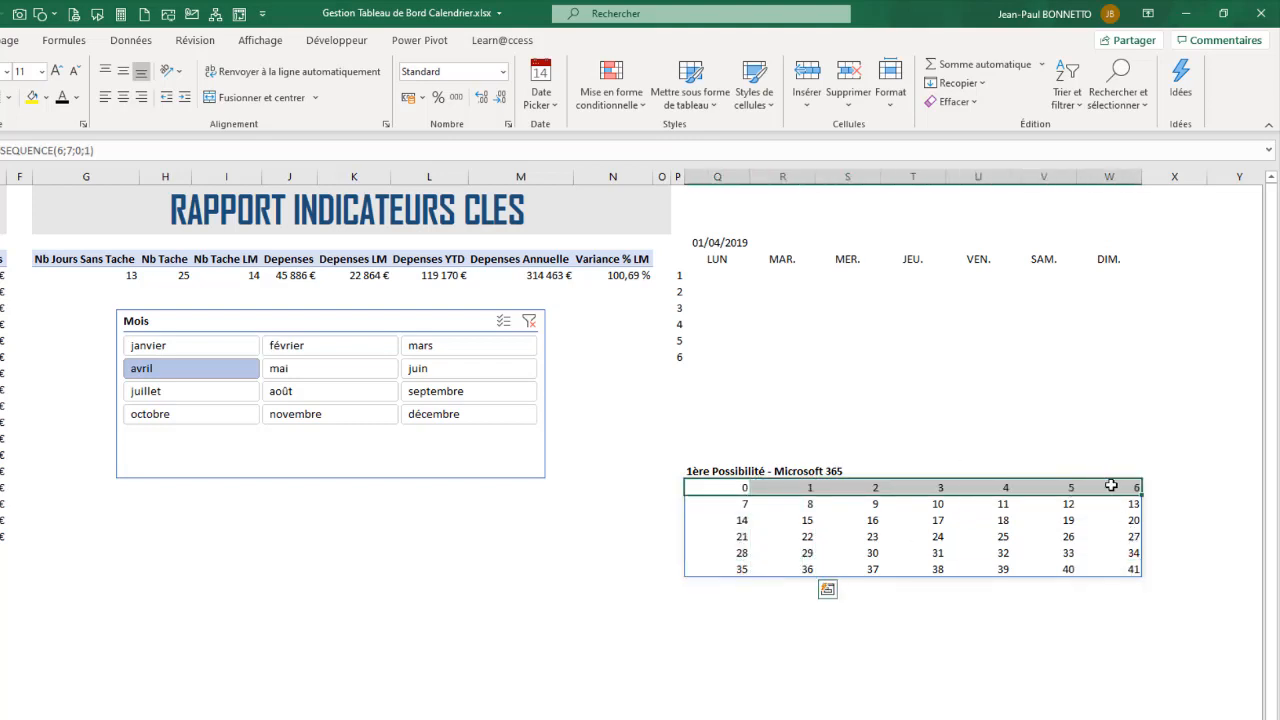
pyautogui.click(719, 616)
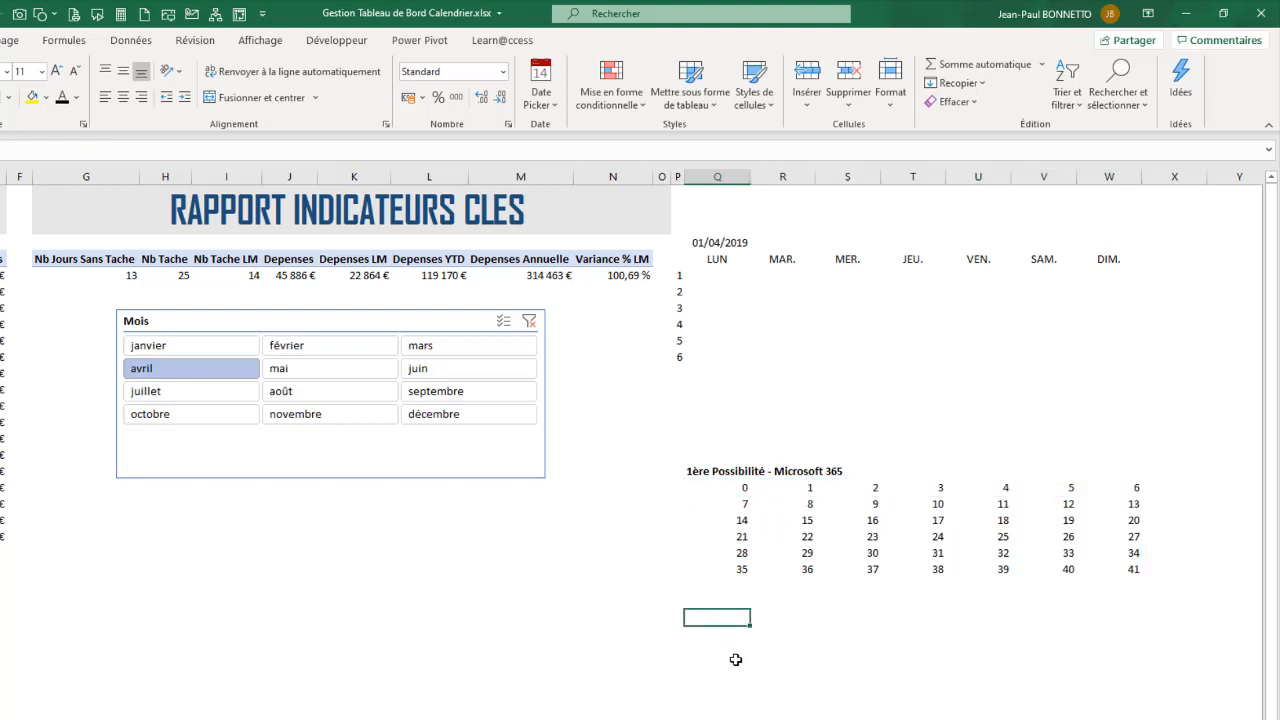
pyautogui.click(735, 490)
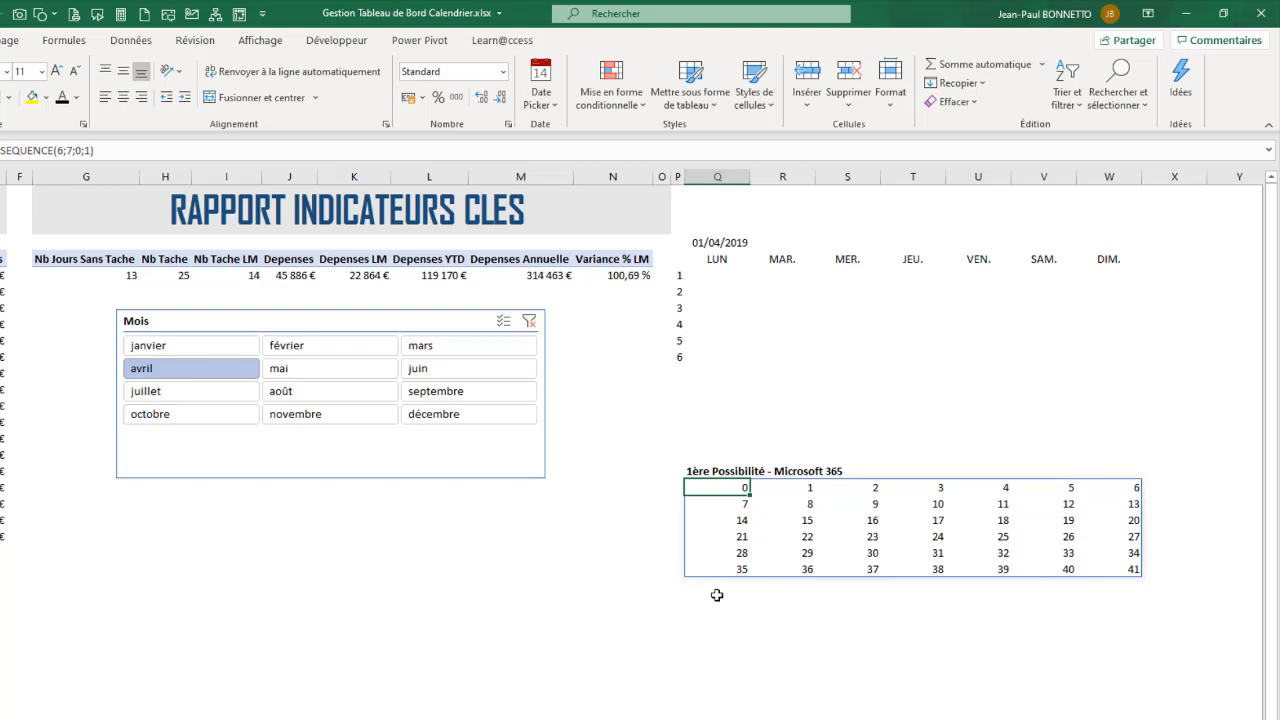
# - Copy the bold heading from Q16 to Q25, below the SEQUENCE grid
pyautogui.click(697, 468)
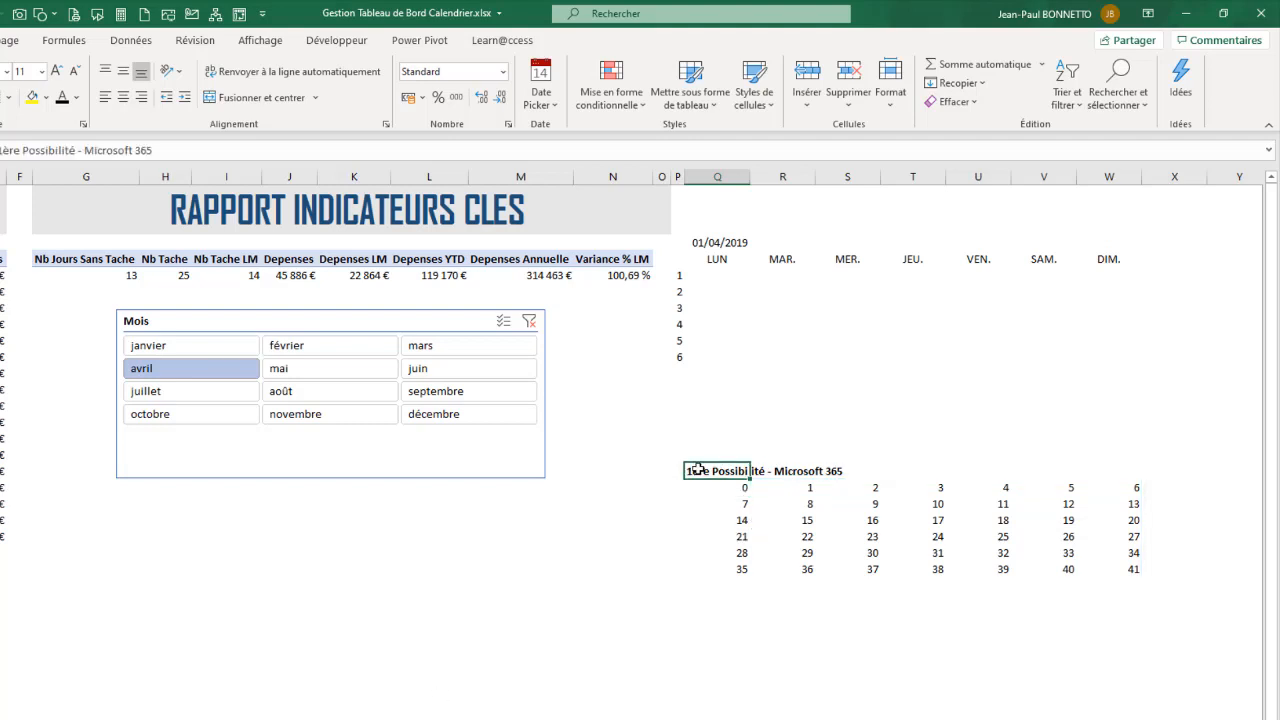
pyautogui.hotkey('ctrl', 'c')
pyautogui.click(699, 618)
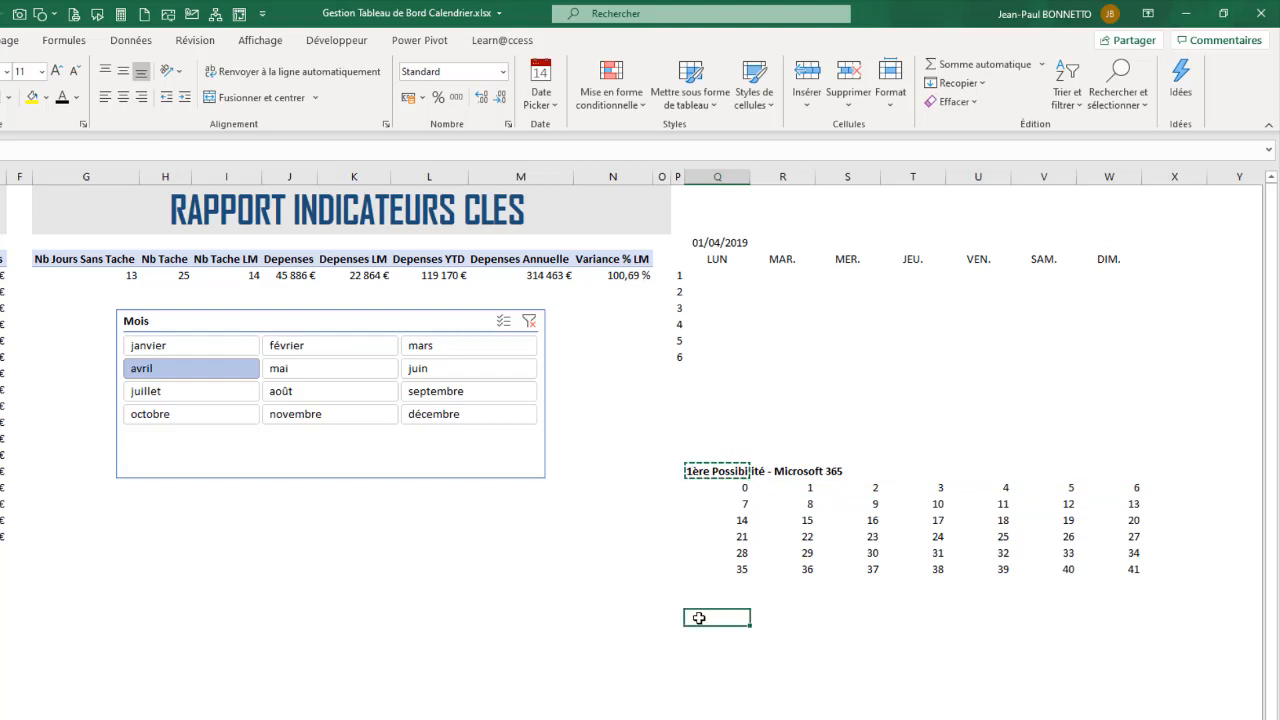
pyautogui.hotkey('ctrl', 'v')
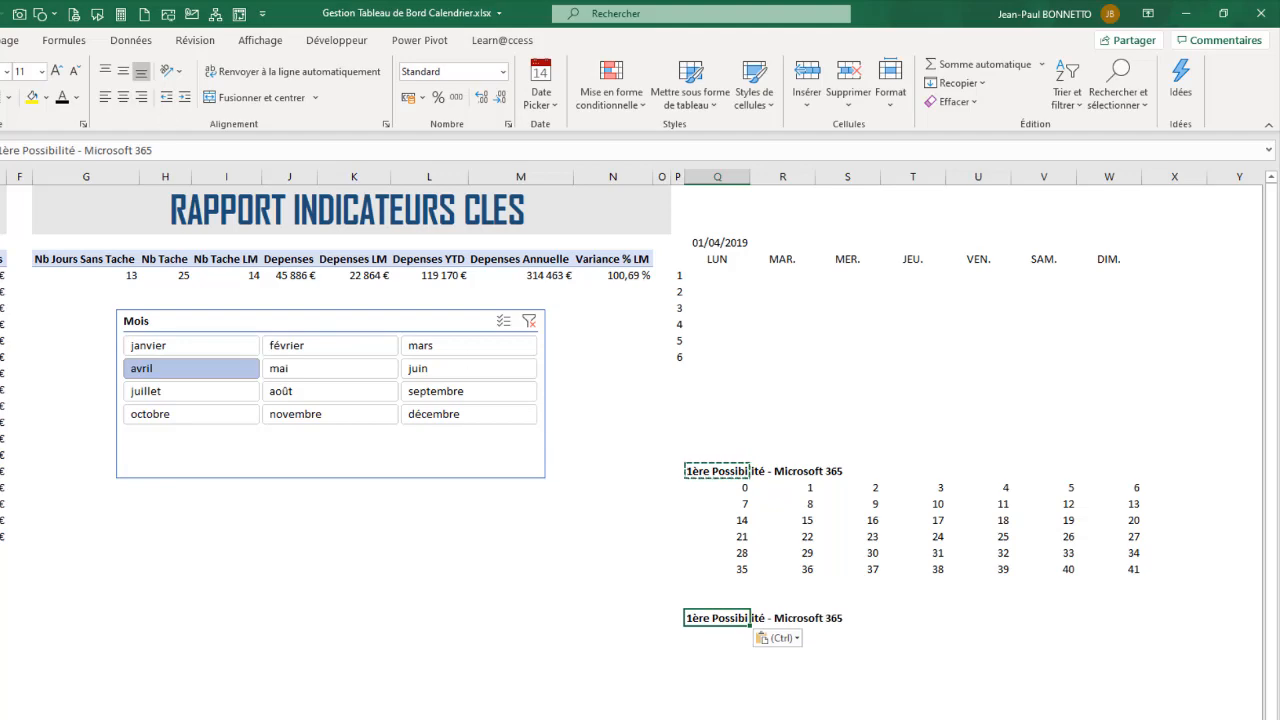
# - Change the copied heading in Q25 to "2ème Possibilité - Pas Microsoft 365"
pyautogui.write("'1ère")
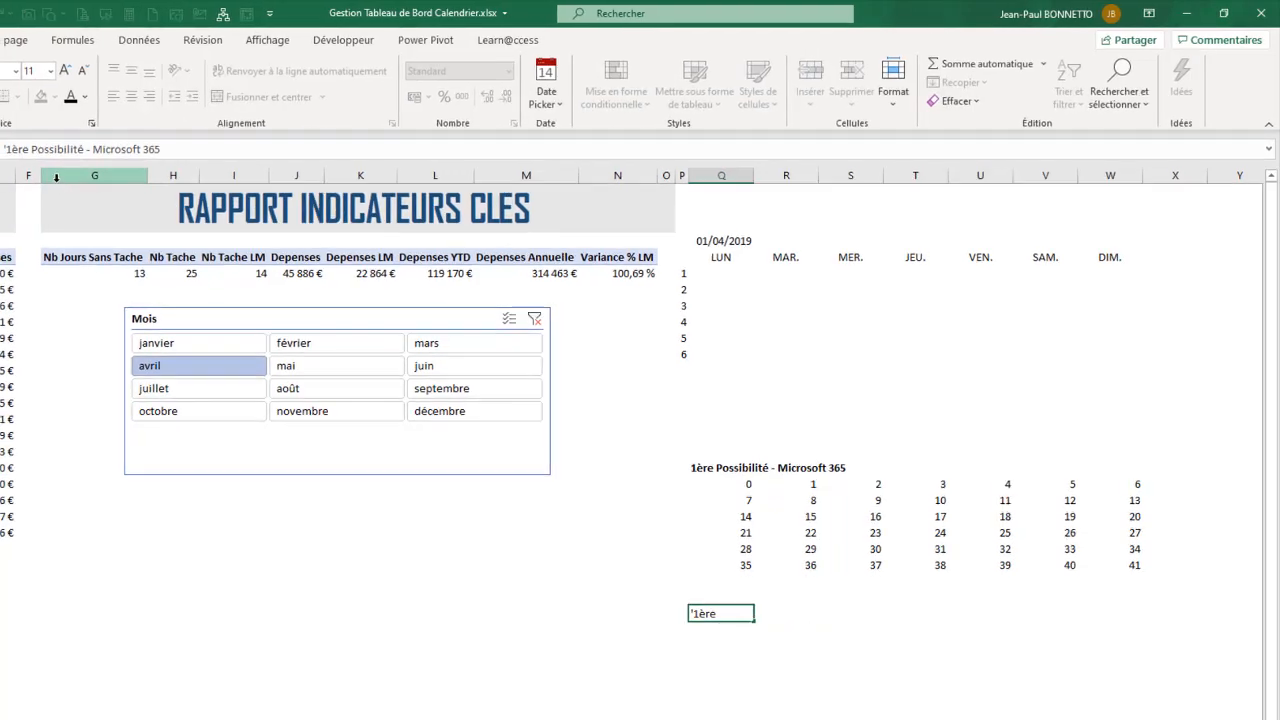
pyautogui.press('BackSpace')
pyautogui.press('BackSpace')
pyautogui.press('BackSpace')
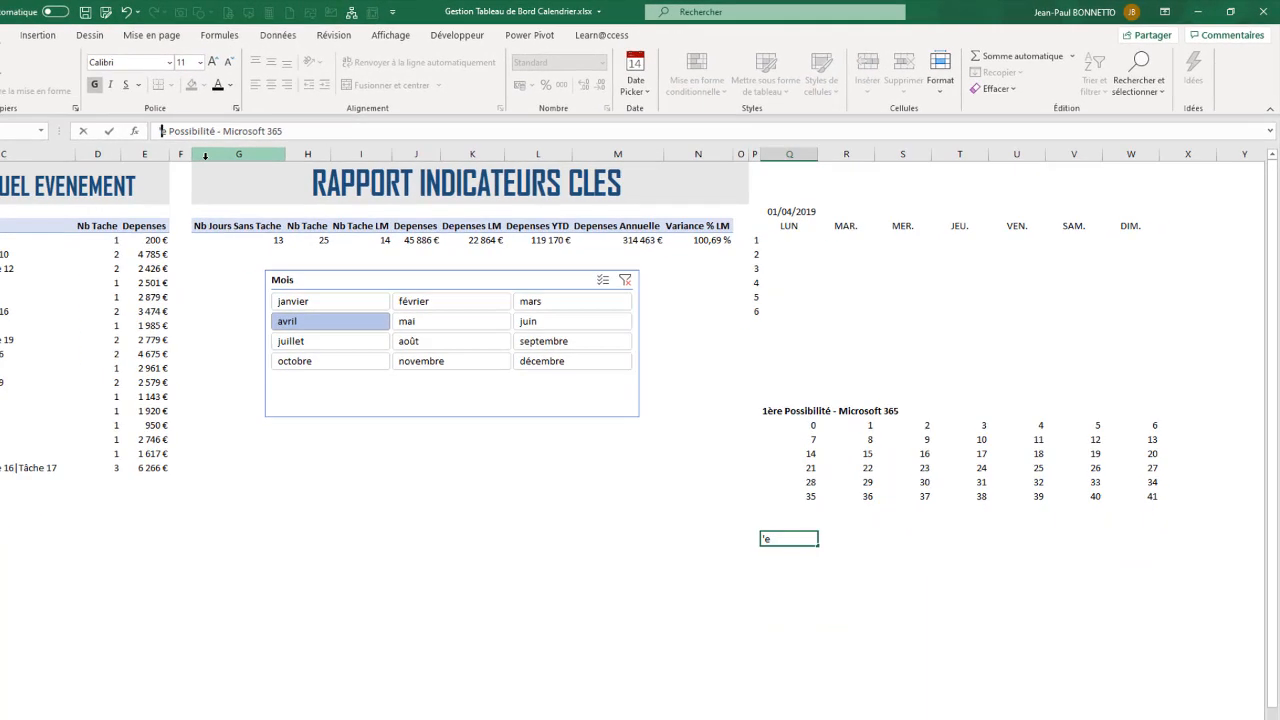
pyautogui.write('2è')
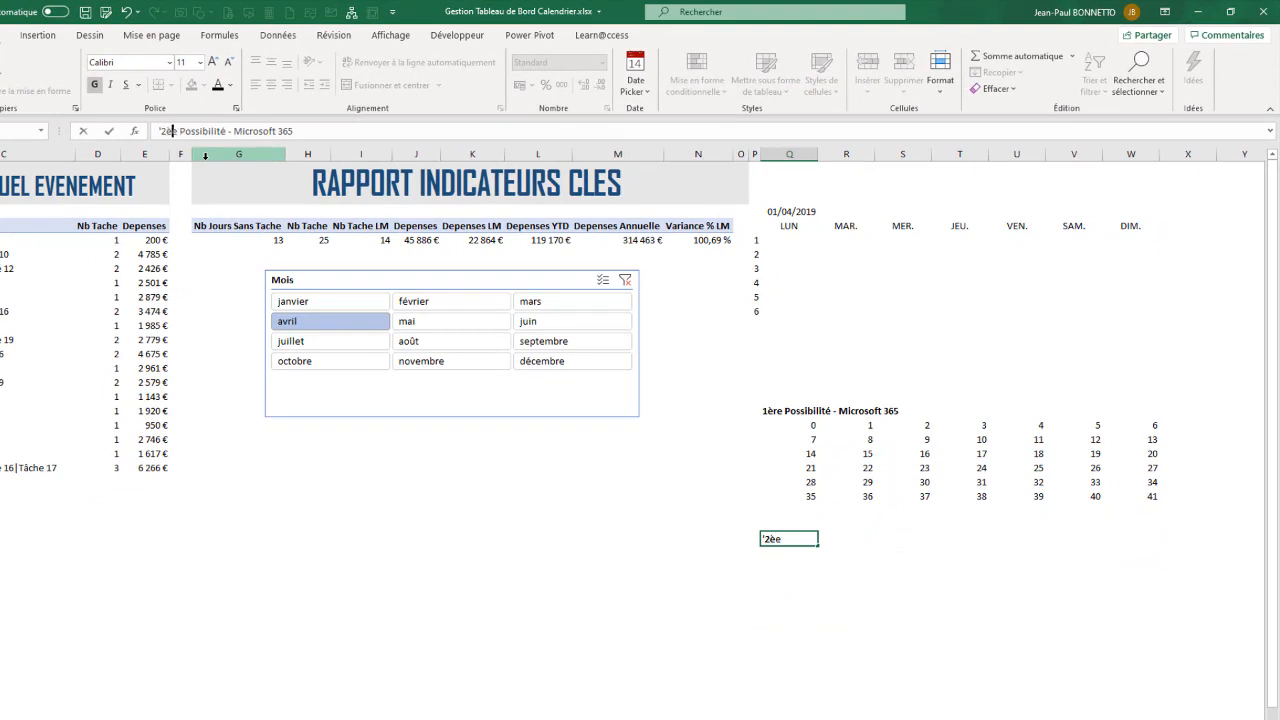
pyautogui.write('m')
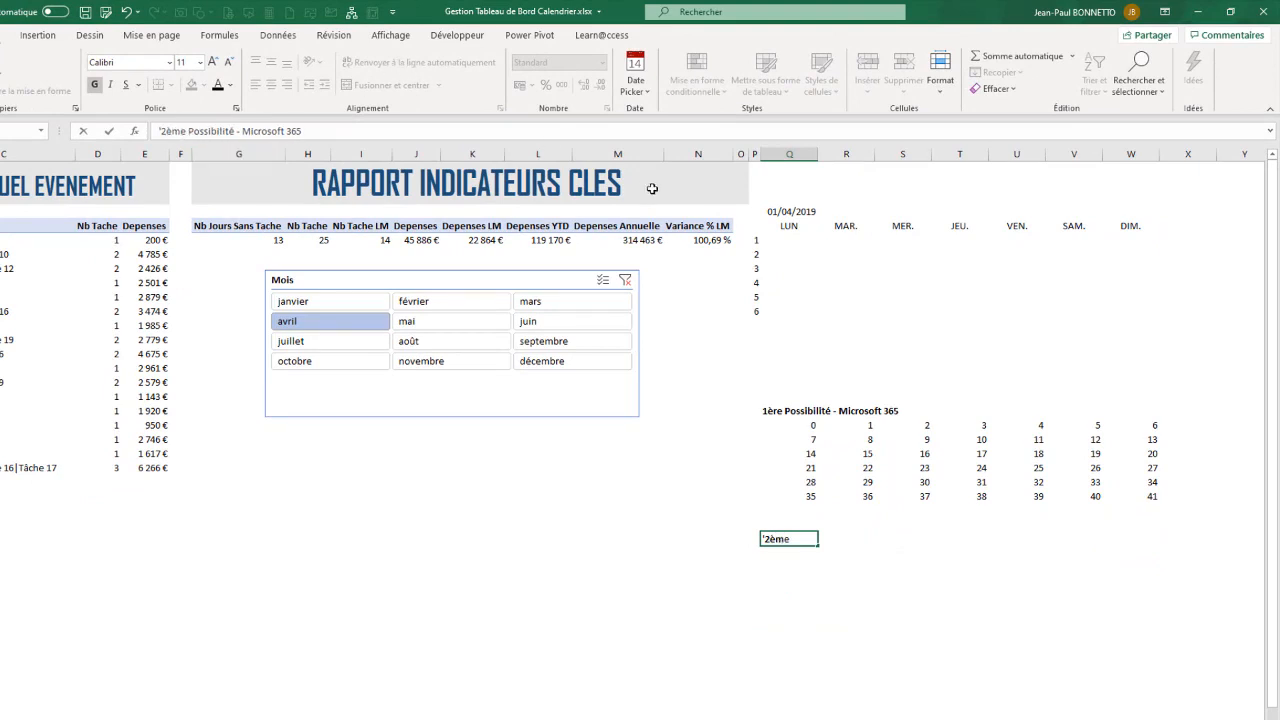
pyautogui.click(246, 133)
pyautogui.write('Pas')
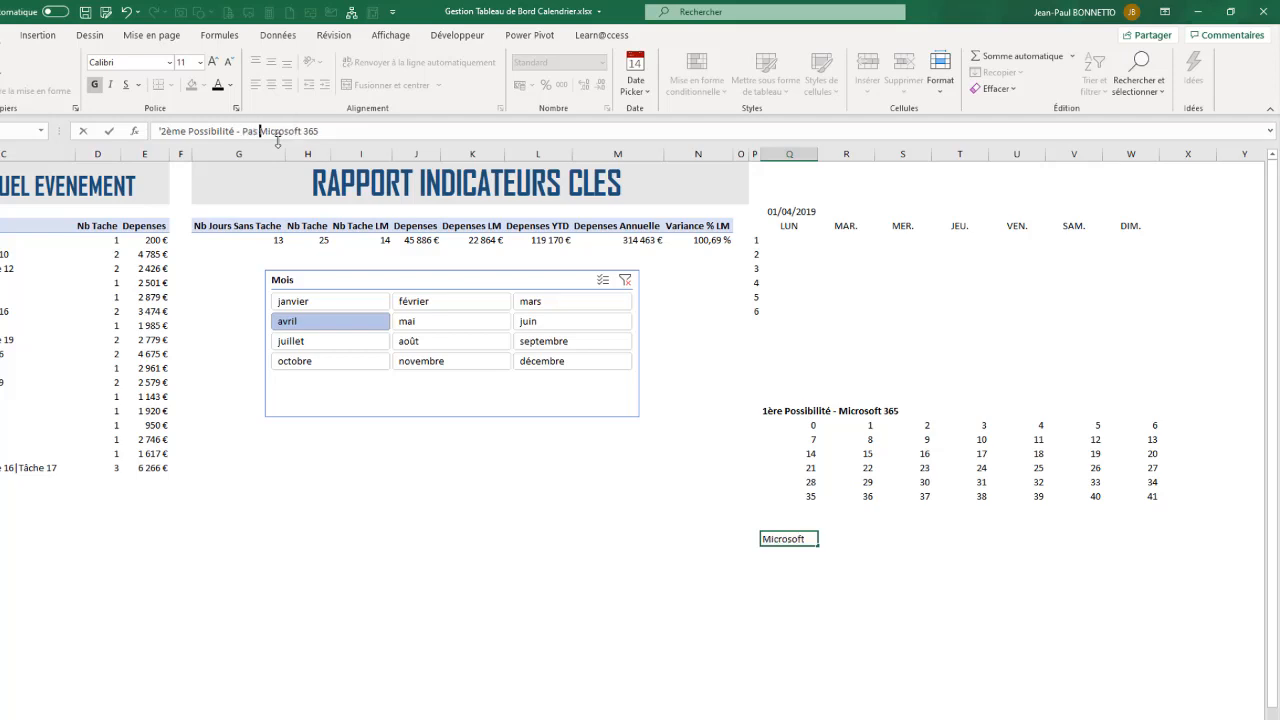
pyautogui.press('Return')
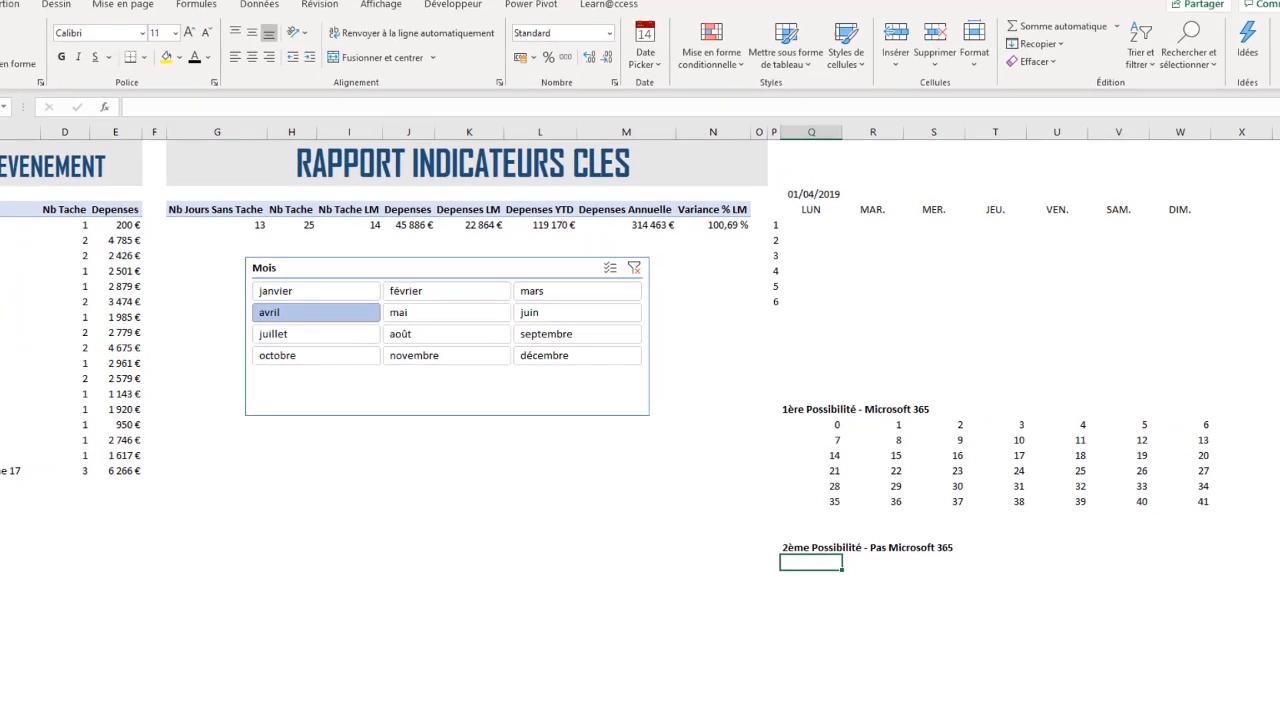
# - Enter ={0.1.2.3.4.5.6} + {0;1;2;3;4;5}*7 in Q26 as an array formula
pyautogui.write('{')
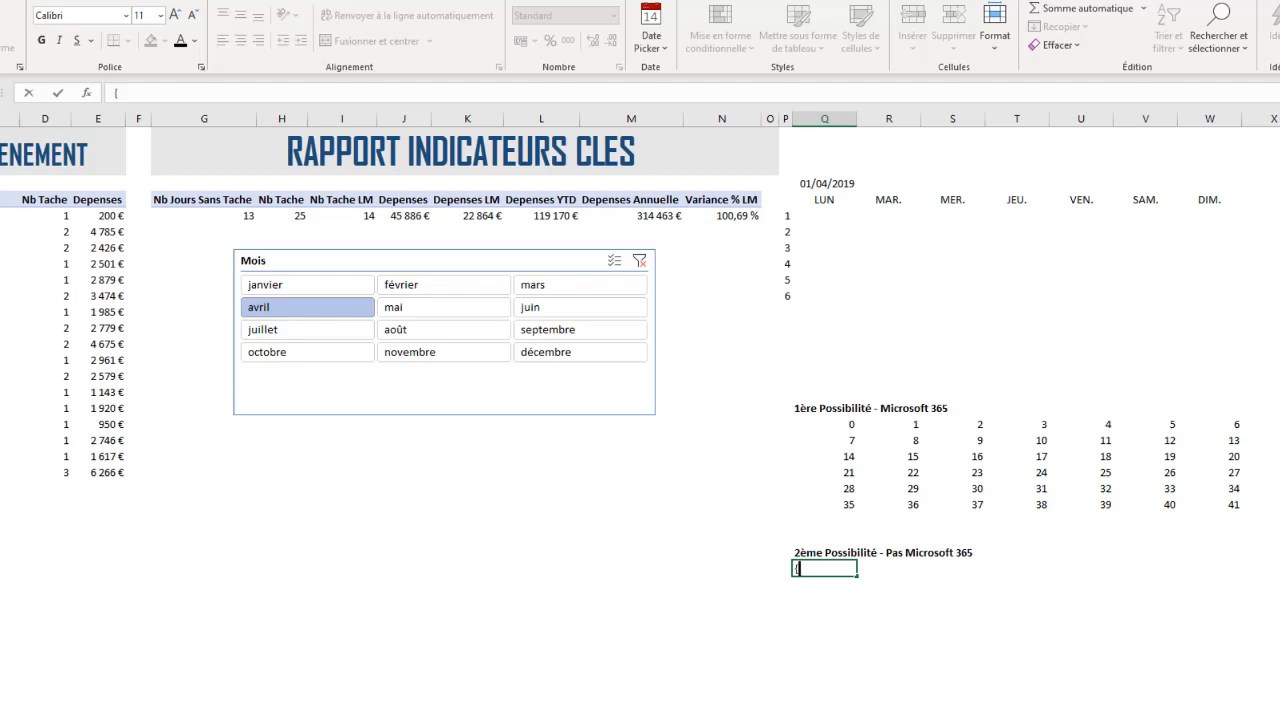
pyautogui.press('BackSpace')
pyautogui.write('=')
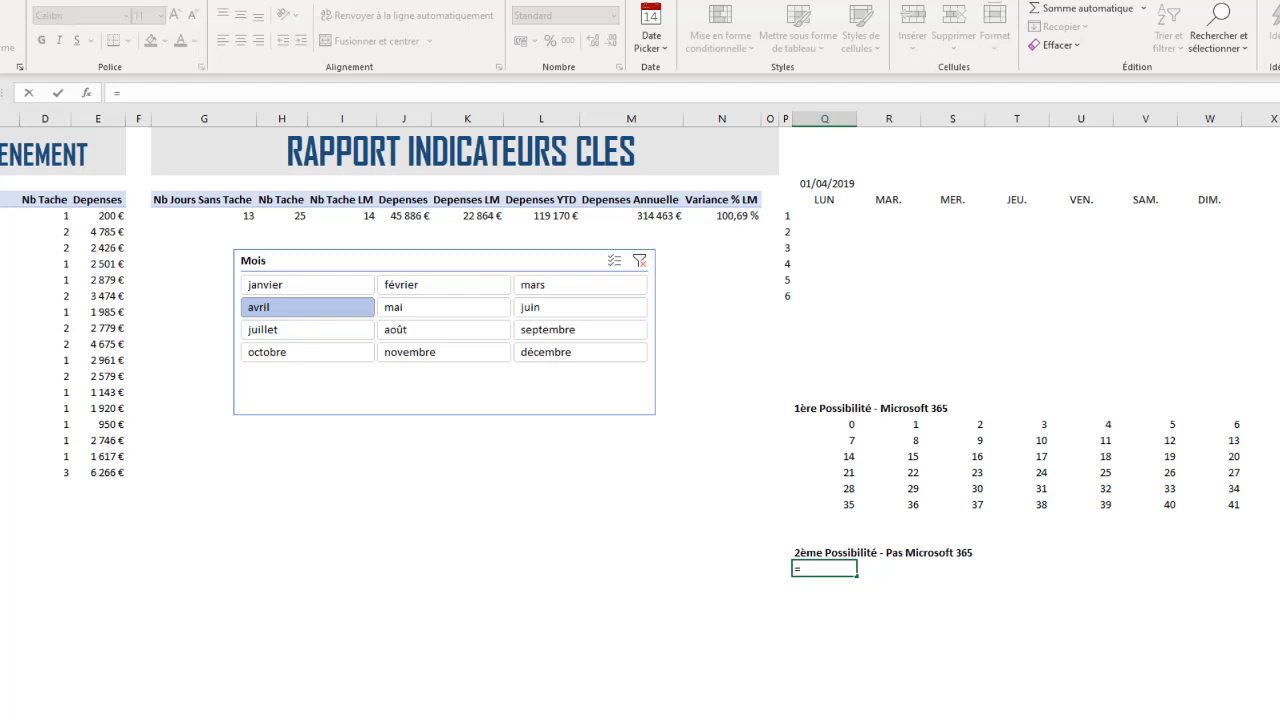
pyautogui.write('{0.1.2.3.4.5')
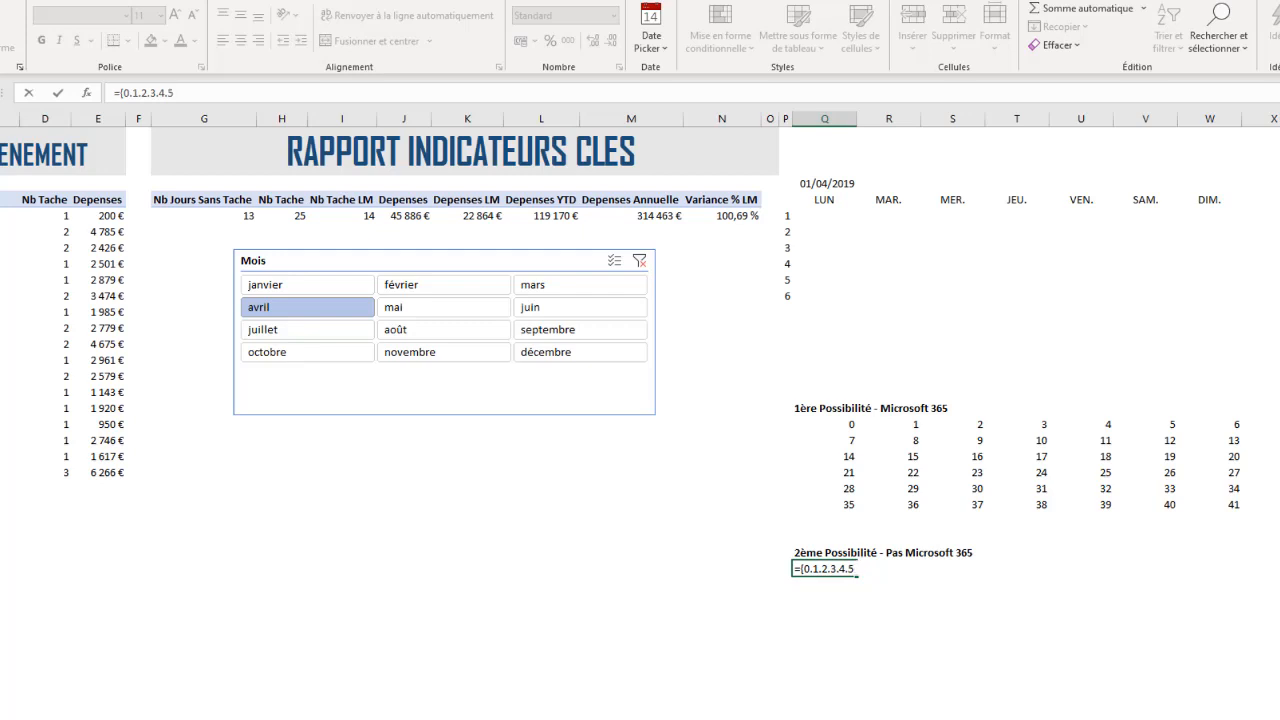
pyautogui.write('.6')
pyautogui.write('}')
pyautogui.write(' *')
pyautogui.write('{')
pyautogui.write('0')
pyautogui.write(';')
pyautogui.write('1;2')
pyautogui.write(';3;4;5}*7')
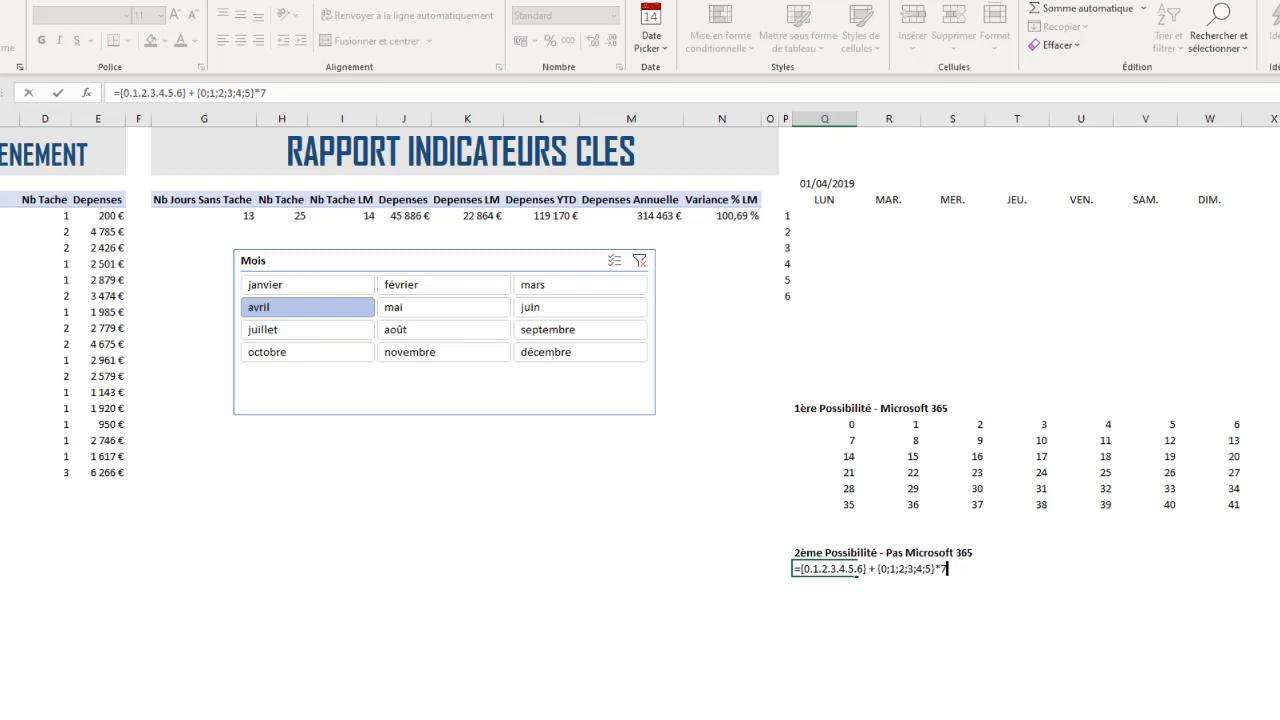
pyautogui.hotkey('ctrl', 'shift', 'Return')
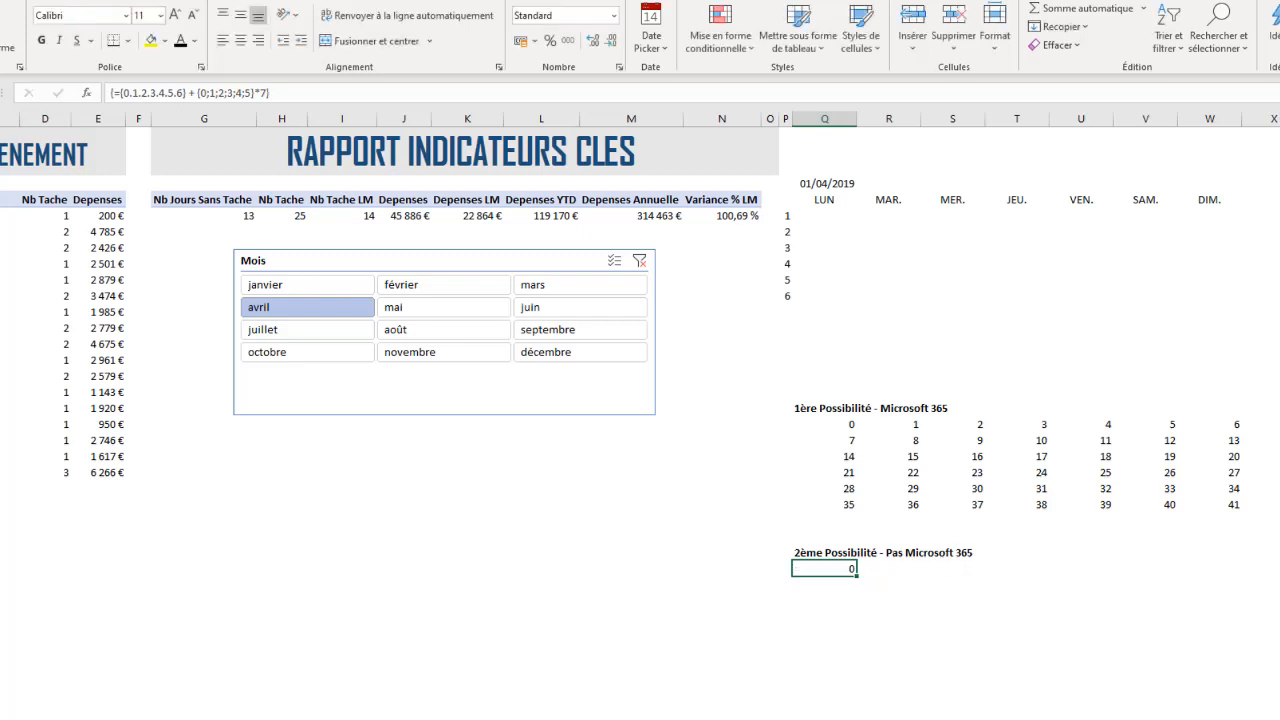
# - Try filling the Q26 array formula across to W26, and clear the copies in R26:W26
pyautogui.click(837, 613)
pyautogui.click(846, 568)
pyautogui.moveTo(856, 577); pyautogui.dragTo(1223, 648)
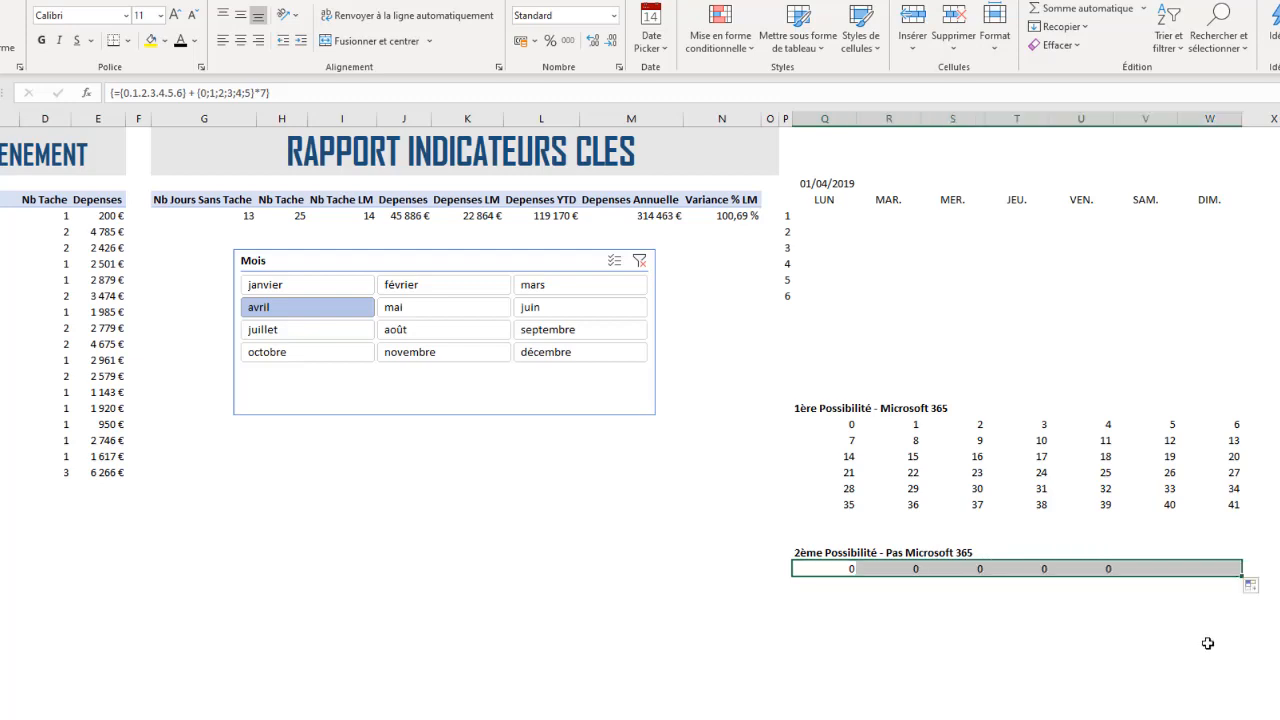
pyautogui.click(845, 568)
pyautogui.moveTo(845, 568); pyautogui.dragTo(983, 571)
pyautogui.click(845, 569)
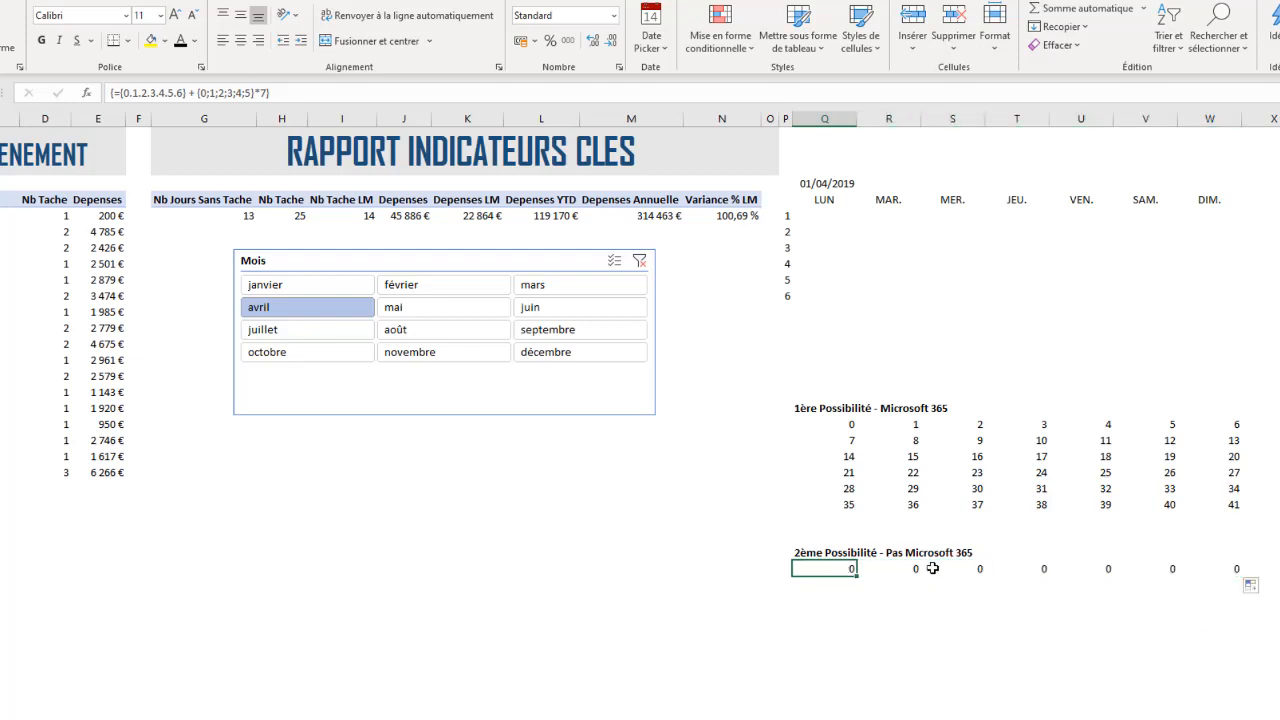
pyautogui.moveTo(900, 569); pyautogui.dragTo(1234, 579)
pyautogui.press('Delete')
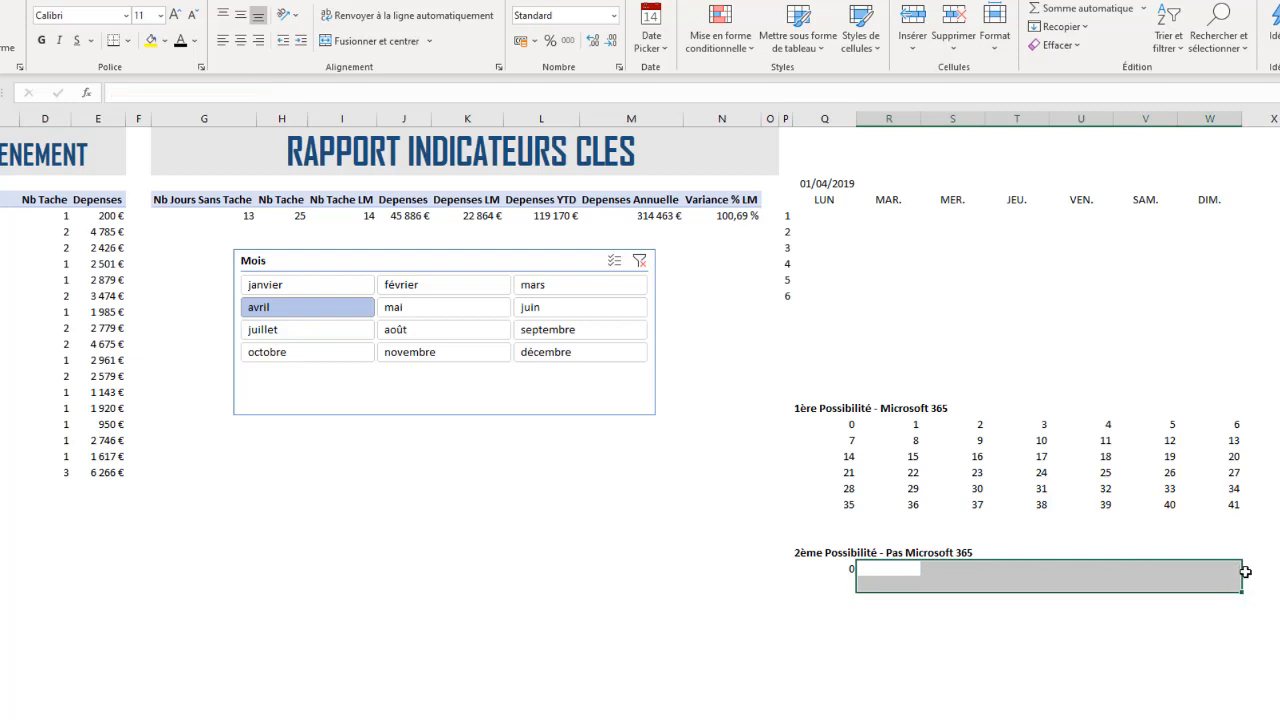
# - Extend the Q26 formula as a single array formula over the range Q26:W32
pyautogui.click(838, 569)
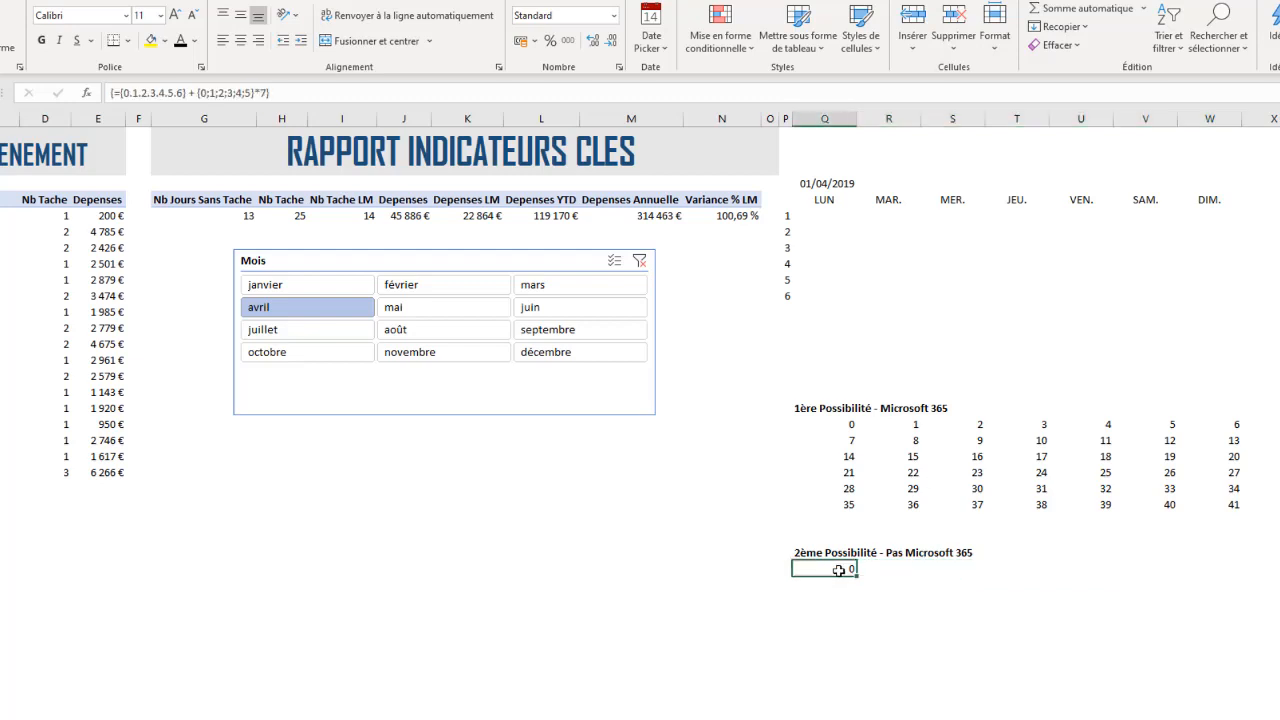
pyautogui.moveTo(838, 583); pyautogui.dragTo(1236, 667)
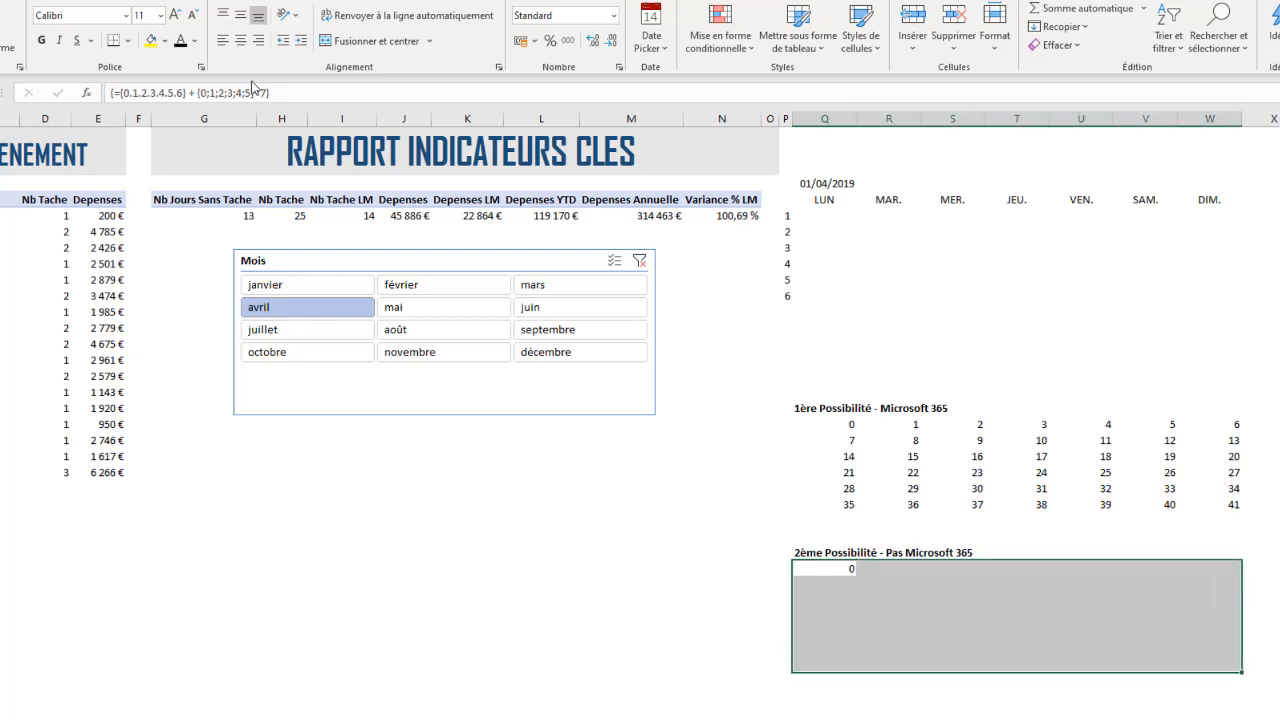
pyautogui.click(289, 93)
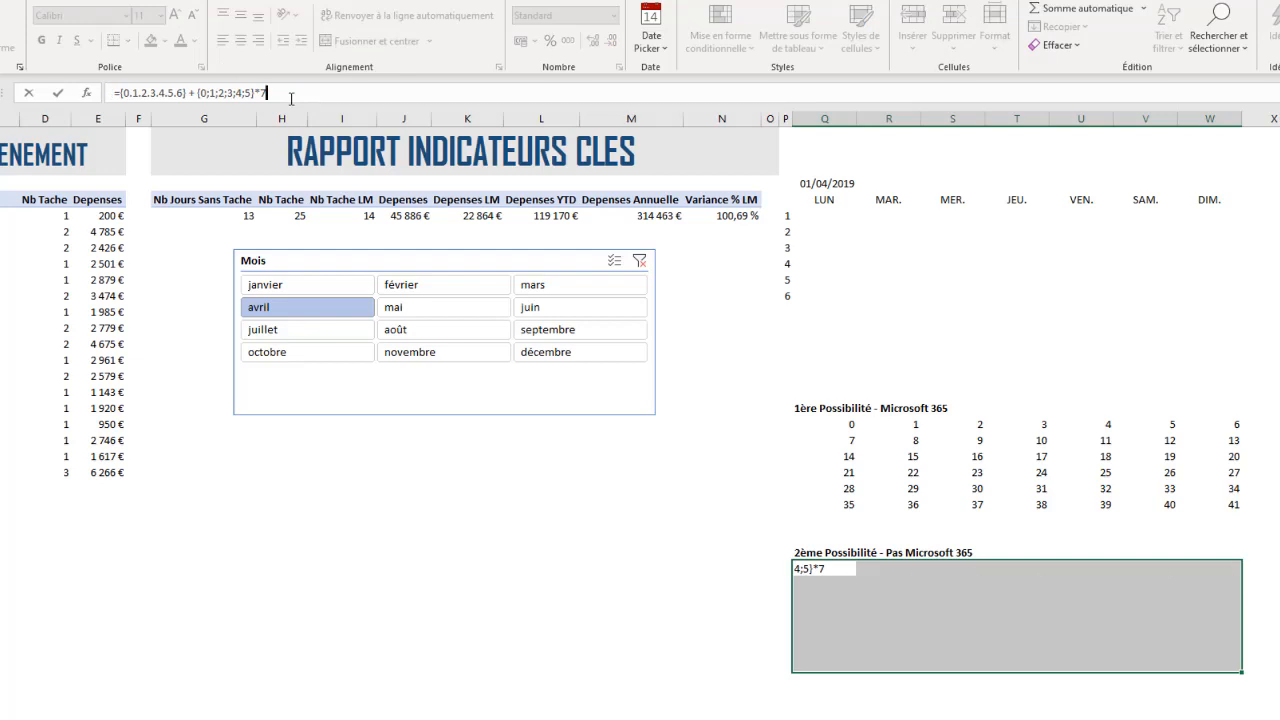
pyautogui.hotkey('ctrl', 'shift', 'Return')
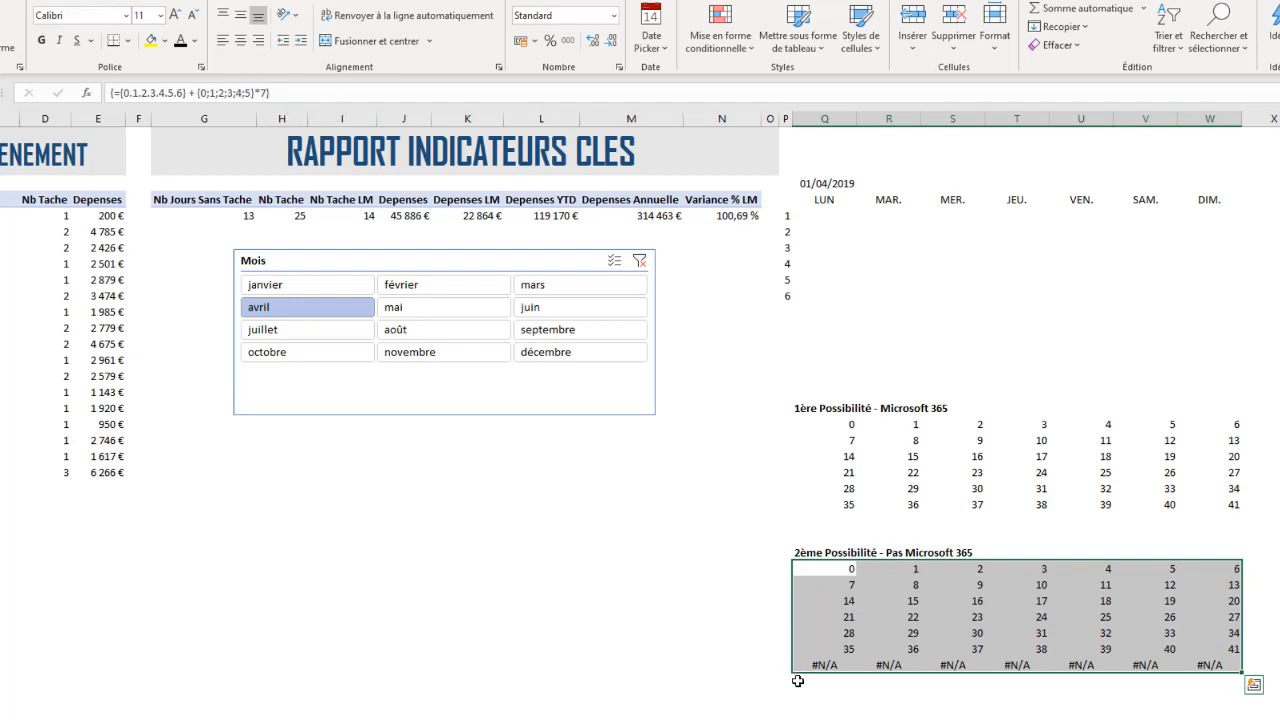
# - Try to delete the #N/A row Q32:W32 beneath the second number grid
pyautogui.moveTo(819, 662); pyautogui.dragTo(1249, 670)
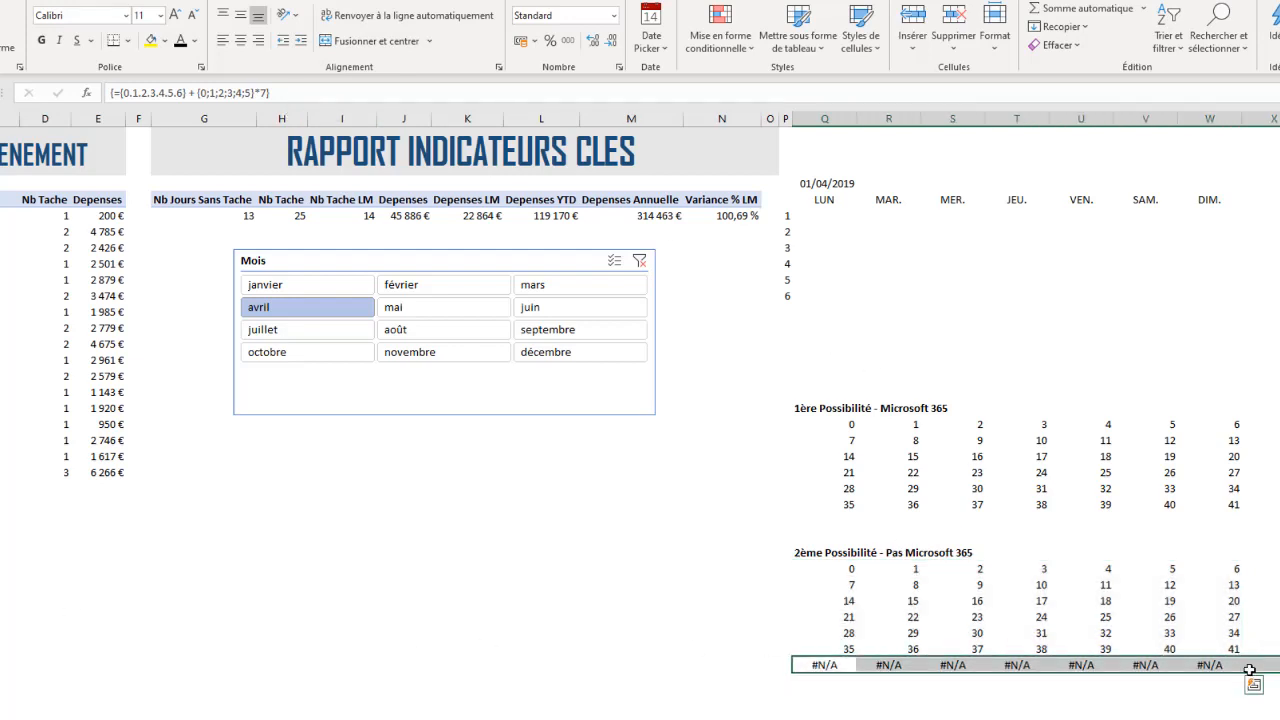
pyautogui.press('Delete')
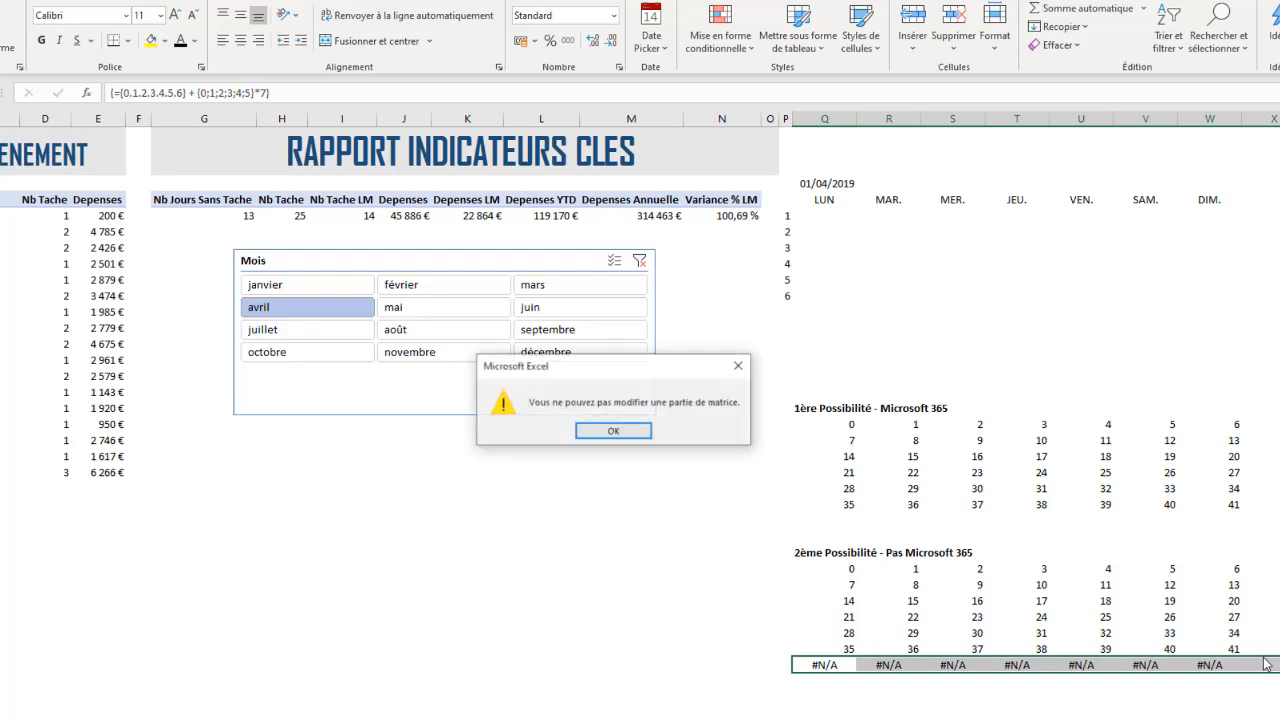
pyautogui.click(613, 431)
pyautogui.click(846, 572)
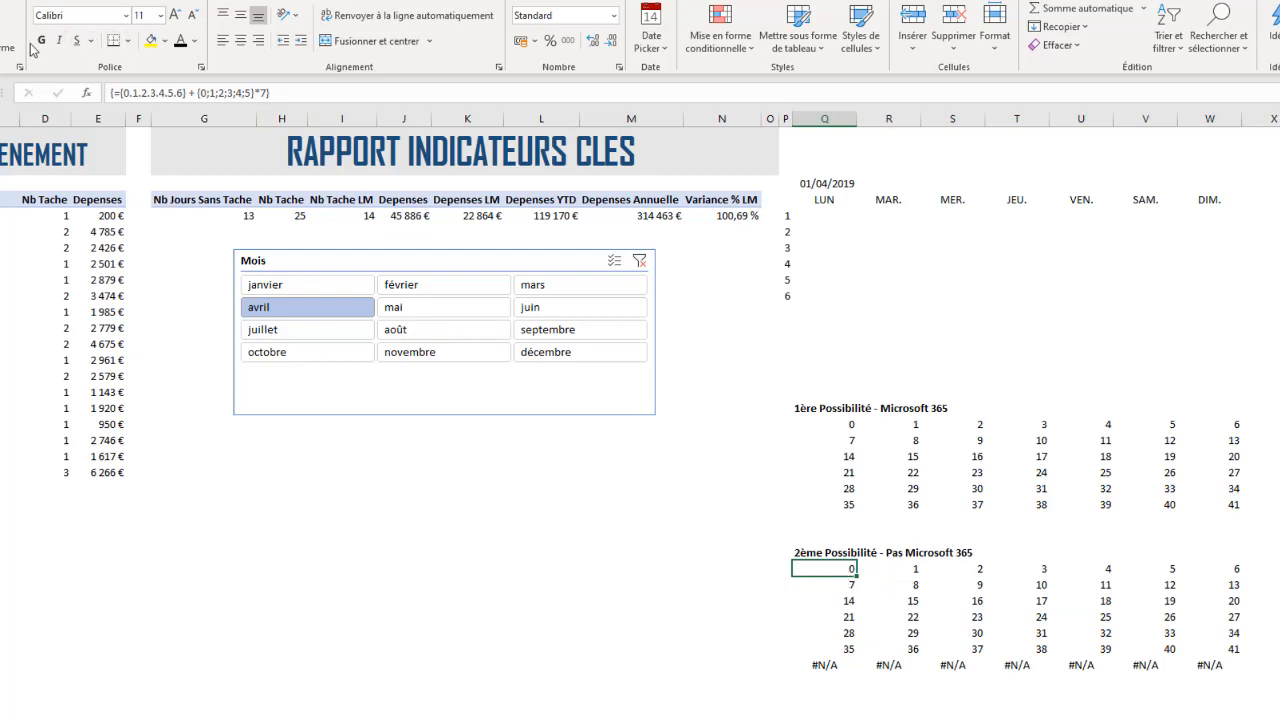
# - Copy the row numbers 1 to 6 from P4:P9 to O26:O31 beside the second grid
pyautogui.moveTo(770, 215); pyautogui.dragTo(778, 285)
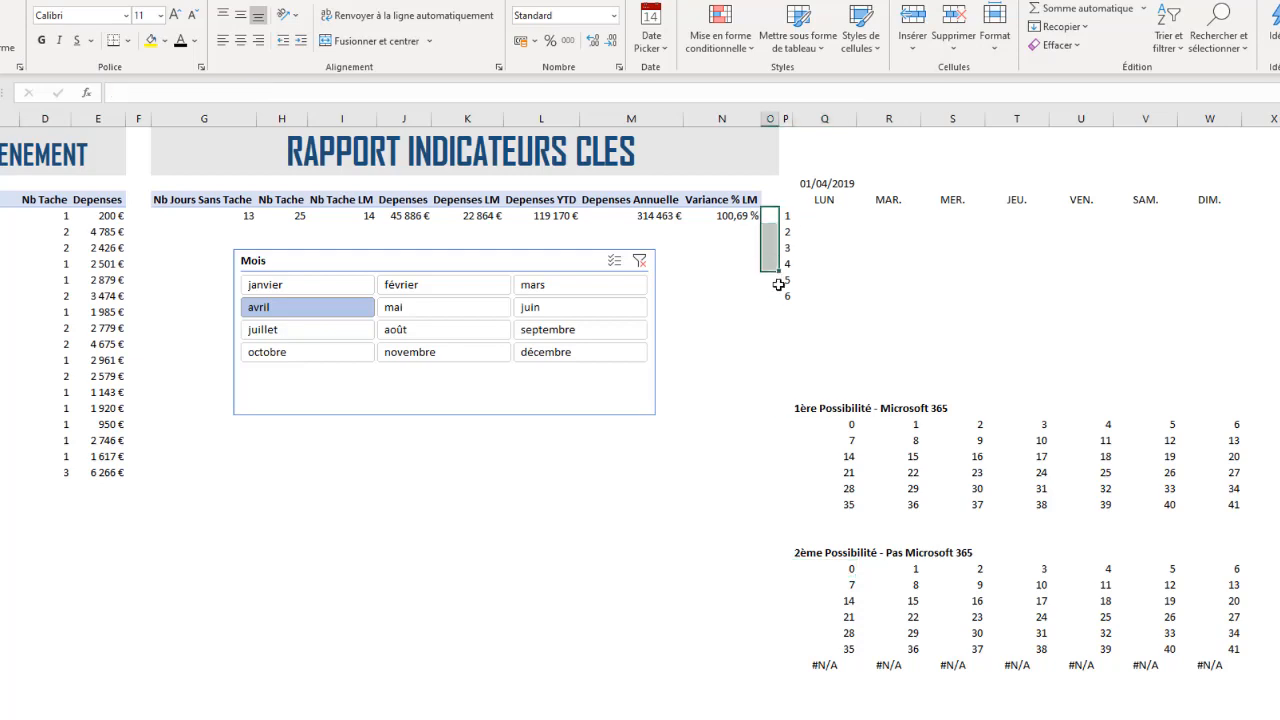
pyautogui.click(787, 218)
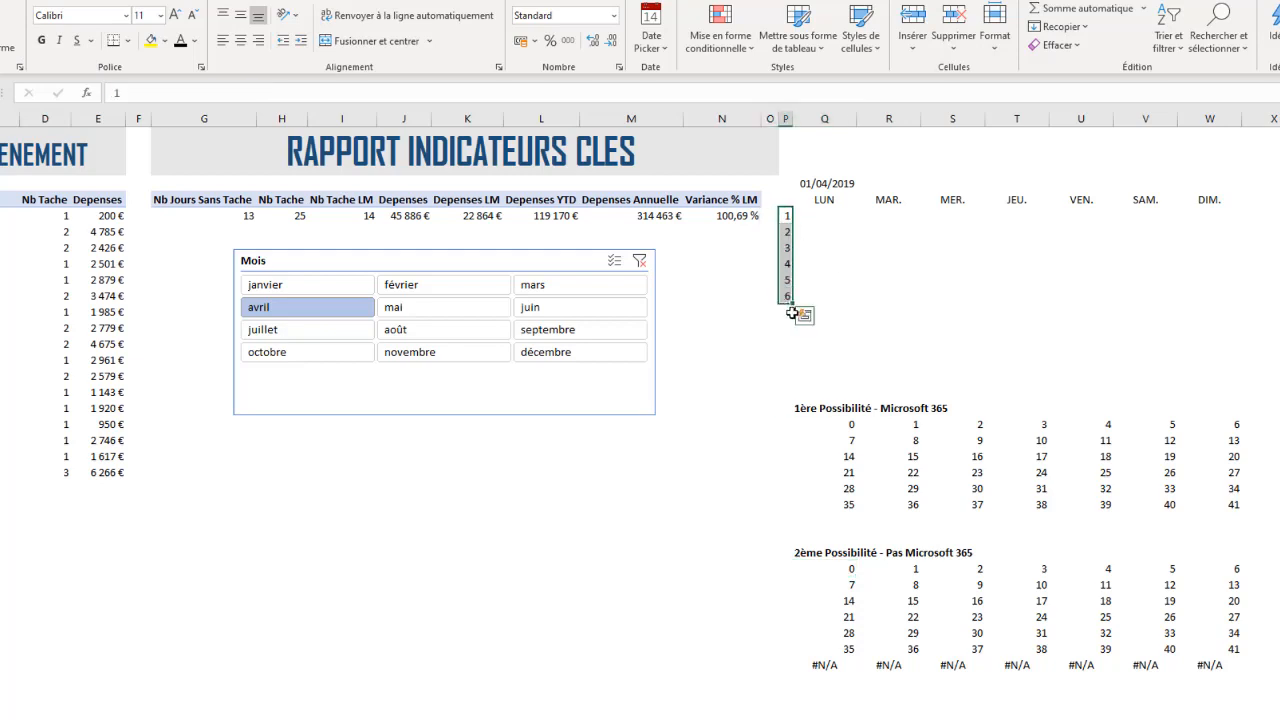
pyautogui.hotkey('ctrl', 'c')
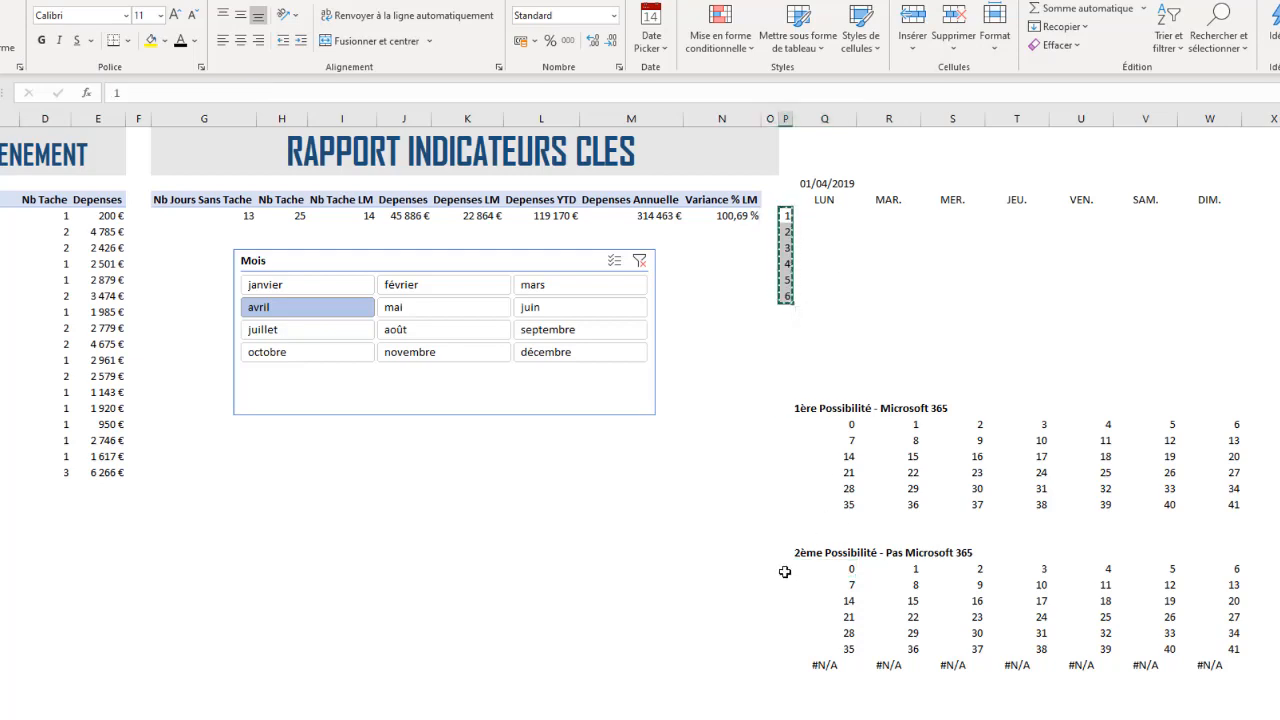
pyautogui.click(770, 569)
pyautogui.hotkey('ctrl', 'v')
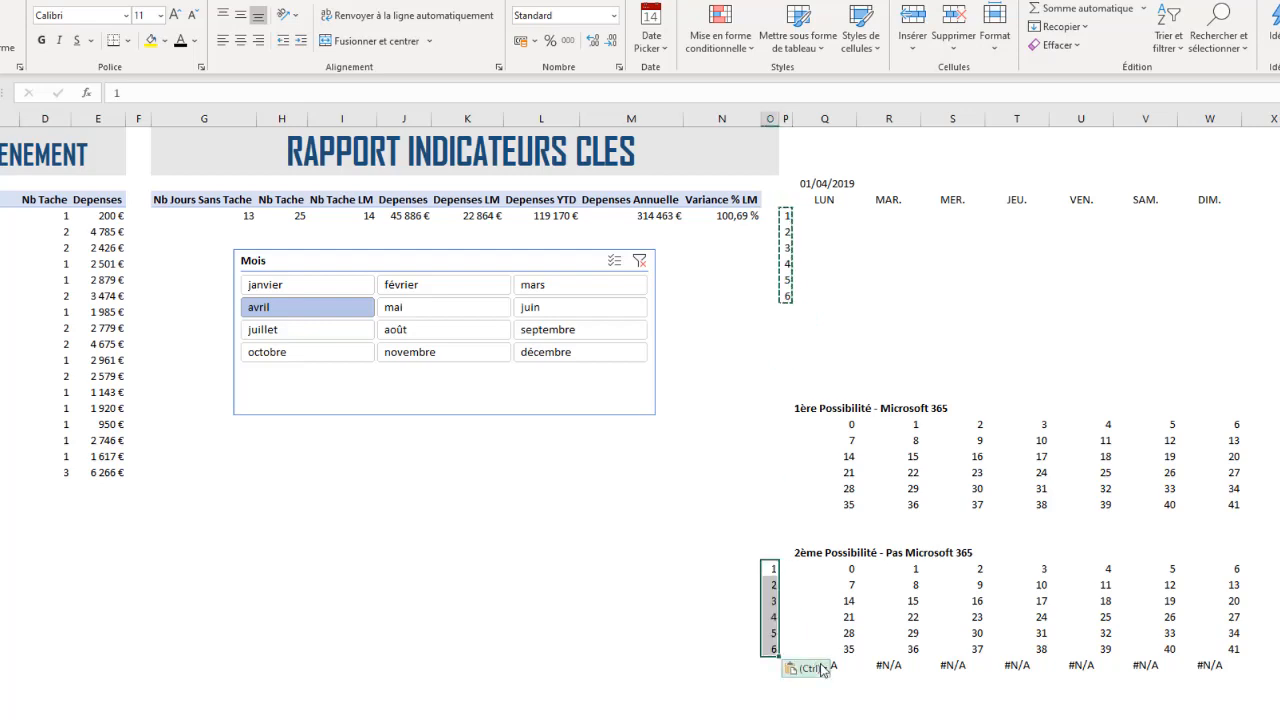
# - Try to clear only cell Q26 within the array range
pyautogui.click(849, 569)
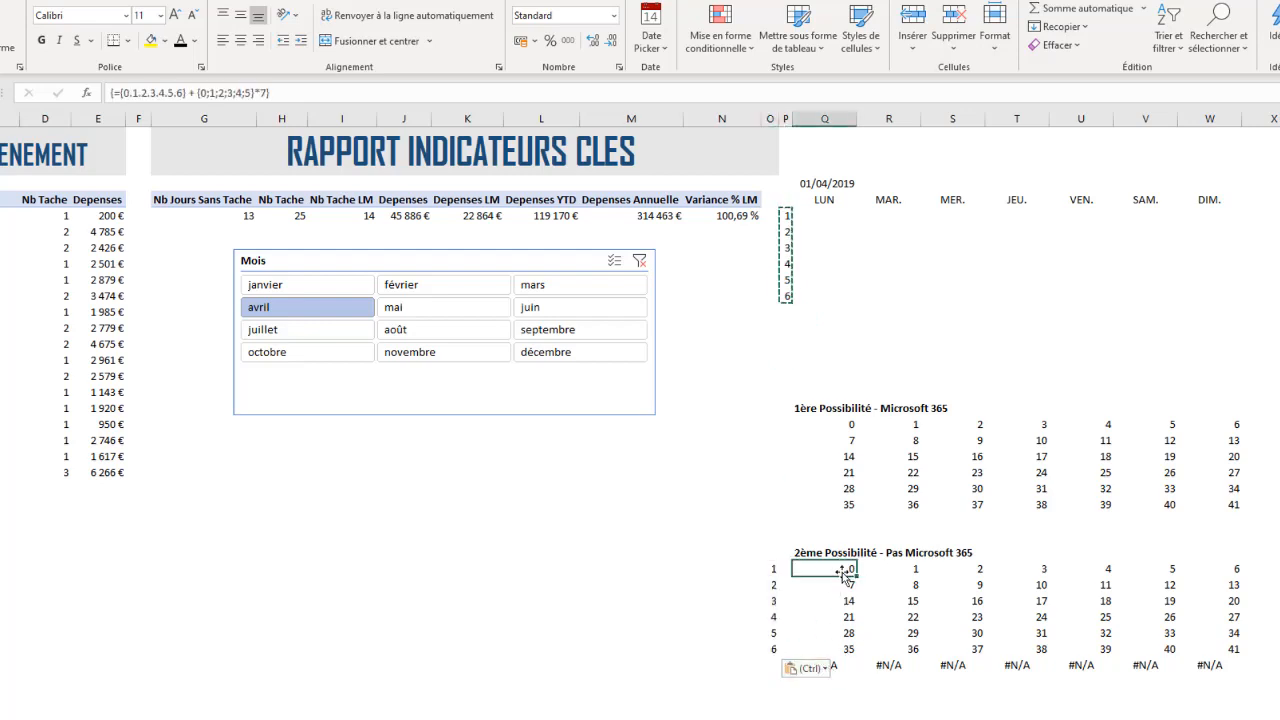
pyautogui.press('Delete')
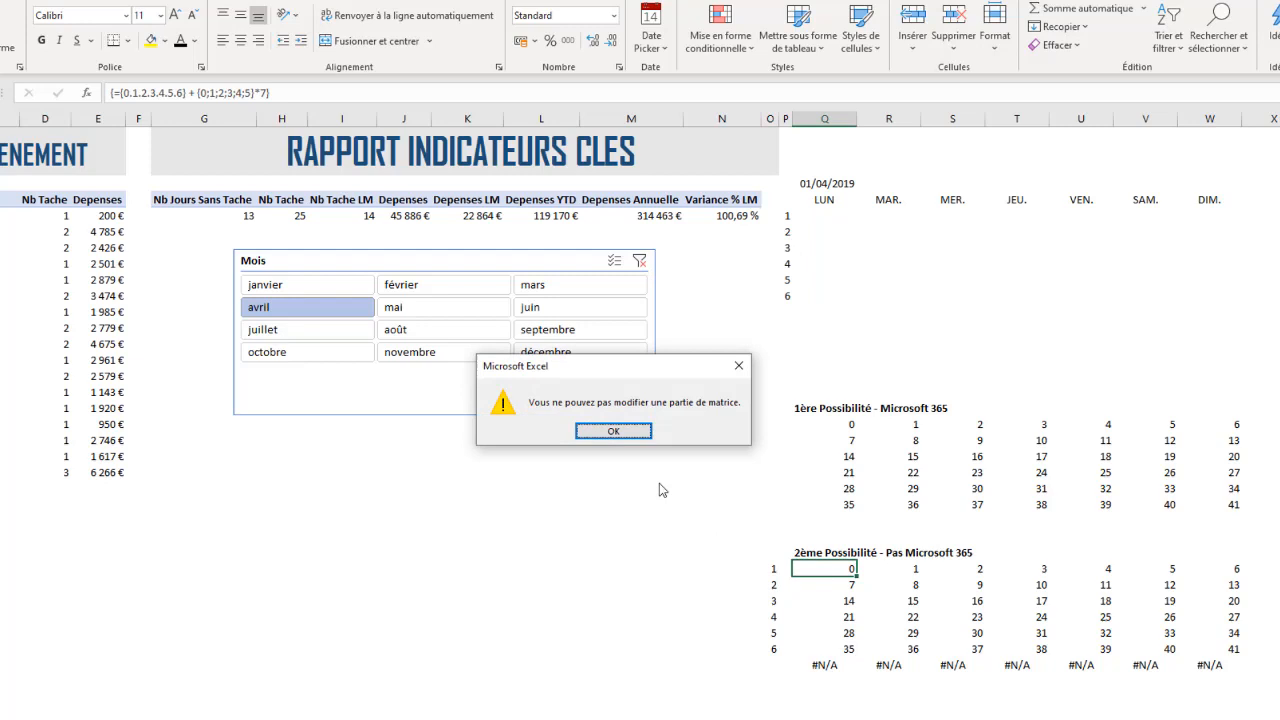
pyautogui.click(613, 431)
# - Clear the entire array Q26:W32 and undo the clearing
pyautogui.moveTo(845, 570); pyautogui.dragTo(1233, 665)
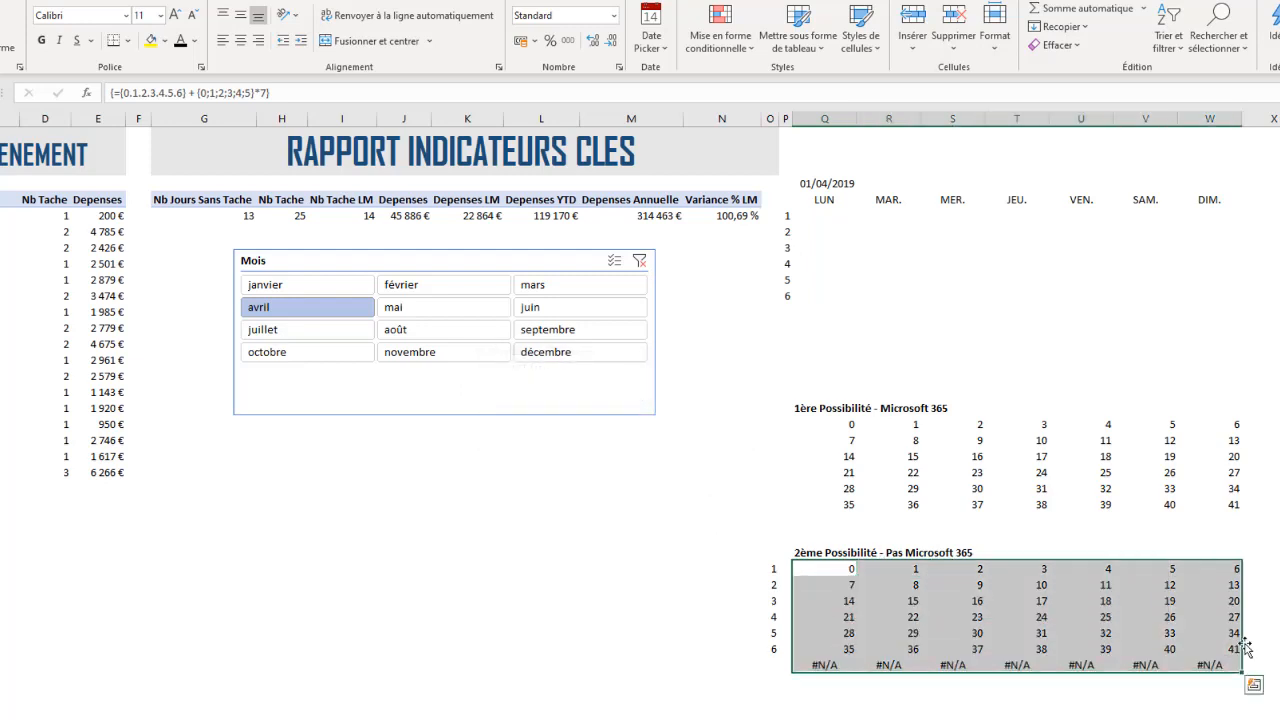
pyautogui.press('Delete')
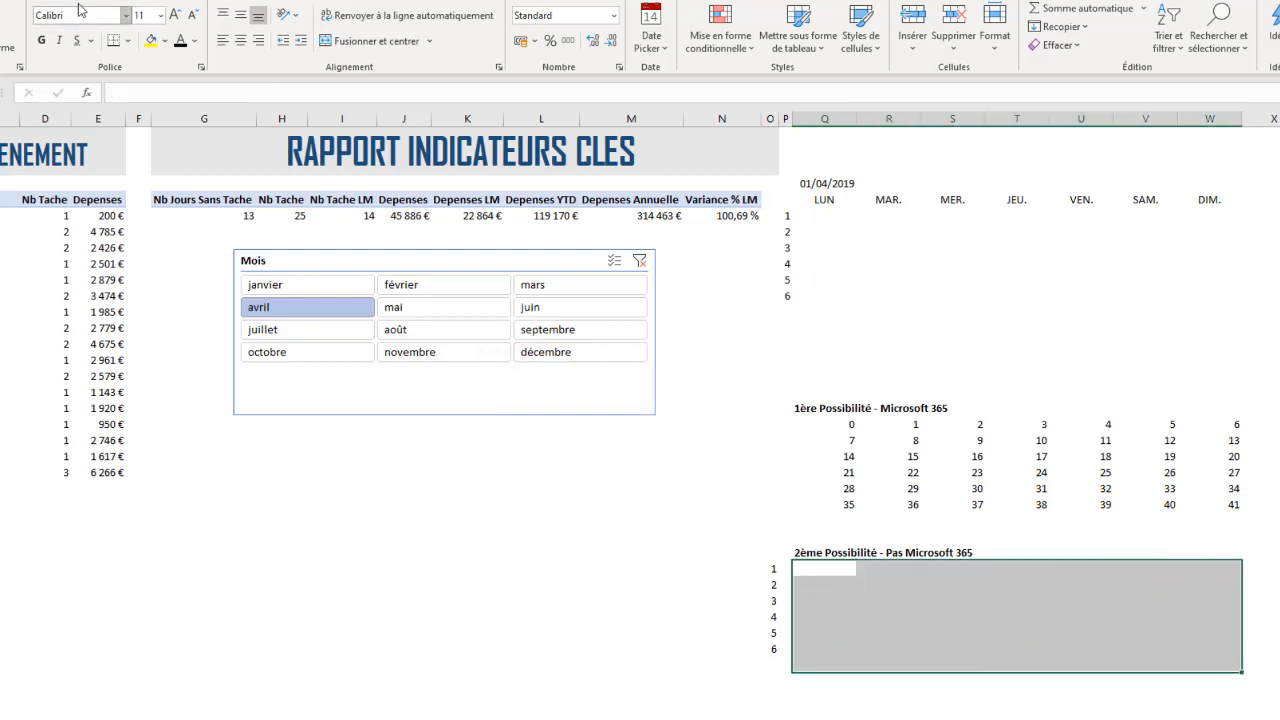
pyautogui.hotkey('ctrl', 'z')
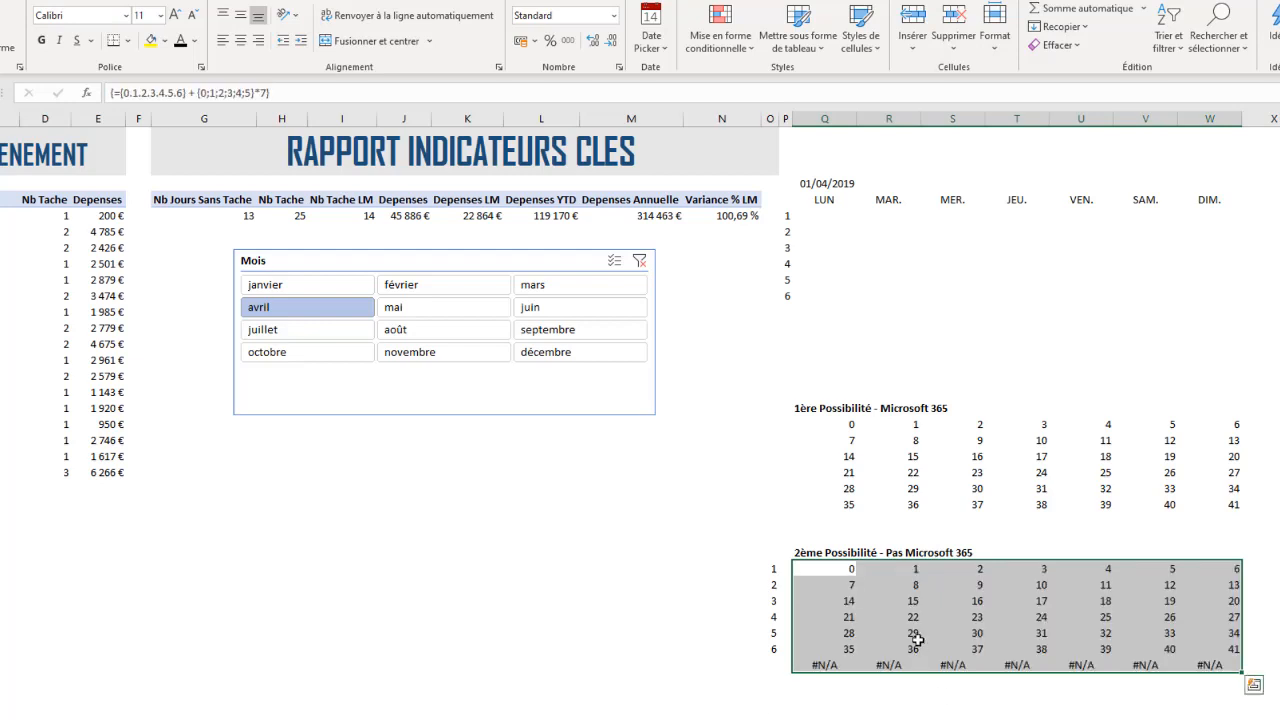
# - Try again to delete only the array's last row, Q32:W32
pyautogui.click(906, 615)
pyautogui.moveTo(912, 568); pyautogui.dragTo(972, 600)
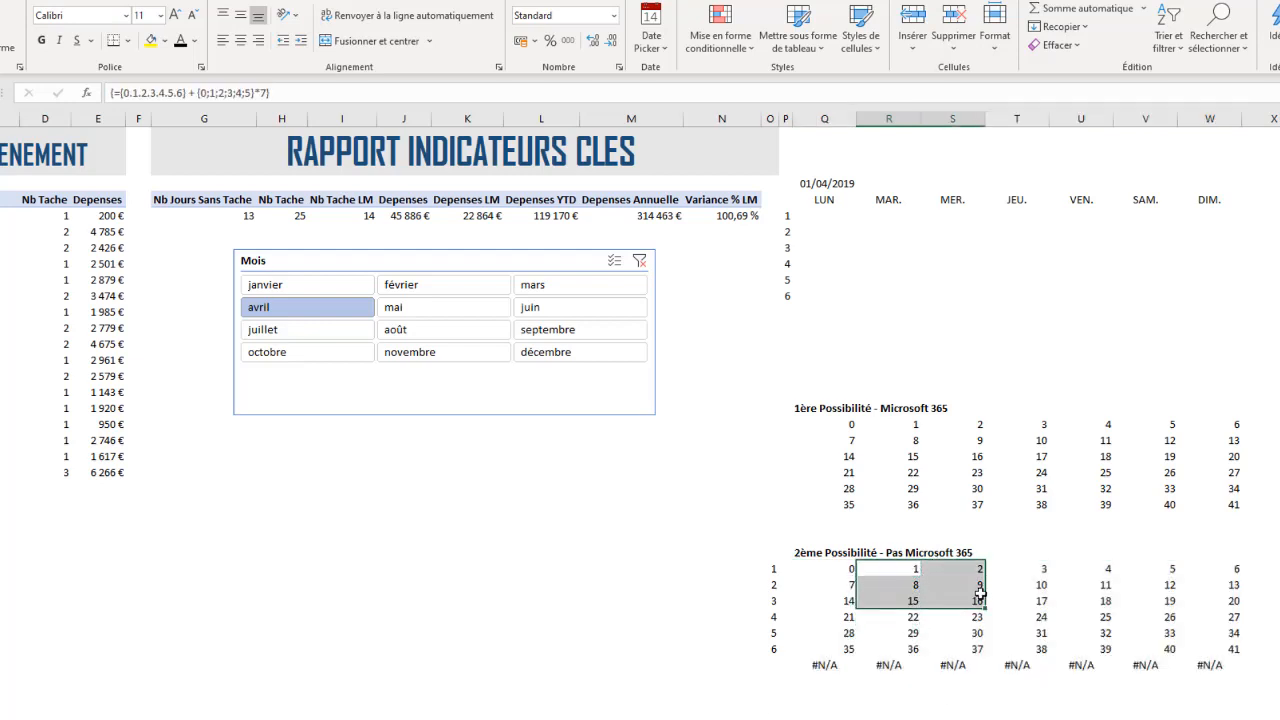
pyautogui.moveTo(818, 665); pyautogui.dragTo(1250, 660)
pyautogui.press('Delete')
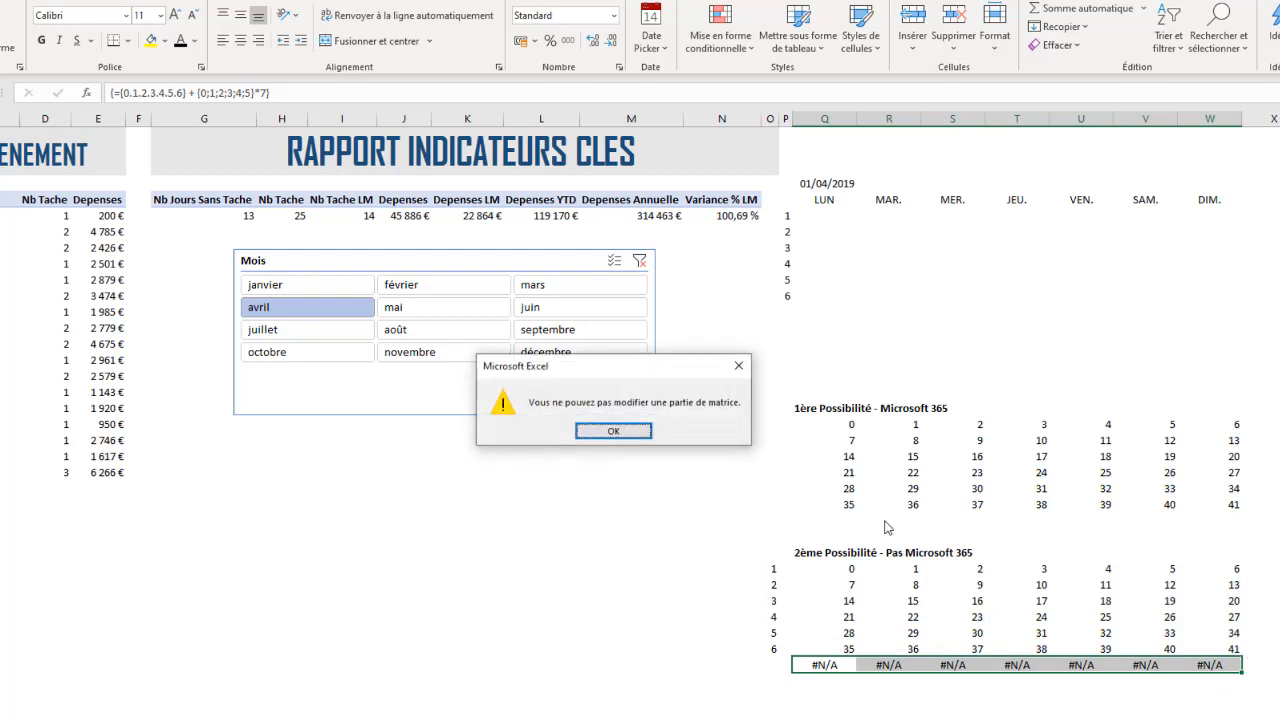
pyautogui.click(613, 431)
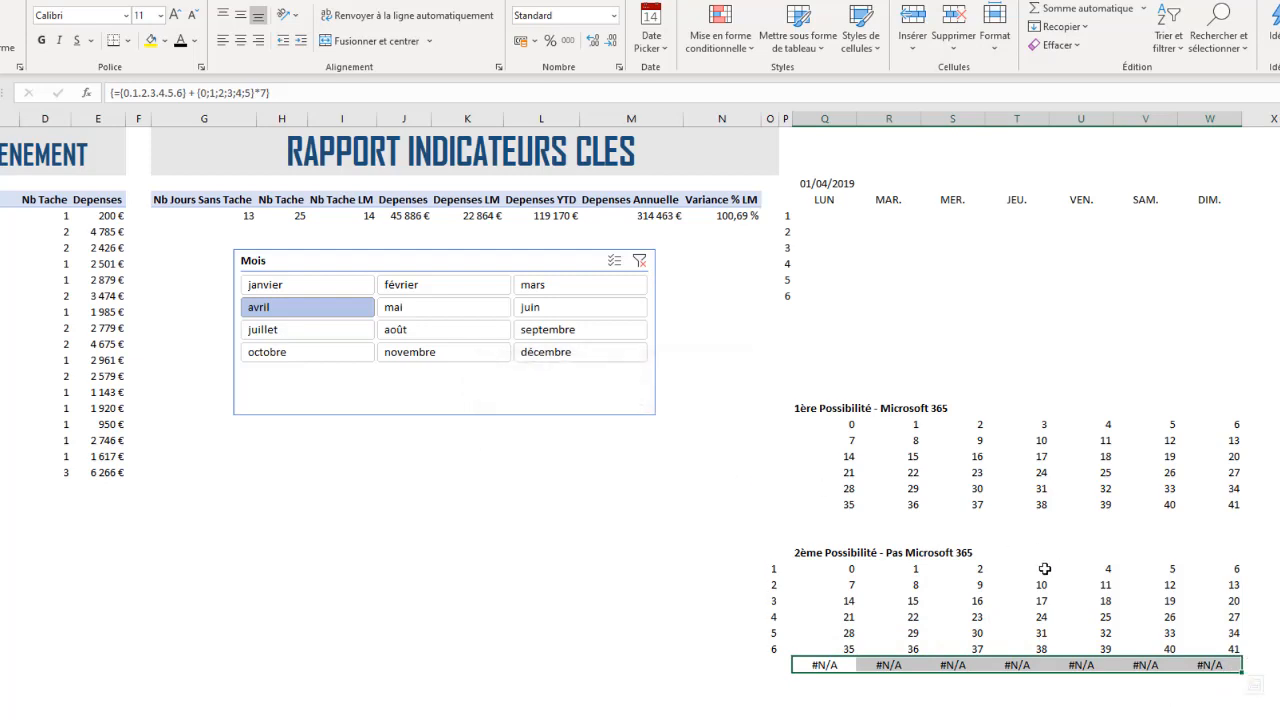
# - Copy the array formula's text from Q26 and clear the whole array Q26:W32
pyautogui.click(850, 568)
pyautogui.tripleClick(291, 94)
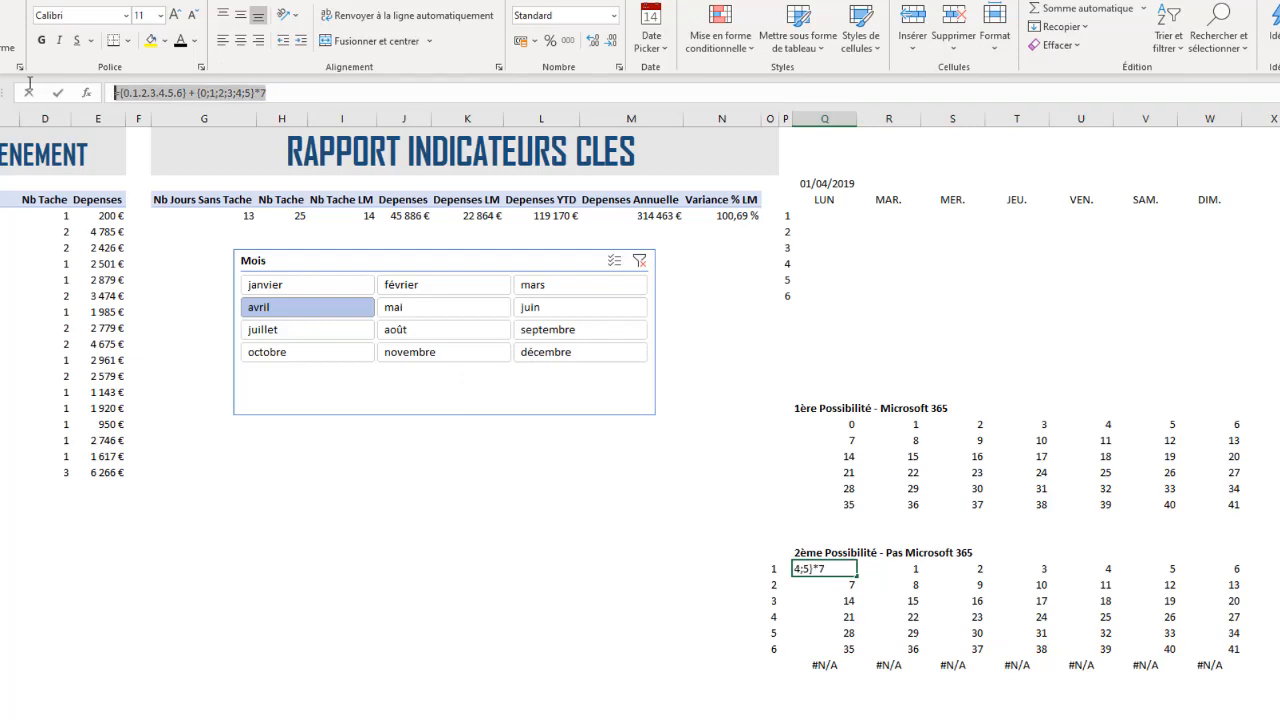
pyautogui.press('Escape')
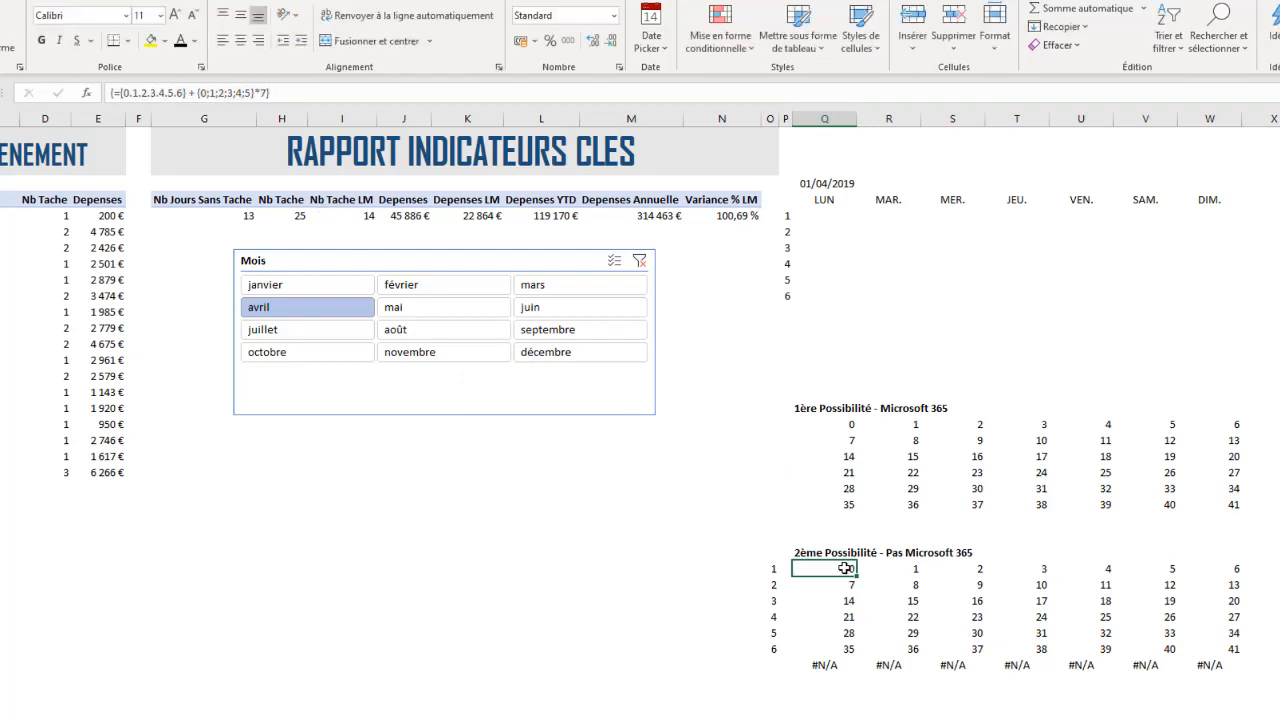
pyautogui.moveTo(848, 570); pyautogui.dragTo(1233, 657)
pyautogui.press('Delete')
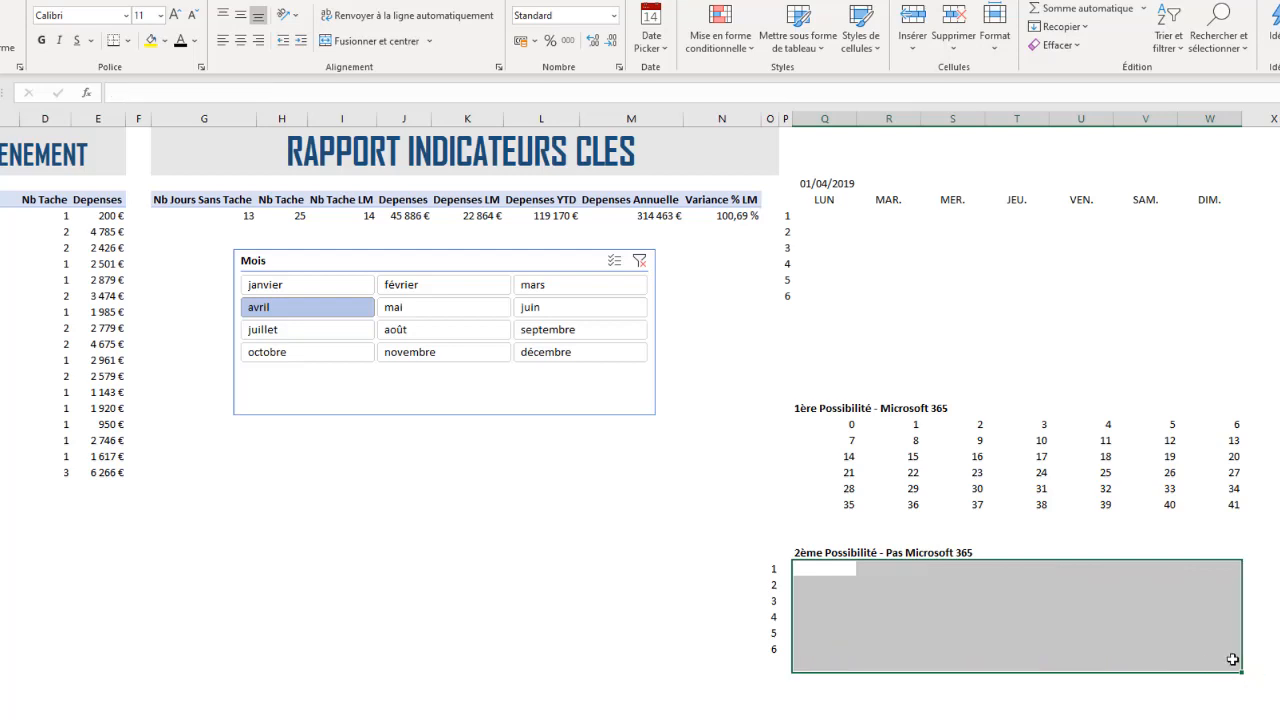
# - Enter the copied formula as one array over Q26:W31 and compare it with the SEQUENCE grid above
pyautogui.moveTo(837, 571); pyautogui.dragTo(1238, 647)
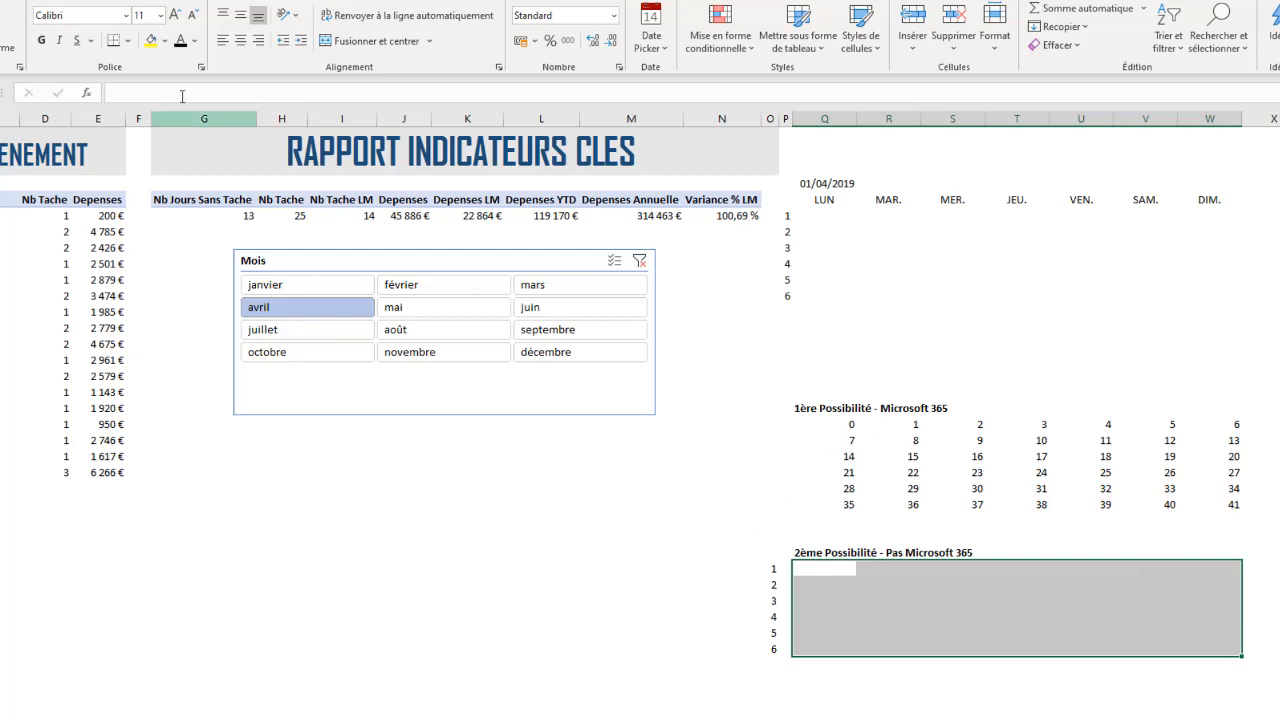
pyautogui.click(151, 92)
pyautogui.hotkey('ctrl', 'v')
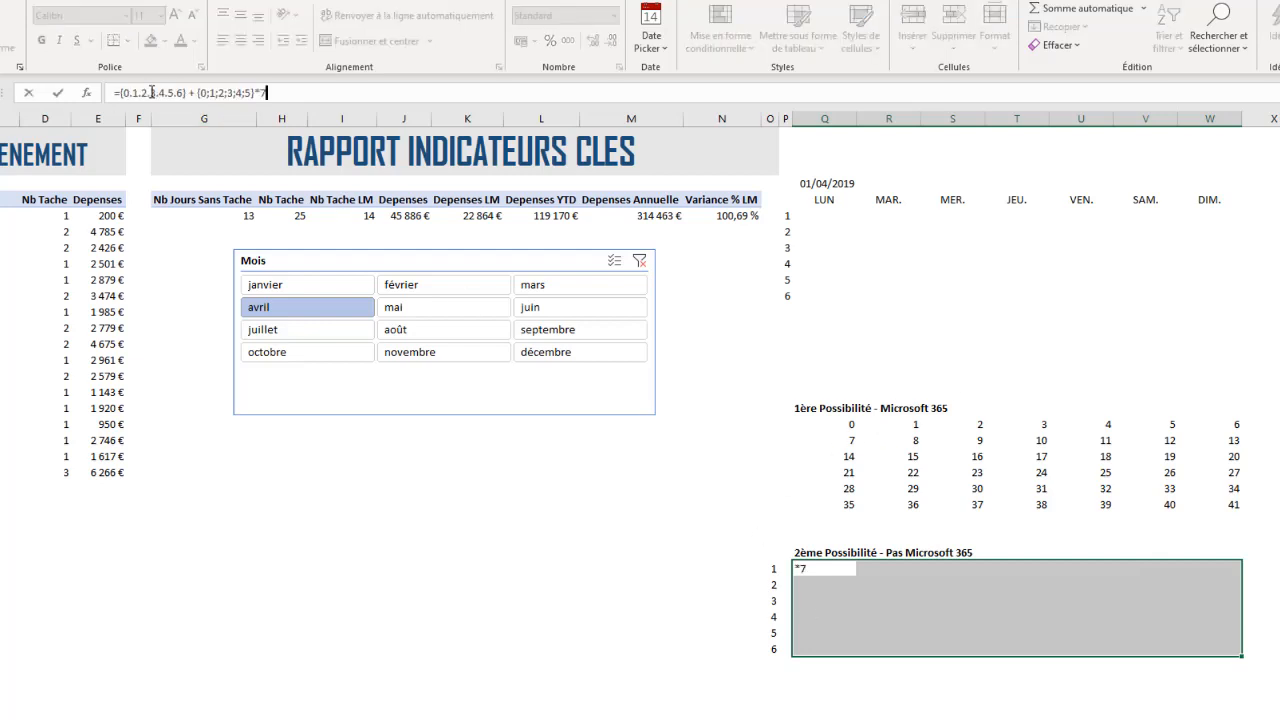
pyautogui.hotkey('ctrl', 'shift', 'Return')
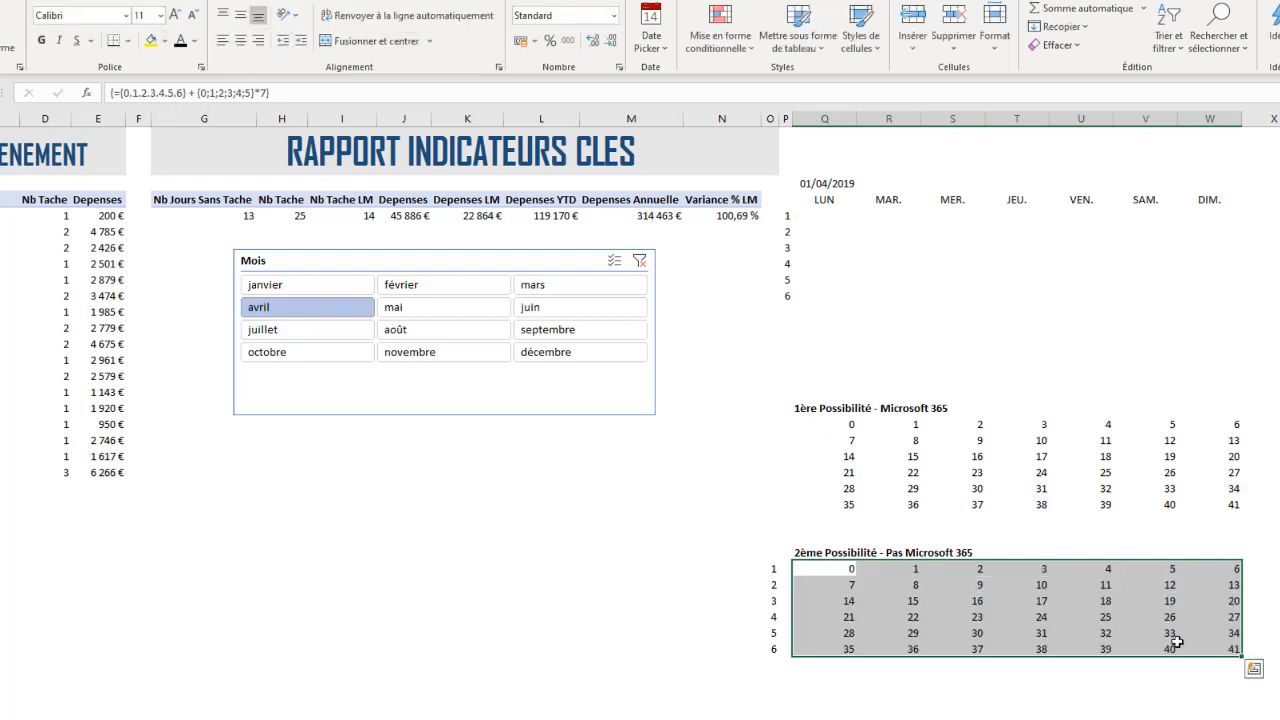
pyautogui.click(1227, 456)
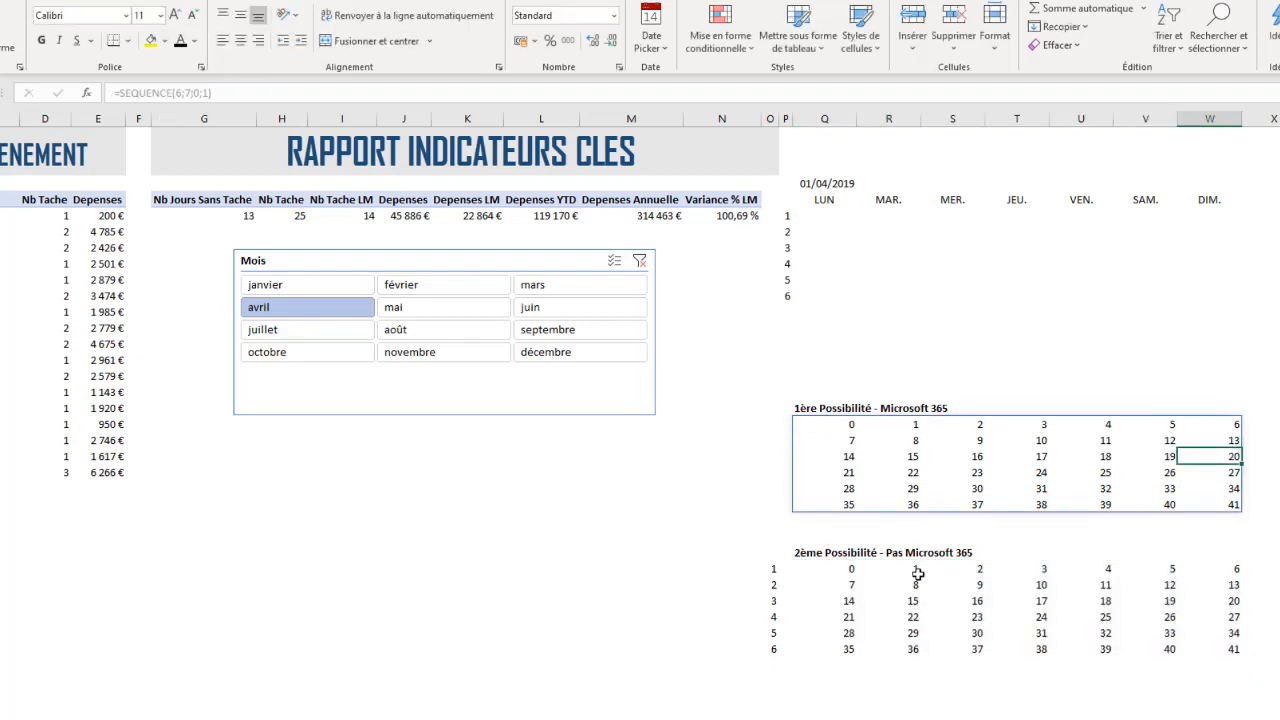
pyautogui.click(851, 583)
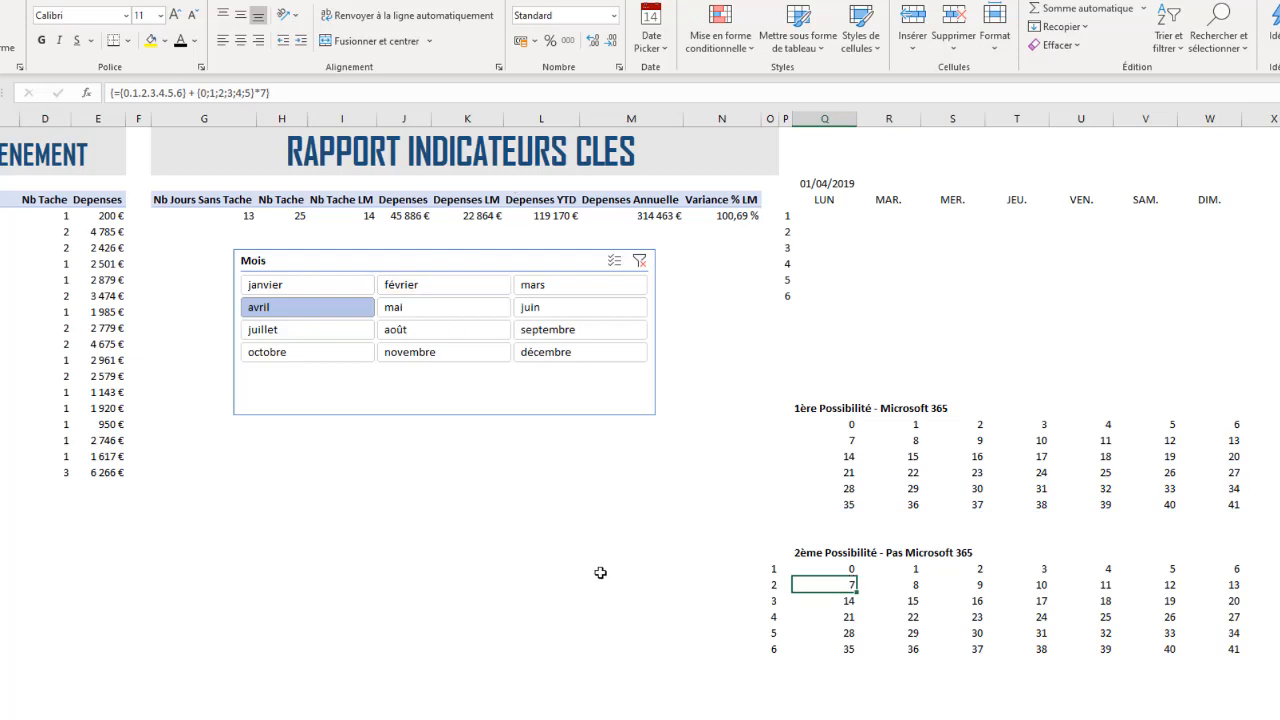
# - Copy the week numbers 1 to 6 from P4:P9 to P17:P22, beside the SEQUENCE grid
pyautogui.moveTo(787, 215); pyautogui.dragTo(782, 296)
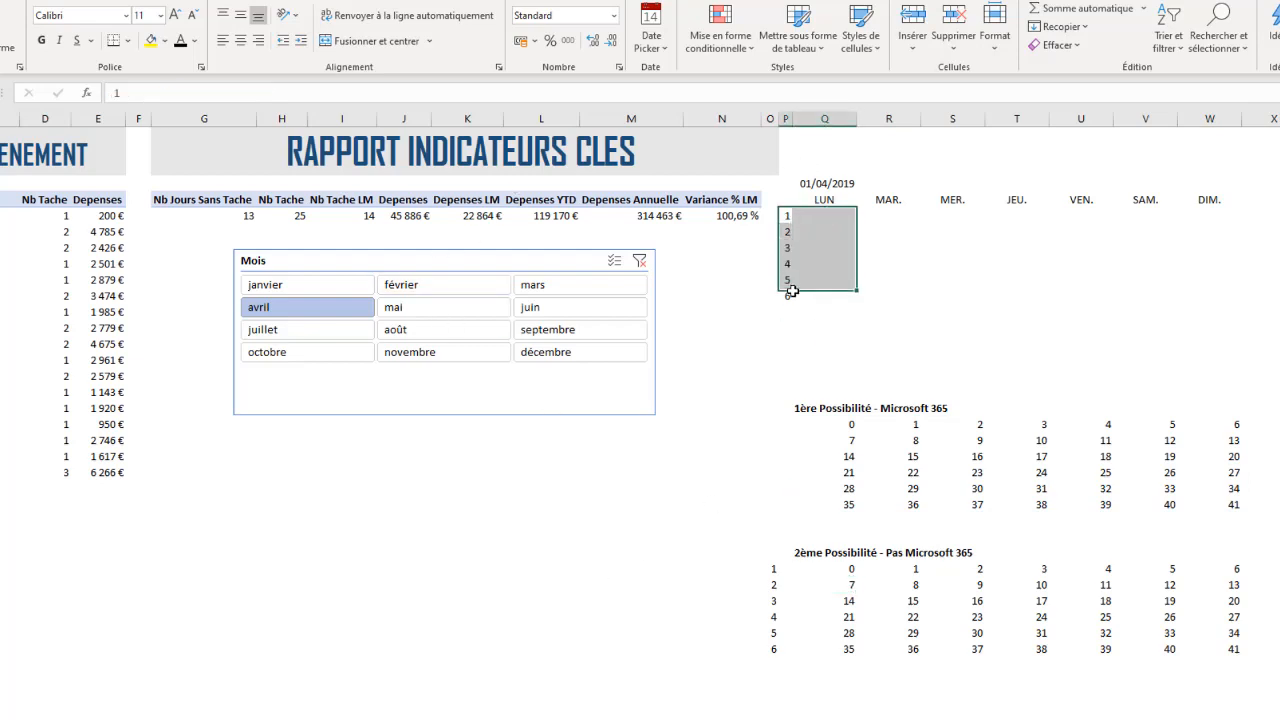
pyautogui.hotkey('ctrl', 'c')
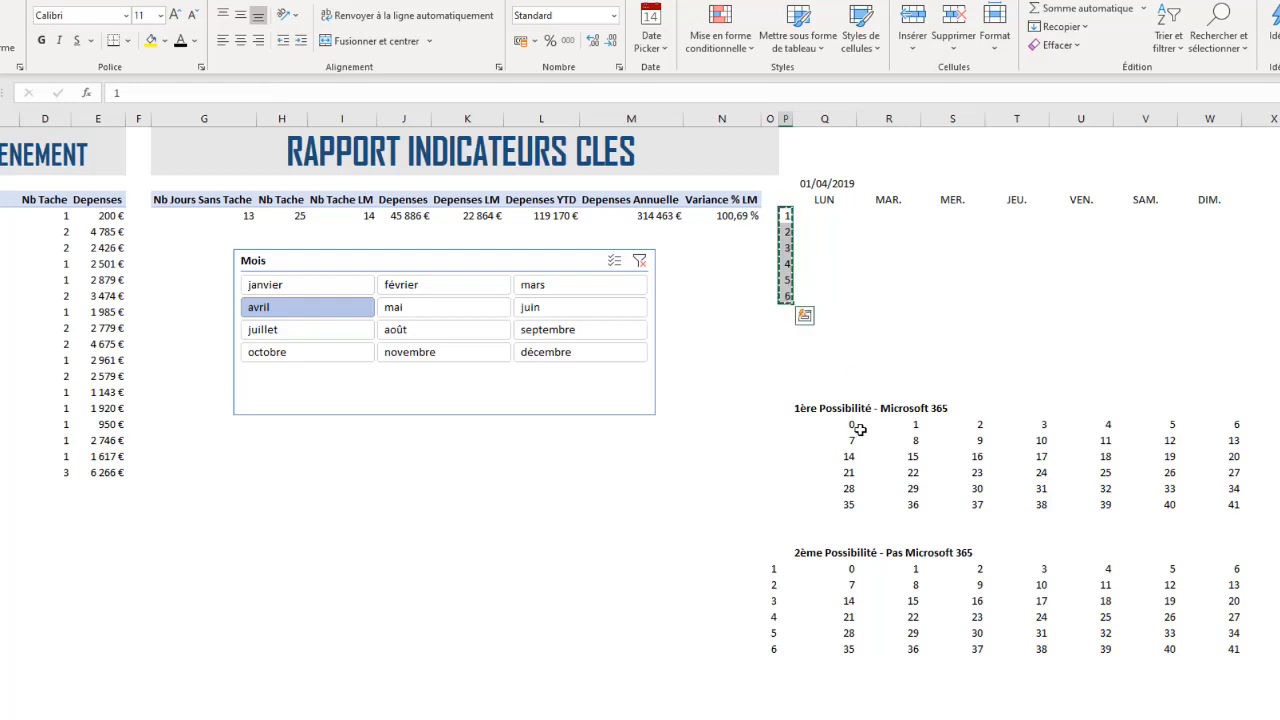
pyautogui.click(780, 420)
pyautogui.hotkey('ctrl', 'v')
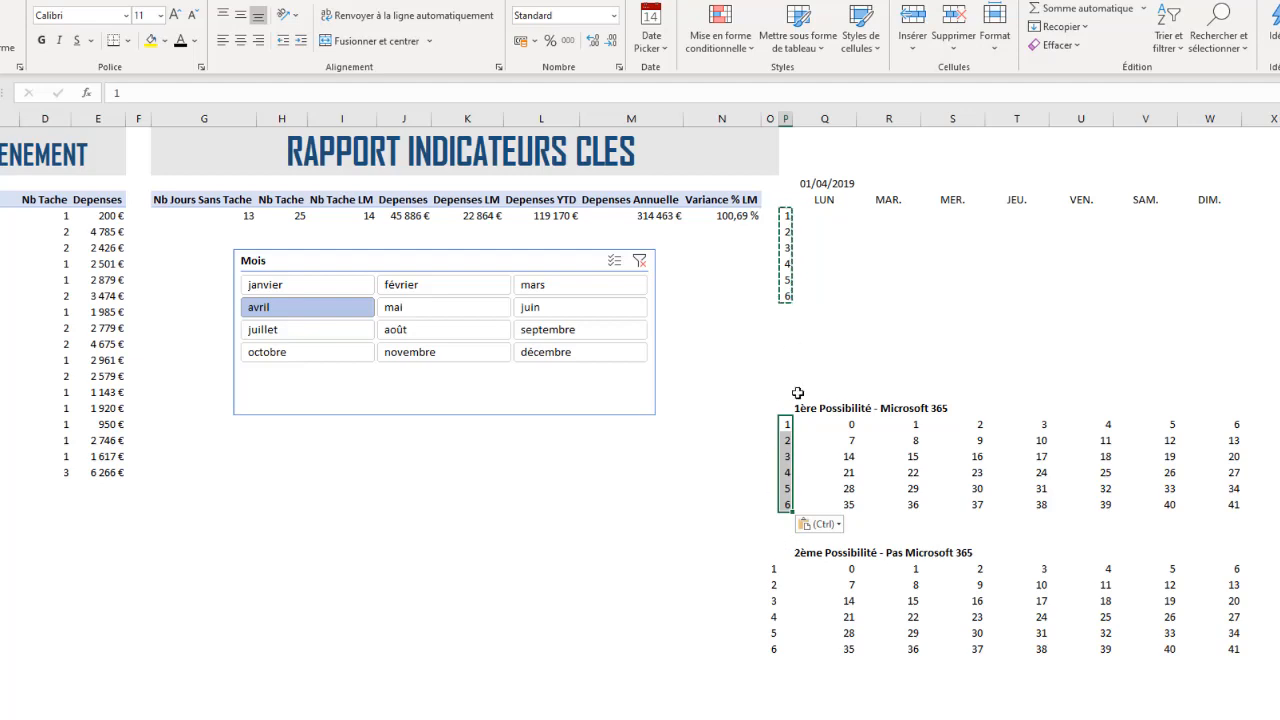
# - Move the second grid's week numbers from column O to P26:P31 and widen column P slightly
pyautogui.click(781, 568)
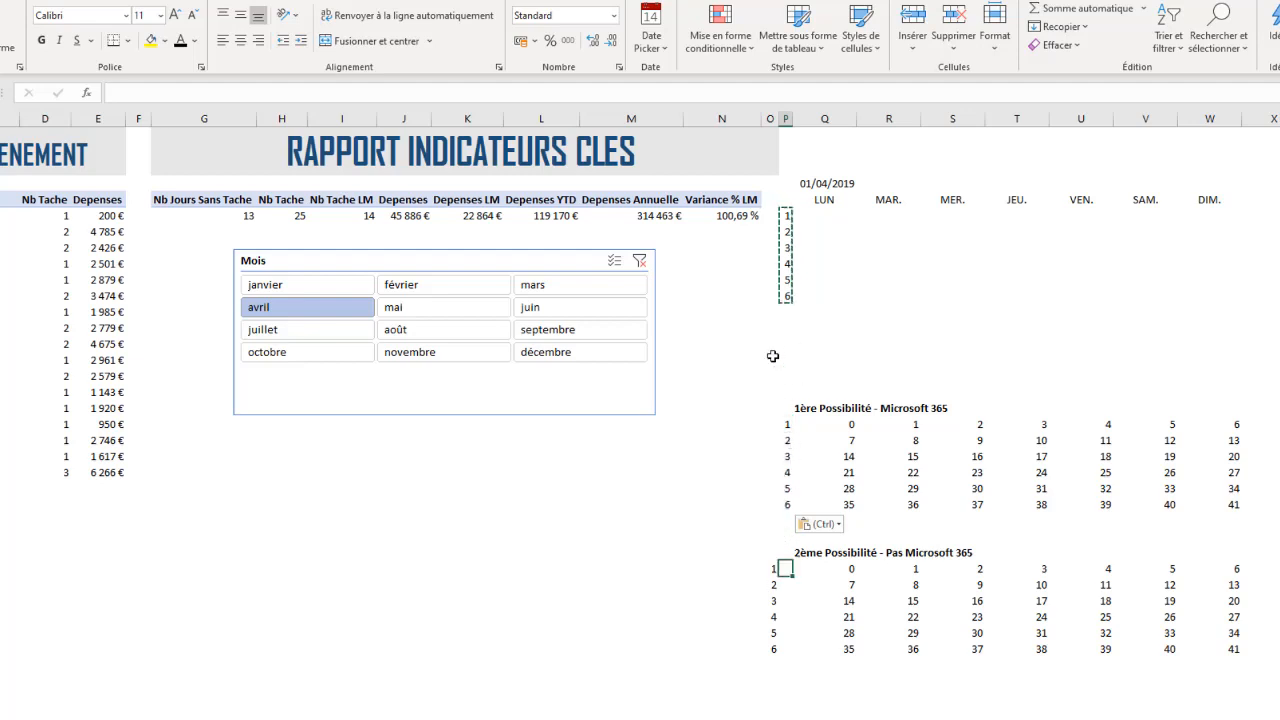
pyautogui.click(769, 567)
pyautogui.moveTo(775, 614); pyautogui.dragTo(780, 654)
pyautogui.click(769, 646)
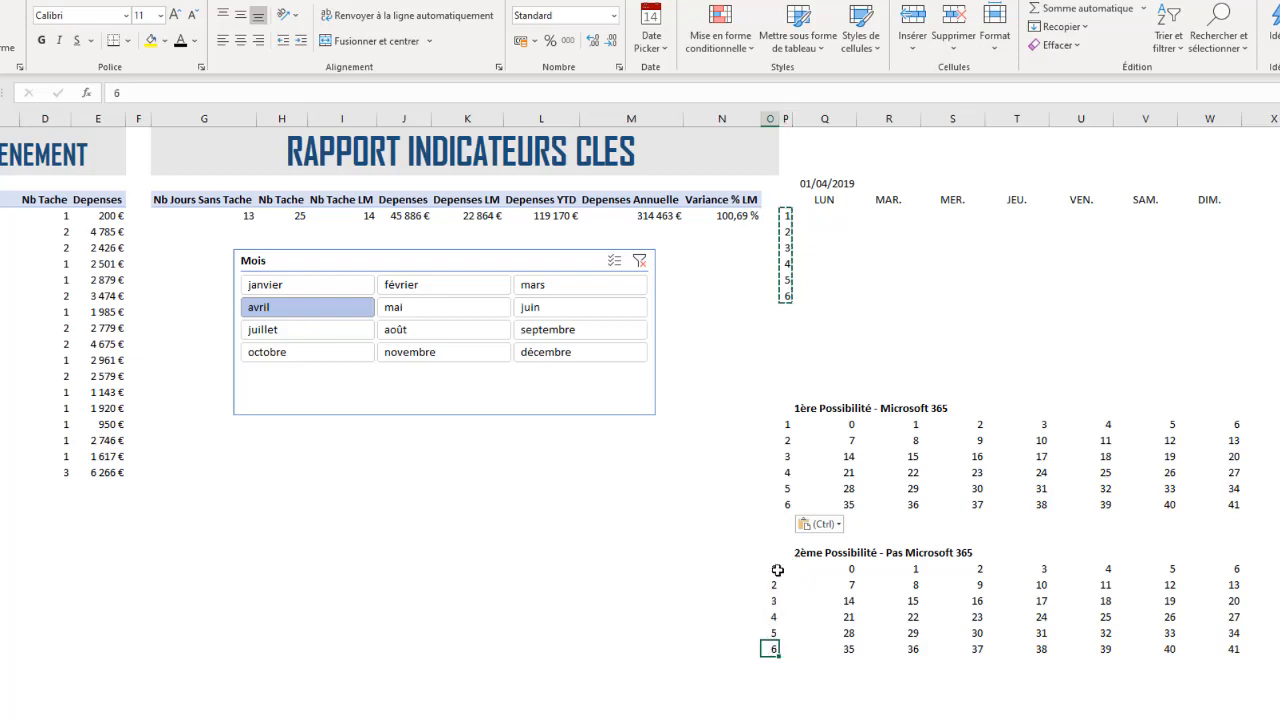
pyautogui.moveTo(775, 570); pyautogui.dragTo(783, 671)
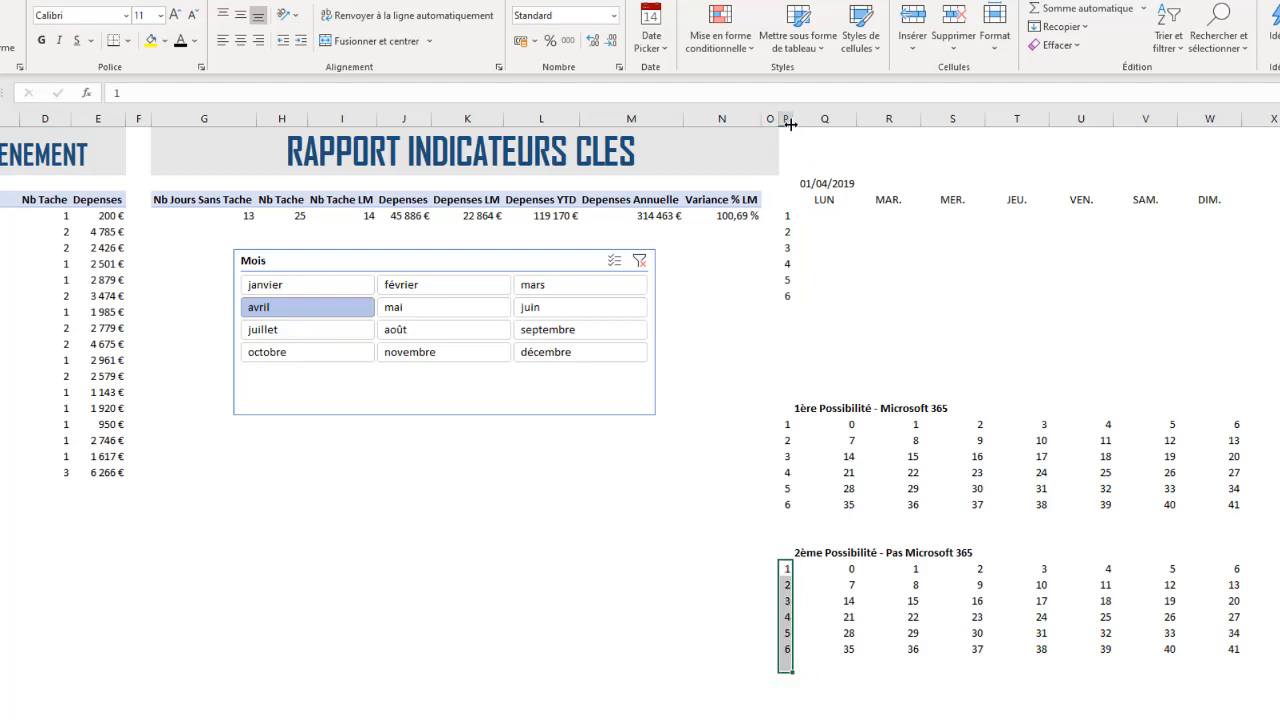
pyautogui.moveTo(793, 121); pyautogui.dragTo(800, 121)
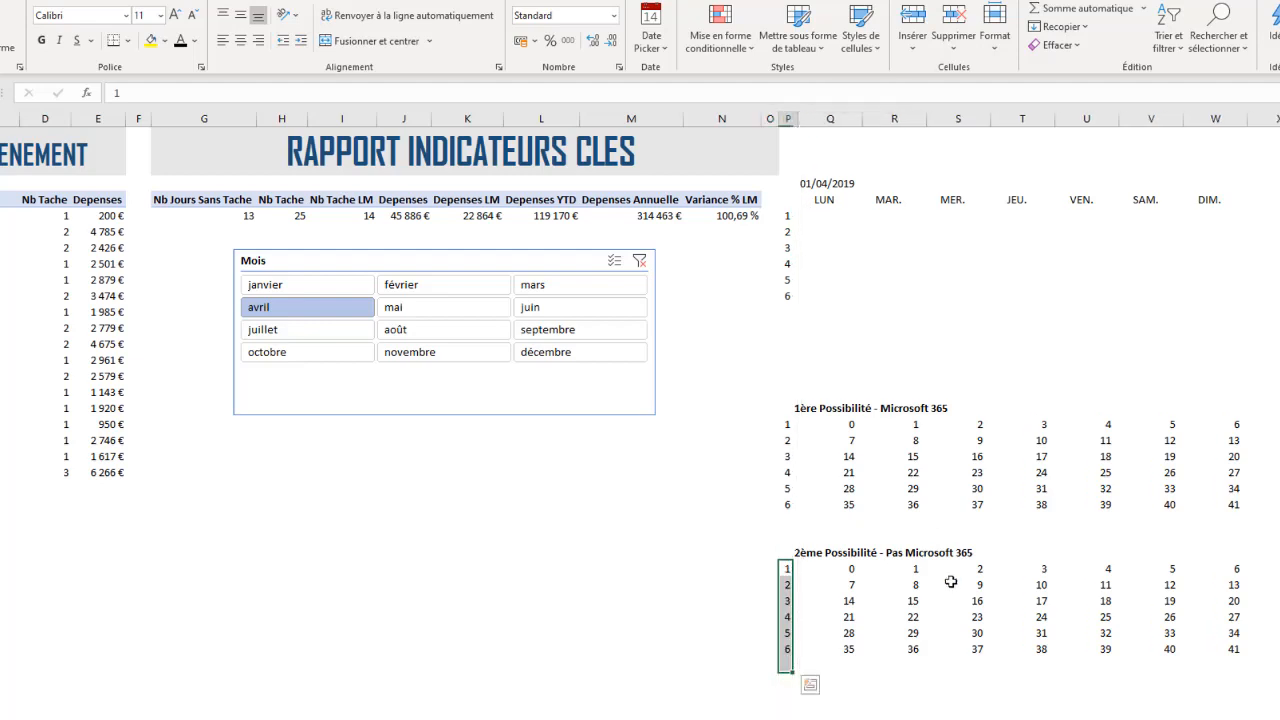
# - Compare the empty calendar range Q4:W9 with the SEQUENCE grid and the array-constant grid below it
pyautogui.click(832, 438)
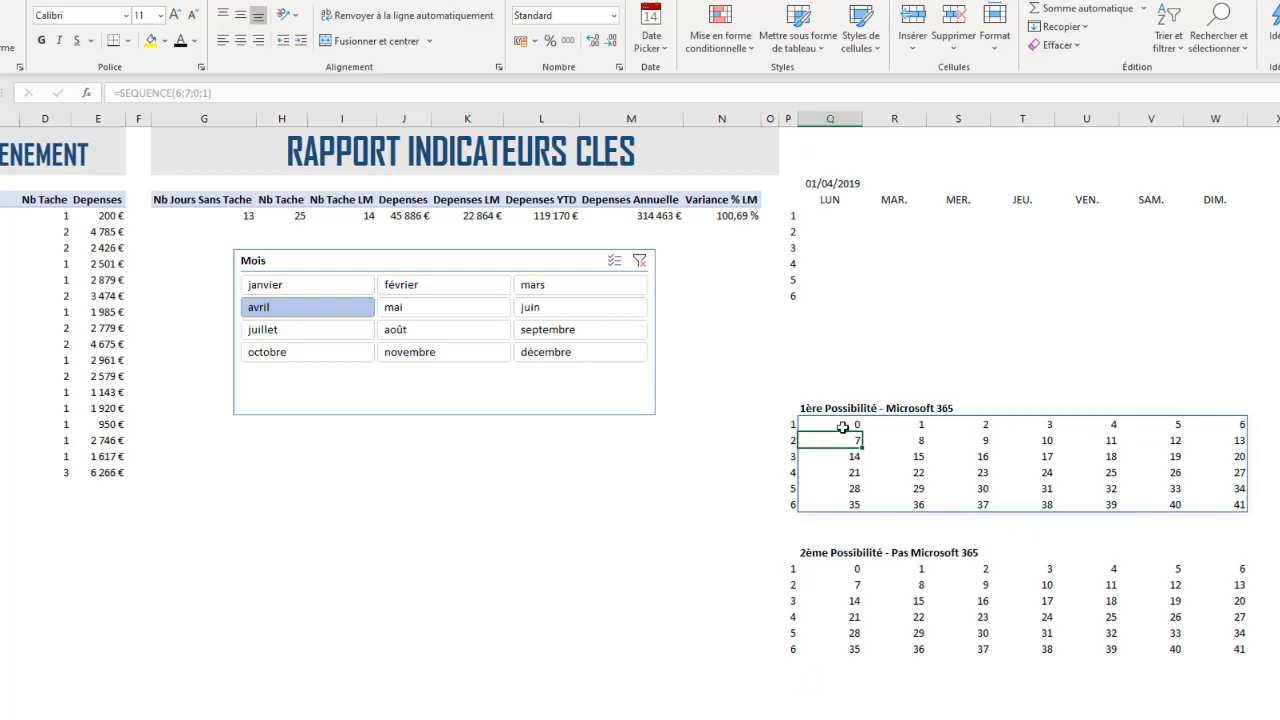
pyautogui.click(843, 426)
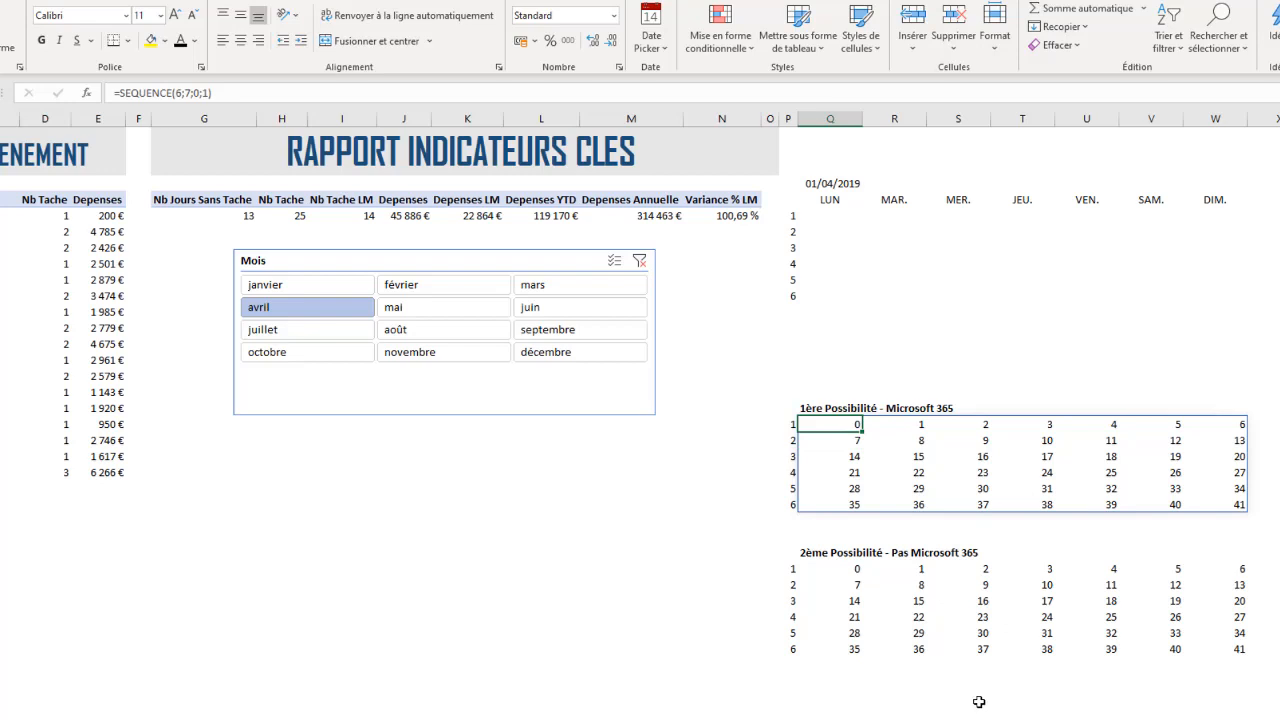
pyautogui.click(829, 216)
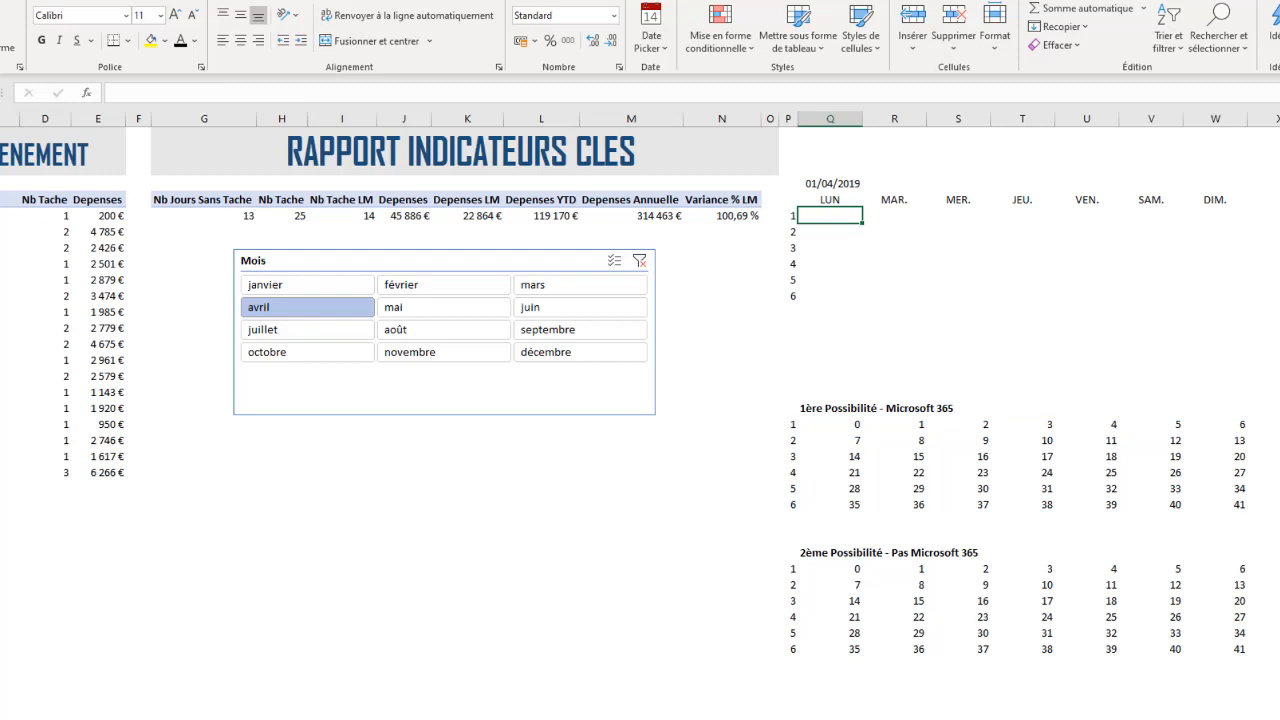
pyautogui.hscroll(-3, 640, 400)
pyautogui.moveTo(3, 216); pyautogui.dragTo(250, 472)
pyautogui.moveTo(978, 215); pyautogui.dragTo(1213, 301)
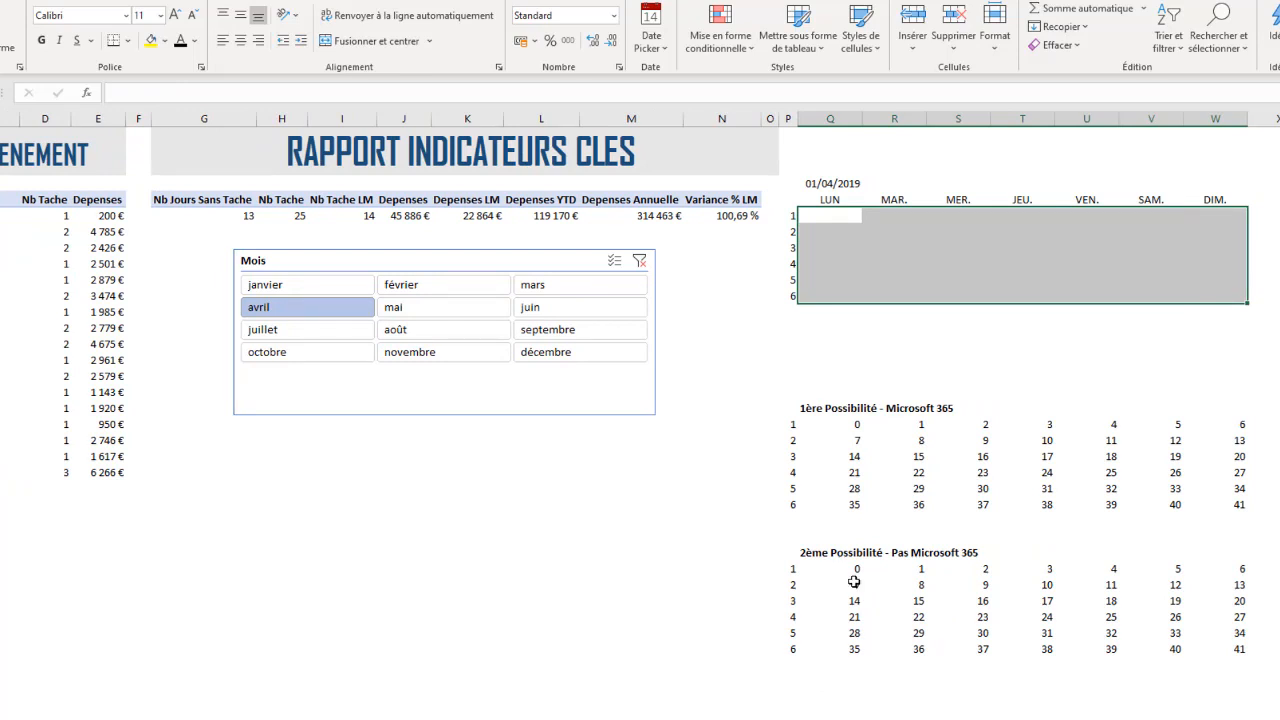
pyautogui.moveTo(835, 424); pyautogui.dragTo(1230, 540)
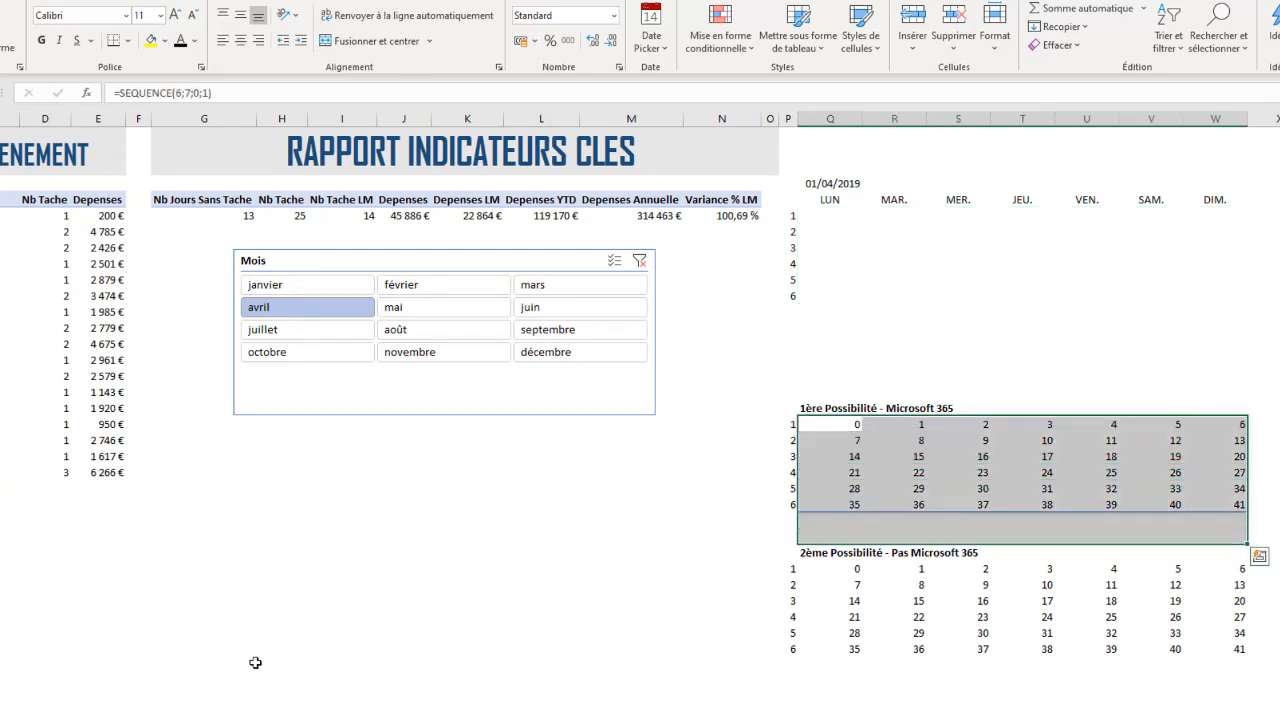
pyautogui.click(840, 217)
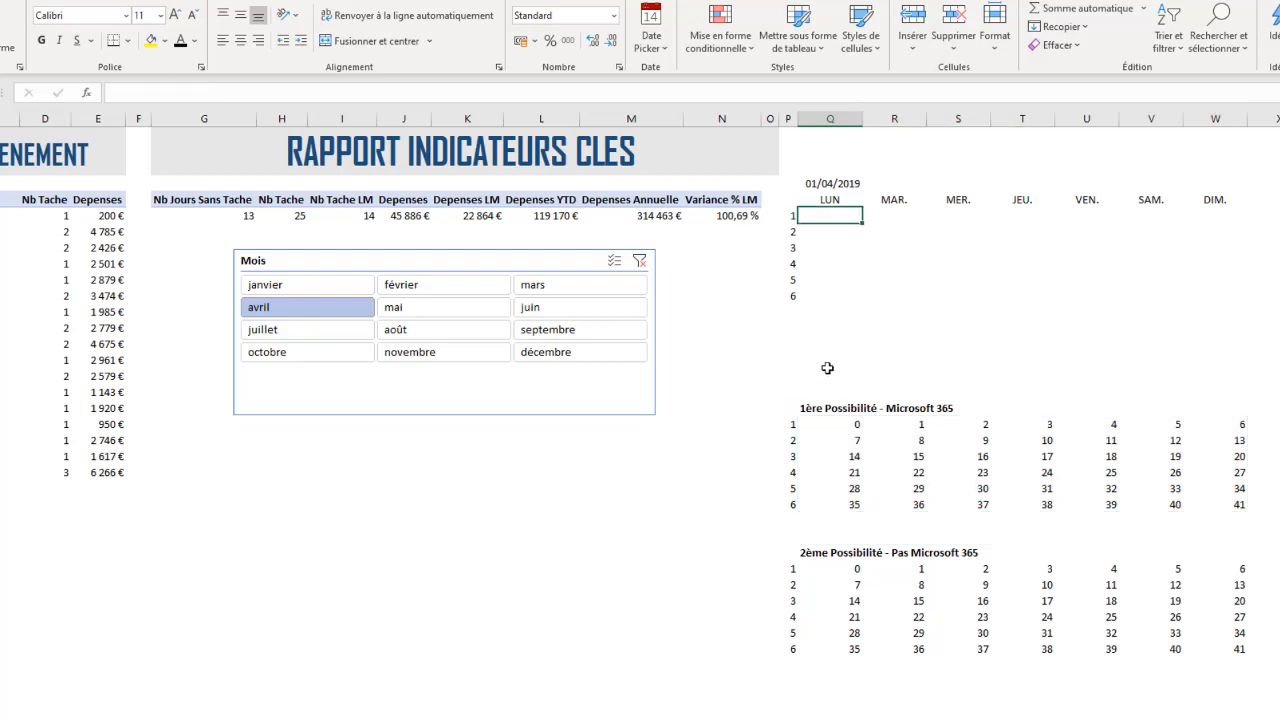
pyautogui.moveTo(842, 428); pyautogui.dragTo(1240, 508)
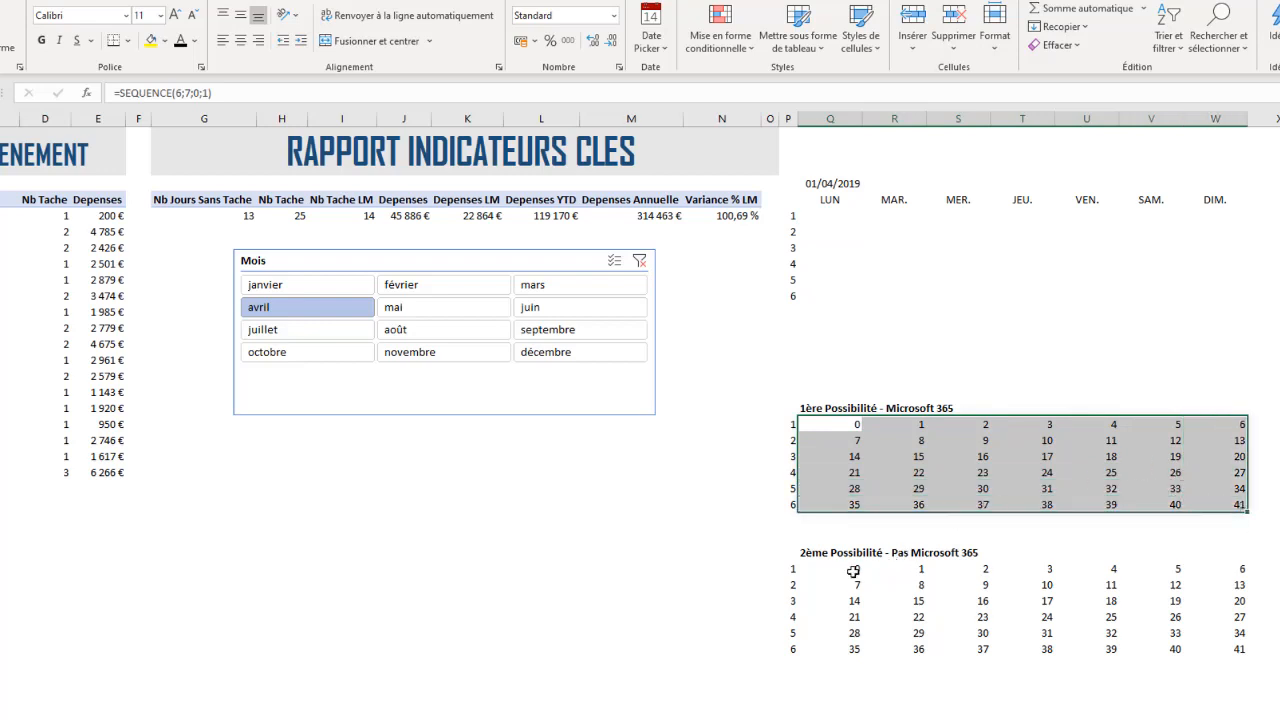
pyautogui.moveTo(854, 569); pyautogui.dragTo(1214, 648)
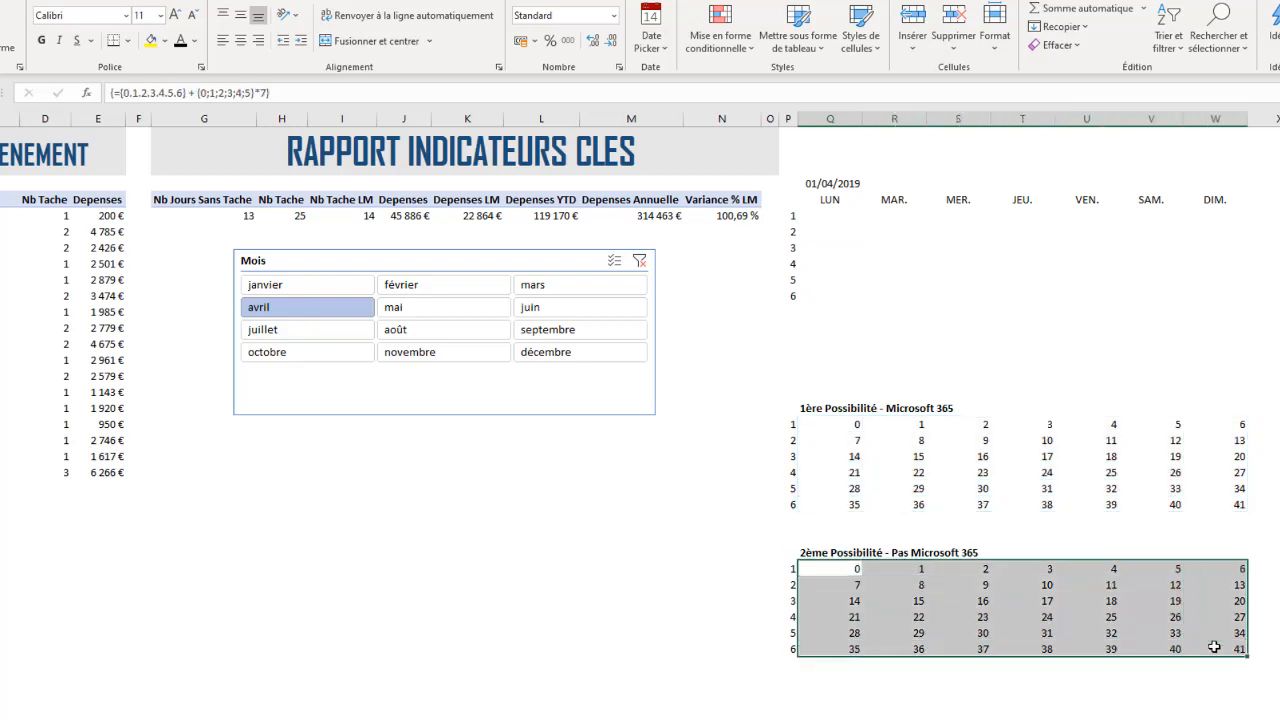
# - Copy the text of the SEQUENCE formula from Q17 without changing the cell
pyautogui.click(852, 424)
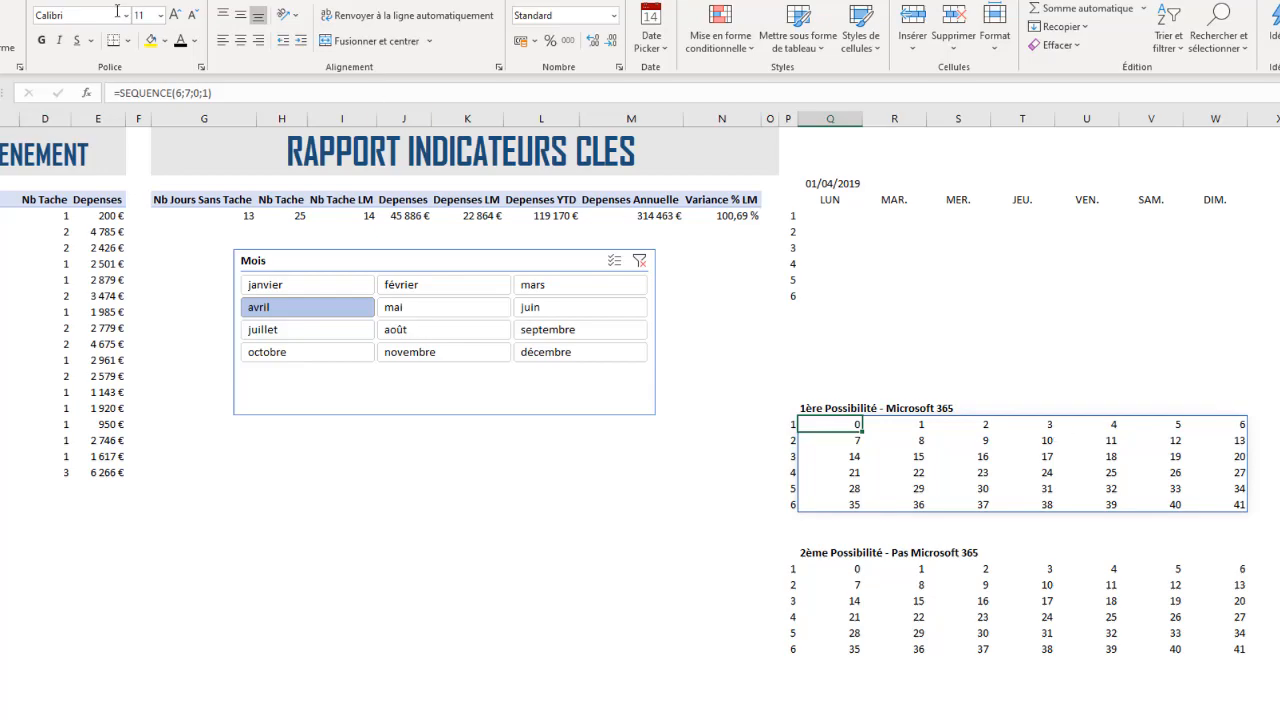
pyautogui.moveTo(238, 92); pyautogui.dragTo(4, 116)
pyautogui.hotkey('ctrl', 'c')
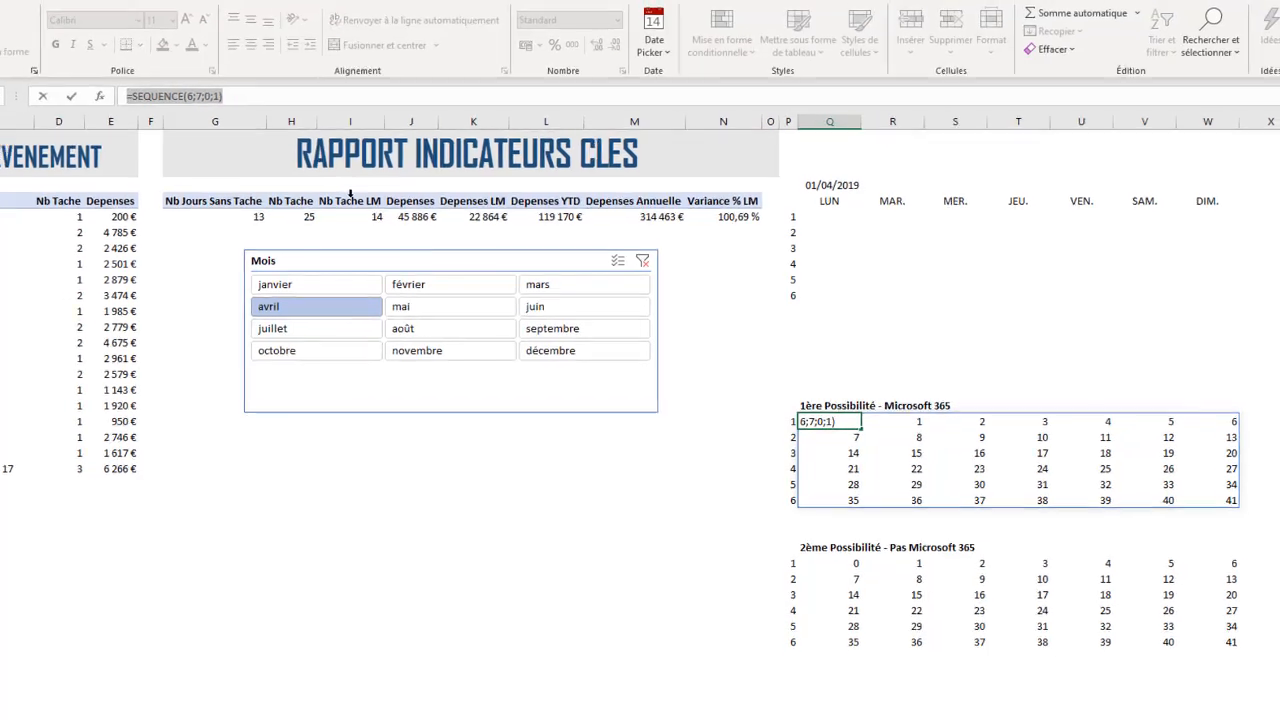
pyautogui.press('Escape')
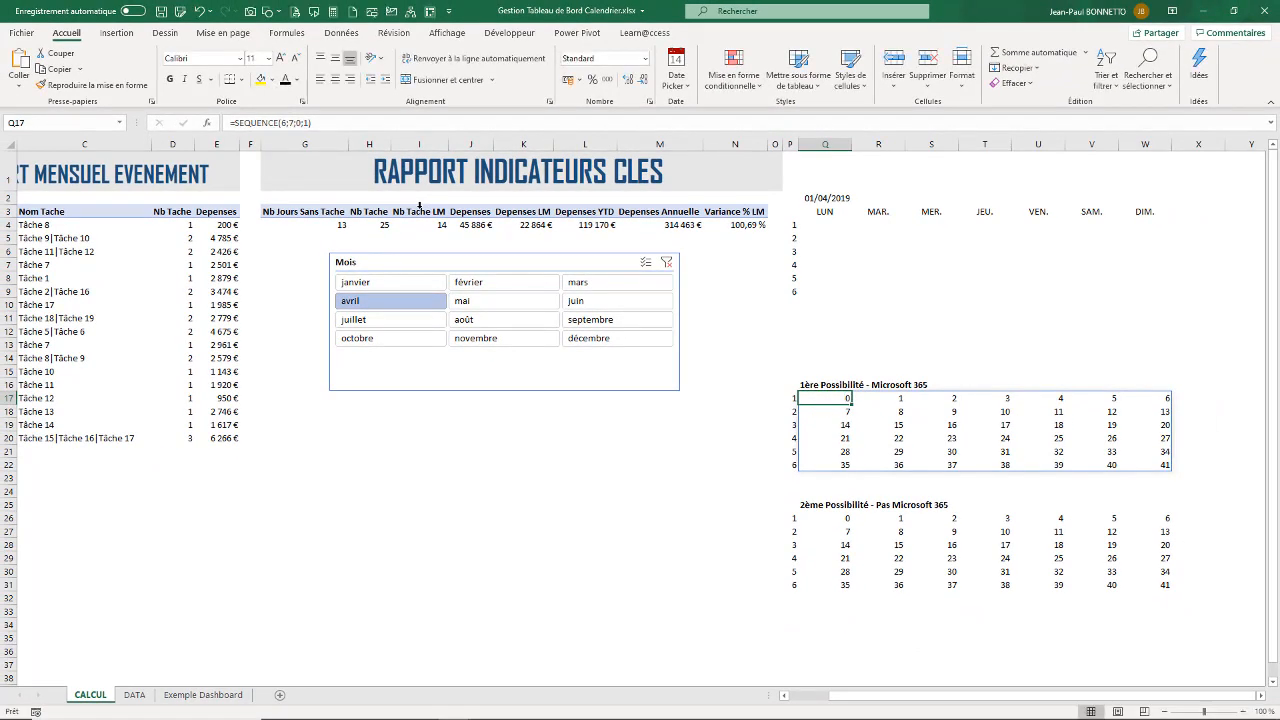
# - Define a workbook-level name Cacul_Sem_Jour that refers to the copied formula =SEQUENCE(6;7;0;1)
pyautogui.click(290, 34)
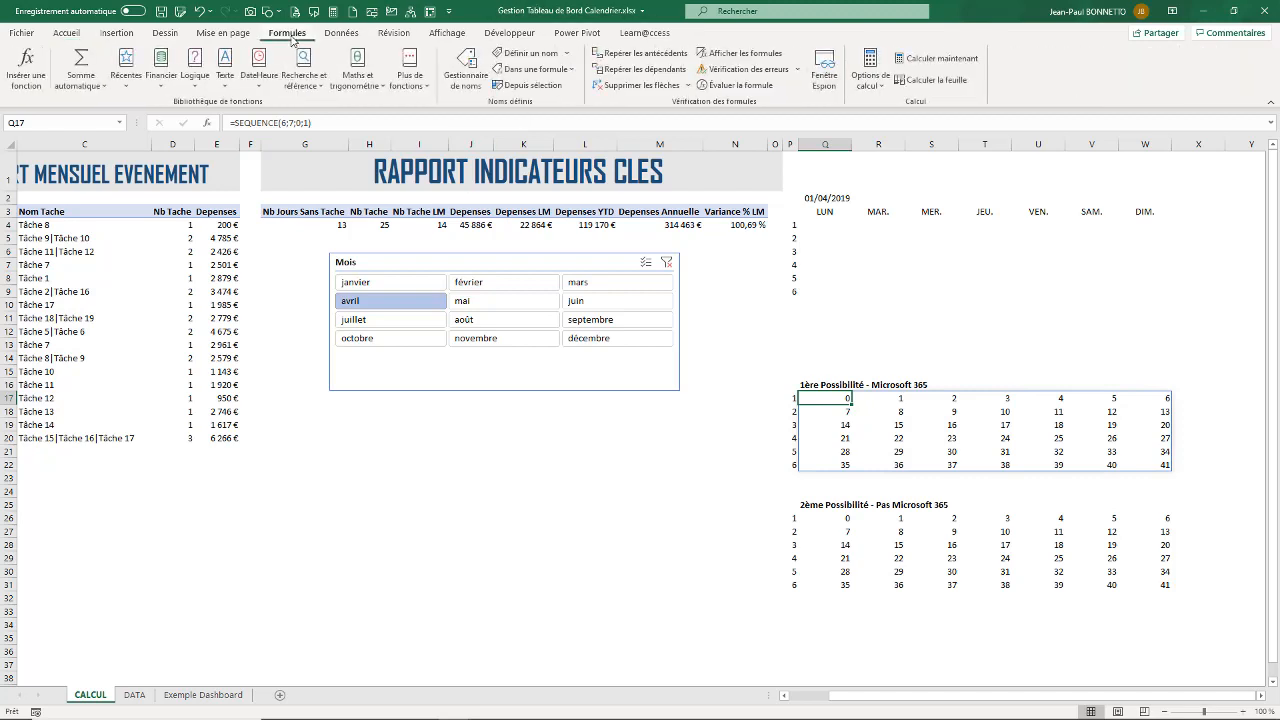
pyautogui.click(527, 54)
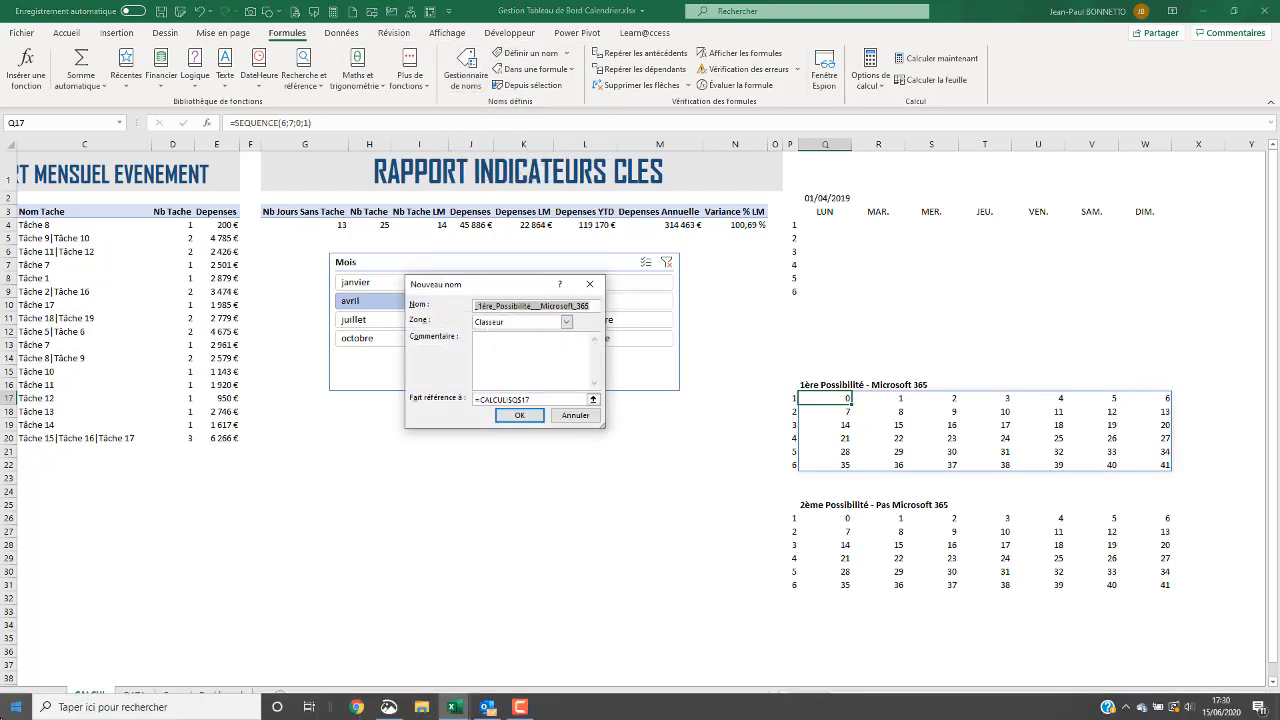
pyautogui.write('cul_Sem_Jour')
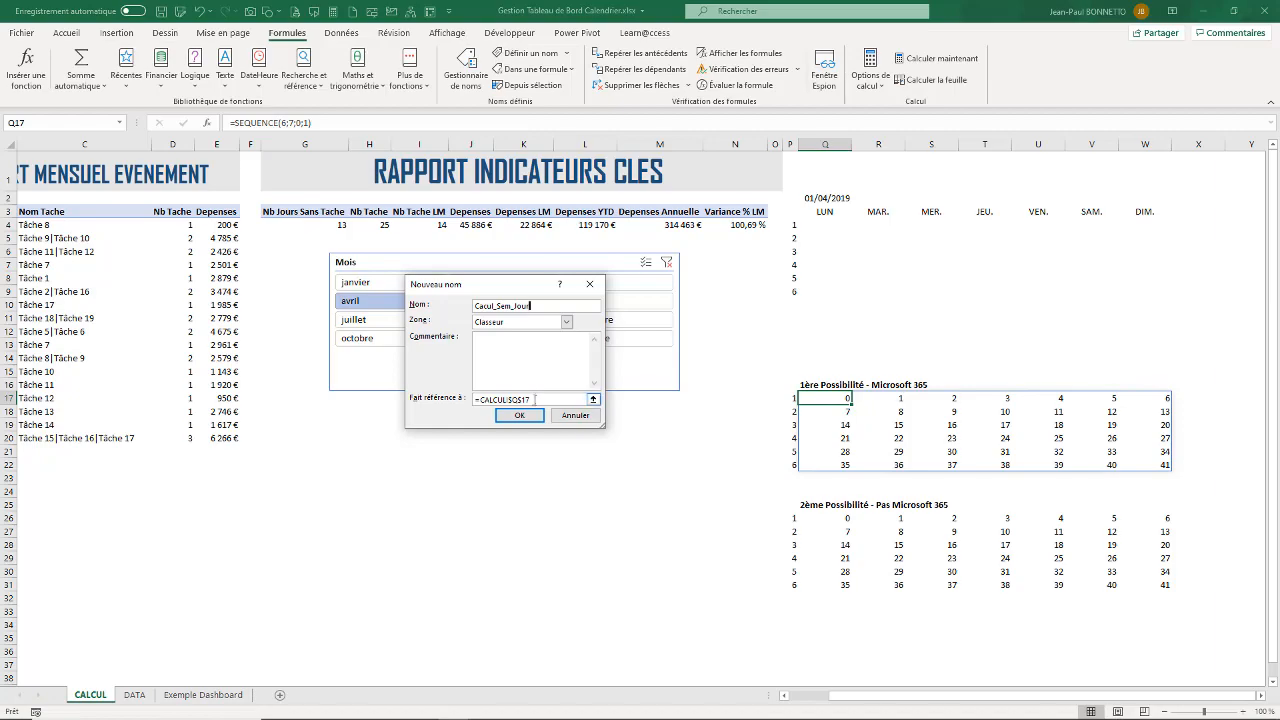
pyautogui.moveTo(538, 398); pyautogui.dragTo(422, 403)
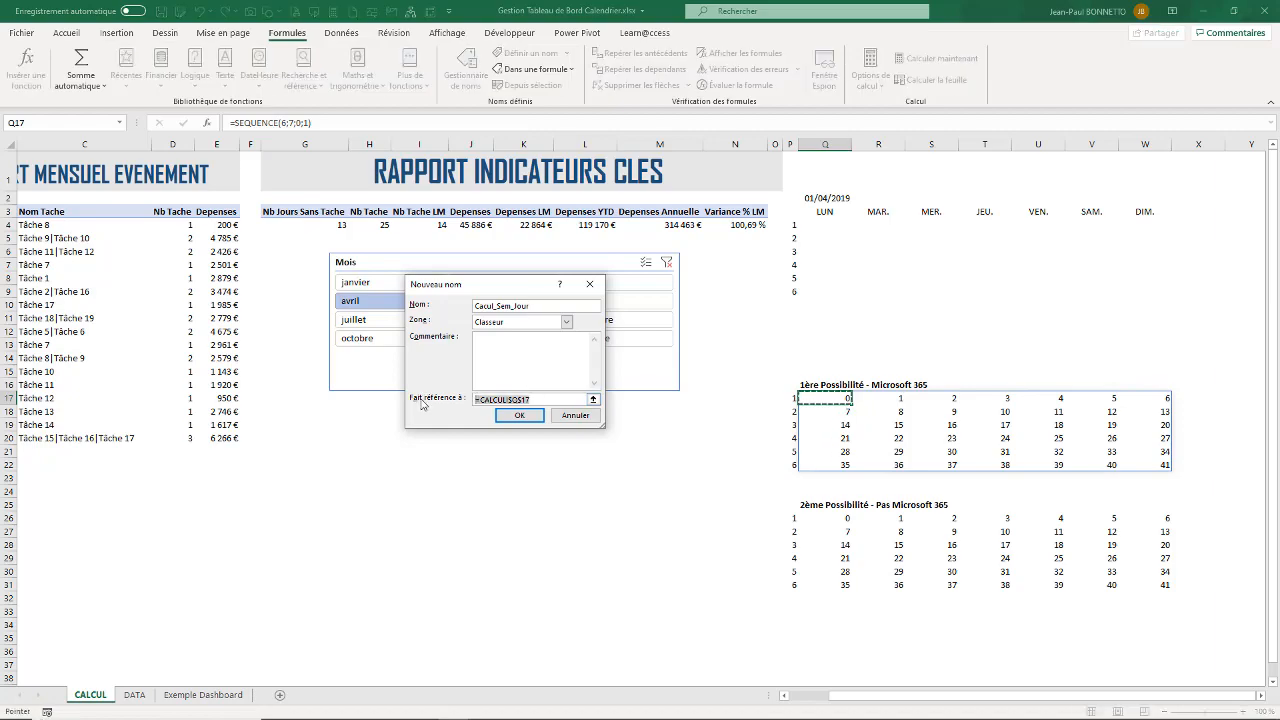
pyautogui.hotkey('ctrl', 'v')
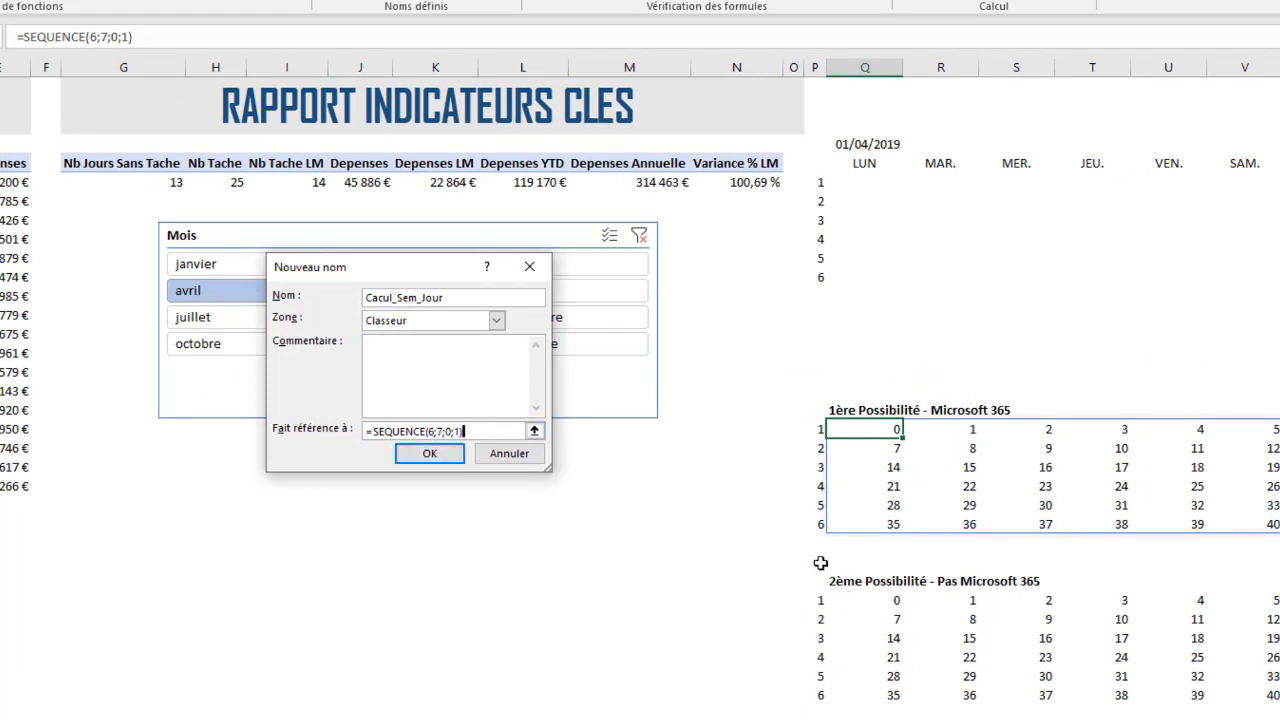
pyautogui.click(442, 454)
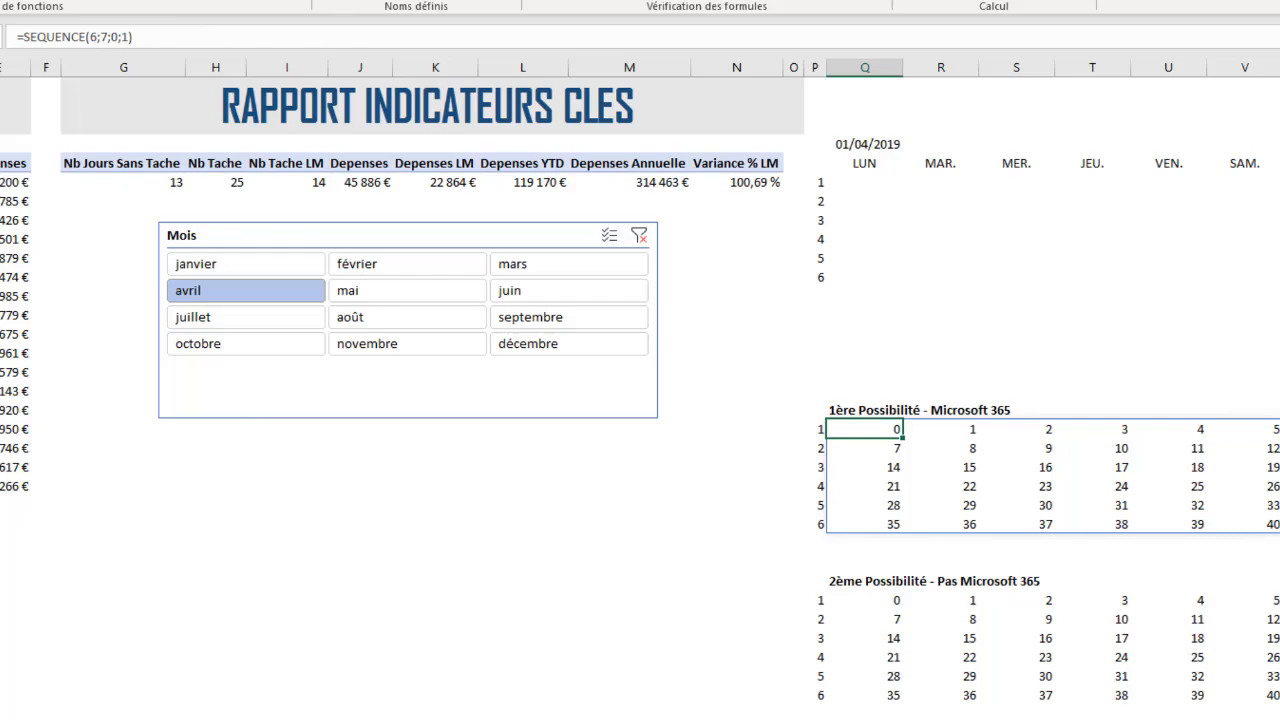
# - Review the workbook's defined names in the Name Manager and correct the SEQUENCE formula's name to Calcul_Sem_Jour
pyautogui.hotkey('ctrl', 'F3')
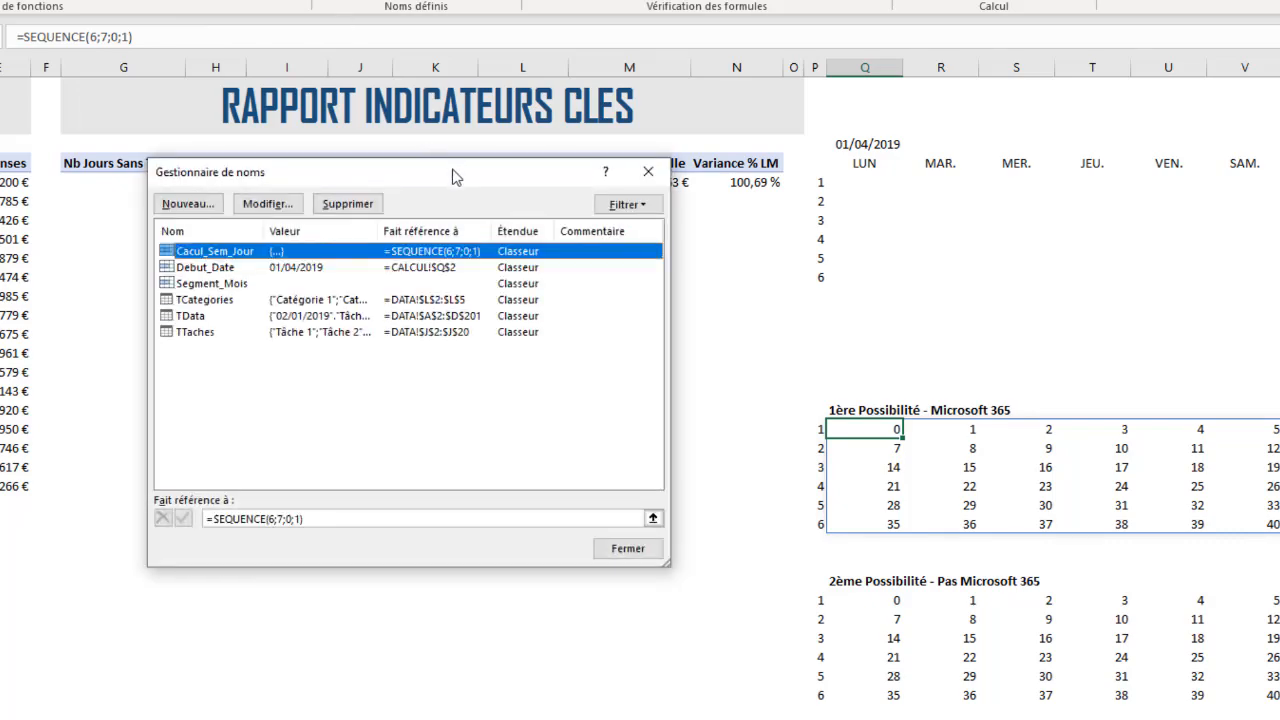
pyautogui.moveTo(454, 172); pyautogui.dragTo(340, 174)
pyautogui.click(95, 261)
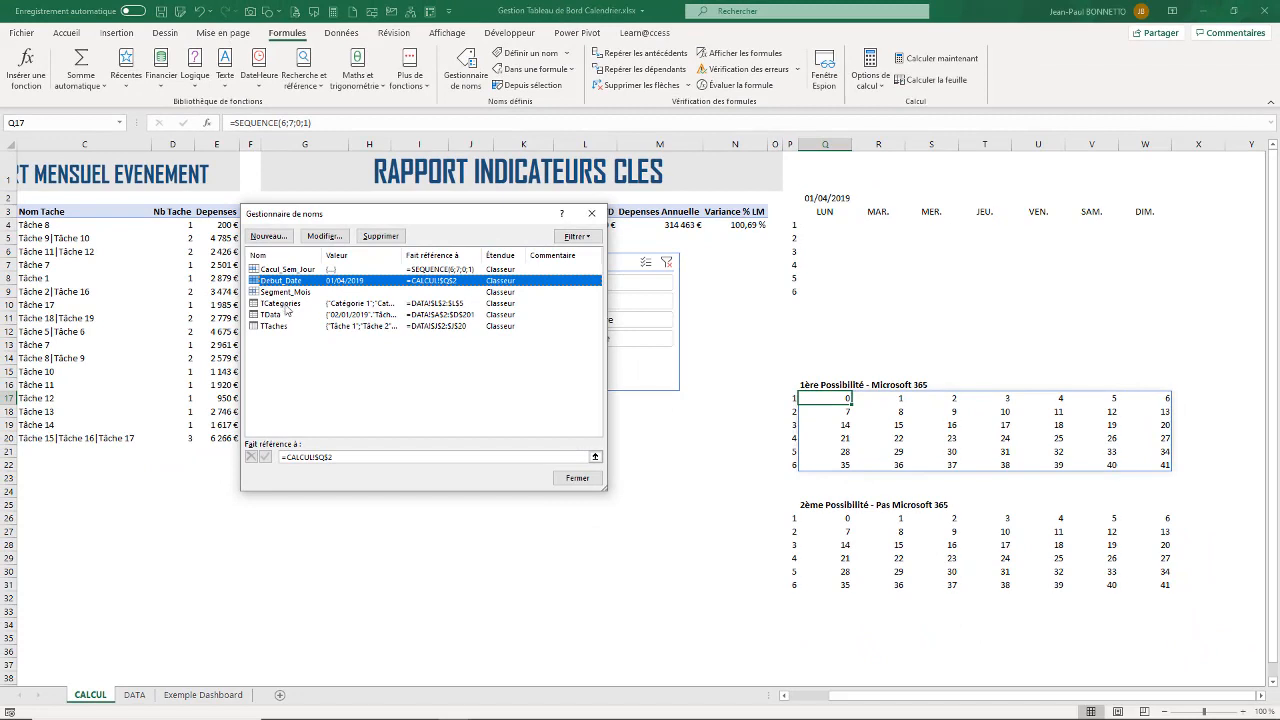
pyautogui.click(286, 304)
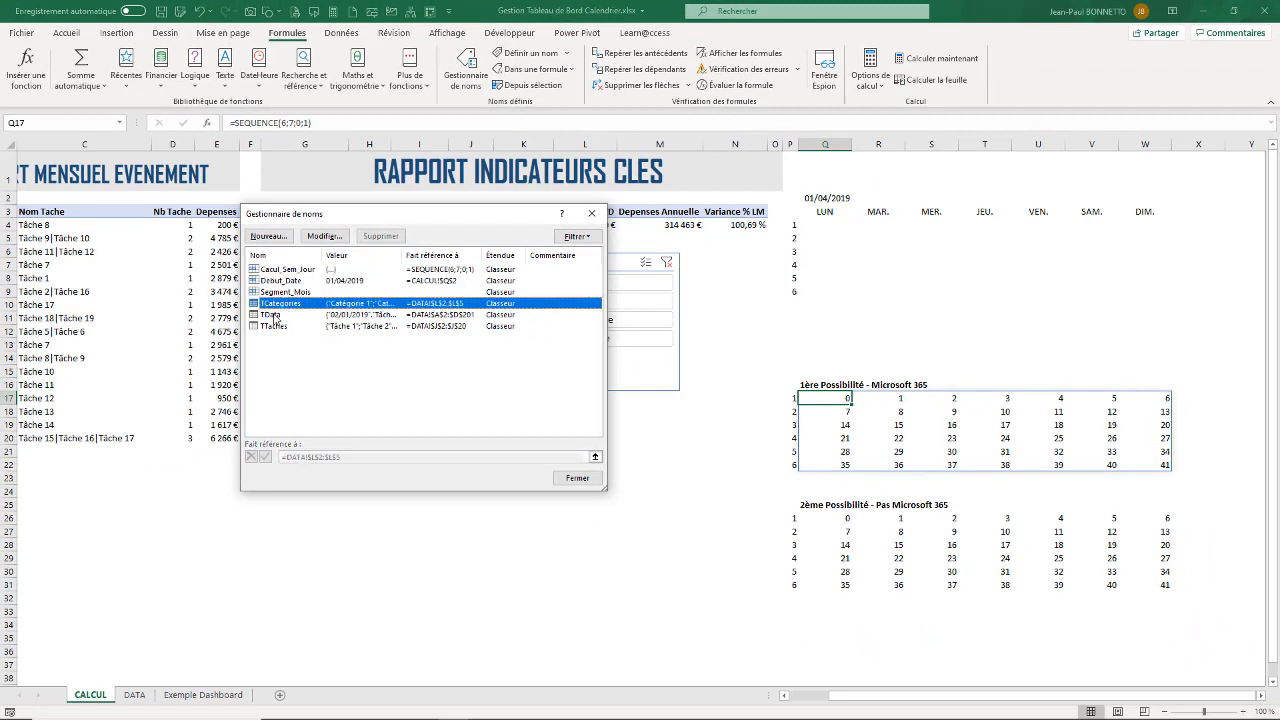
pyautogui.click(280, 326)
pyautogui.click(285, 292)
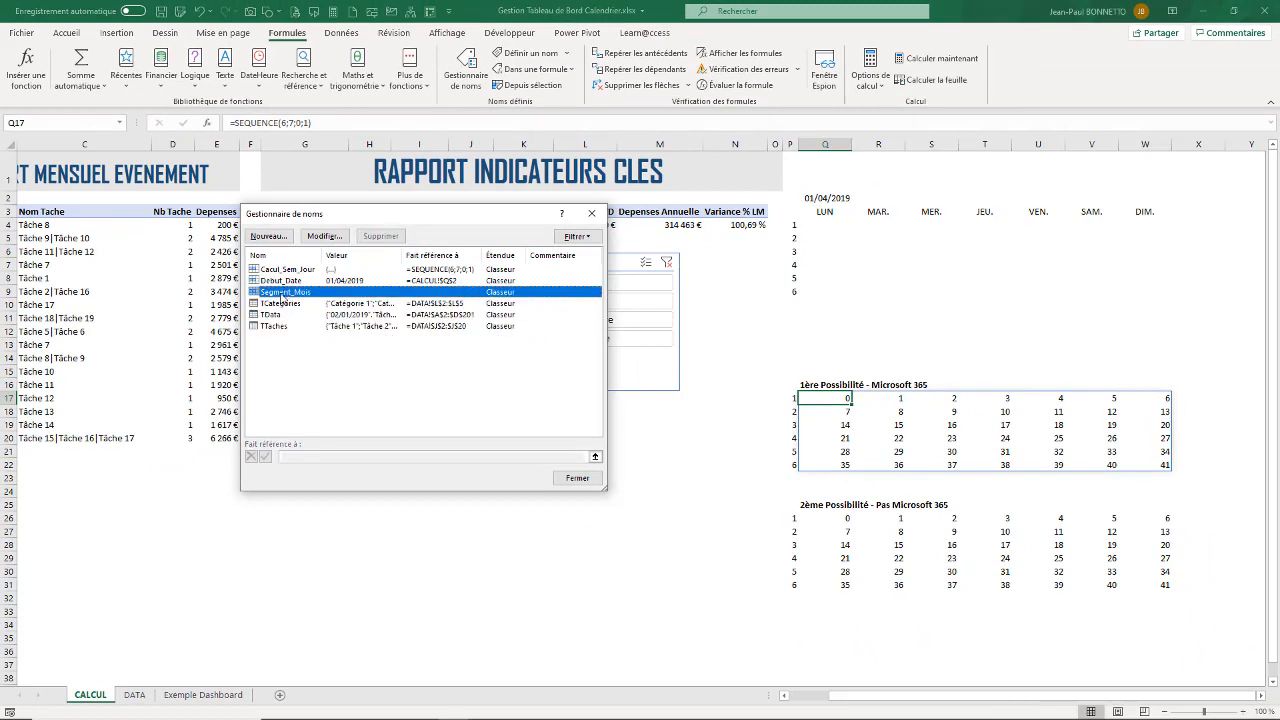
pyautogui.click(290, 270)
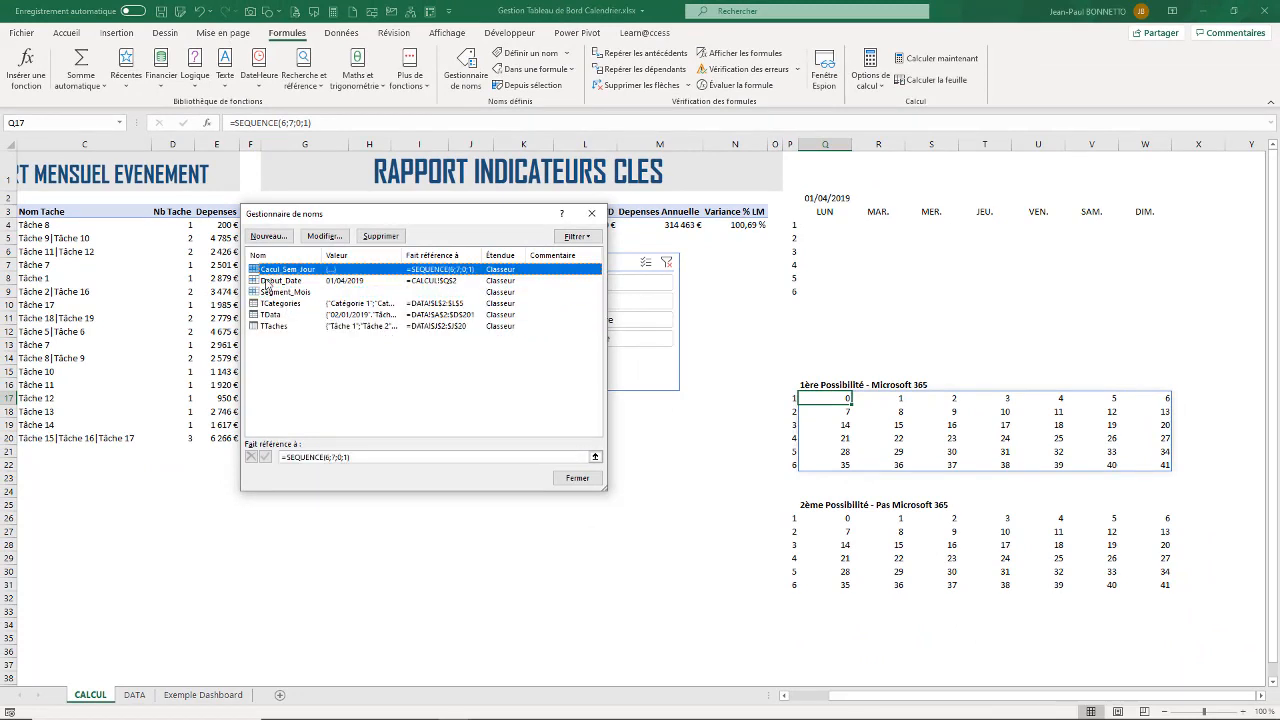
pyautogui.click(323, 236)
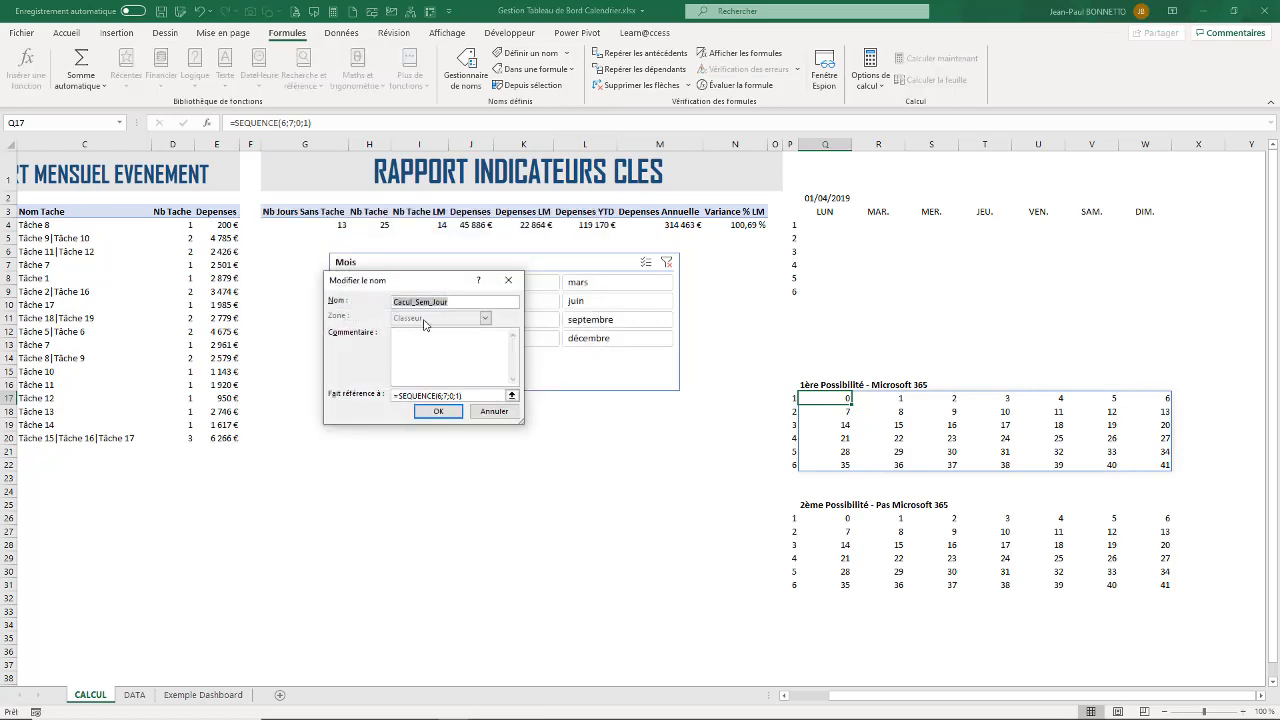
pyautogui.click(401, 301)
pyautogui.click(438, 411)
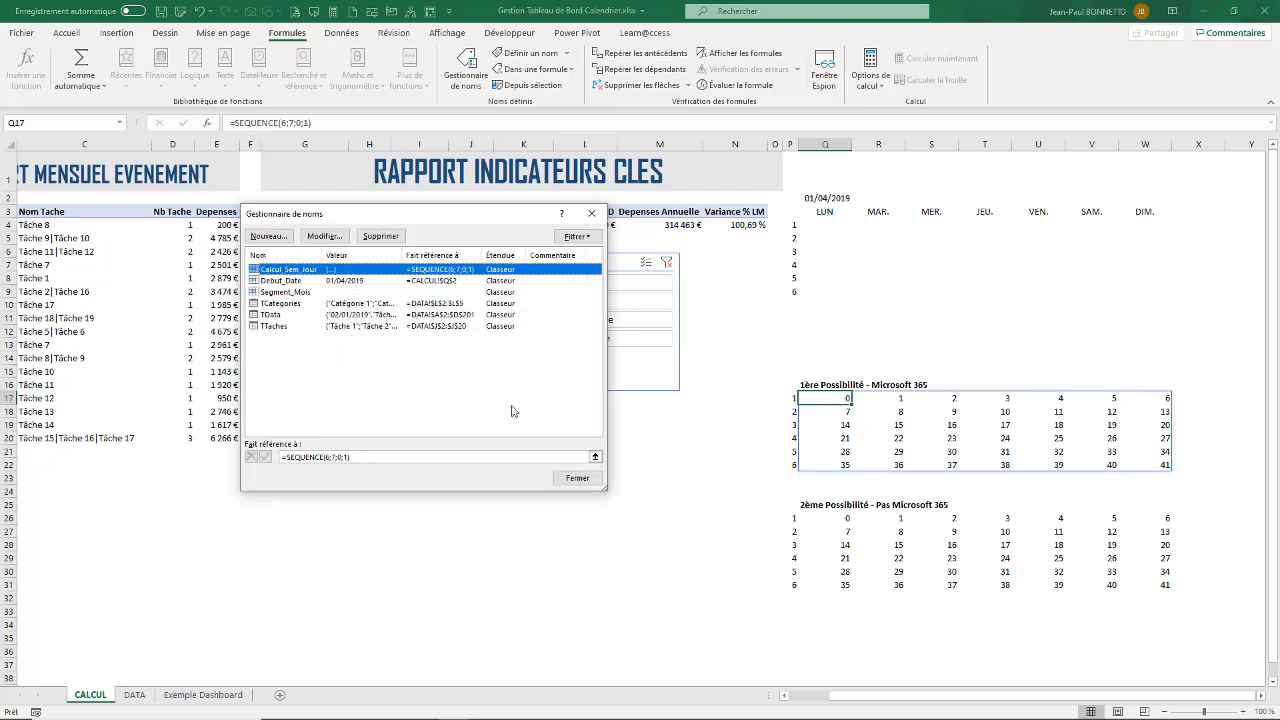
pyautogui.click(577, 478)
# - Examine the empty calendar range Q4:W9 and the start-date formula in Q2
pyautogui.click(841, 229)
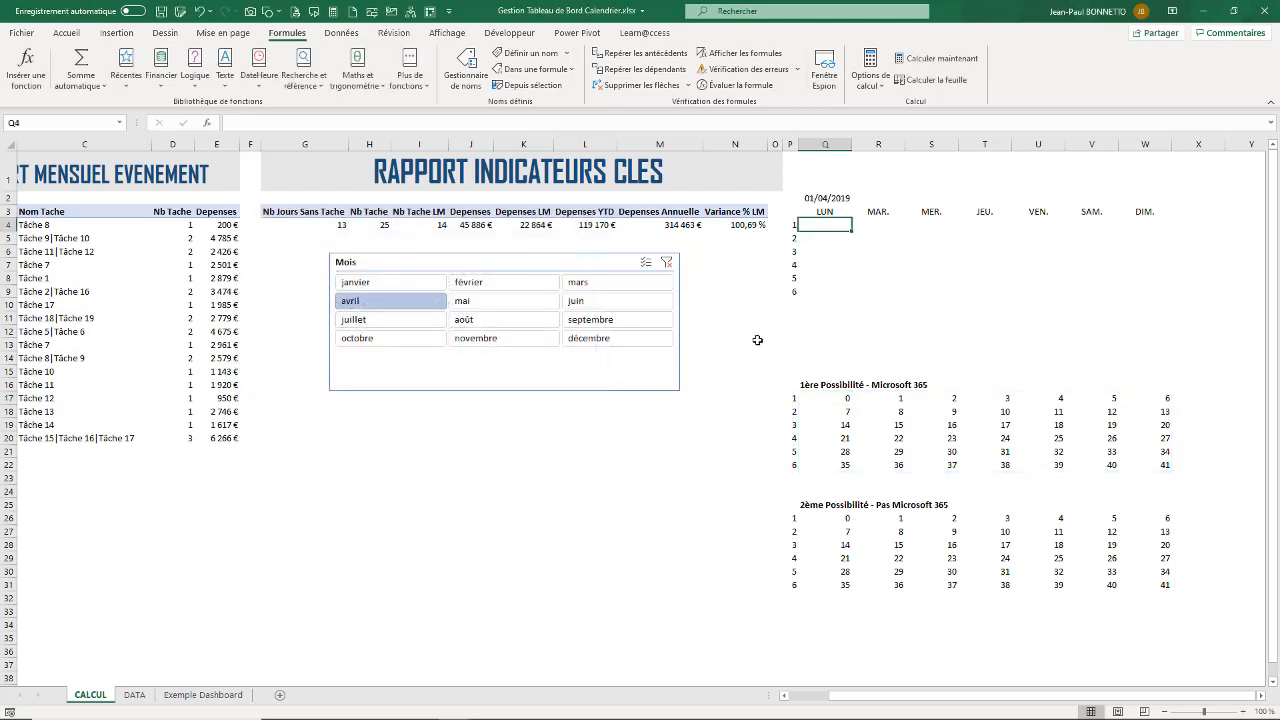
pyautogui.moveTo(952, 229); pyautogui.dragTo(1160, 292)
pyautogui.click(737, 438)
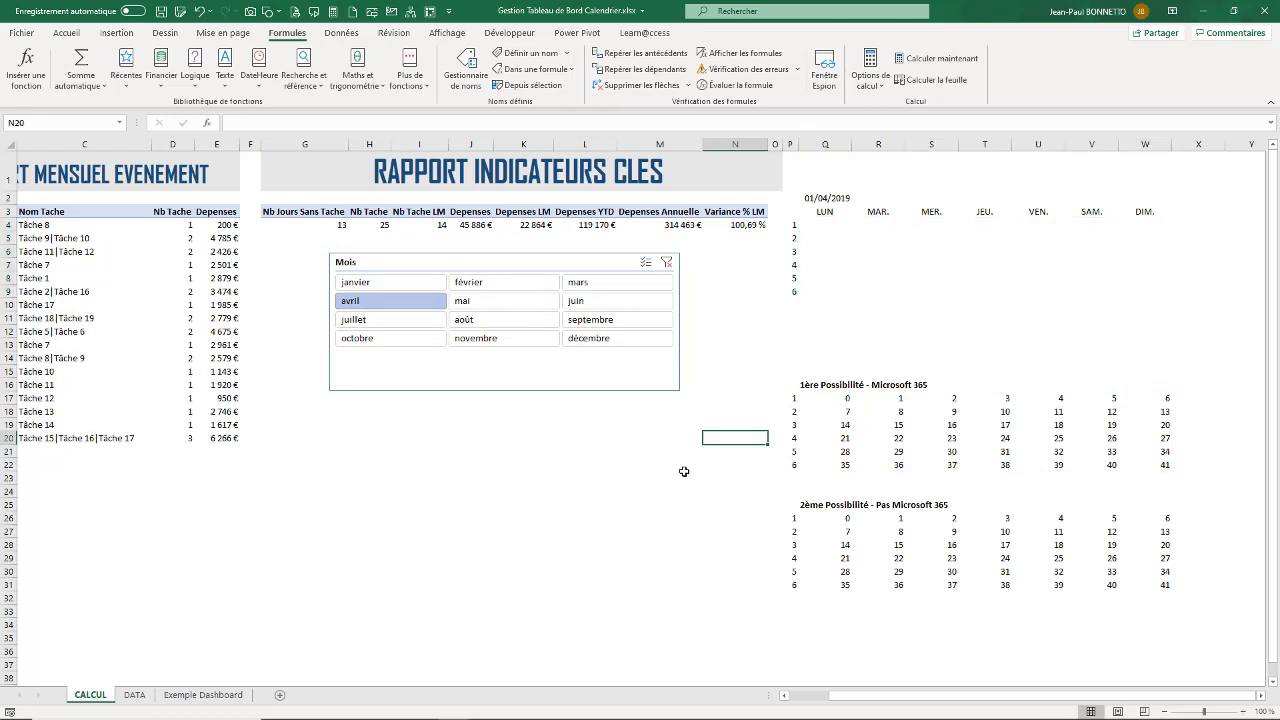
pyautogui.click(839, 234)
pyautogui.click(836, 226)
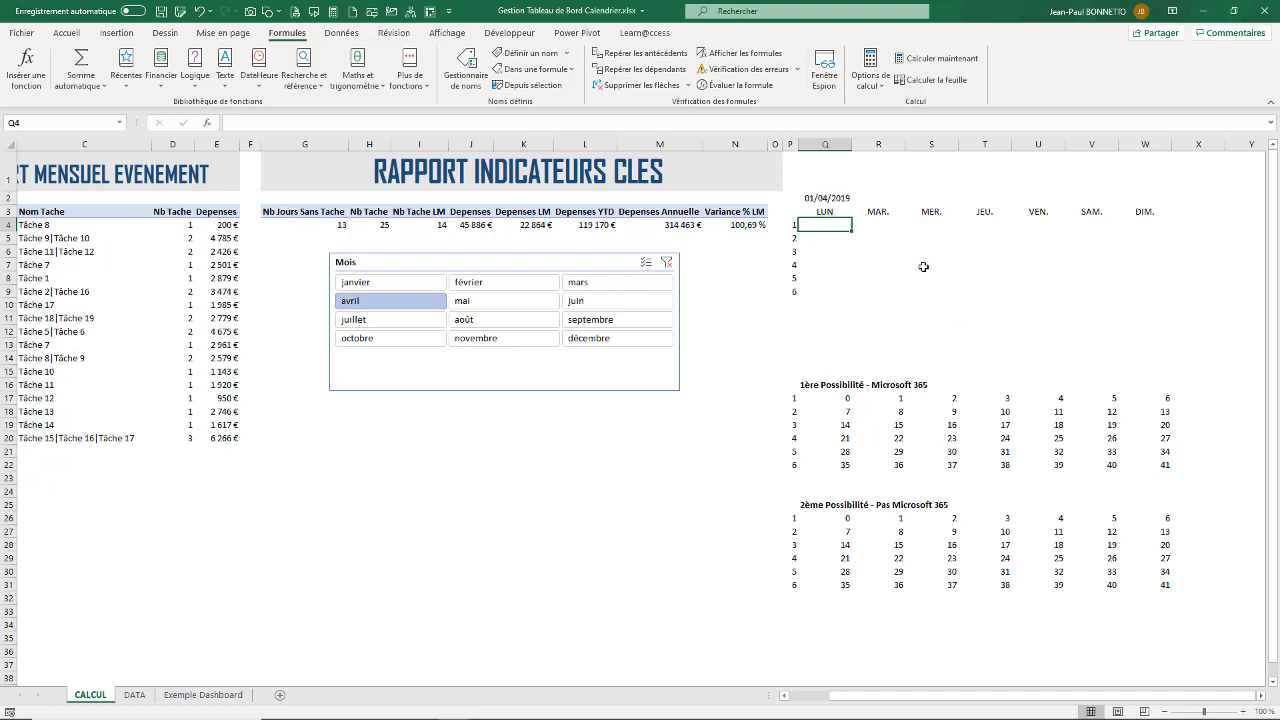
pyautogui.click(823, 195)
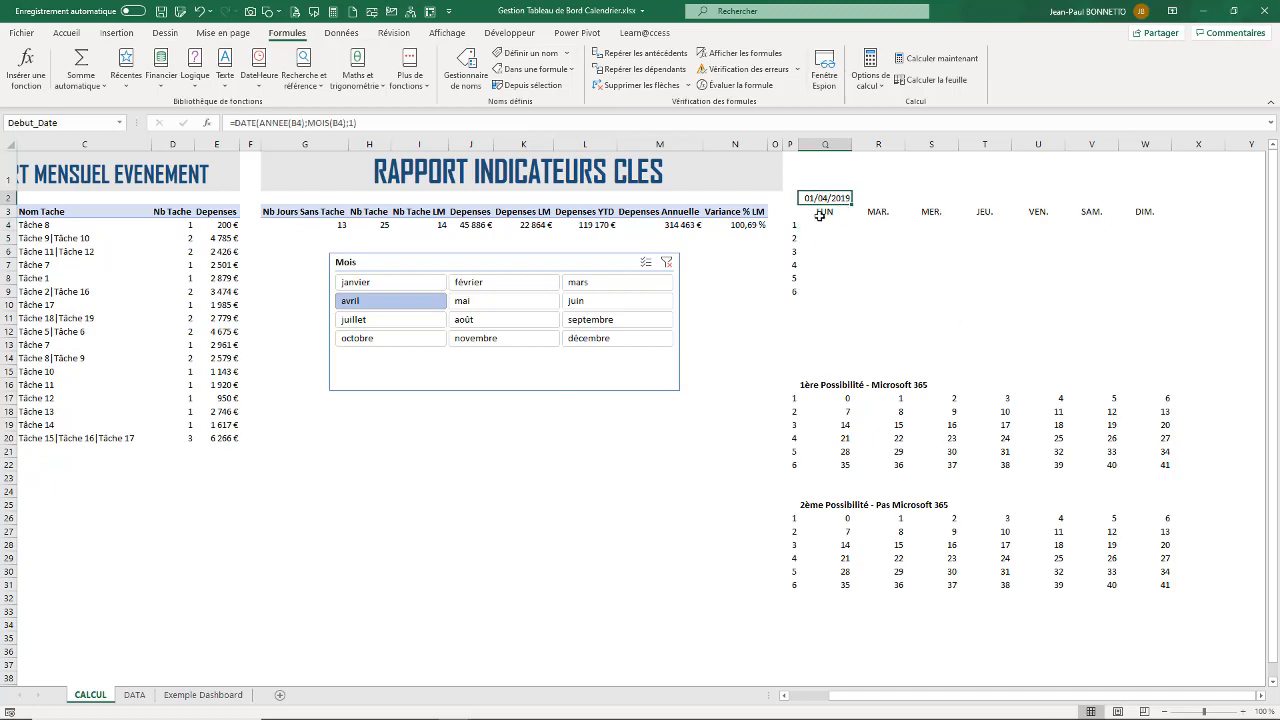
# - Examine the weekday headers in Q3:W3 against the start date in Q2 and the empty calendar range Q4:W9
pyautogui.moveTo(814, 224); pyautogui.dragTo(1133, 290)
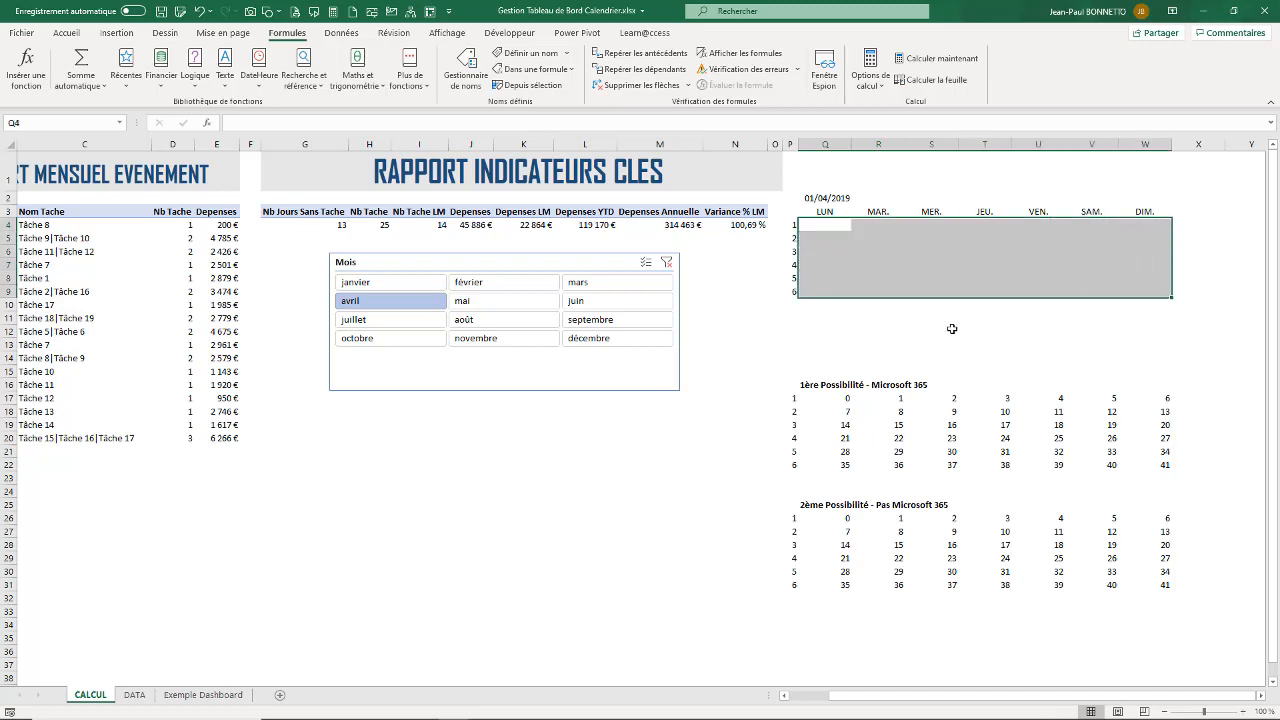
pyautogui.click(831, 199)
pyautogui.click(830, 225)
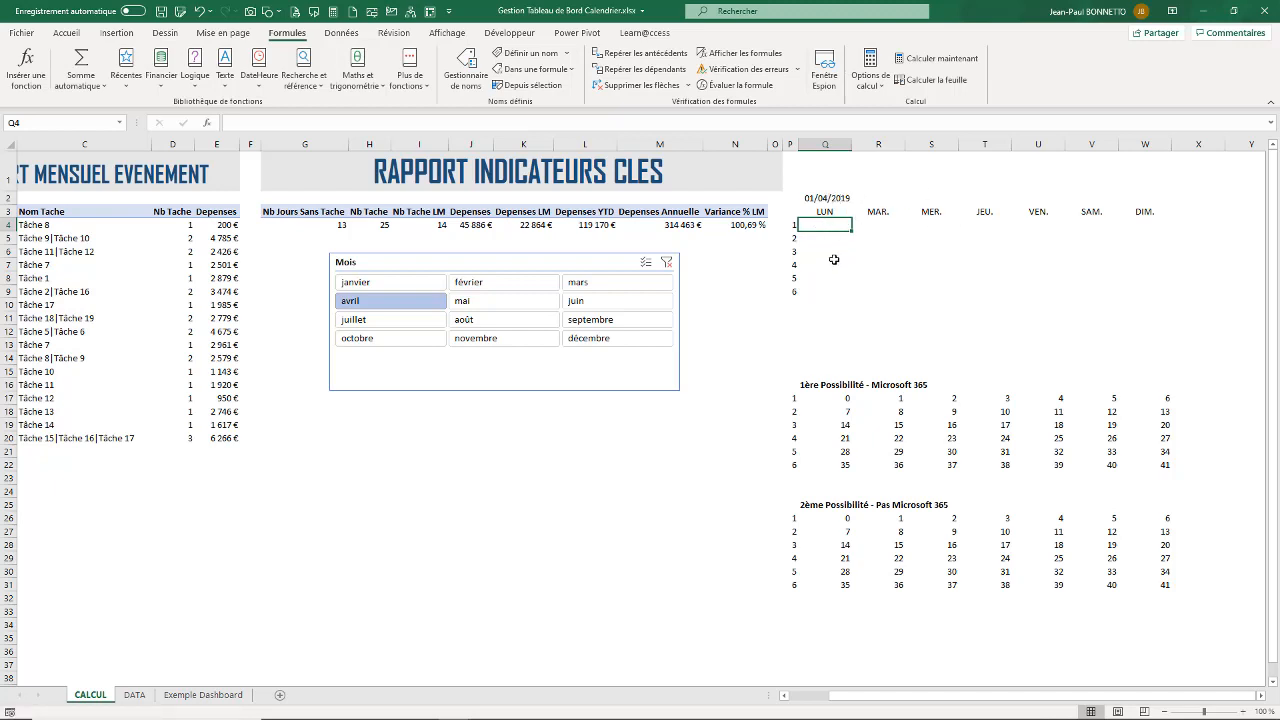
pyautogui.click(825, 212)
pyautogui.click(1038, 211)
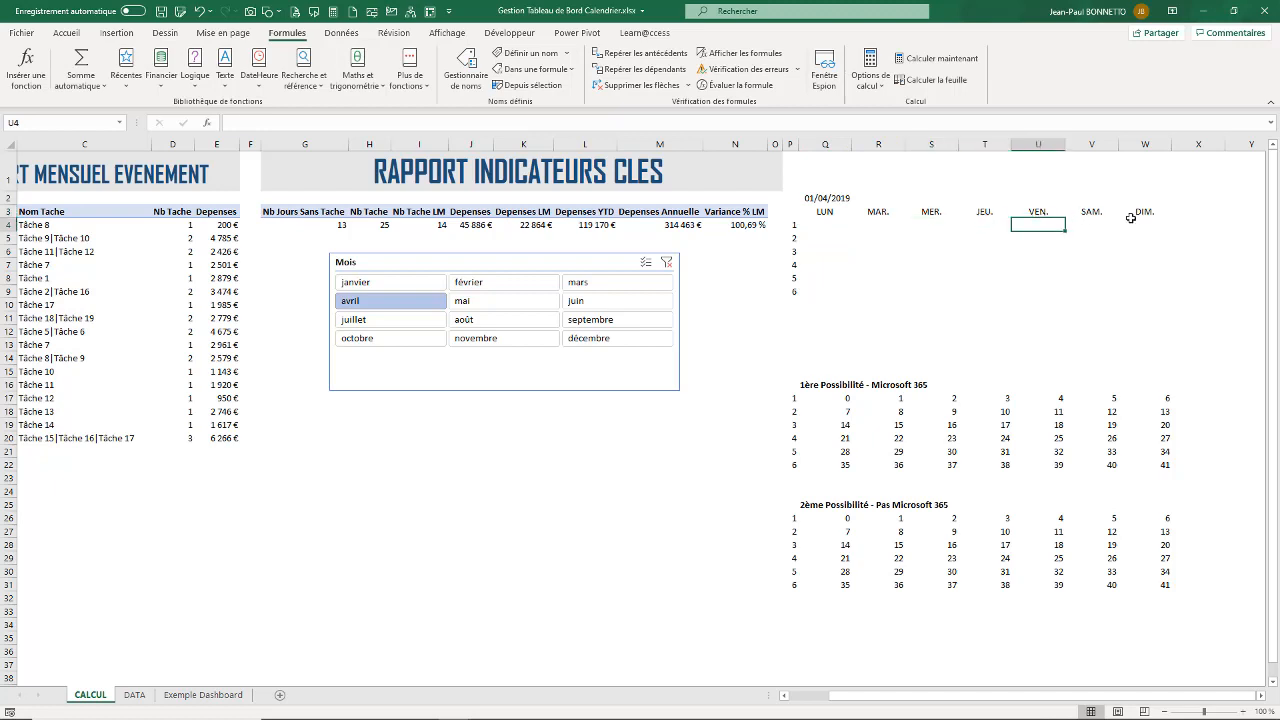
pyautogui.click(1143, 211)
pyautogui.click(985, 211)
pyautogui.click(825, 211)
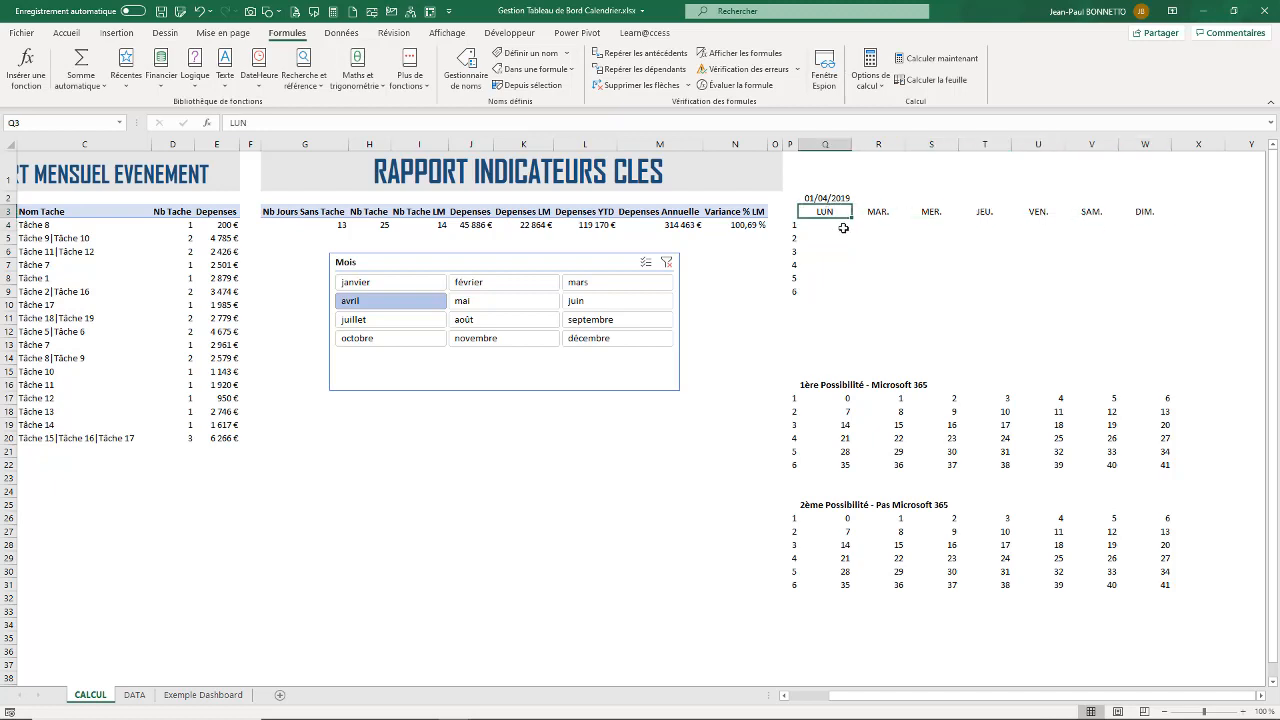
pyautogui.click(826, 227)
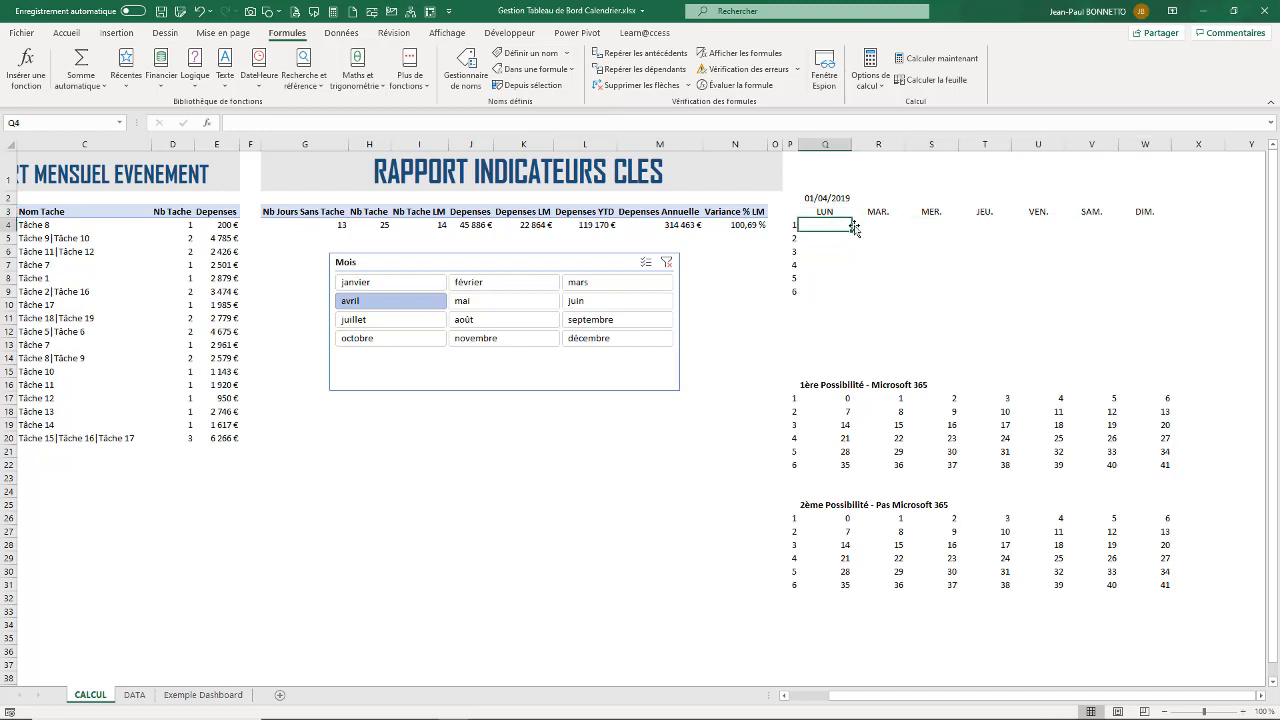
pyautogui.click(872, 211)
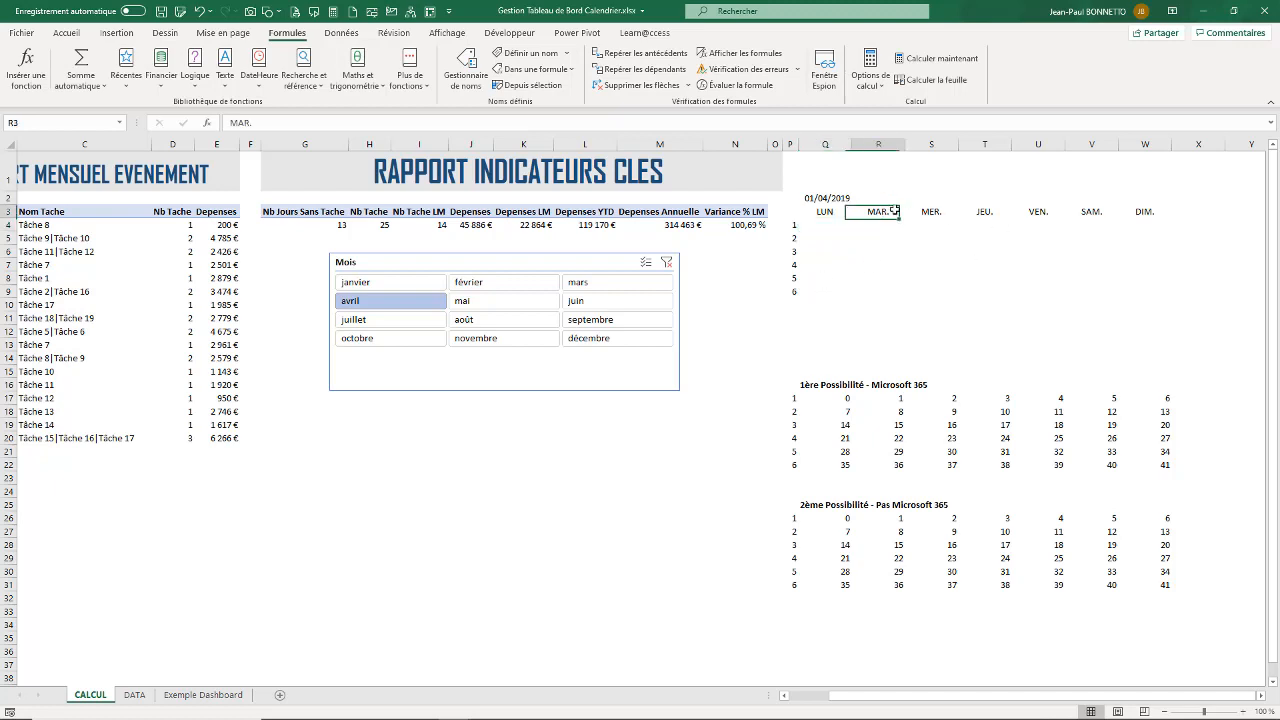
pyautogui.click(968, 211)
pyautogui.click(1030, 198)
pyautogui.click(826, 209)
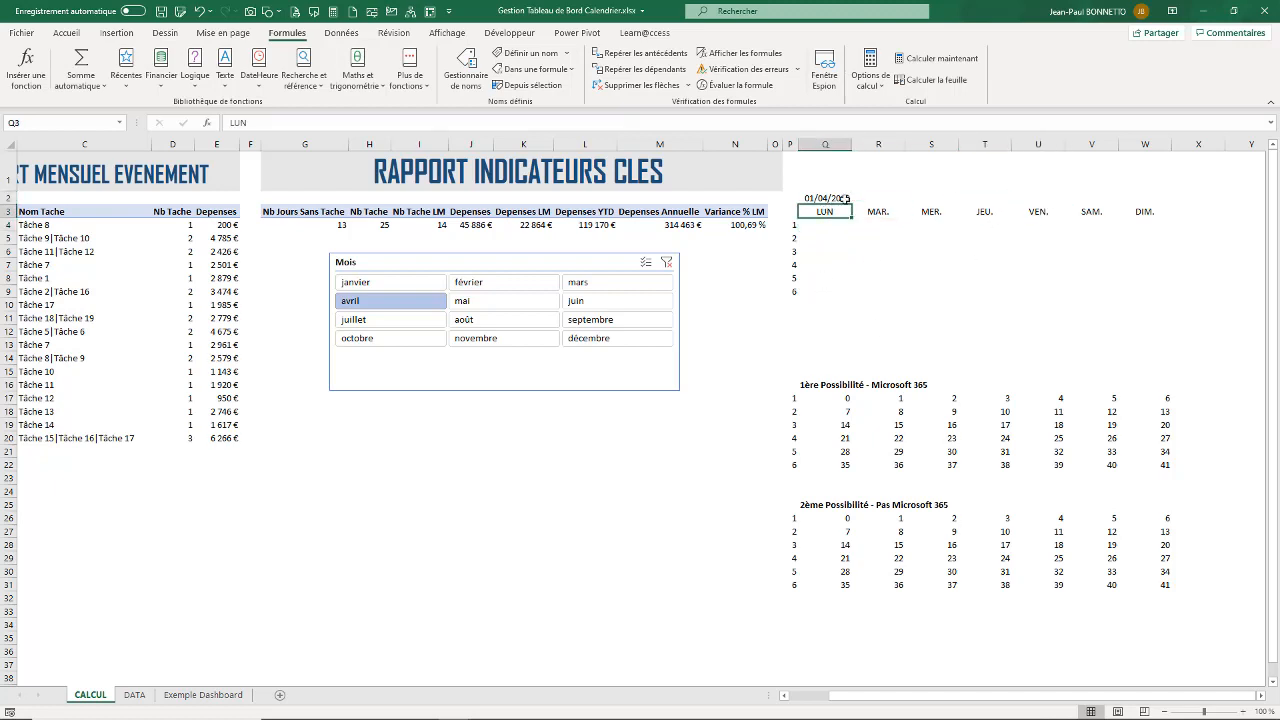
pyautogui.click(838, 198)
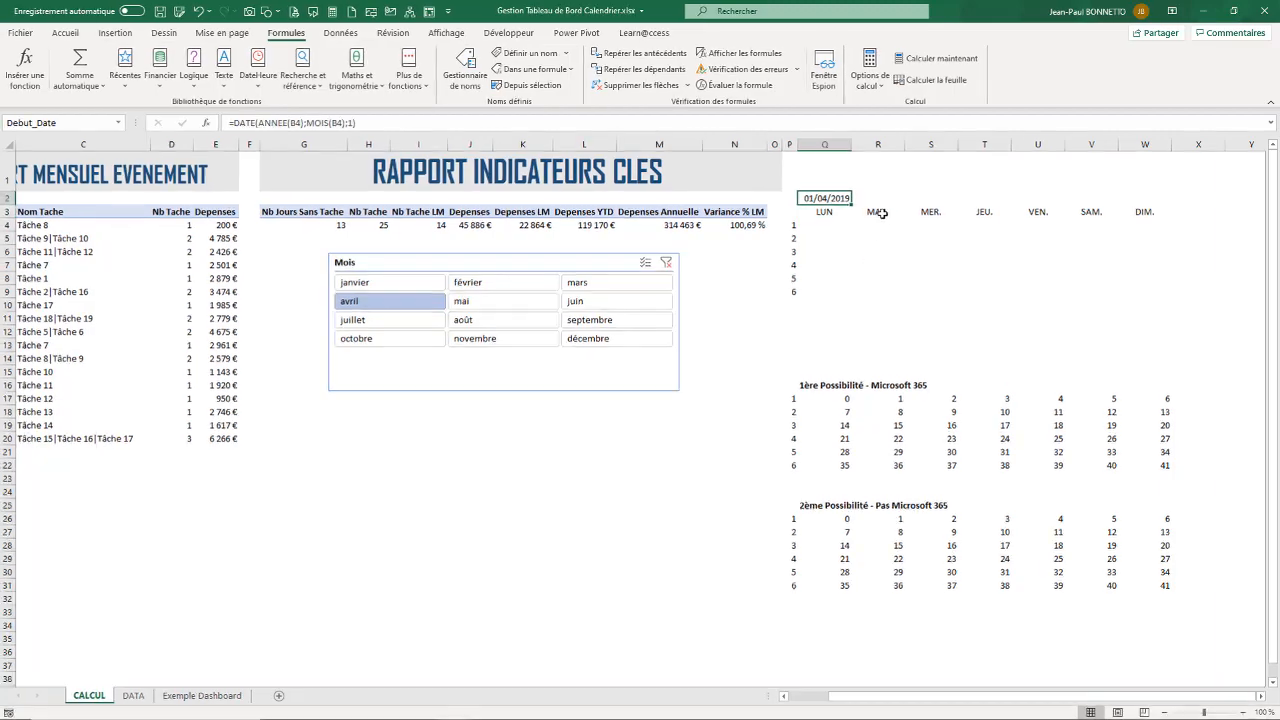
# - Show the start date's full weekday name in R2 with the formula =TEXTE(Debut_Date;"jjjj")
pyautogui.click(880, 199)
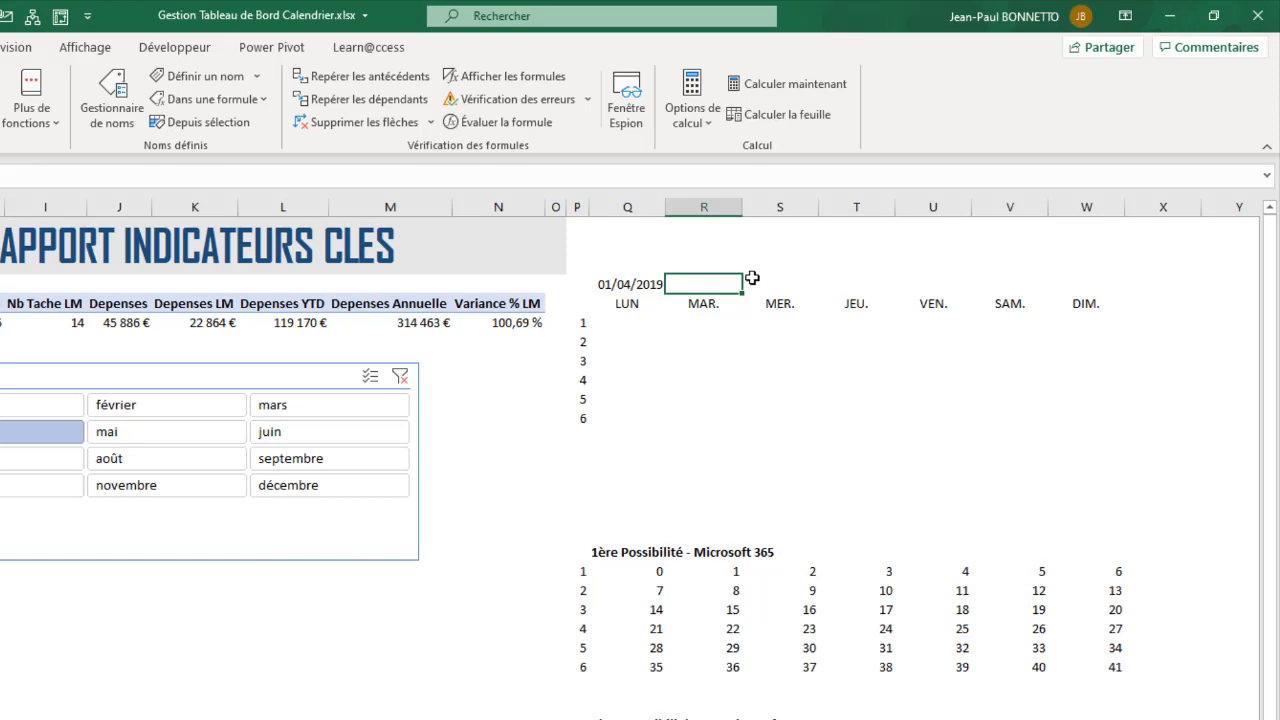
pyautogui.moveTo(728, 284); pyautogui.dragTo(786, 272)
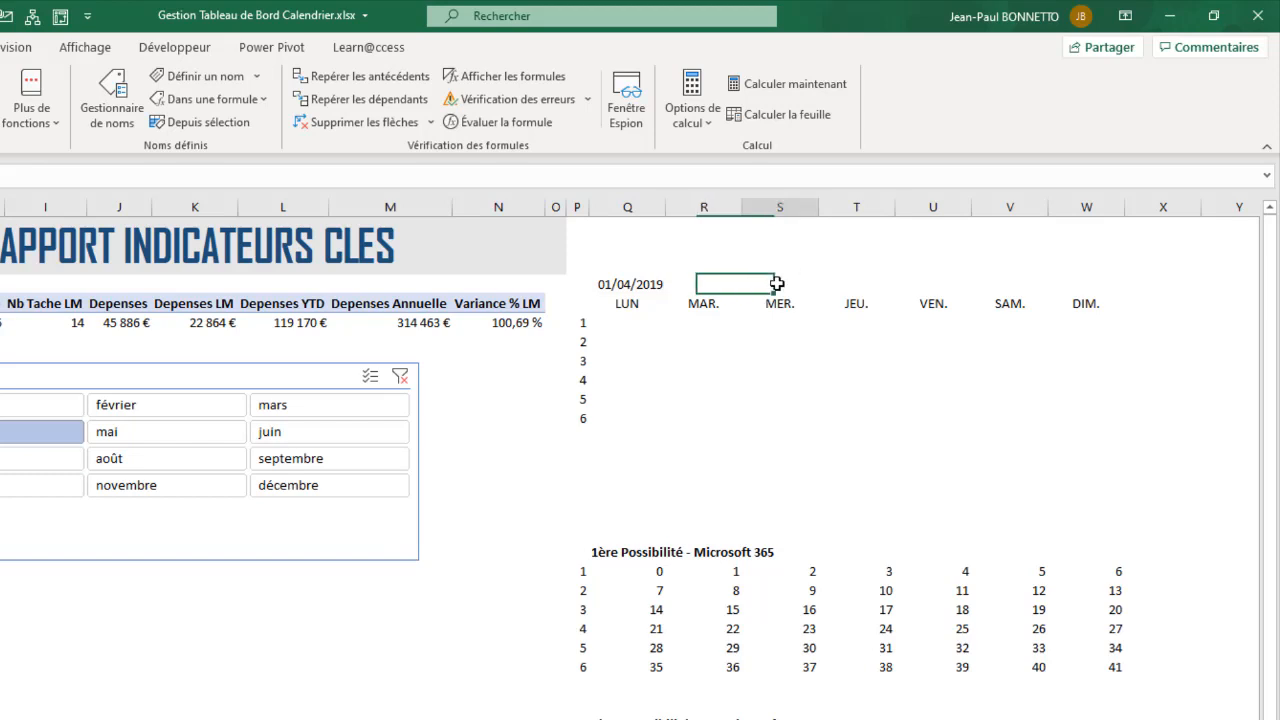
pyautogui.click(702, 280)
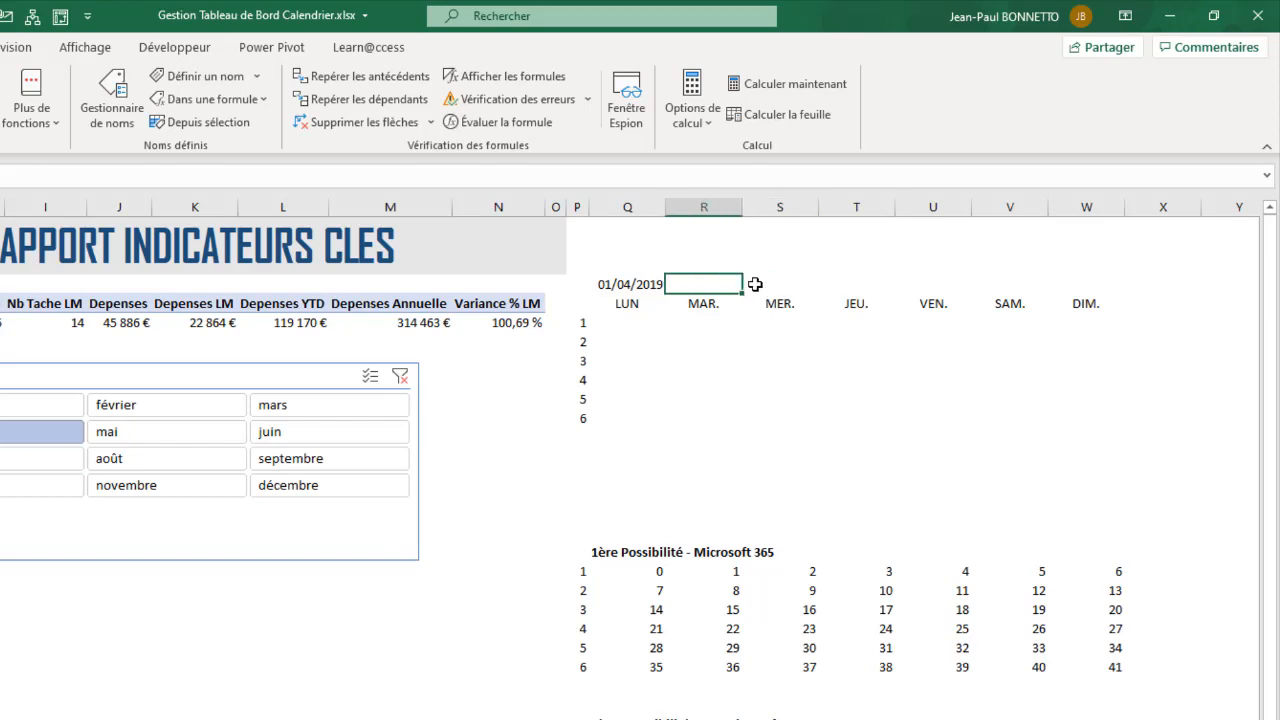
pyautogui.click(612, 285)
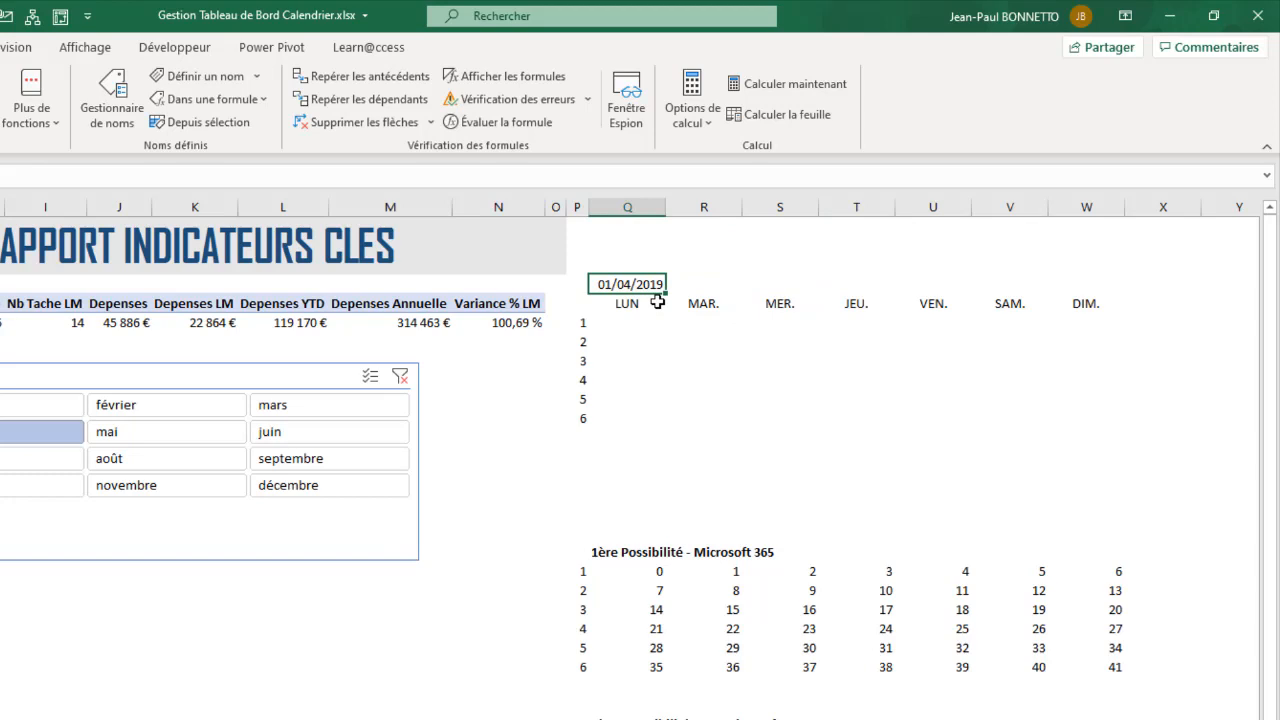
pyautogui.click(736, 280)
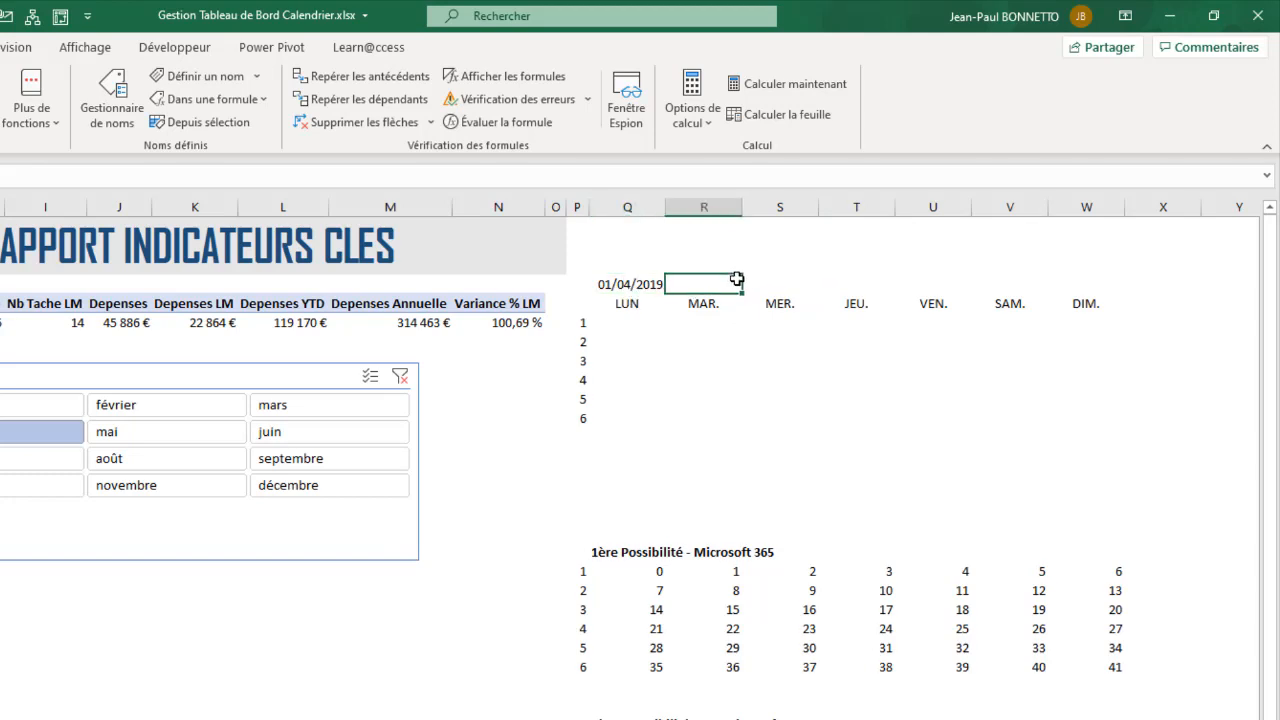
pyautogui.write('=')
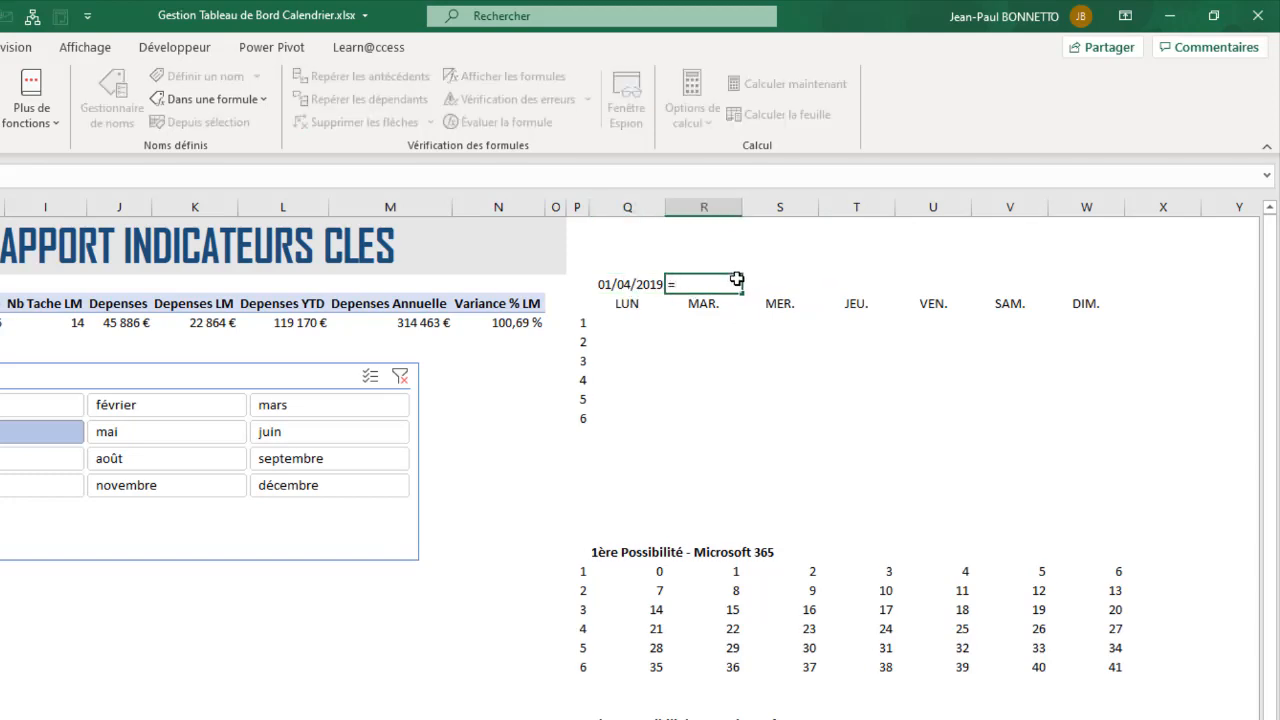
pyautogui.write('texte(')
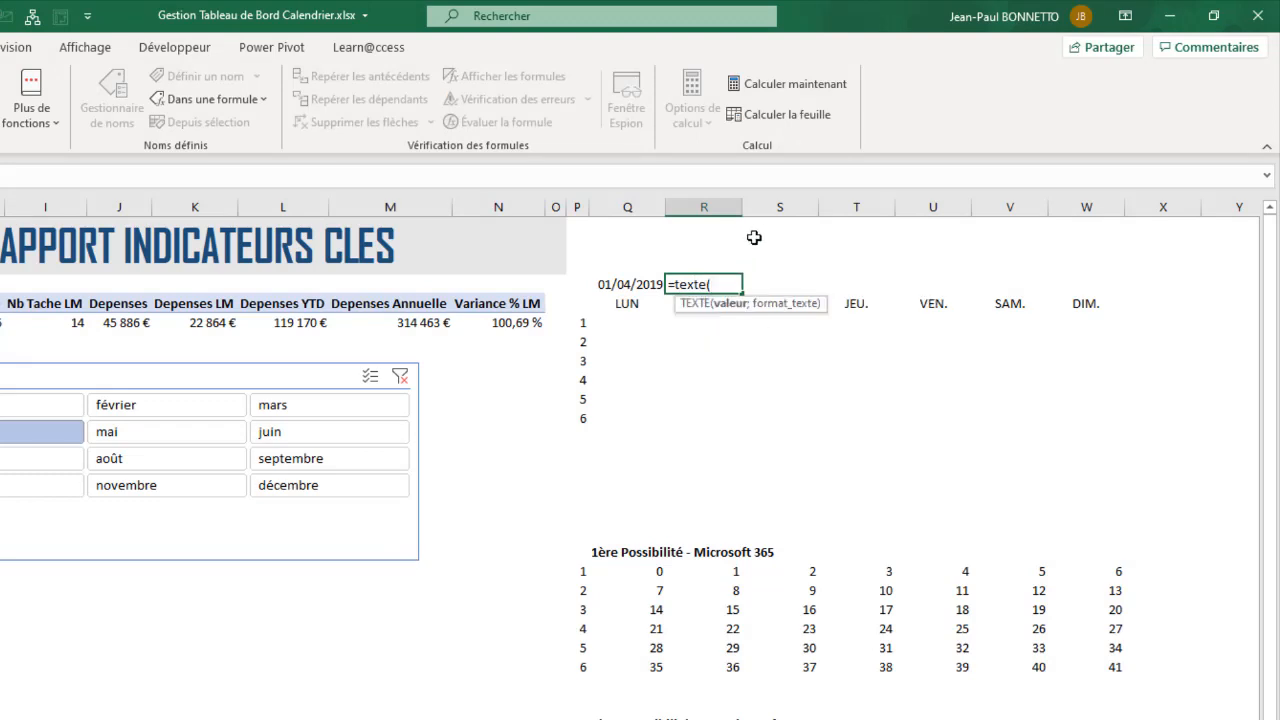
pyautogui.click(635, 284)
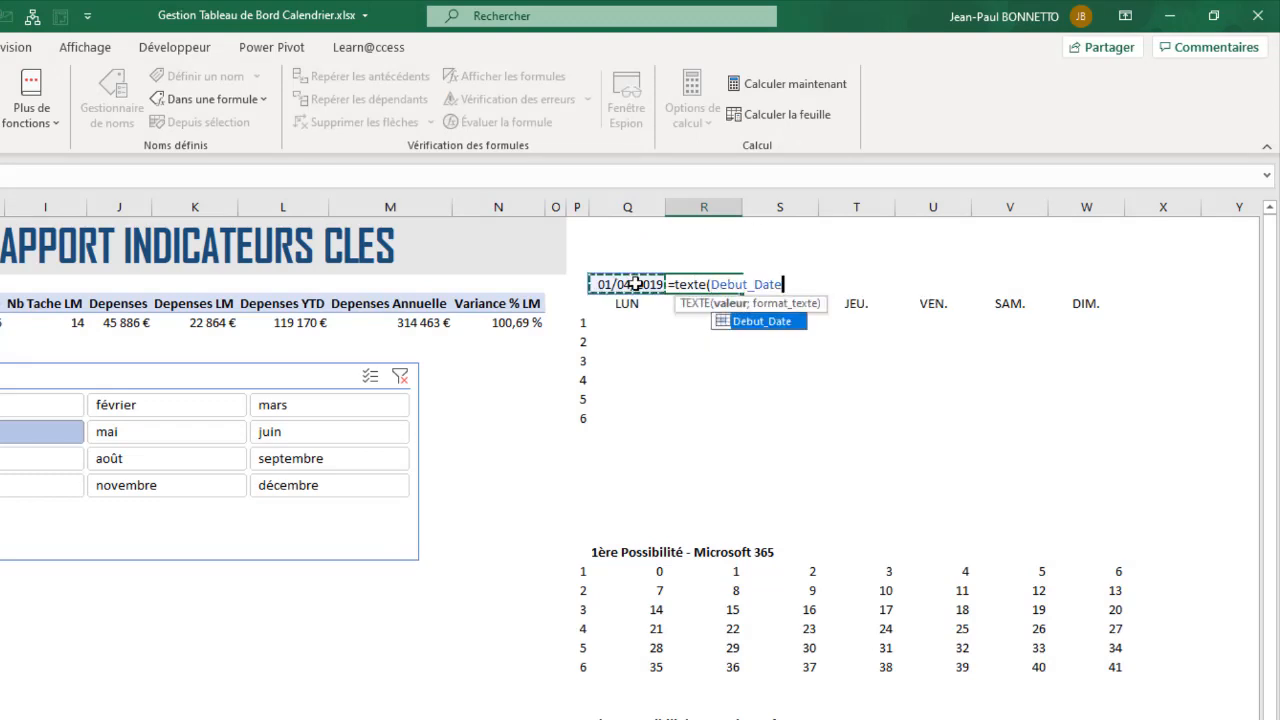
pyautogui.write(';"')
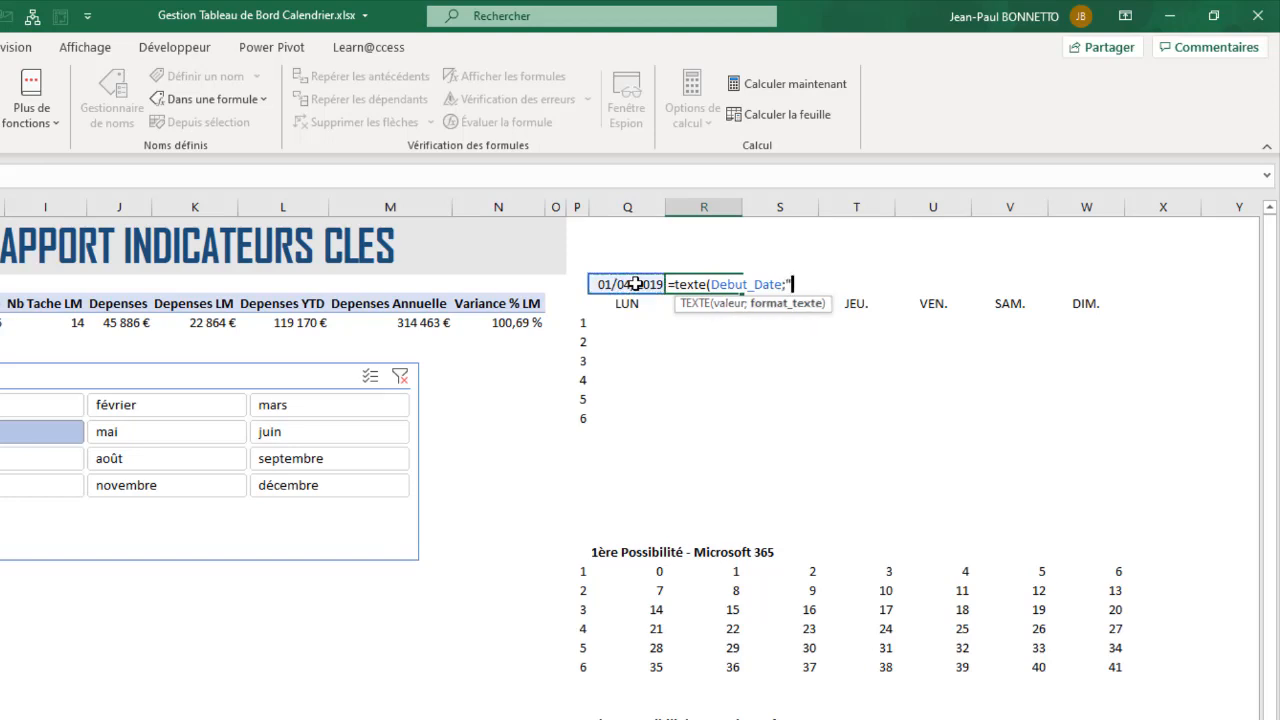
pyautogui.write('jjjj")')
pyautogui.press('Return')
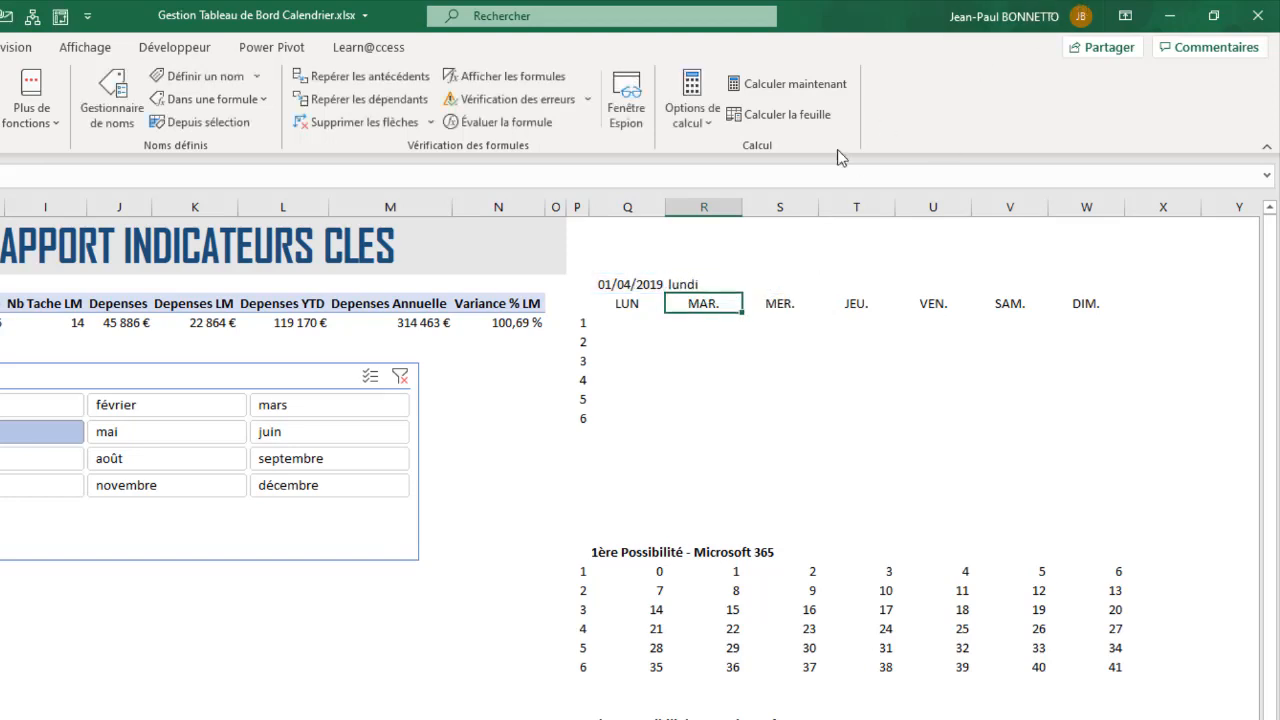
# - Centre the weekday name in cell R2
pyautogui.click(700, 286)
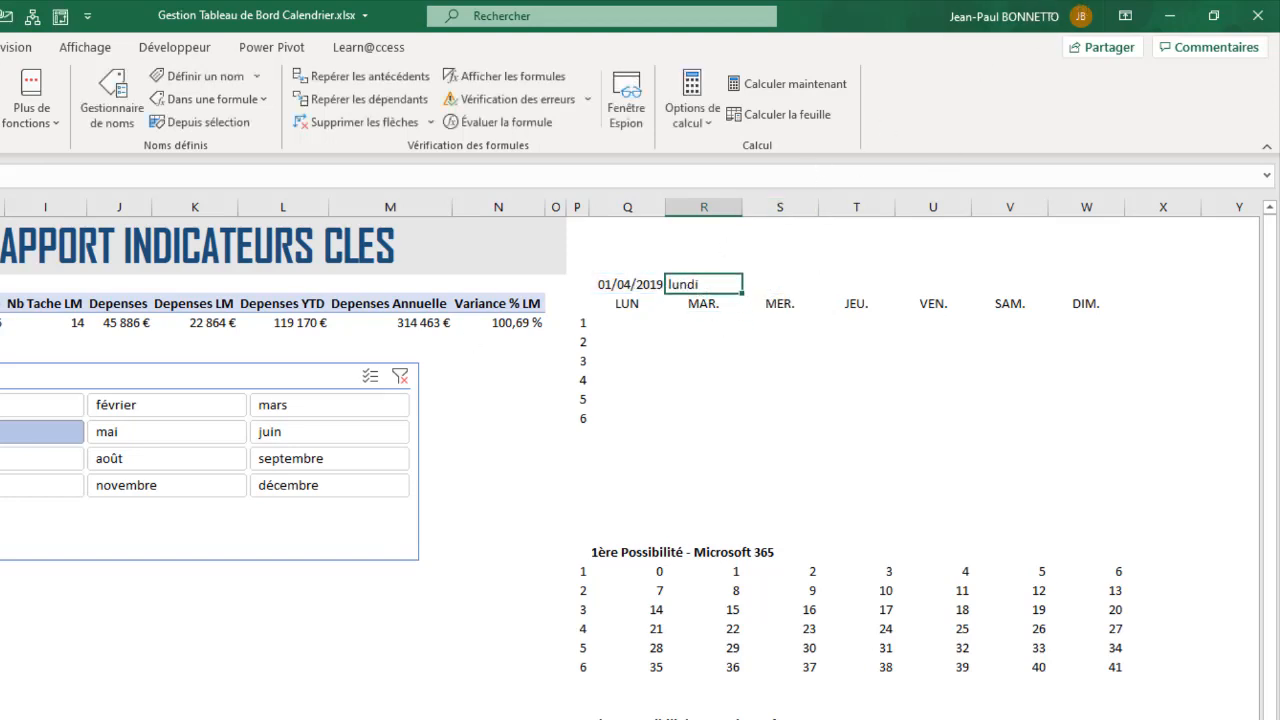
pyautogui.click(0, 47)
pyautogui.click(0, 114)
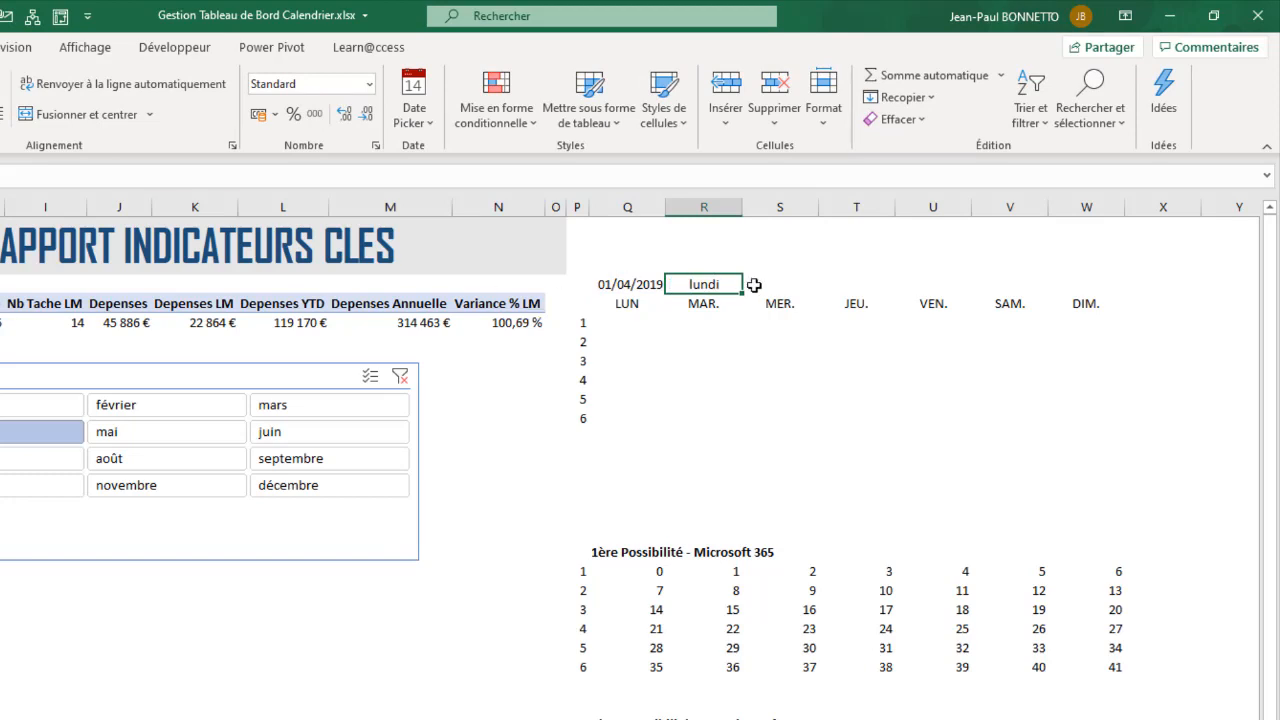
# - Test the weekday formula in R2 with mai, janvier and février in the Mois slicer, and set the slicer back to avril
pyautogui.click(95, 431)
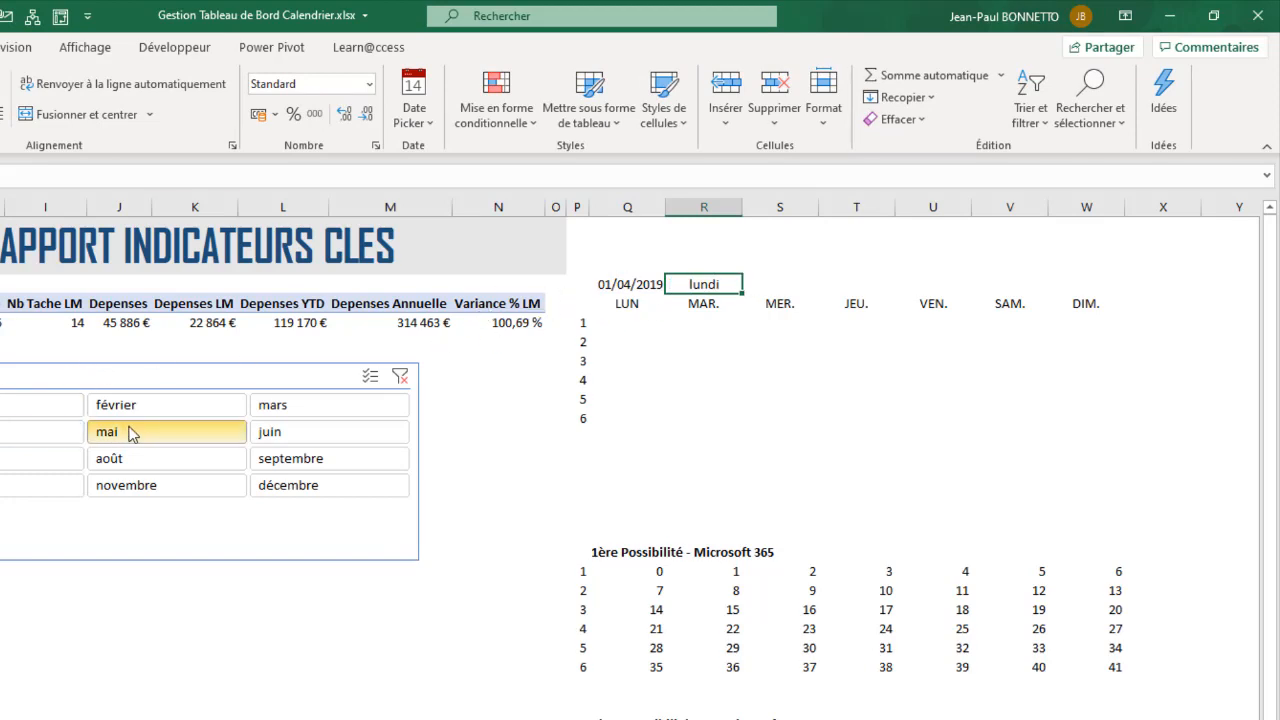
pyautogui.click(842, 285)
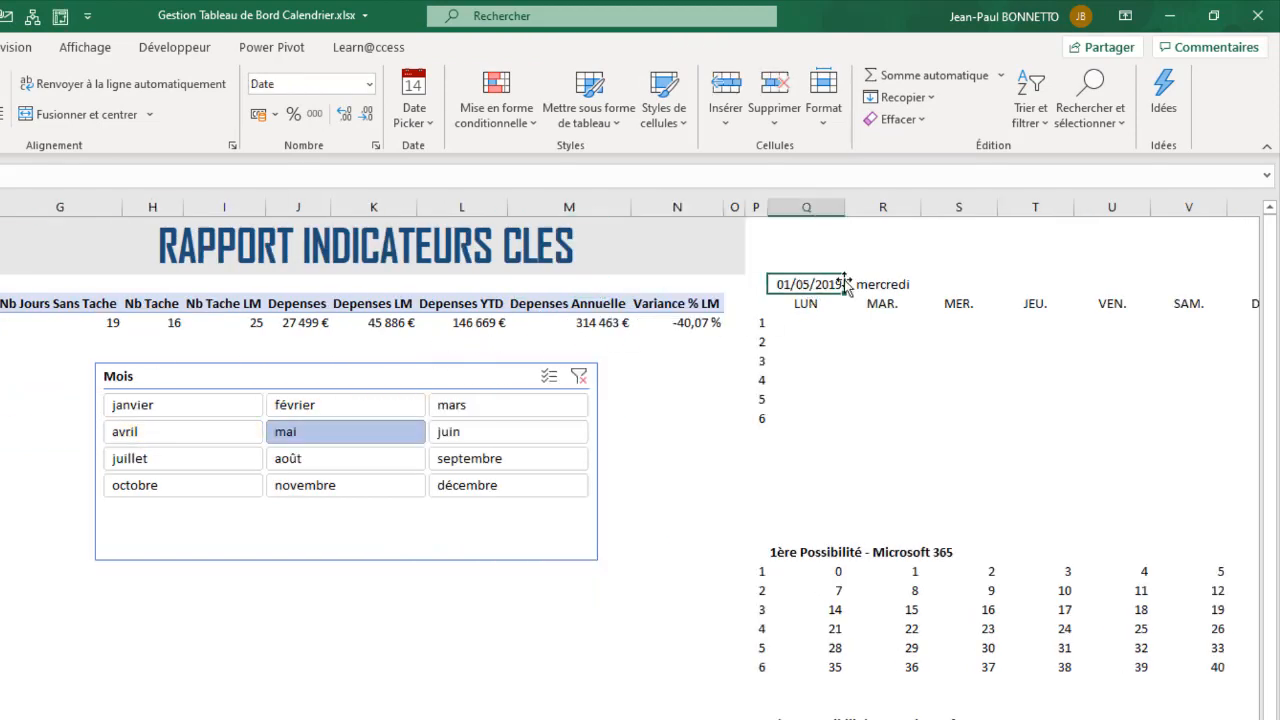
pyautogui.click(882, 284)
pyautogui.click(194, 408)
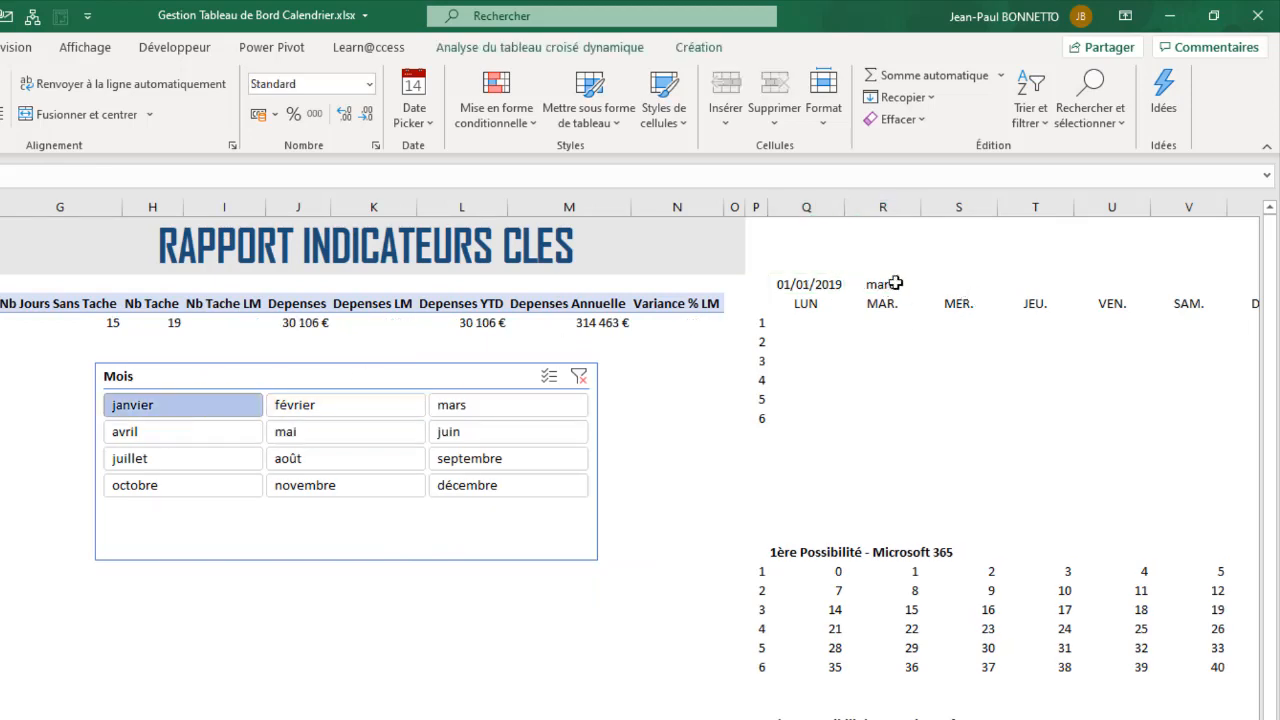
pyautogui.click(287, 405)
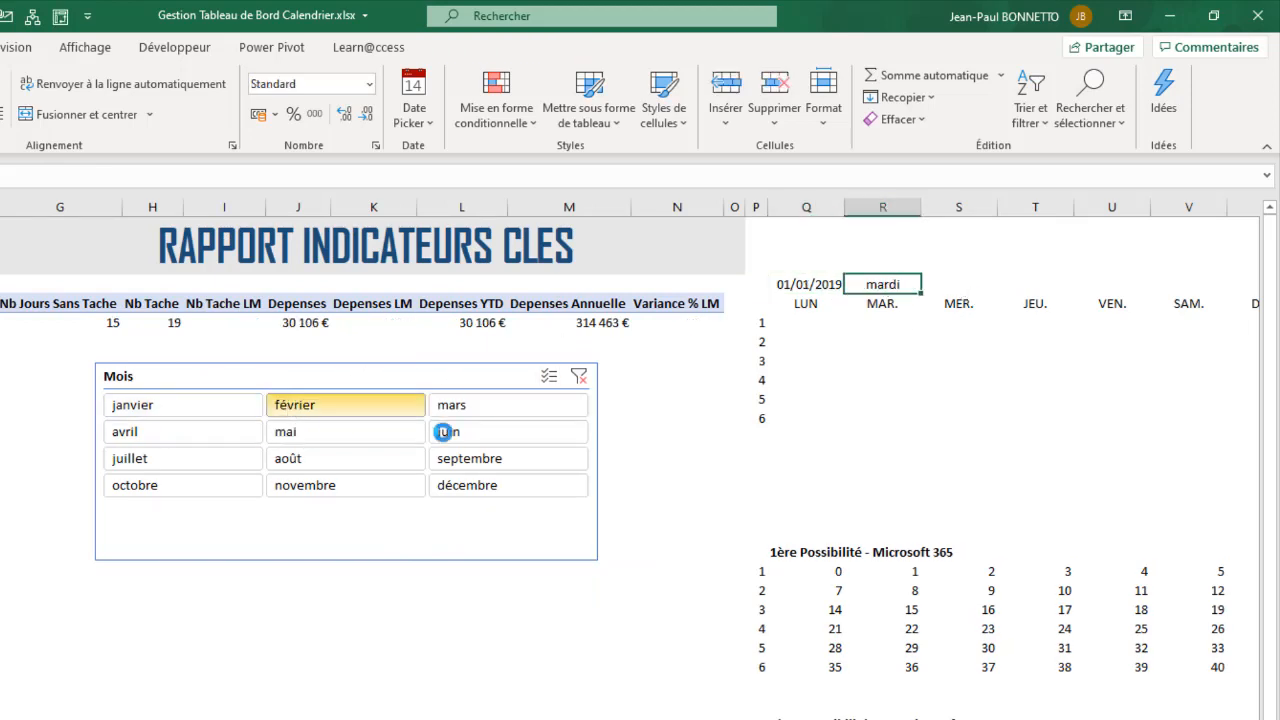
pyautogui.click(882, 285)
pyautogui.click(240, 433)
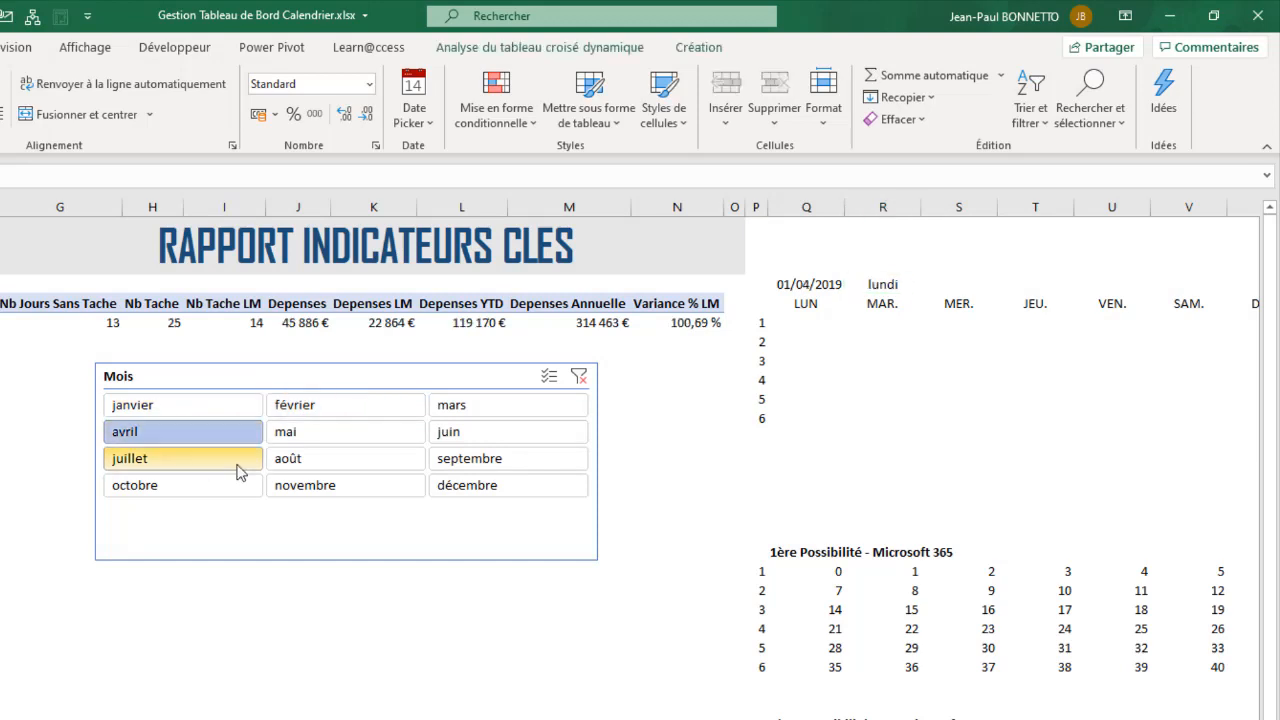
pyautogui.click(803, 323)
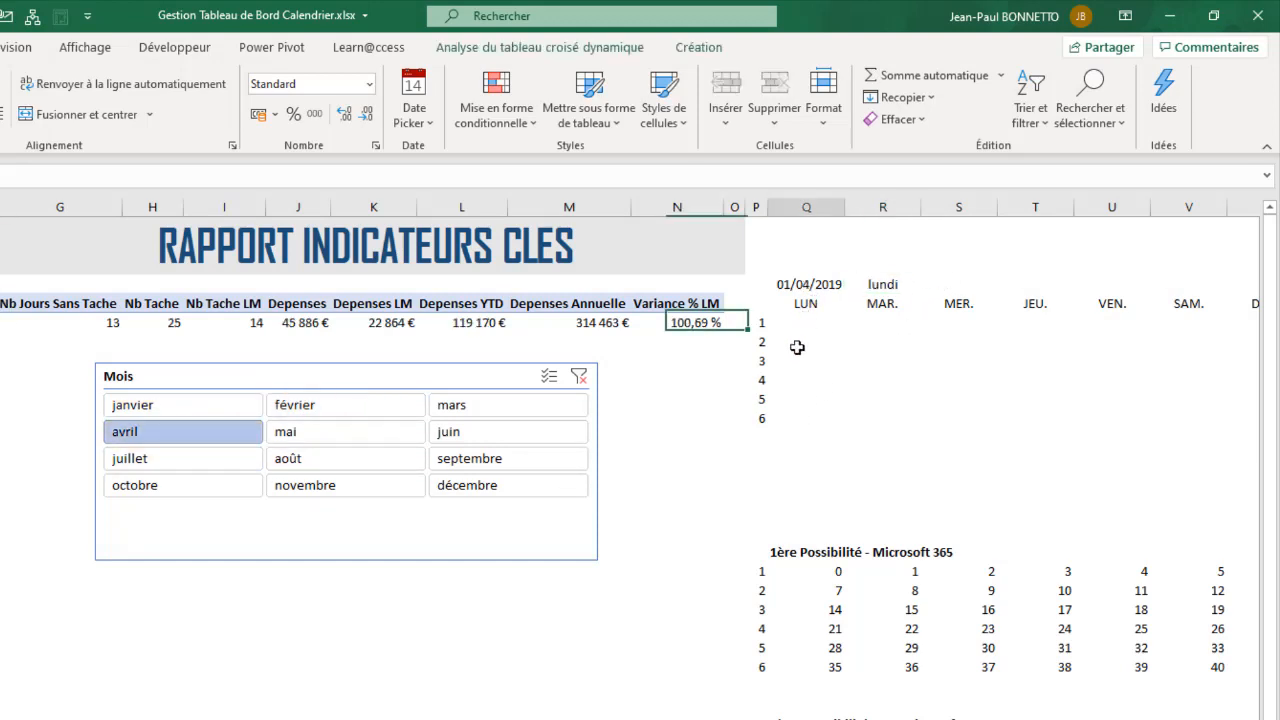
pyautogui.moveTo(797, 347); pyautogui.dragTo(786, 414)
# - Calculate the start date's weekday number in S2 with =JOURSEM(Debut_Date;2), counting from Monday as 1 to Sunday as 7
pyautogui.click(945, 288)
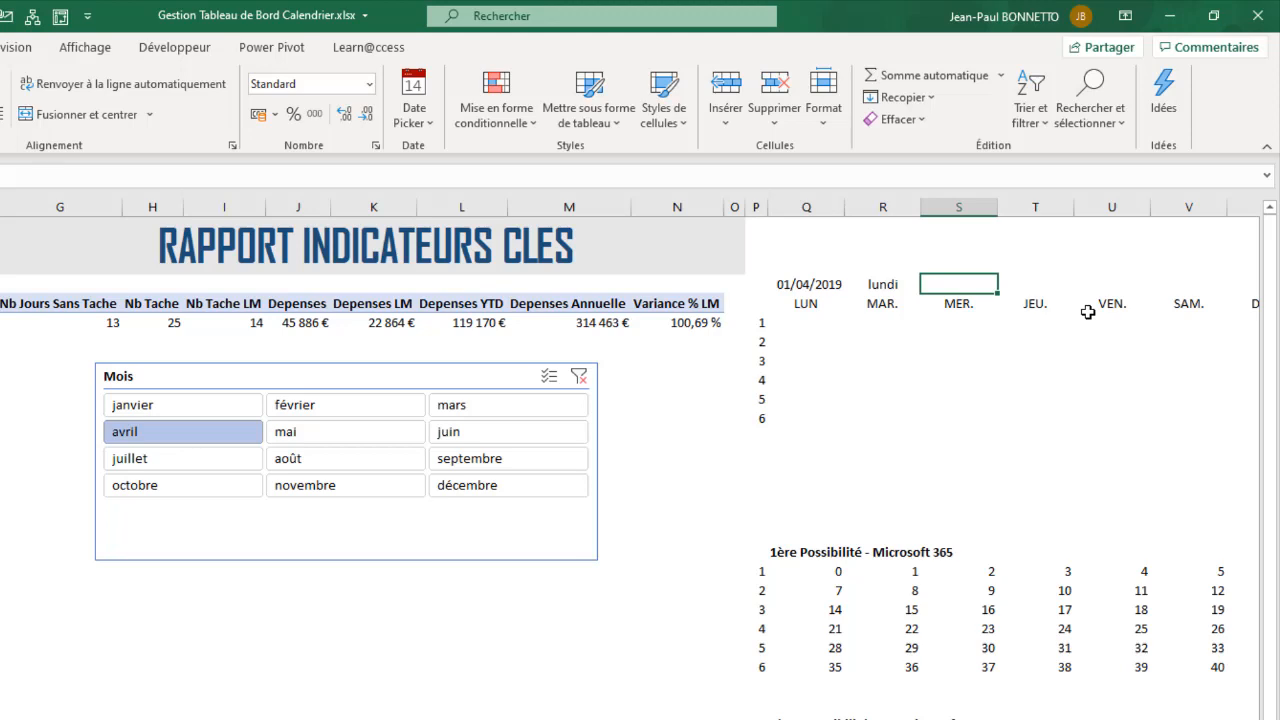
pyautogui.write('=')
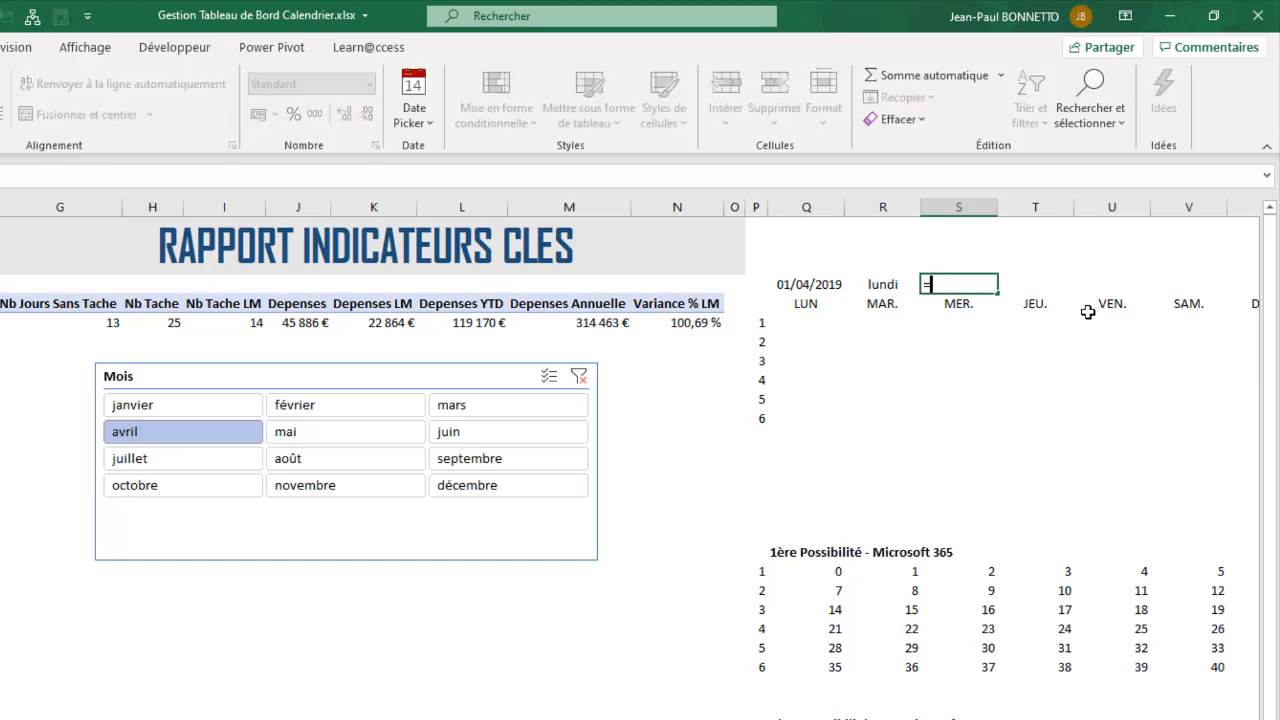
pyautogui.write('jous')
pyautogui.press('BackSpace')
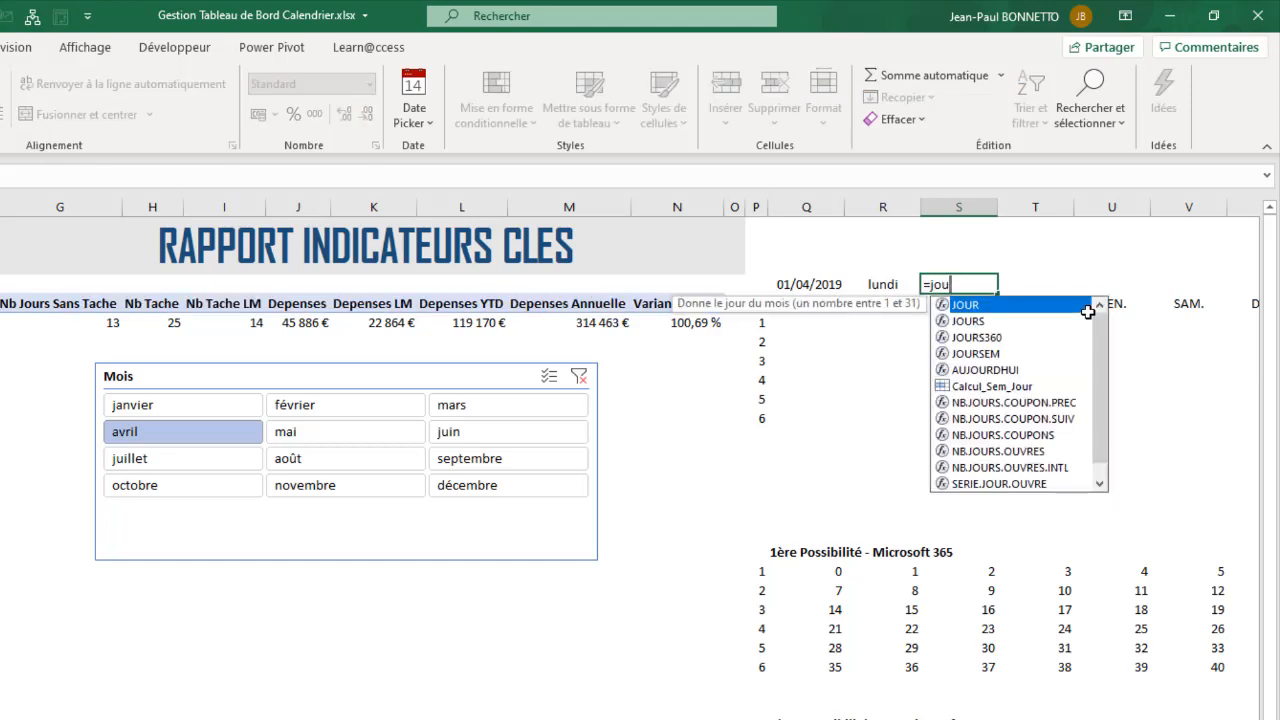
pyautogui.click(975, 355)
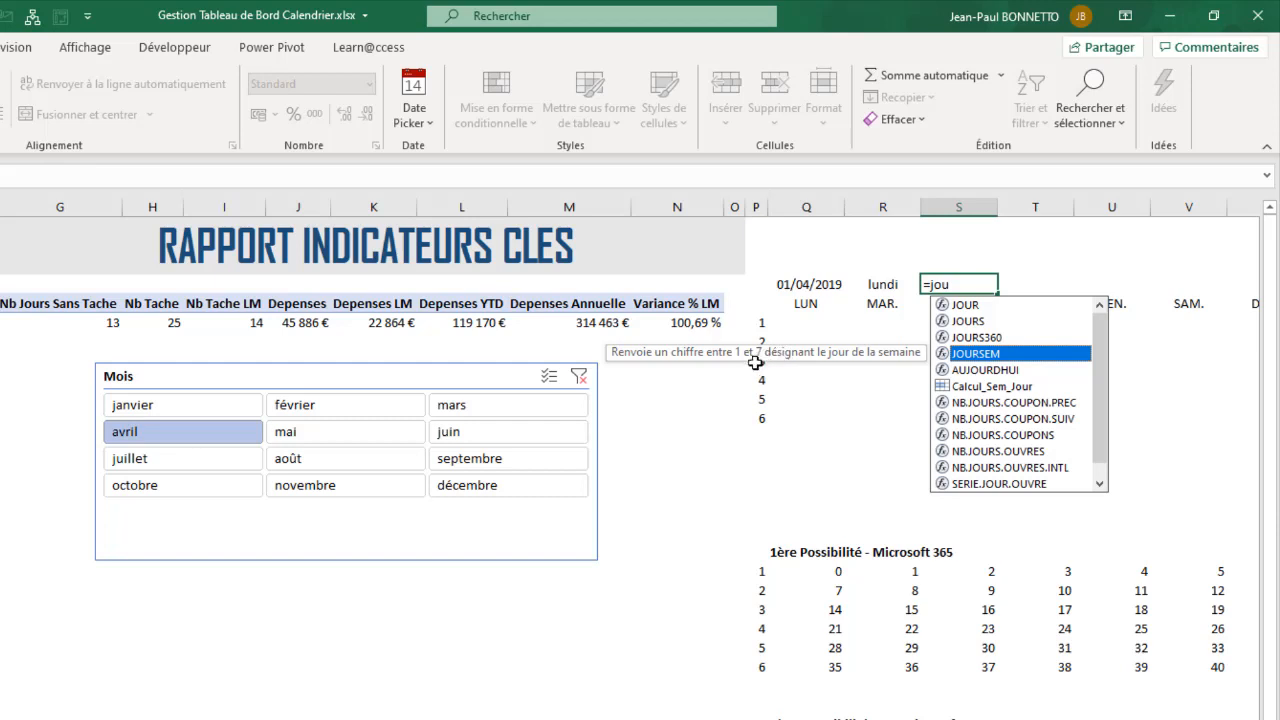
pyautogui.doubleClick(986, 356)
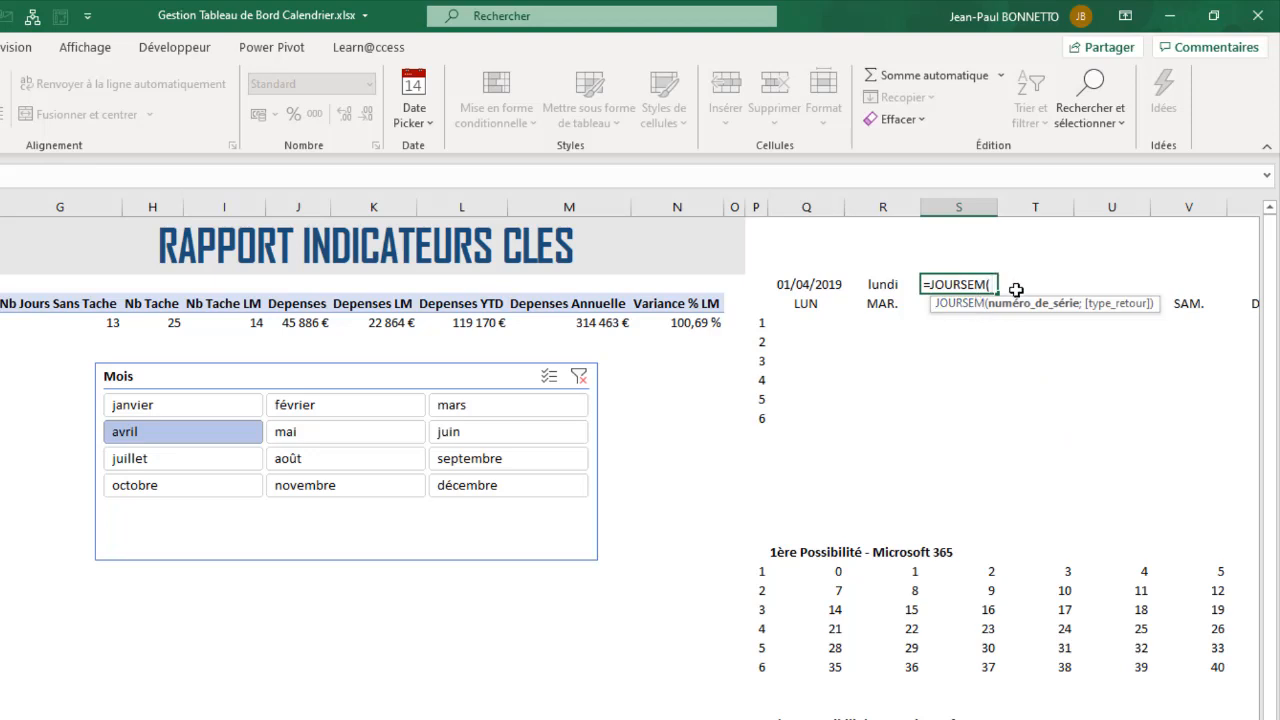
pyautogui.click(802, 285)
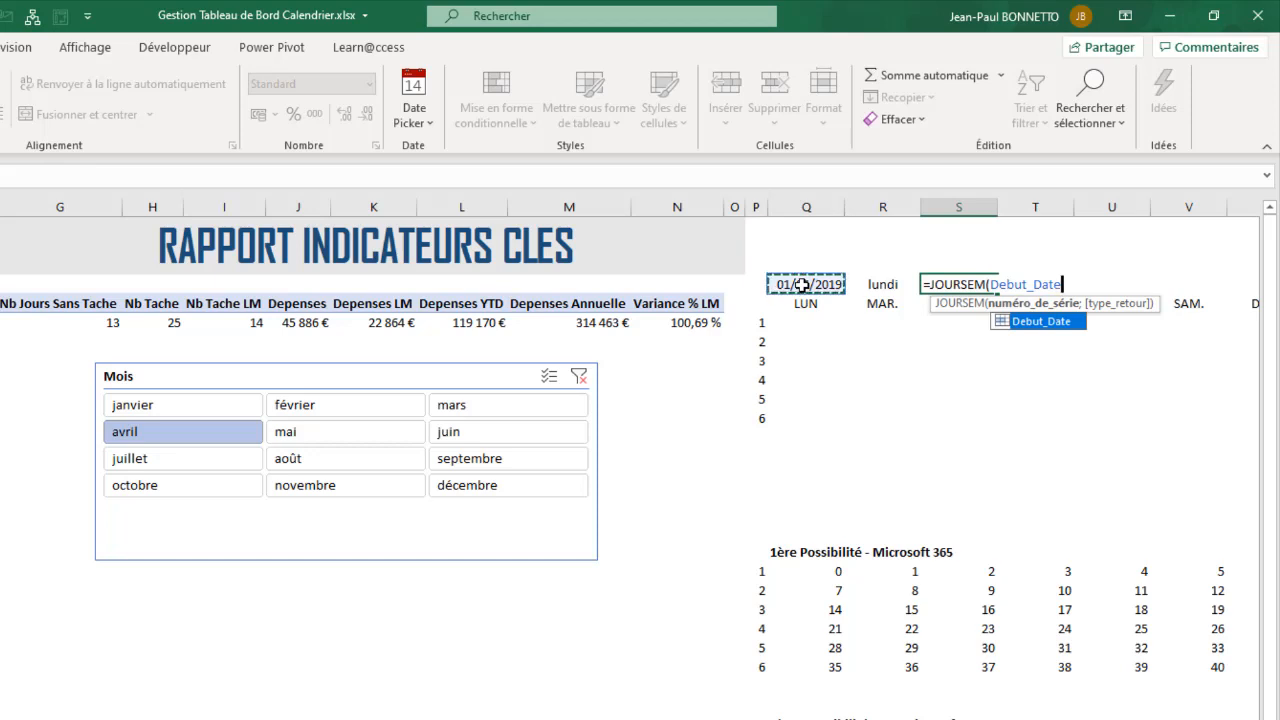
pyautogui.write(';')
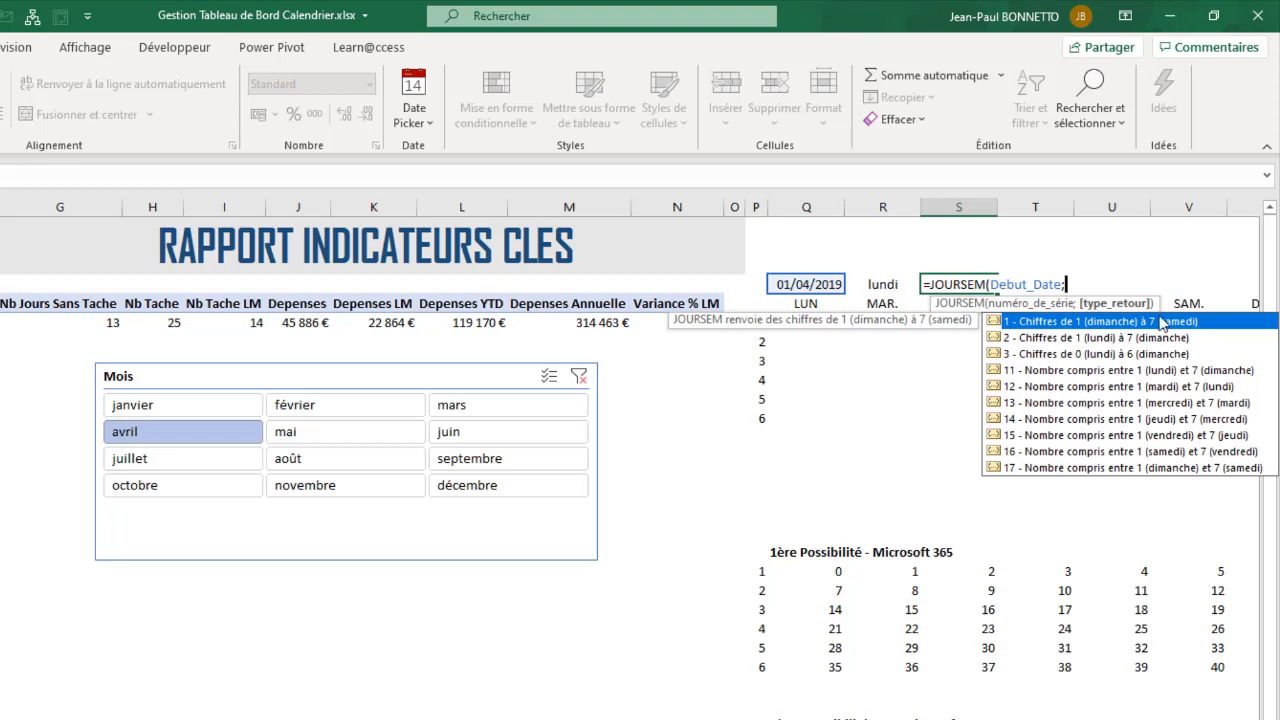
pyautogui.write('2')
pyautogui.press('Escape')
pyautogui.write(')')
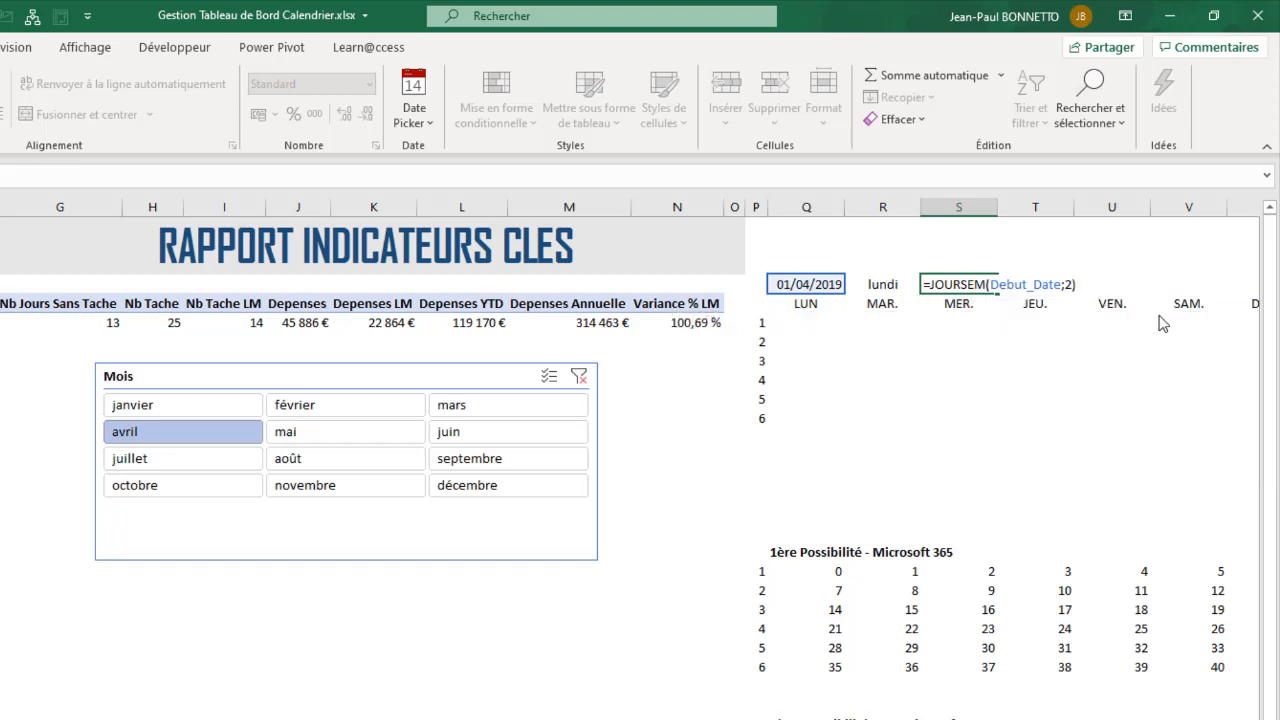
pyautogui.press('Return')
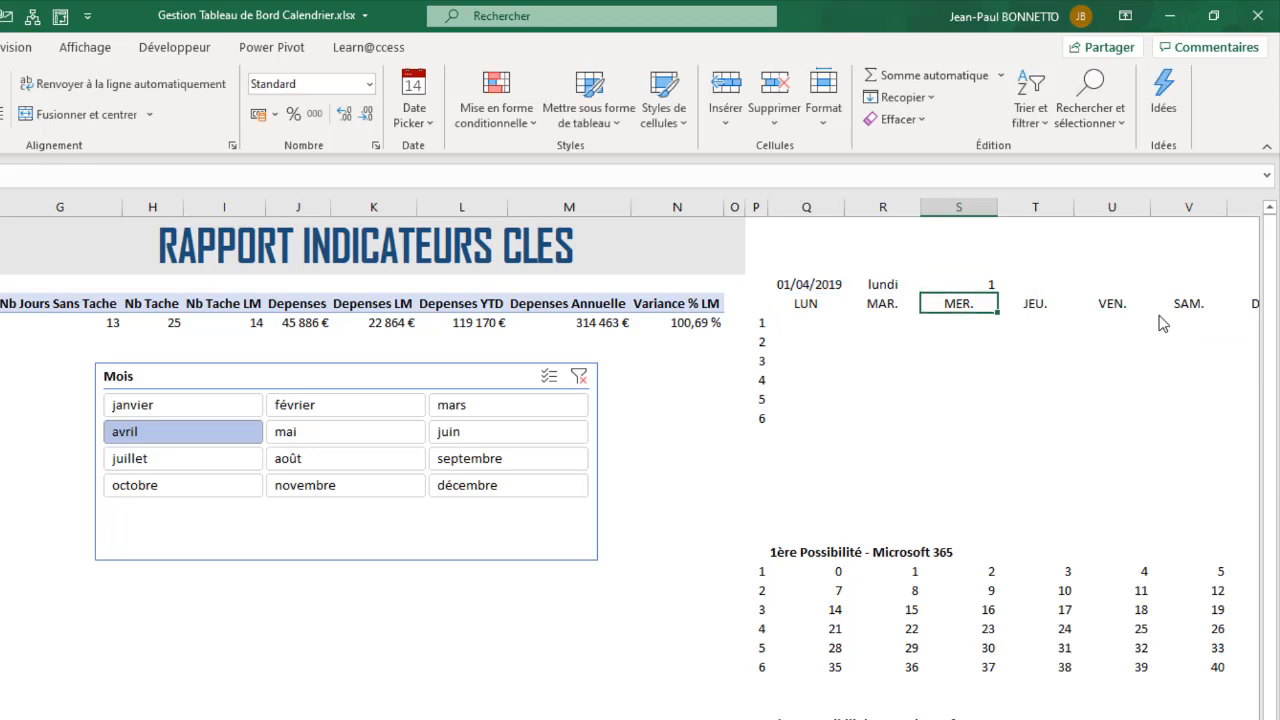
# - Test the weekday number in S2 with mai, juin and août in the Mois slicer, and set the slicer to janvier
pyautogui.click(961, 280)
pyautogui.click(892, 282)
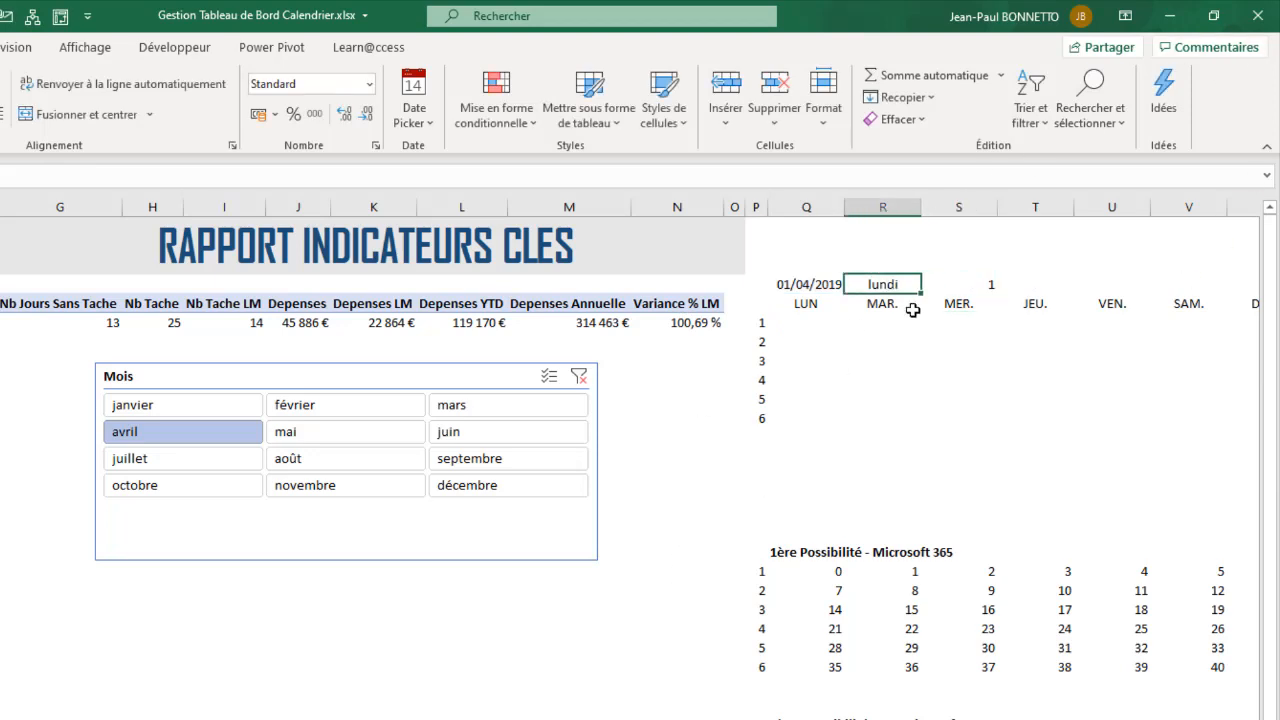
pyautogui.click(966, 283)
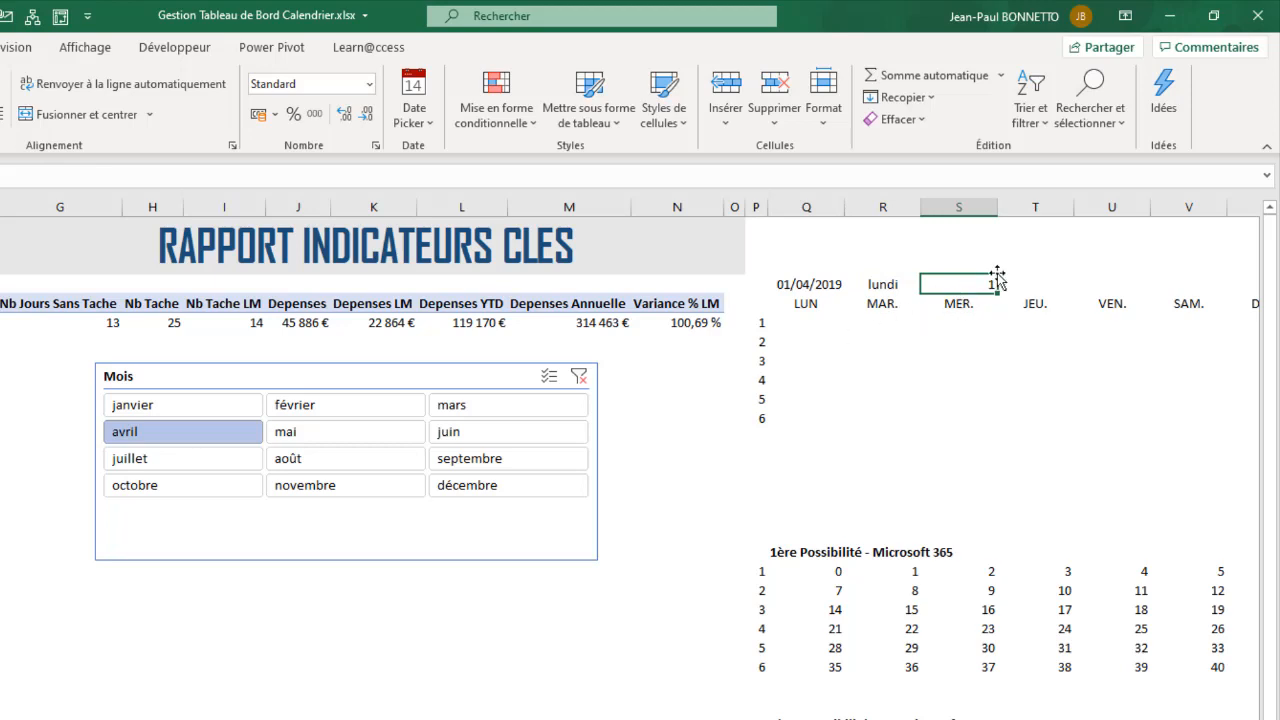
pyautogui.click(276, 431)
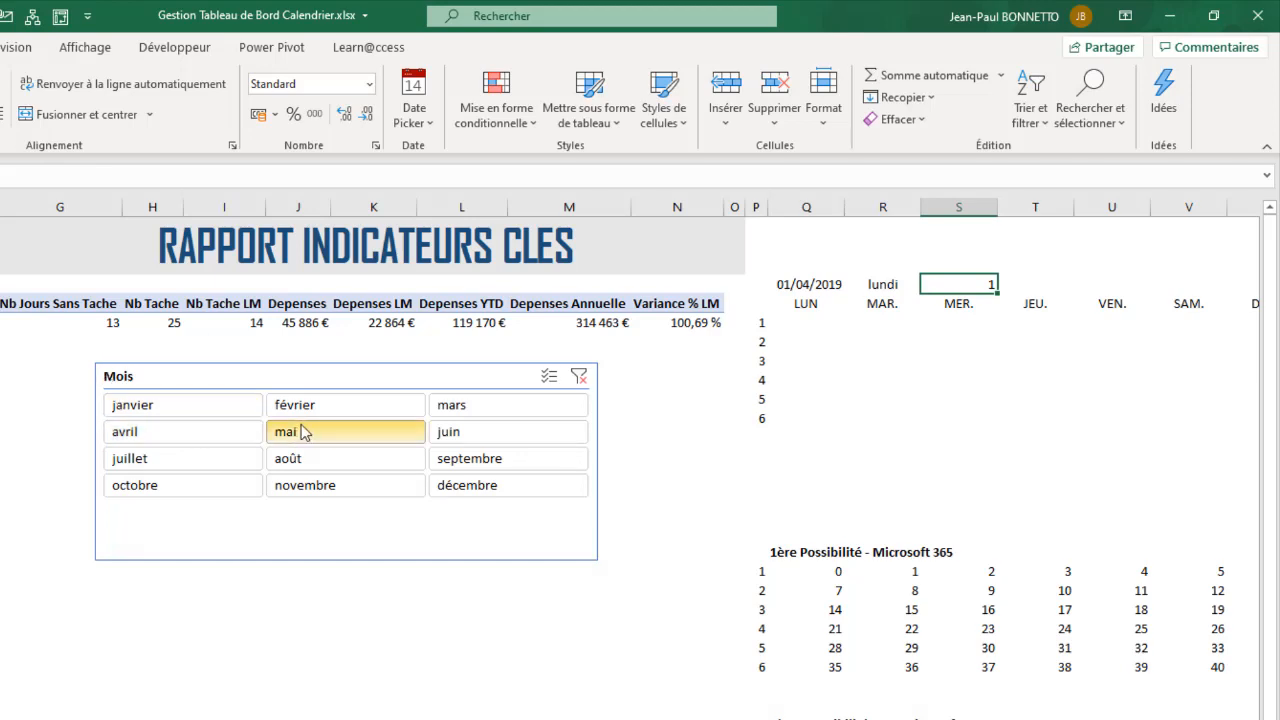
pyautogui.click(975, 284)
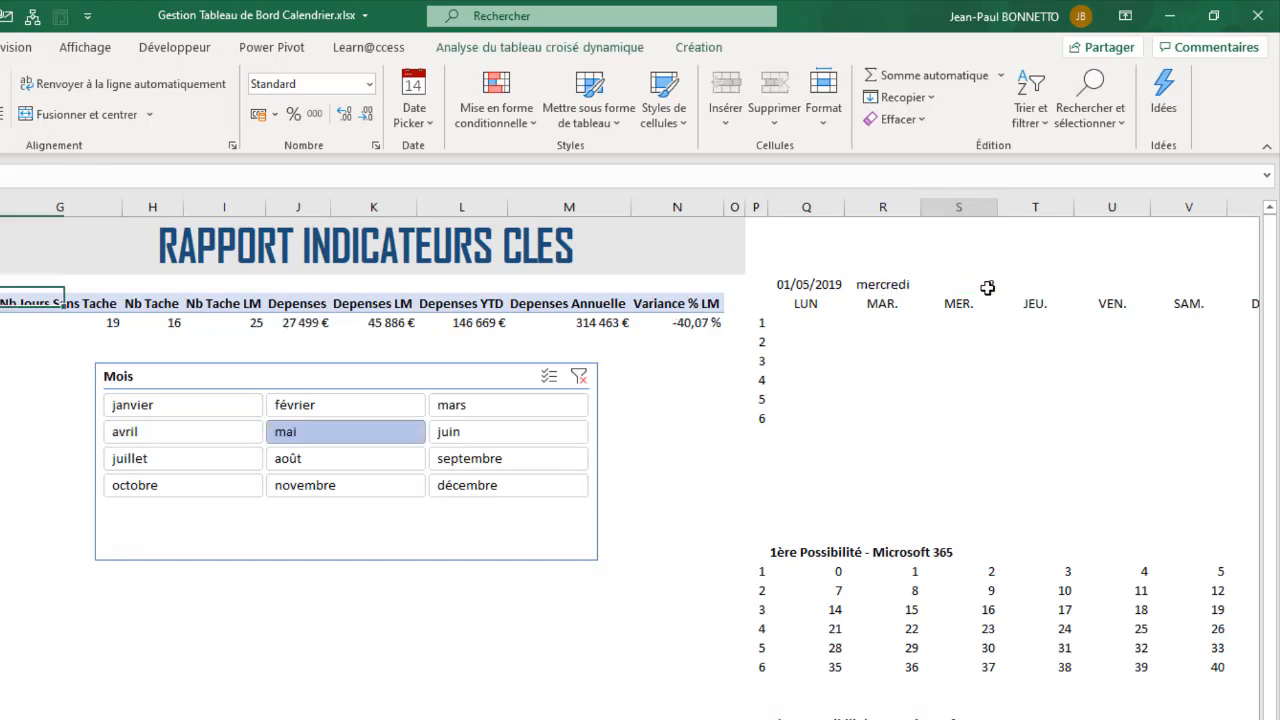
pyautogui.click(484, 438)
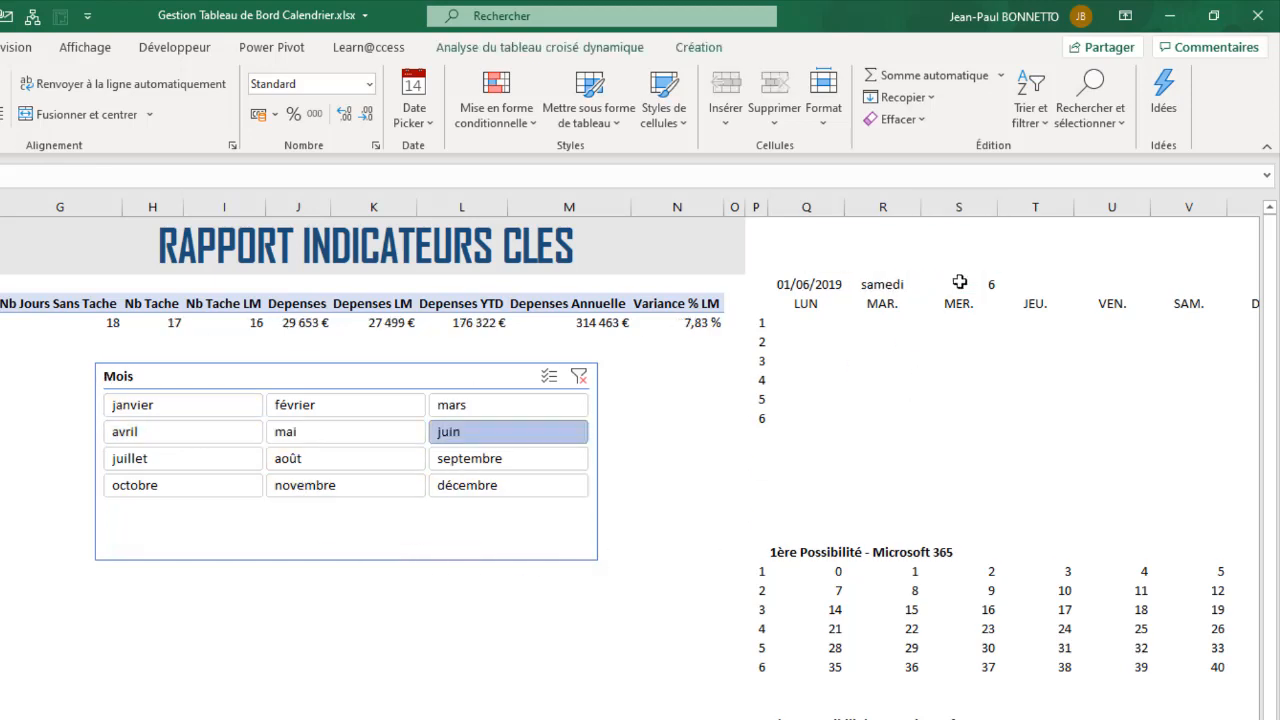
pyautogui.click(995, 286)
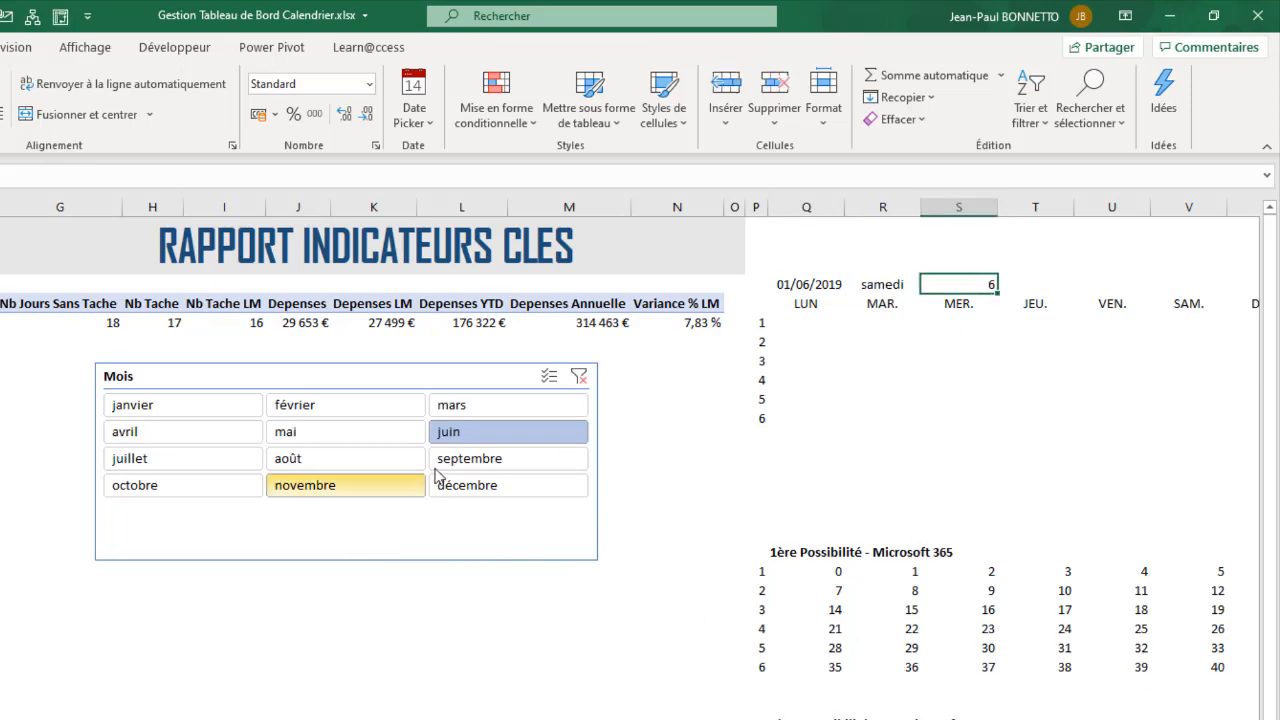
pyautogui.click(315, 438)
pyautogui.click(278, 454)
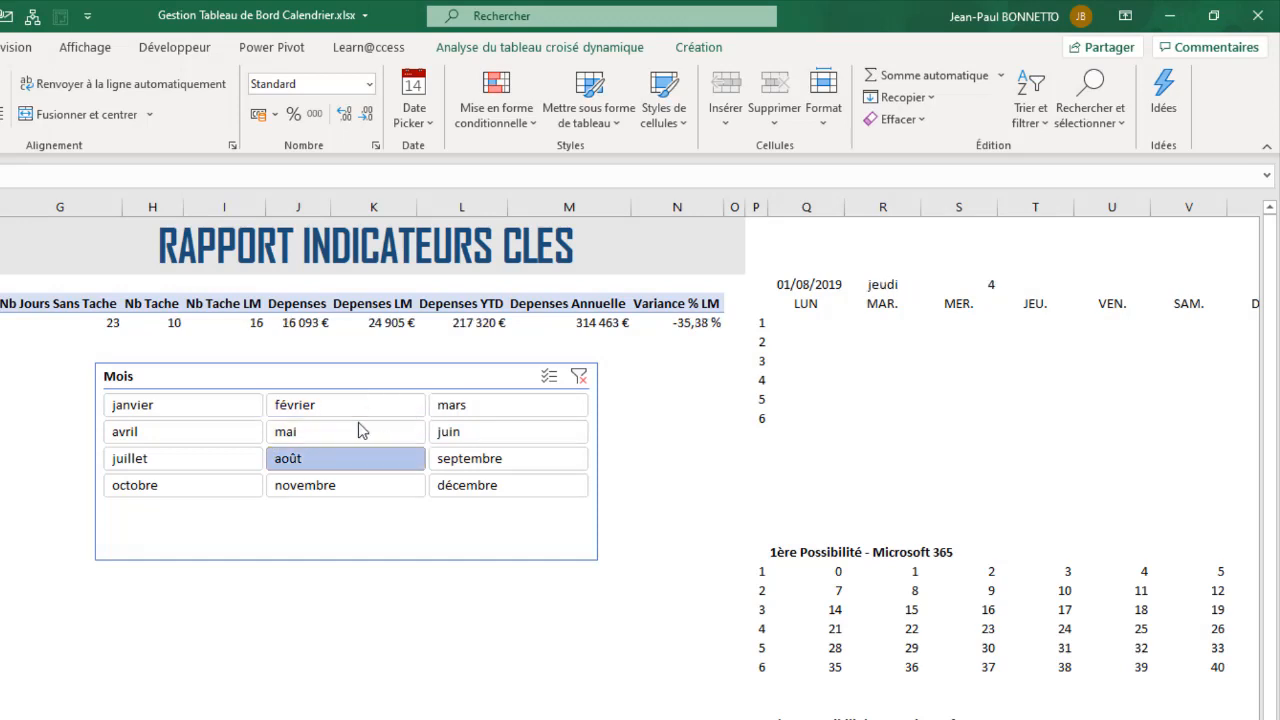
pyautogui.click(356, 426)
pyautogui.click(160, 405)
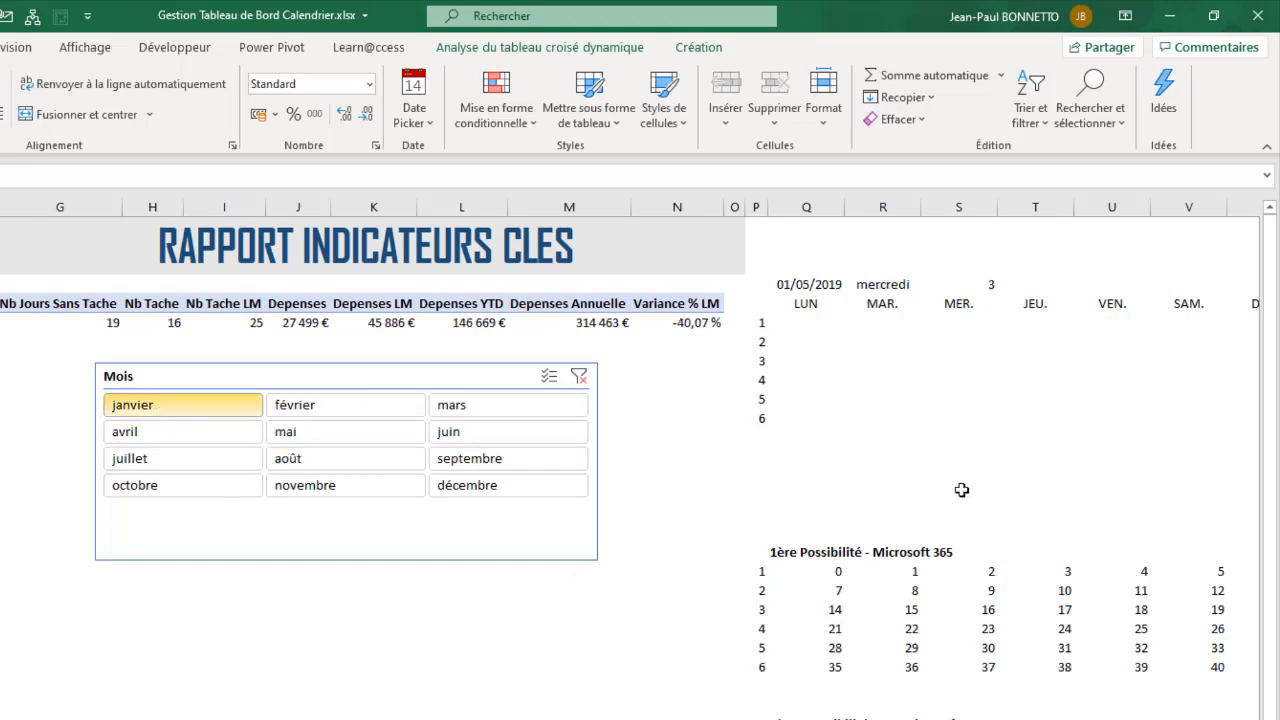
pyautogui.click(984, 285)
pyautogui.click(868, 285)
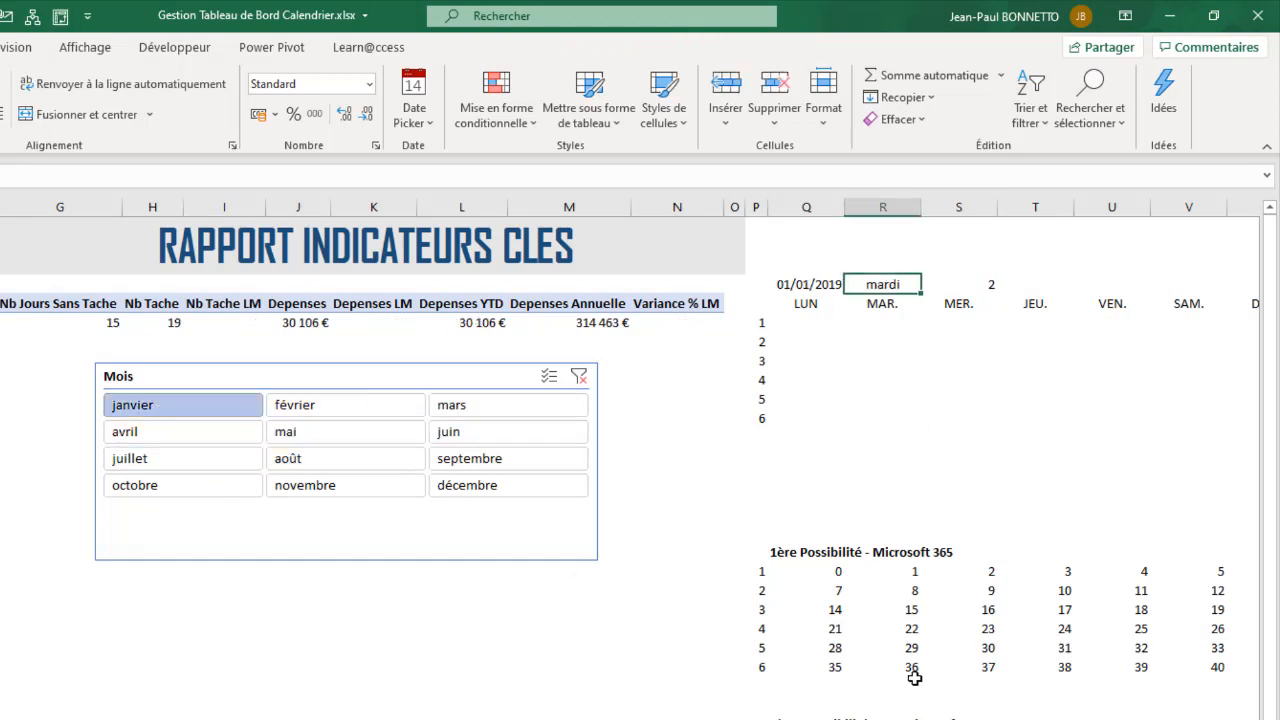
pyautogui.click(806, 323)
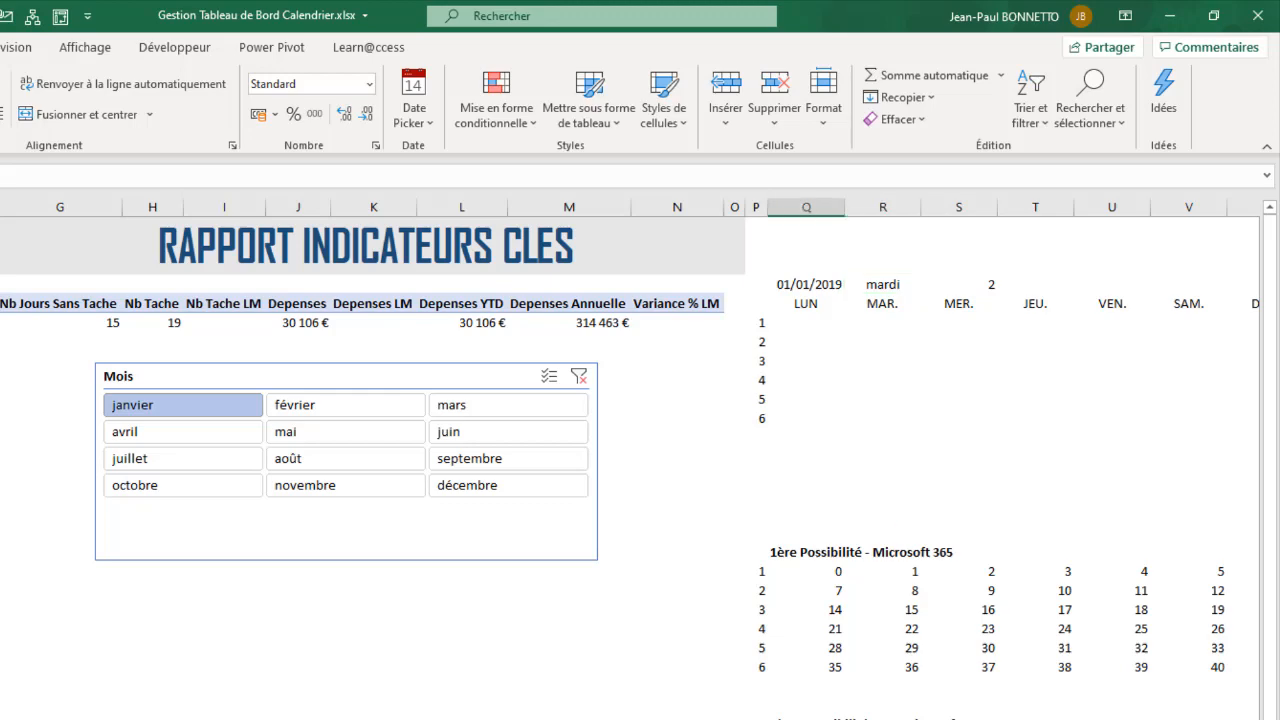
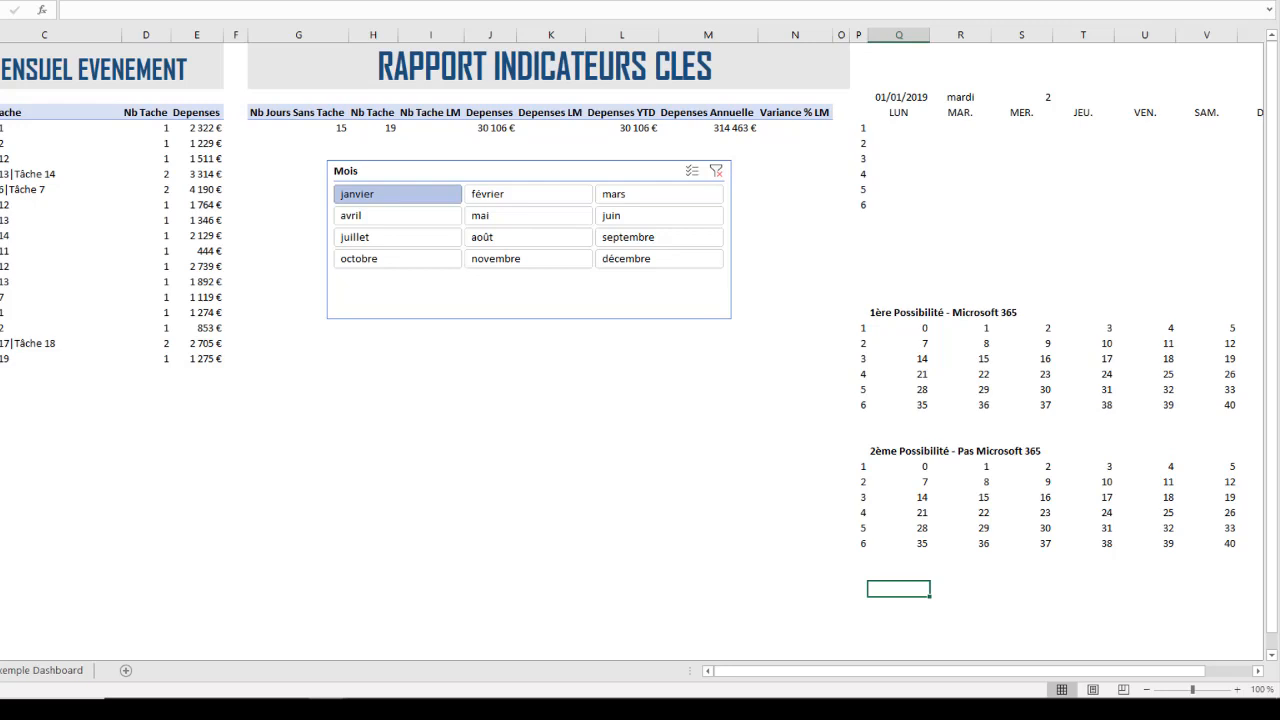
# - Copy the row numbers 1 to 6 of the 2ème Possibilité block and paste them below it in column P
pyautogui.moveTo(863, 466); pyautogui.dragTo(843, 540)
pyautogui.hotkey('ctrl', 'c')
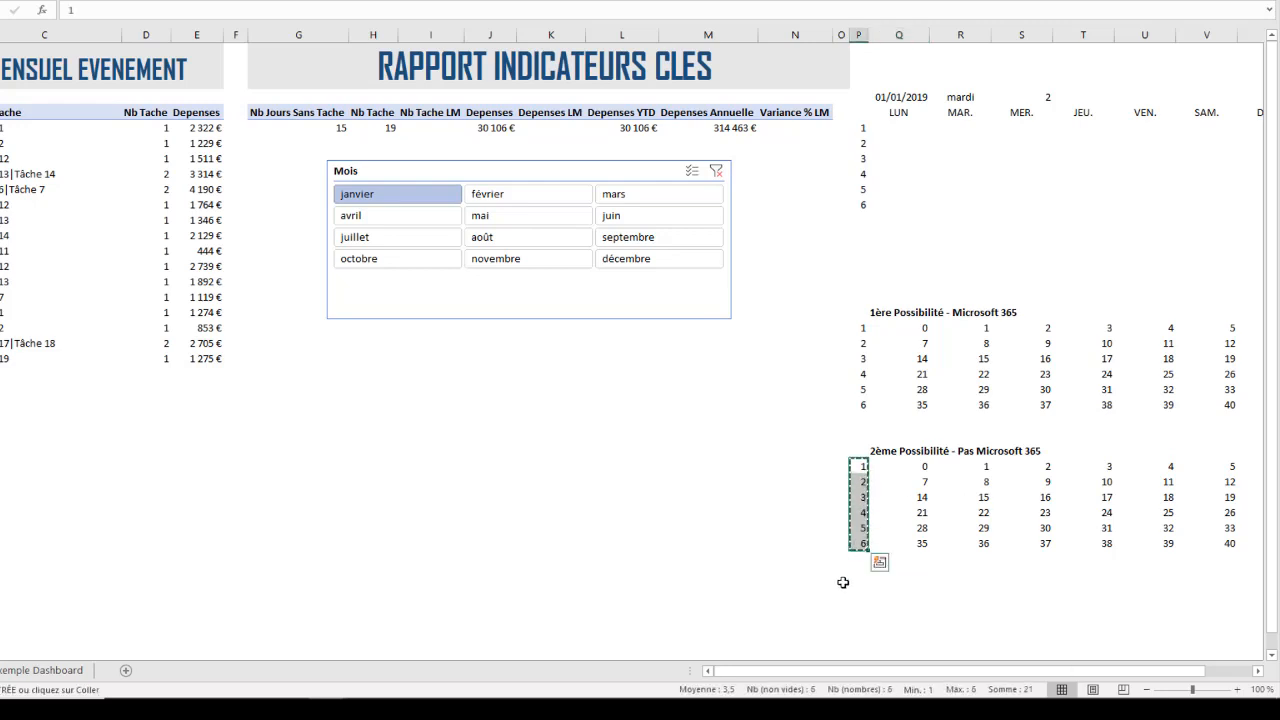
pyautogui.click(859, 586)
pyautogui.hotkey('ctrl', 'v')
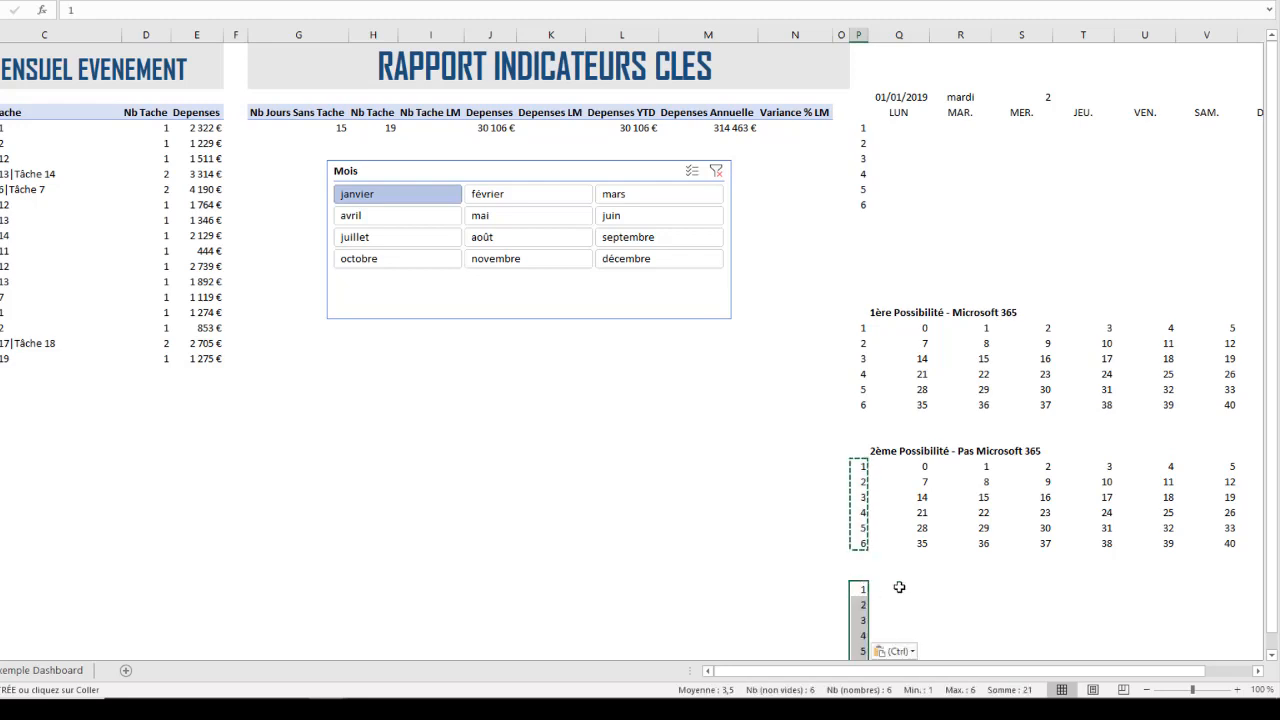
# - Enter =DATE(ANNEE(Debut_Date);MOIS(Debut_Date);1) in column Q beside row number 1 of the new block
pyautogui.click(897, 588)
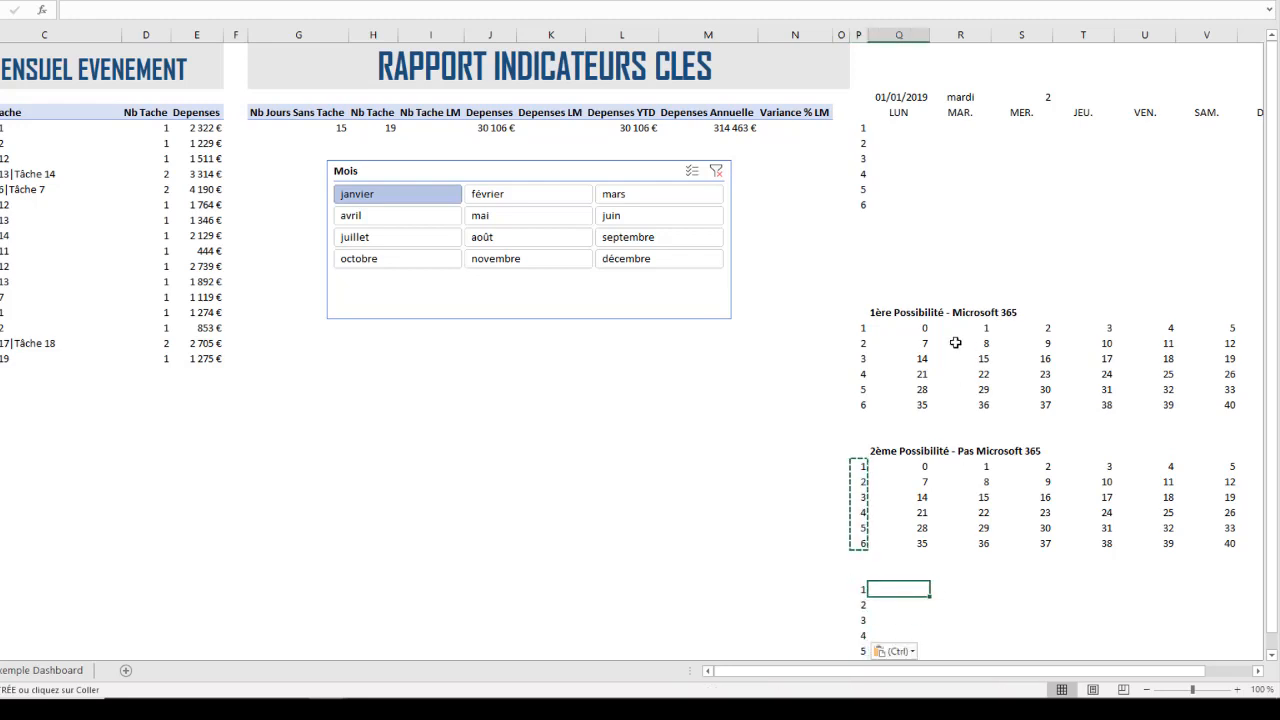
pyautogui.press('Escape')
pyautogui.write('=')
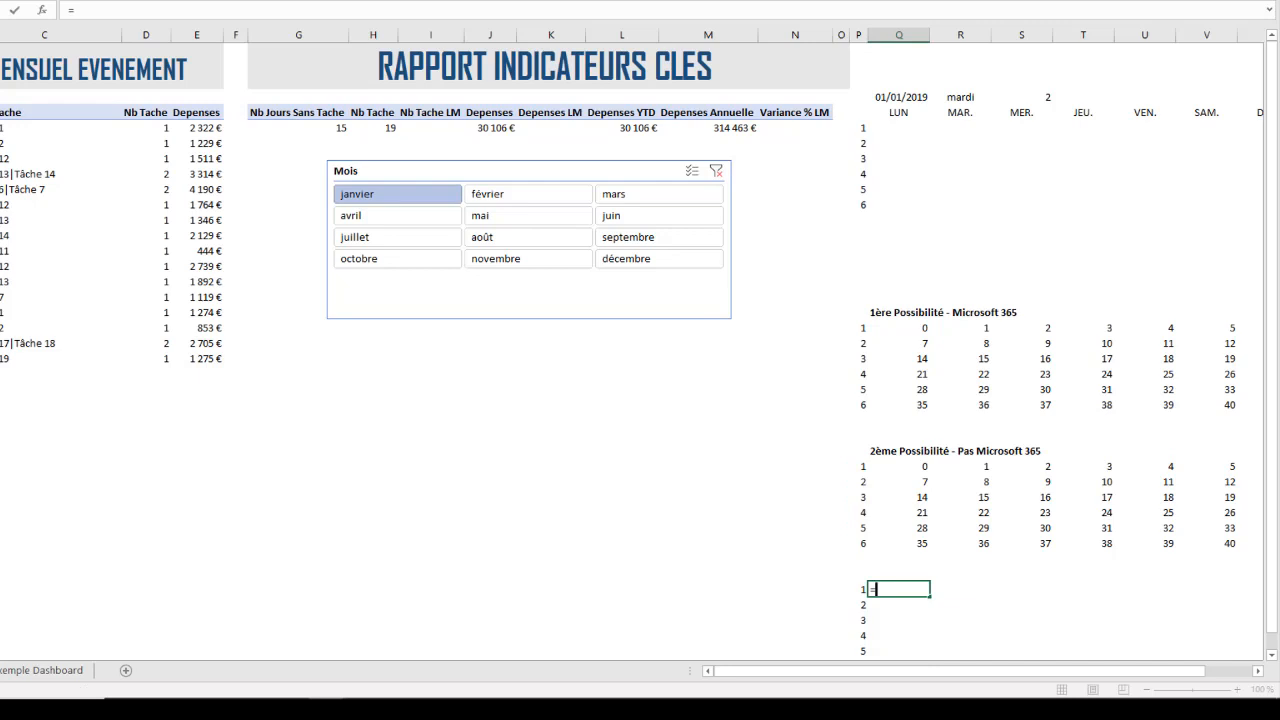
pyautogui.write('date(')
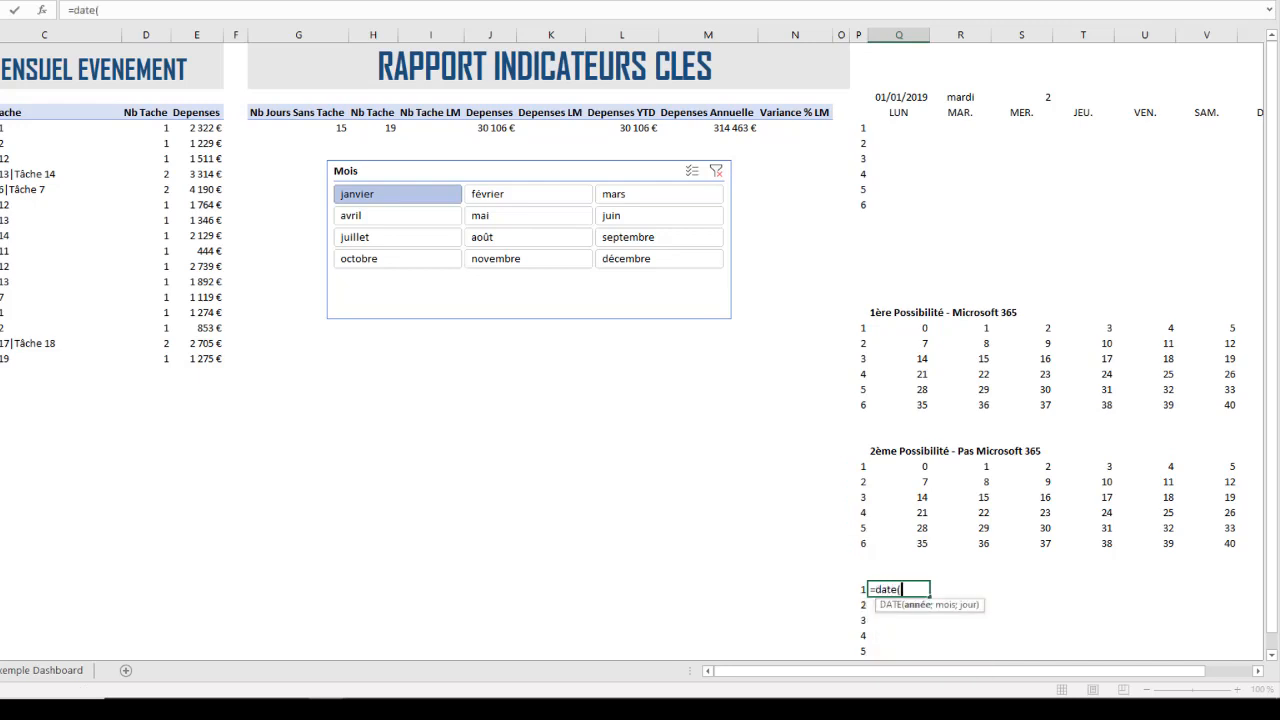
pyautogui.write('a')
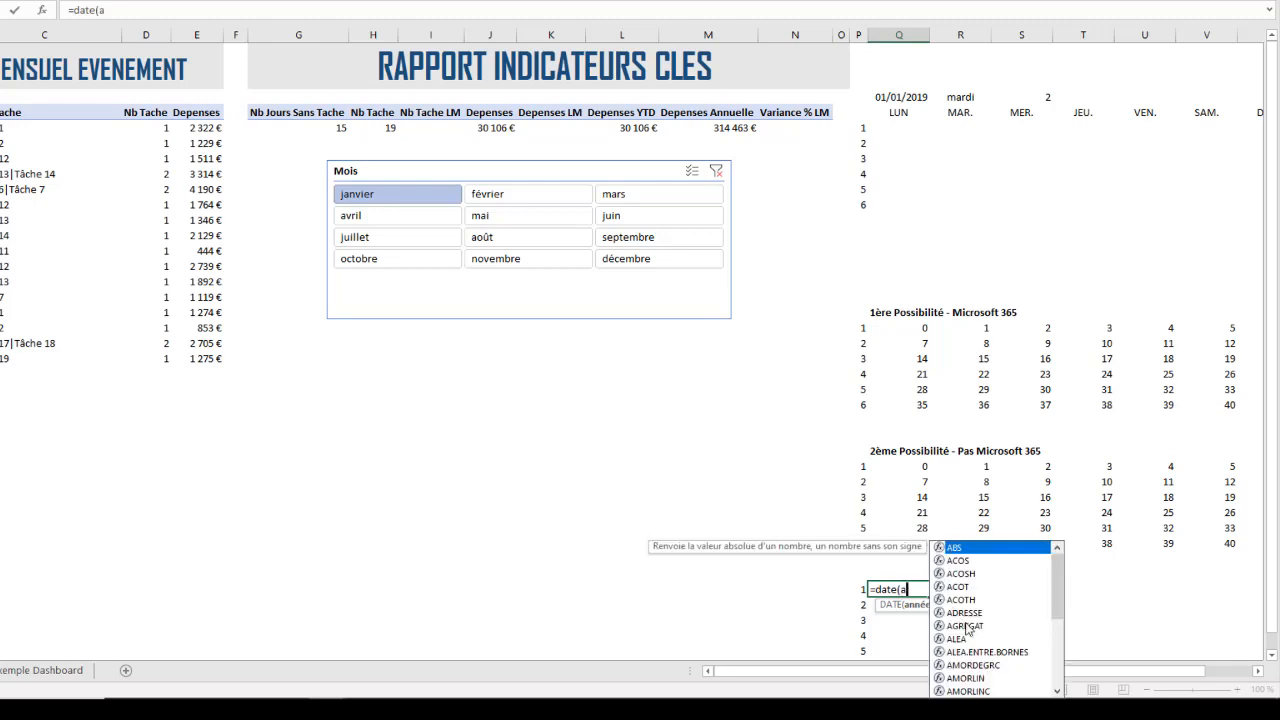
pyautogui.write('n')
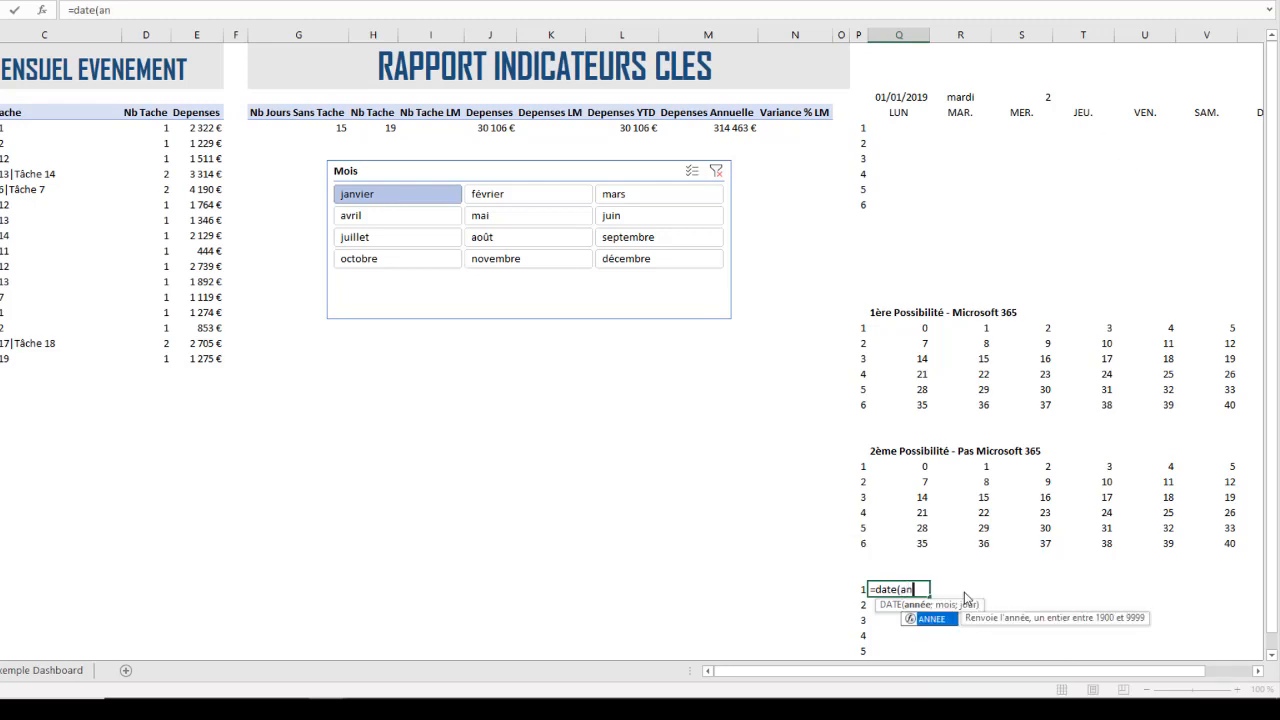
pyautogui.doubleClick(941, 621)
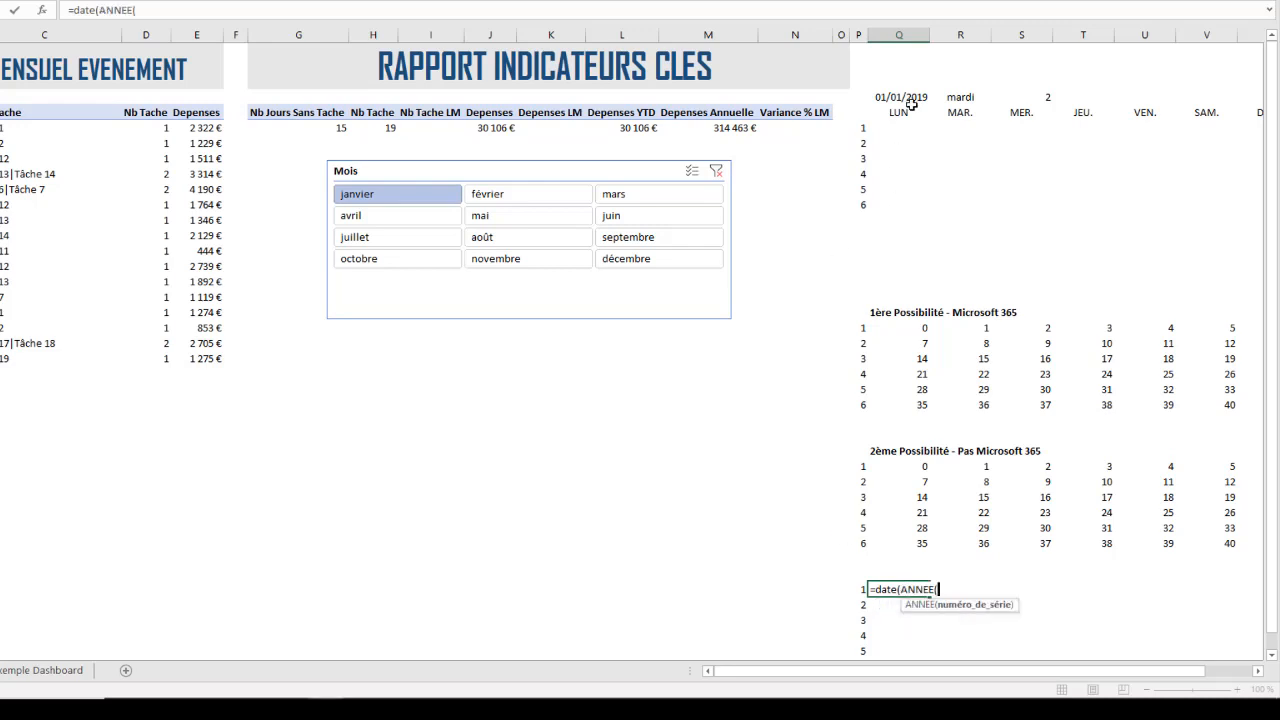
pyautogui.write('de')
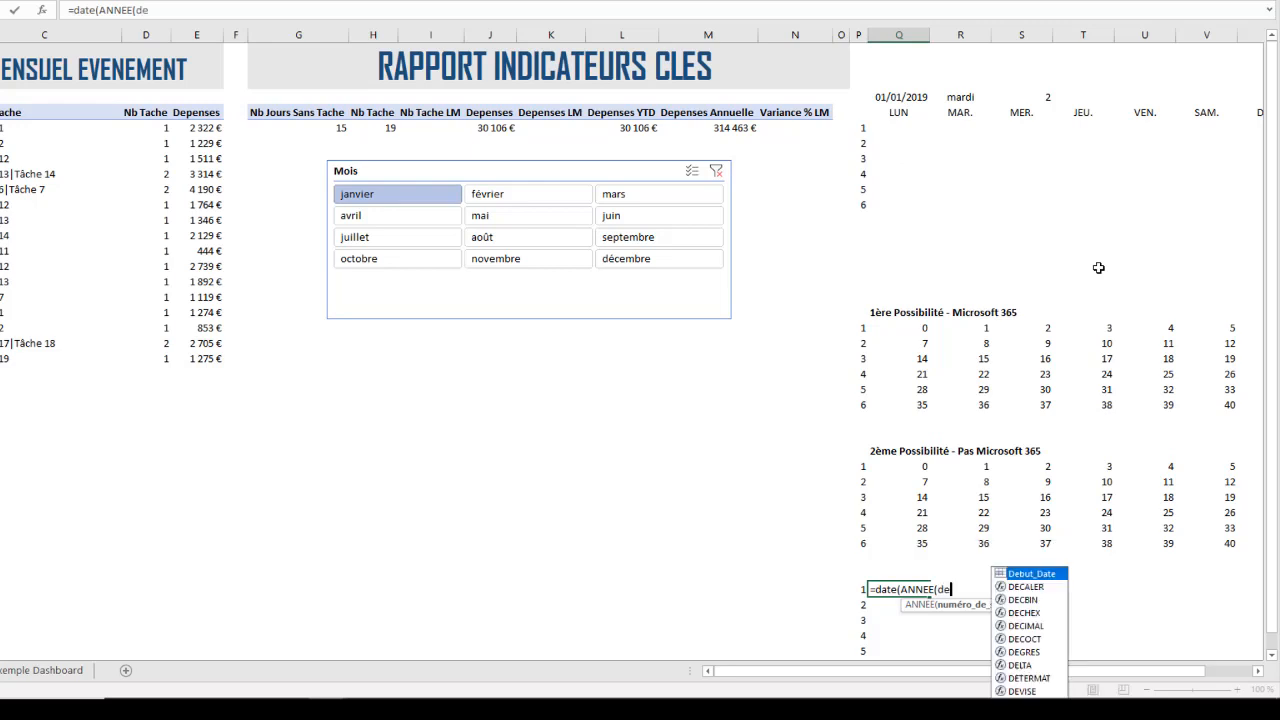
pyautogui.doubleClick(1030, 573)
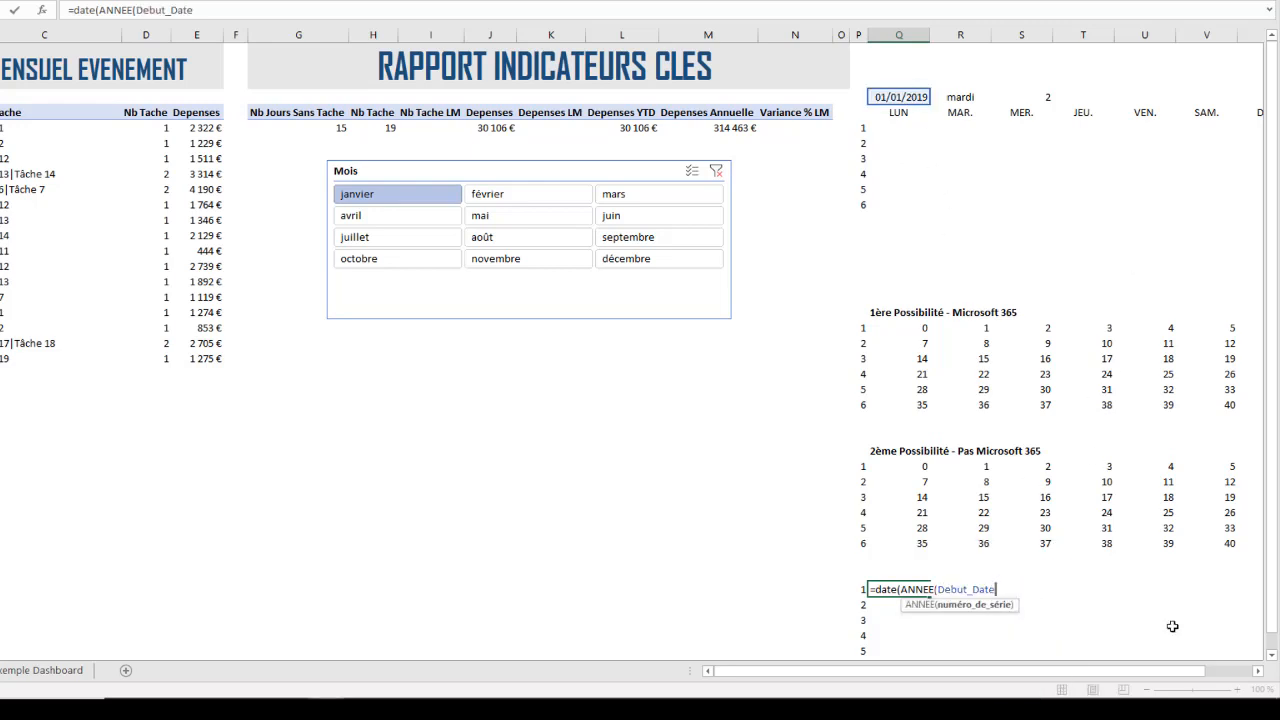
pyautogui.write(');')
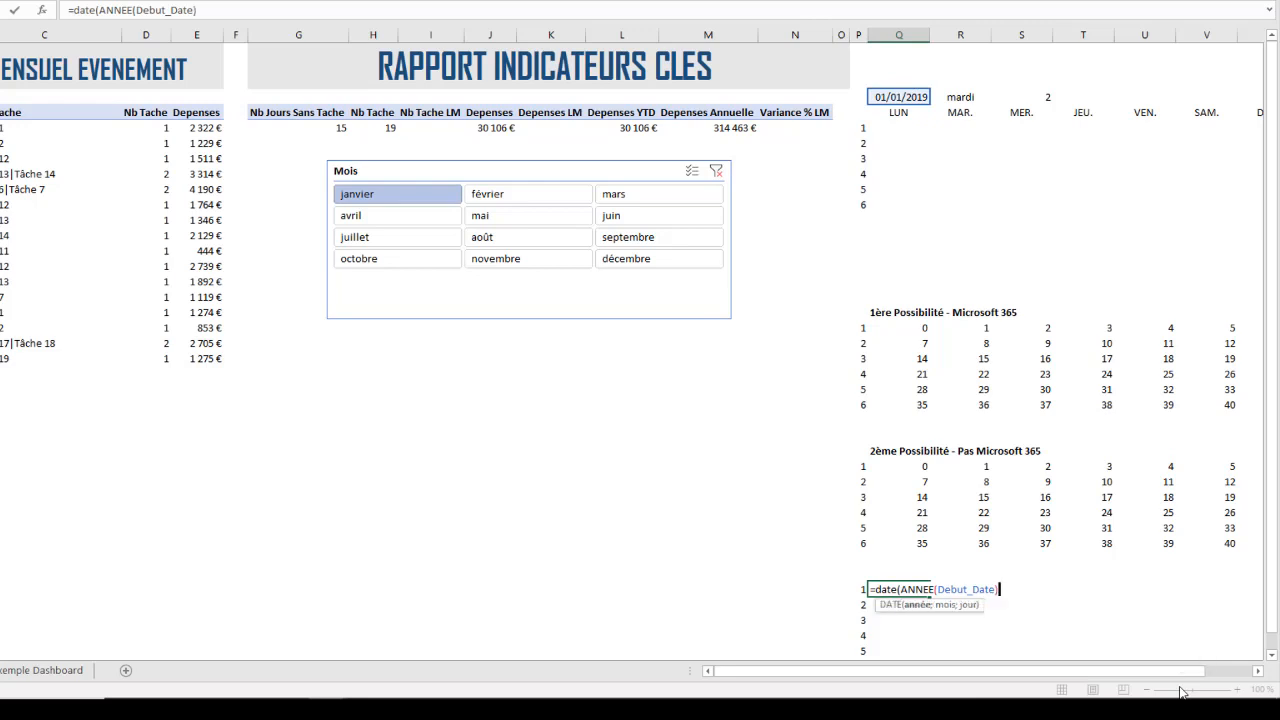
pyautogui.write('mois(')
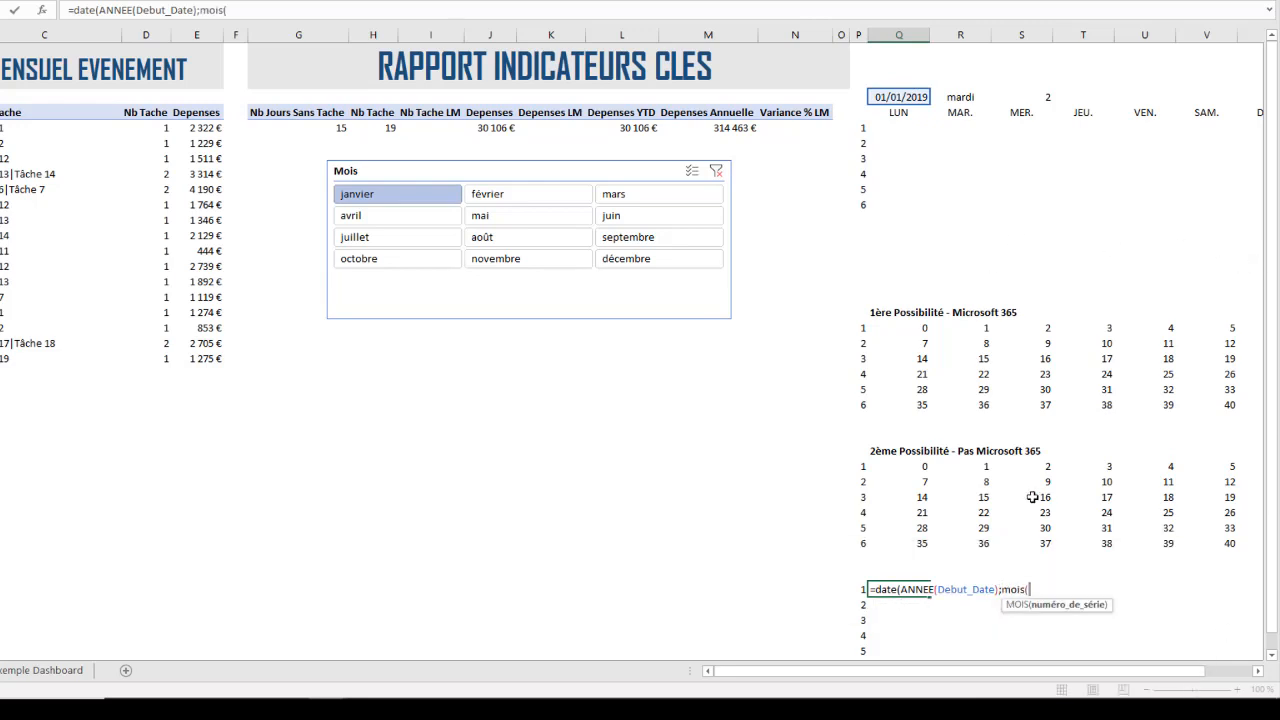
pyautogui.write('d')
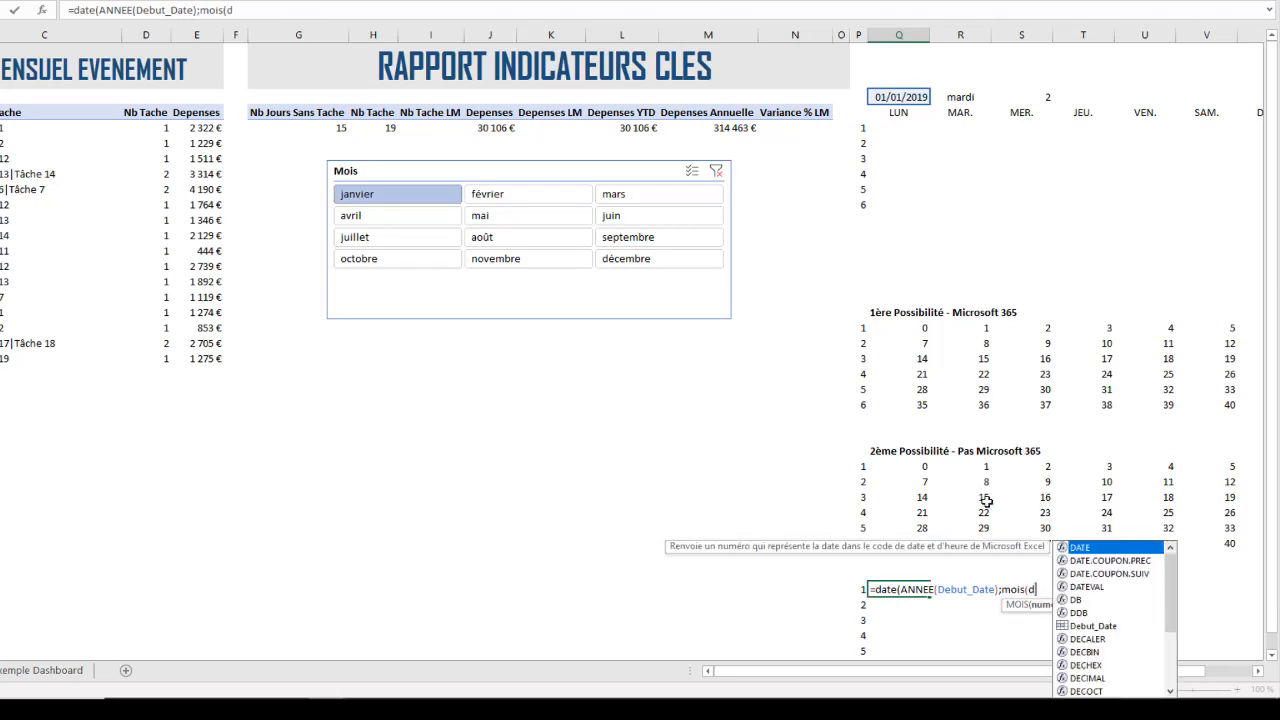
pyautogui.doubleClick(1095, 626)
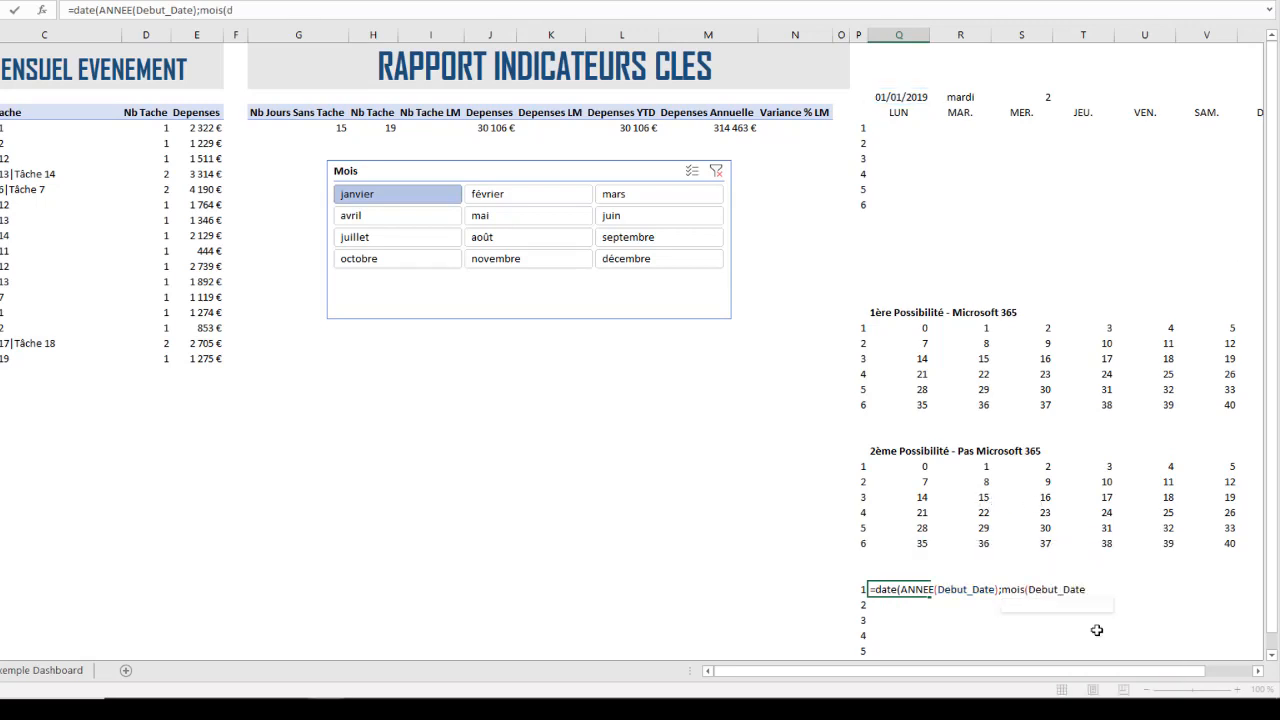
pyautogui.write(')')
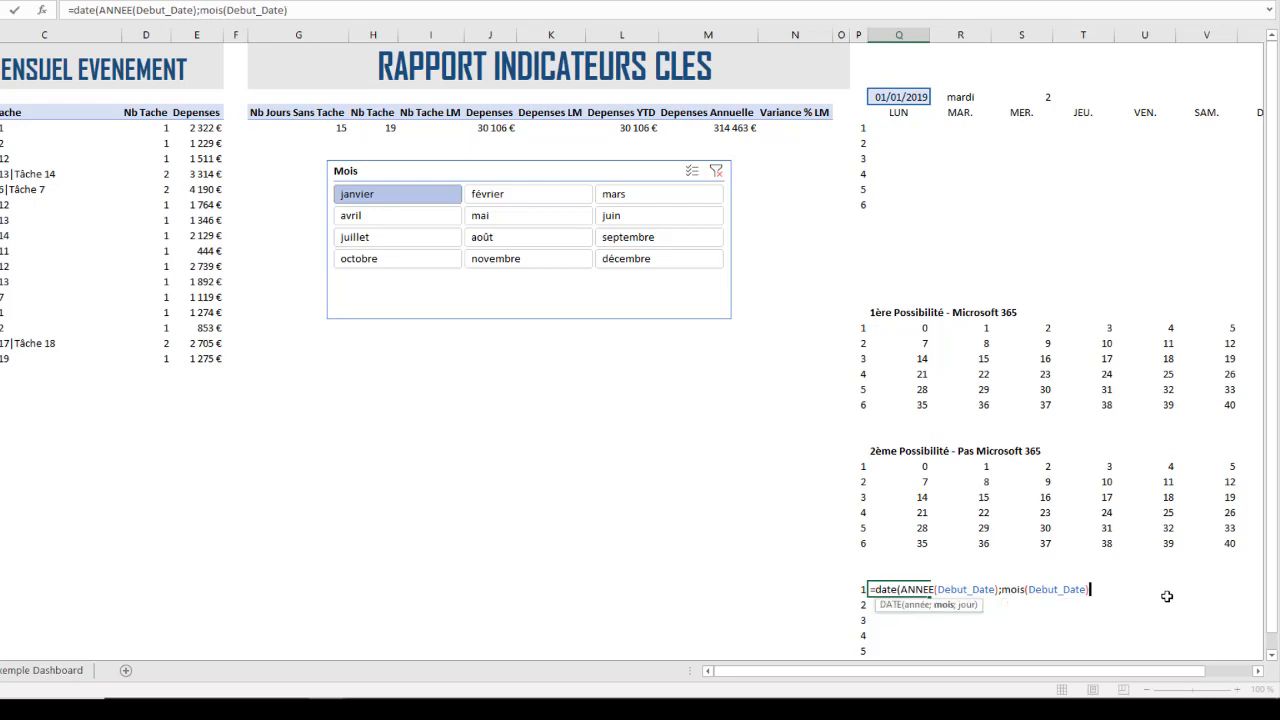
pyautogui.write(';1)')
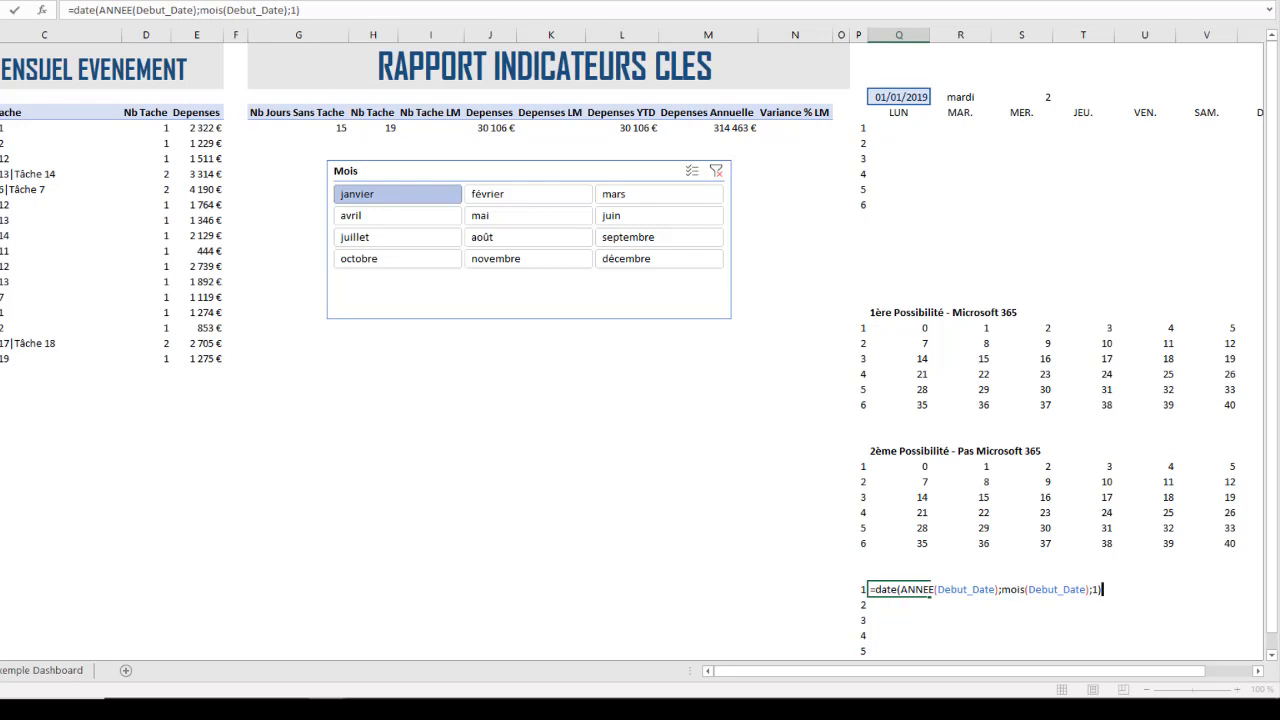
pyautogui.press('Return')
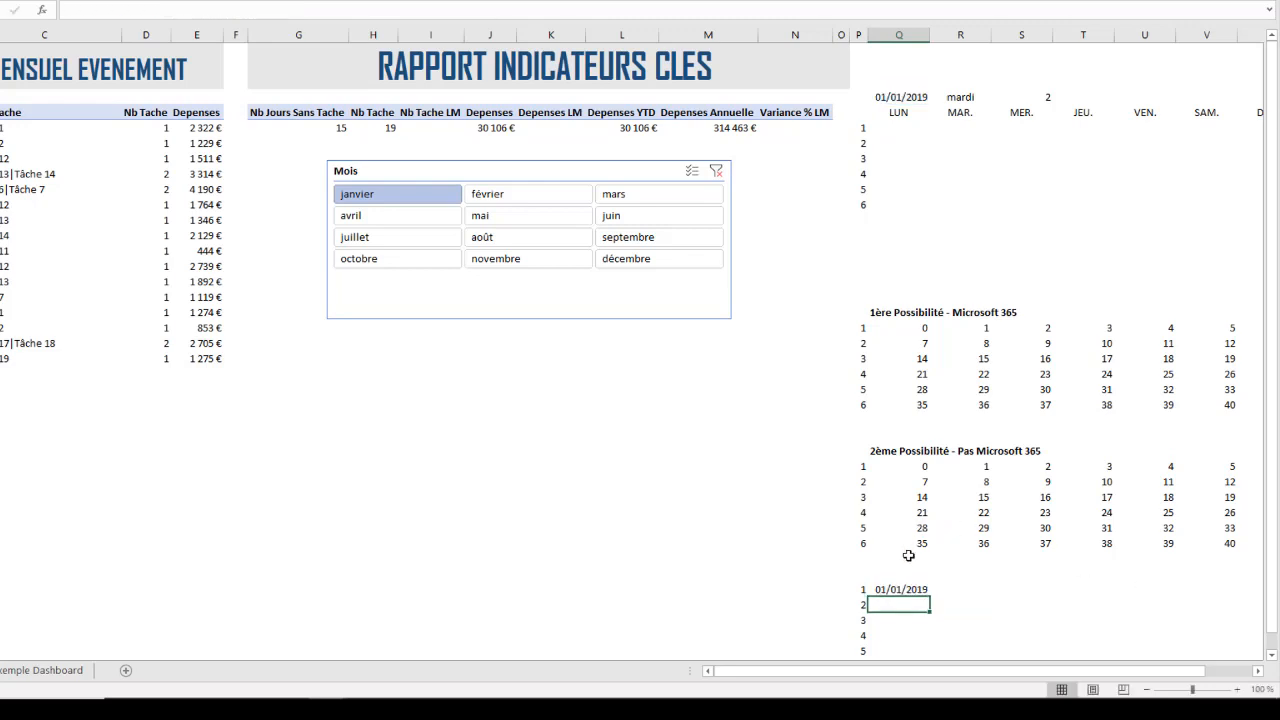
# - Add an offset of +1 to the end of the new block's DATE formula
pyautogui.click(920, 589)
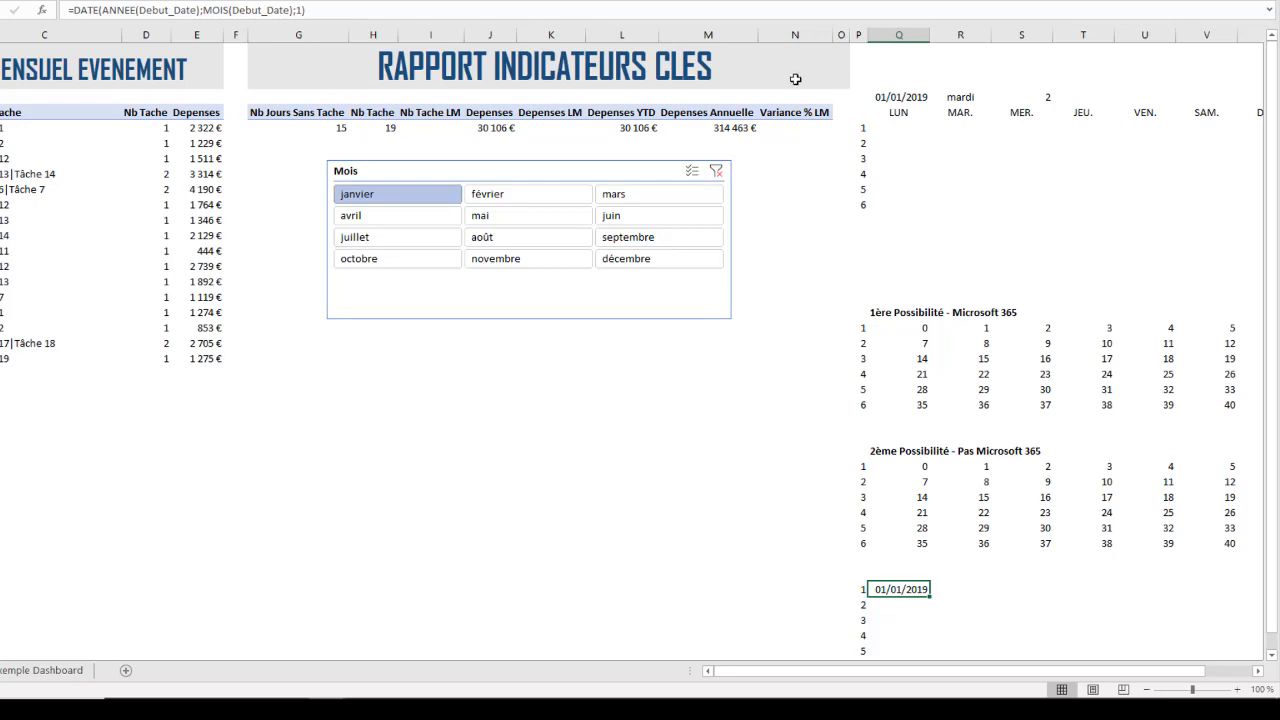
pyautogui.click(327, 13)
pyautogui.write('+')
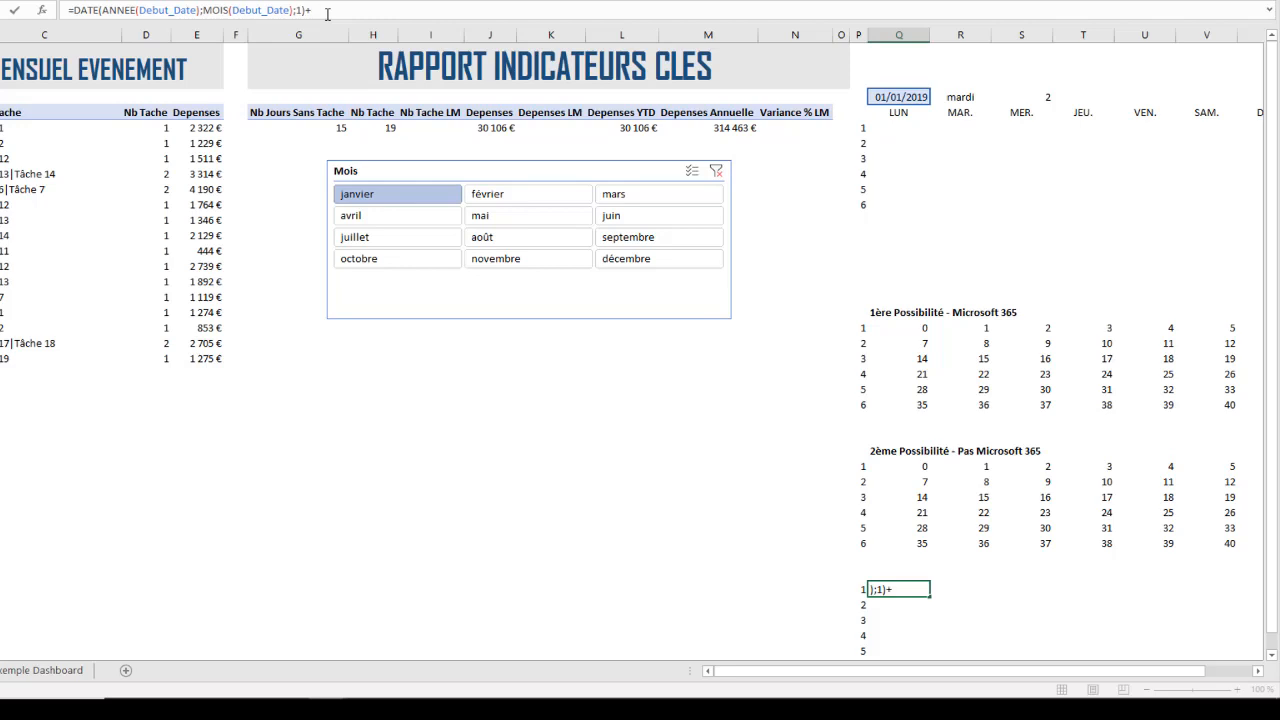
pyautogui.write('2')
pyautogui.press('BackSpace')
pyautogui.write('1')
pyautogui.press('Return')
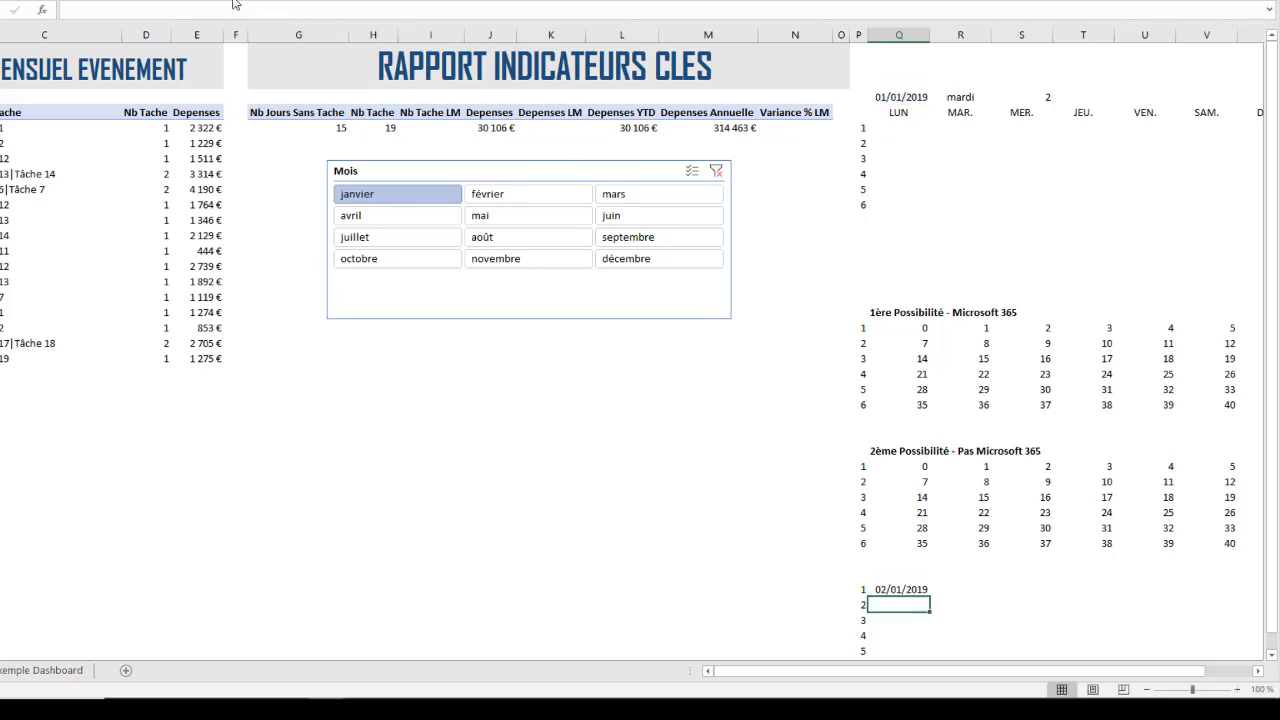
# - Set the offset at the end of the new block's DATE formula to +3
pyautogui.click(898, 589)
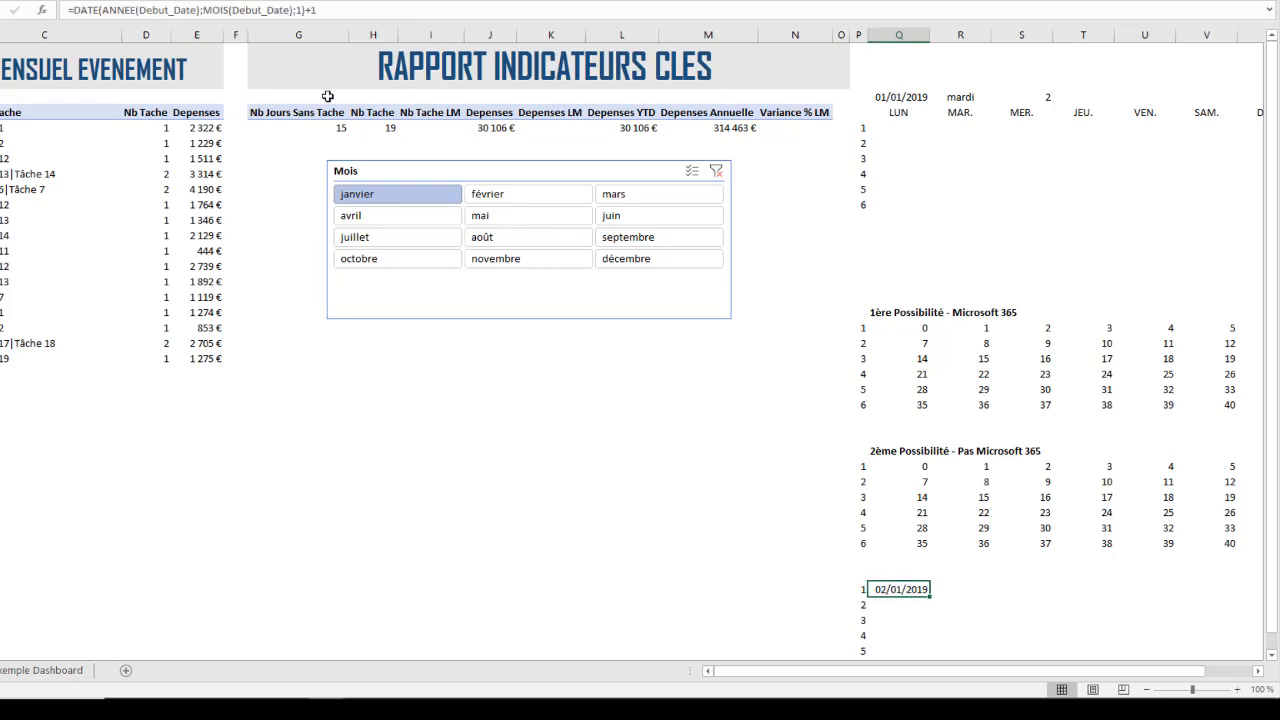
pyautogui.click(352, 10)
pyautogui.write('3')
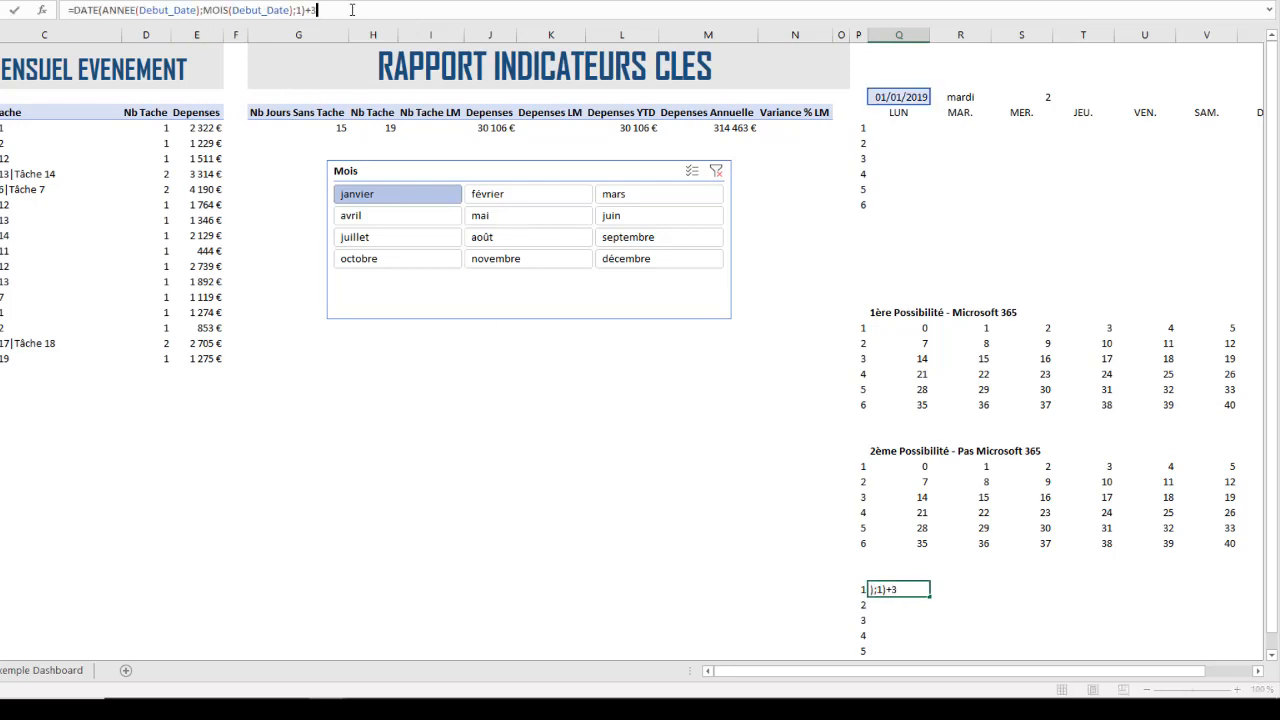
pyautogui.press('Return')
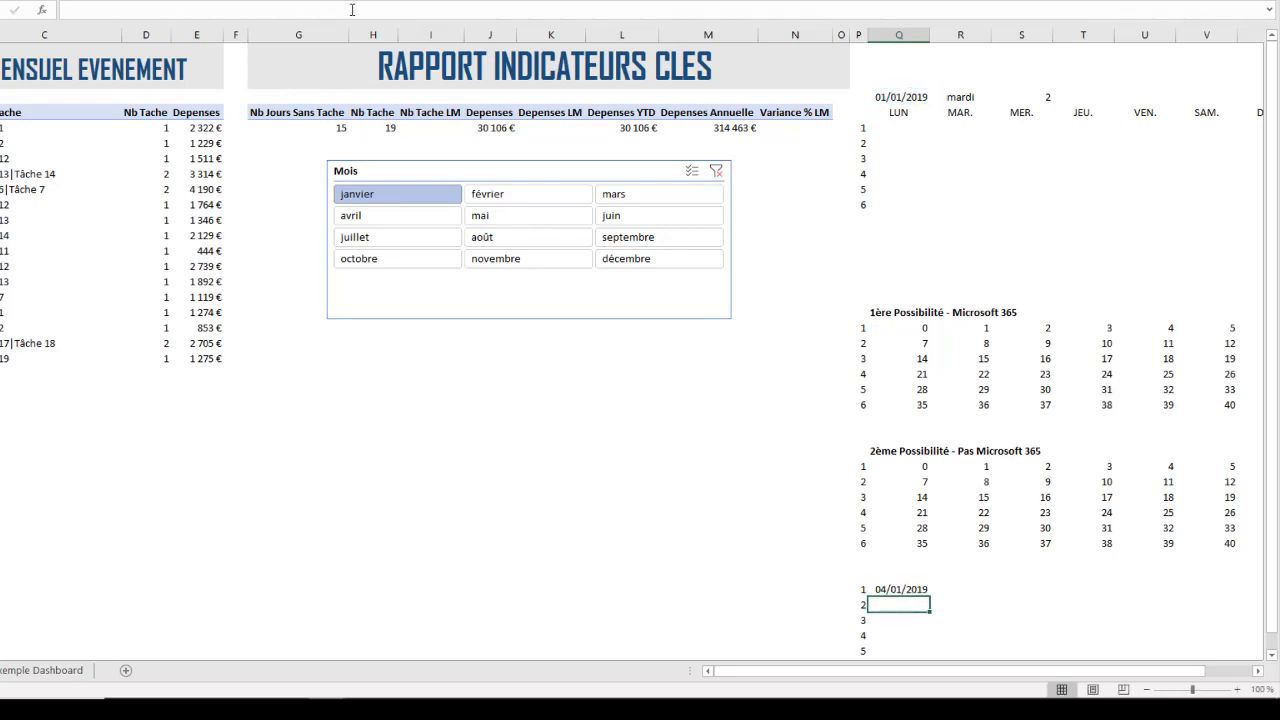
pyautogui.click(901, 590)
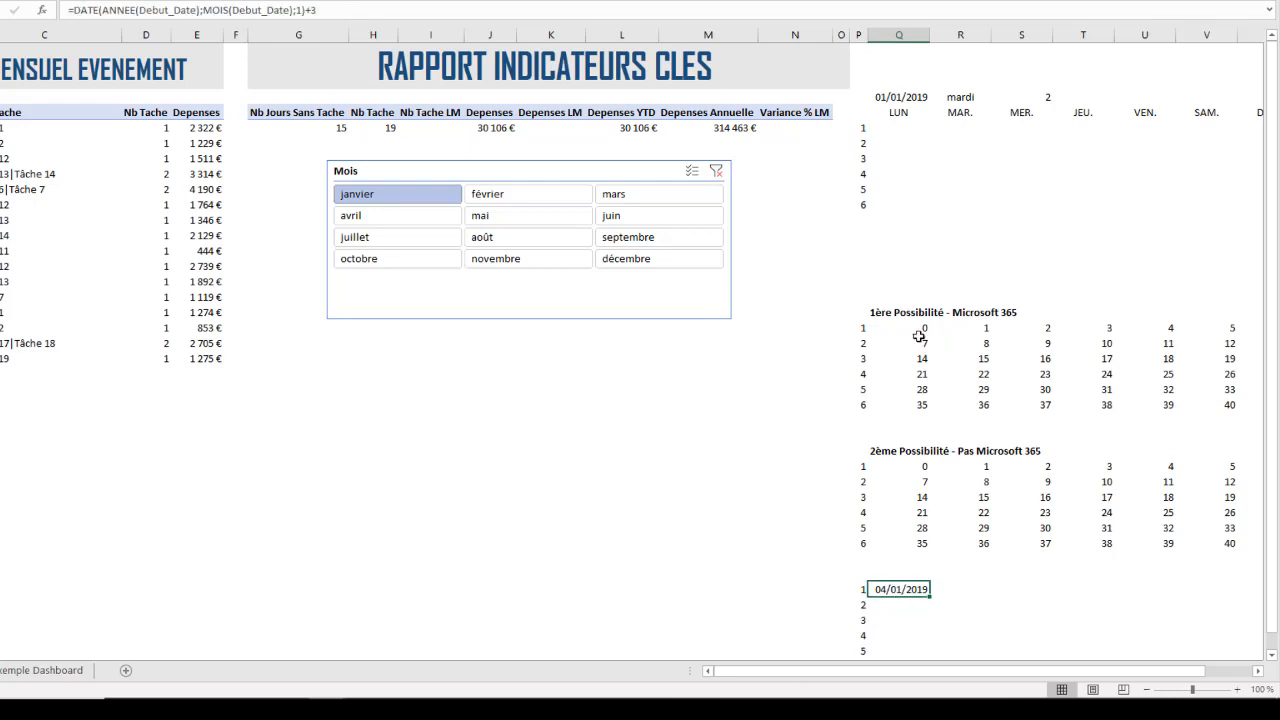
# - Remove the +3 offset from the DATE formula in Q34
pyautogui.moveTo(917, 331); pyautogui.dragTo(1172, 408)
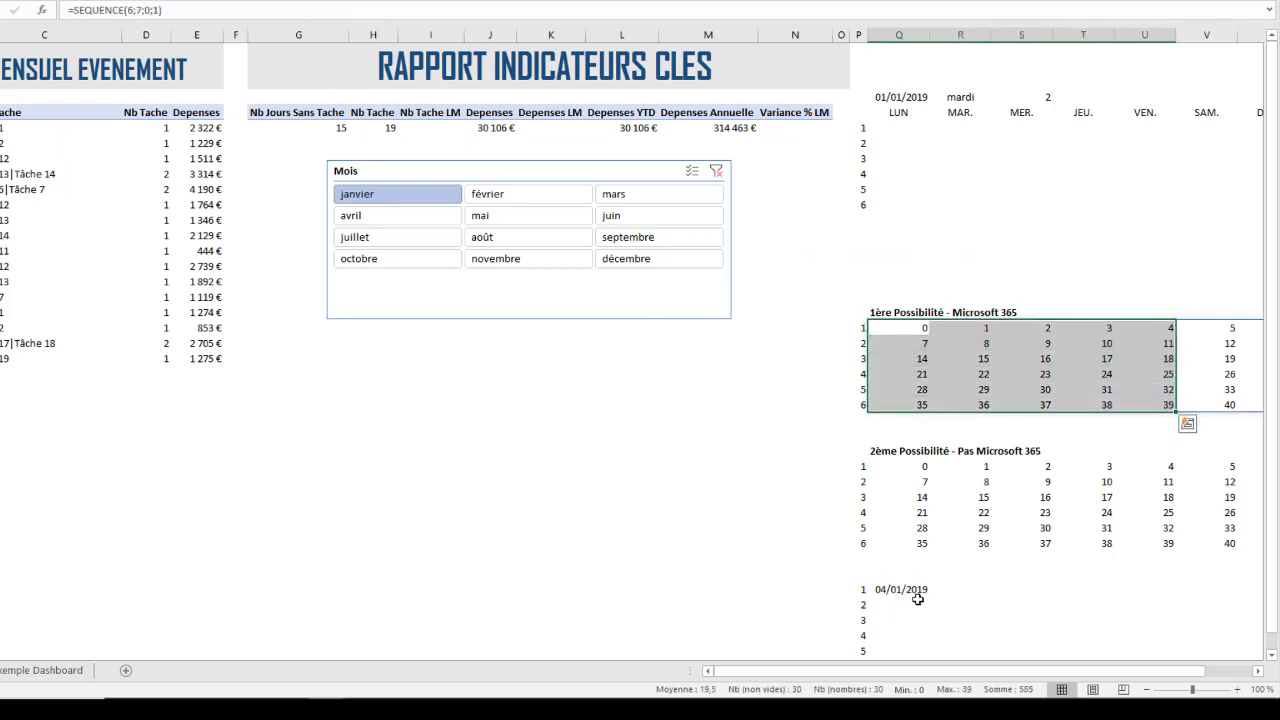
pyautogui.click(901, 590)
pyautogui.click(335, 16)
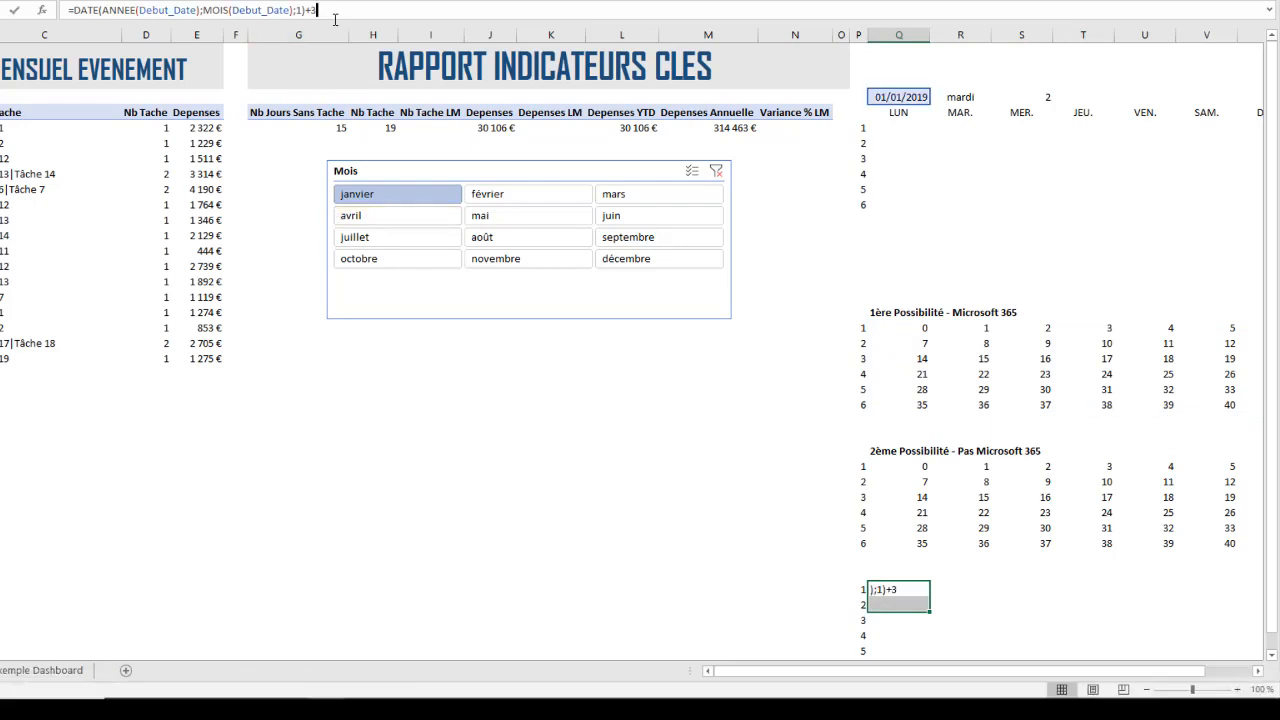
pyautogui.press('BackSpace')
pyautogui.press('BackSpace')
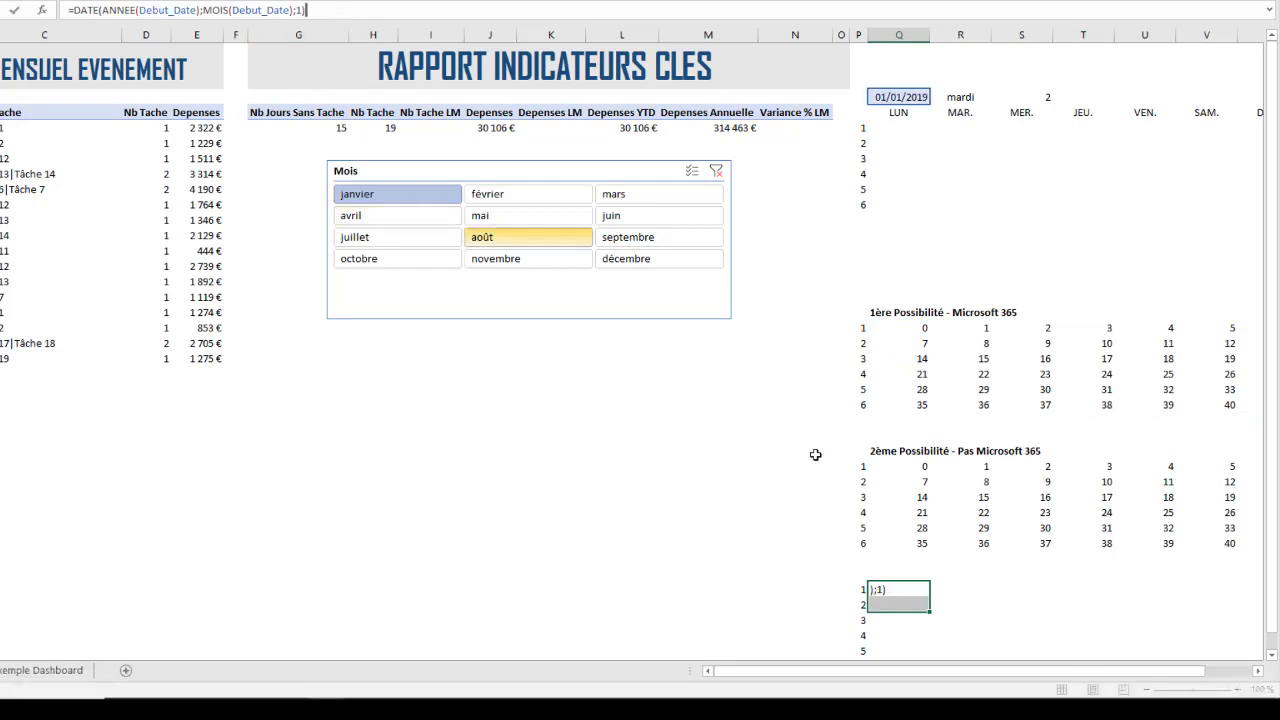
pyautogui.hotkey('ctrl', 'Return')
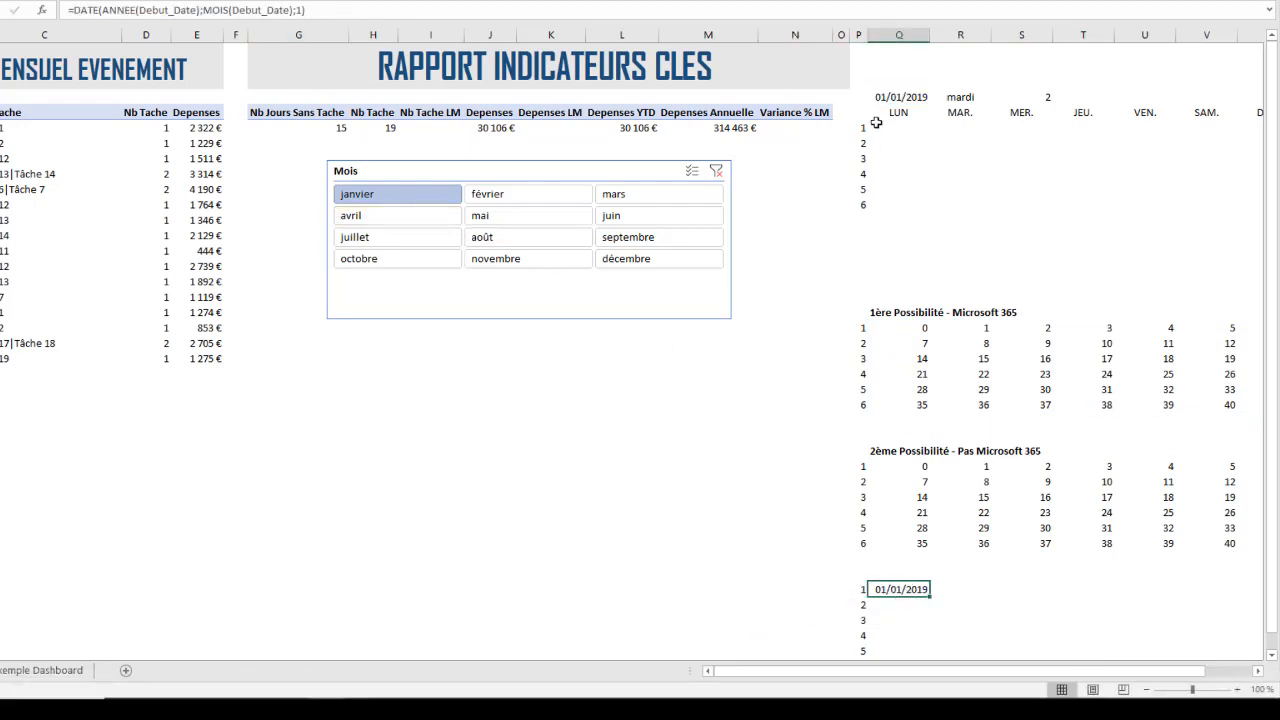
# - Move the DATE formula cell from Q34 to R34 and back to Q34
pyautogui.click(908, 596)
pyautogui.moveTo(908, 596); pyautogui.dragTo(985, 600)
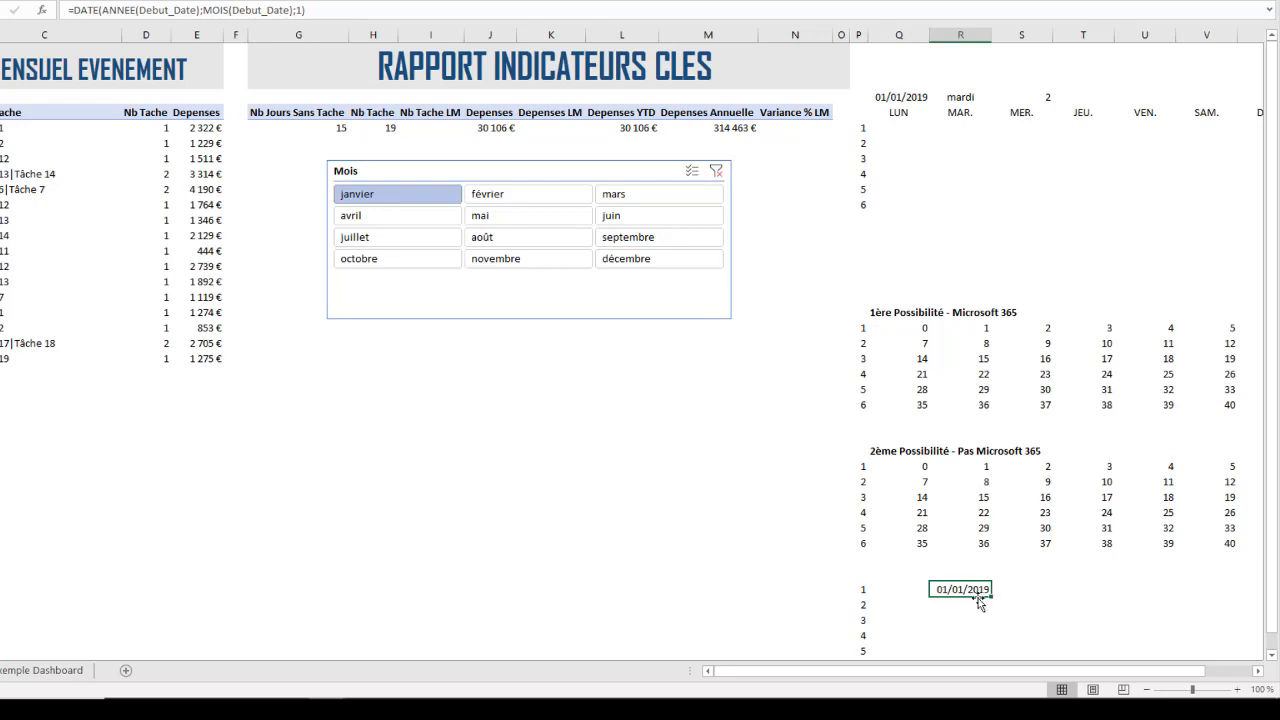
pyautogui.moveTo(981, 603); pyautogui.dragTo(916, 598)
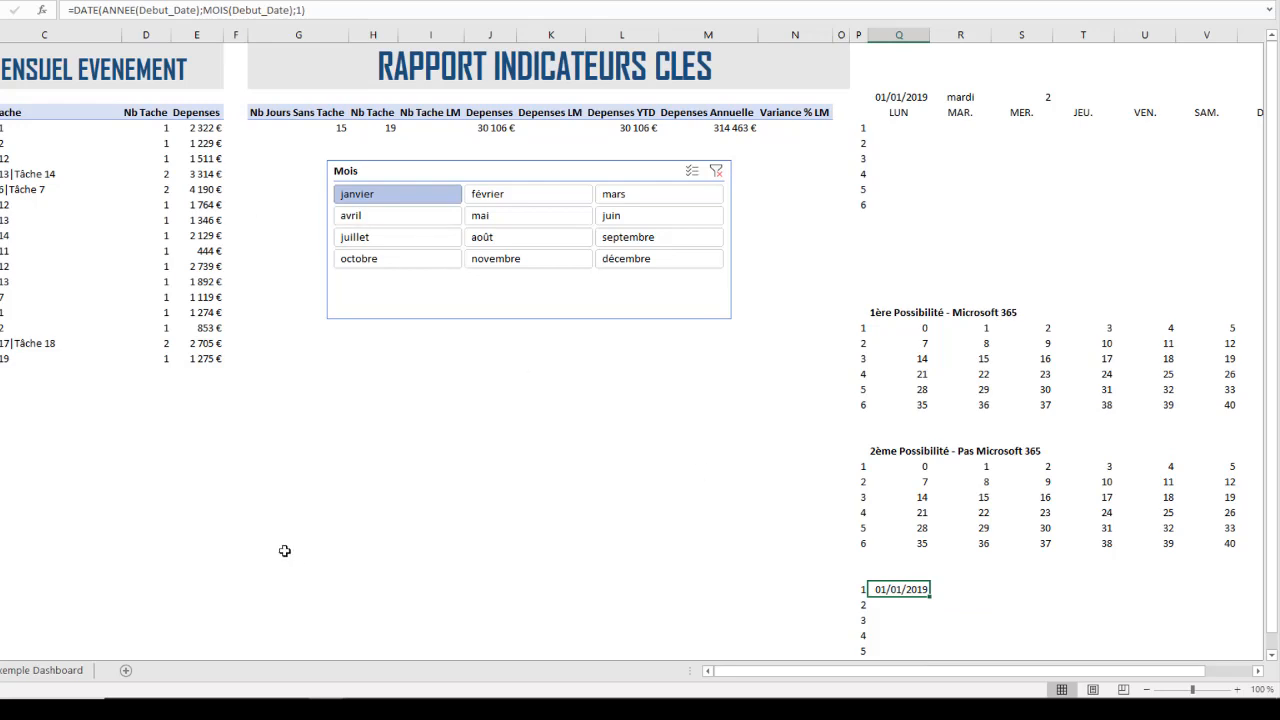
# - Show the formula of Q34 as text in S34 with FORMULETEXTE(Q34)
pyautogui.click(862, 605)
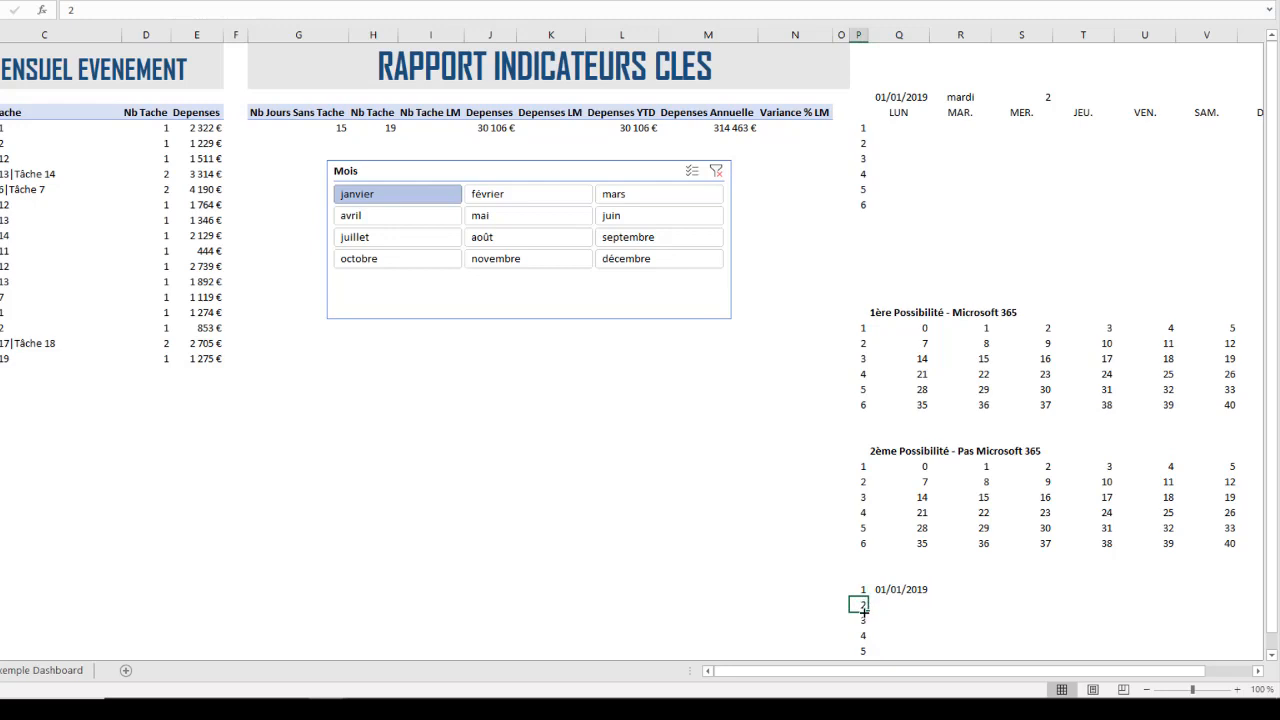
pyautogui.moveTo(862, 605); pyautogui.dragTo(862, 651)
pyautogui.click(970, 592)
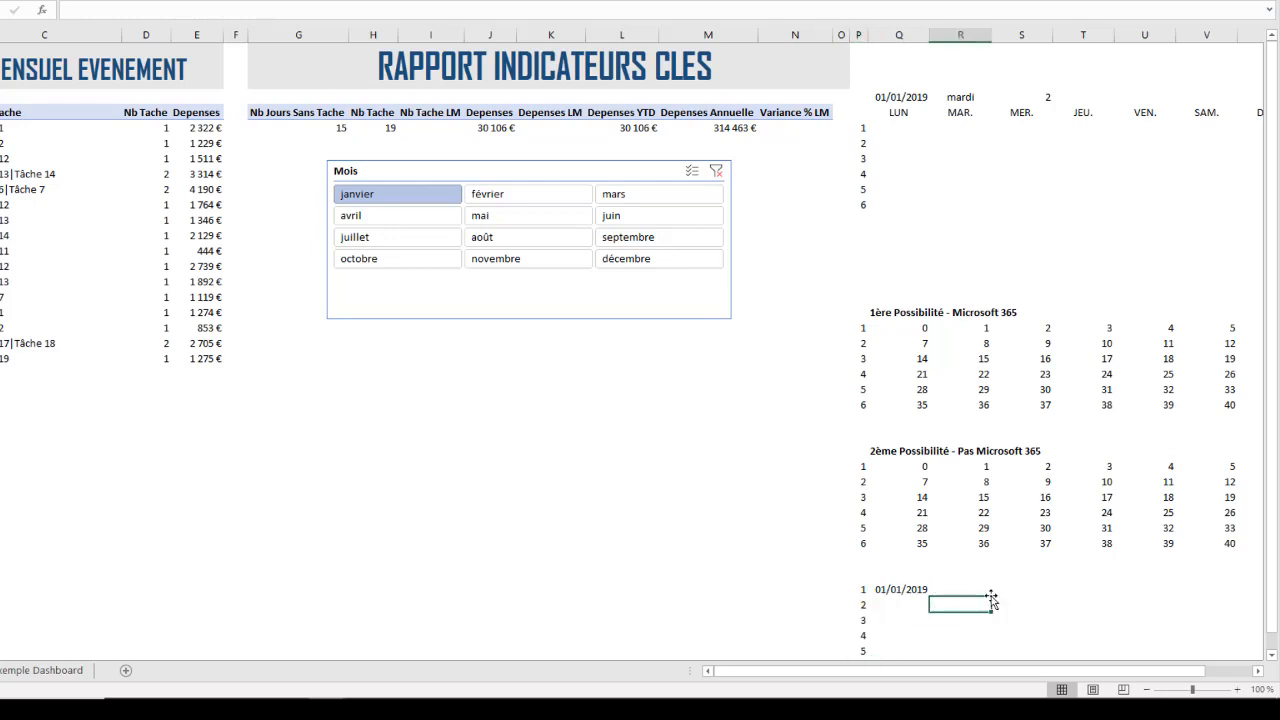
pyautogui.click(1030, 592)
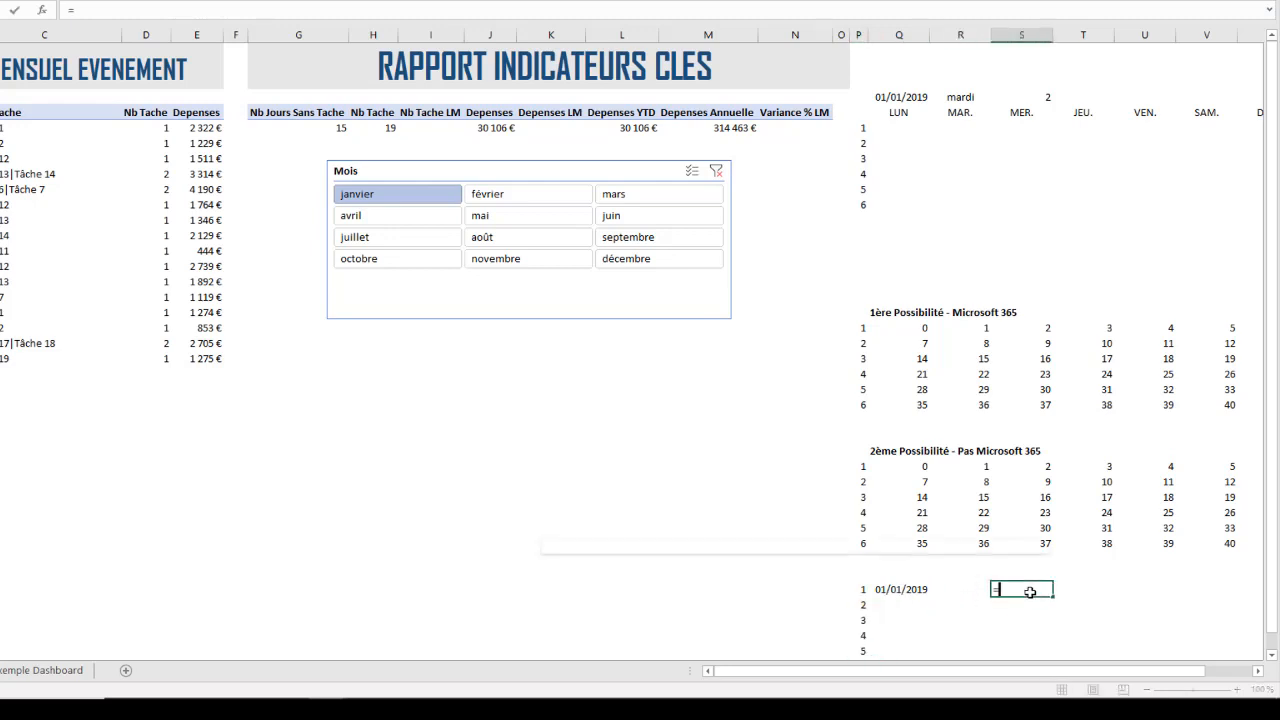
pyautogui.write('=fo')
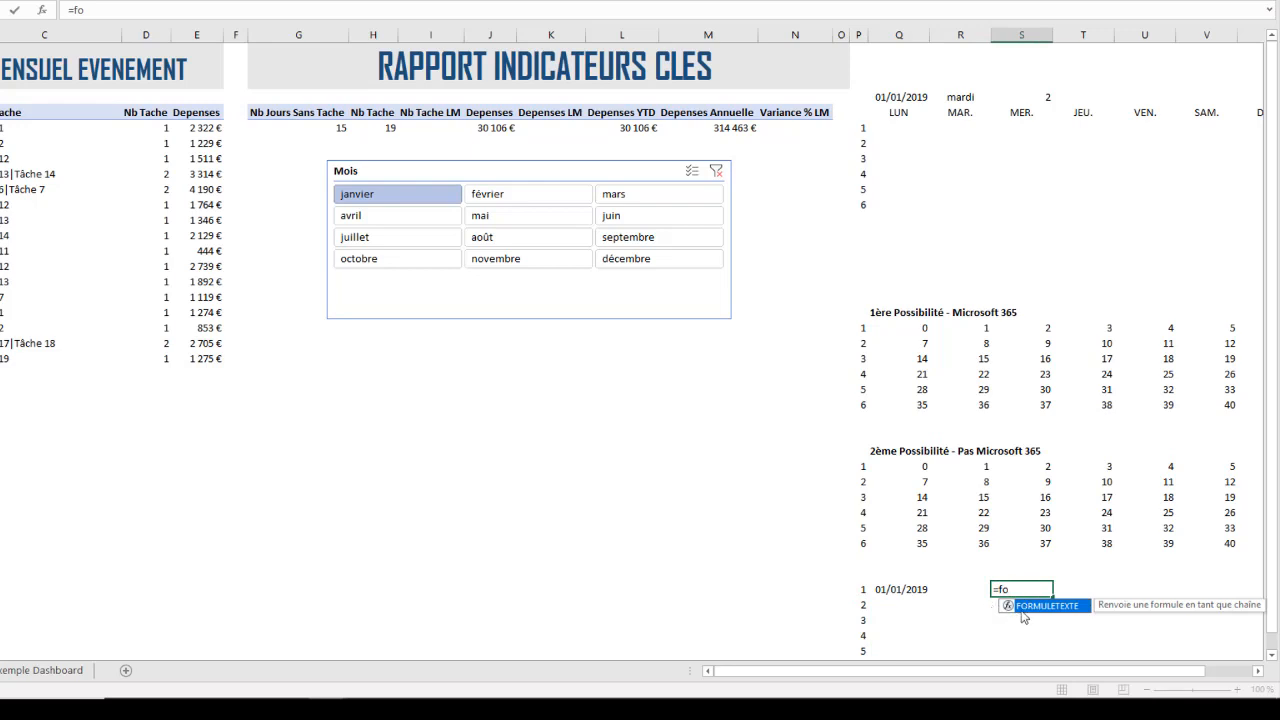
pyautogui.doubleClick(1020, 613)
pyautogui.click(914, 590)
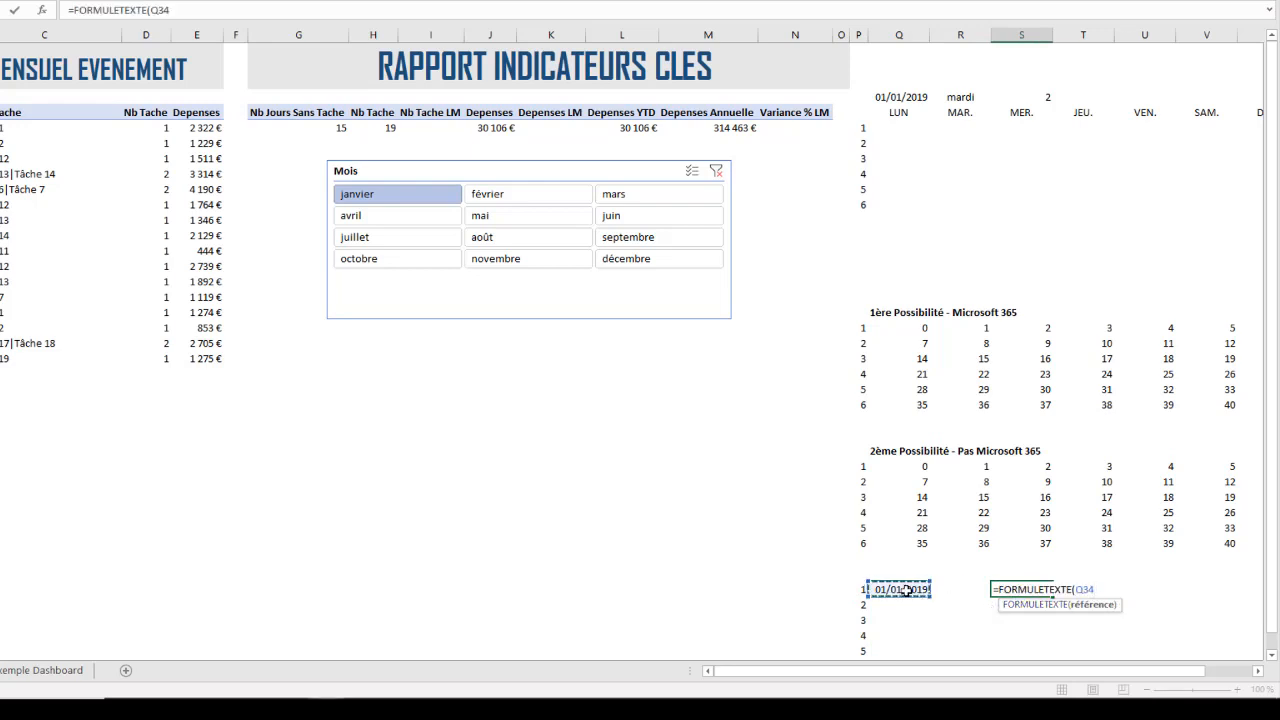
pyautogui.press('Return')
# - Format the formula text in S34 as bold and red
pyautogui.click(1000, 590)
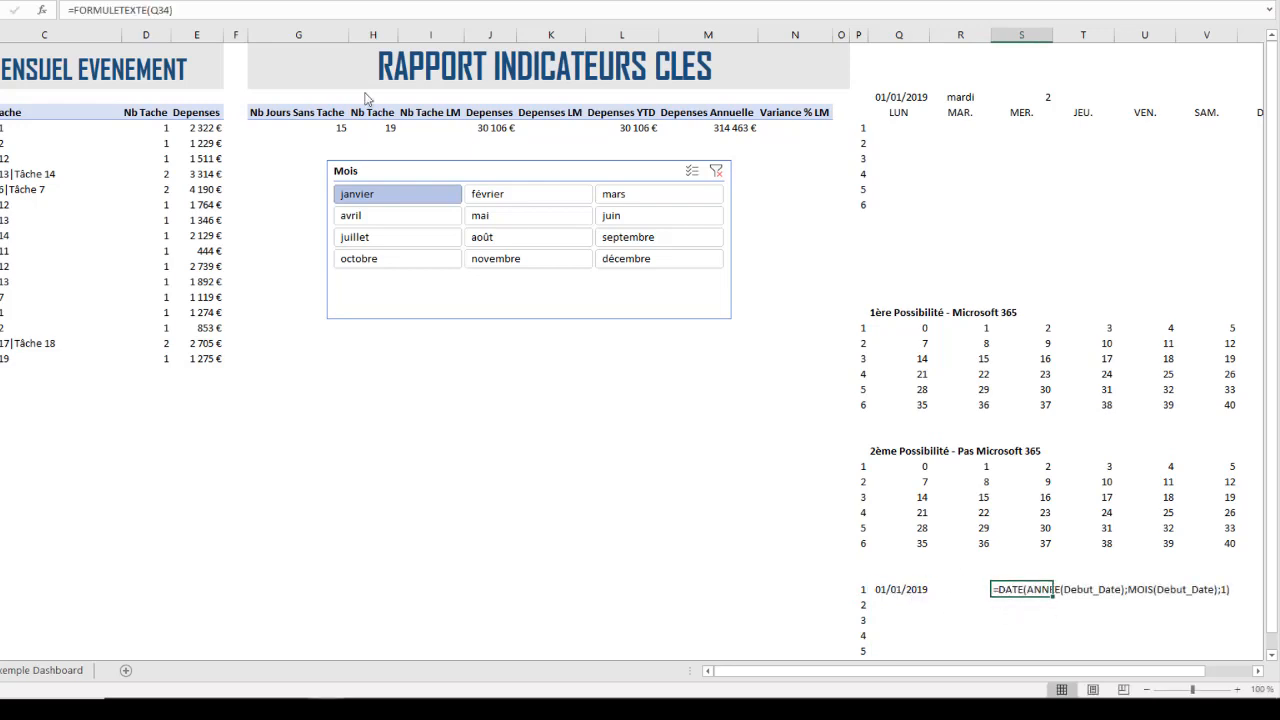
pyautogui.hotkey('ctrl', 'g')
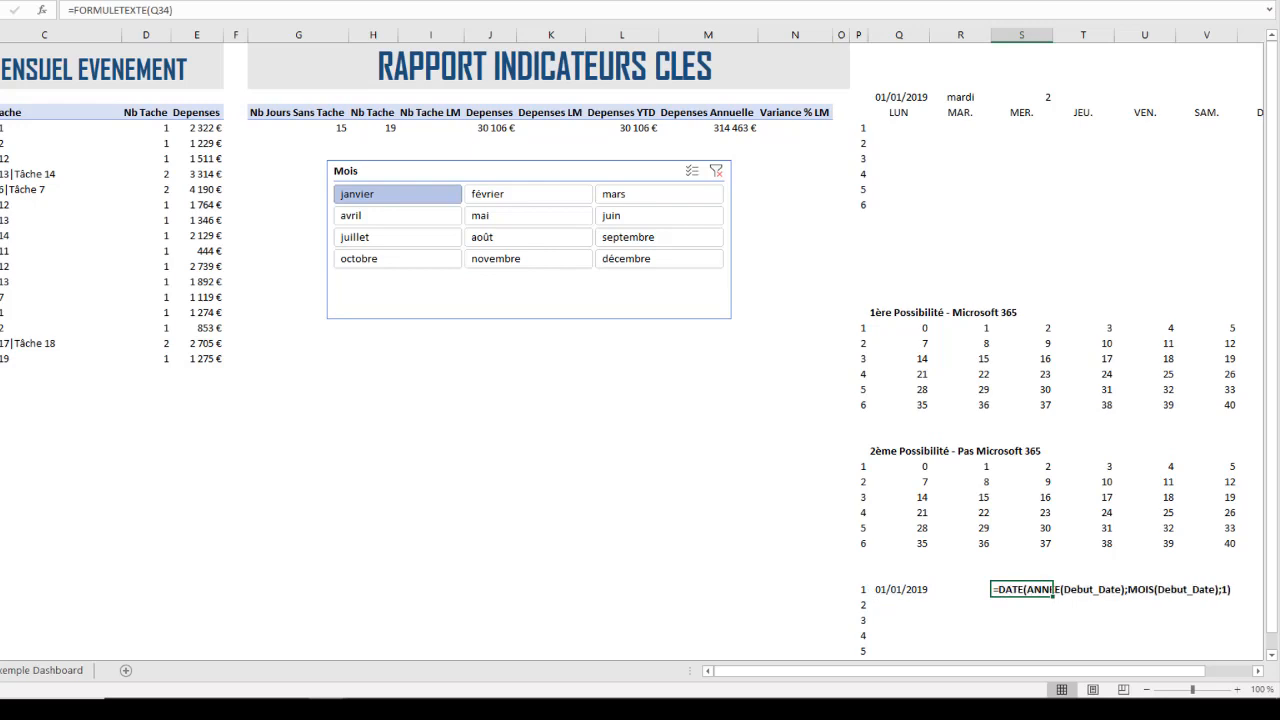
pyautogui.click(148, 128)
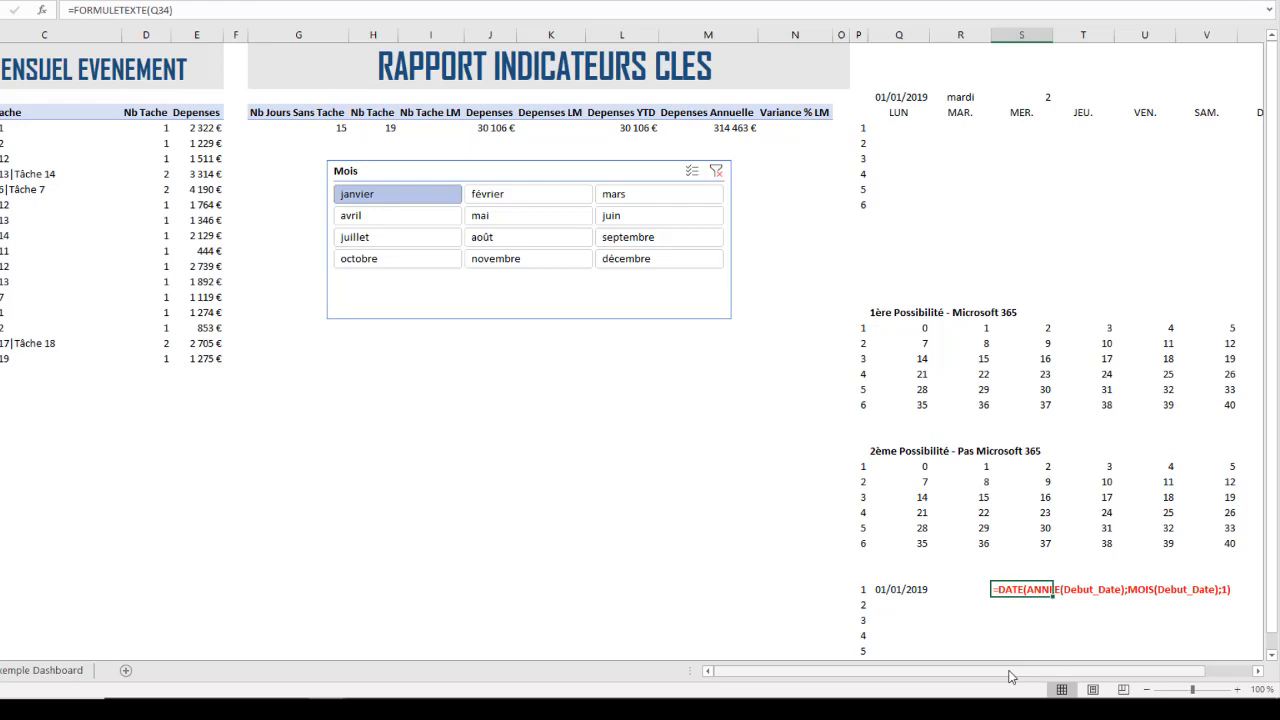
# - Delete the row numbers 3 to 6 from the new block in column P
pyautogui.click(895, 618)
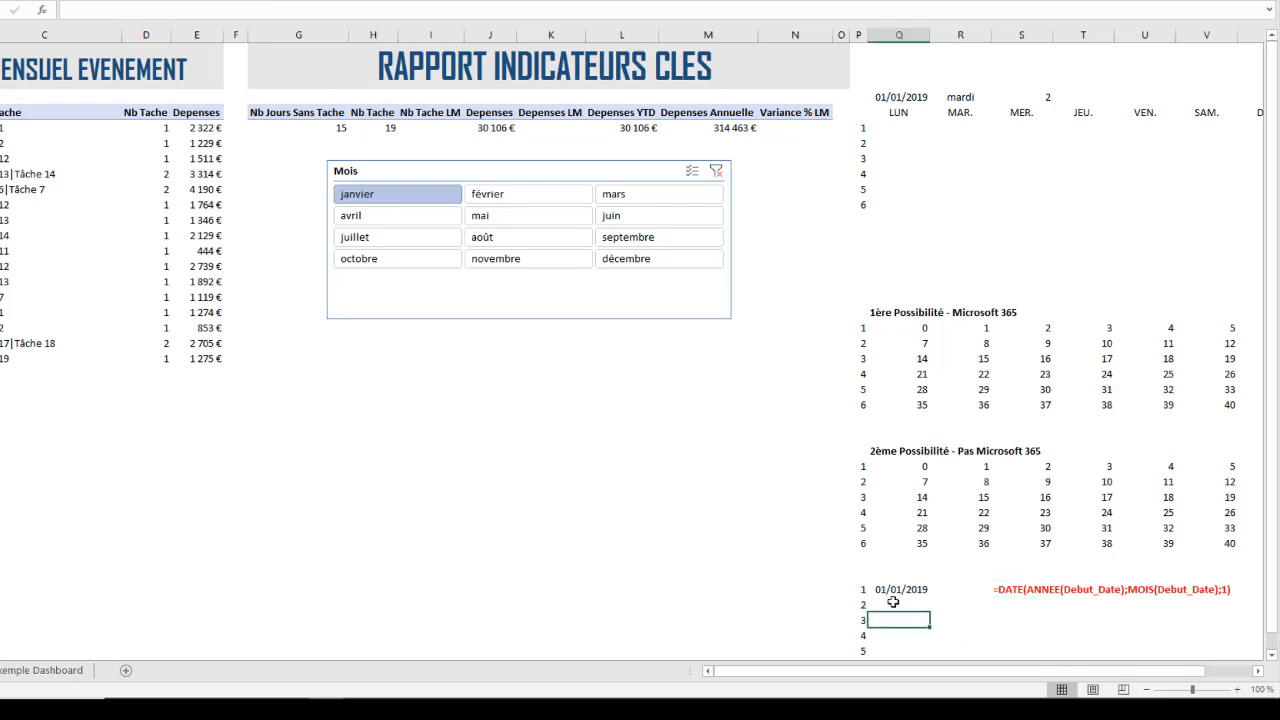
pyautogui.scroll(-5, 897, 595)
pyautogui.scroll(-2, 897, 587)
pyautogui.moveTo(853, 313); pyautogui.dragTo(866, 365)
pyautogui.press('Delete')
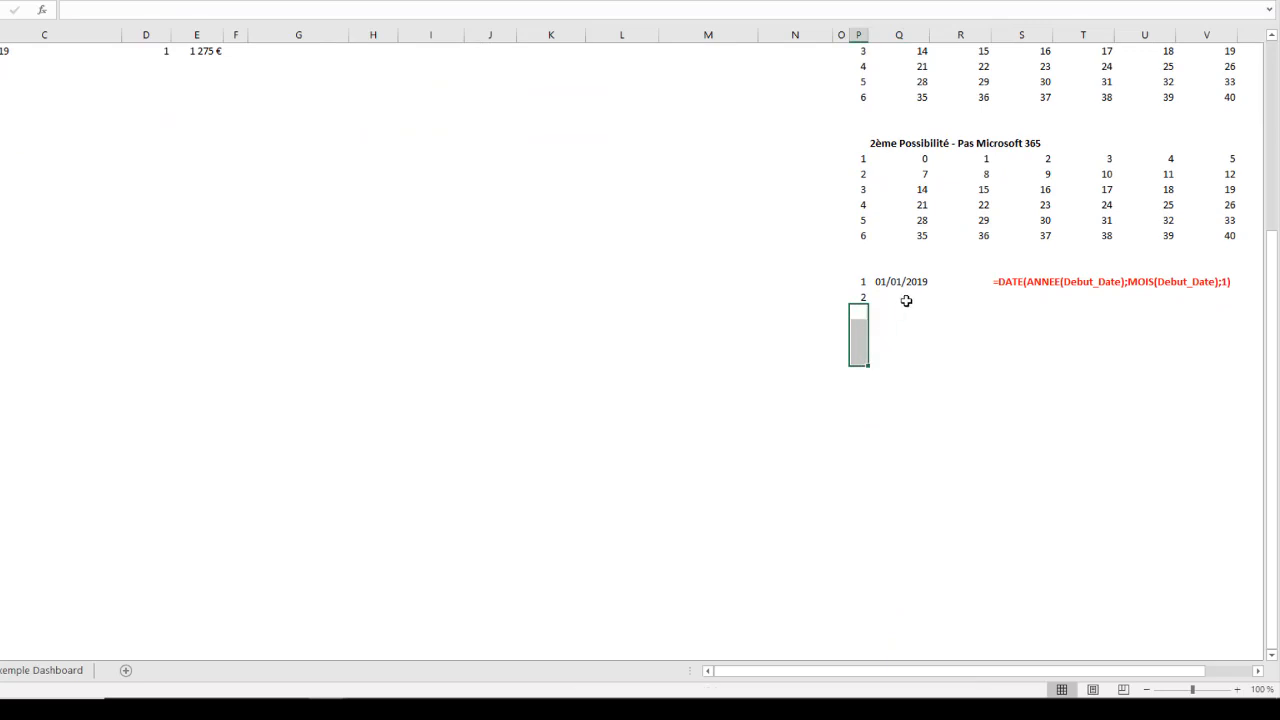
# - Copy the full text of the DATE formula in Q34 and leave the cell unedited
pyautogui.click(906, 300)
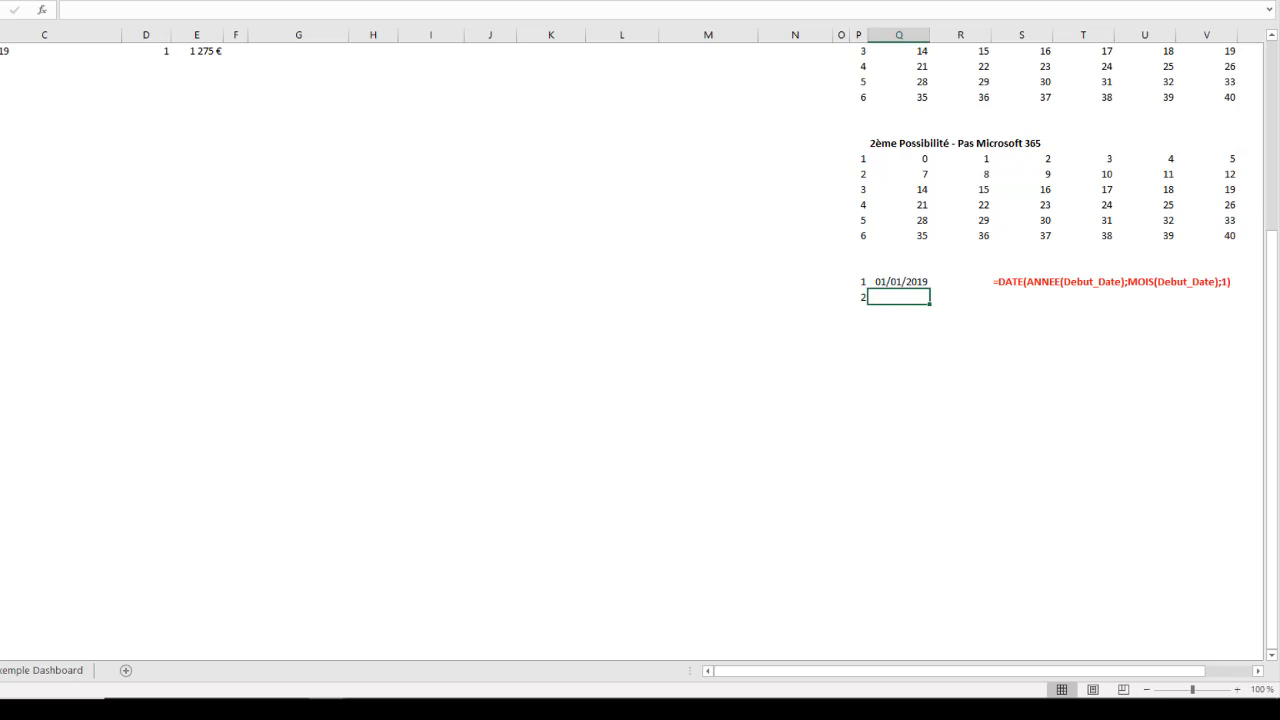
pyautogui.click(892, 281)
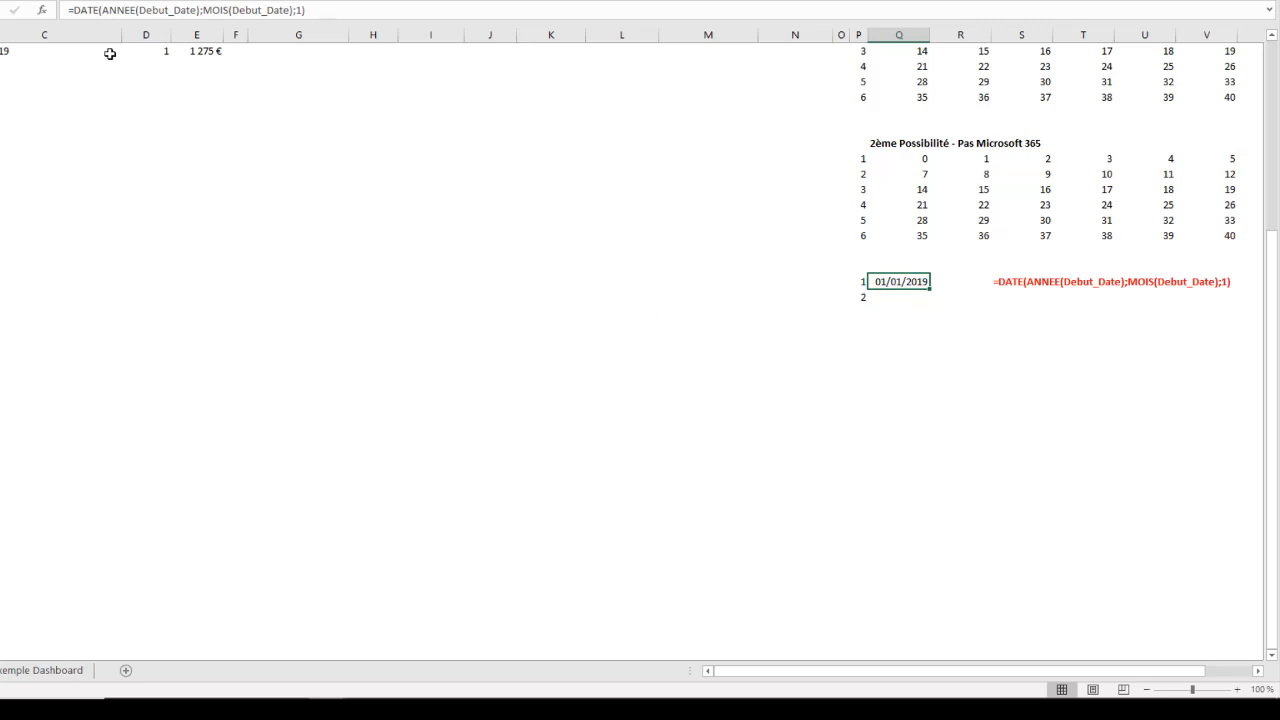
pyautogui.moveTo(309, 11); pyautogui.dragTo(69, 11)
pyautogui.hotkey('ctrl', 'c')
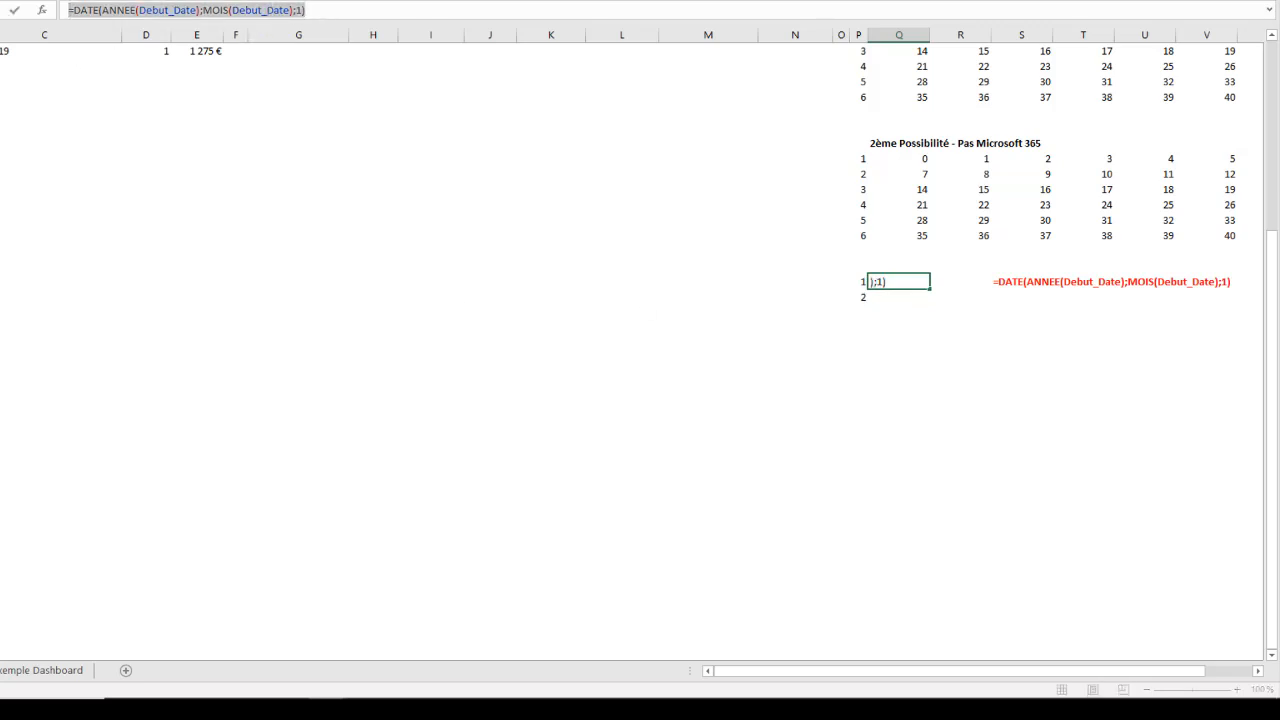
pyautogui.press('Escape')
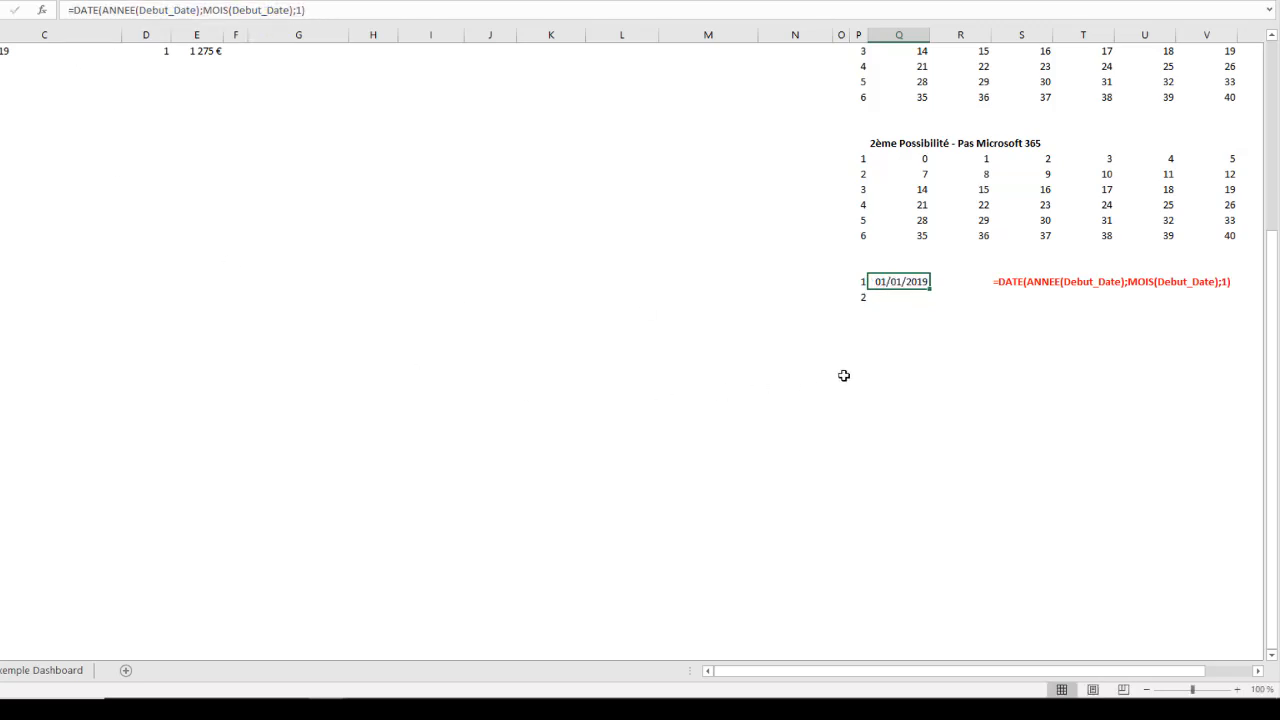
# - Start a JOURSEM formula in Q35 with the copied DATE(ANNEE(Debut_Date);MOIS(Debut_Date);1) as its date argument, without the extra equals sign
pyautogui.click(889, 297)
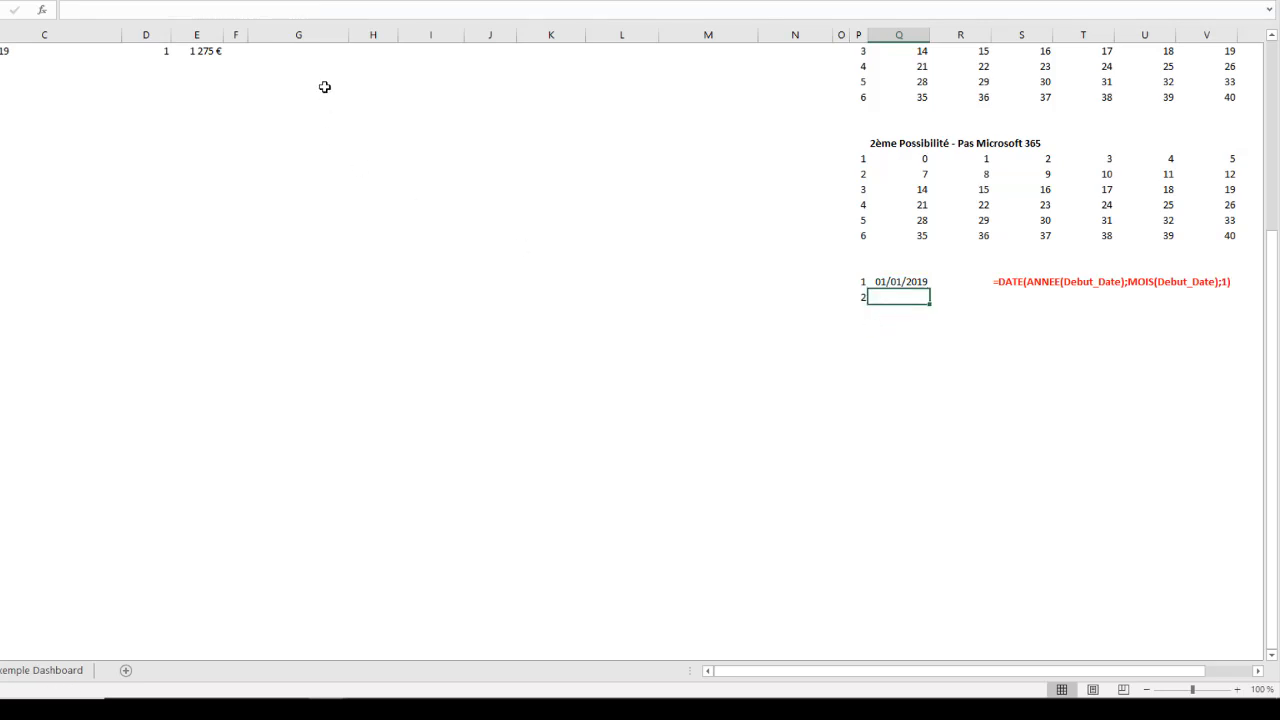
pyautogui.click(115, 18)
pyautogui.write('=')
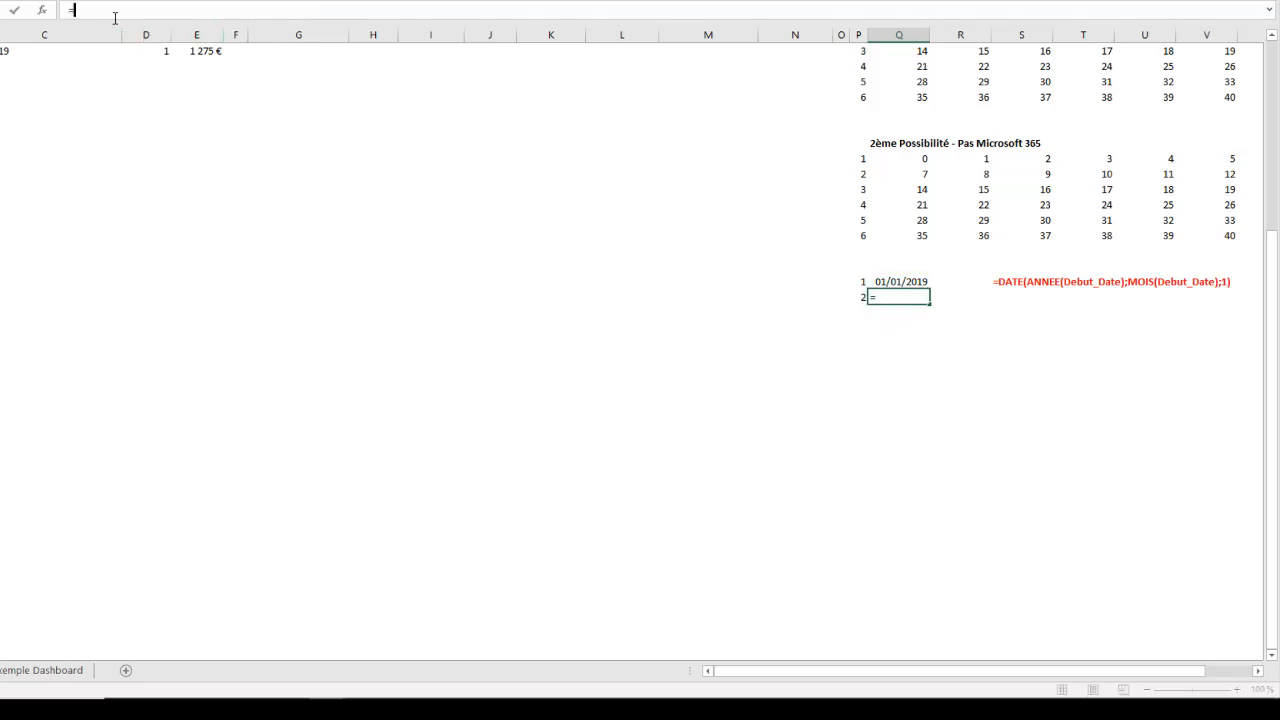
pyautogui.write('JOUS')
pyautogui.press('BackSpace')
pyautogui.write('r')
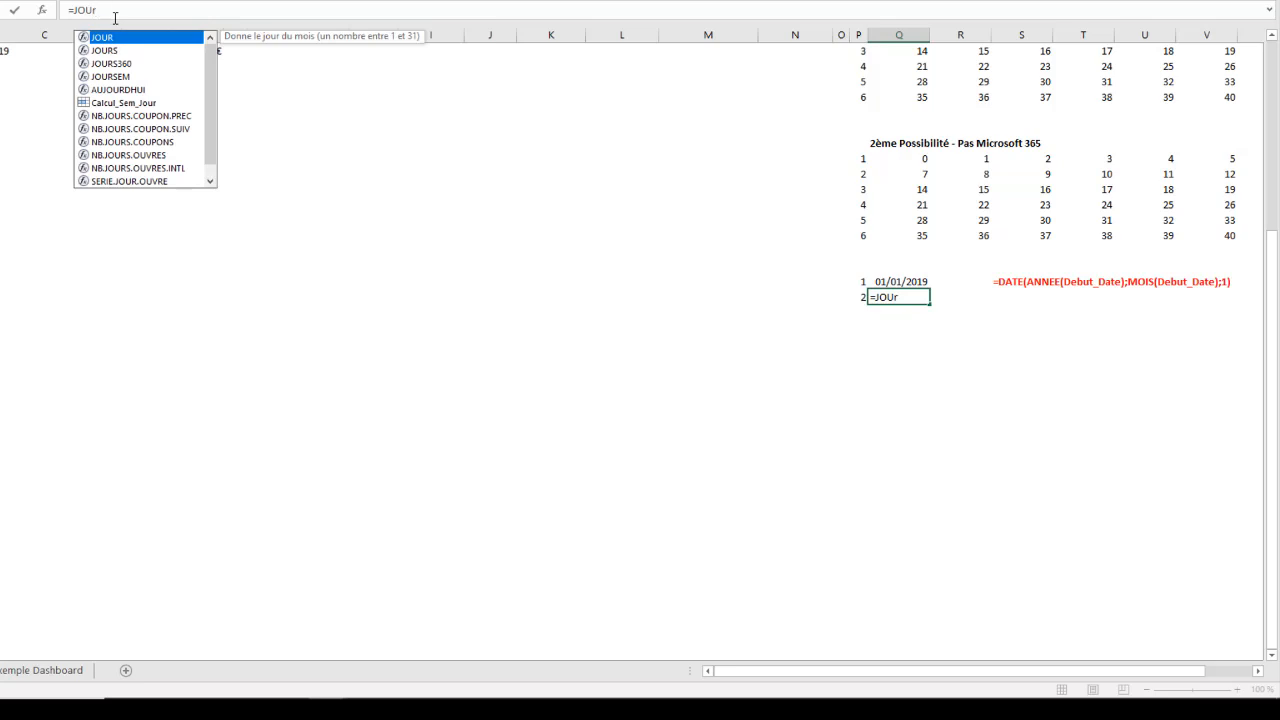
pyautogui.doubleClick(115, 76)
pyautogui.hotkey('ctrl', 'v')
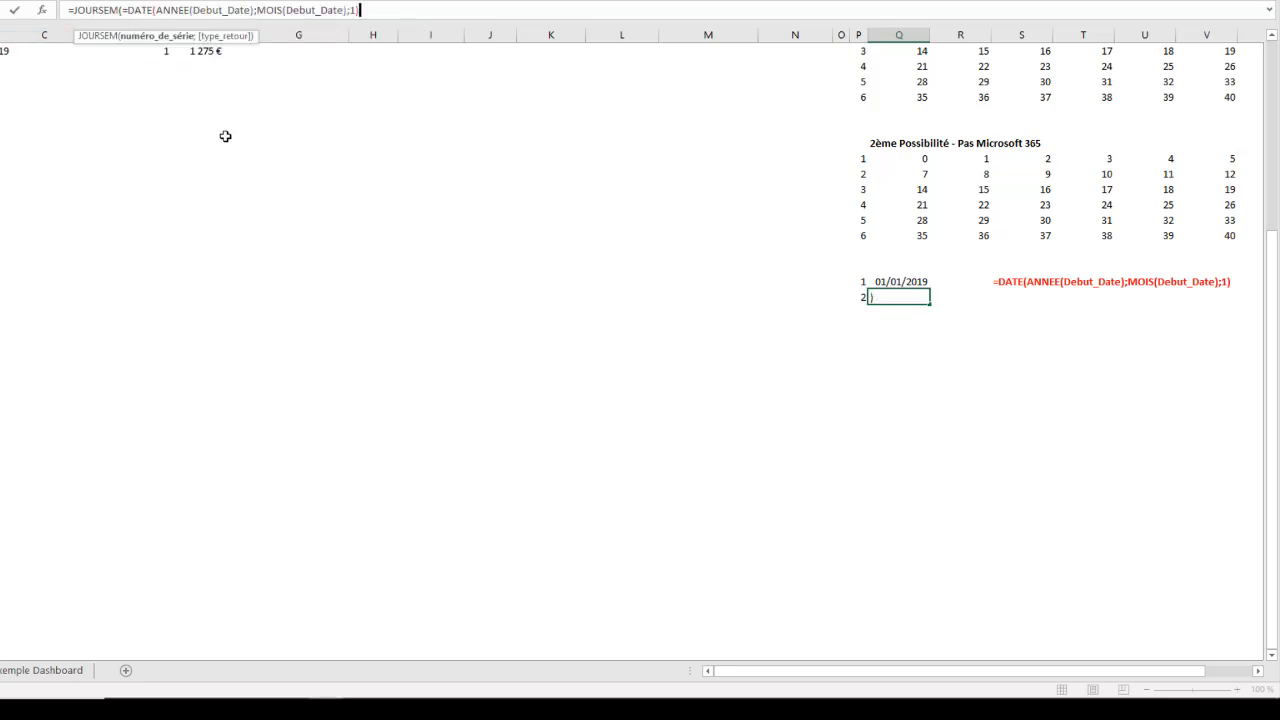
pyautogui.click(129, 10)
pyautogui.press('BackSpace')
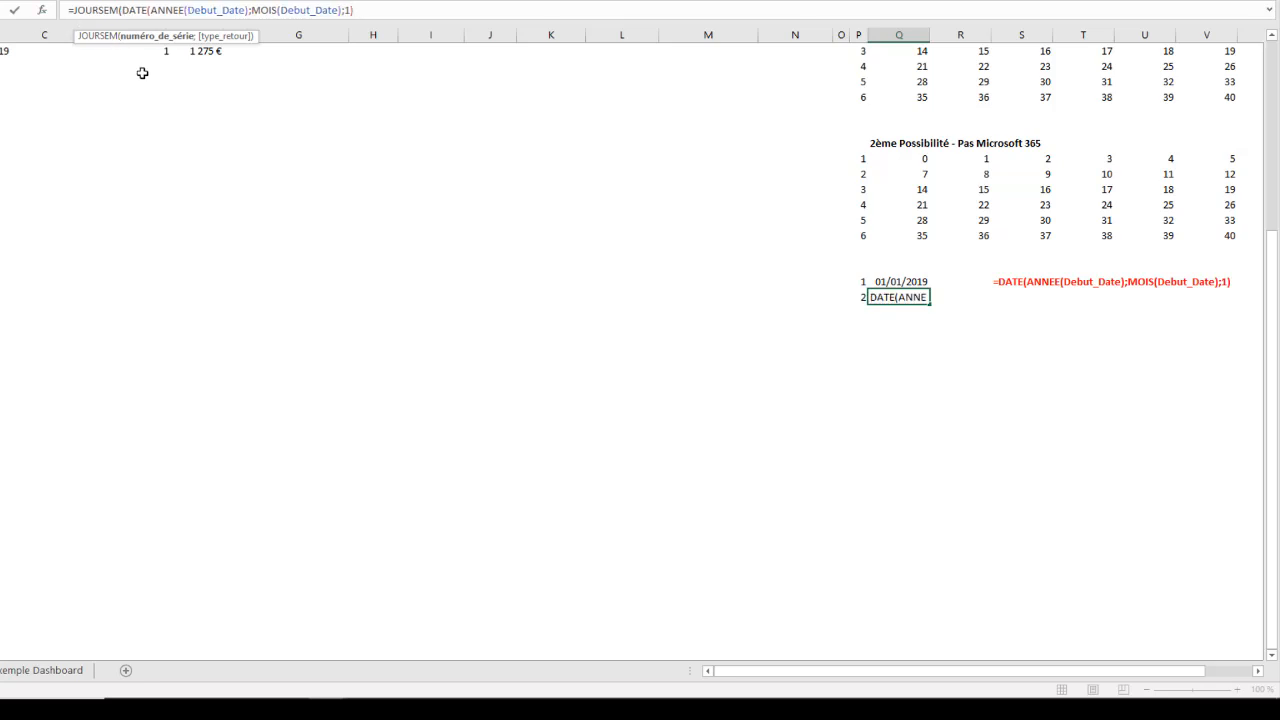
# - Complete the JOURSEM formula in Q35 with return type 2 and enter it
pyautogui.scroll(7, 894, 248)
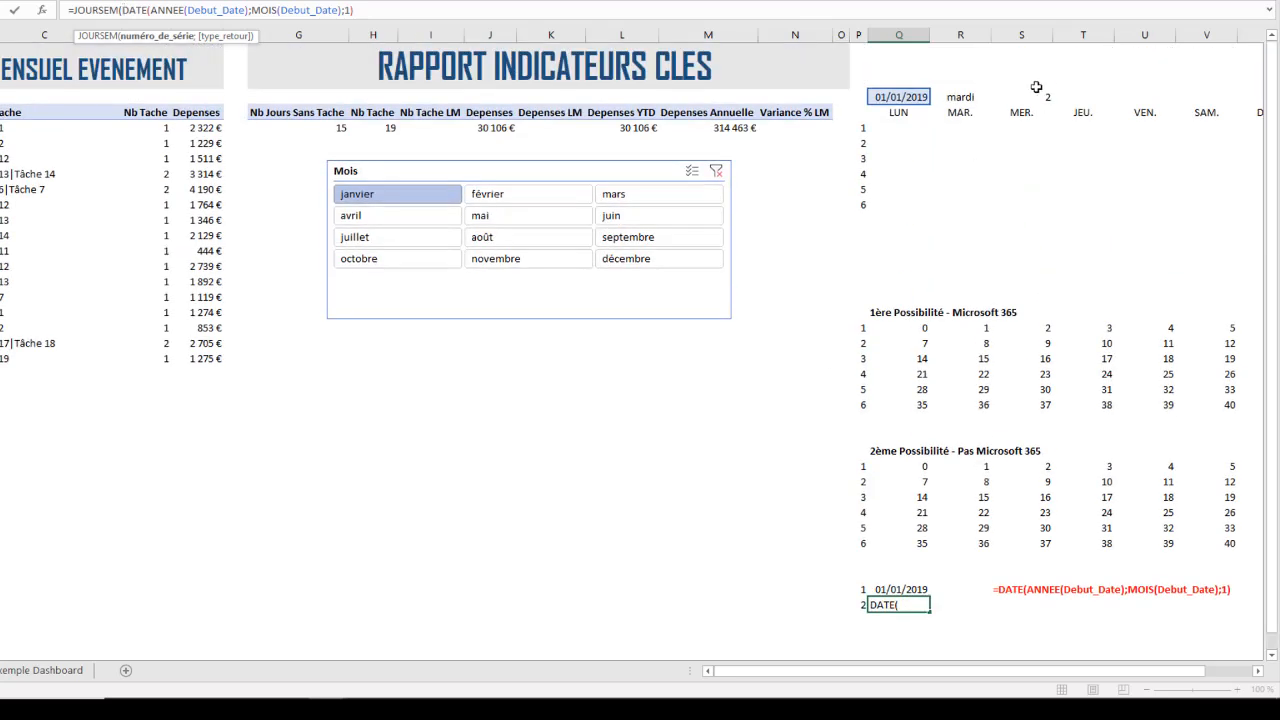
pyautogui.click(411, 10)
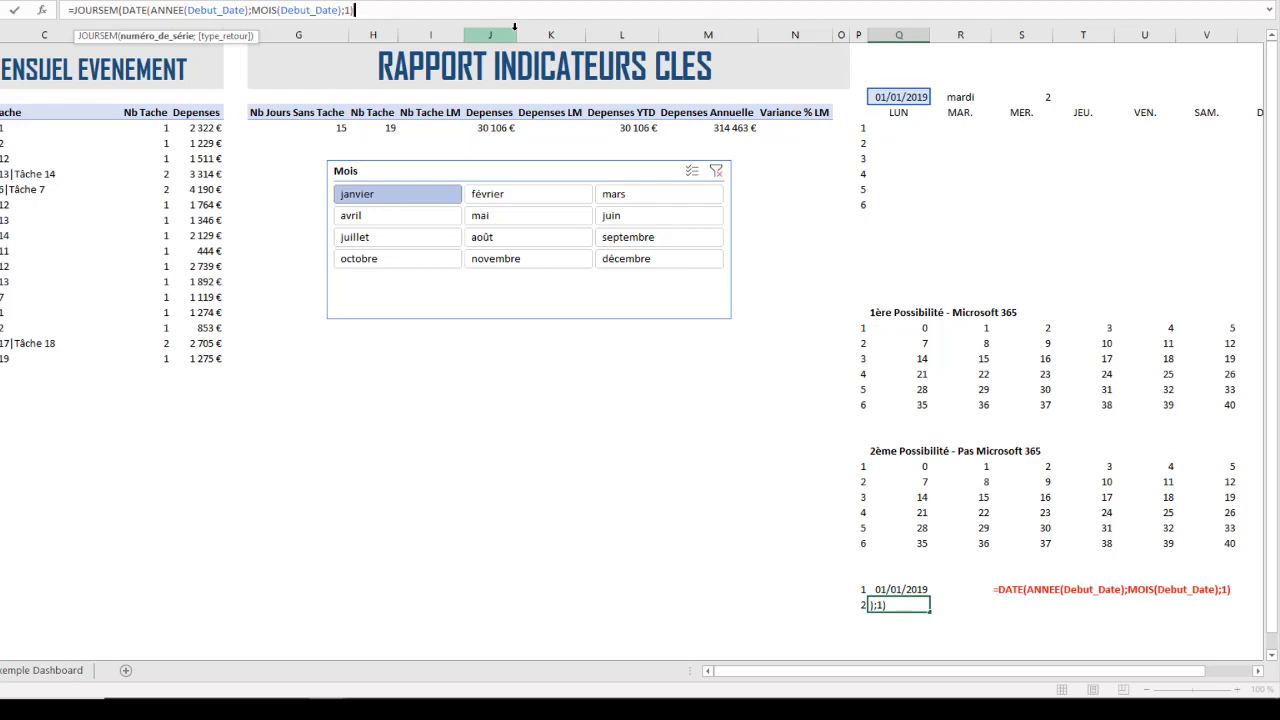
pyautogui.write(';')
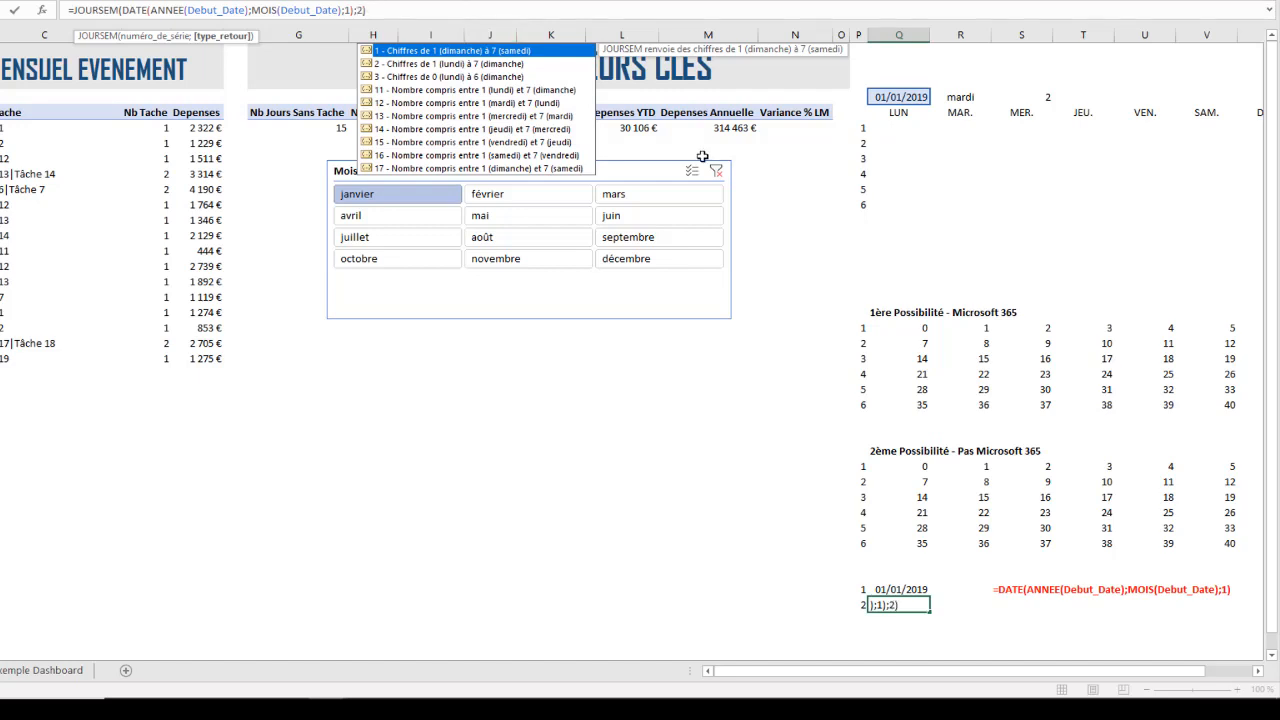
pyautogui.write('2)')
pyautogui.click(416, 20)
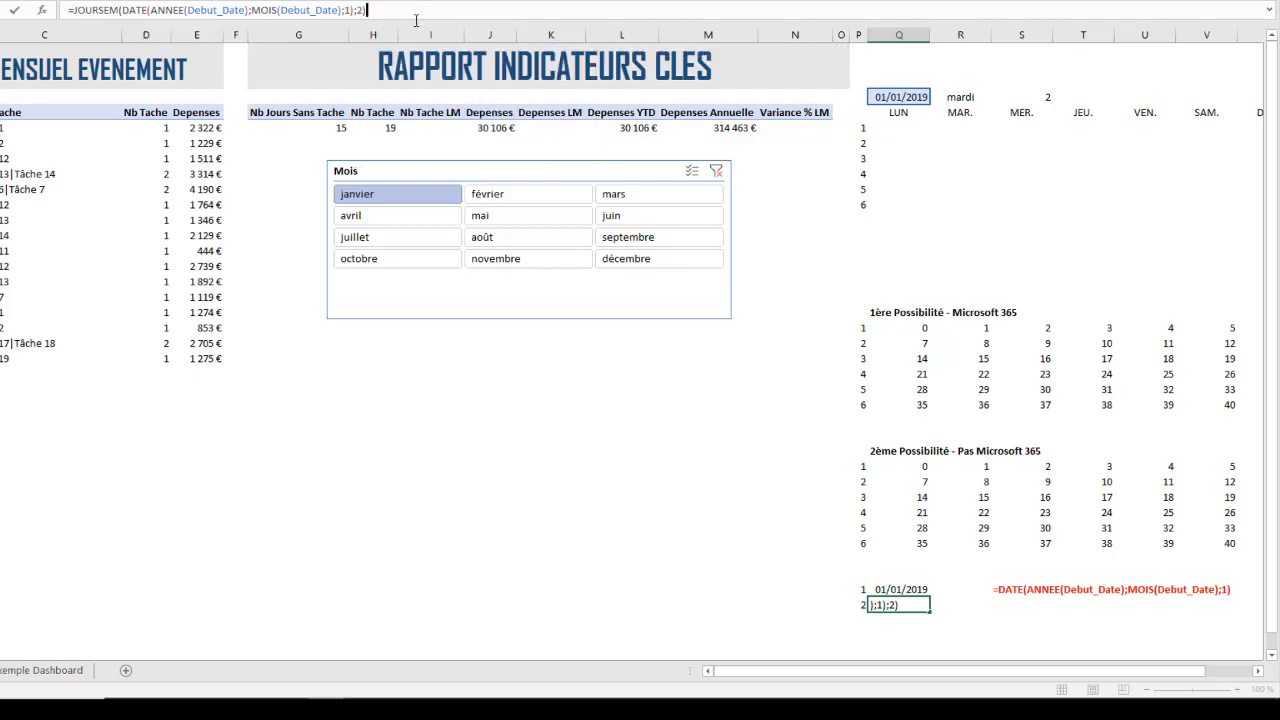
pyautogui.press('Return')
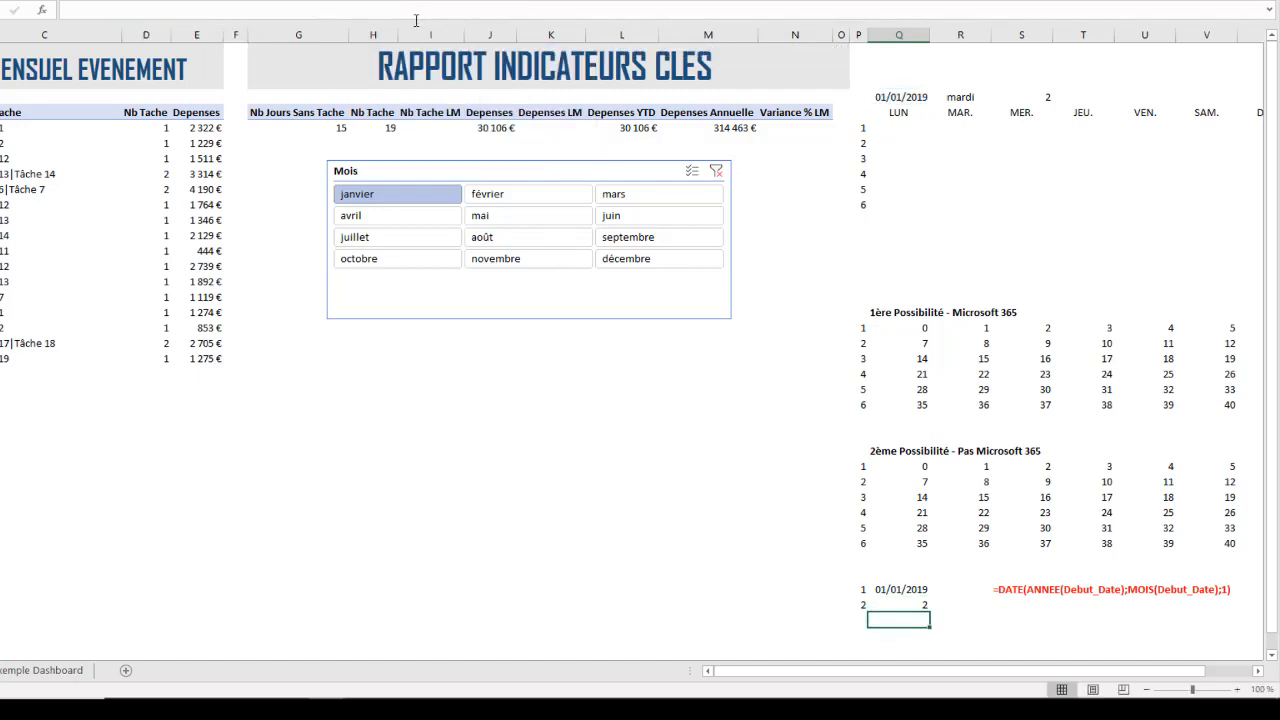
pyautogui.click(924, 606)
pyautogui.click(905, 590)
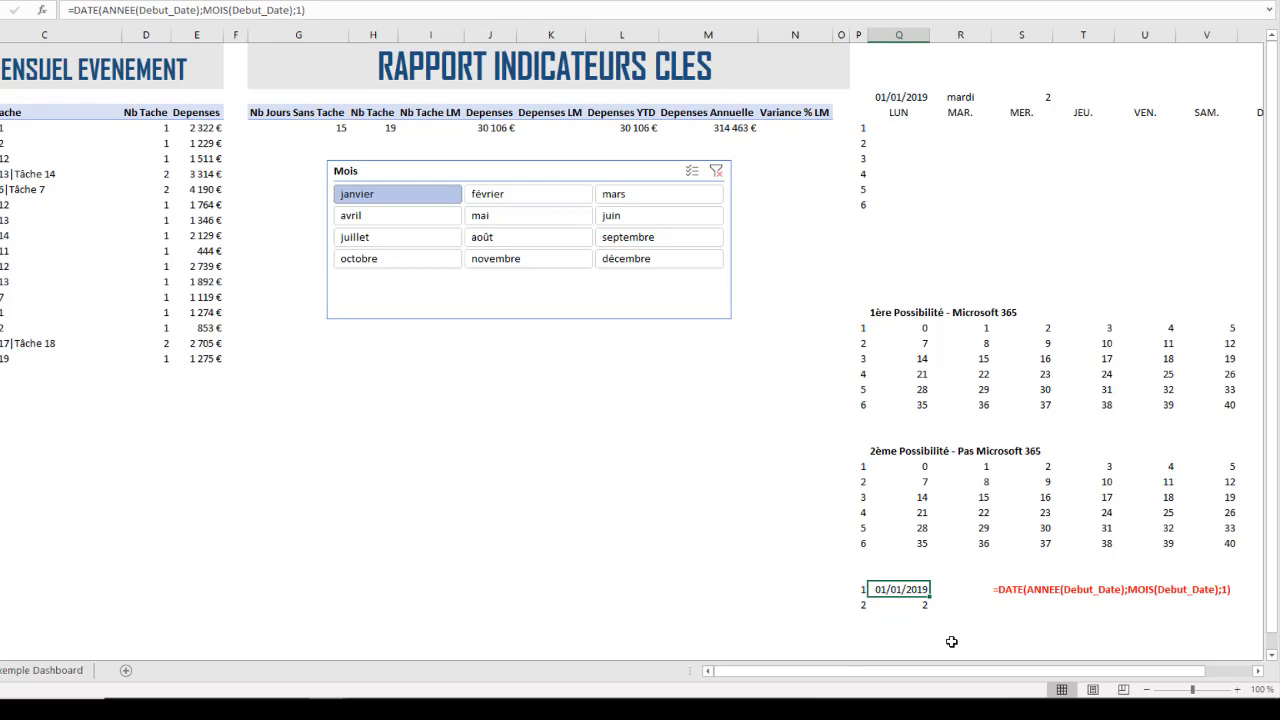
pyautogui.click(919, 602)
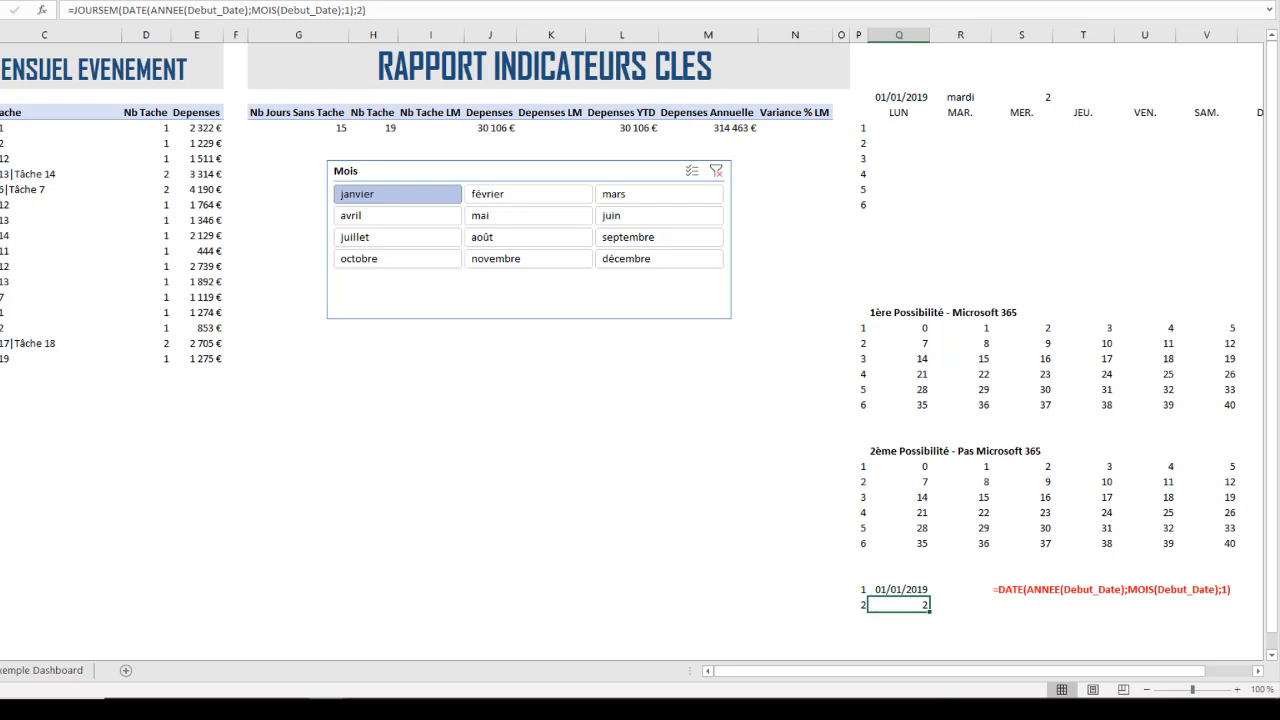
pyautogui.click(899, 589)
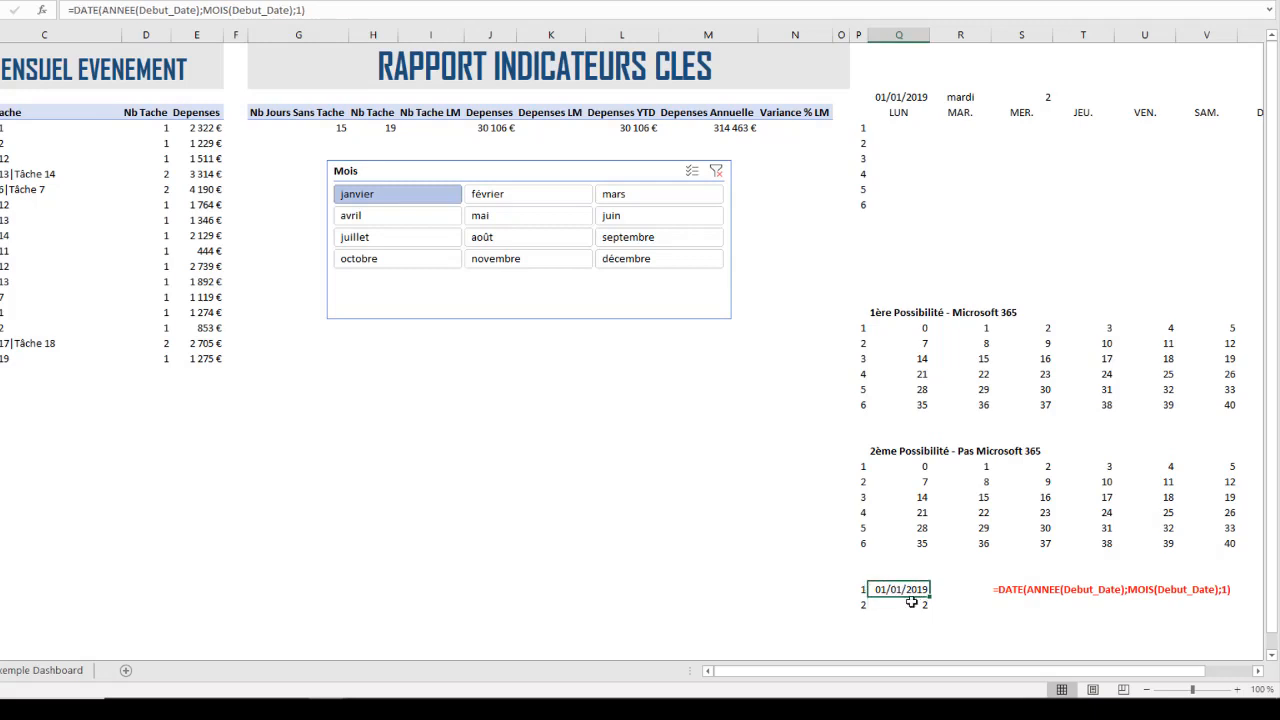
pyautogui.click(913, 603)
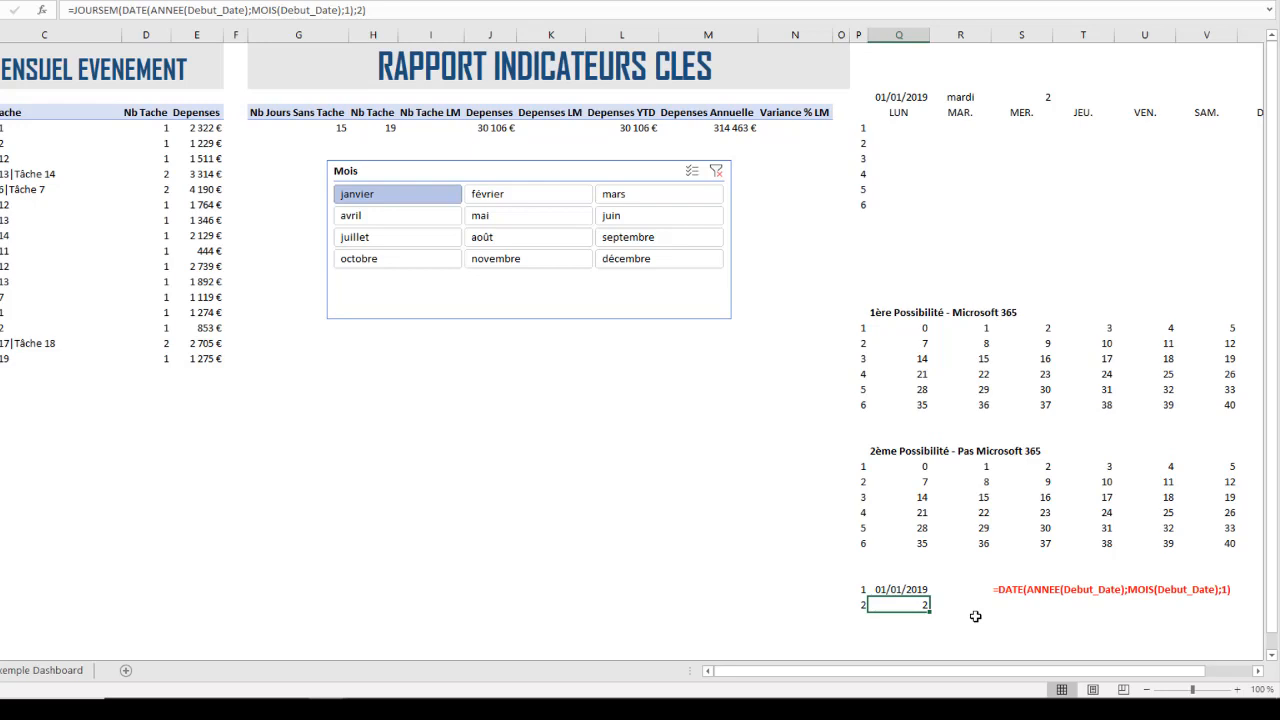
# - Number the row beneath the day-of-week helper formula as 3 in column P
pyautogui.click(920, 589)
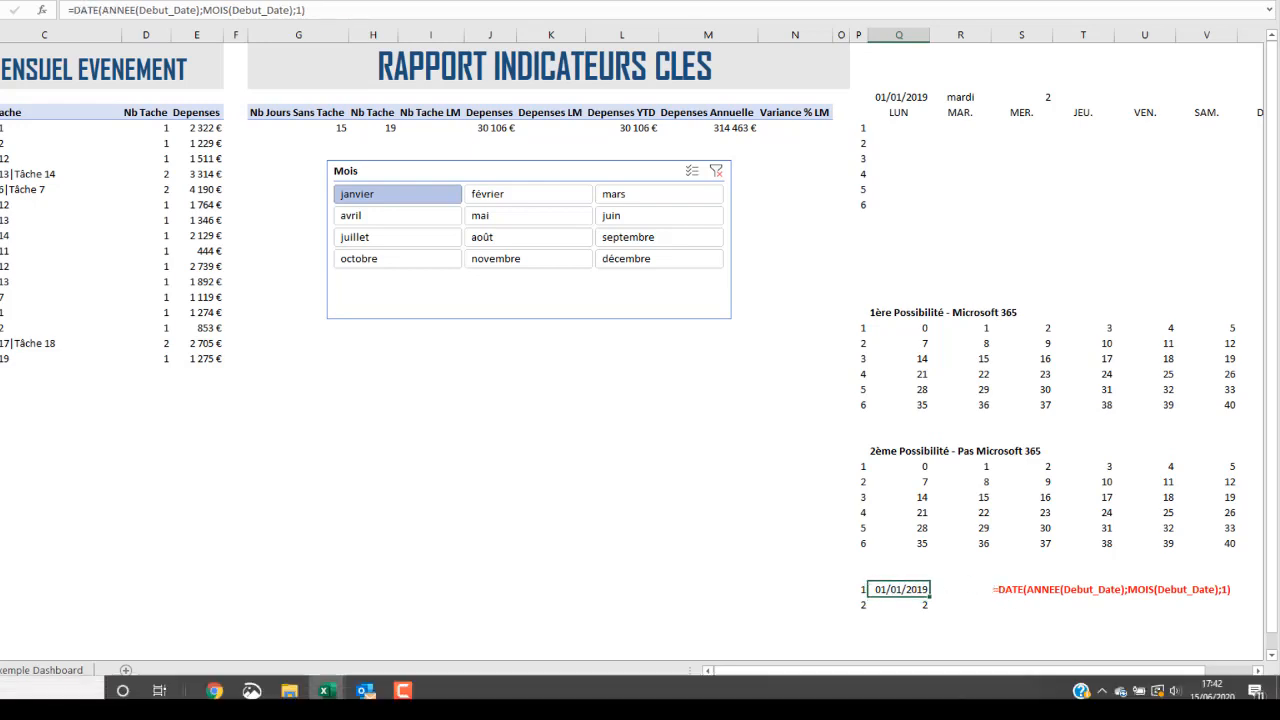
pyautogui.click(860, 620)
pyautogui.click(881, 628)
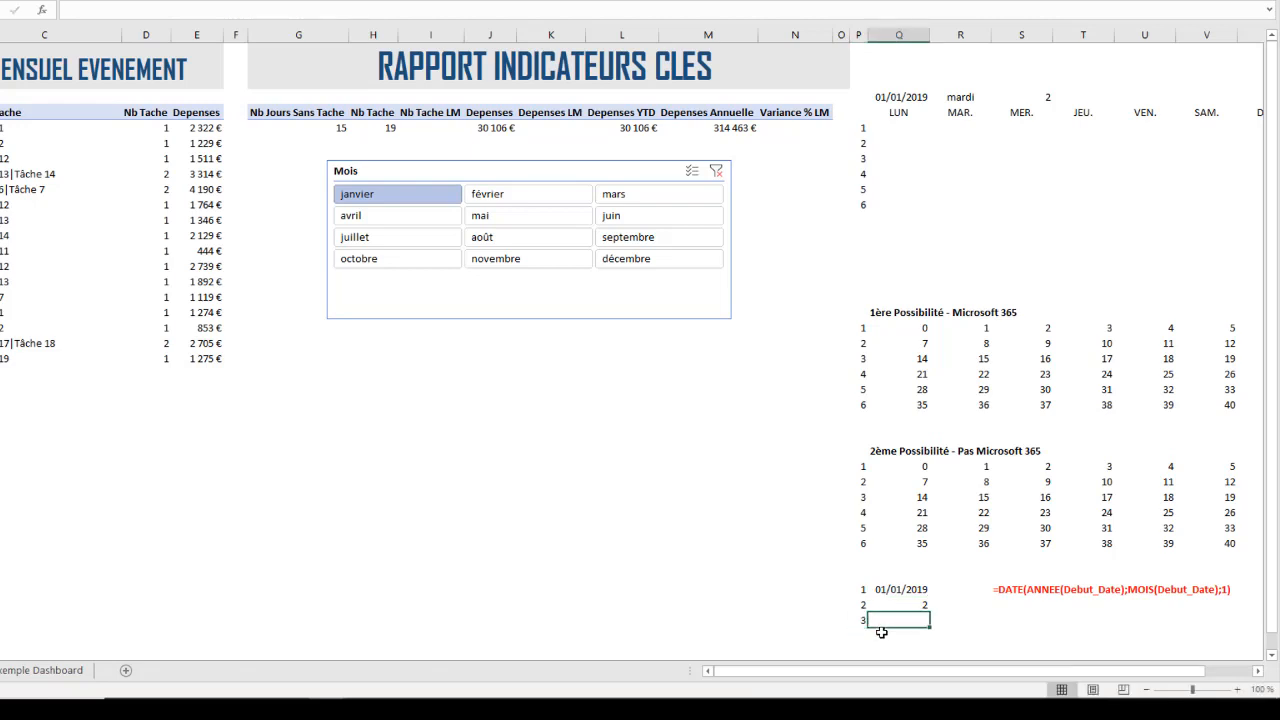
# - Examine the DATE and JOURSEM formulas in helper rows 1 and 2 against the empty row 3 and the calendar's first cell
pyautogui.click(912, 590)
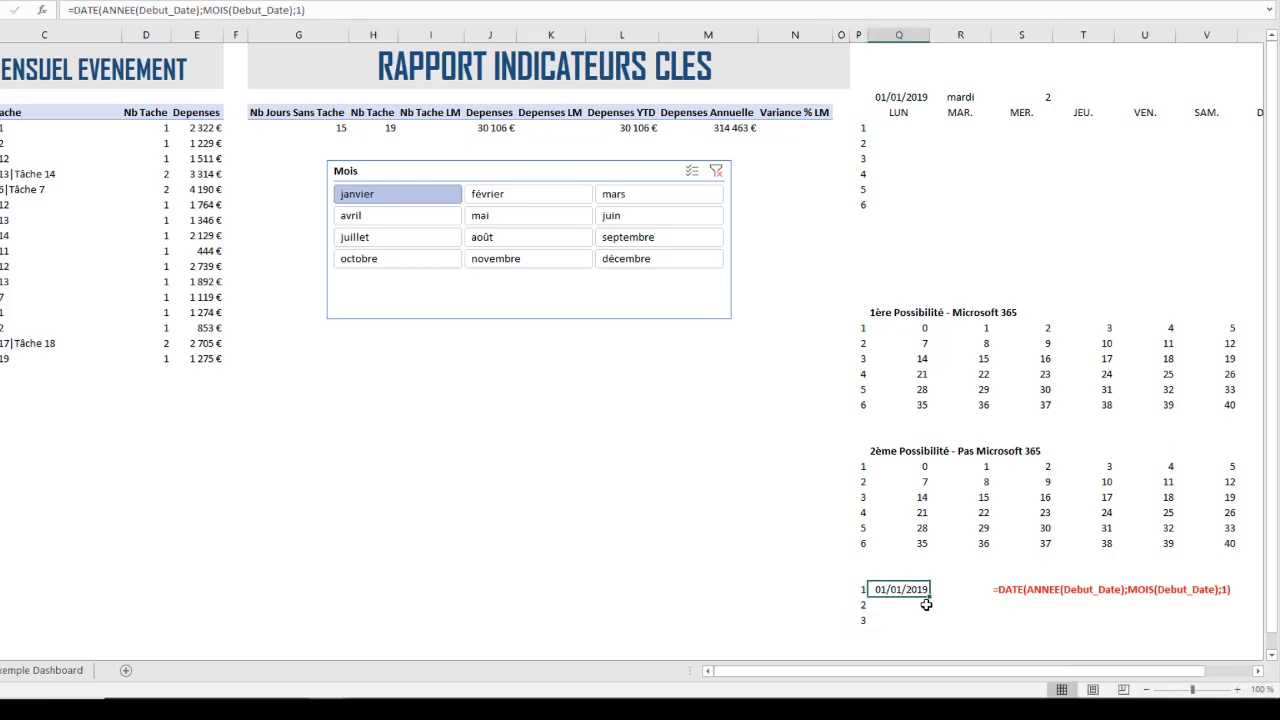
pyautogui.click(925, 605)
pyautogui.click(916, 626)
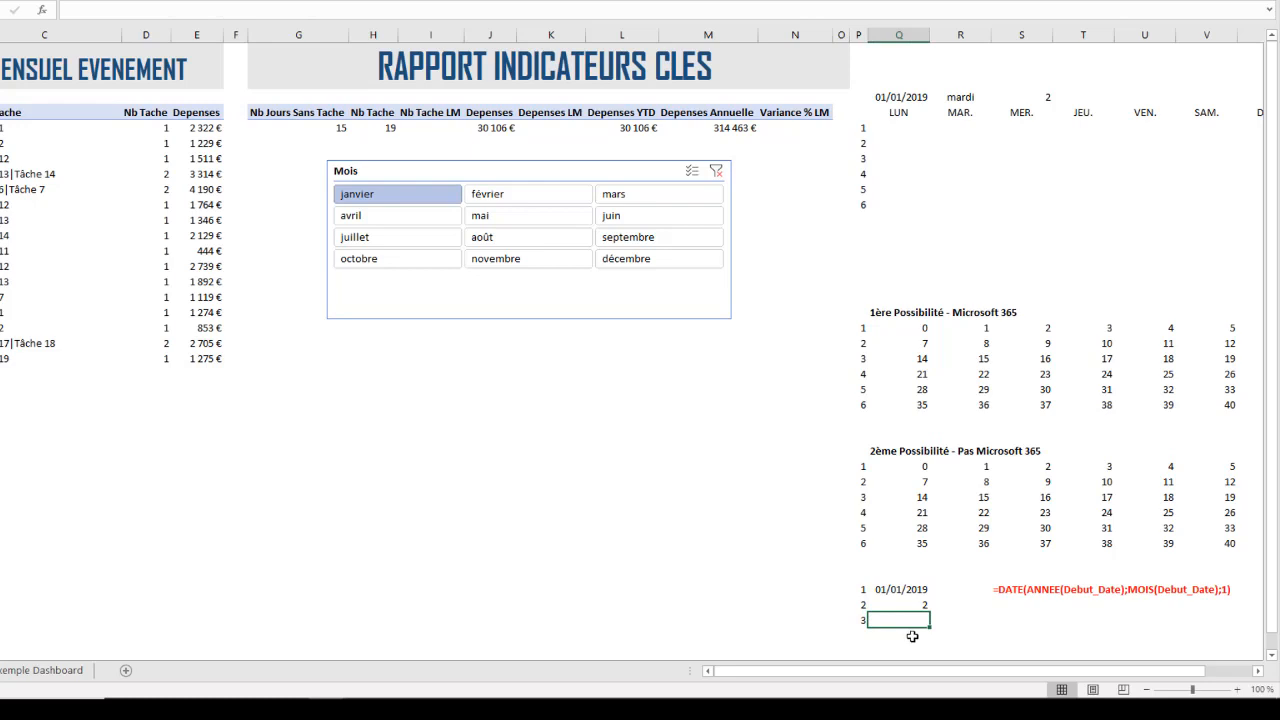
pyautogui.click(900, 589)
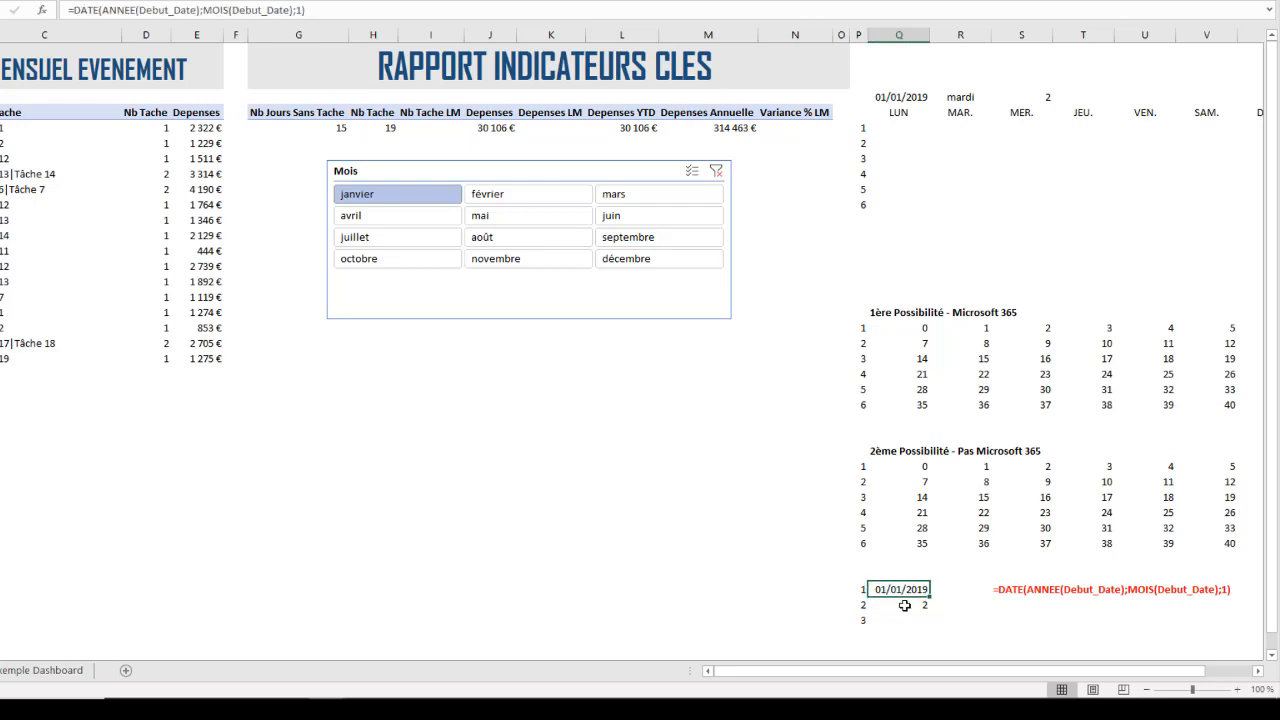
pyautogui.click(905, 605)
pyautogui.click(912, 622)
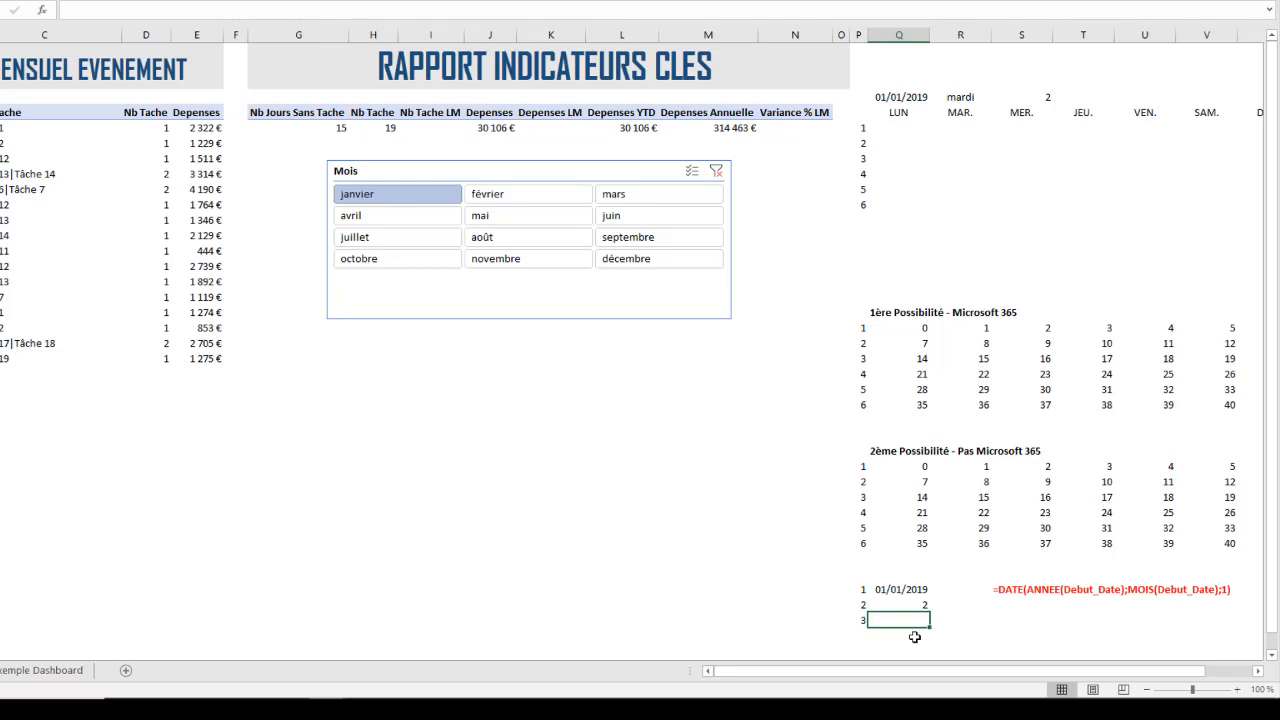
pyautogui.click(902, 142)
pyautogui.click(889, 129)
pyautogui.click(906, 622)
pyautogui.click(910, 589)
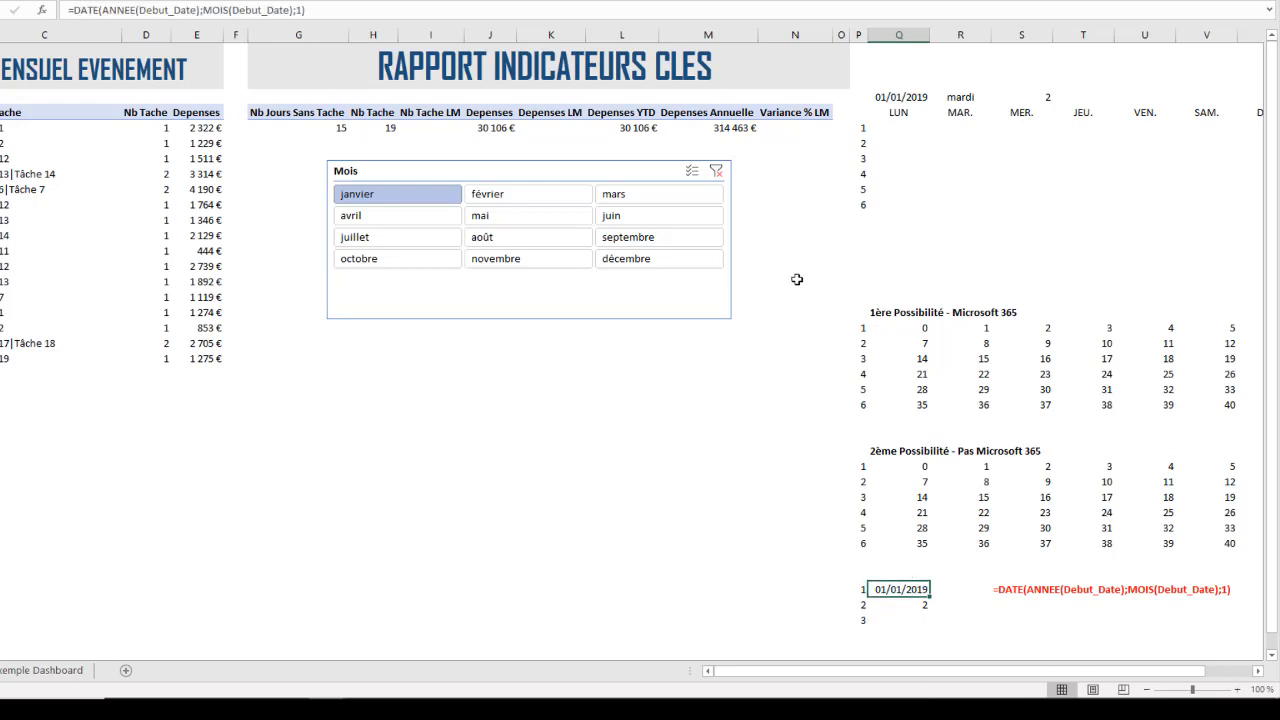
pyautogui.click(911, 605)
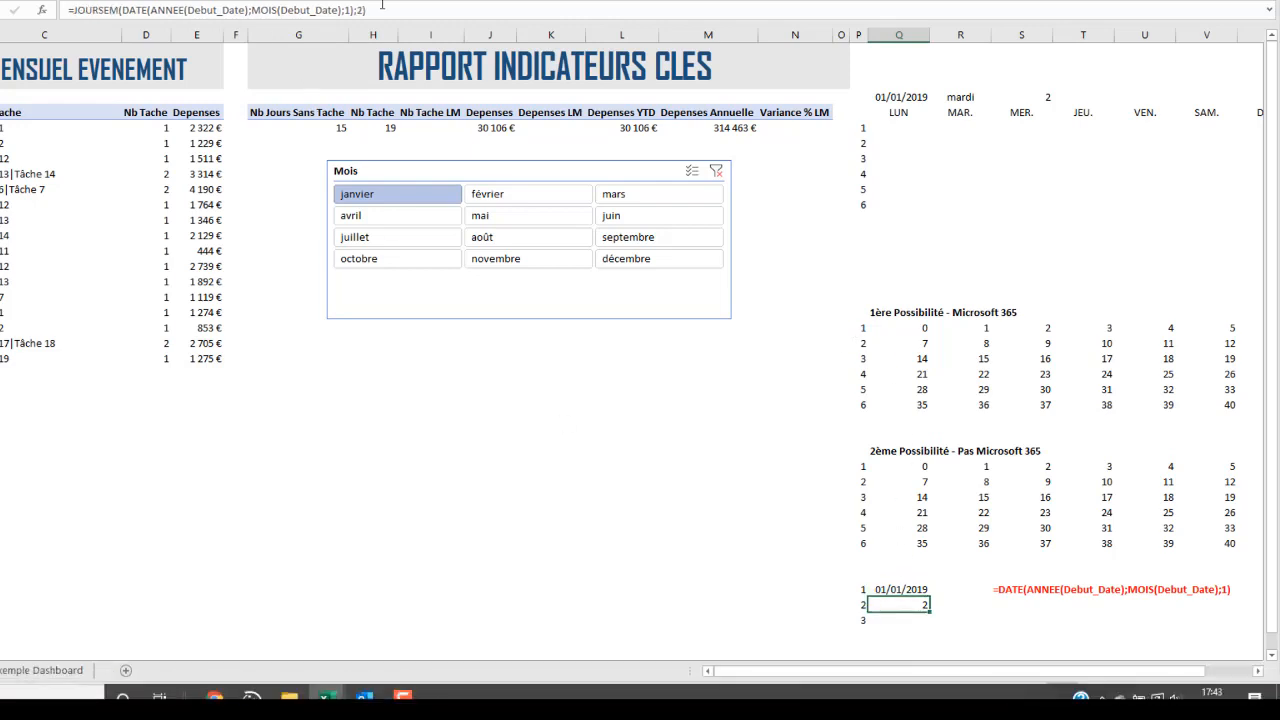
# - Compare the calendar's empty first-week row with the SEQUENCE grid under "1ère Possibilité - Microsoft 365"
pyautogui.click(899, 128)
pyautogui.moveTo(954, 130); pyautogui.dragTo(1140, 128)
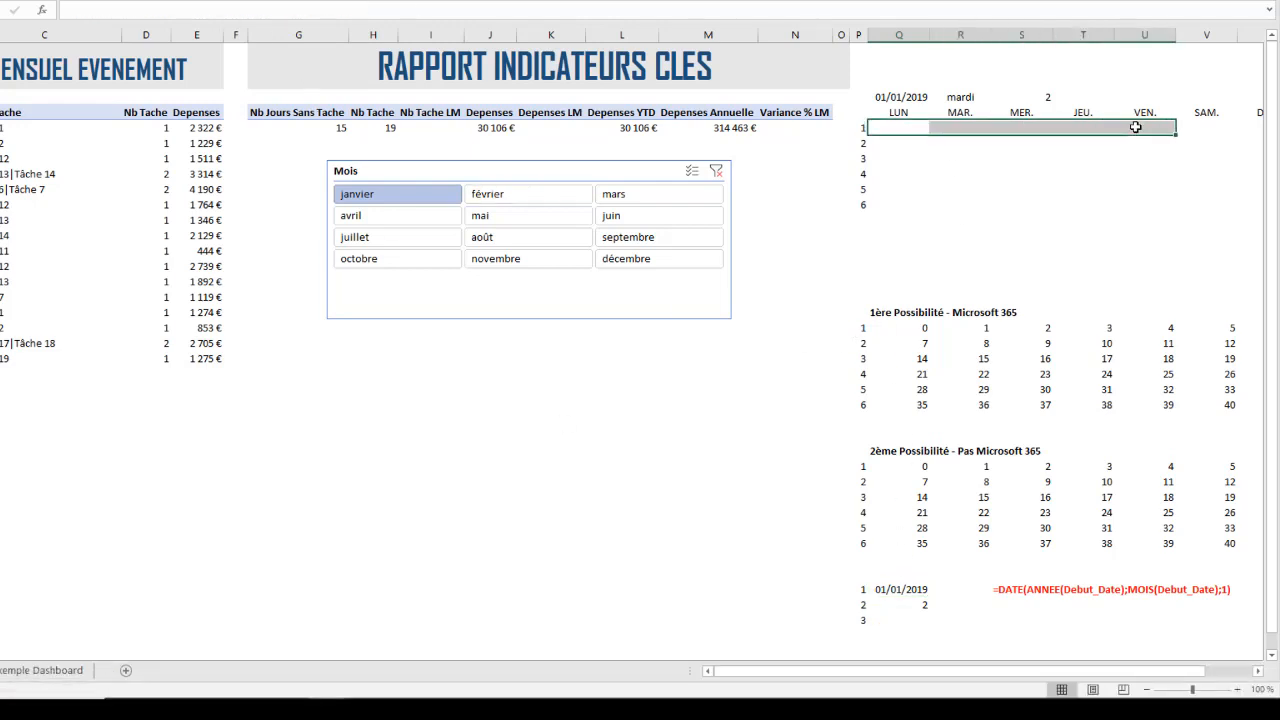
pyautogui.click(893, 618)
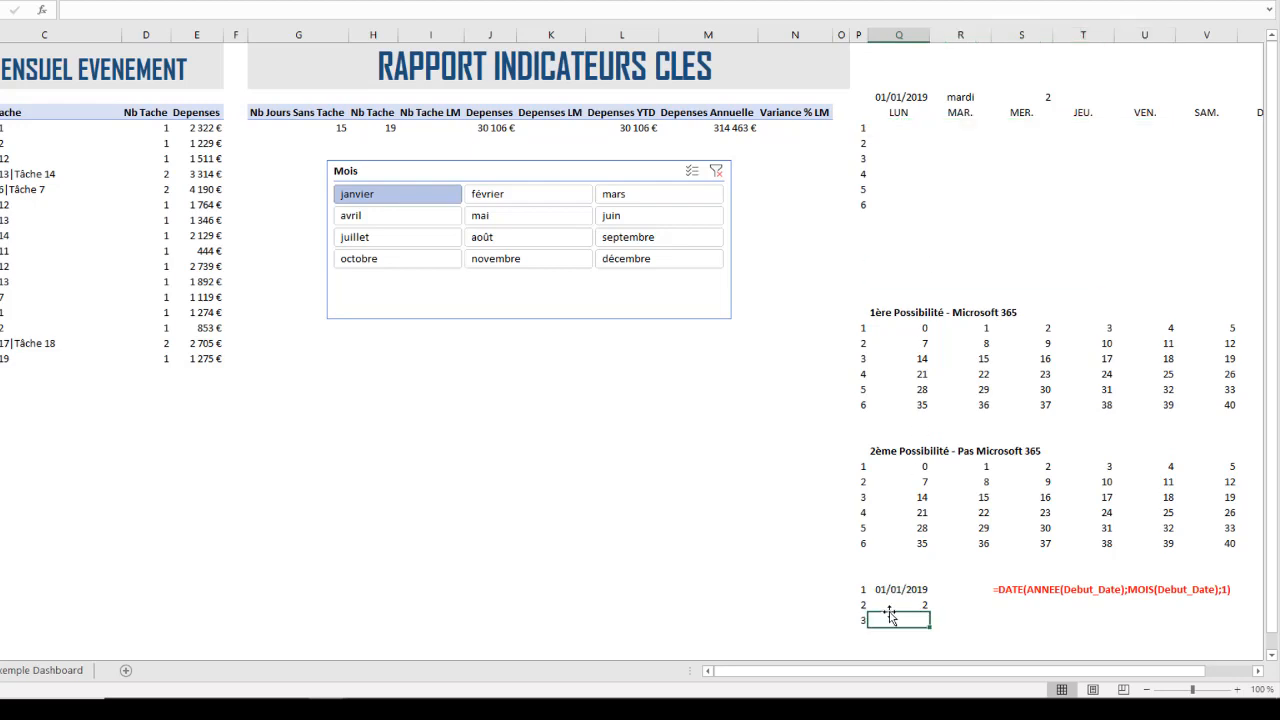
pyautogui.moveTo(917, 328); pyautogui.dragTo(991, 330)
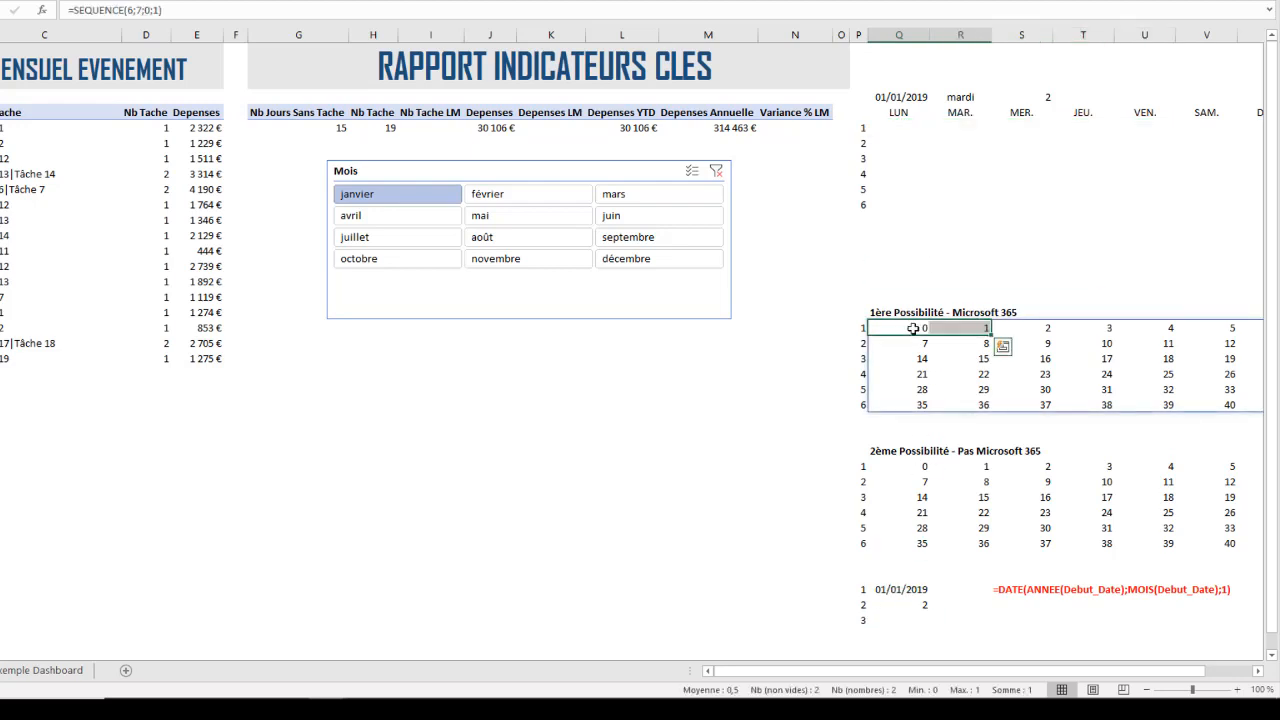
pyautogui.click(1009, 328)
pyautogui.click(1081, 329)
pyautogui.click(923, 330)
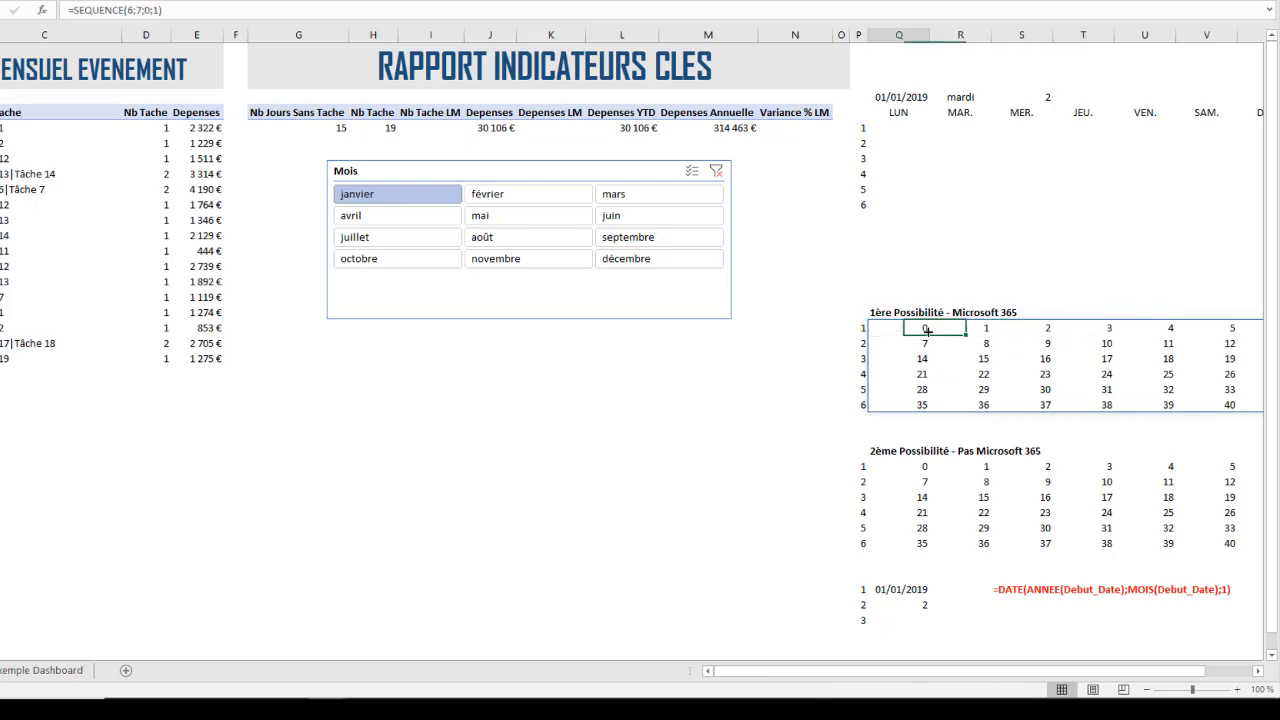
pyautogui.click(912, 129)
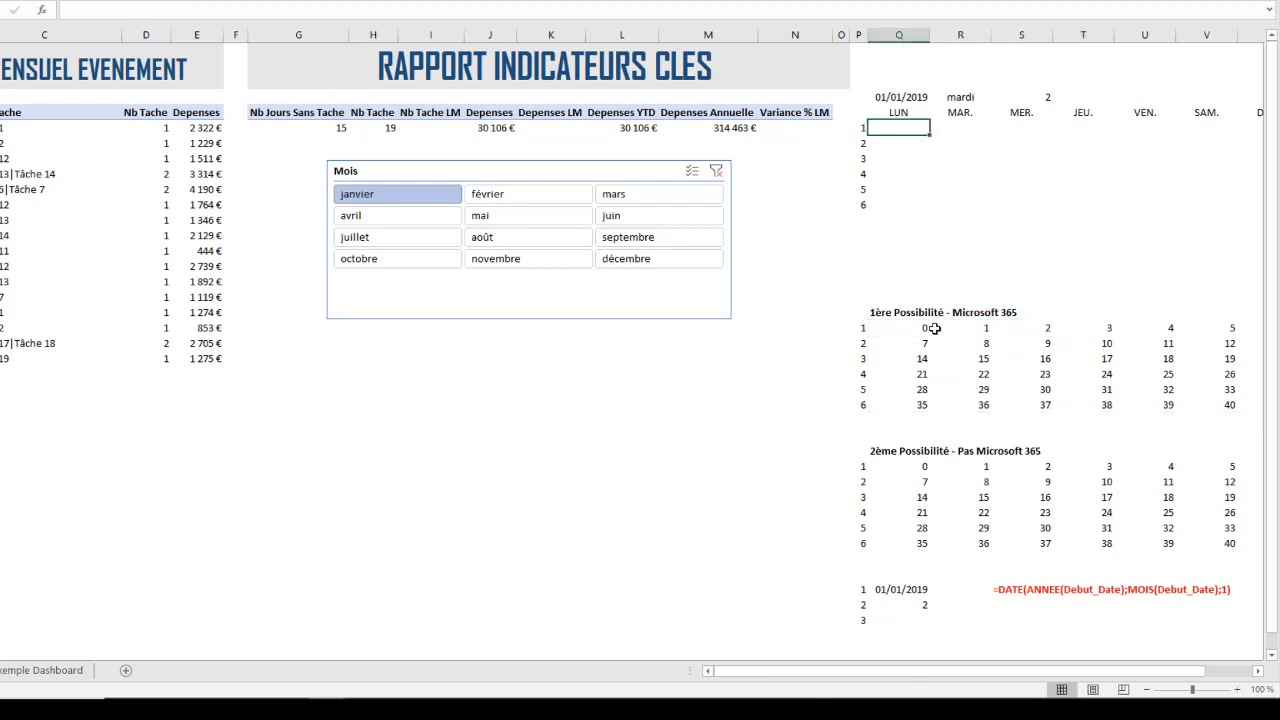
pyautogui.click(1012, 590)
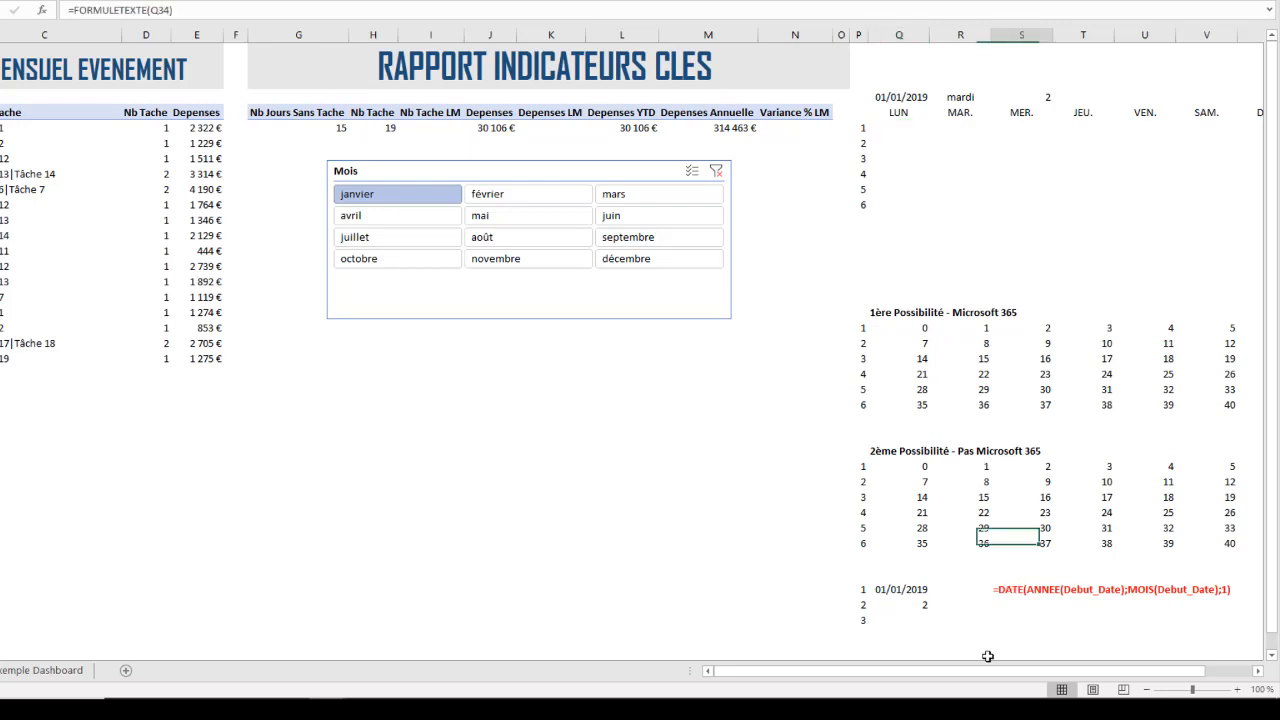
pyautogui.click(901, 131)
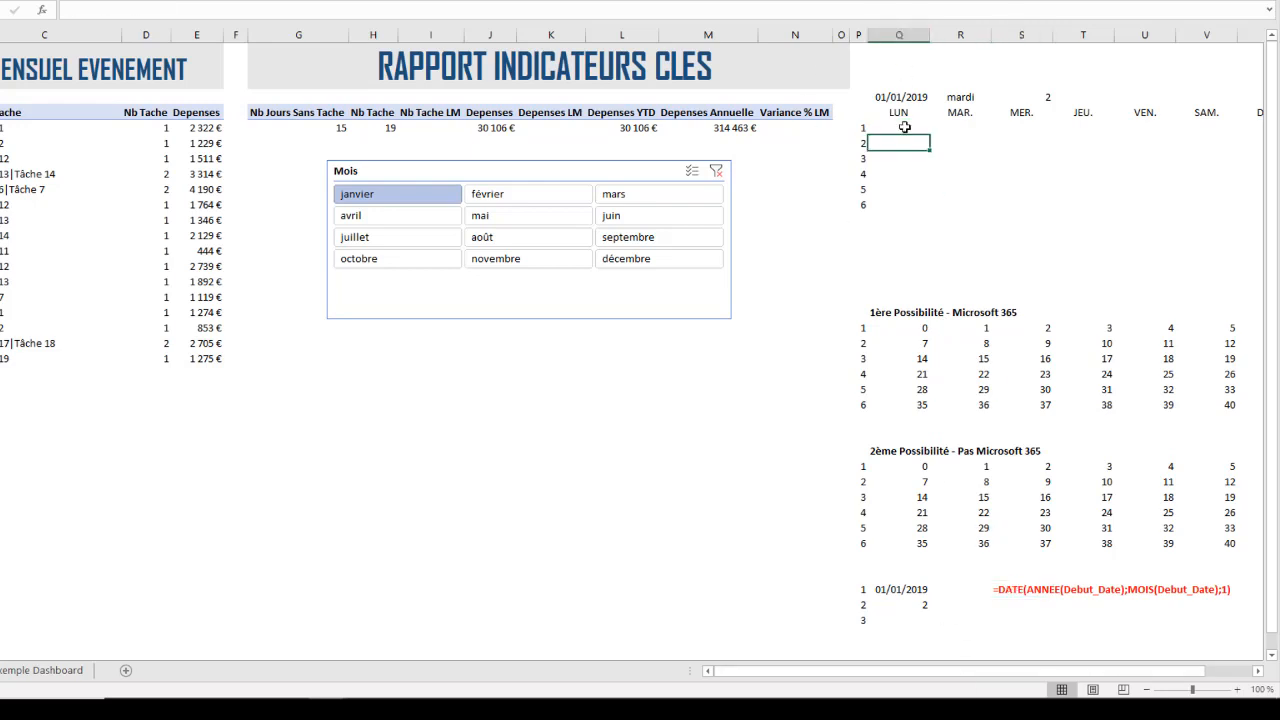
pyautogui.write('=')
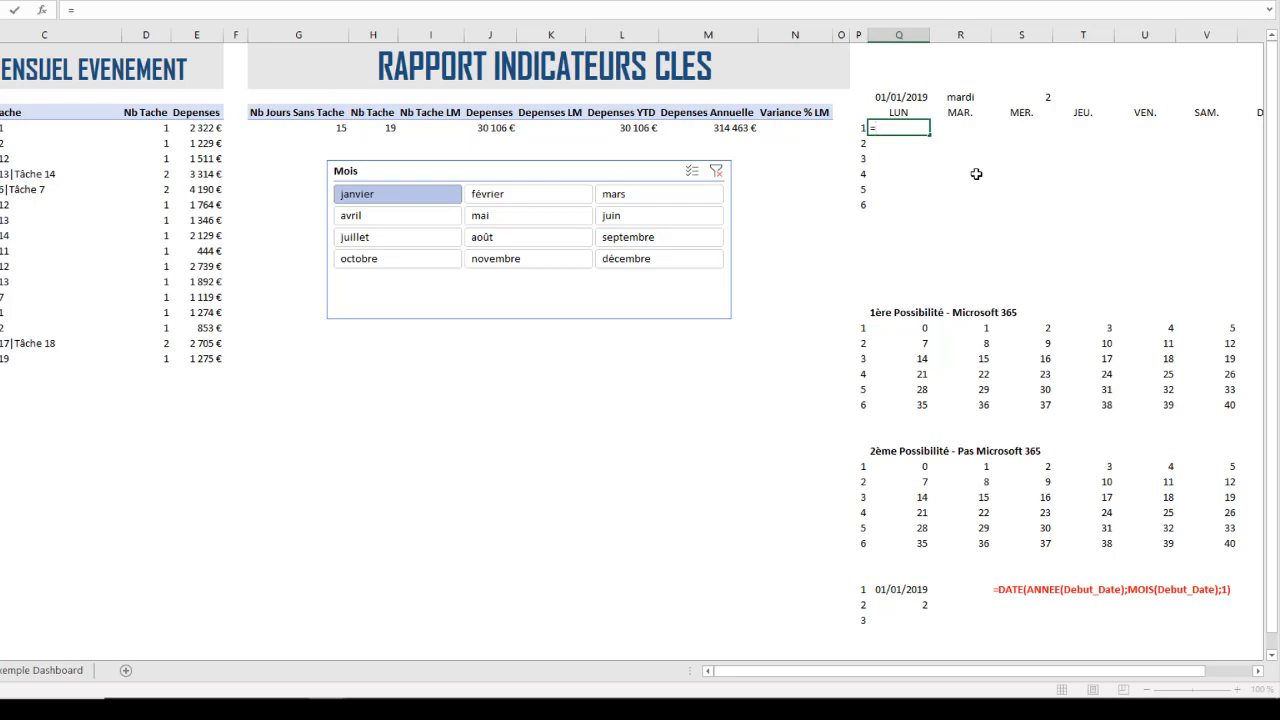
pyautogui.press('Escape')
# - Copy the formula =DATE(ANNEE(Debut_Date);MOIS(Debut_Date);1) from helper row 1 into the LUN cell of calendar week 1
pyautogui.click(900, 589)
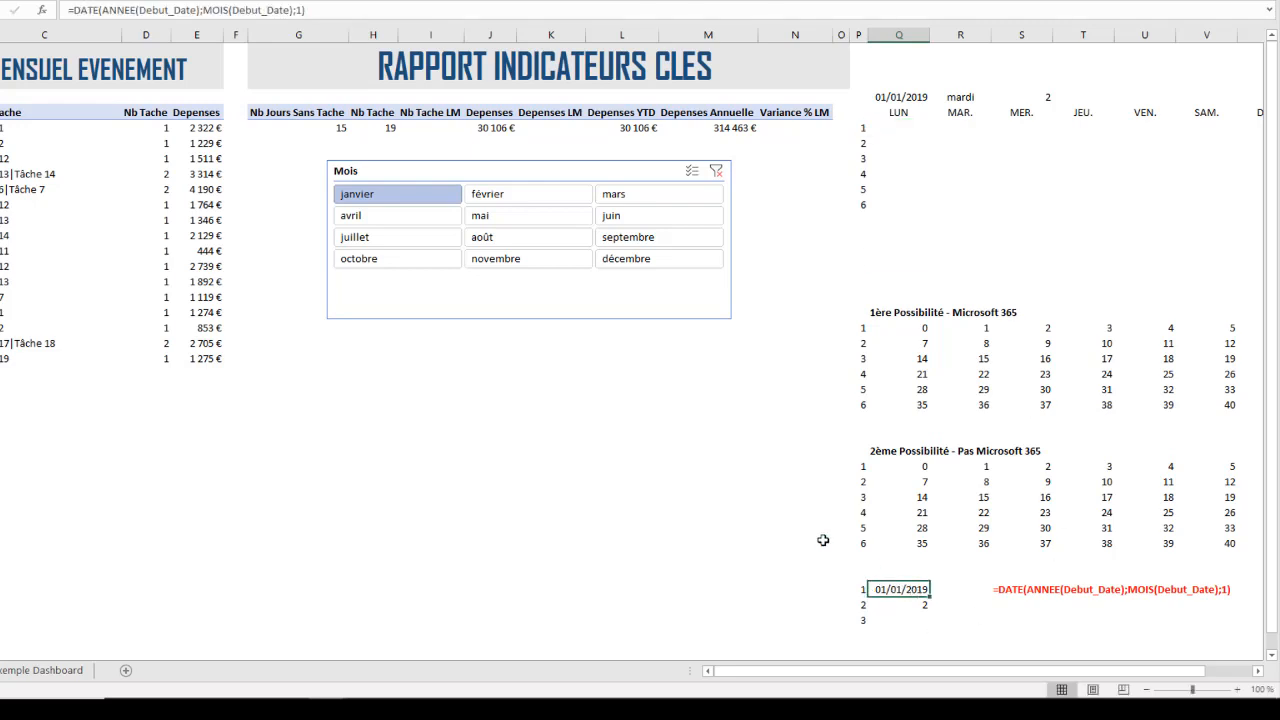
pyautogui.moveTo(322, 10); pyautogui.dragTo(3, 14)
pyautogui.hotkey('ctrl', 'c')
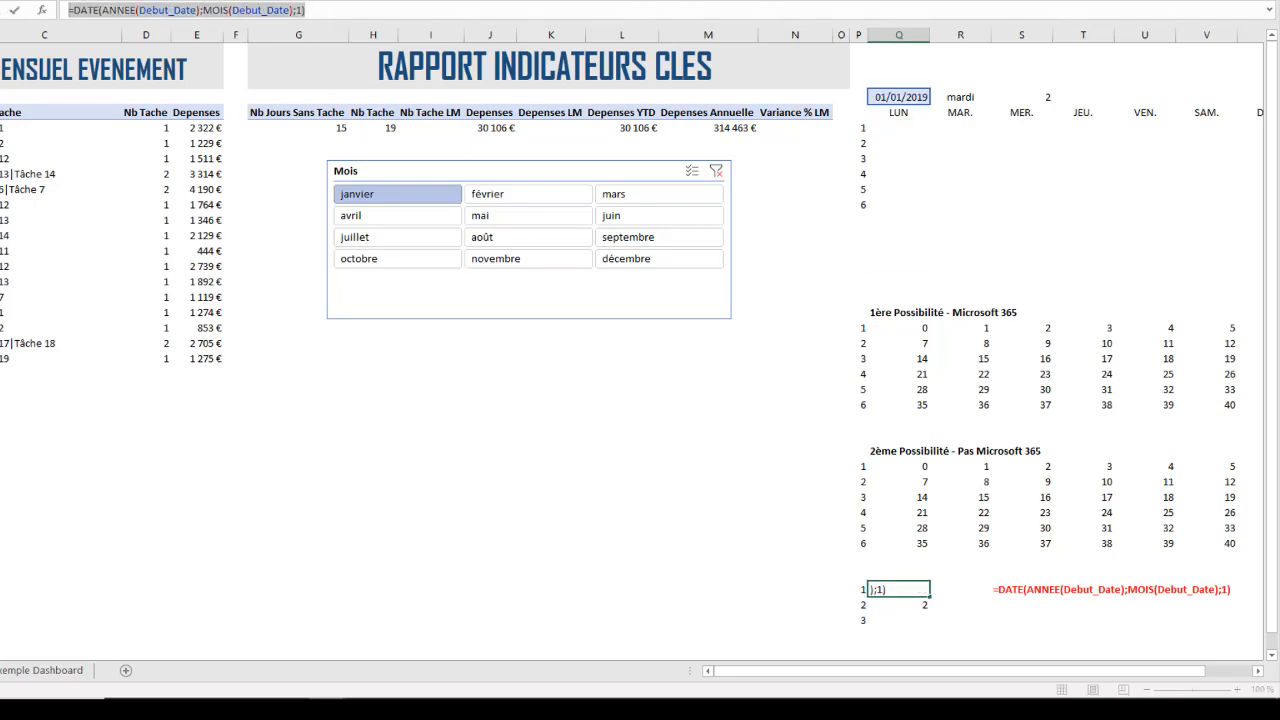
pyautogui.press('Escape')
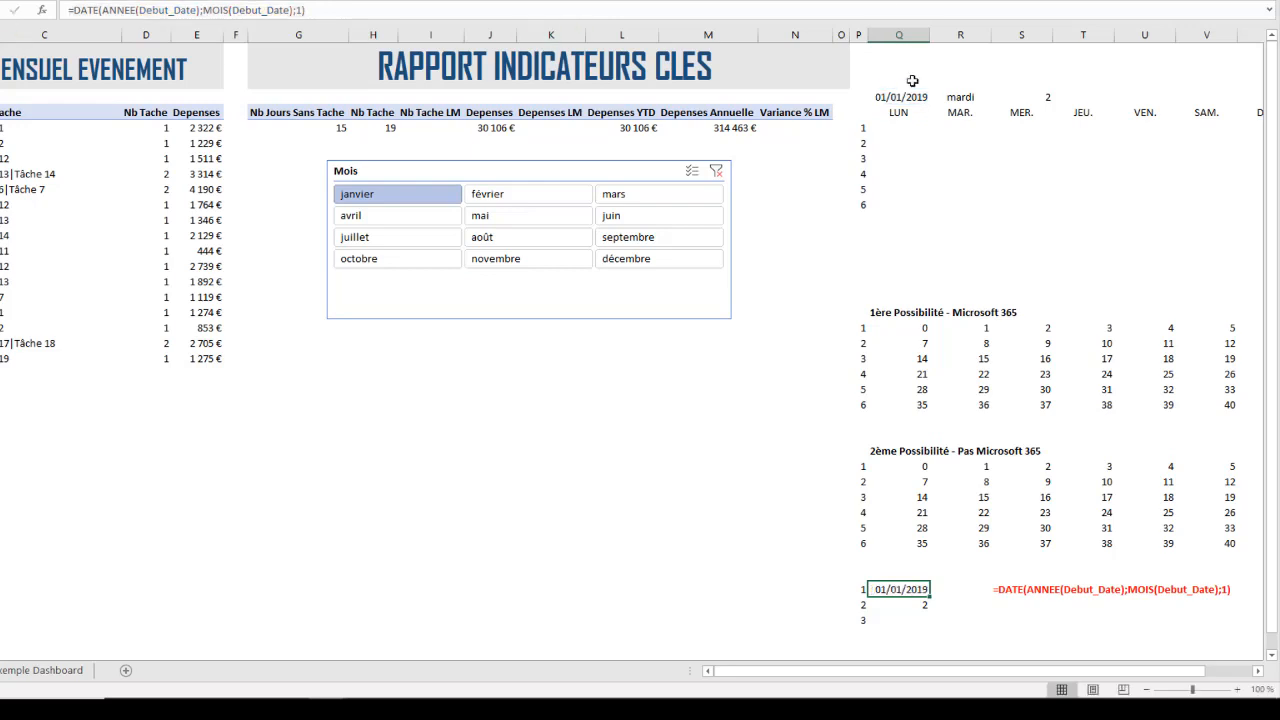
pyautogui.click(900, 127)
pyautogui.click(900, 127)
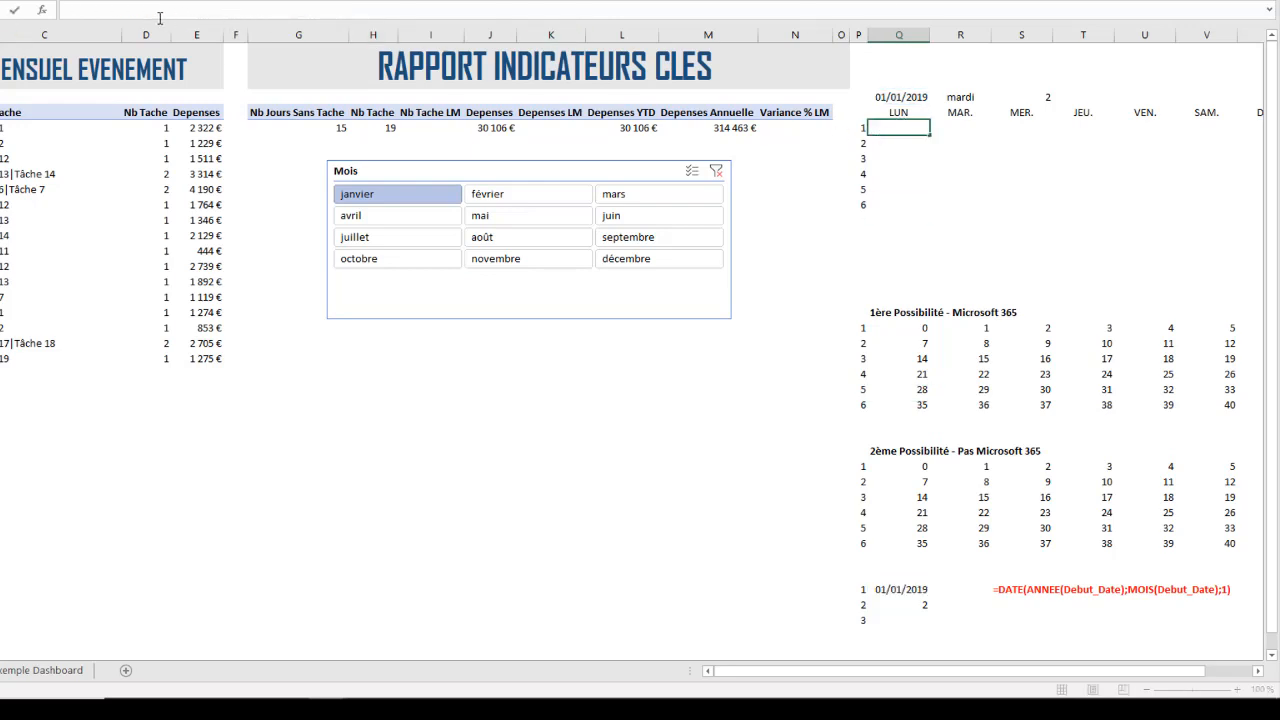
pyautogui.write('=')
pyautogui.hotkey('ctrl', 'v')
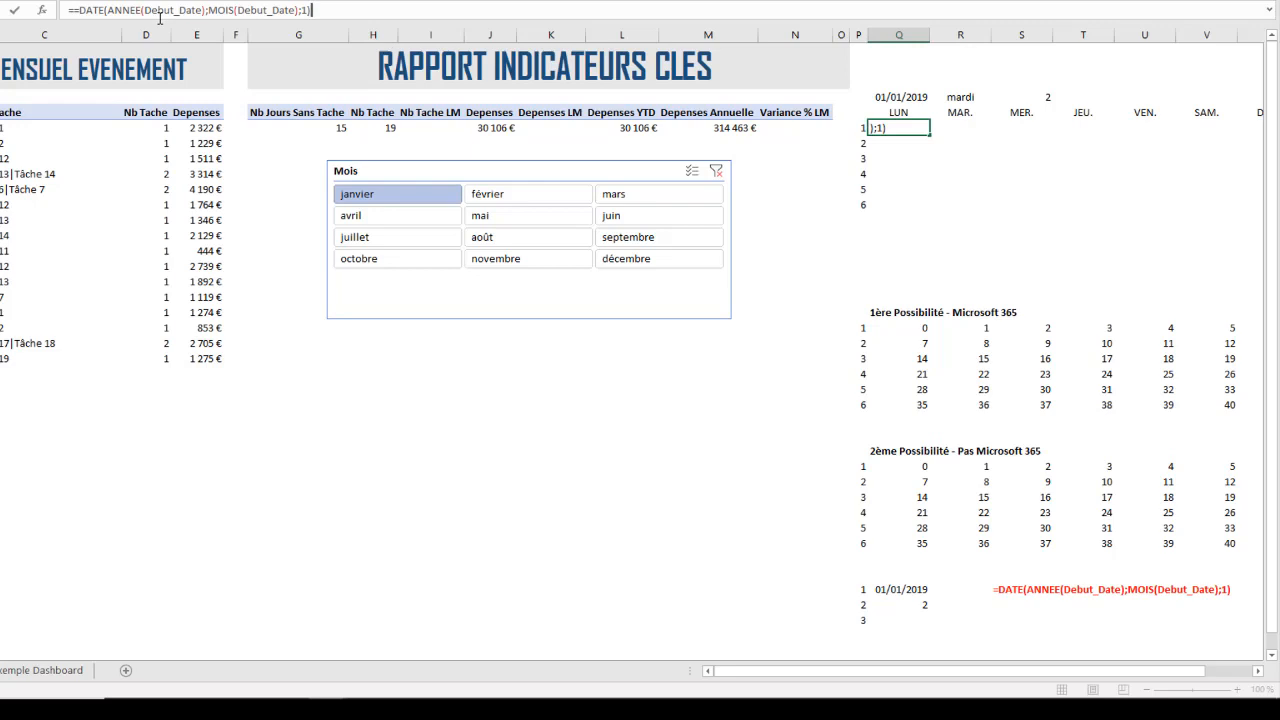
pyautogui.click(75, 9)
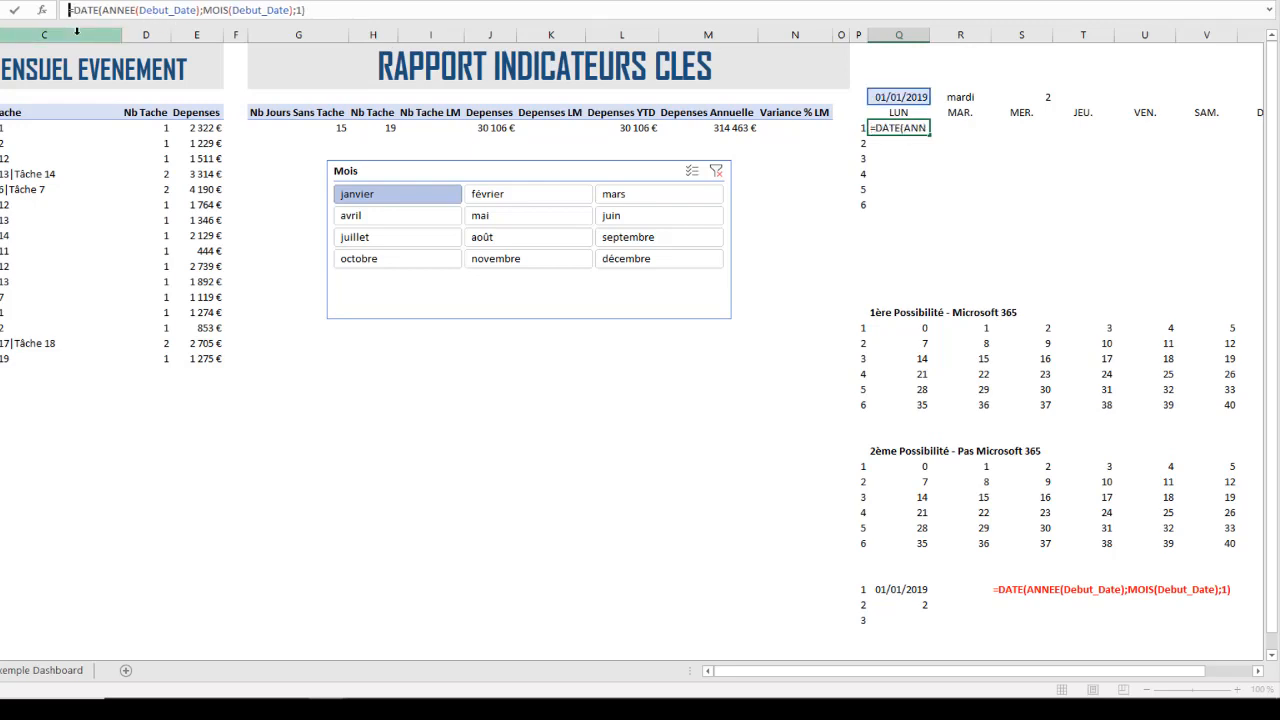
pyautogui.press('Return')
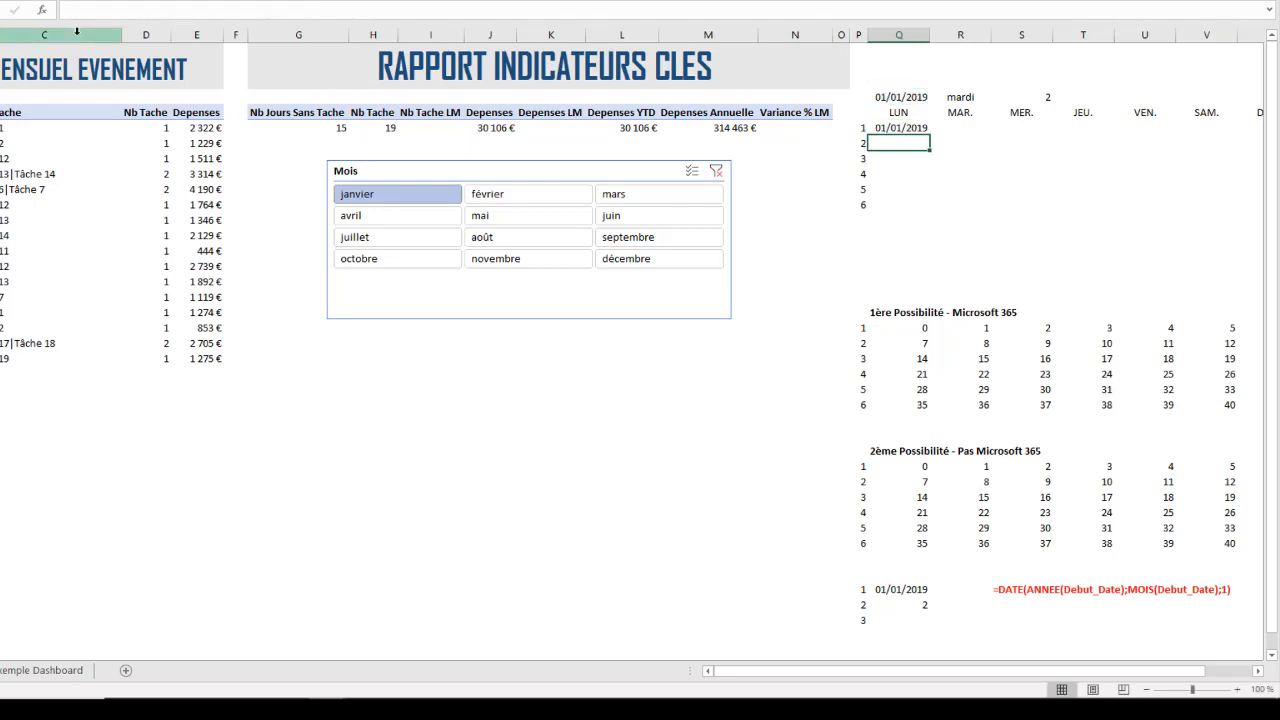
# - Append -JOURSEM(DATE(ANNEE(Debut_Date);MOIS(Debut_Date);1);2), copied from helper row 2, to the week 1 LUN date formula
pyautogui.click(898, 128)
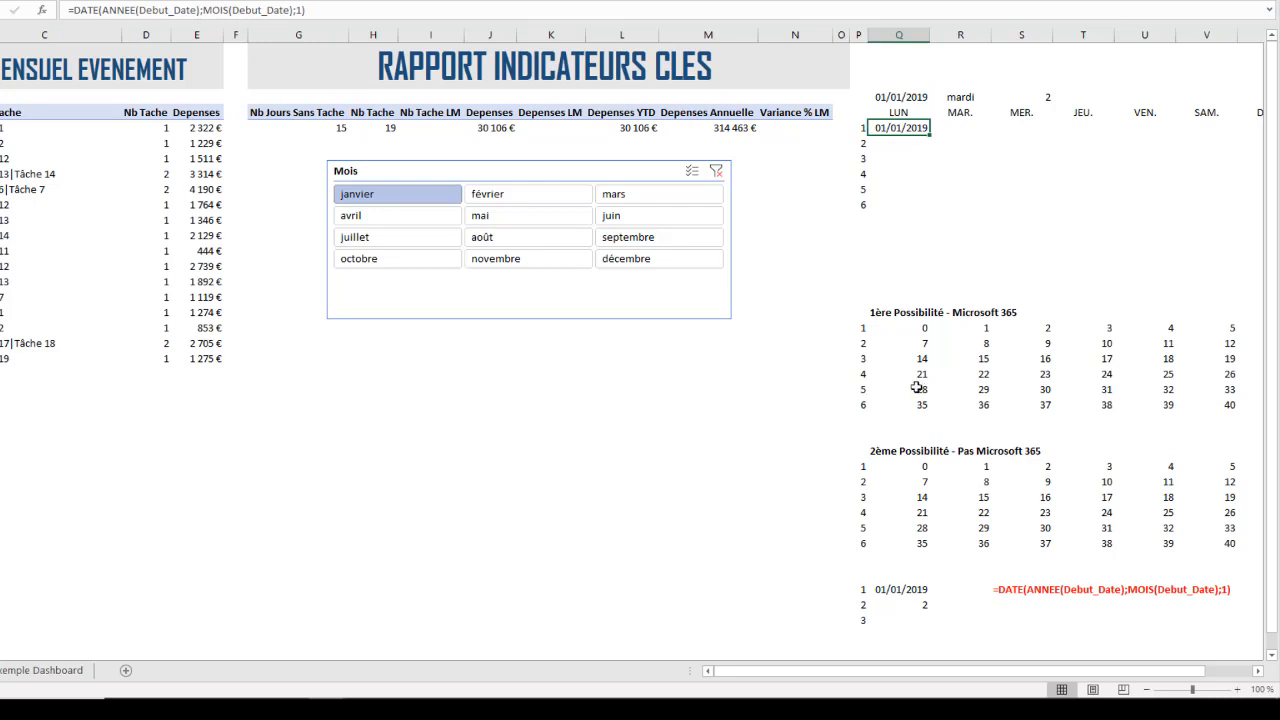
pyautogui.click(341, 9)
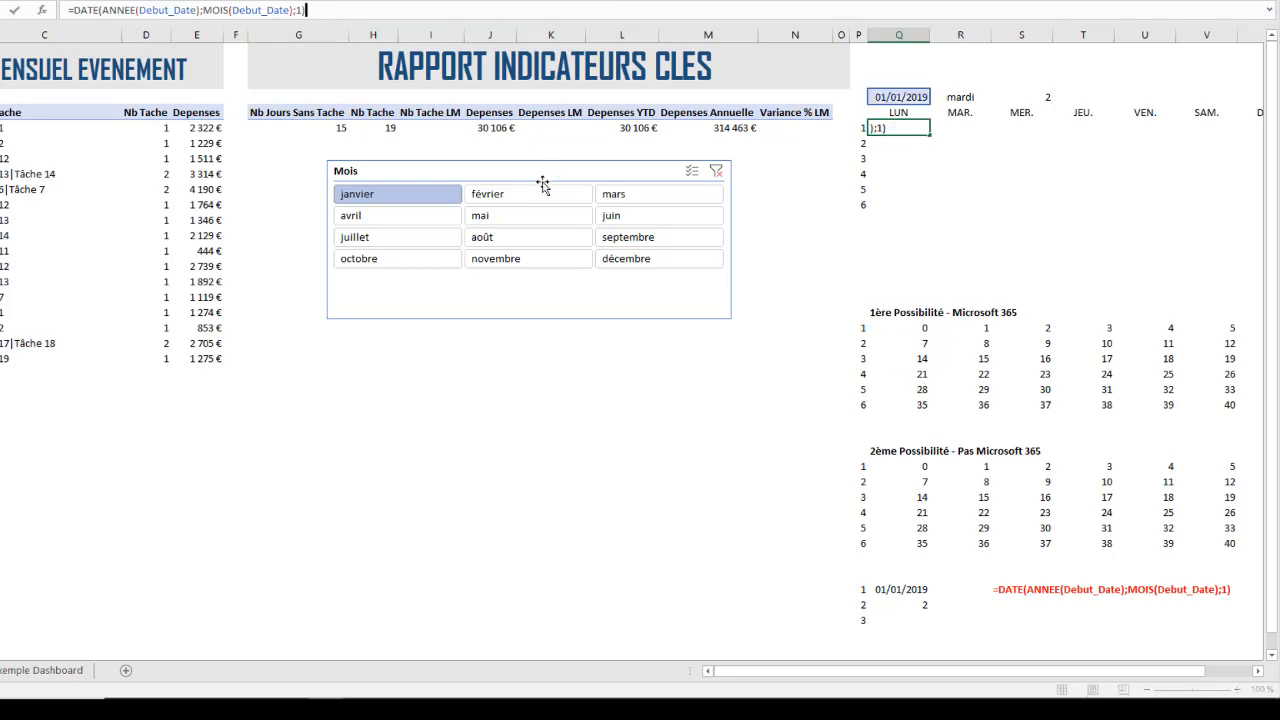
pyautogui.click(920, 605)
pyautogui.moveTo(366, 10); pyautogui.dragTo(78, 9)
pyautogui.hotkey('ctrl', 'c')
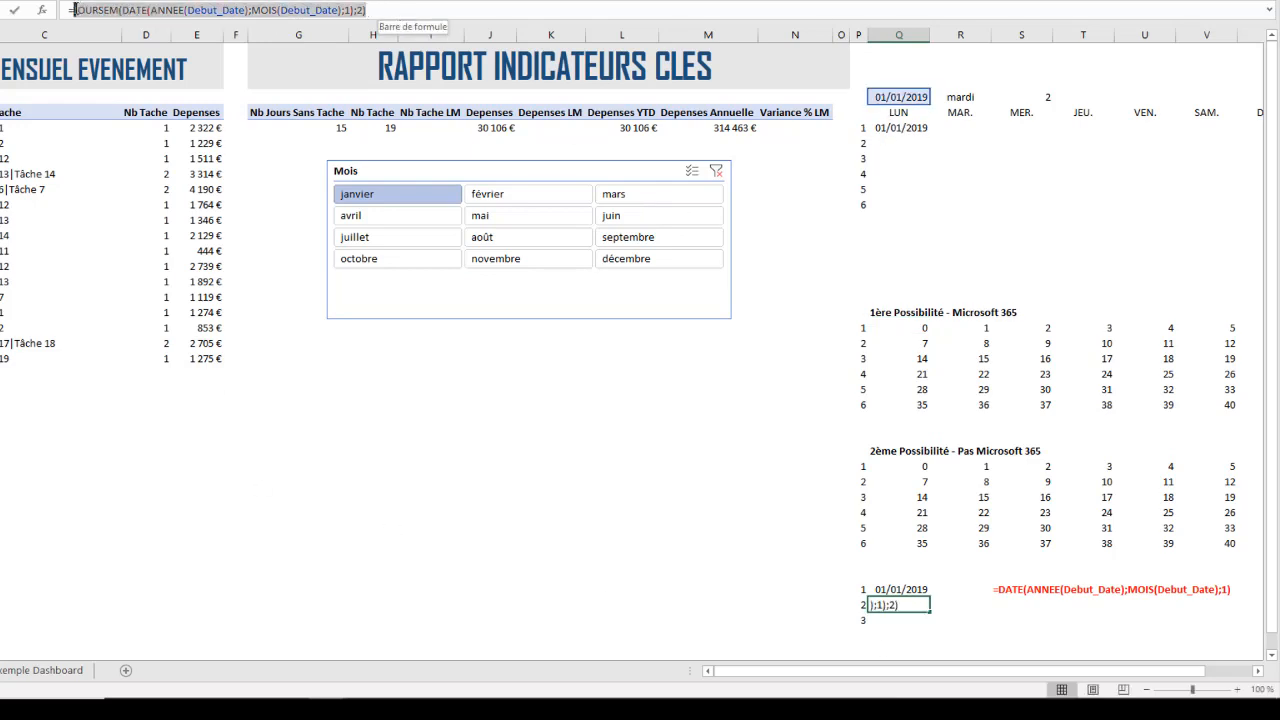
pyautogui.press('Escape')
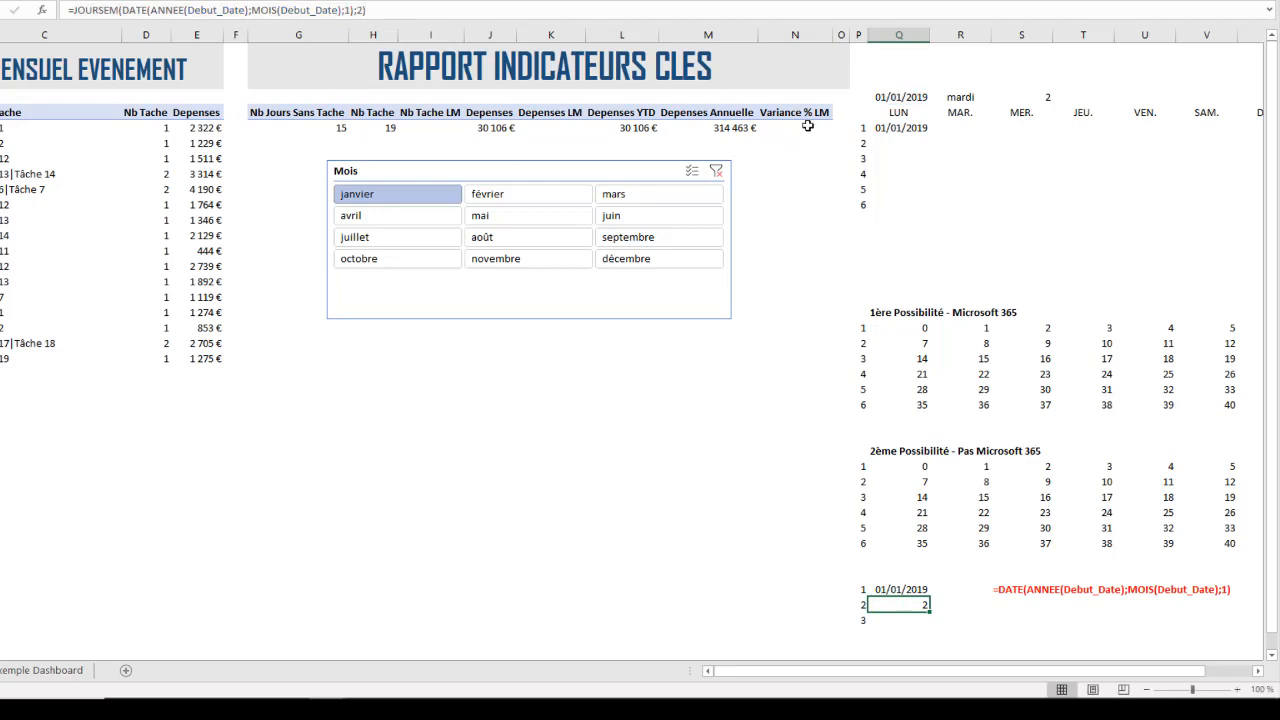
pyautogui.click(885, 128)
pyautogui.click(342, 12)
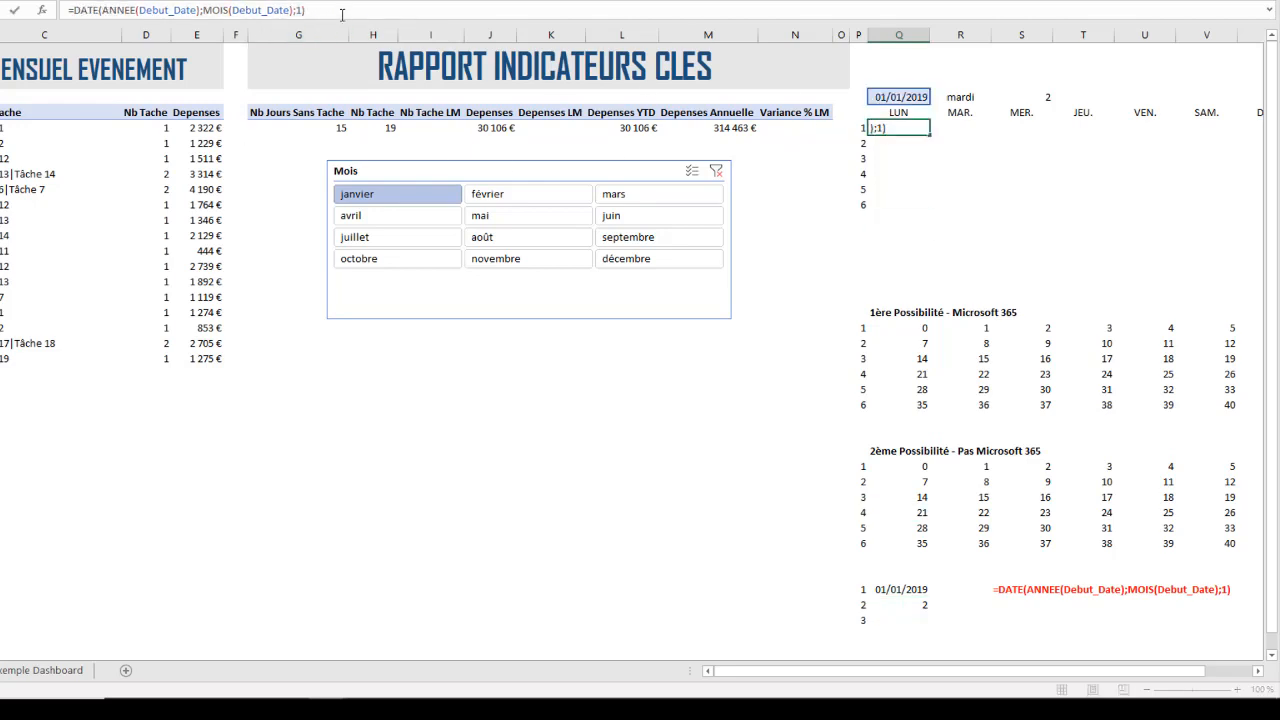
pyautogui.write('-')
pyautogui.hotkey('ctrl', 'v')
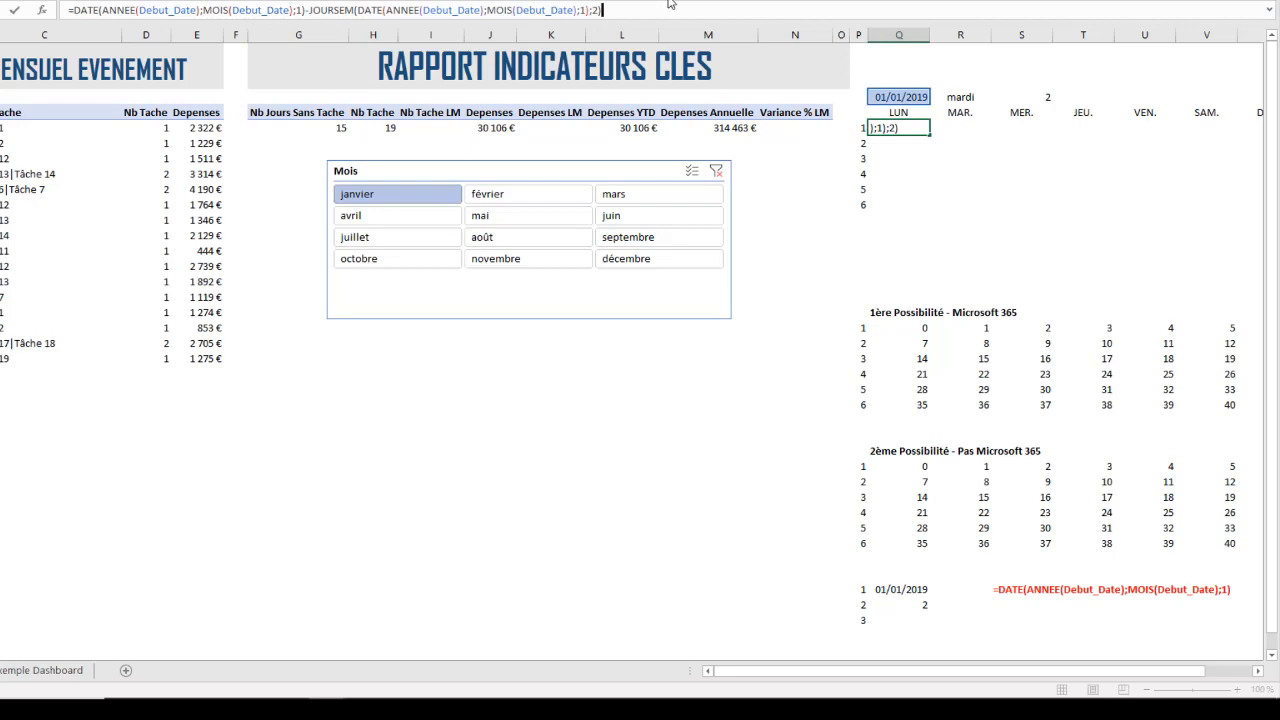
pyautogui.press('Return')
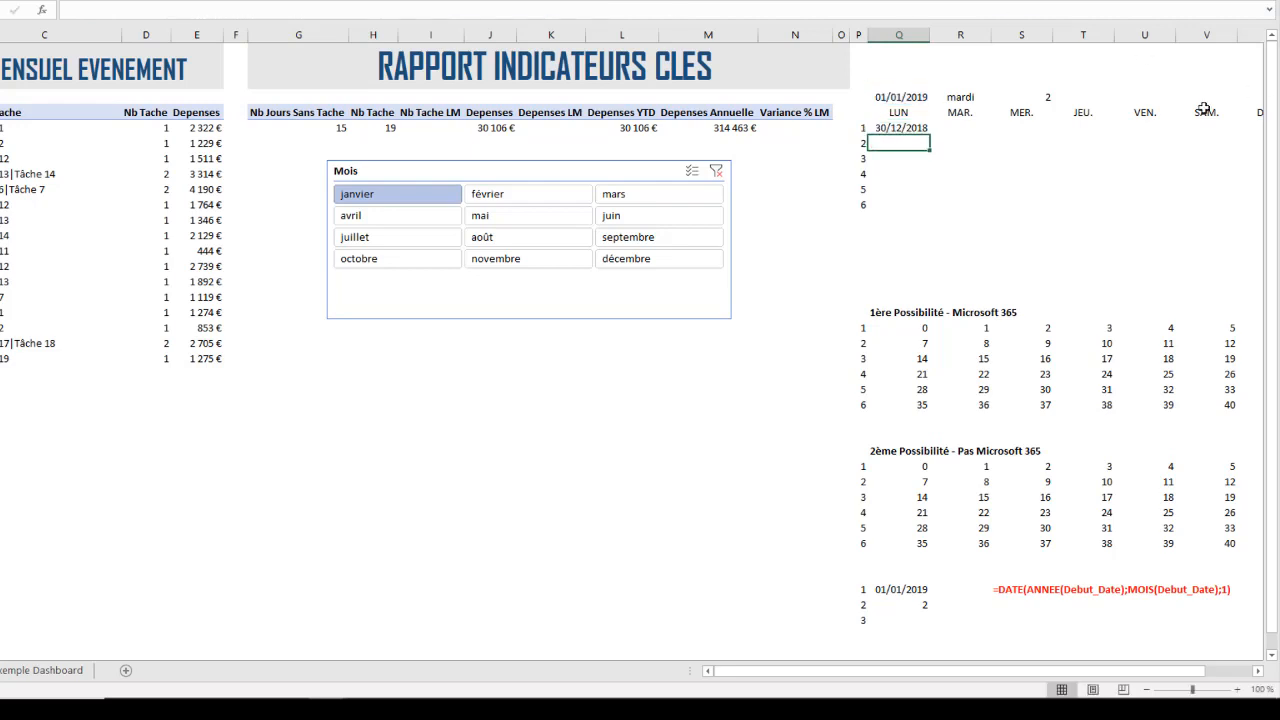
# - Fill the week 1 LUN formula across to the MAR. column and down to week 5
pyautogui.click(903, 129)
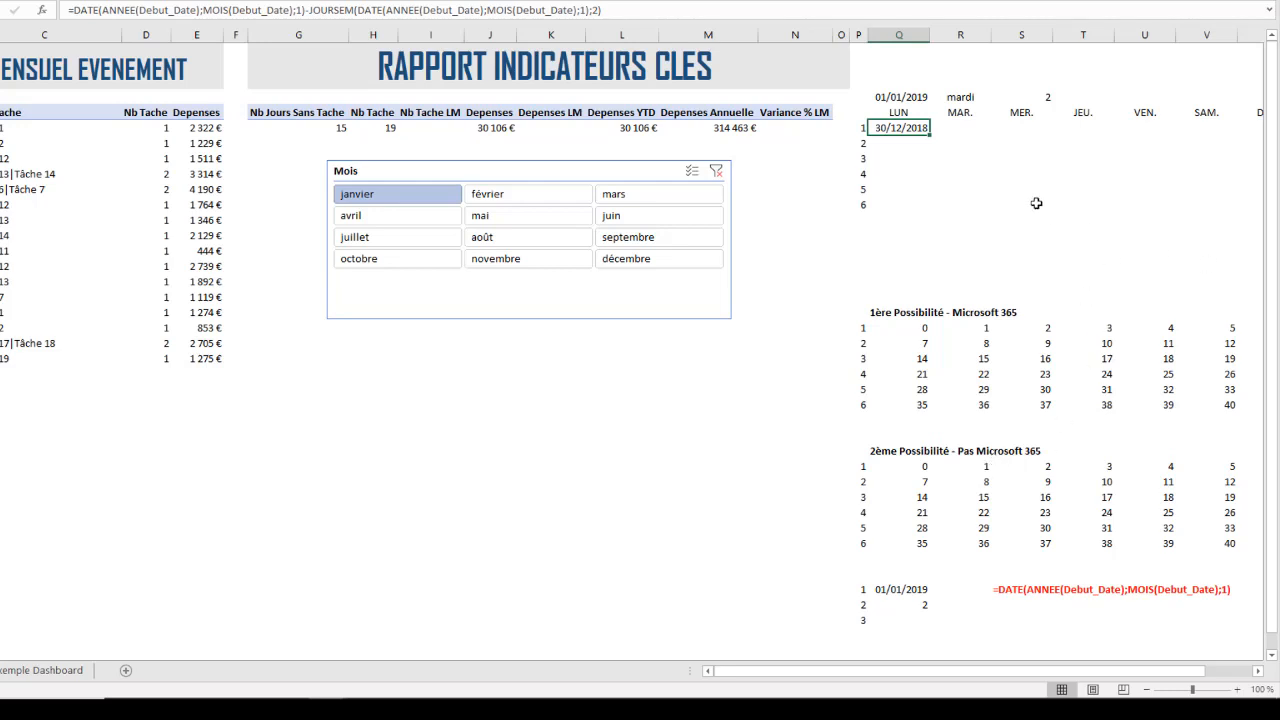
pyautogui.moveTo(932, 133); pyautogui.dragTo(992, 146)
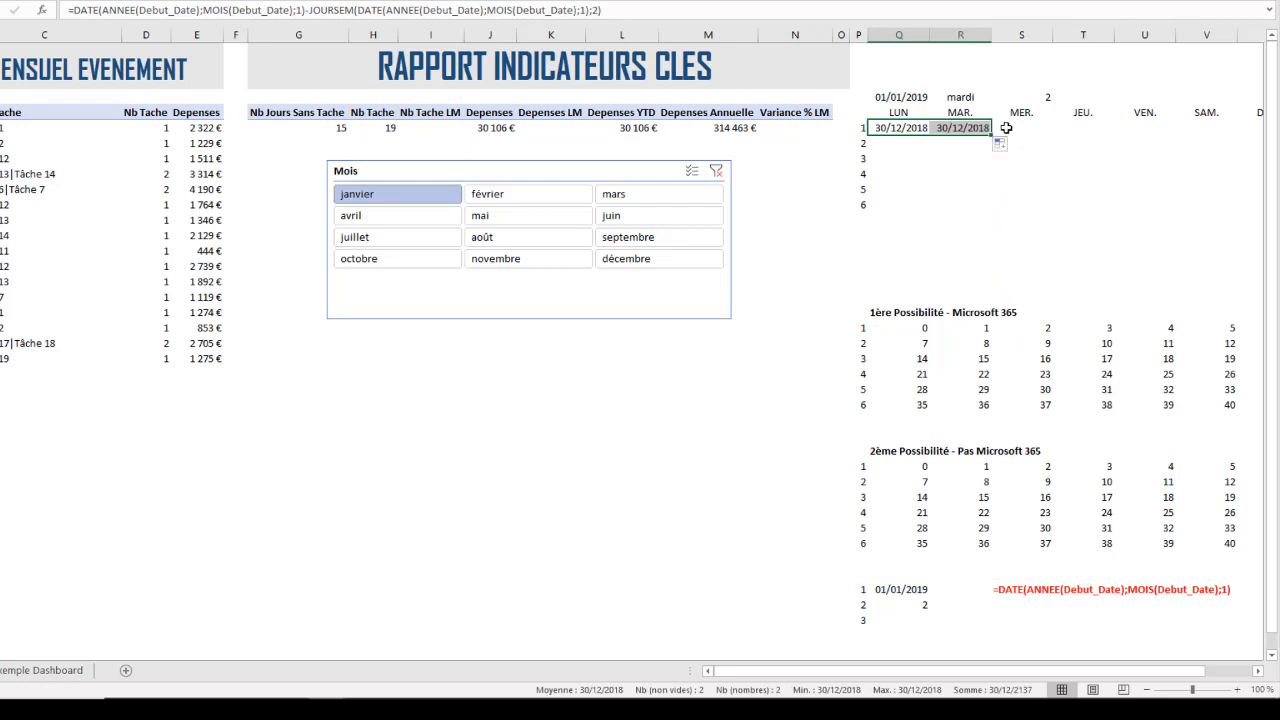
pyautogui.moveTo(990, 138); pyautogui.dragTo(992, 198)
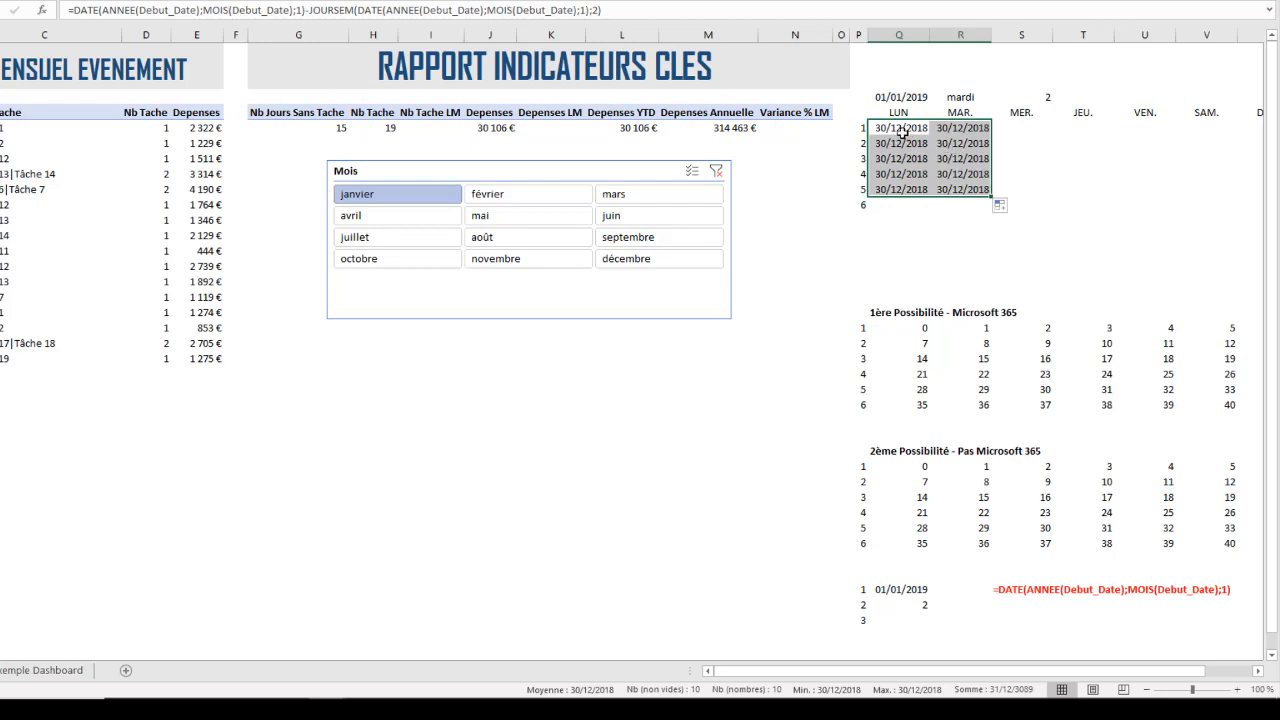
# - Clear the copied formulas from the MAR. column and from LUN weeks 2 to 5, keeping only the week 1 LUN cell
pyautogui.moveTo(963, 128); pyautogui.dragTo(967, 191)
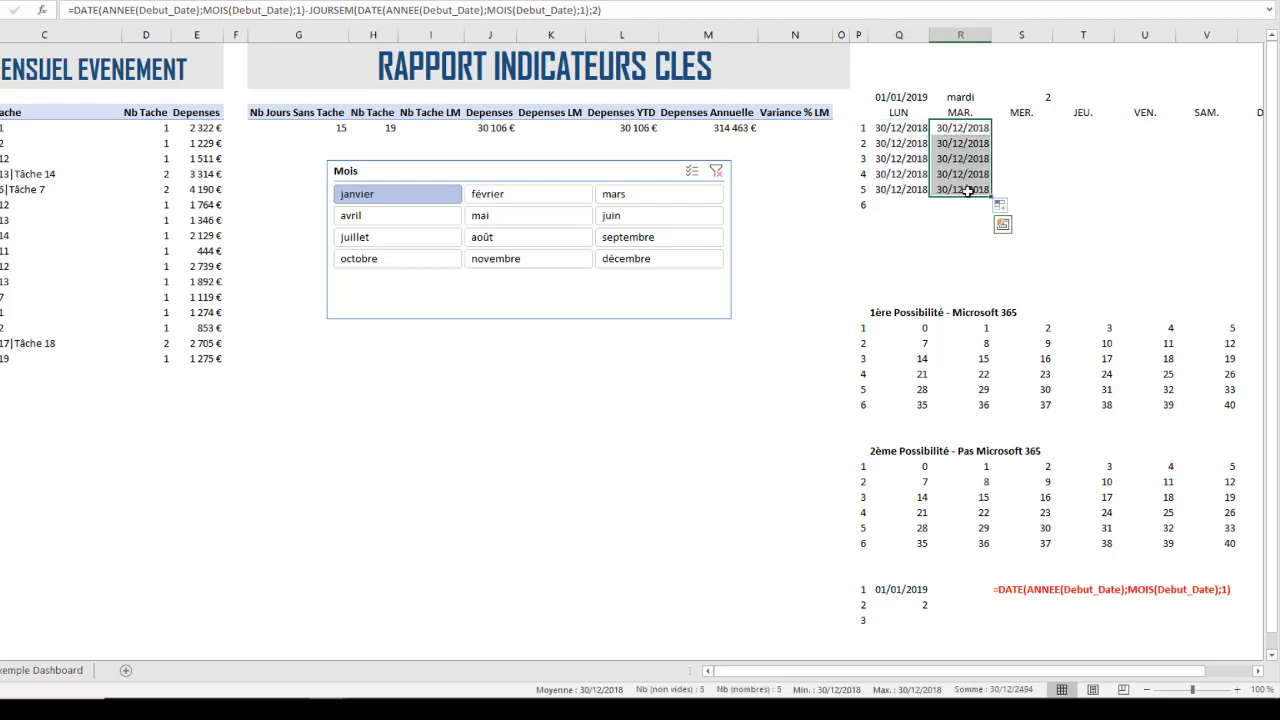
pyautogui.press('Delete')
pyautogui.moveTo(908, 145); pyautogui.dragTo(915, 190)
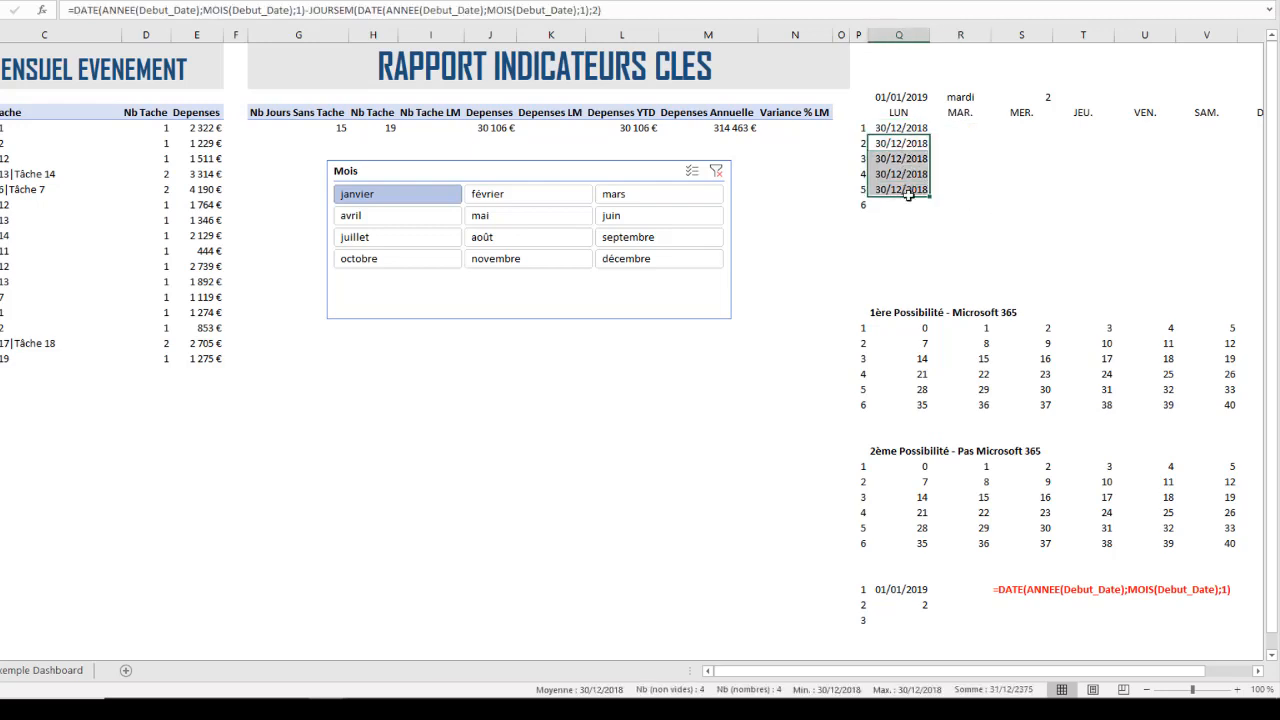
pyautogui.press('Delete')
pyautogui.click(908, 128)
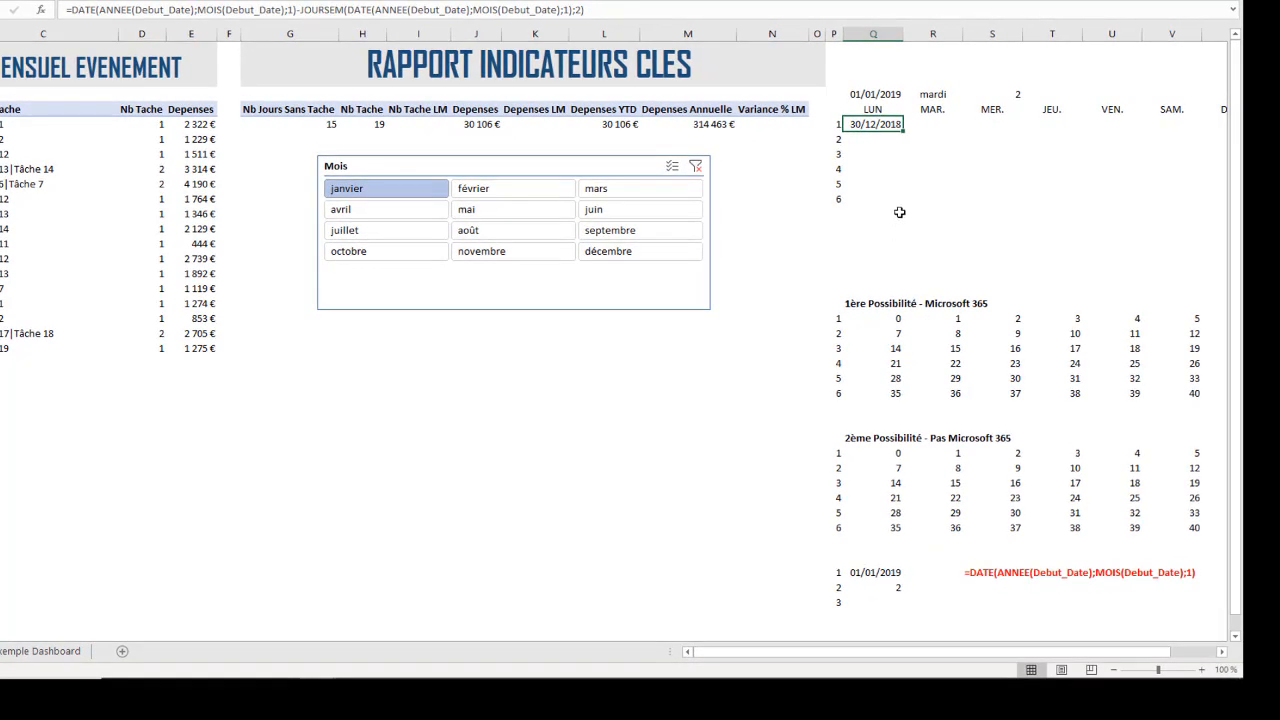
# - Examine the SEQUENCE grid under "1ère Possibilité - Microsoft 365" and the definition of the name Calcul_Sem_Jour among the workbook's defined names
pyautogui.click(902, 318)
pyautogui.press('Right')
pyautogui.press('Right')
pyautogui.press('Right')
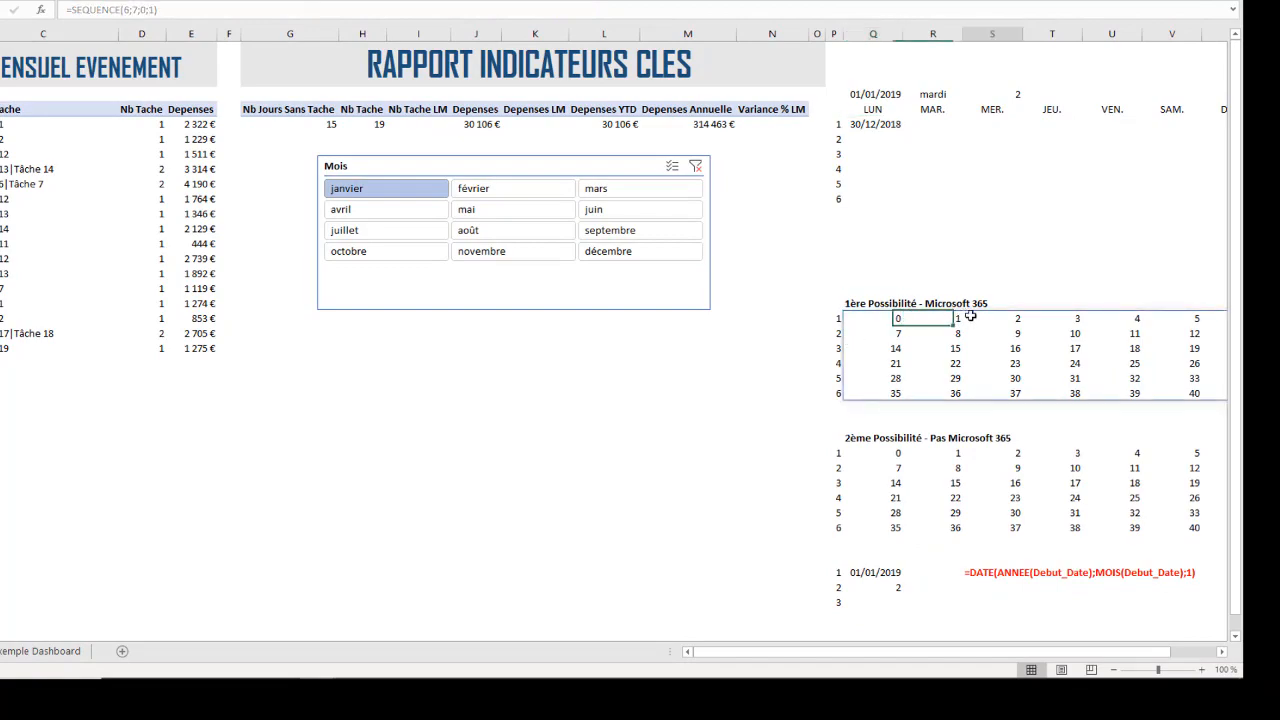
pyautogui.click(906, 318)
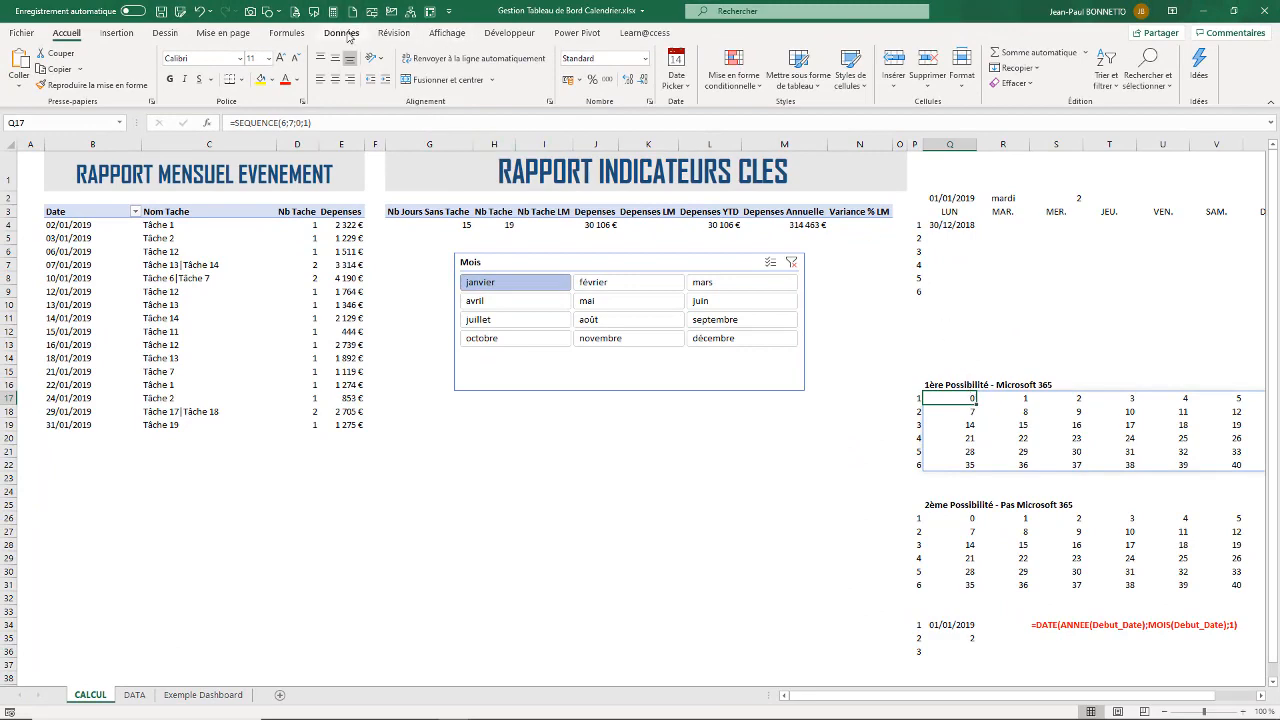
pyautogui.click(300, 33)
pyautogui.click(465, 70)
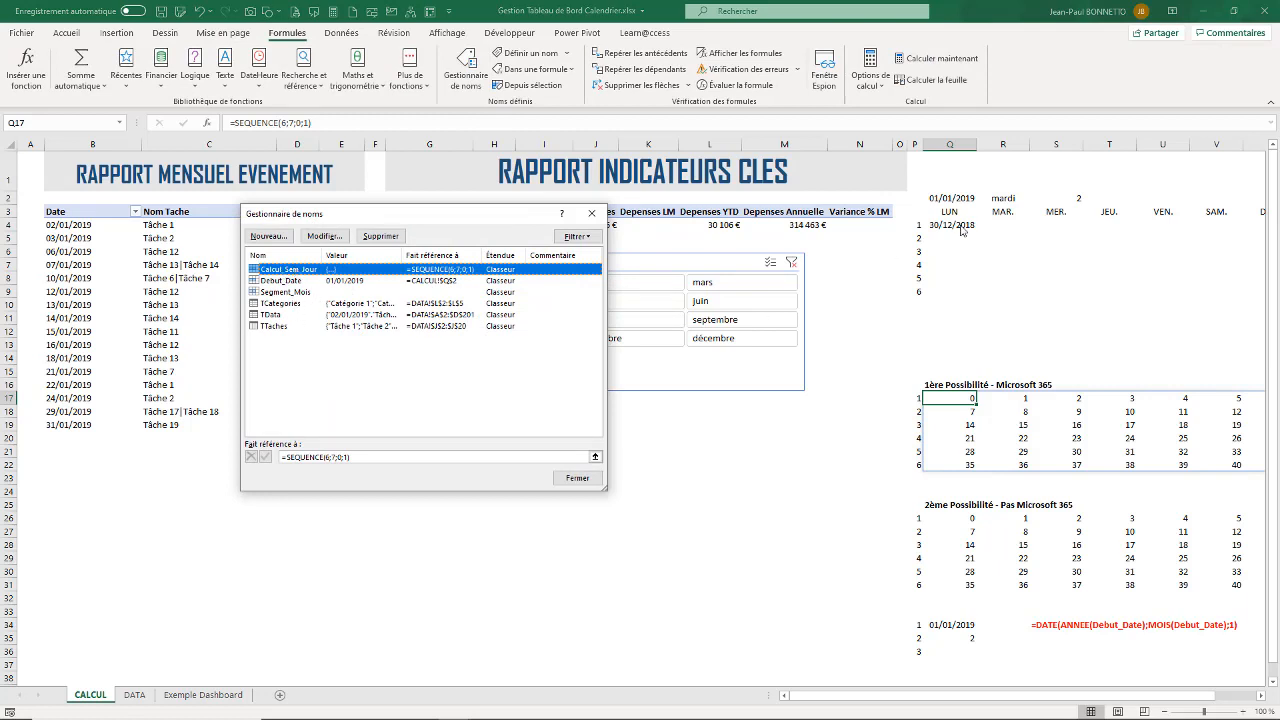
pyautogui.click(577, 478)
# - Insert Calcul_Sem_Jour+ at the start of the week 1 LUN date formula, just after the equals sign
pyautogui.click(950, 225)
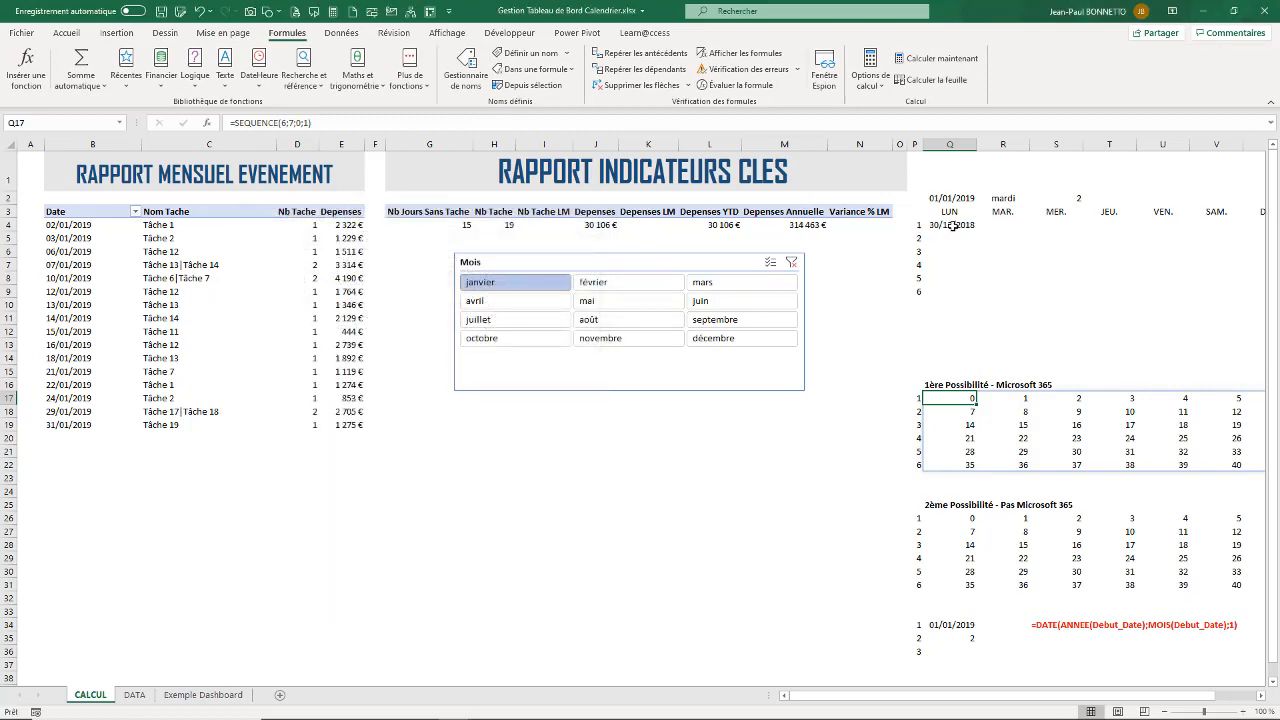
pyautogui.click(232, 122)
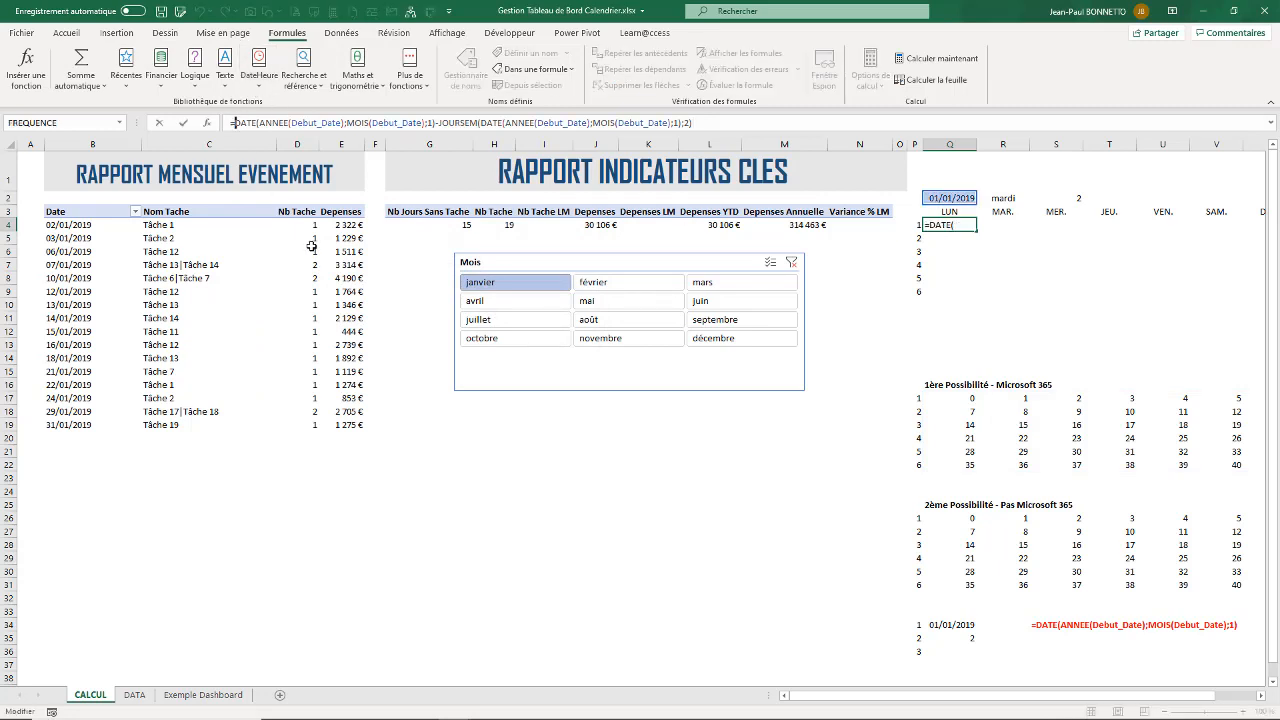
pyautogui.press('F3')
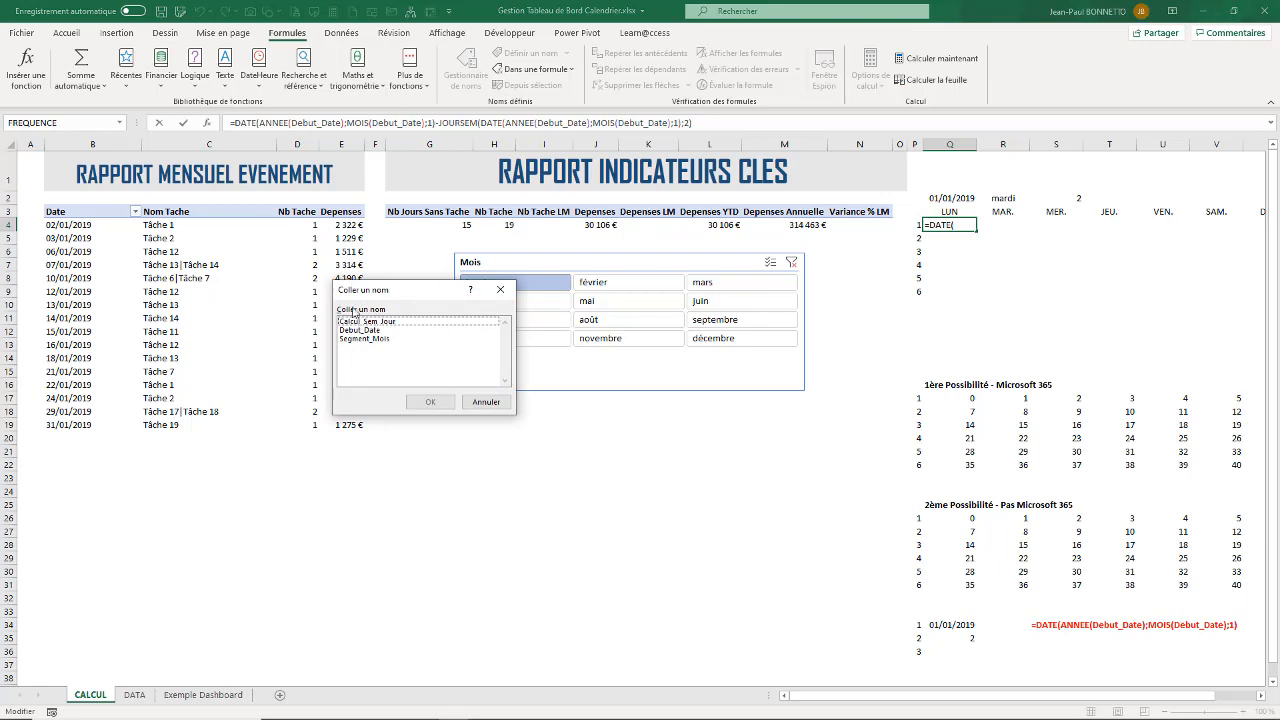
pyautogui.doubleClick(370, 321)
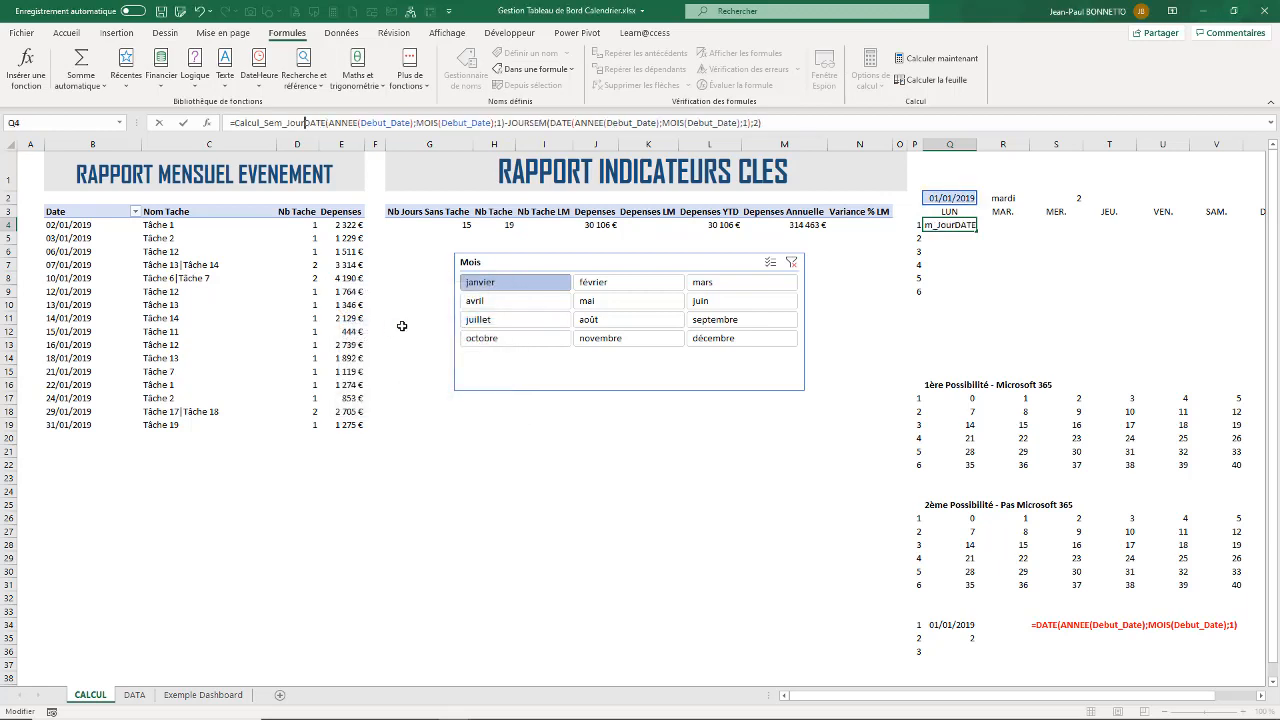
pyautogui.write('+')
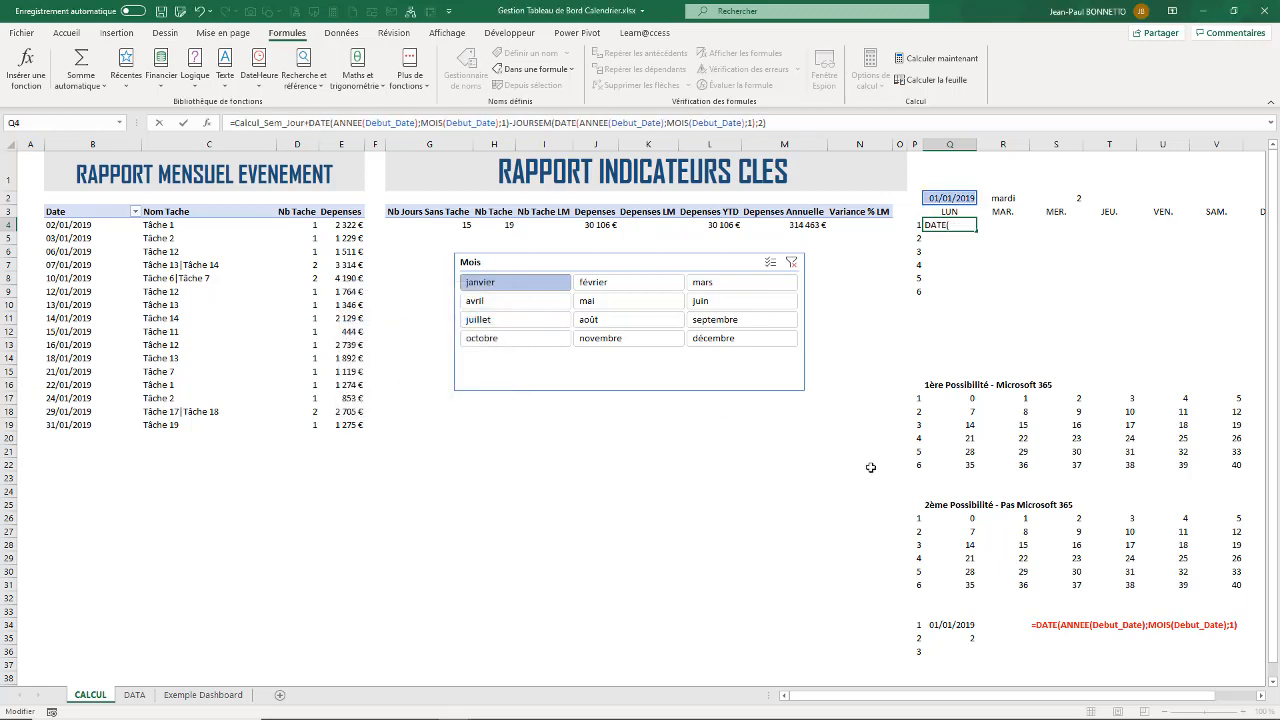
pyautogui.press('Return')
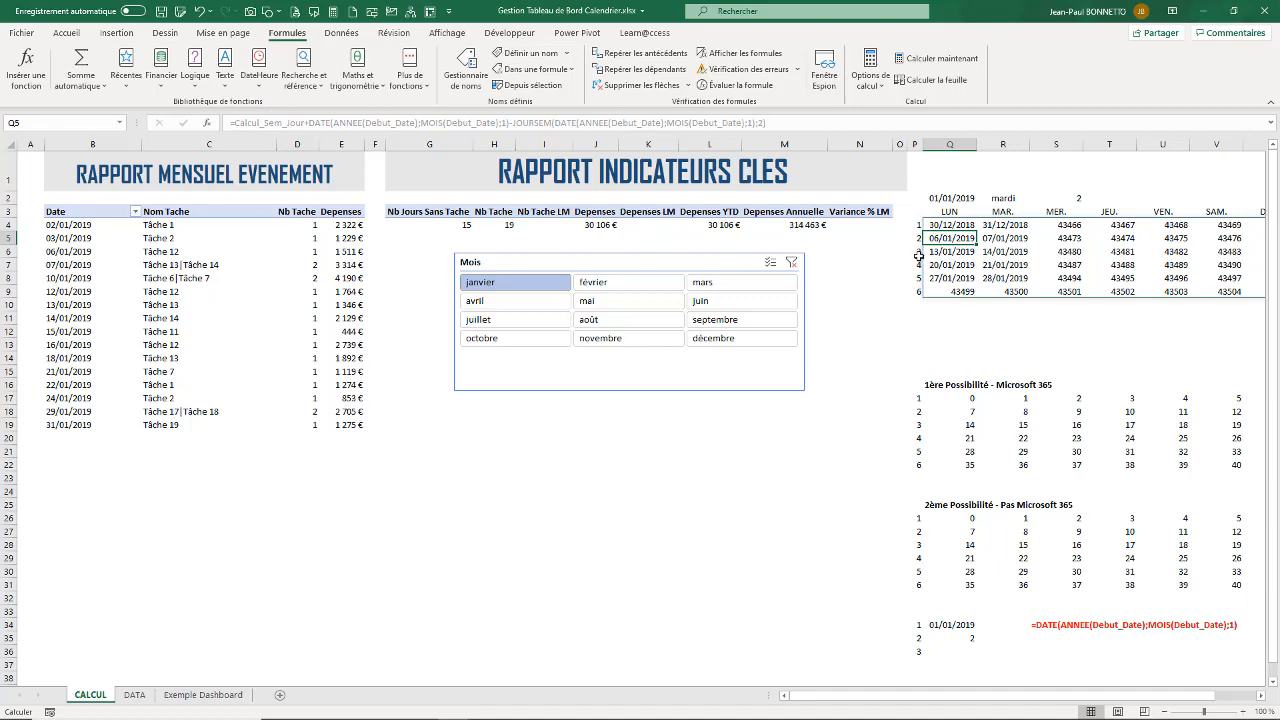
# - Format the whole calendar grid, LUN to DIM. for weeks 1 to 6, as Date courte
pyautogui.click(950, 225)
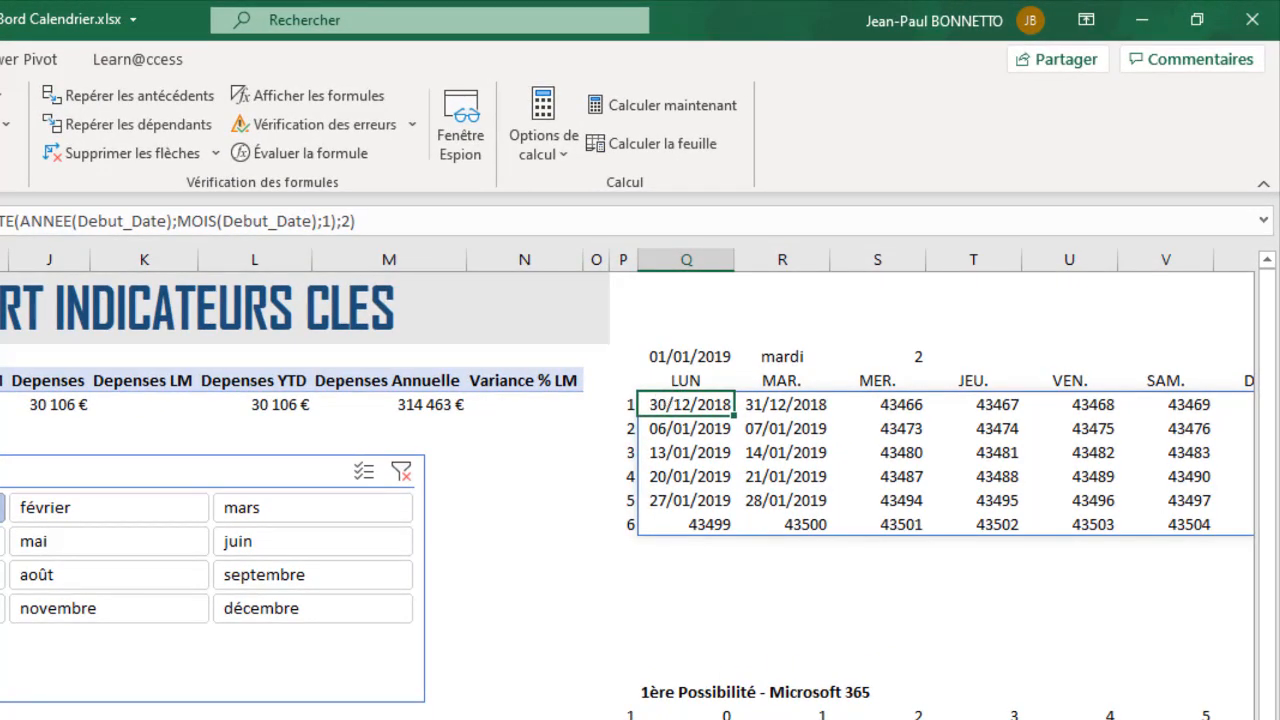
pyautogui.hscroll(5, 640, 460)
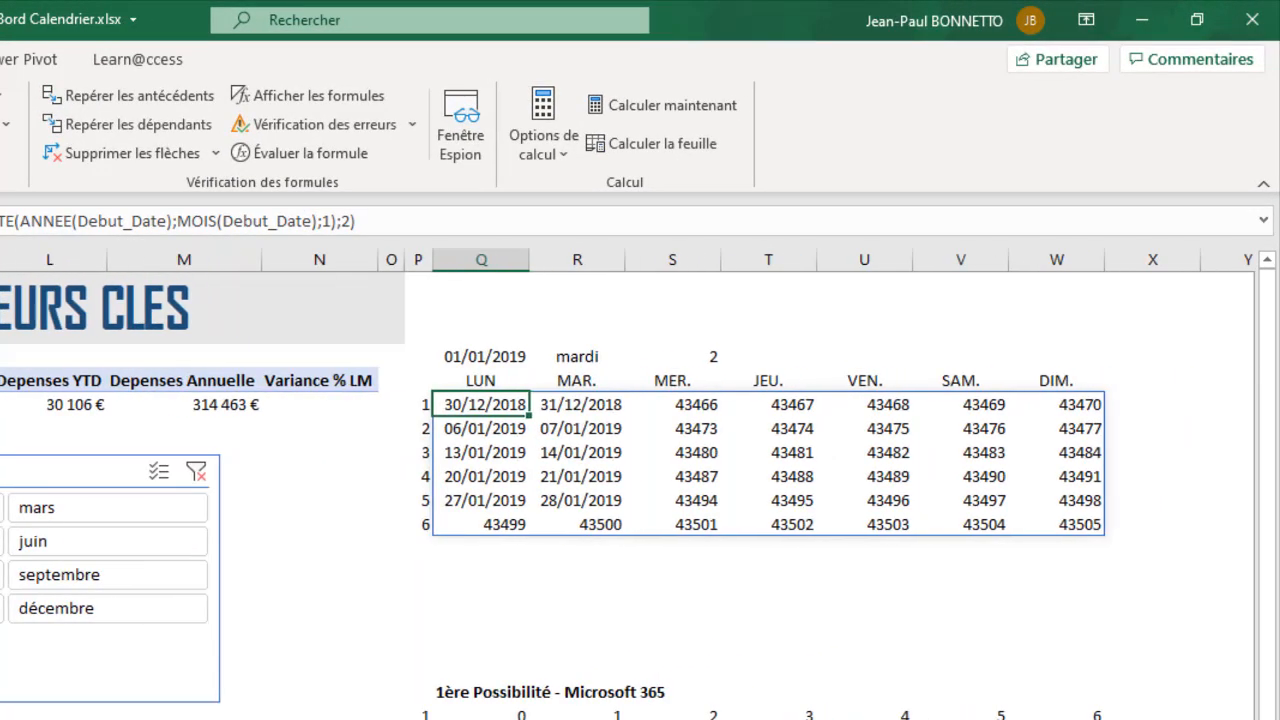
pyautogui.moveTo(210, 405); pyautogui.dragTo(802, 517)
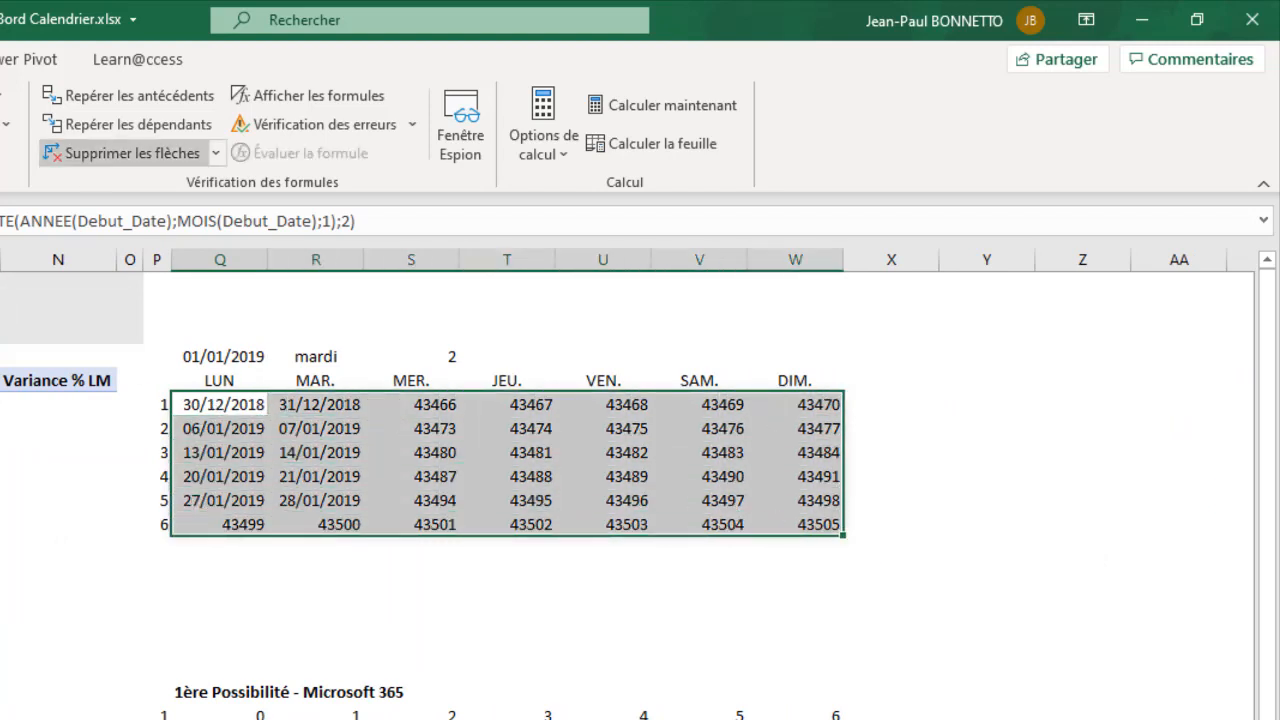
pyautogui.click(0, 59)
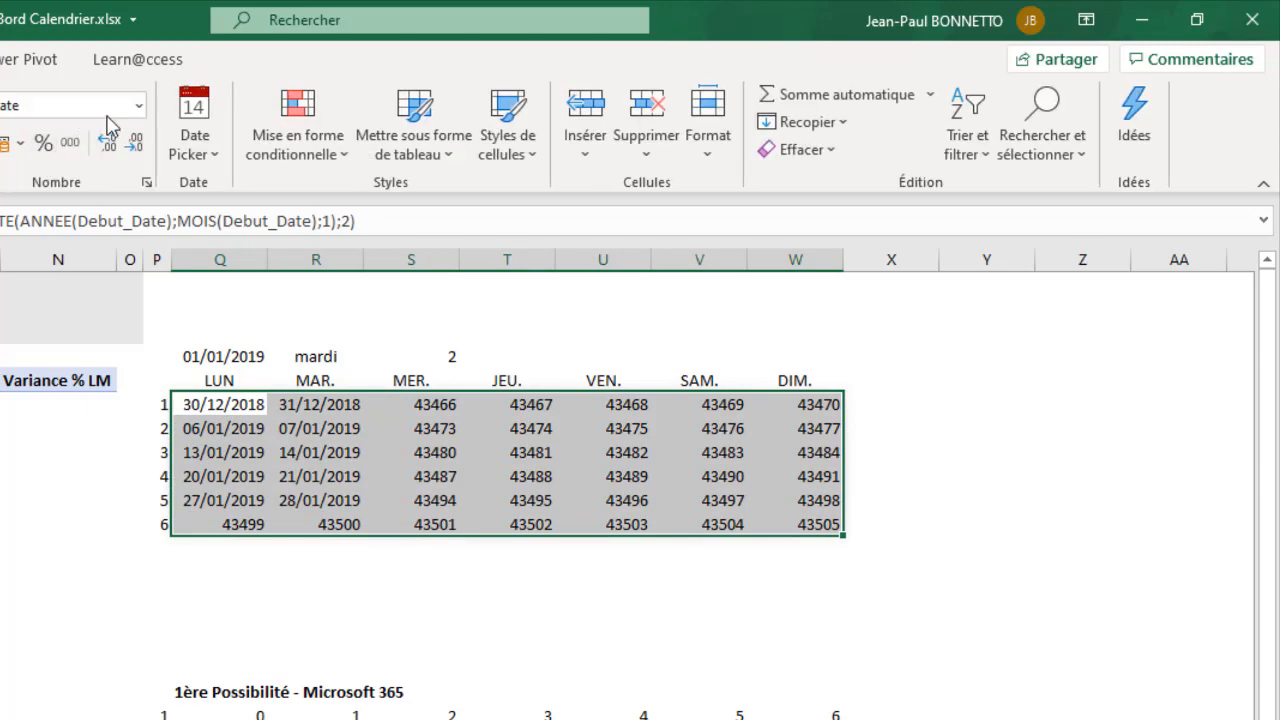
pyautogui.click(139, 106)
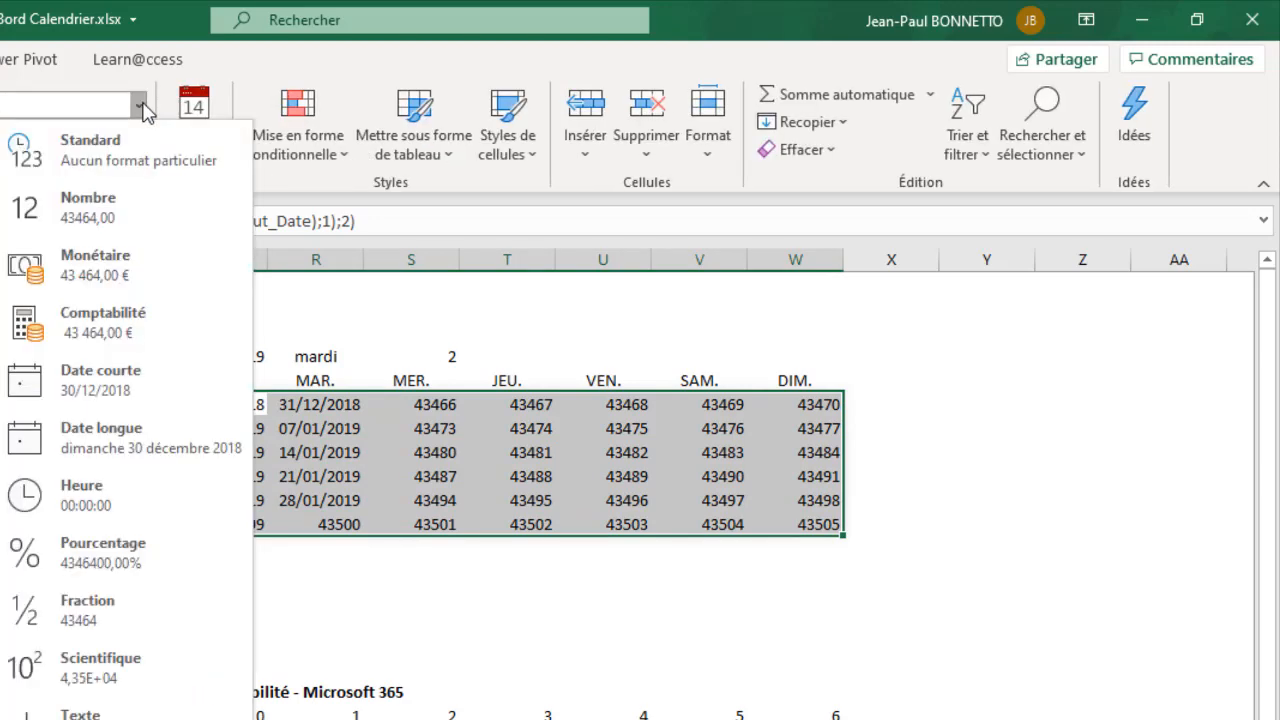
pyautogui.click(85, 389)
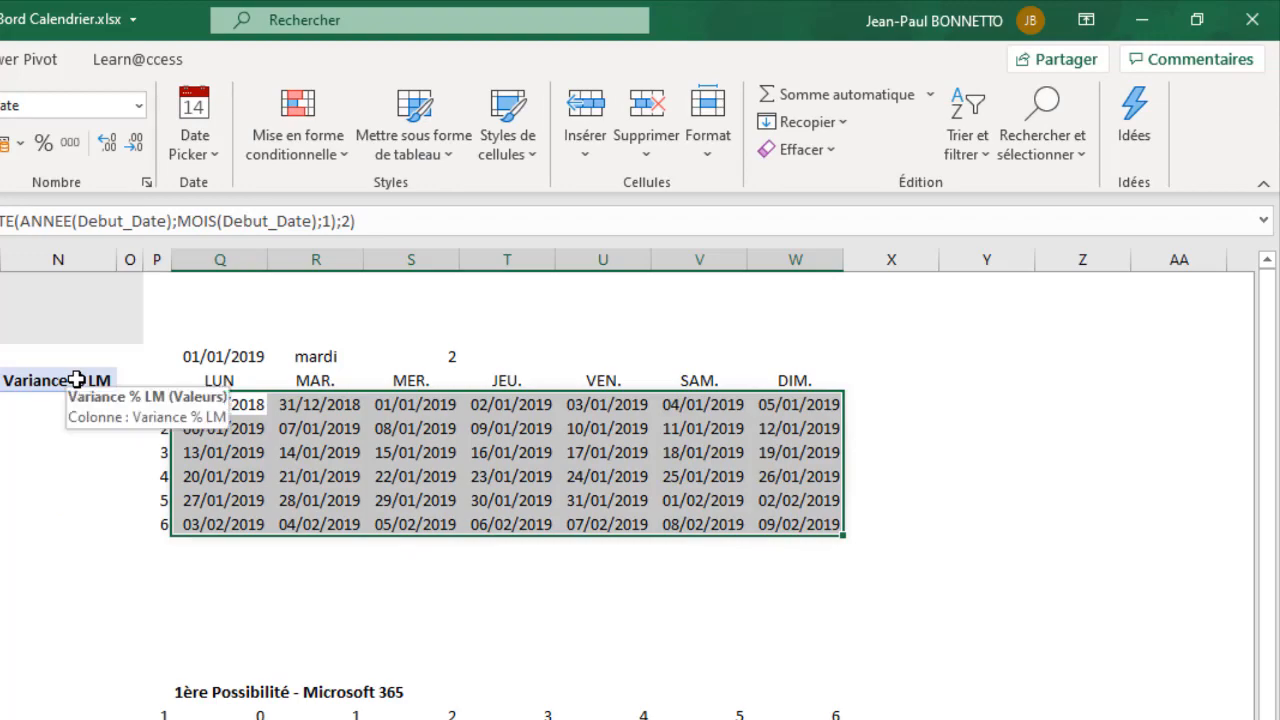
pyautogui.click(507, 580)
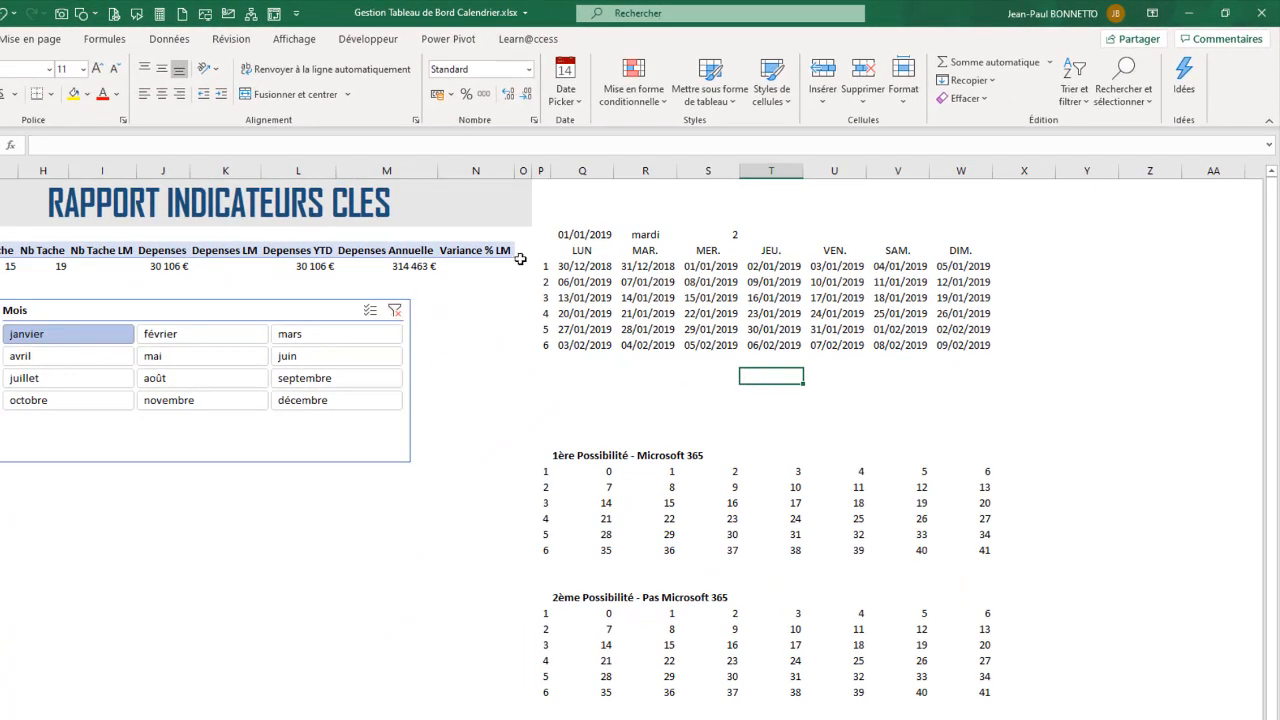
# - Examine the formula and the dates across the six-week calendar grid, from week 1 LUN to week 6 DIM
pyautogui.click(583, 265)
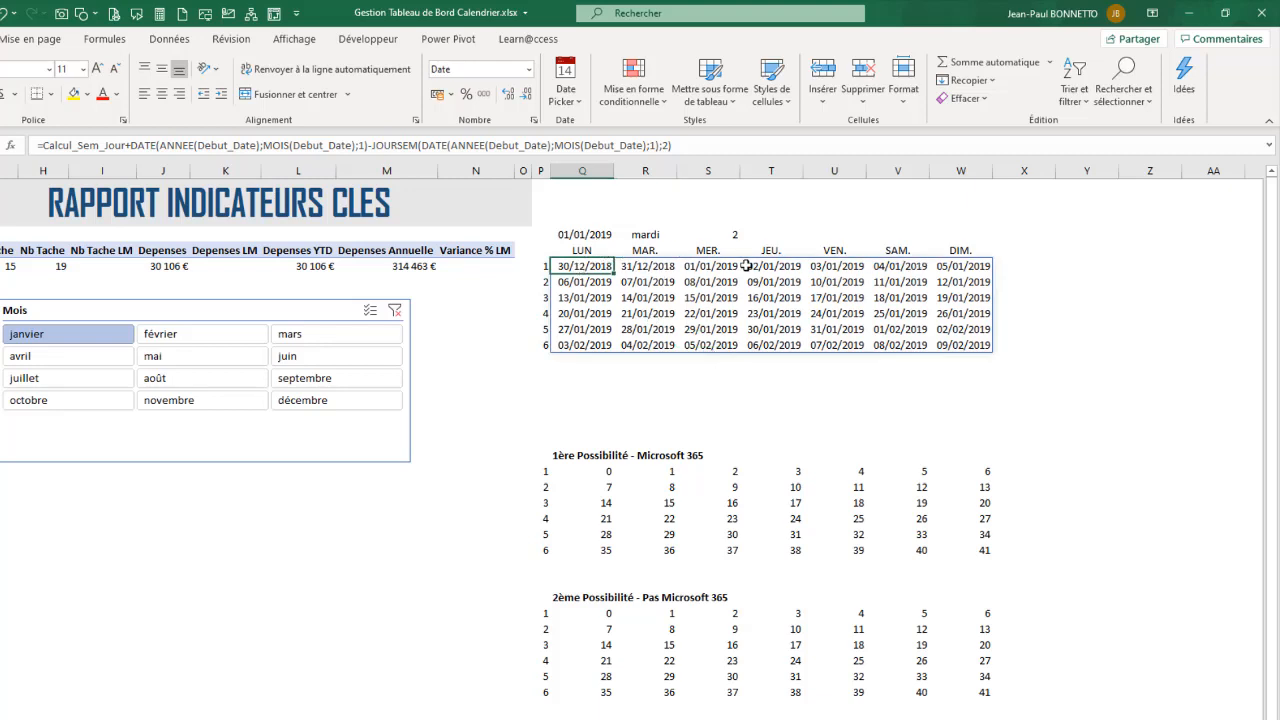
pyautogui.click(704, 267)
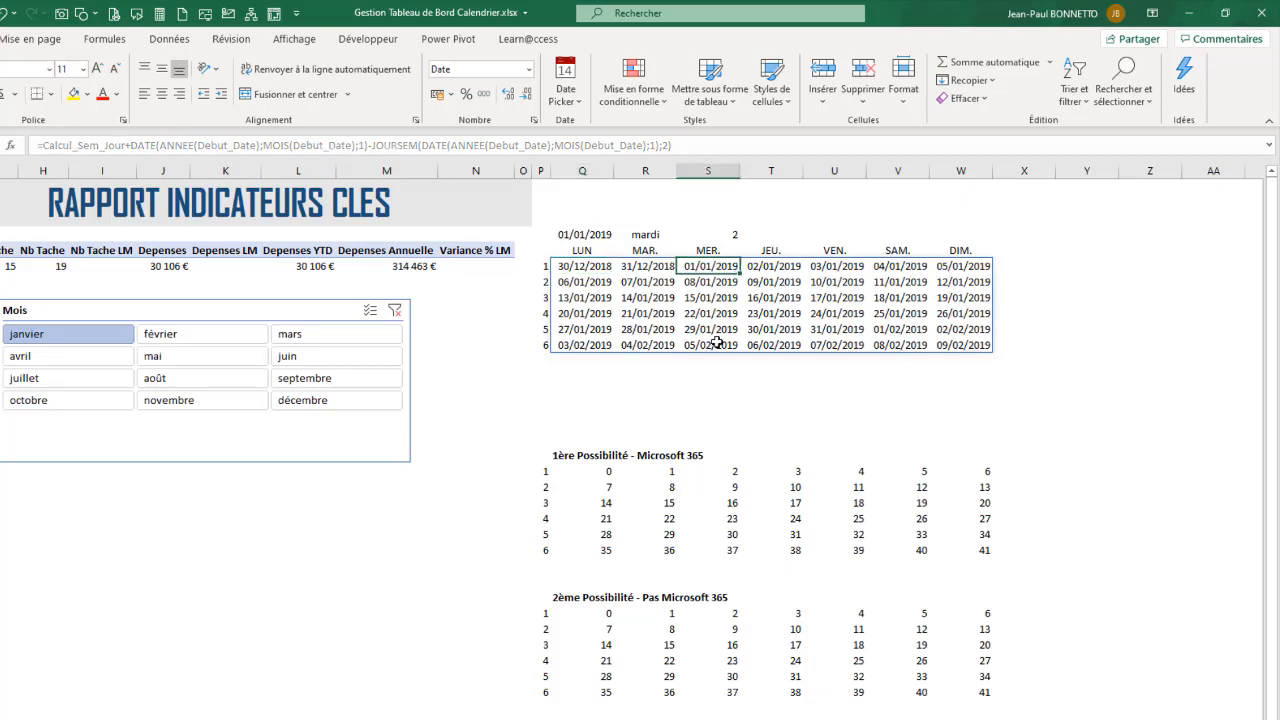
pyautogui.click(961, 344)
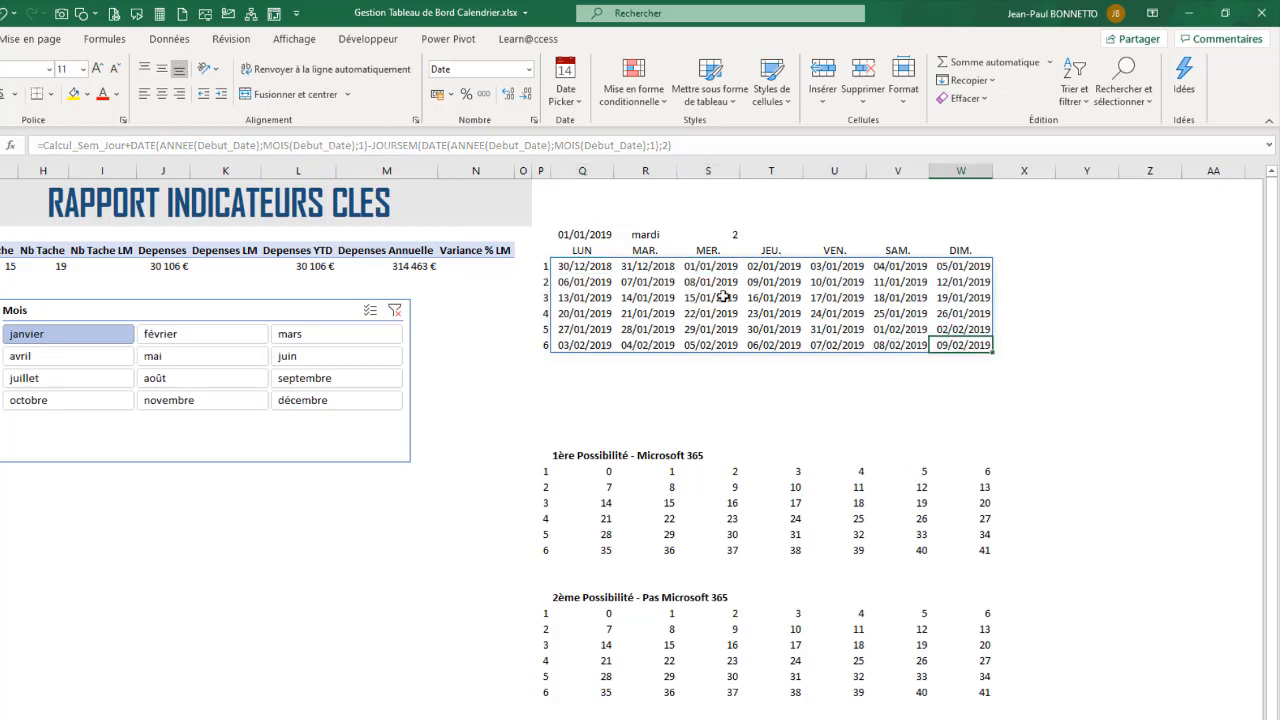
pyautogui.click(605, 267)
pyautogui.moveTo(605, 267)
pyautogui.mouseDown()
pyautogui.moveTo(965, 282)
pyautogui.moveTo(962, 345)
pyautogui.mouseUp()
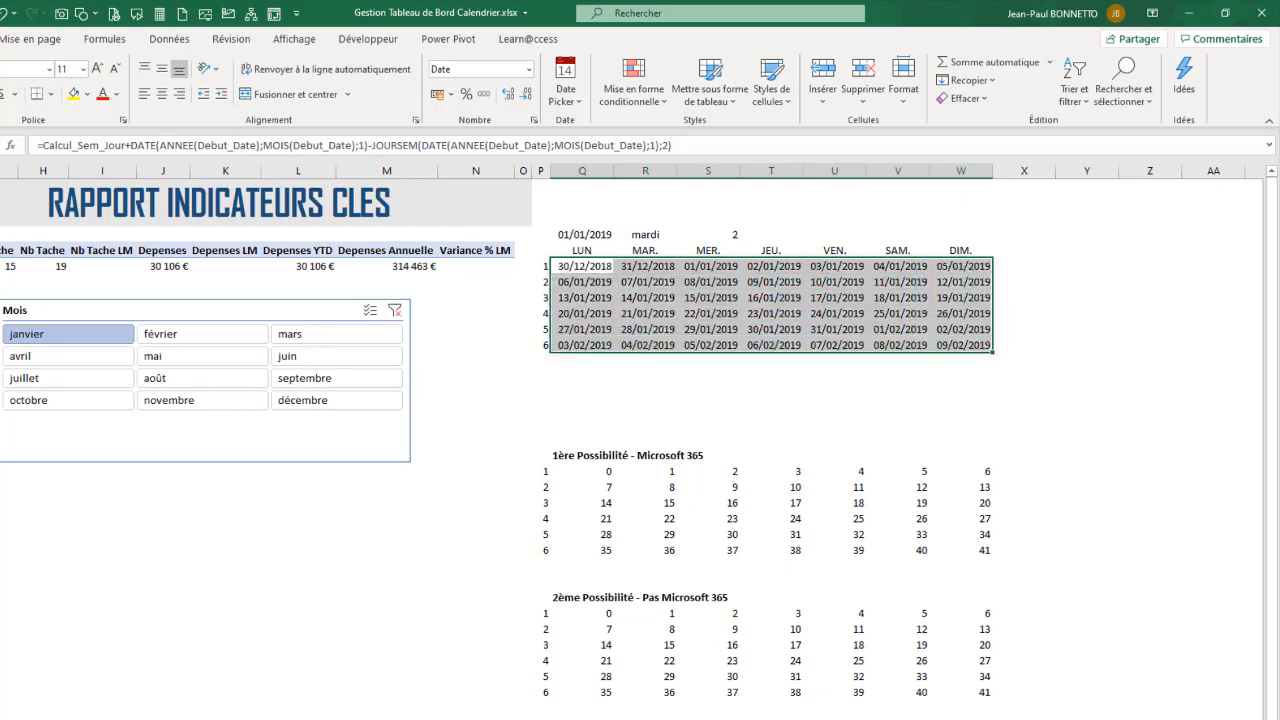
# - Filter the Mois slicer by février, mars, avril, mai and août, recheck février, and return to août to compare the calendar dates
pyautogui.hscroll(-1, 640, 440)
pyautogui.hscroll(-5, 653, 645)
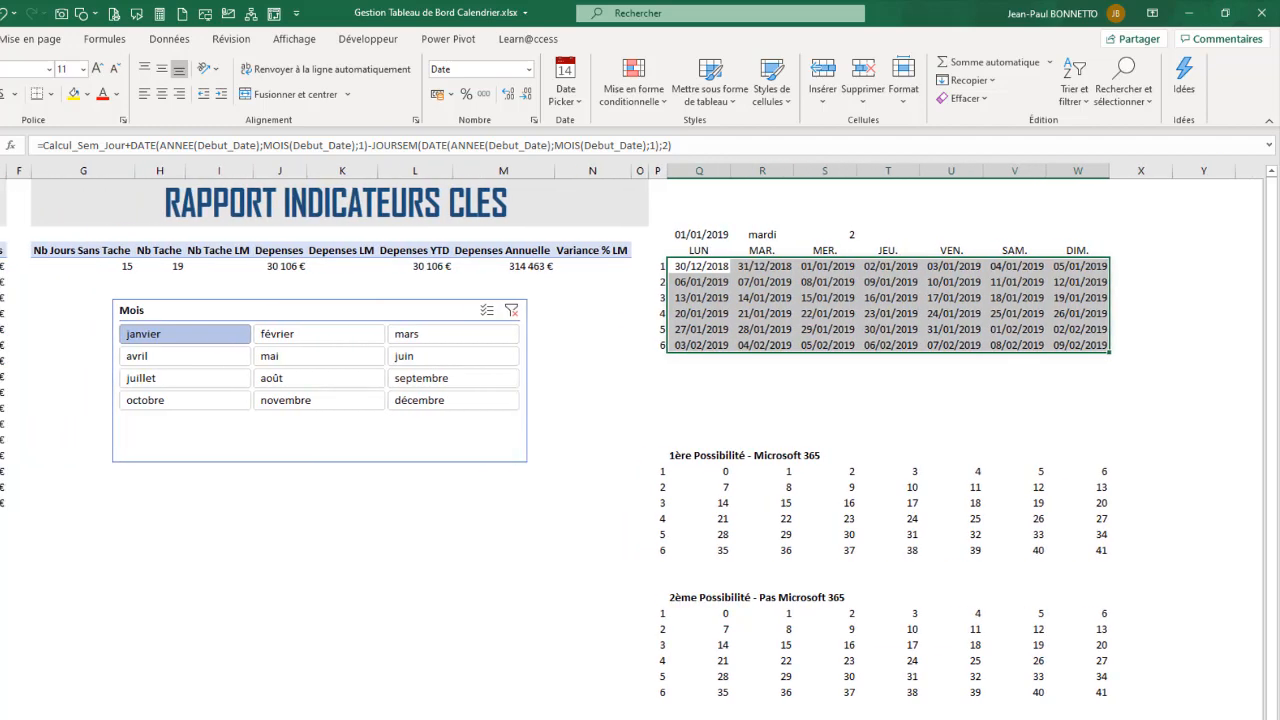
pyautogui.hscroll(2, 653, 645)
pyautogui.click(371, 335)
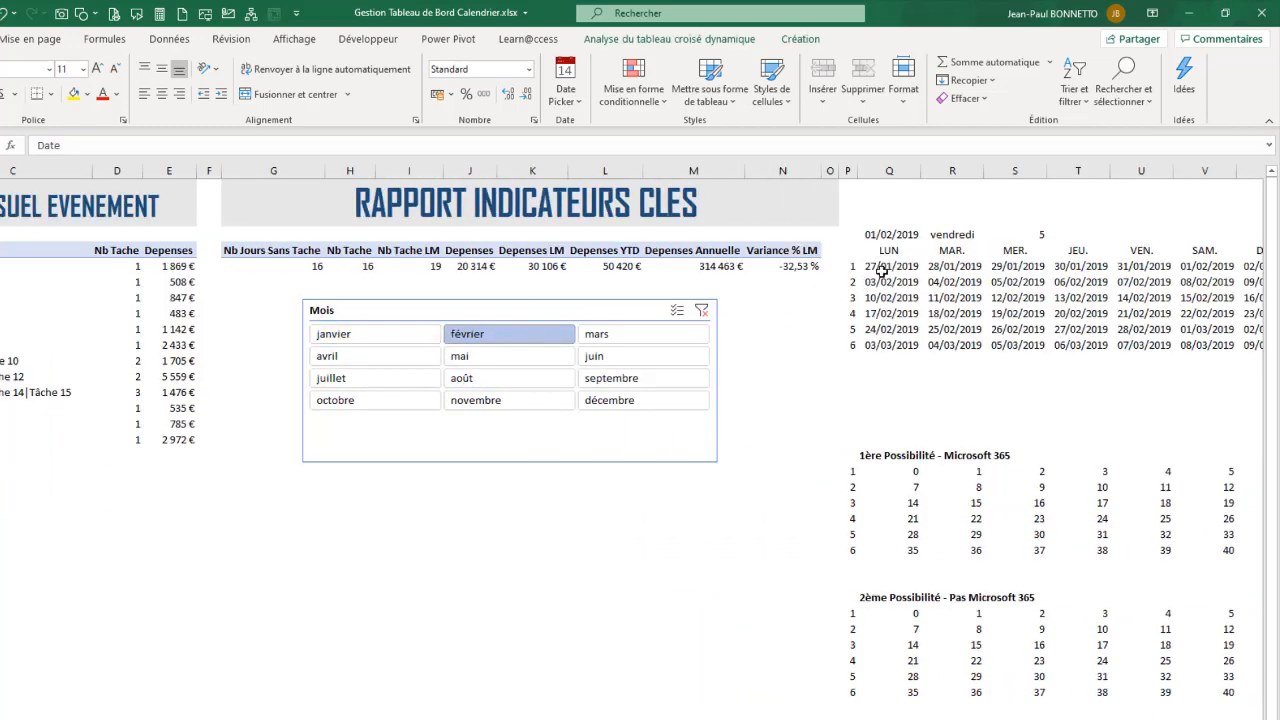
pyautogui.click(598, 335)
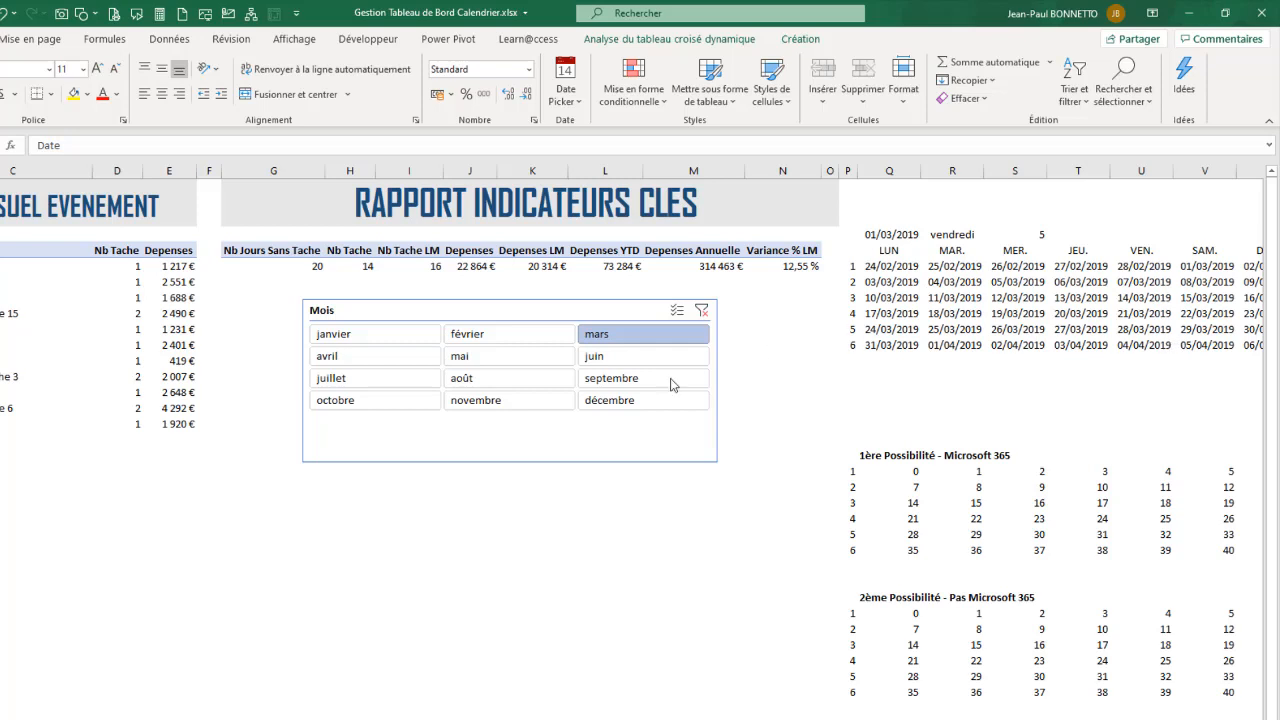
pyautogui.click(359, 357)
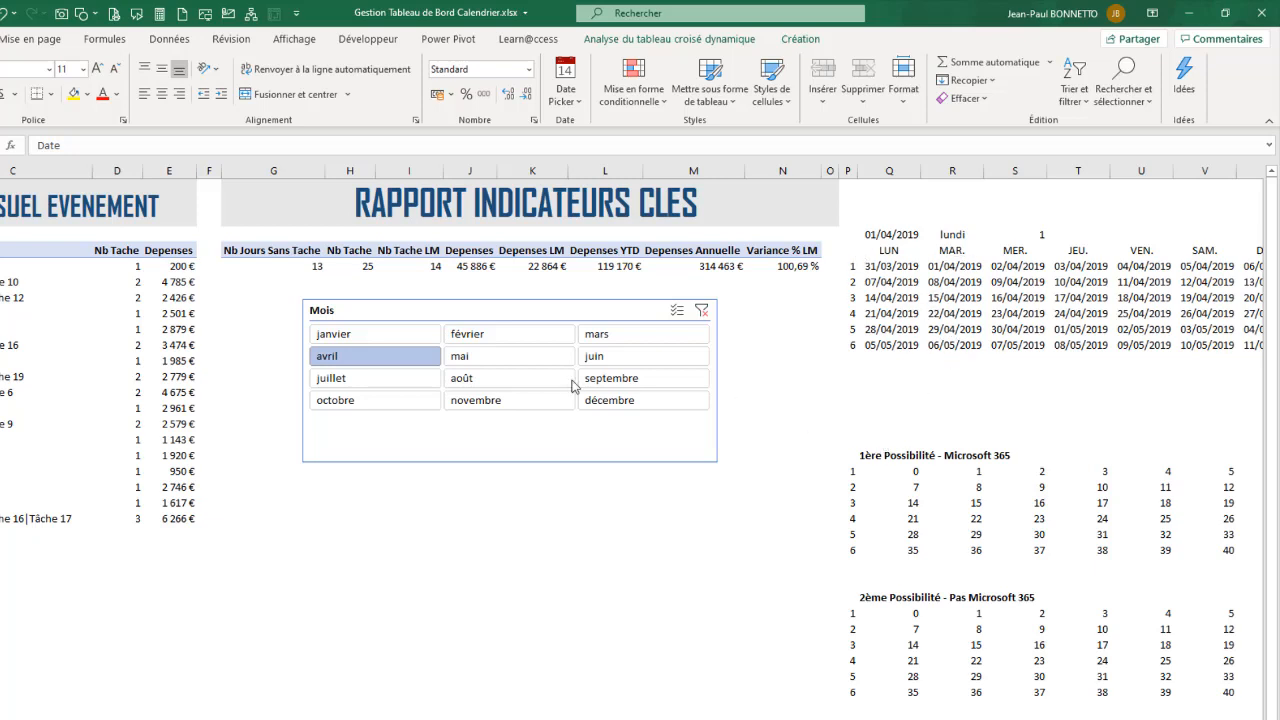
pyautogui.click(505, 367)
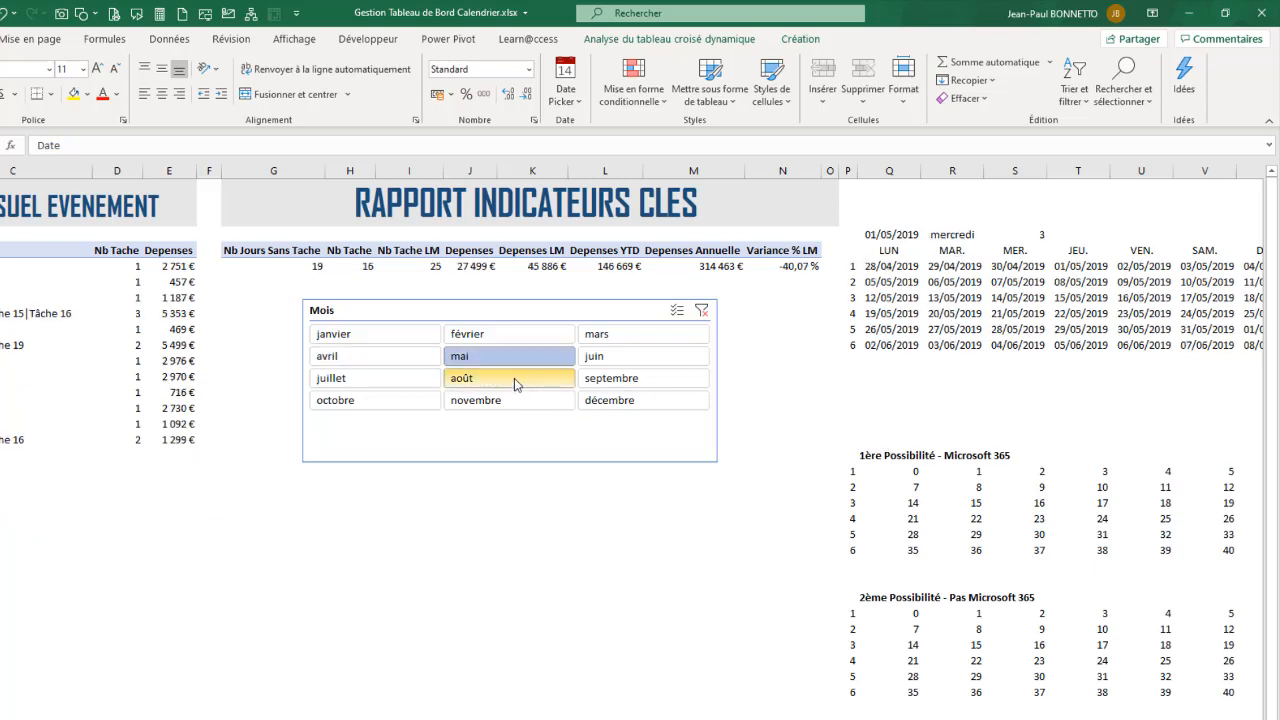
pyautogui.click(513, 375)
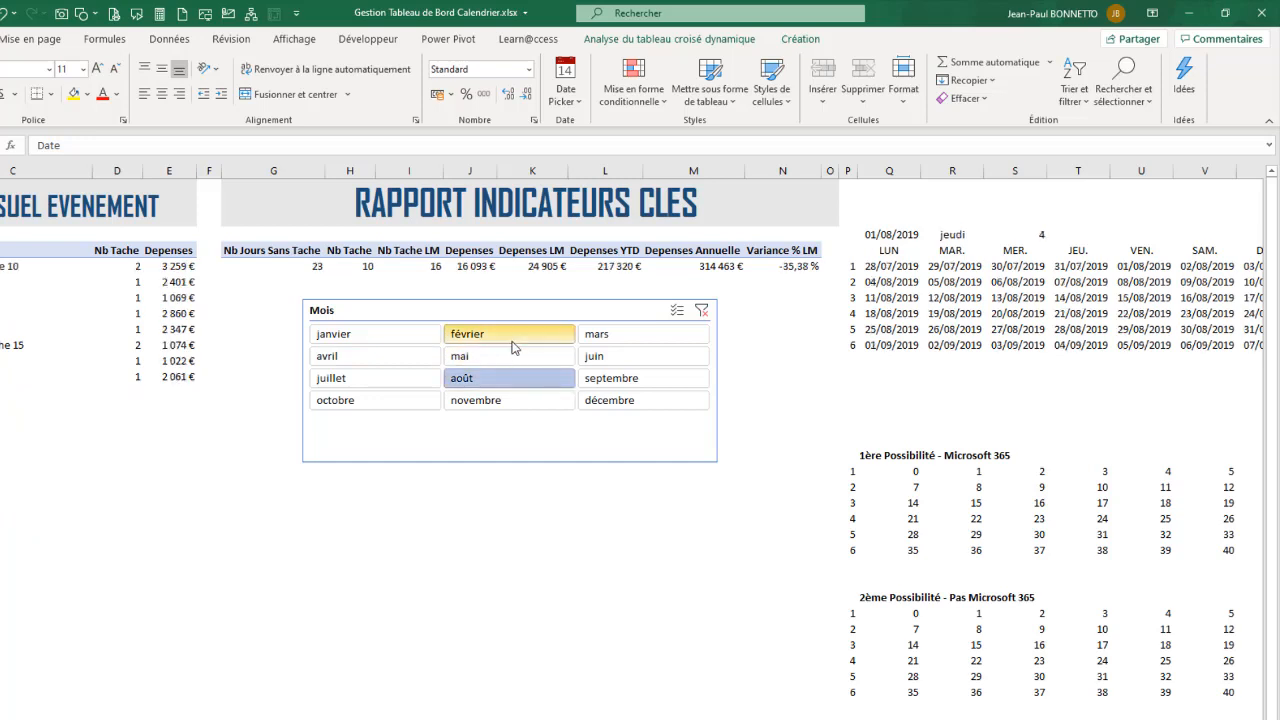
pyautogui.click(509, 333)
pyautogui.click(505, 378)
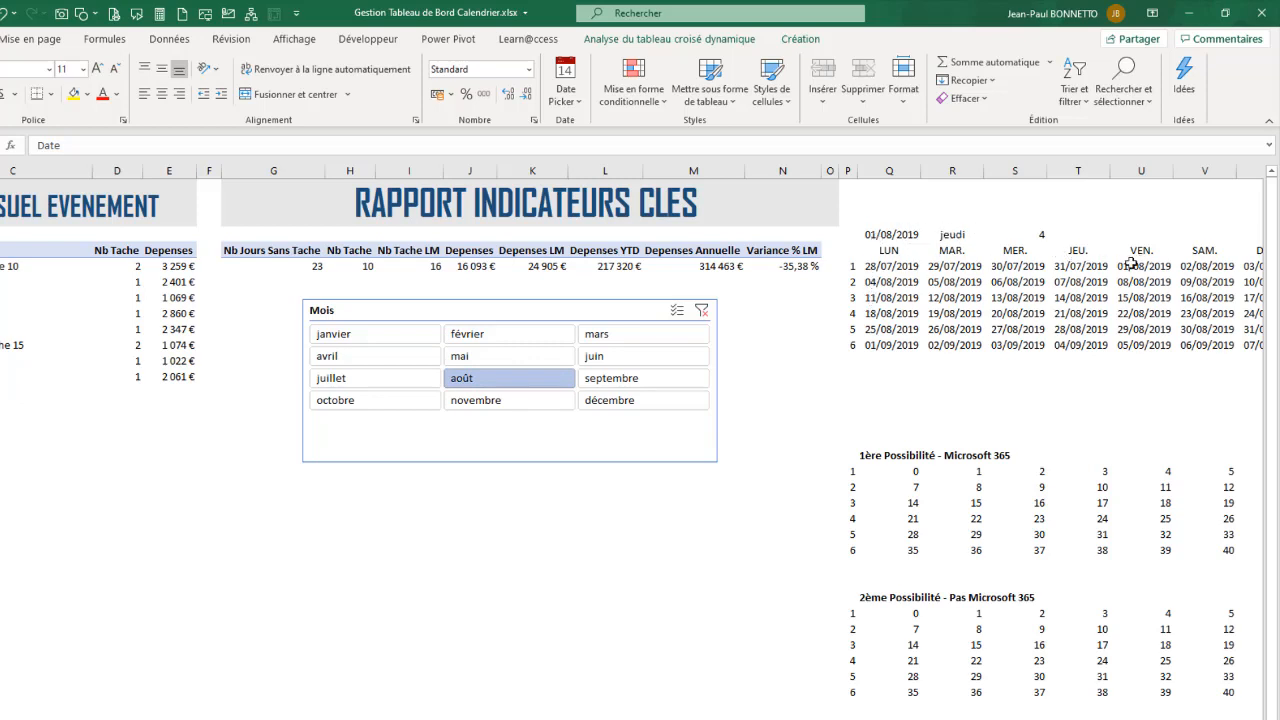
# - Compare août's start date and weekday name with the dates in the calendar grid's weekday columns
pyautogui.click(952, 238)
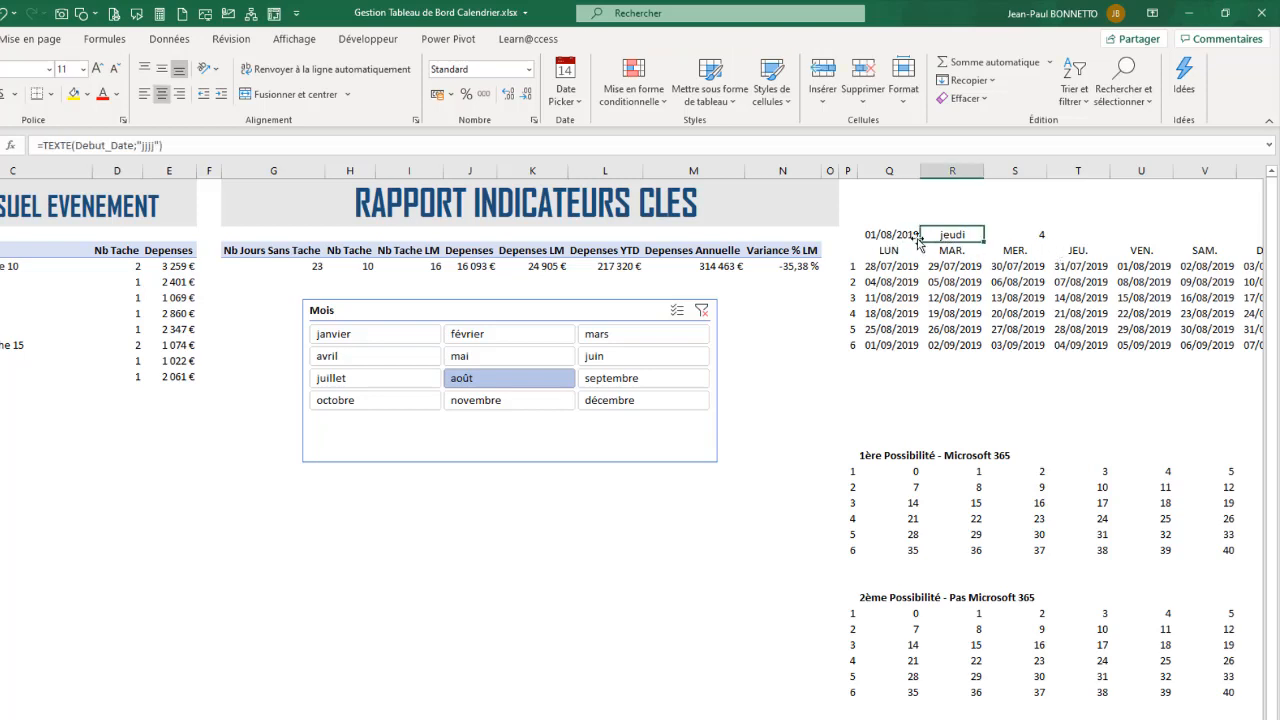
pyautogui.click(888, 236)
pyautogui.click(948, 272)
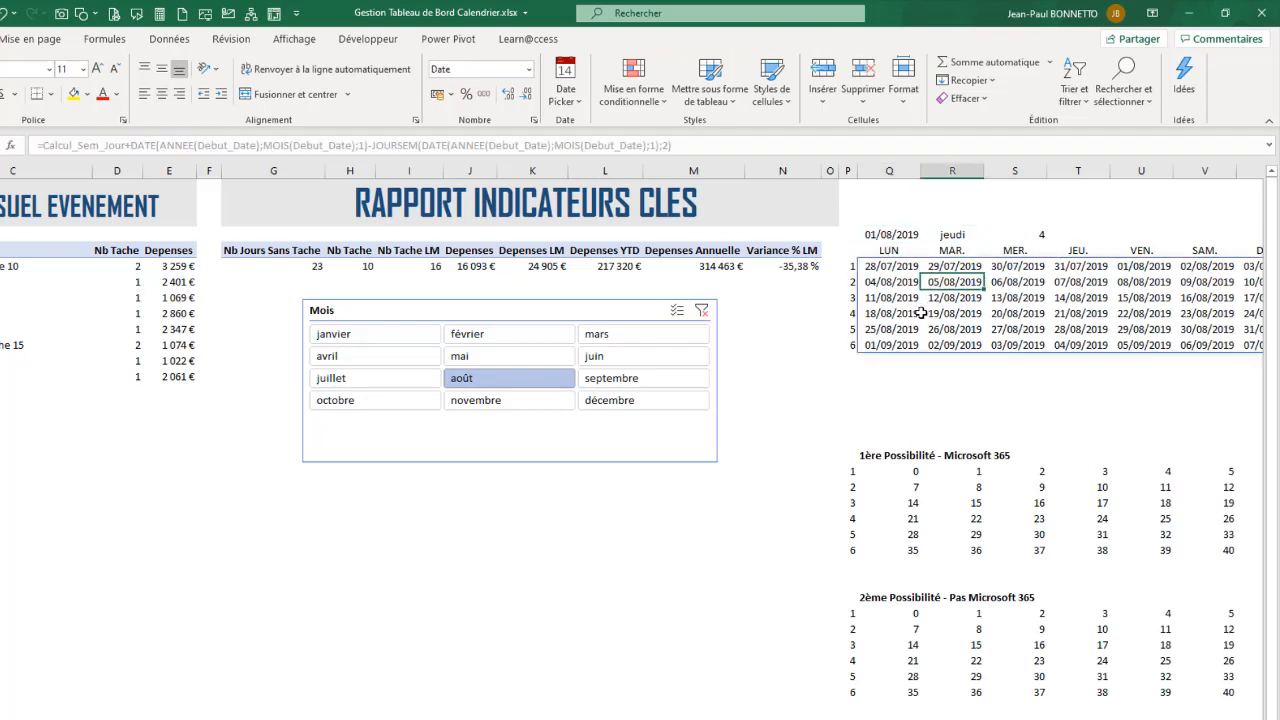
pyautogui.click(1010, 311)
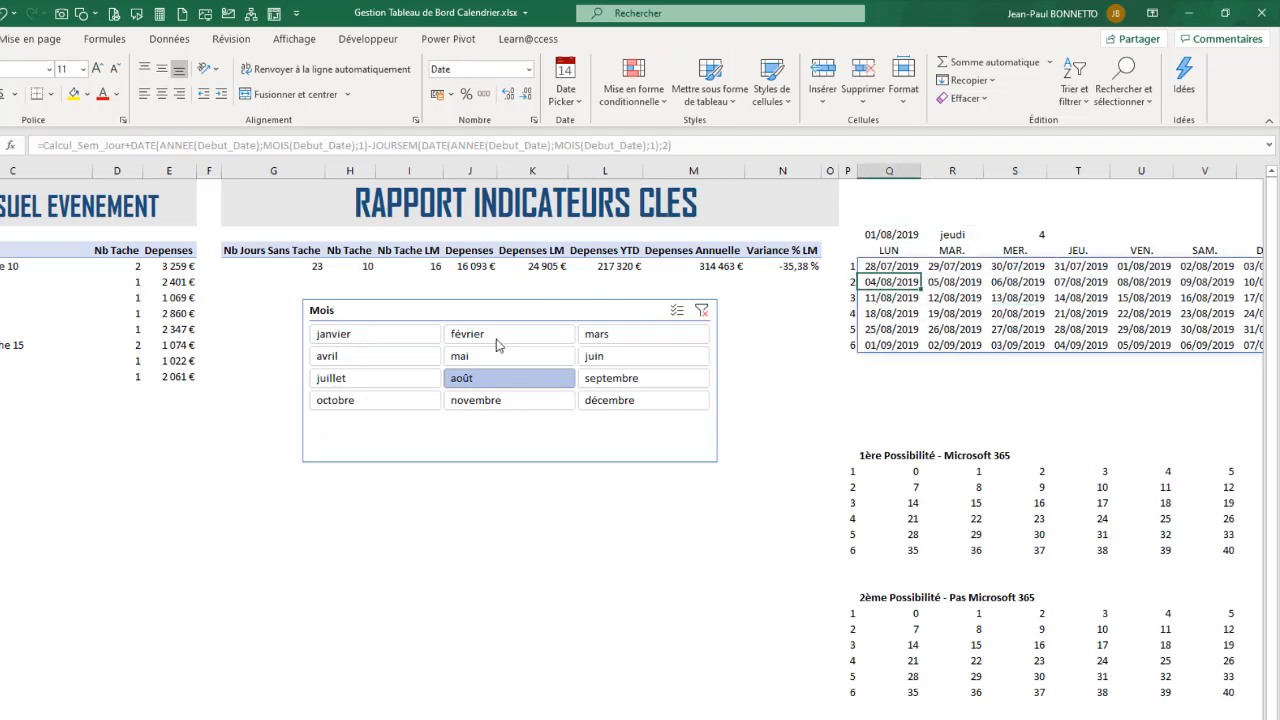
# - Filter the Mois slicer by avril and janvier, ending on avril, and check the first-week dates against the weekday headers
pyautogui.click(477, 362)
pyautogui.click(356, 357)
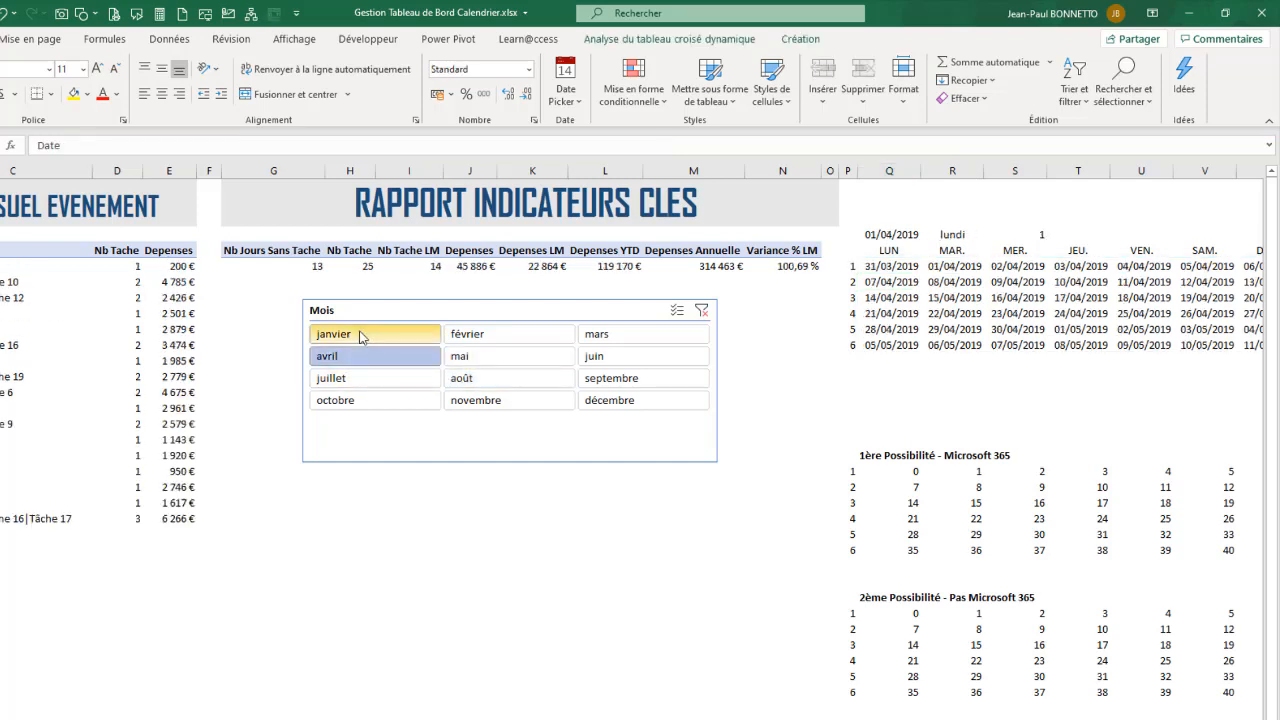
pyautogui.click(355, 336)
pyautogui.click(433, 355)
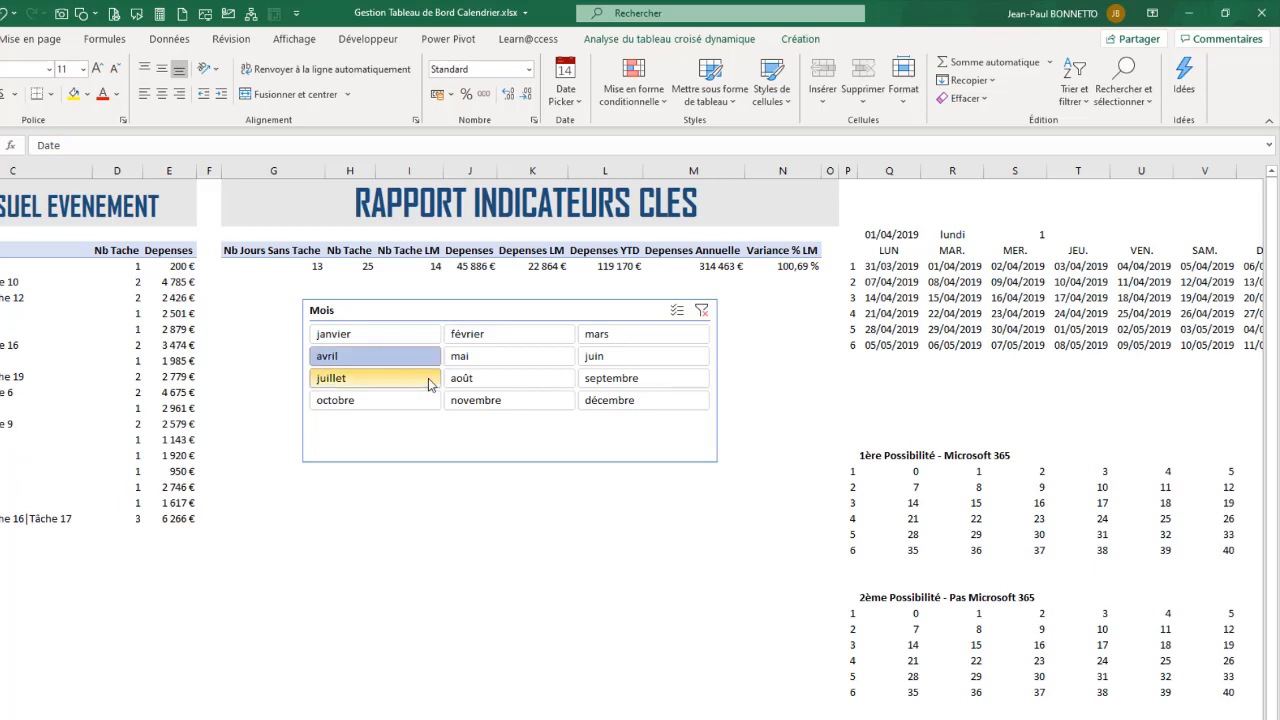
# - Filter the Mois slicer by janvier and compare the start date and weekday name with the week 1 dates under the weekday headers
pyautogui.click(880, 270)
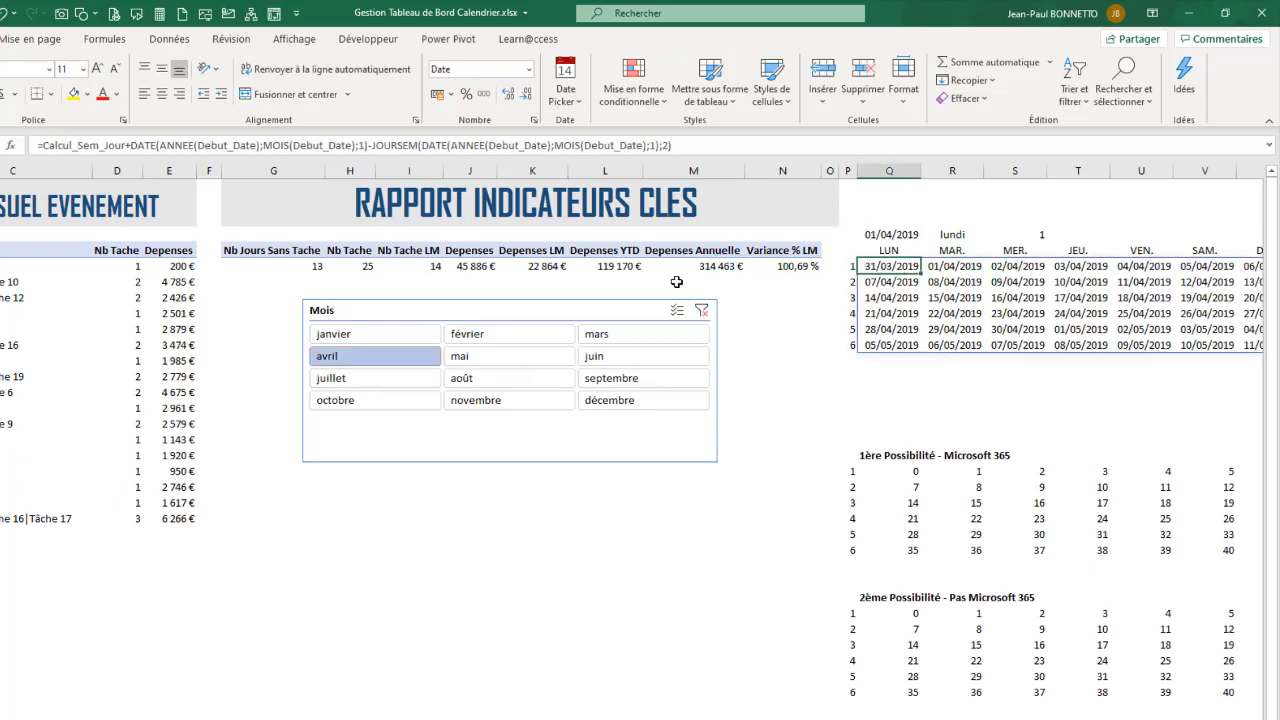
pyautogui.click(378, 335)
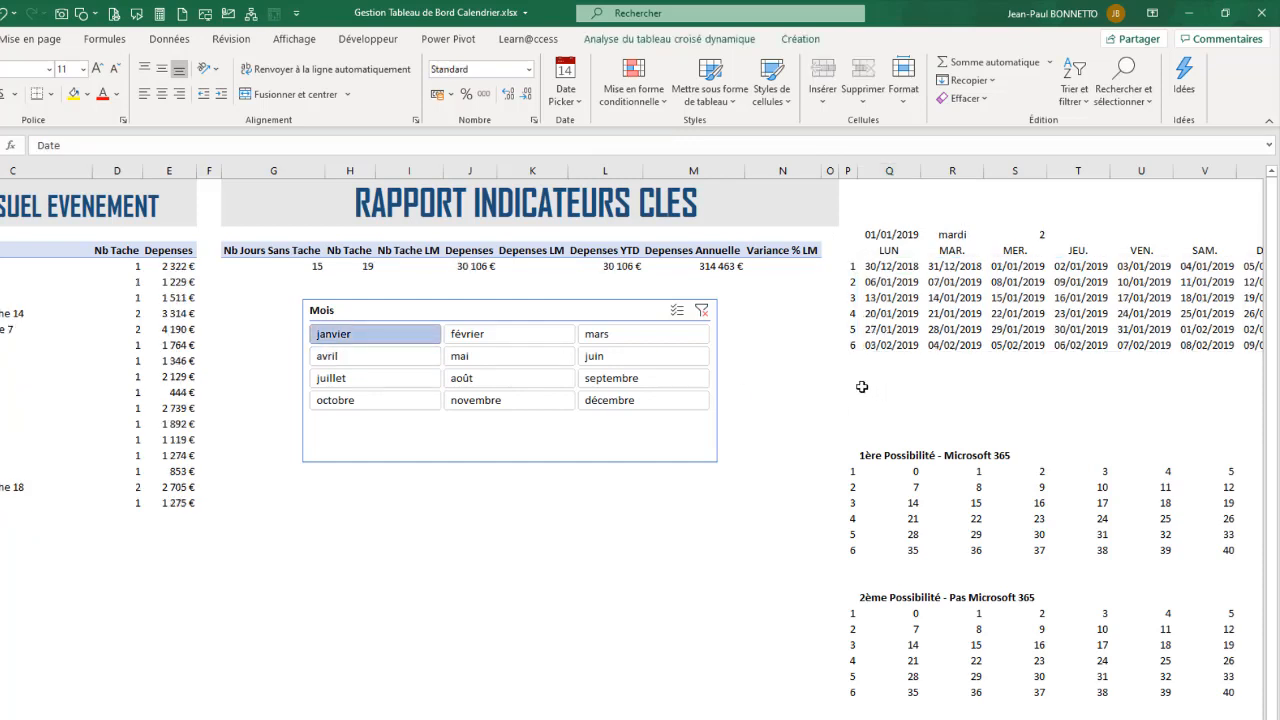
pyautogui.click(896, 267)
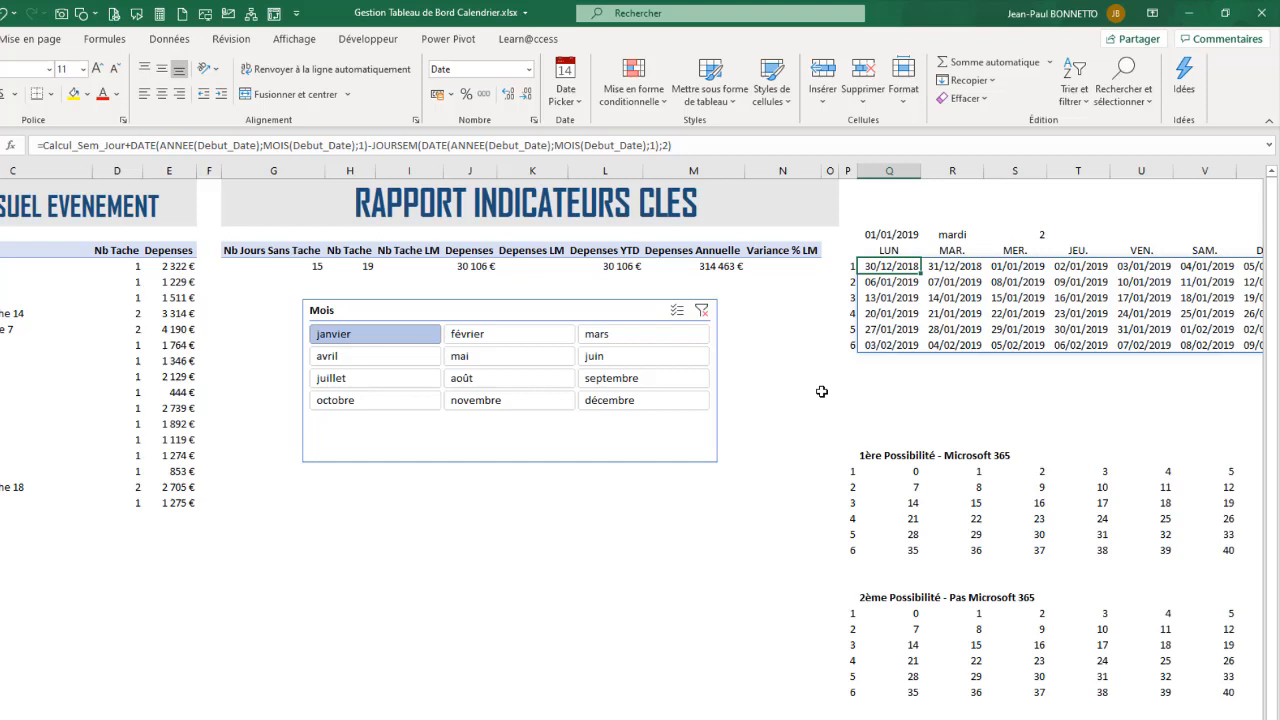
pyautogui.click(891, 234)
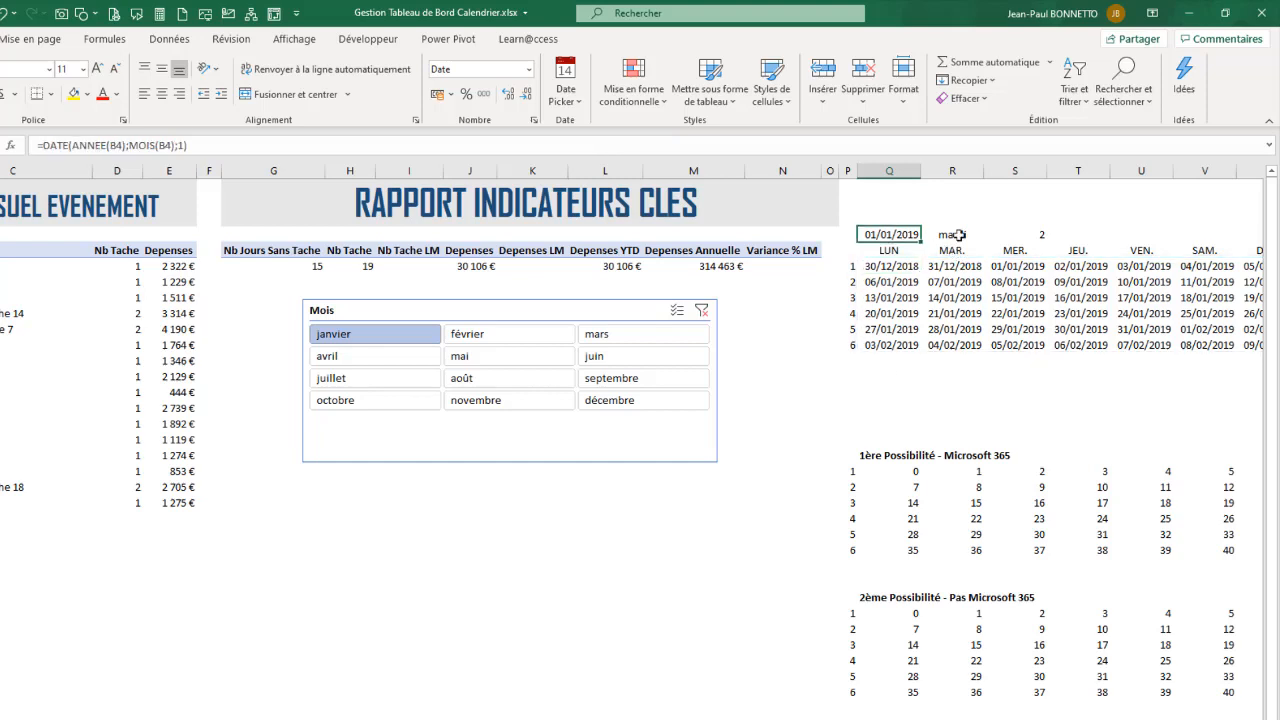
pyautogui.click(956, 235)
pyautogui.click(1015, 268)
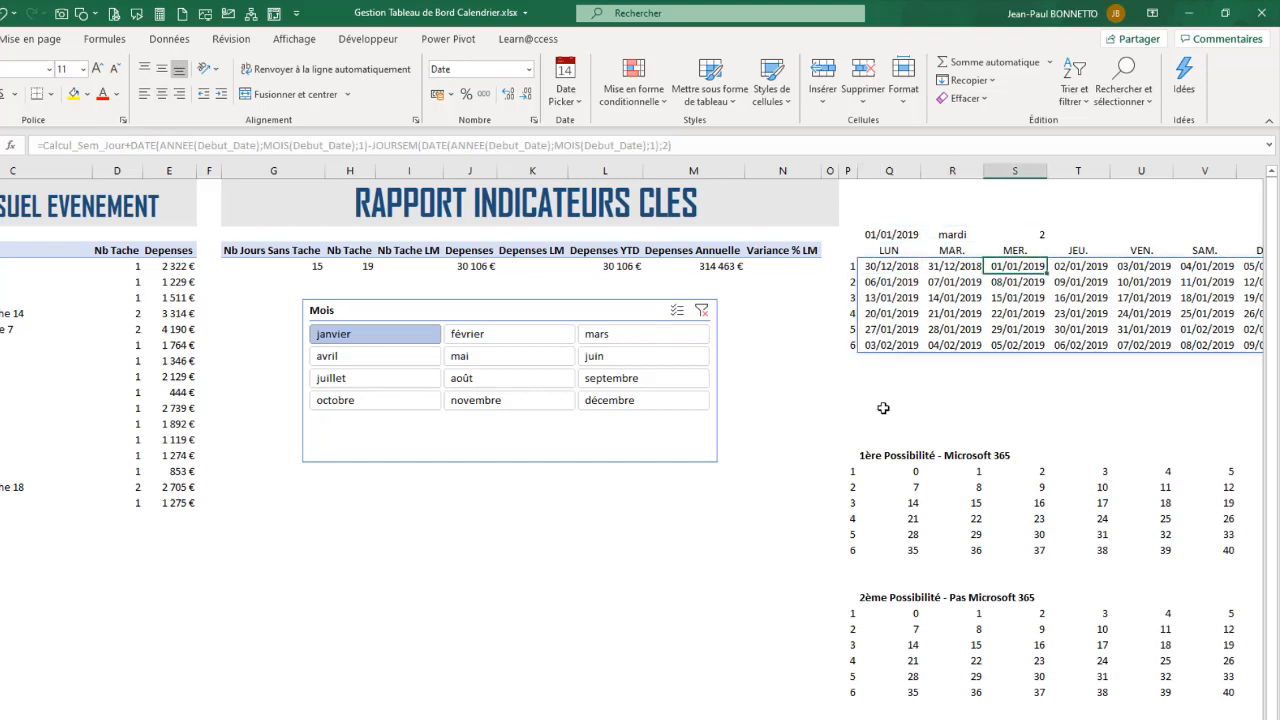
# - Filter the Mois slicer by février and check the week 1 dates under VEN. and SAM. against the start date's weekday
pyautogui.click(485, 334)
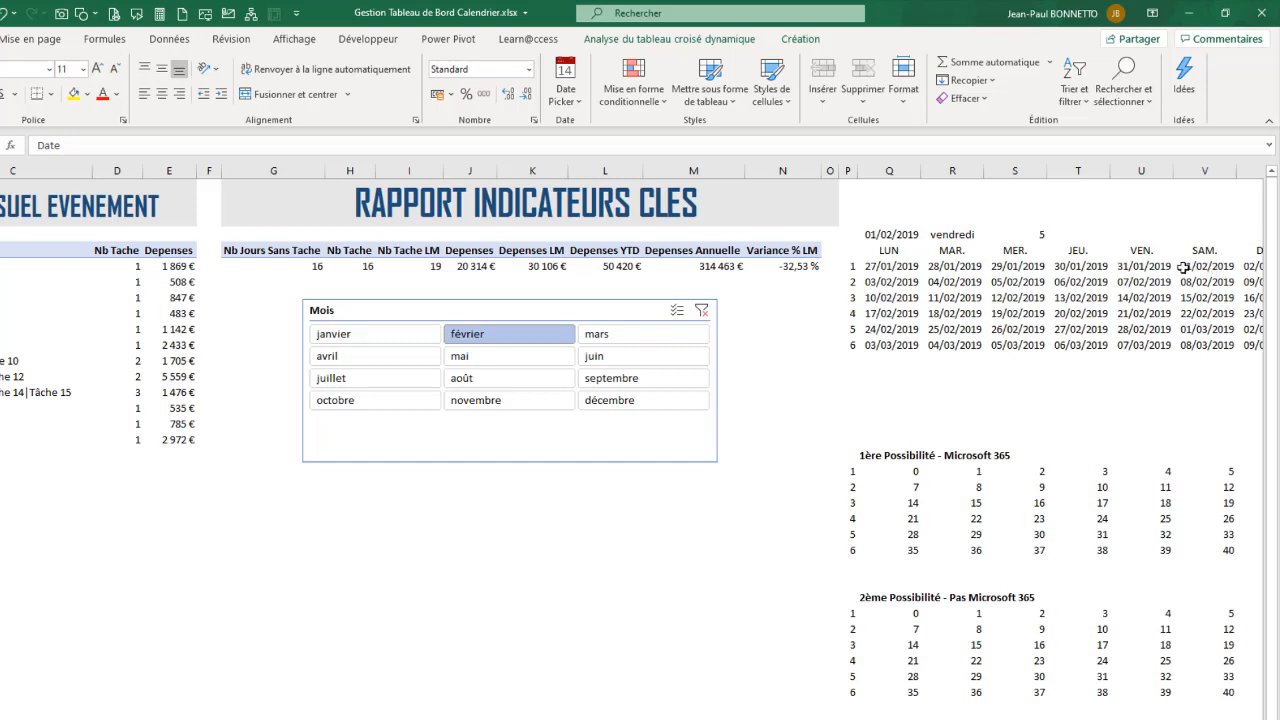
pyautogui.click(1145, 266)
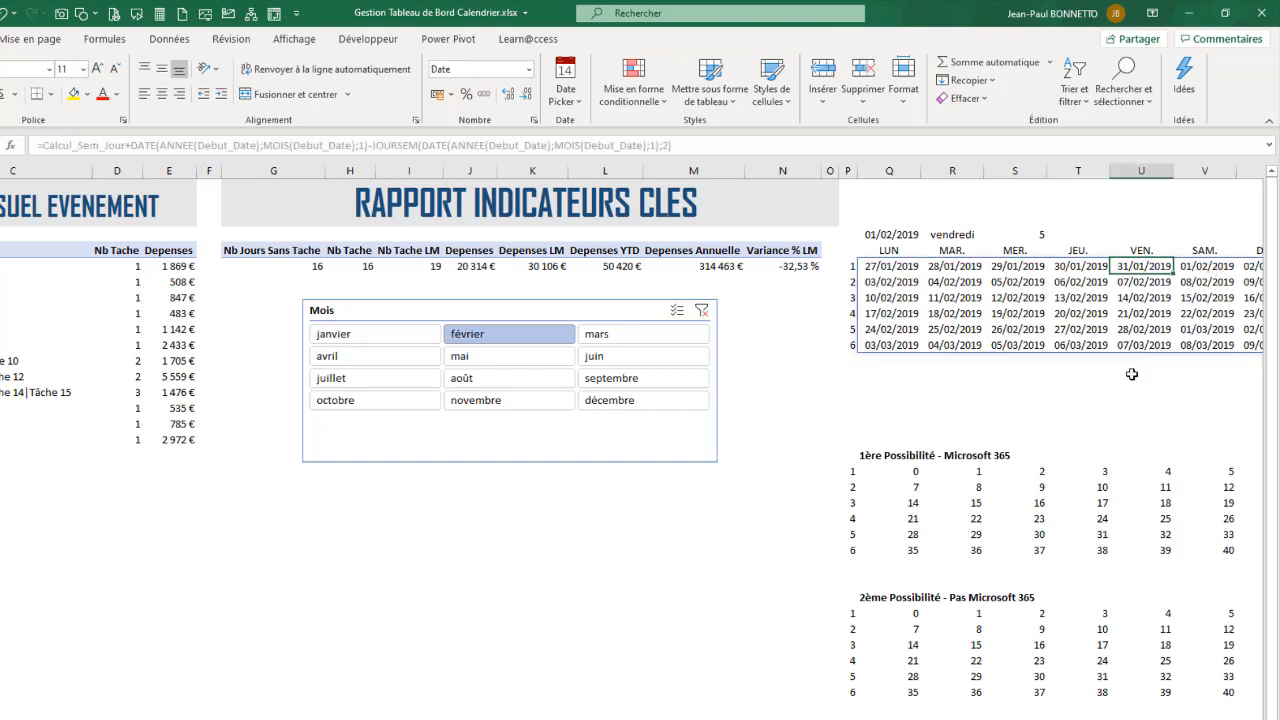
pyautogui.click(1207, 268)
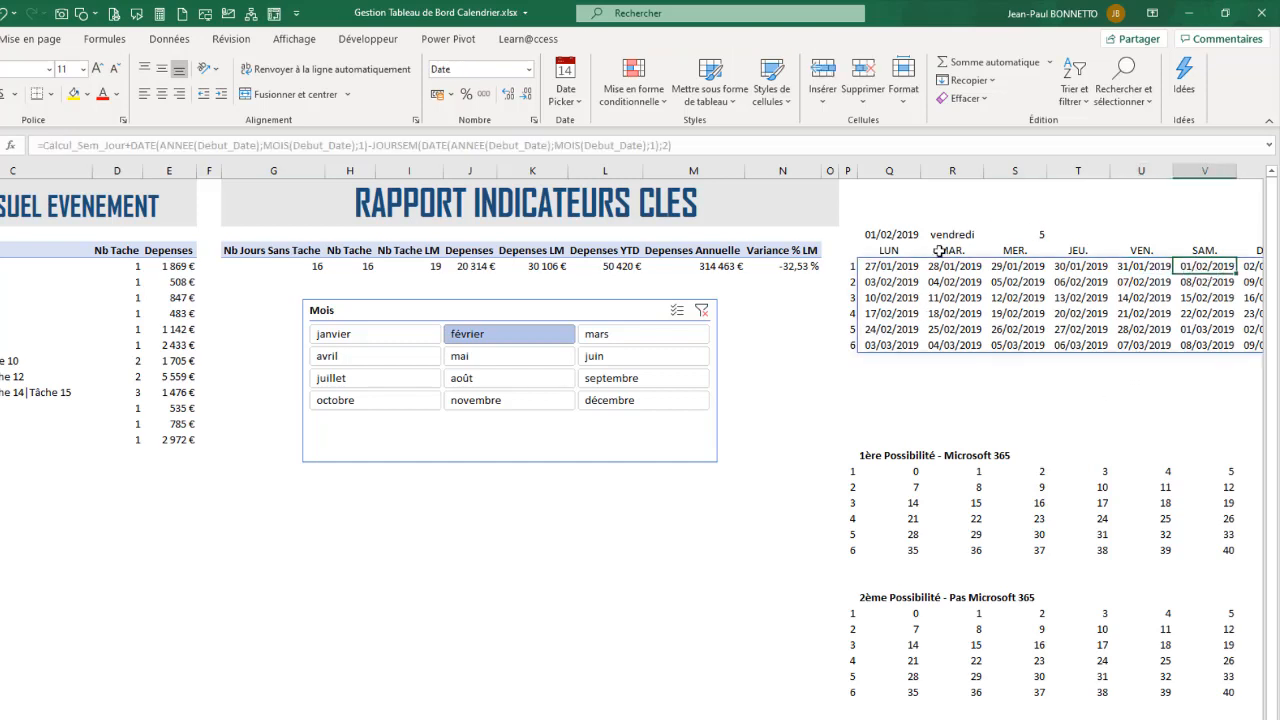
# - Try to correct the weekday offset by appending -1 to the calendar formula in the week 1 LUN cell
pyautogui.click(890, 266)
pyautogui.click(703, 150)
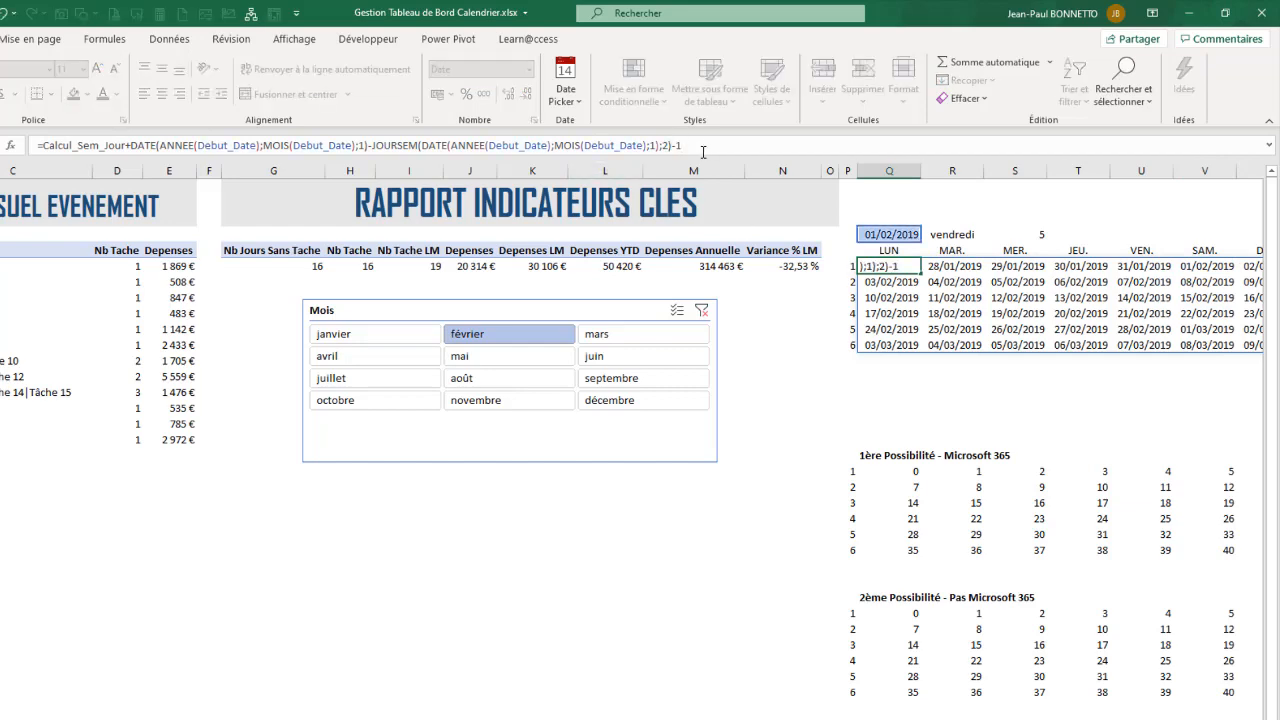
pyautogui.press('Return')
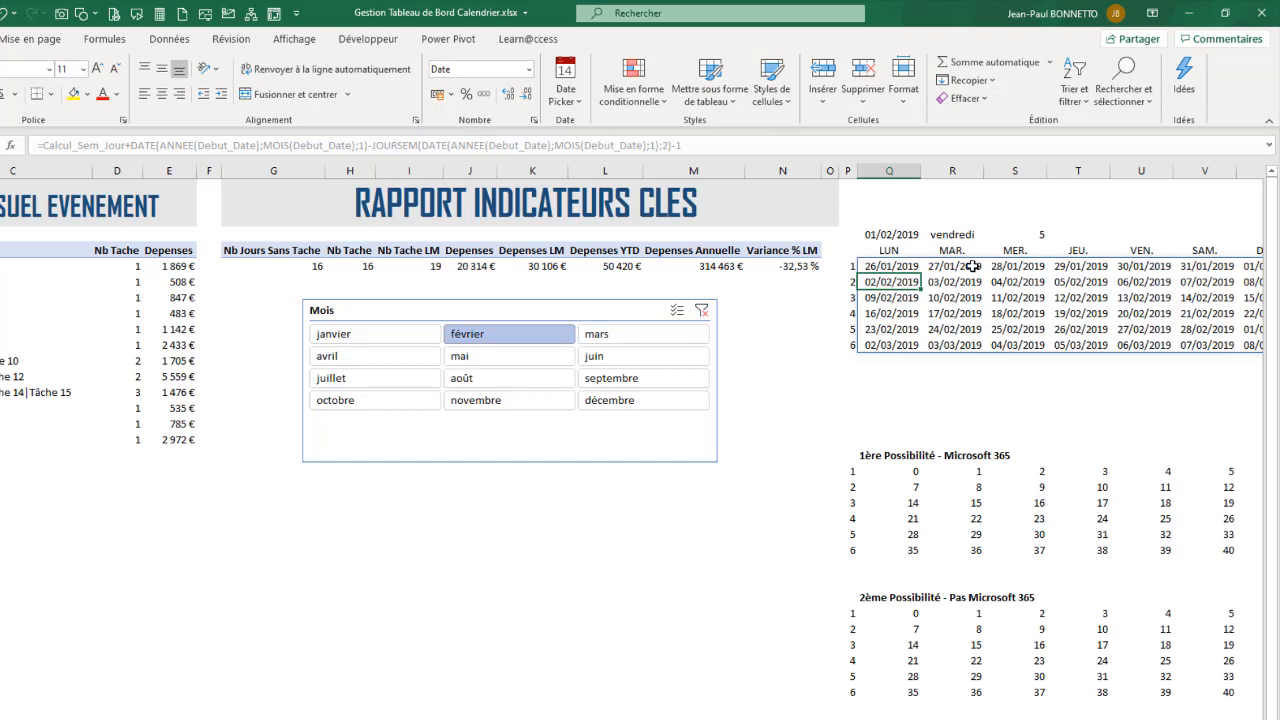
pyautogui.press('BackSpace')
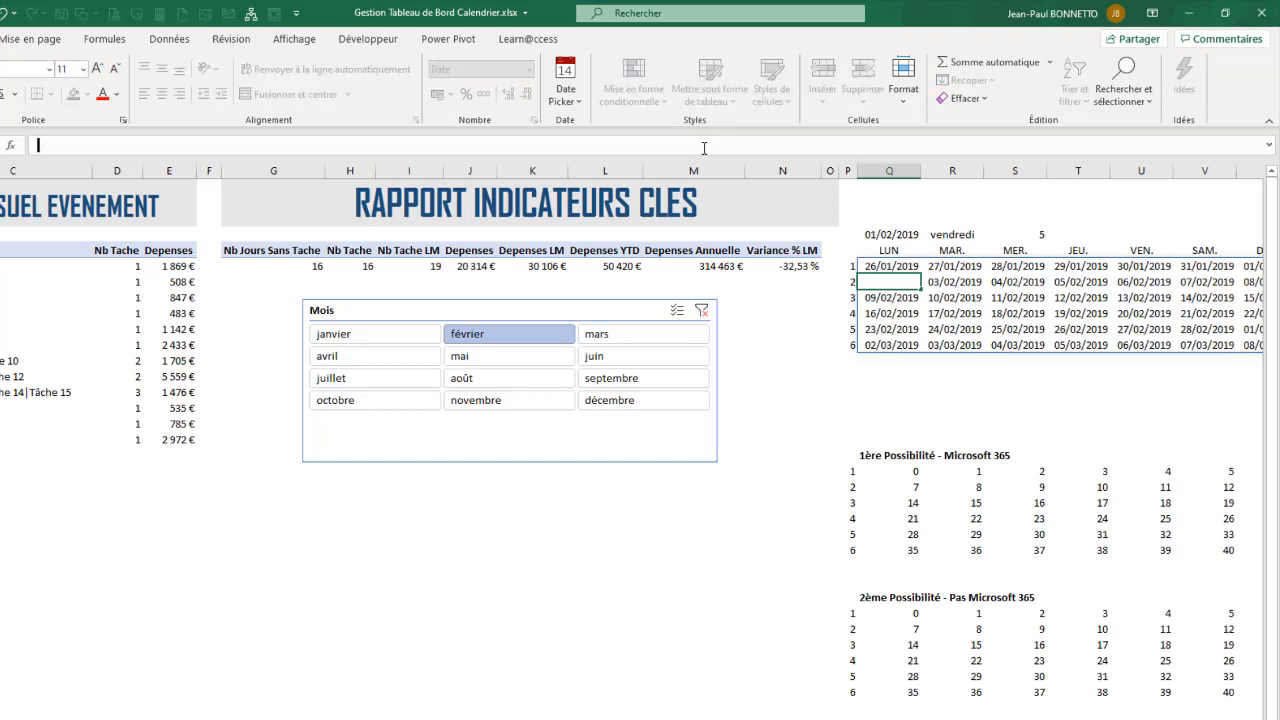
pyautogui.press('Escape')
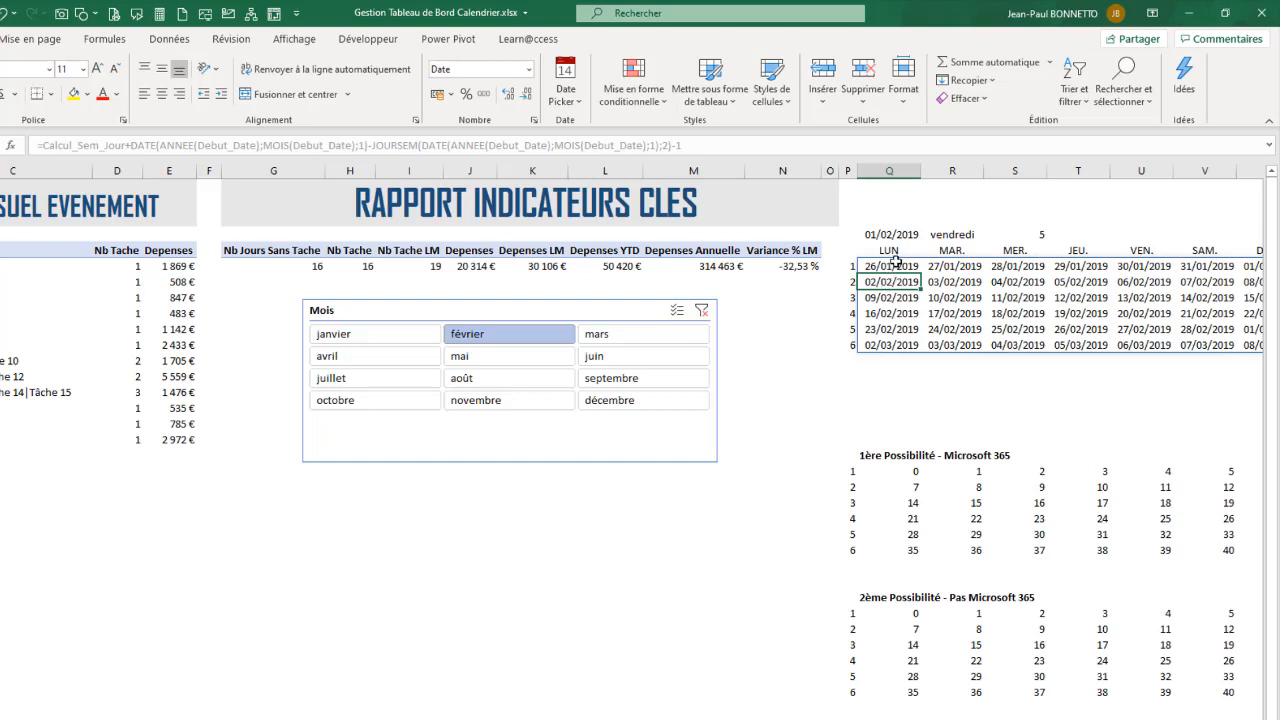
# - Make the calendar formula in the week 1 LUN cell end in +1 and check the week 1 VEN. date
pyautogui.click(895, 265)
pyautogui.click(701, 146)
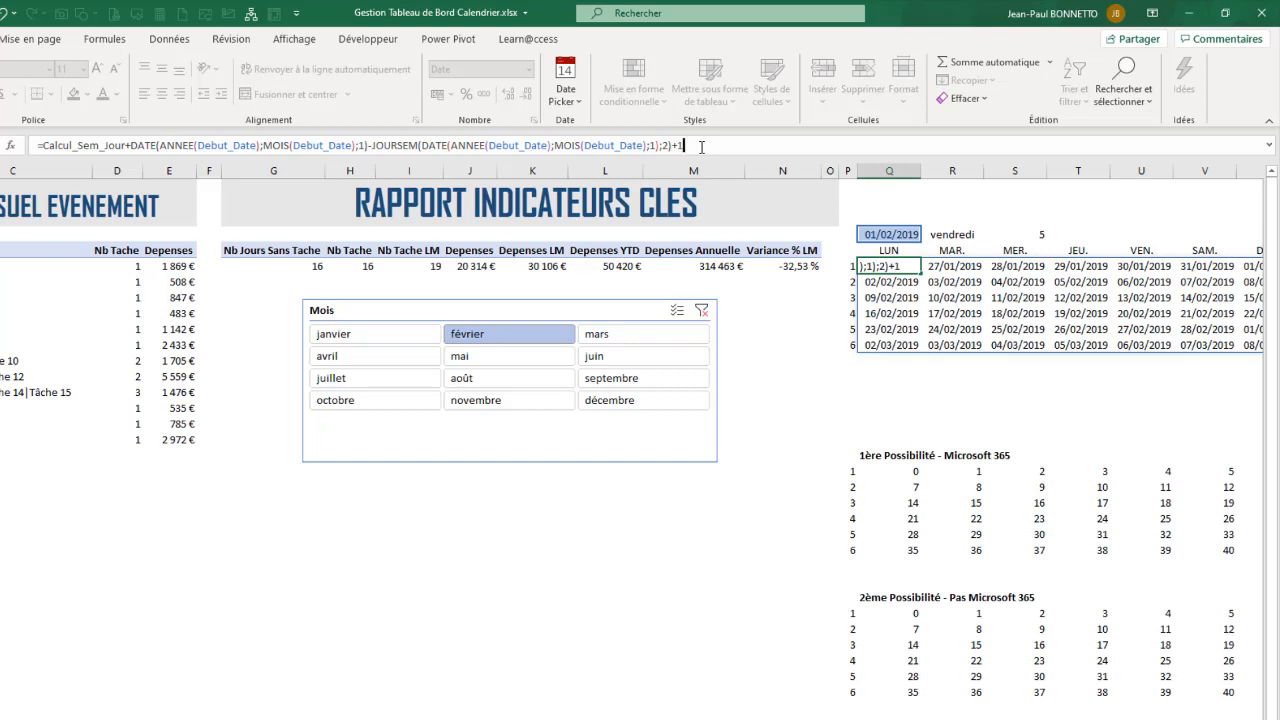
pyautogui.press('Return')
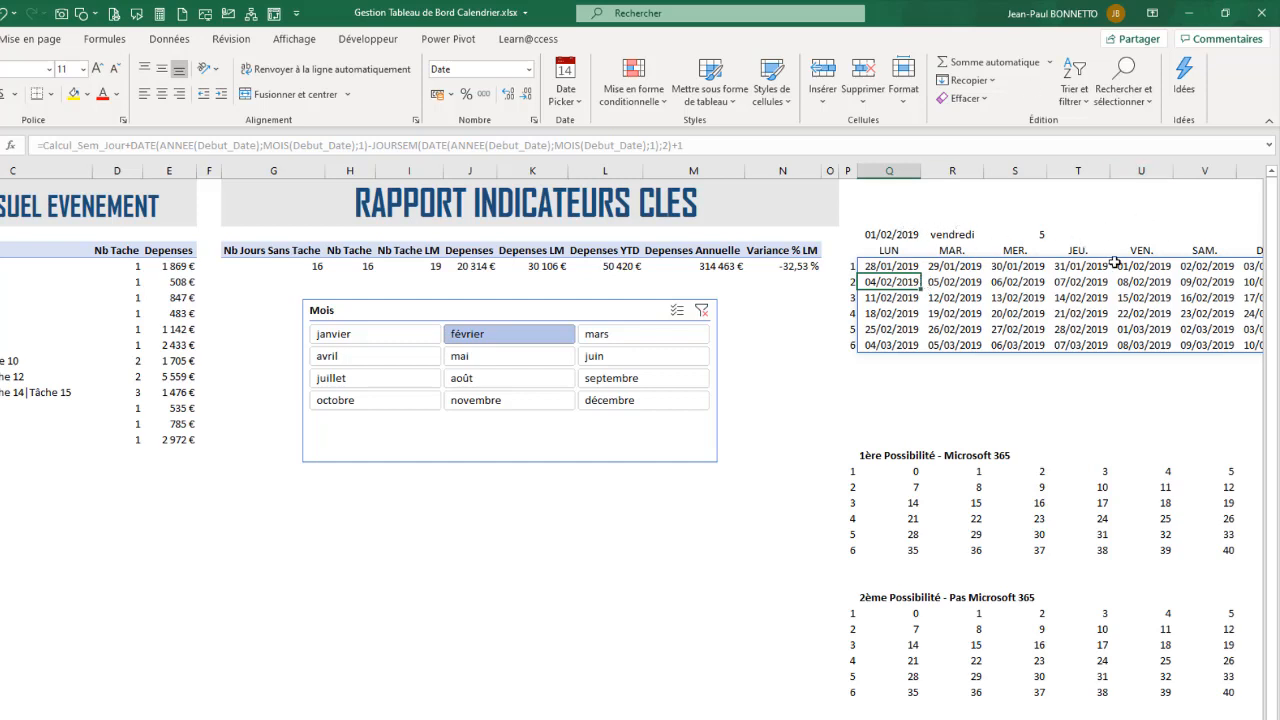
pyautogui.click(1146, 266)
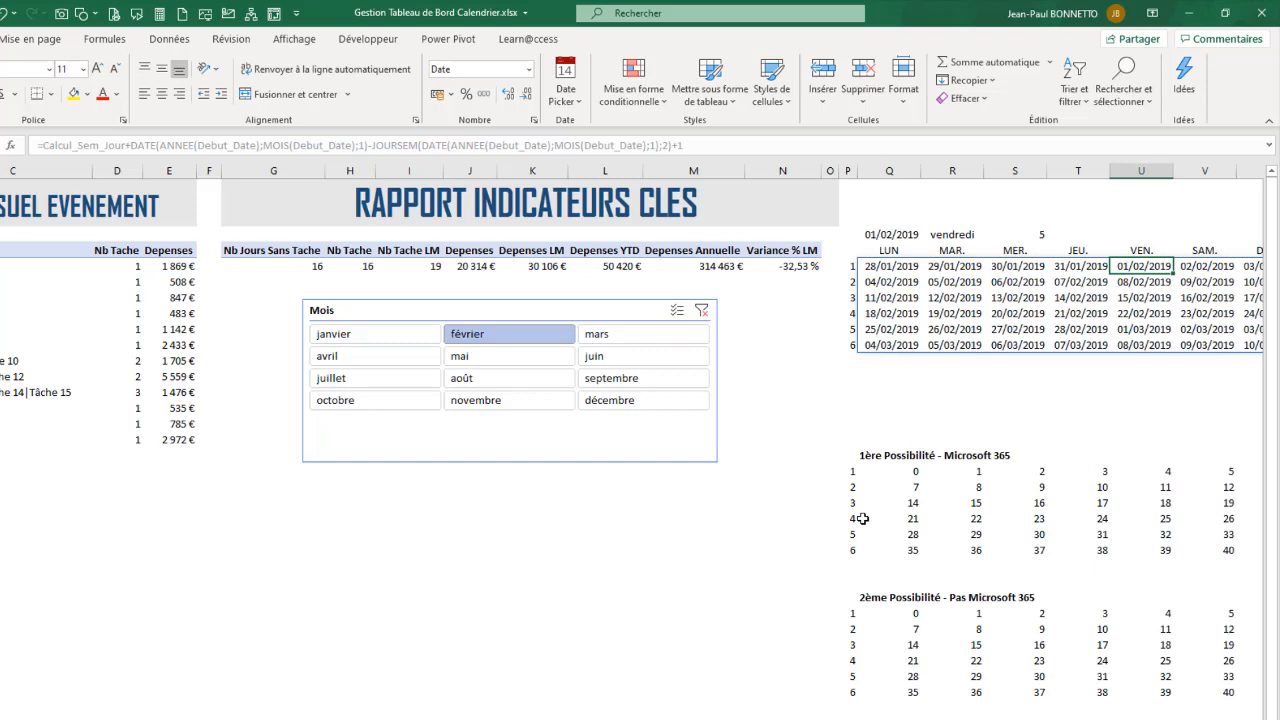
# - Filter the Mois slicer by mai, avril and août, checking each month's first day against its weekday column
pyautogui.click(500, 357)
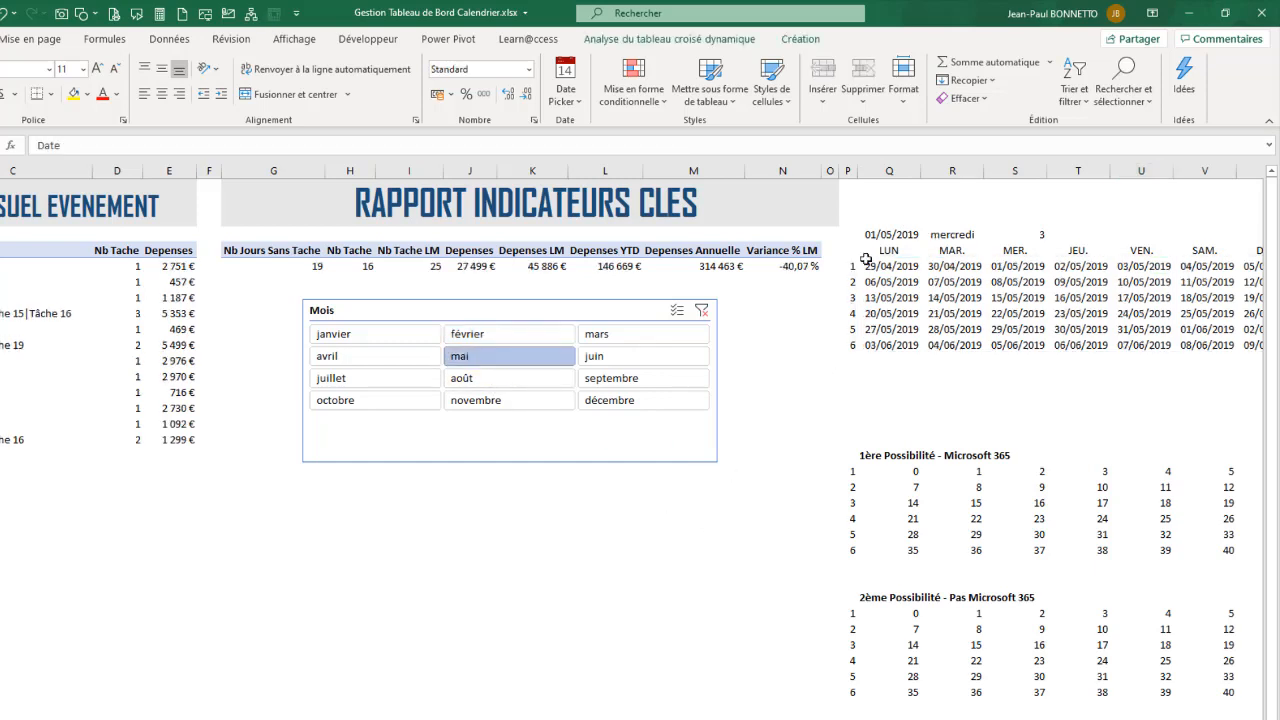
pyautogui.click(932, 233)
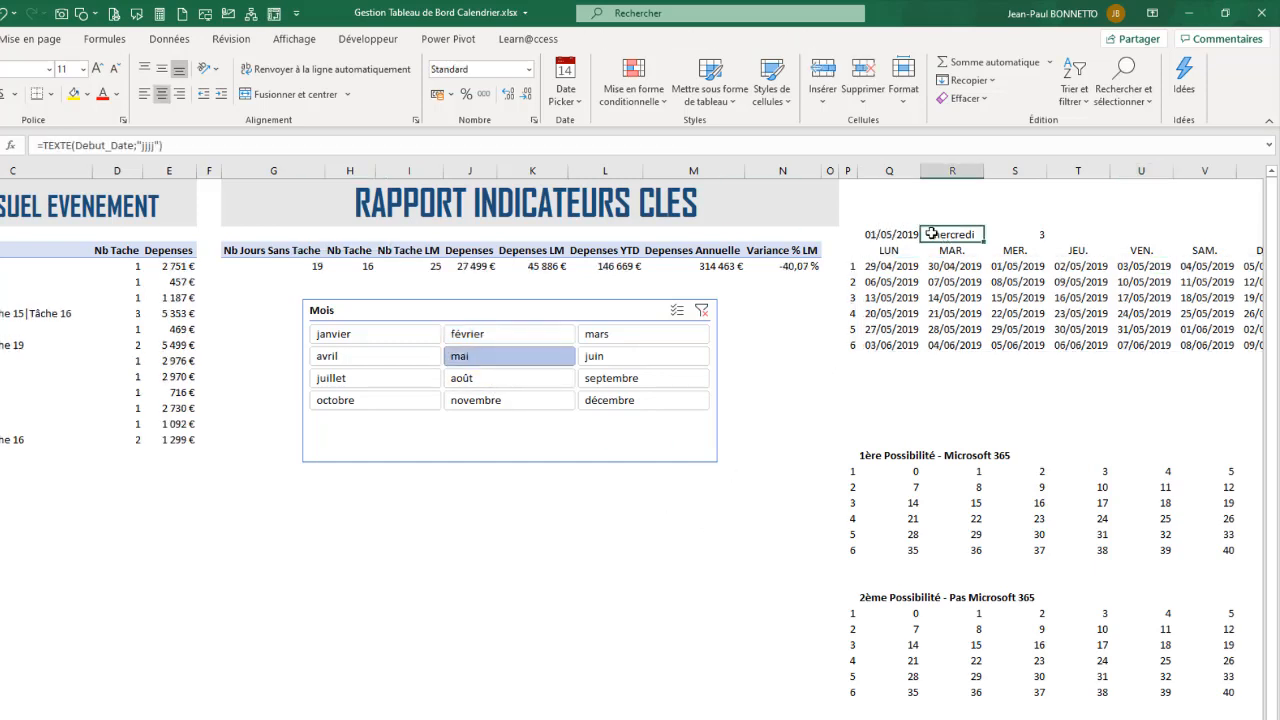
pyautogui.click(1009, 270)
pyautogui.click(364, 360)
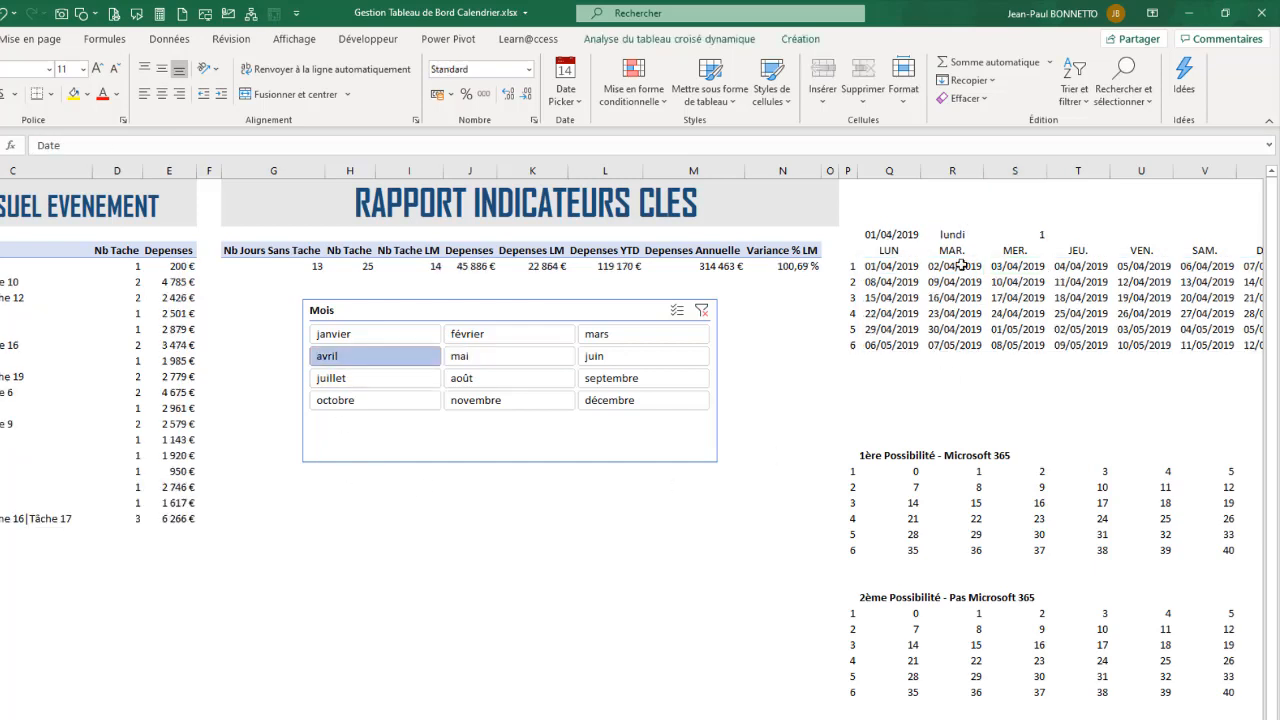
pyautogui.click(889, 270)
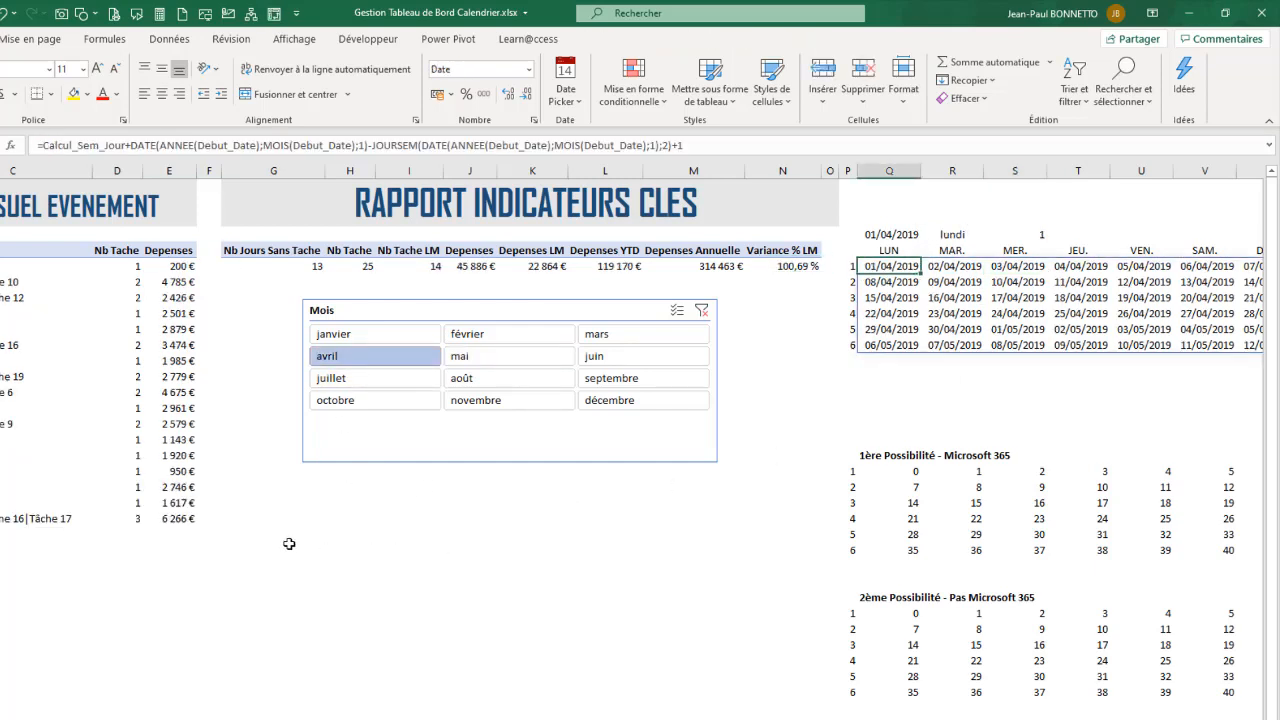
pyautogui.click(492, 389)
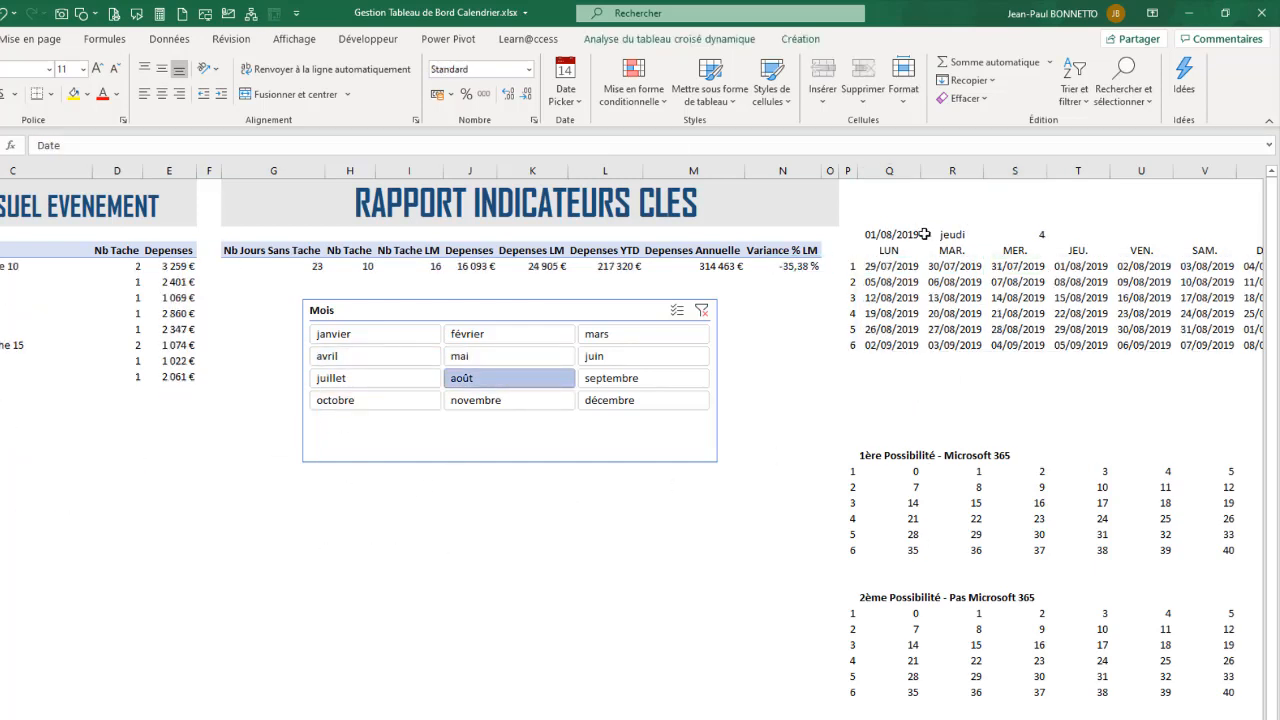
pyautogui.click(1072, 268)
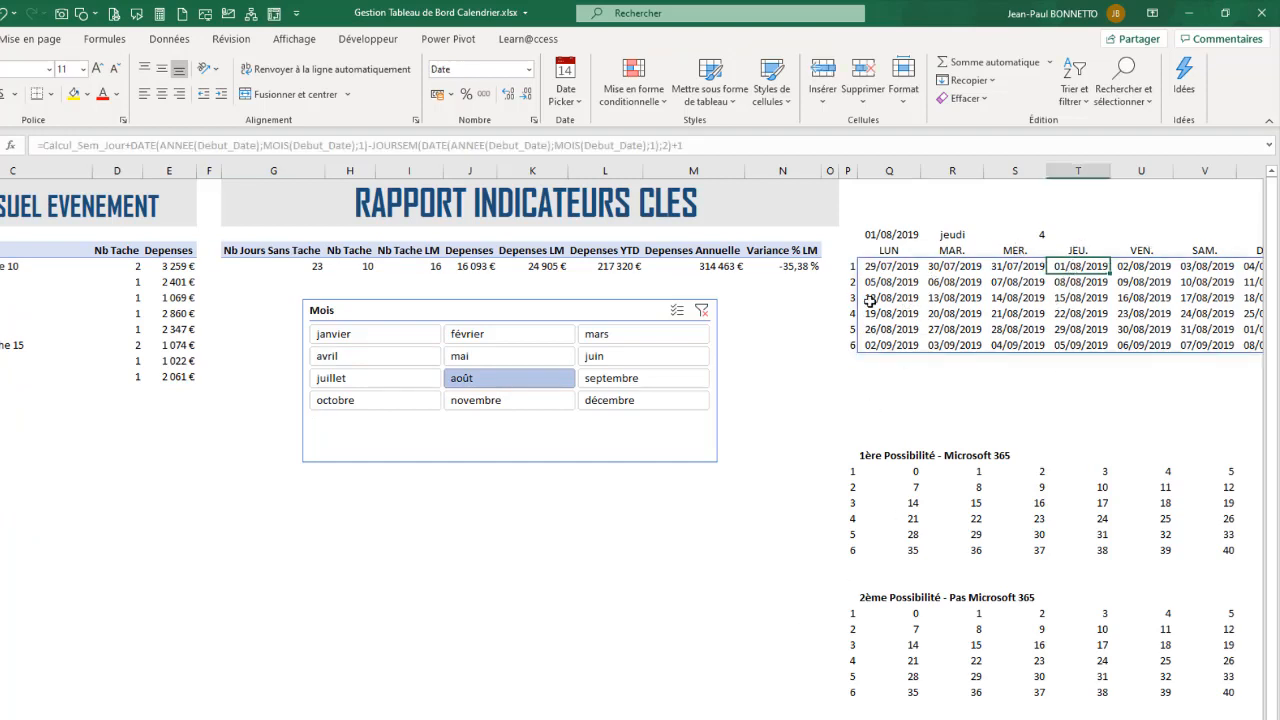
# - Select the full calendar grid from week 1 LUN to week 6 DIM. and review its formula ending in +1
pyautogui.click(873, 398)
pyautogui.moveTo(870, 267); pyautogui.dragTo(1015, 267)
pyautogui.moveTo(1118, 280); pyautogui.dragTo(1266, 346)
pyautogui.moveTo(1192, 332); pyautogui.dragTo(1142, 342)
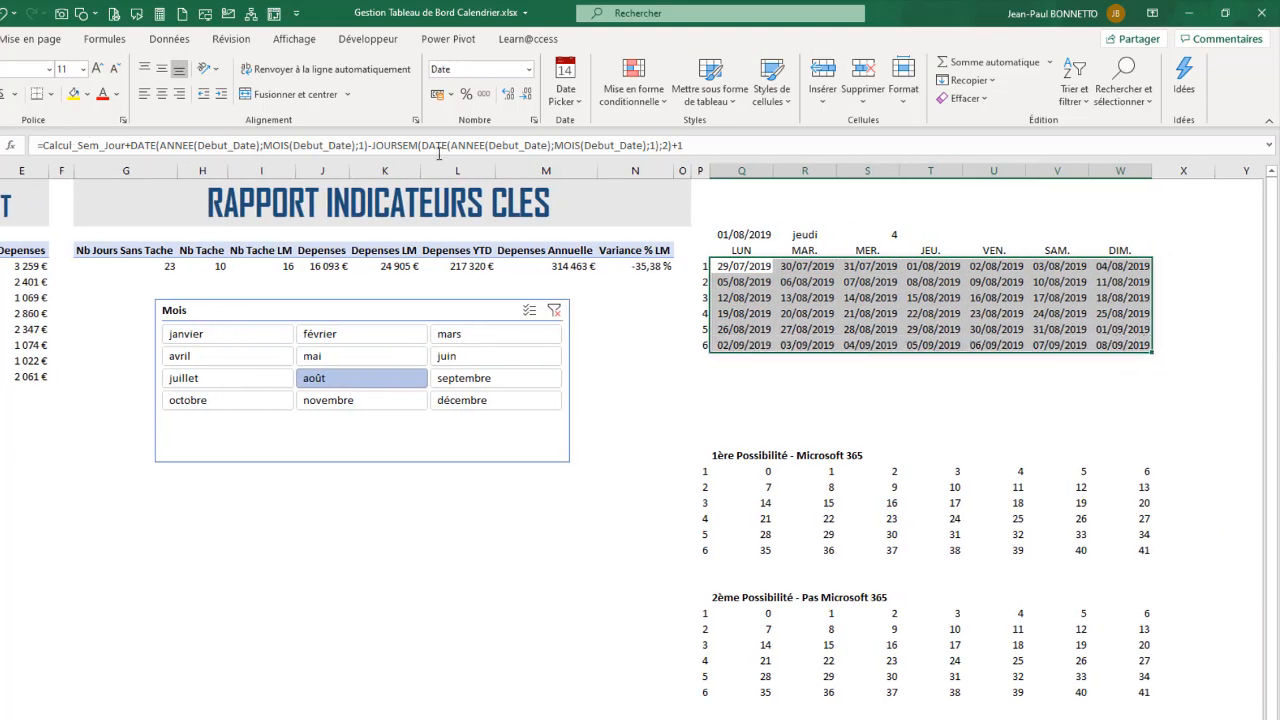
pyautogui.click(699, 148)
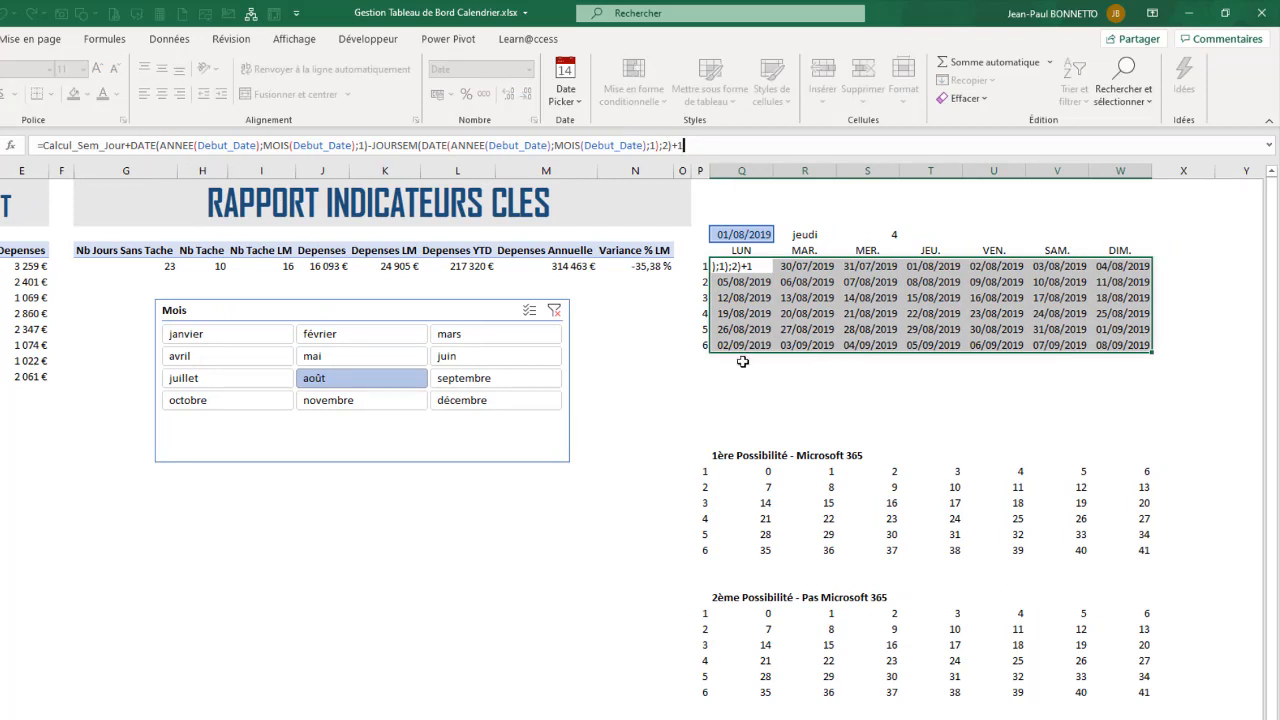
pyautogui.click(741, 374)
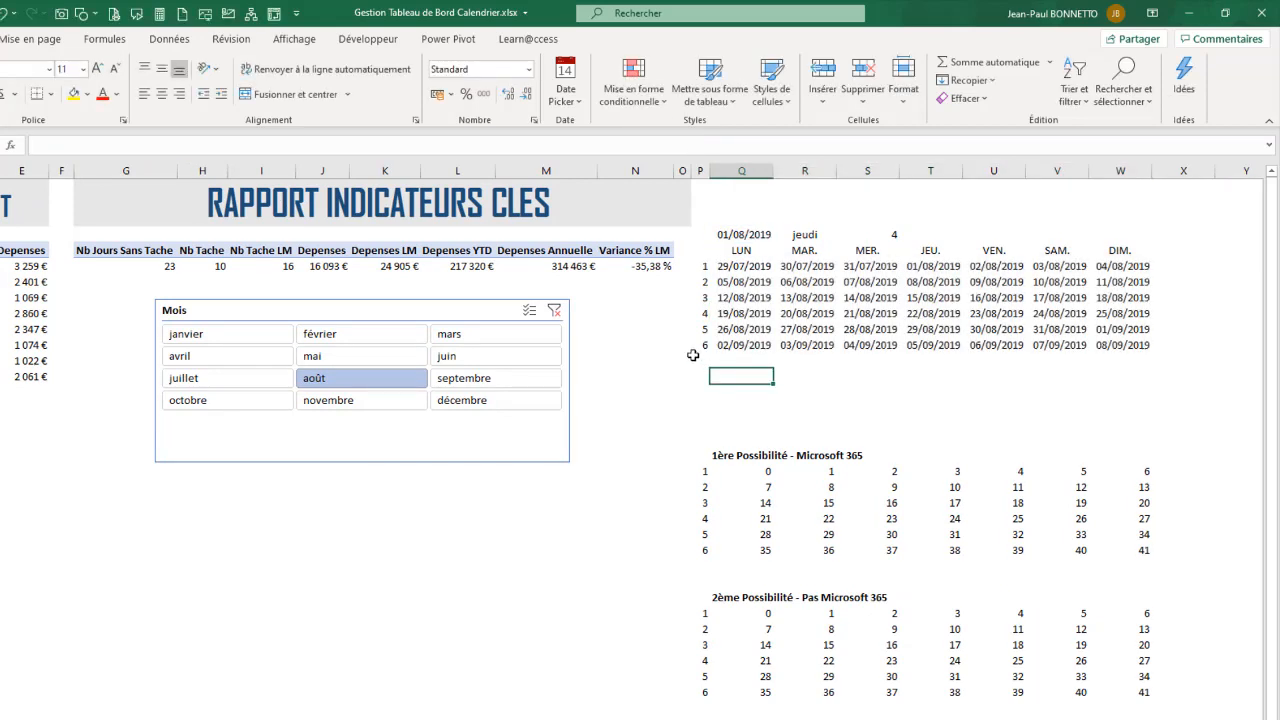
# - Filter the Mois slicer by avril and examine the start date and the dates across the six-week grid
pyautogui.click(182, 357)
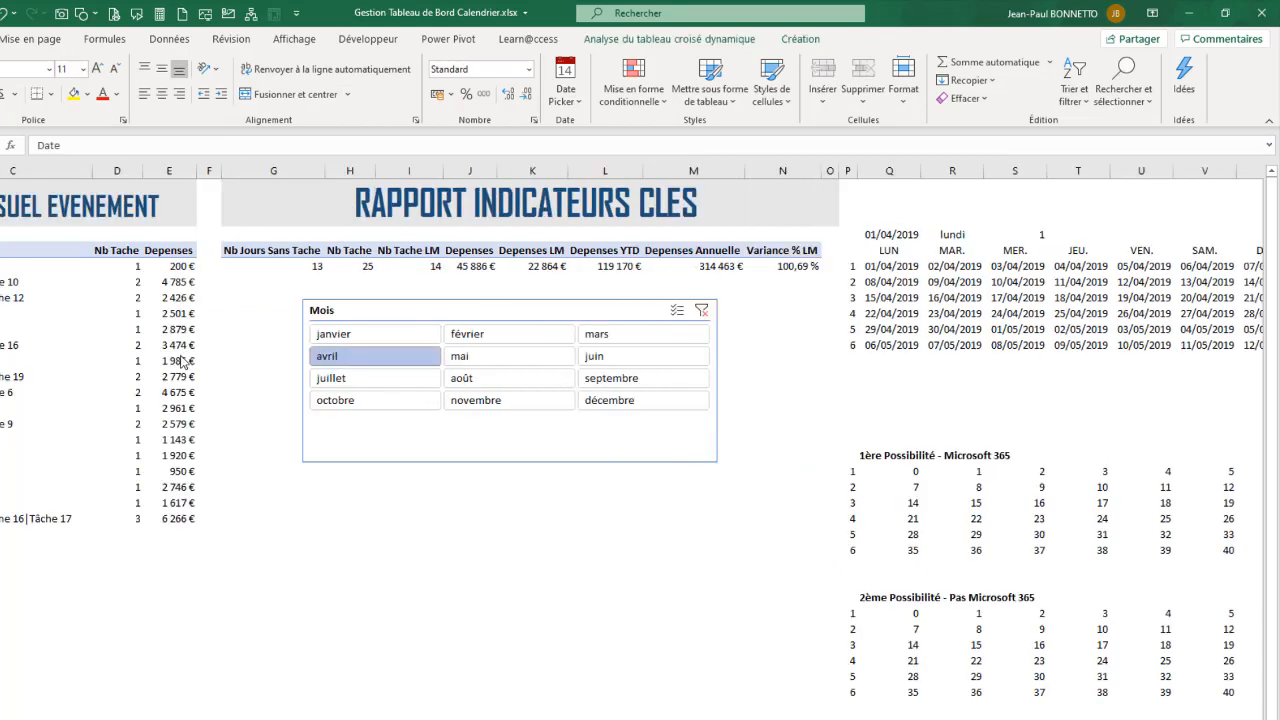
pyautogui.click(899, 240)
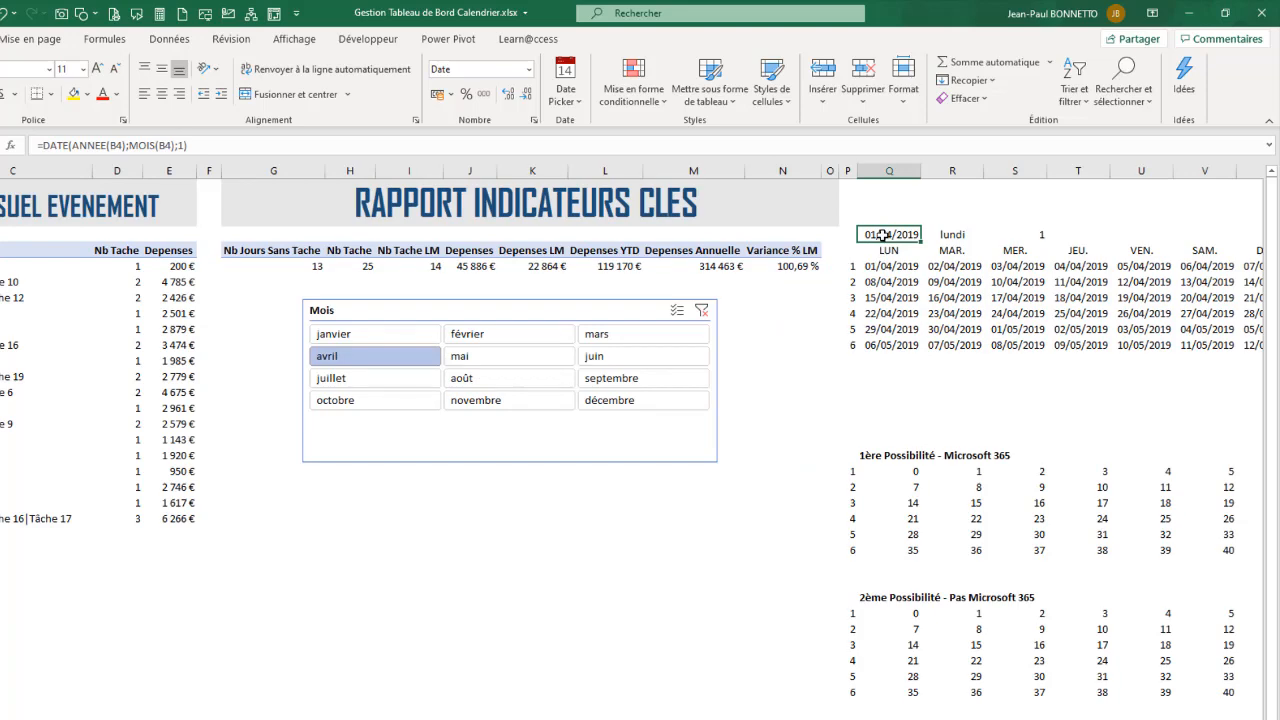
pyautogui.moveTo(887, 266); pyautogui.dragTo(1128, 346)
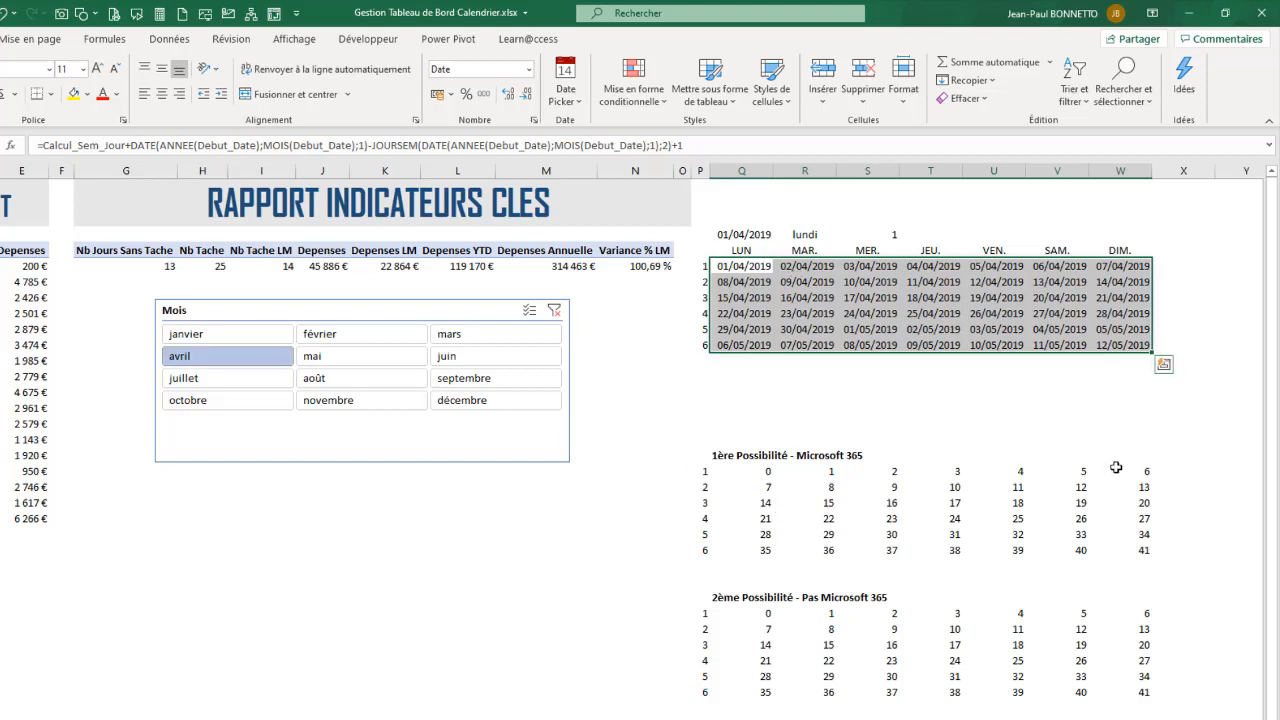
pyautogui.click(856, 295)
pyautogui.click(796, 286)
pyautogui.click(749, 303)
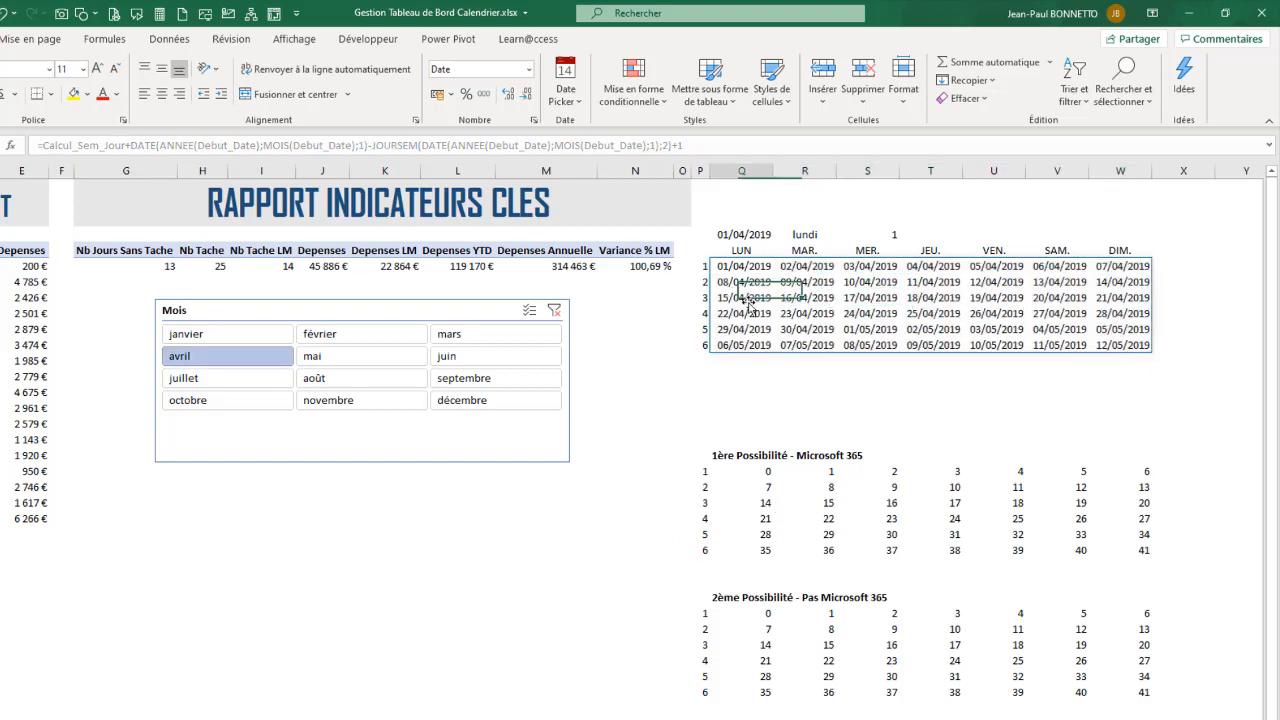
pyautogui.click(815, 358)
pyautogui.click(458, 565)
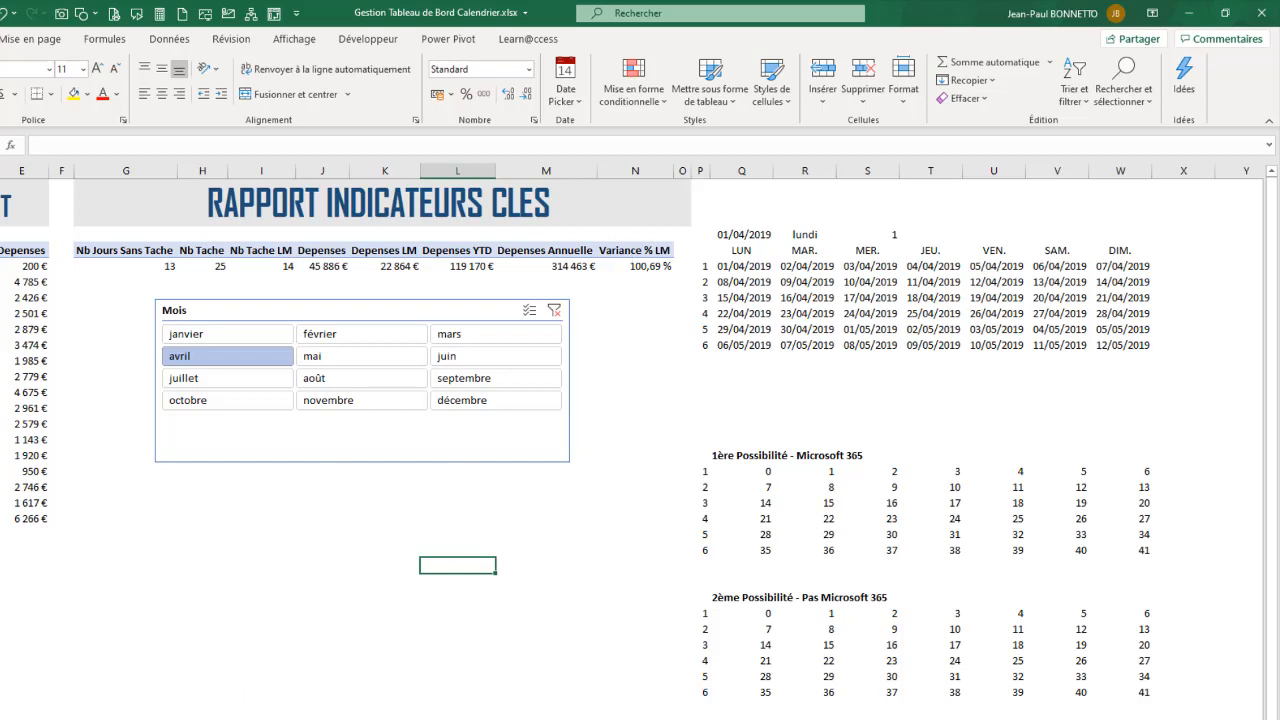
# - Switch to the Gestion Tableau de Bord Evenement Calendrier.xlsm workbook and examine the EXTRATION DATE calendar's formula and the explanatory notes below it
pyautogui.moveTo(303, 719)
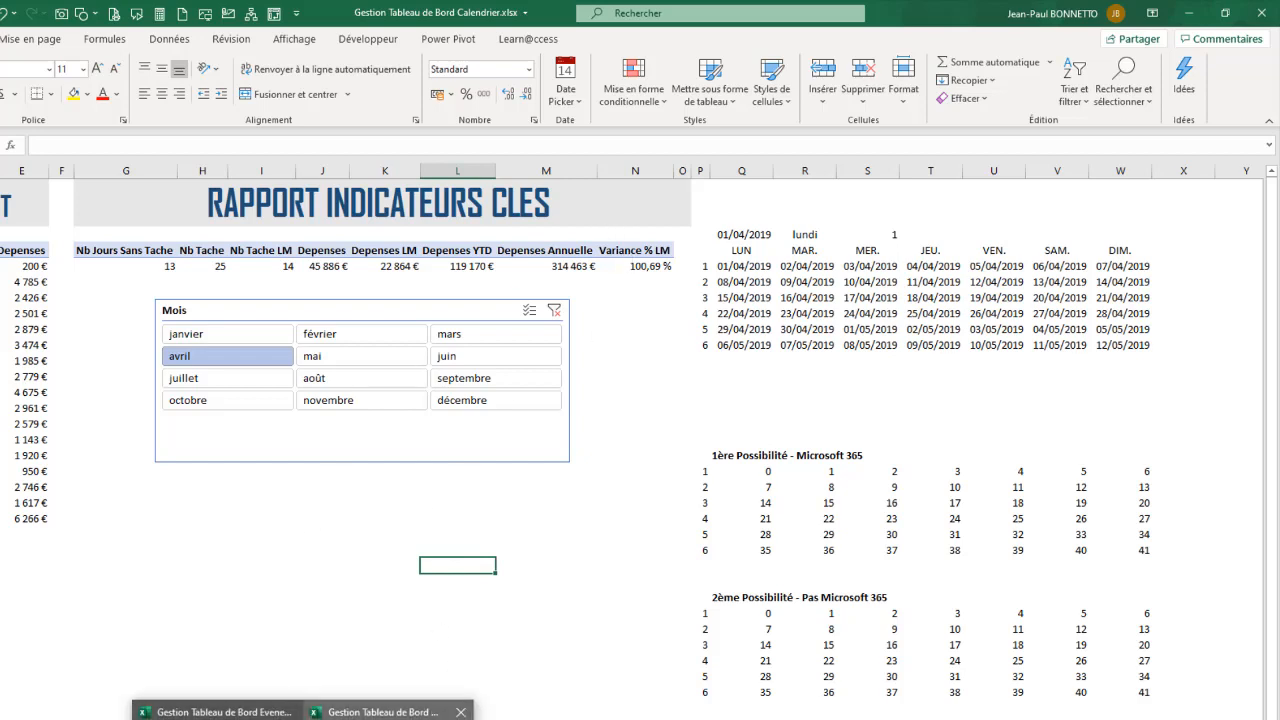
pyautogui.click(215, 712)
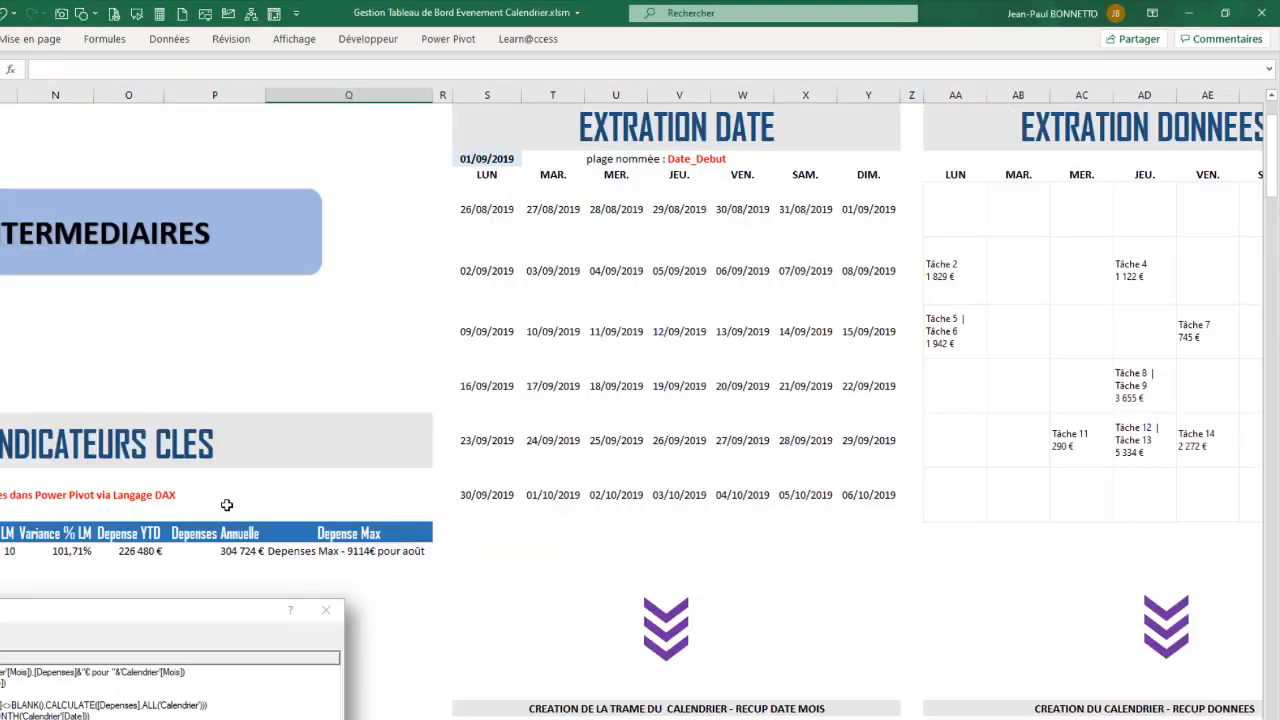
pyautogui.click(498, 194)
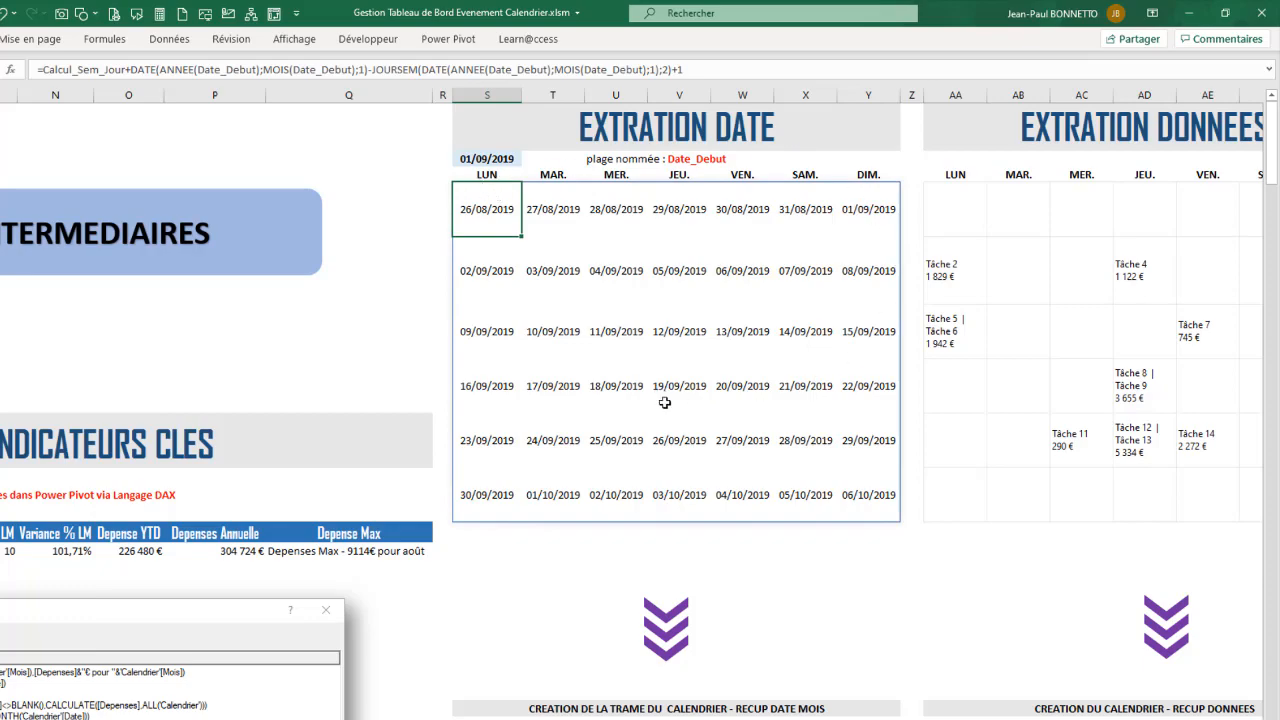
pyautogui.scroll(-10, 664, 402)
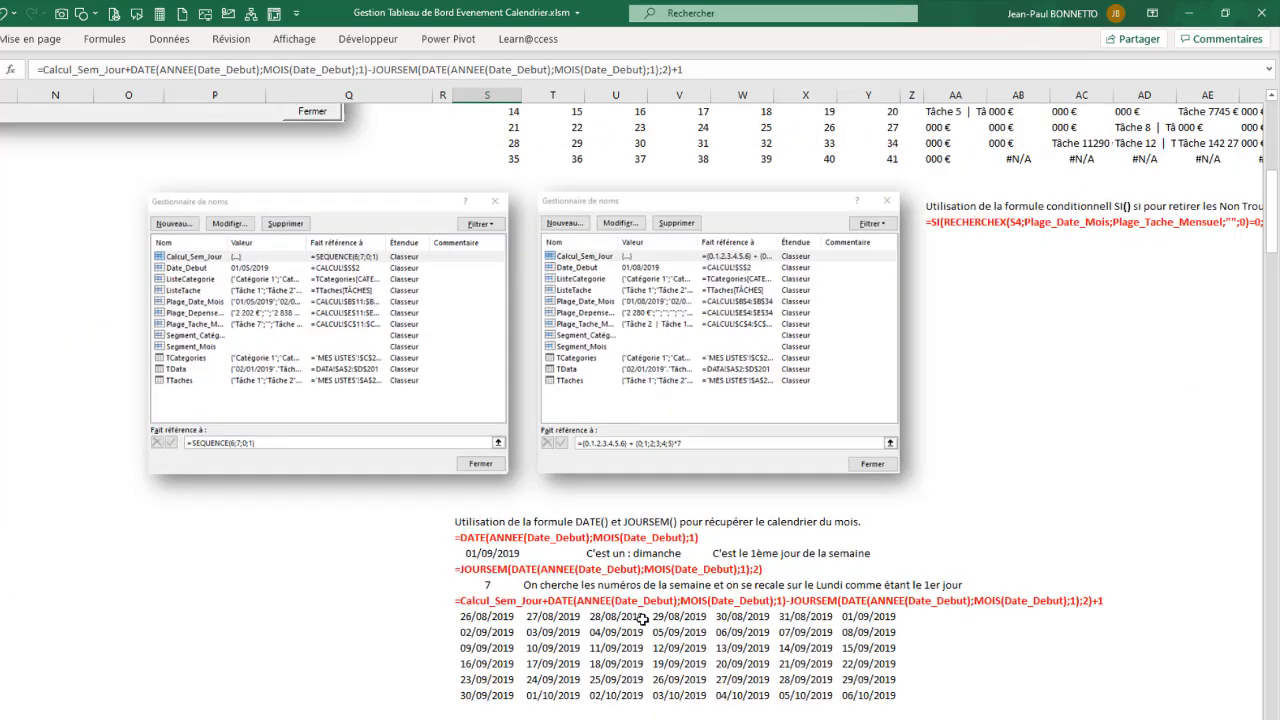
pyautogui.scroll(10, 641, 620)
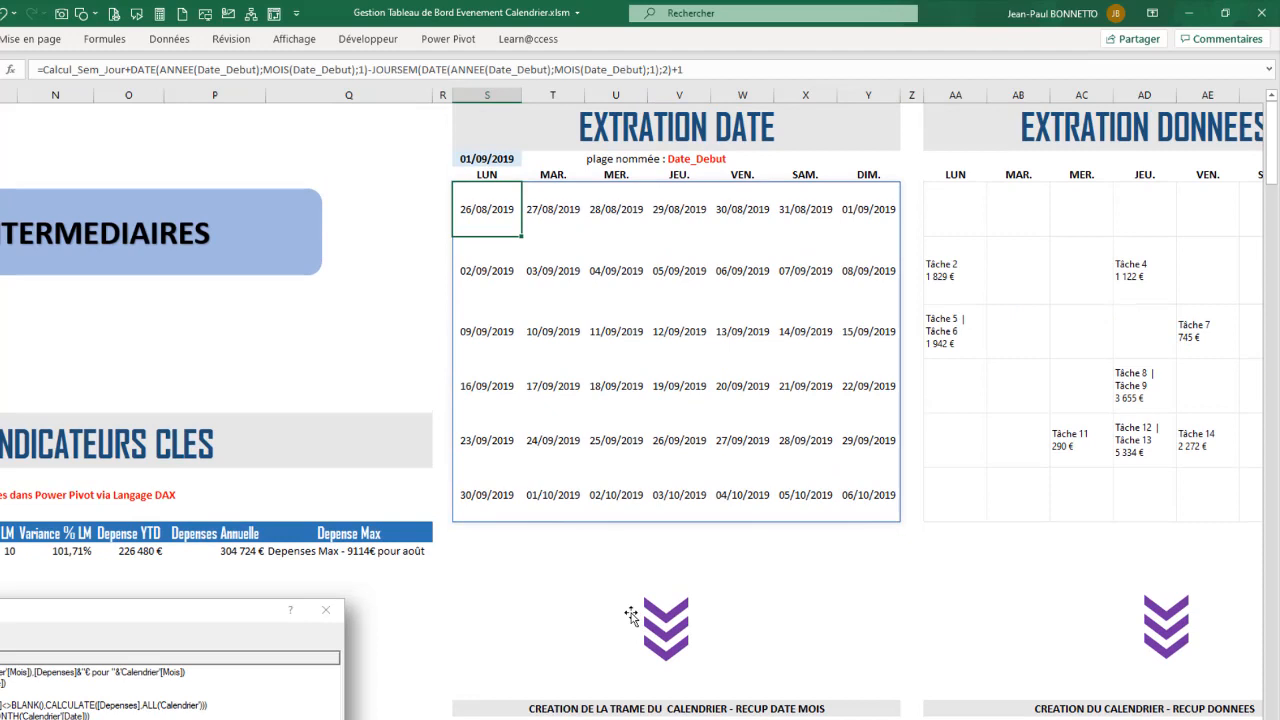
pyautogui.click(674, 119)
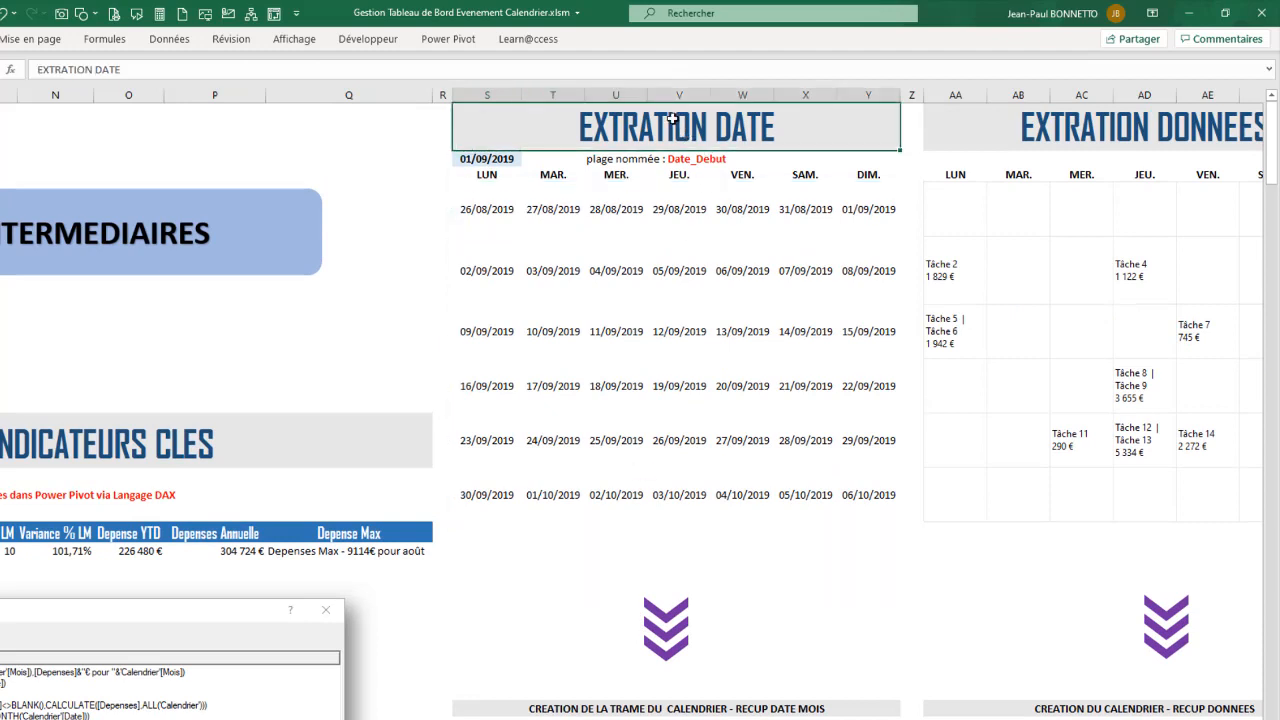
# - Copy the EXTRATION DATE header into Q1 above the calendar grid in the Gestion Tableau de Bord Calendrier.xlsx workbook
pyautogui.hotkey('ctrl', 'c')
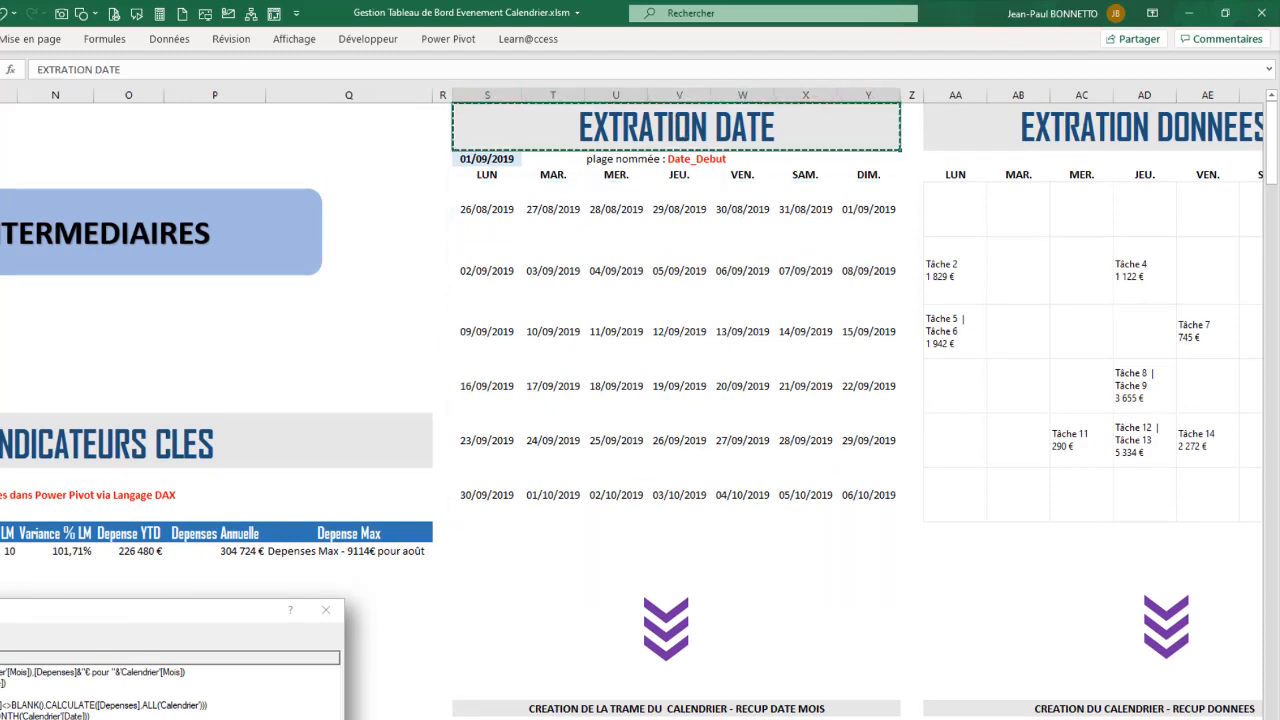
pyautogui.moveTo(342, 719)
pyautogui.click(304, 719)
pyautogui.click(388, 714)
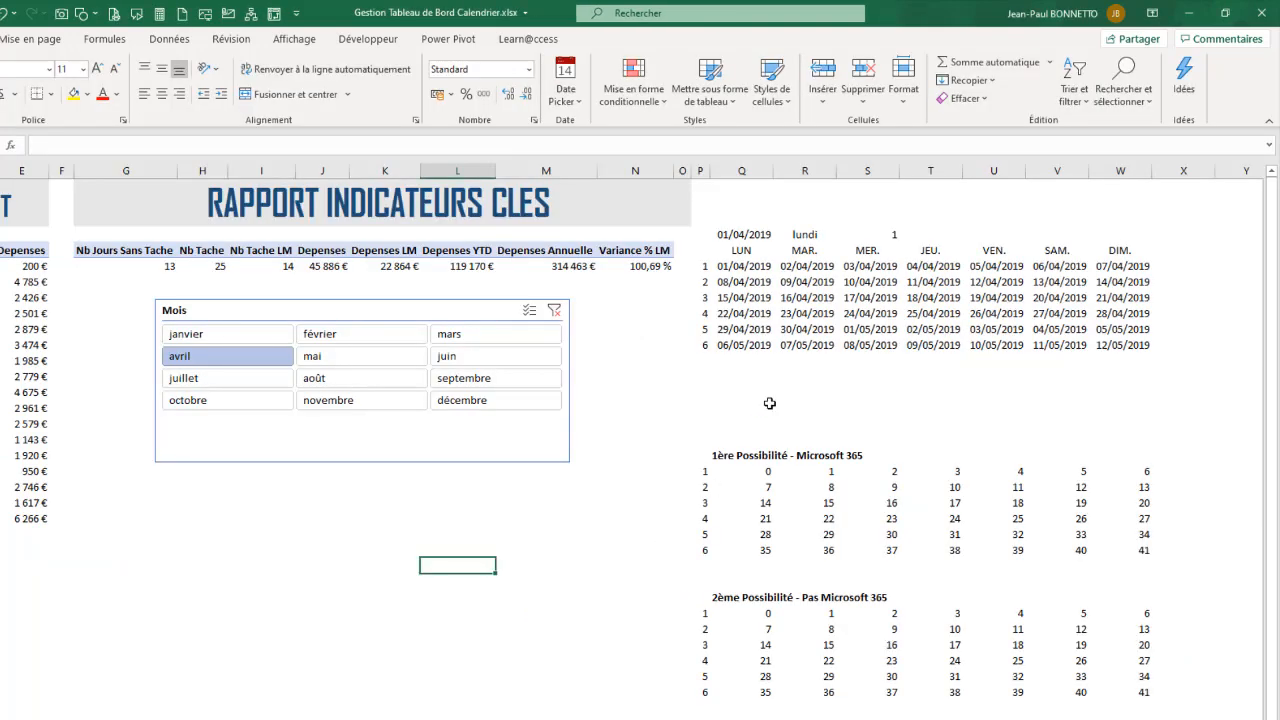
pyautogui.click(763, 198)
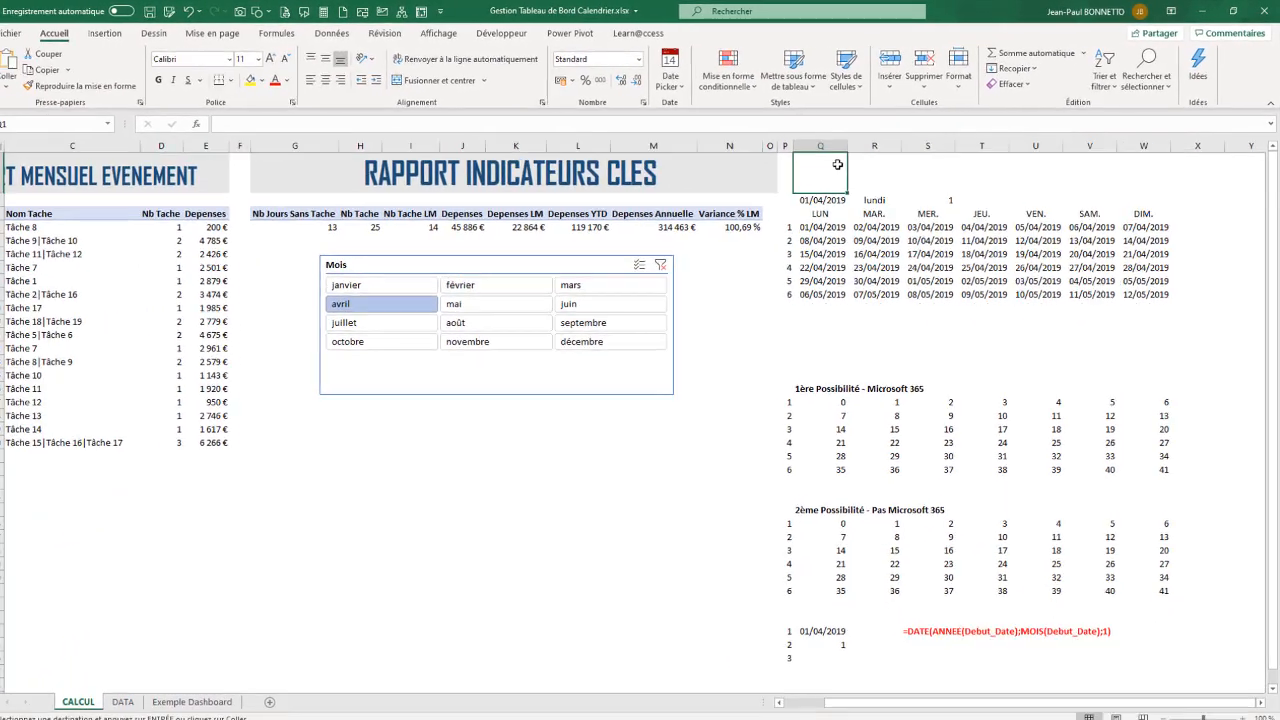
pyautogui.hotkey('ctrl', 'v')
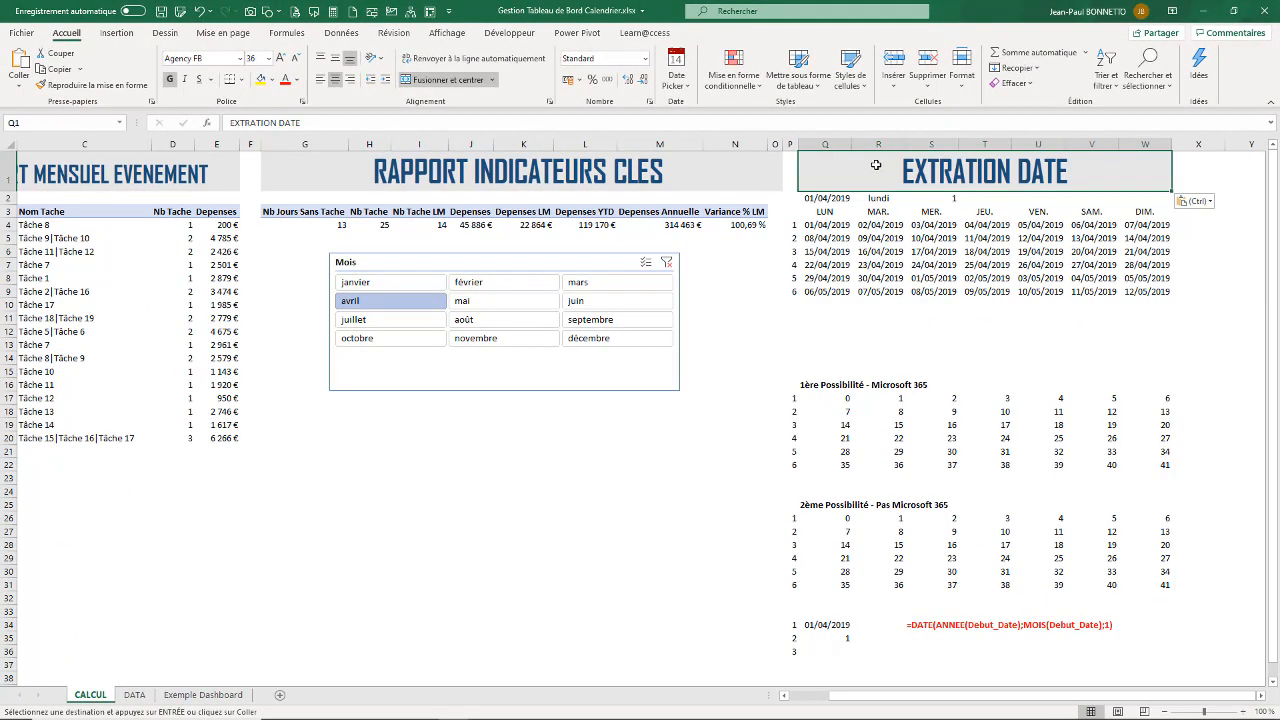
# - Replace the text of the header in Q1 with GENERE CALENDRIER MOIS
pyautogui.write('CALIE')
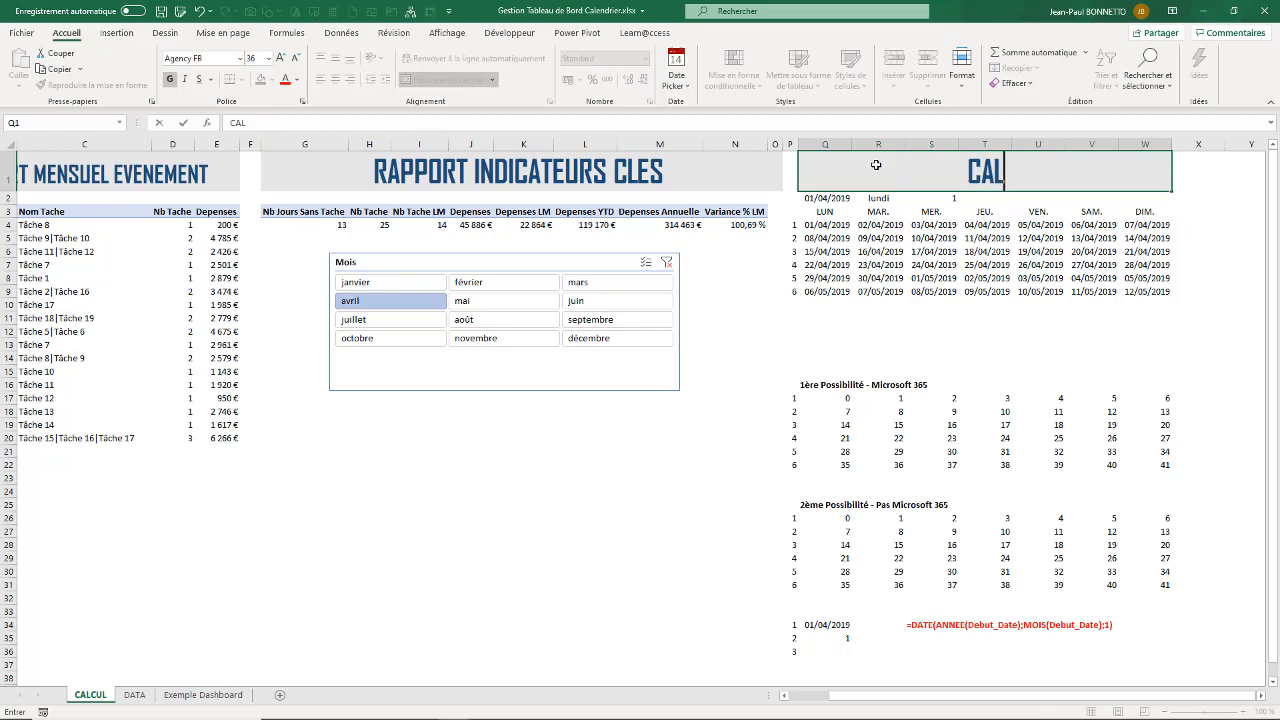
pyautogui.press('BackSpace')
pyautogui.press('BackSpace')
pyautogui.press('BackSpace')
pyautogui.press('BackSpace')
pyautogui.press('BackSpace')
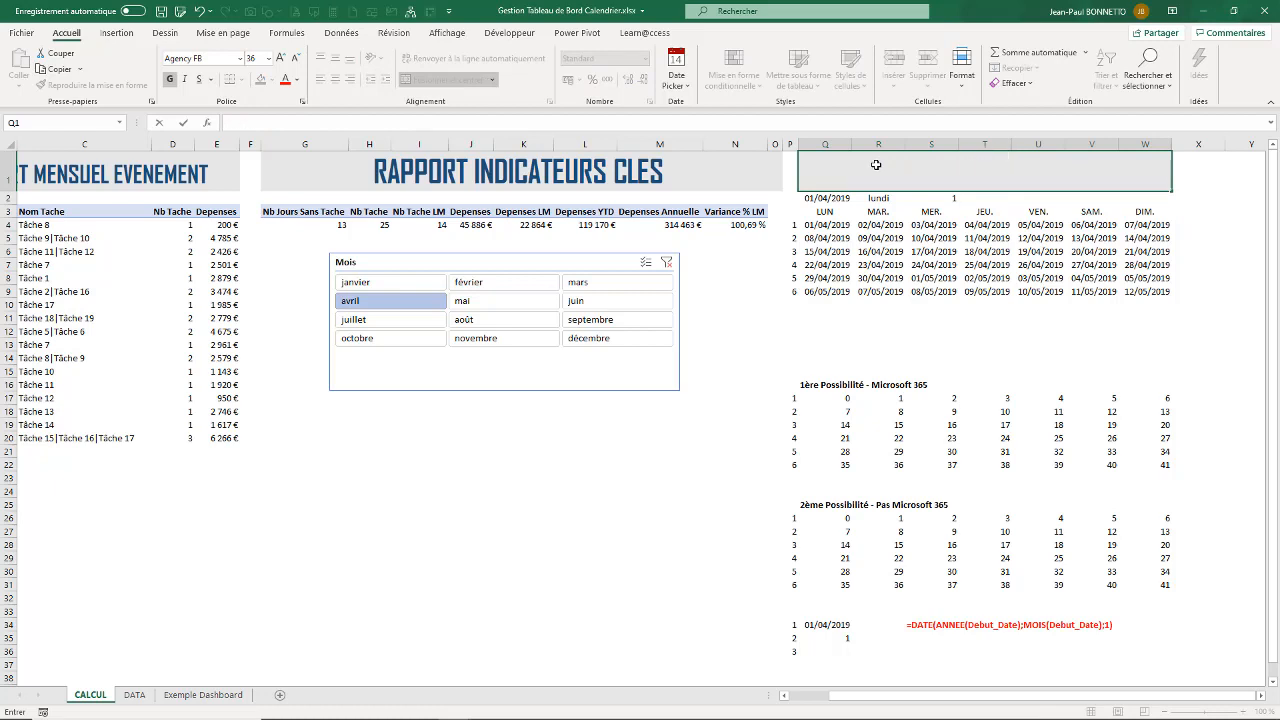
pyautogui.write('GENERE')
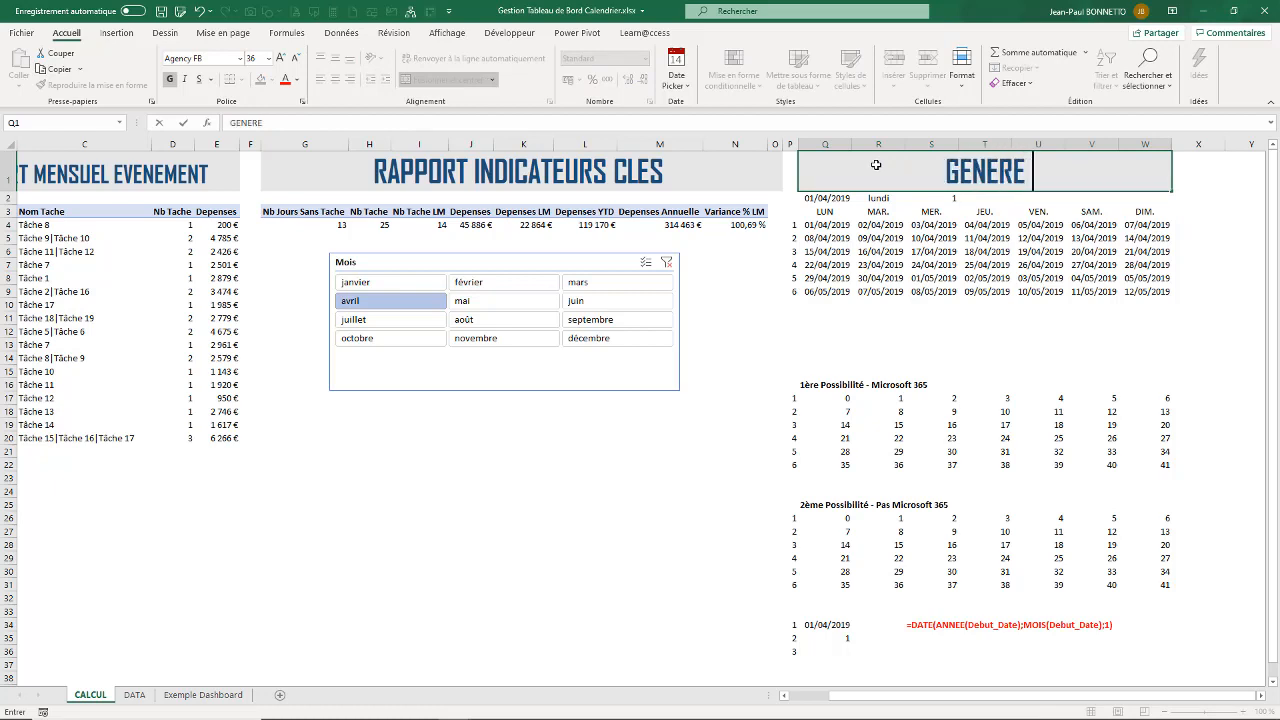
pyautogui.write(' CALCI')
pyautogui.press('BackSpace')
pyautogui.press('BackSpace')
pyautogui.write('ENDRIER')
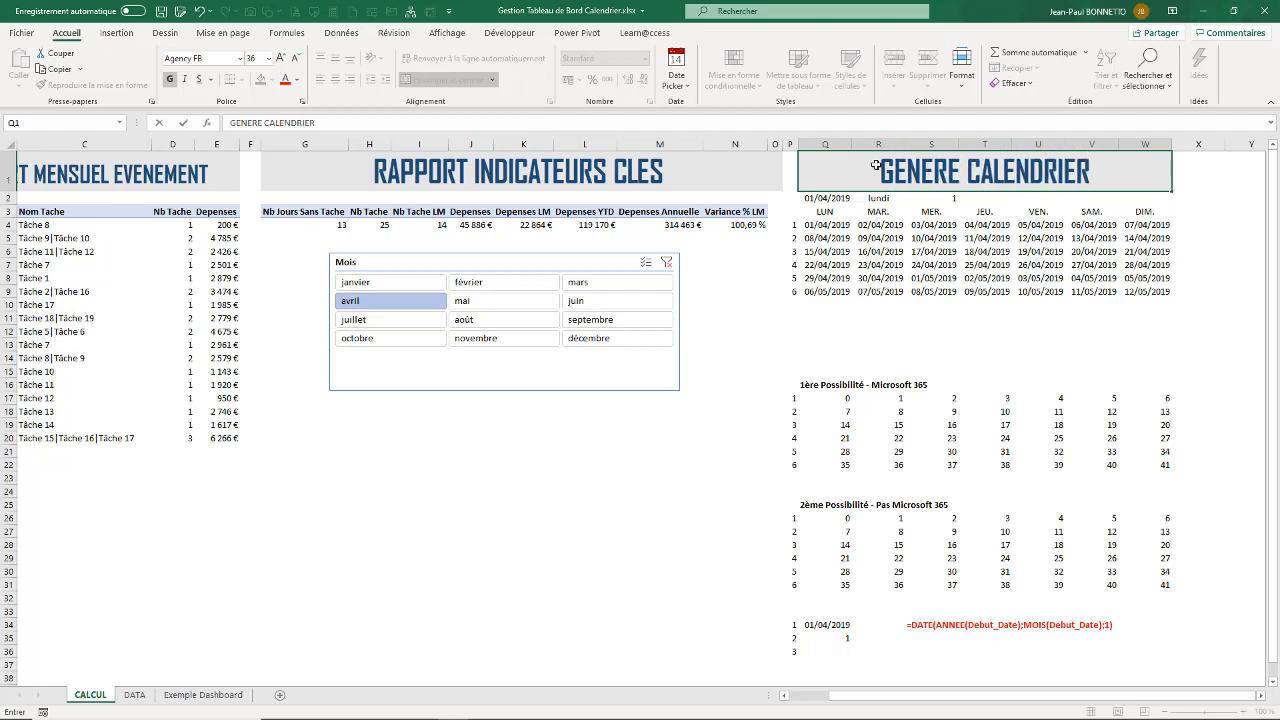
pyautogui.write(' MOIS')
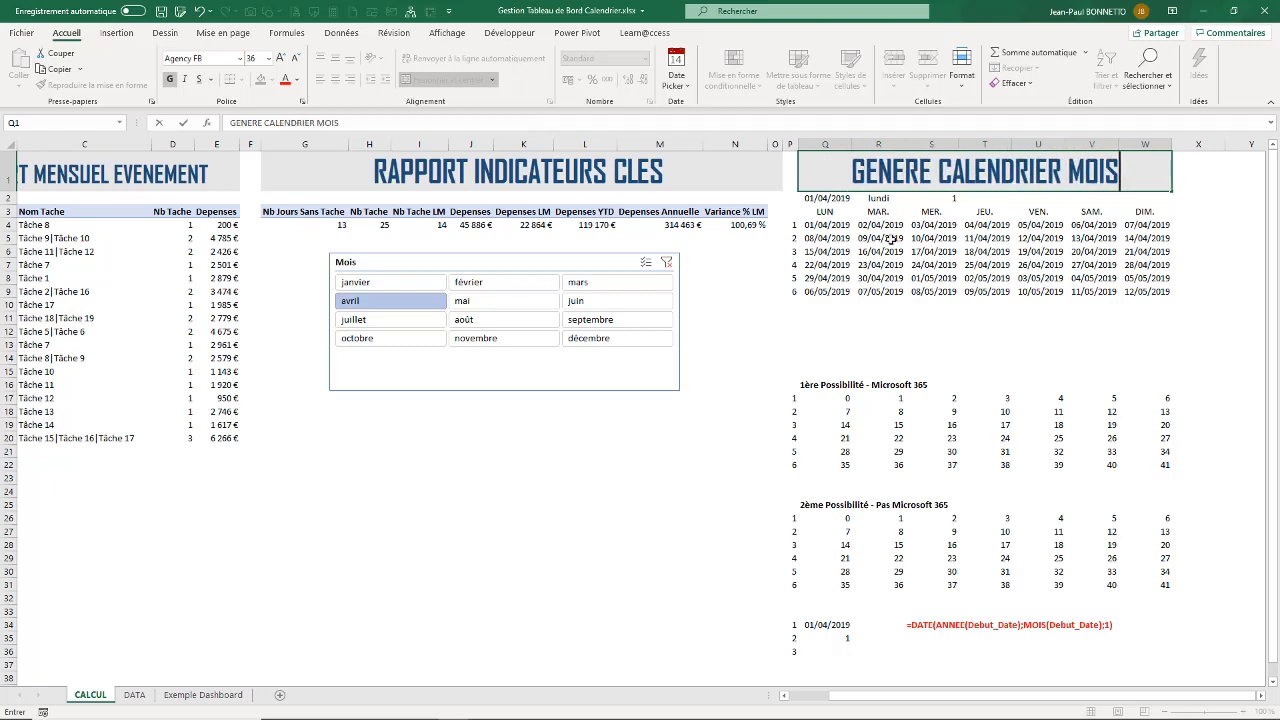
pyautogui.press('Return')
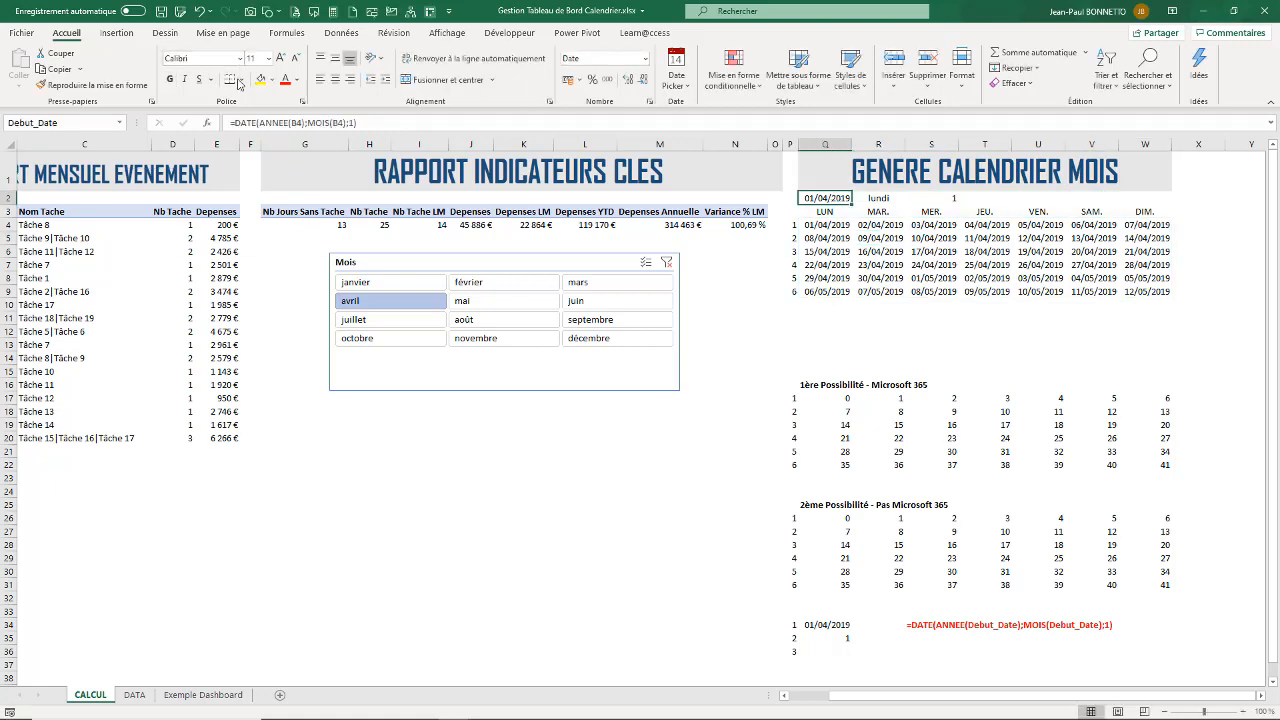
# - Format the calendar's start date in Q2 with a yellow fill and bold text
pyautogui.click(260, 79)
pyautogui.click(169, 79)
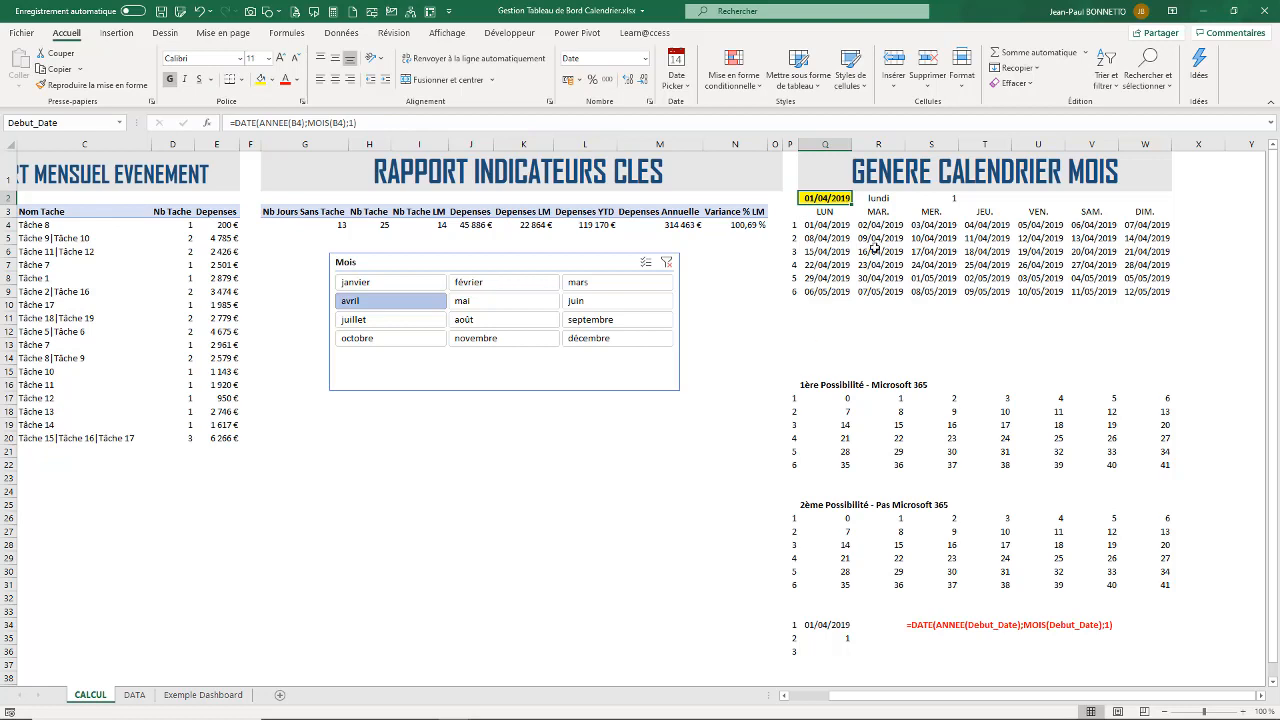
pyautogui.moveTo(830, 222); pyautogui.dragTo(1091, 251)
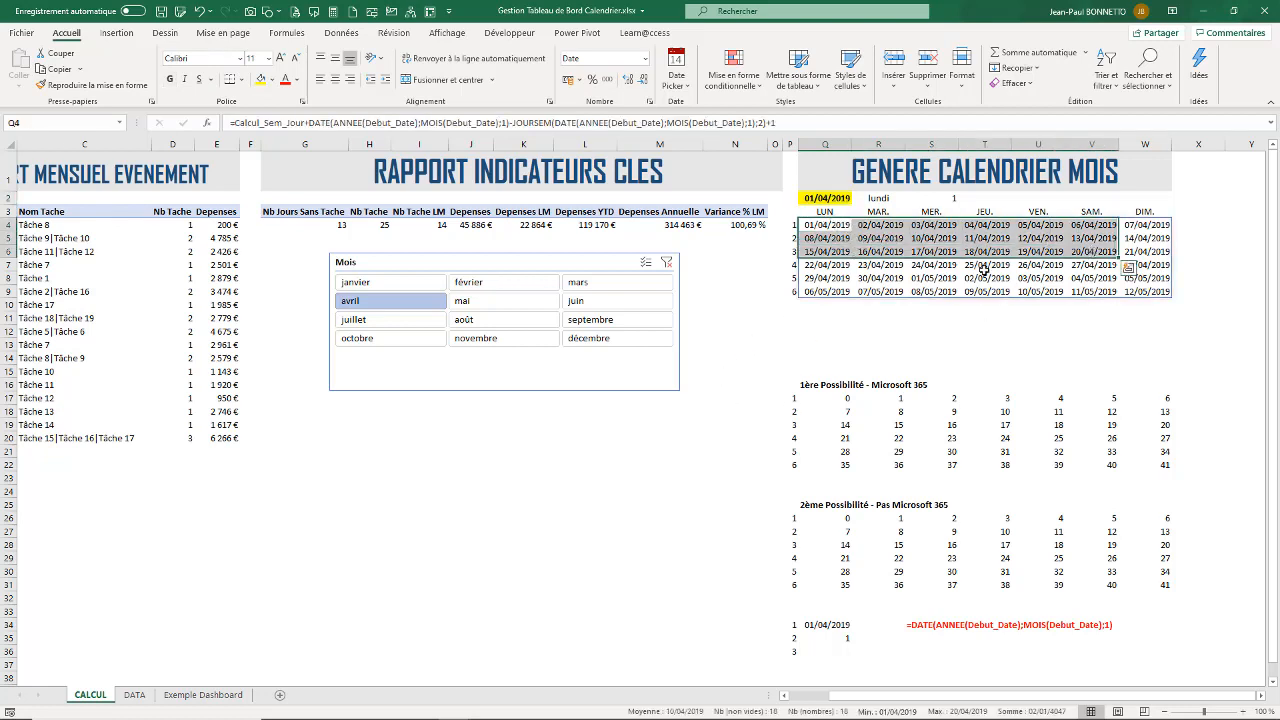
pyautogui.click(820, 225)
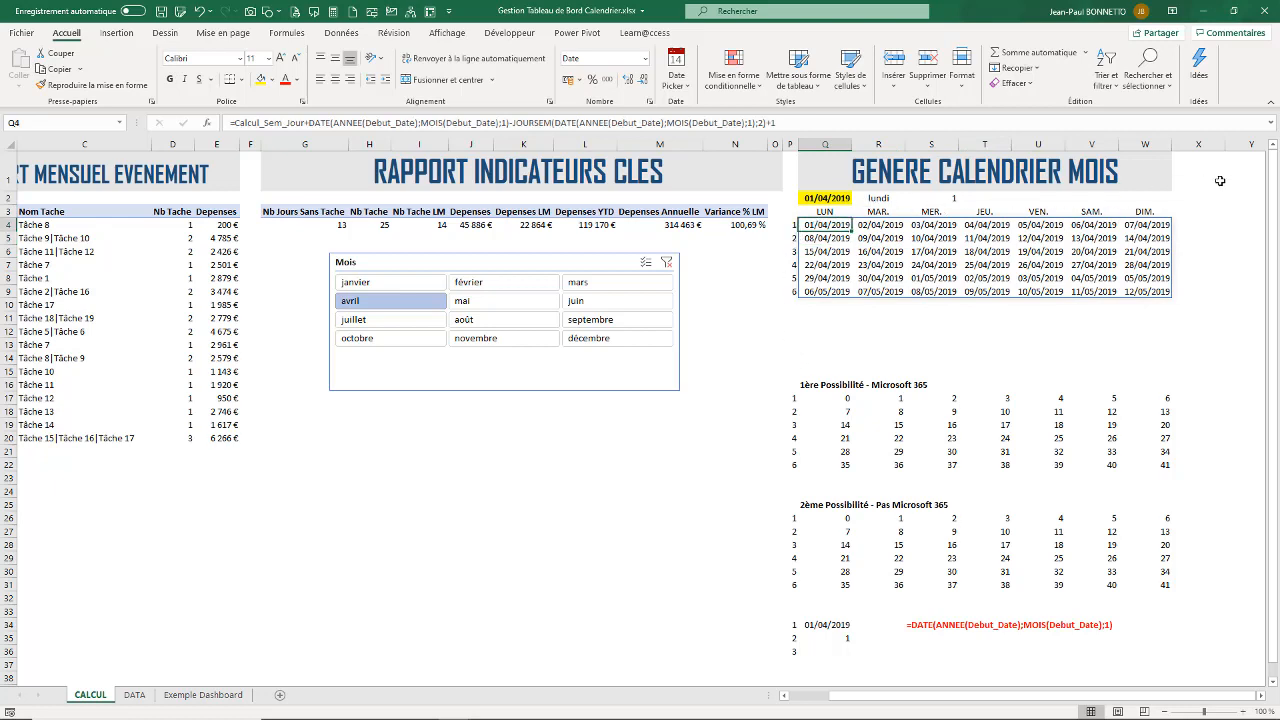
# - Narrow column X to a width of 2,00 as a spacer beside the calendar grid
pyautogui.moveTo(1219, 143); pyautogui.dragTo(1222, 143)
pyautogui.moveTo(1183, 184); pyautogui.dragTo(1185, 184)
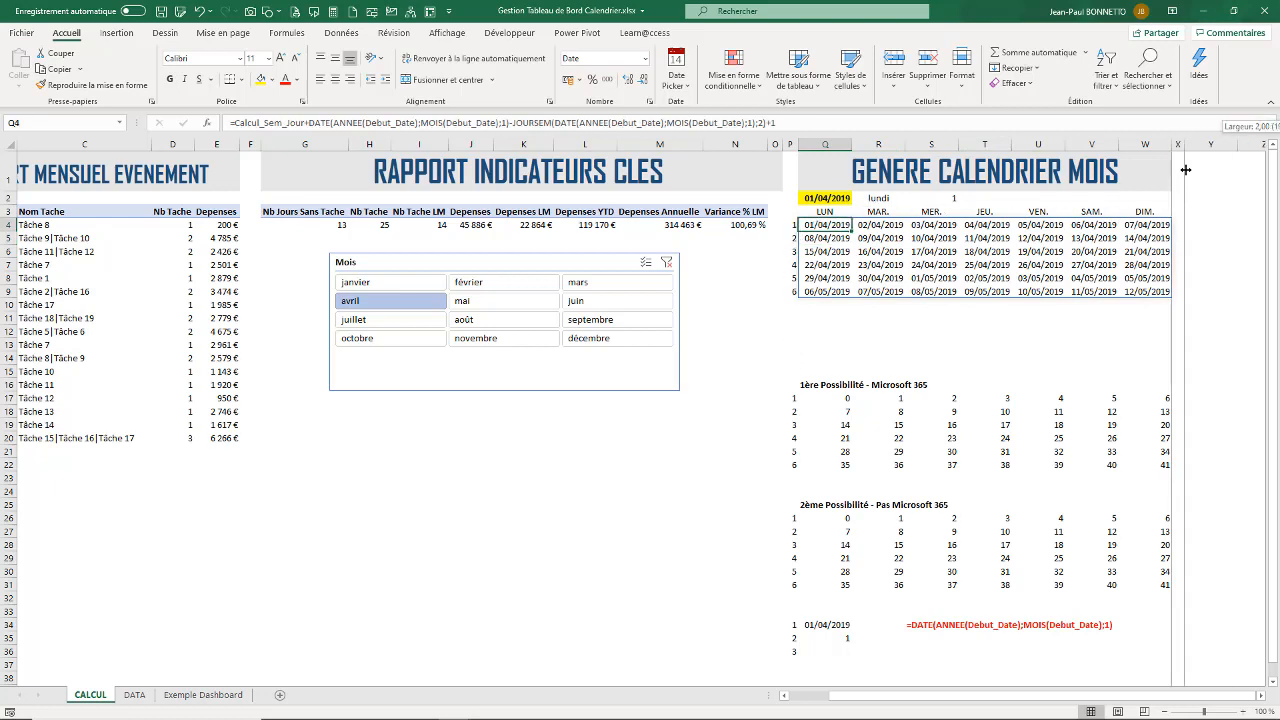
pyautogui.click(1210, 237)
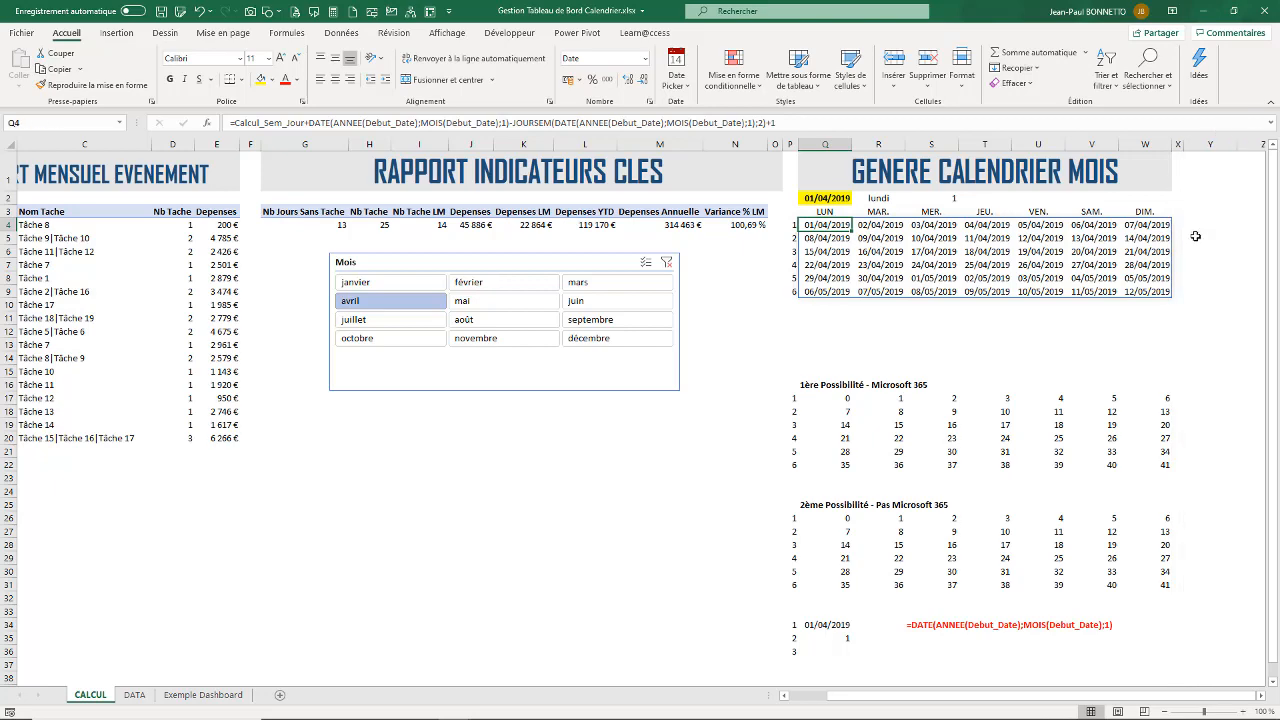
pyautogui.click(824, 226)
pyautogui.click(1210, 226)
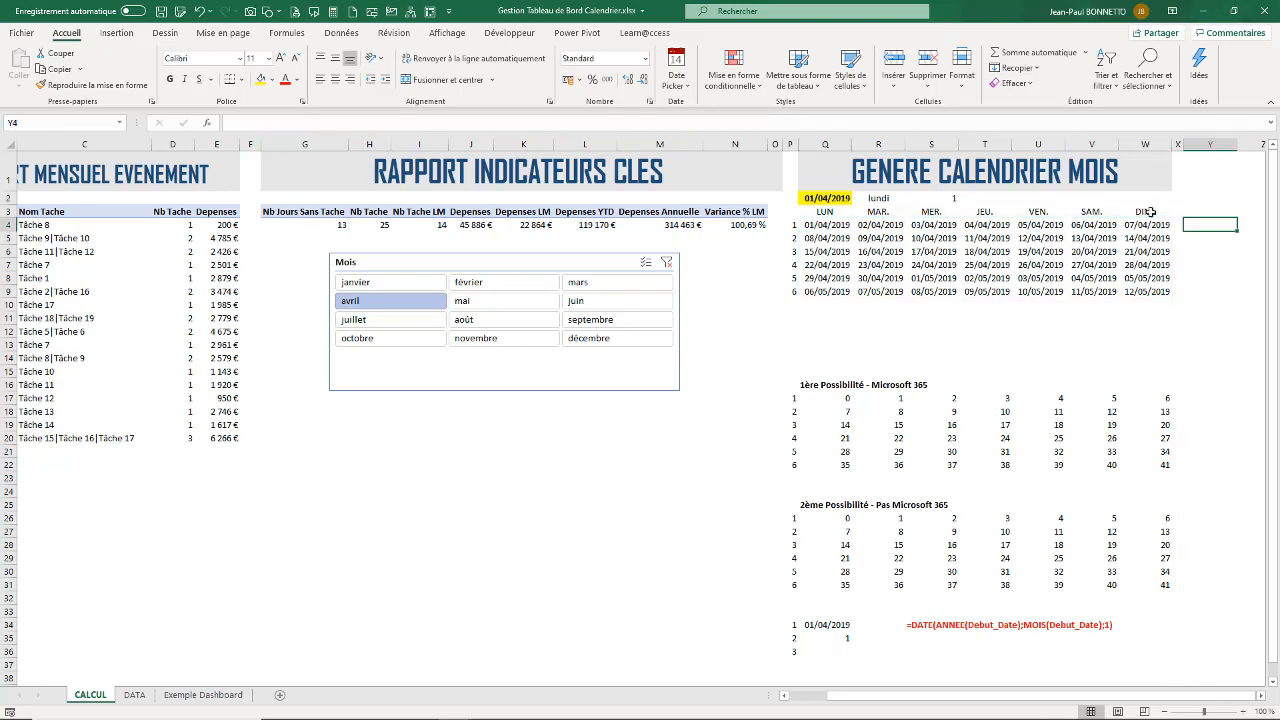
pyautogui.press('Right')
pyautogui.press('Right')
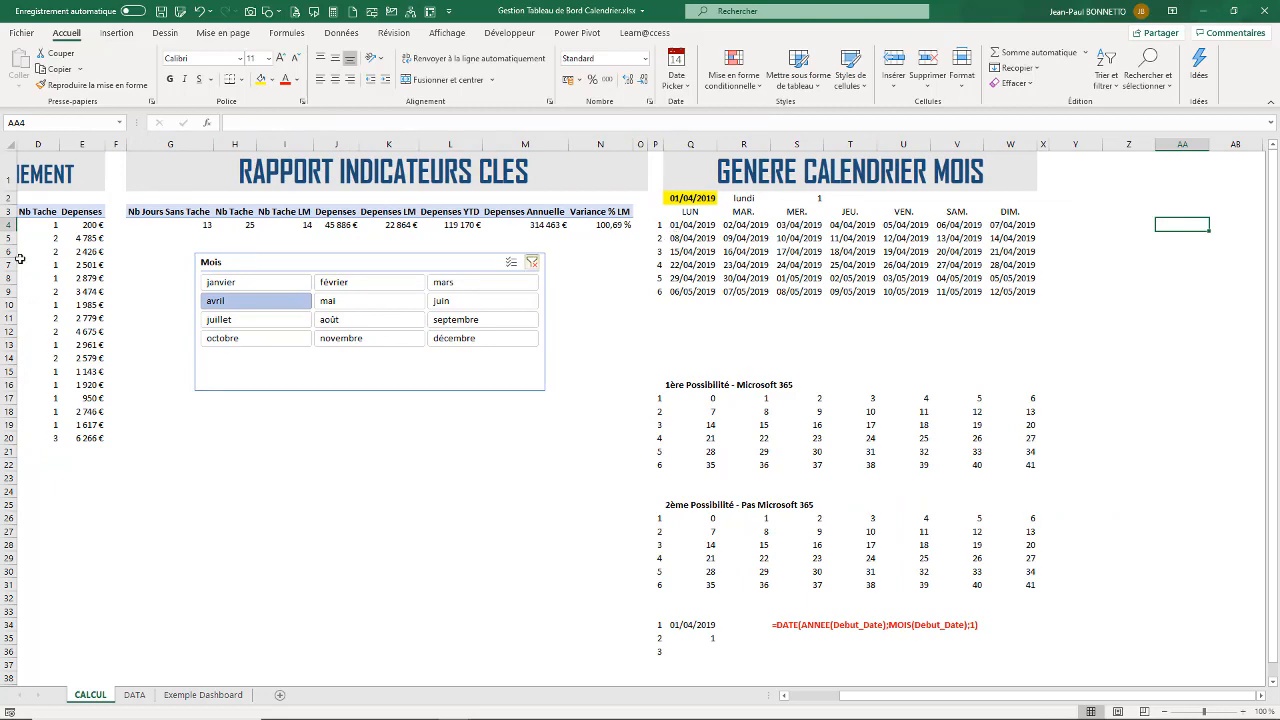
# - Examine the task names listed row by row in the RAPPORT MENSUEL EVENEMENT table
pyautogui.click(78, 241)
pyautogui.press('Left')
pyautogui.press('Left')
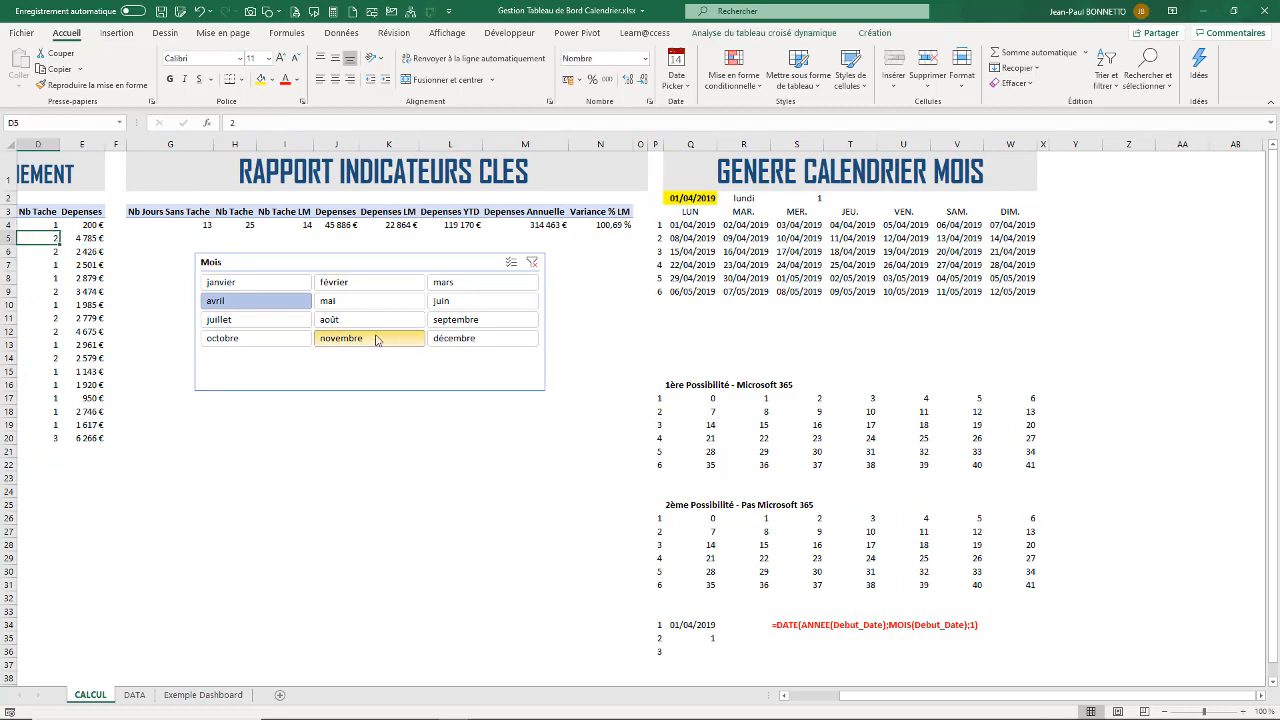
pyautogui.press('Right')
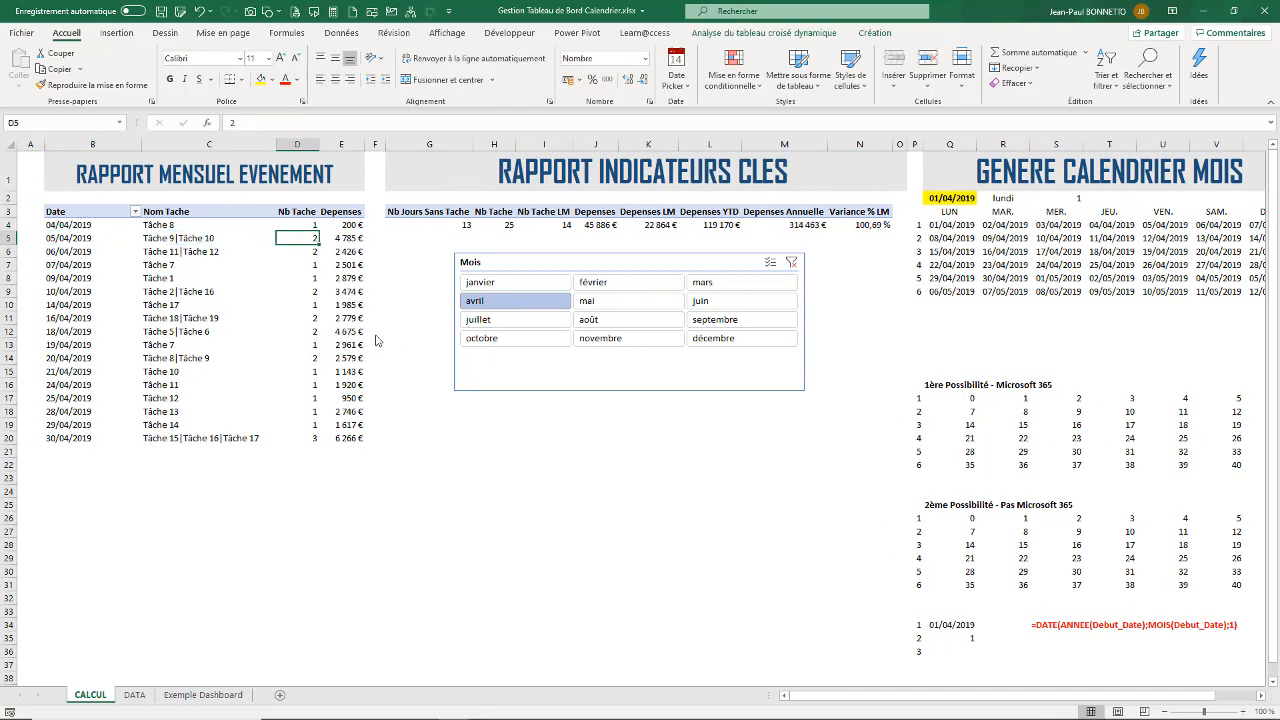
pyautogui.press('Left')
pyautogui.press('Left')
pyautogui.press('Up')
pyautogui.press('Right')
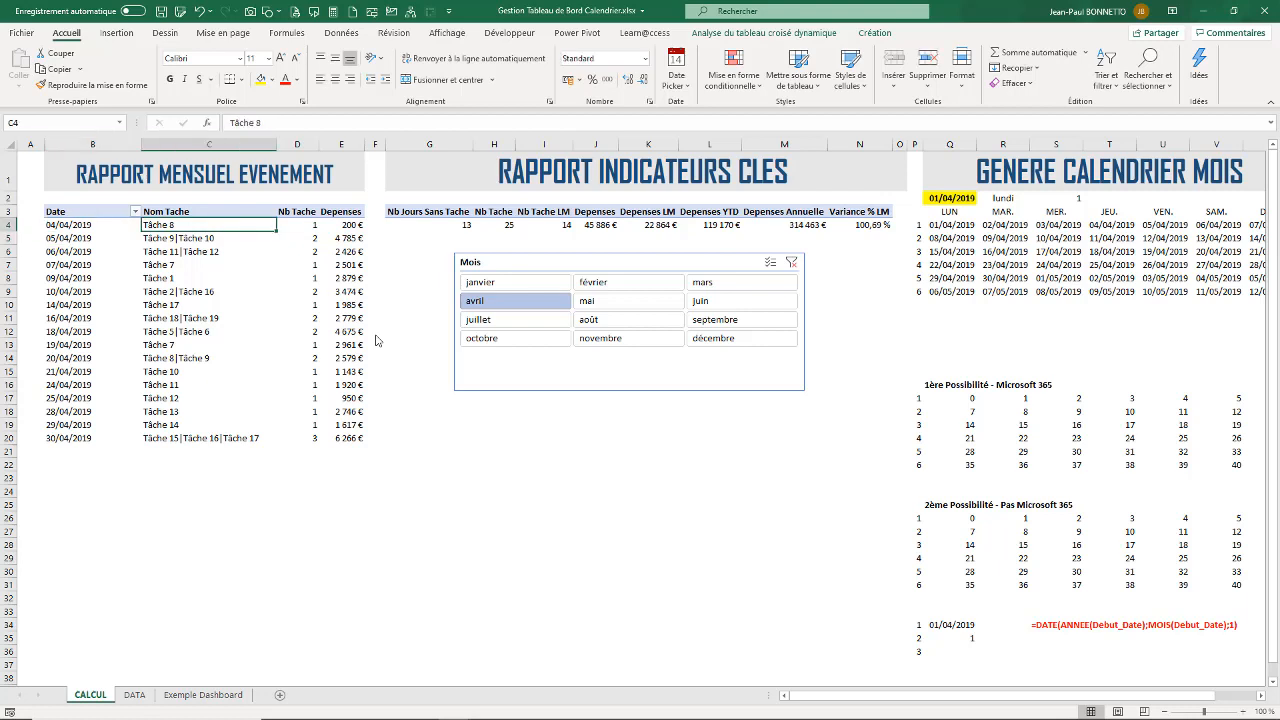
pyautogui.press('Down')
pyautogui.press('Down')
pyautogui.press('Down')
pyautogui.press('Down')
pyautogui.press('Down')
pyautogui.press('Down')
pyautogui.press('Down')
pyautogui.press('Down')
pyautogui.press('Down')
pyautogui.press('Down')
pyautogui.press('Down')
pyautogui.press('Down')
pyautogui.press('Down')
pyautogui.press('Down')
pyautogui.press('Down')
pyautogui.press('Down')
pyautogui.press('Down')
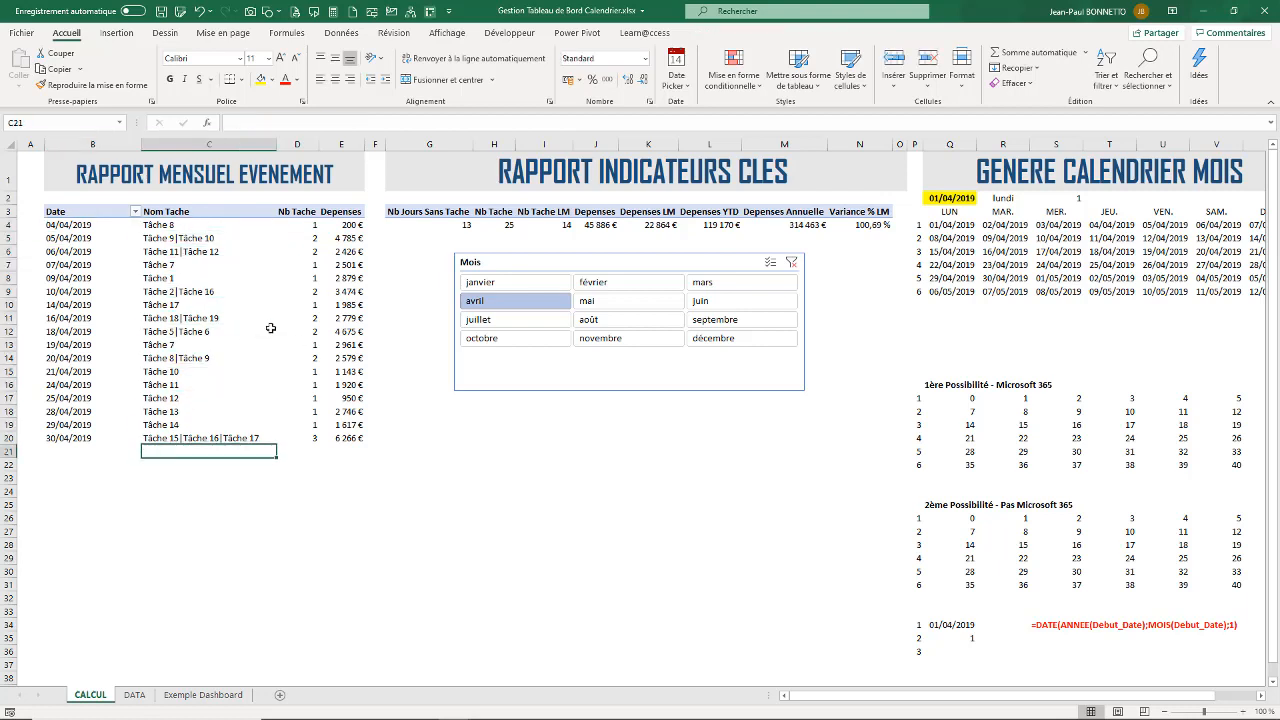
# - Compare the dates and tasks in the RAPPORT MENSUEL EVENEMENT table with the dates in the calendar grid
pyautogui.click(62, 227)
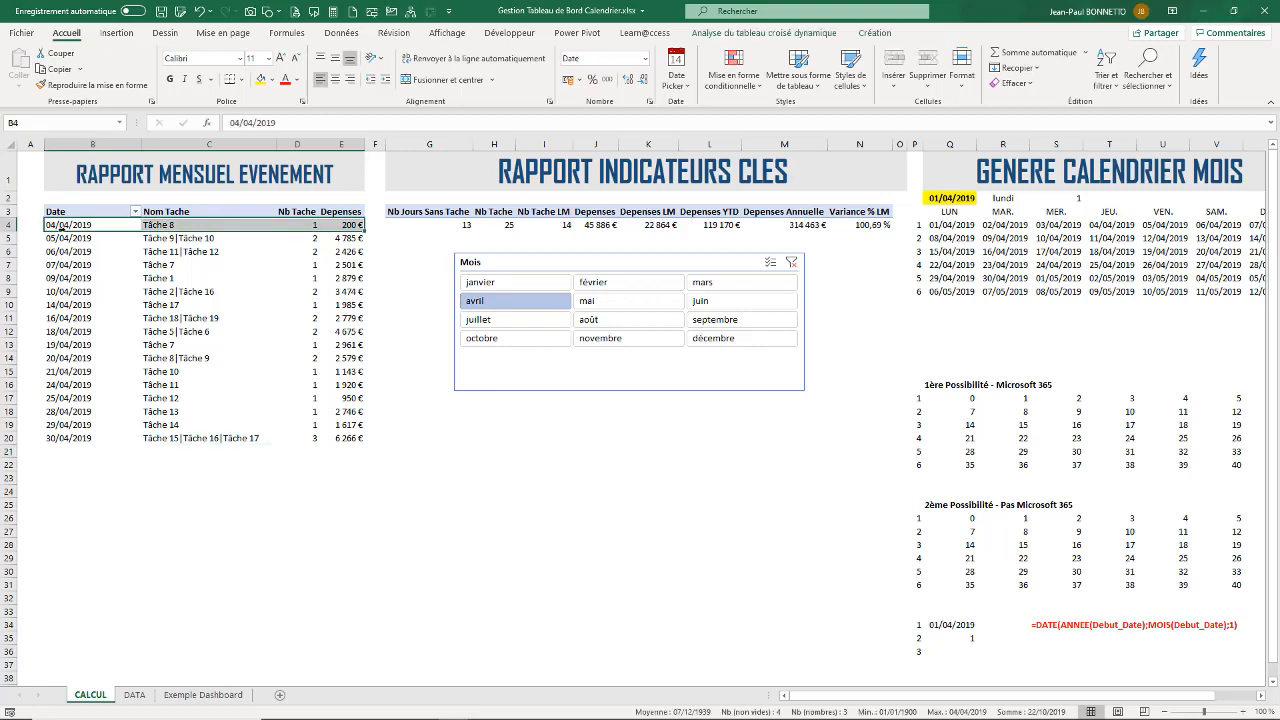
pyautogui.click(79, 227)
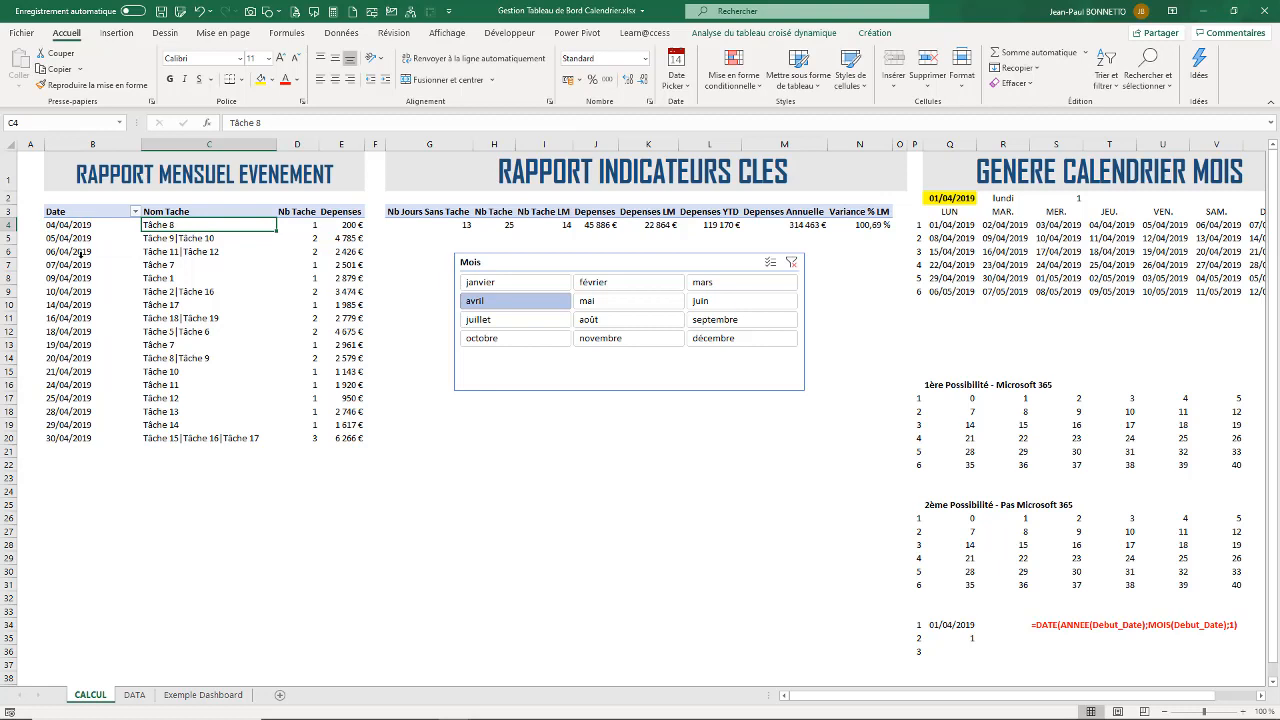
pyautogui.click(76, 240)
pyautogui.click(186, 238)
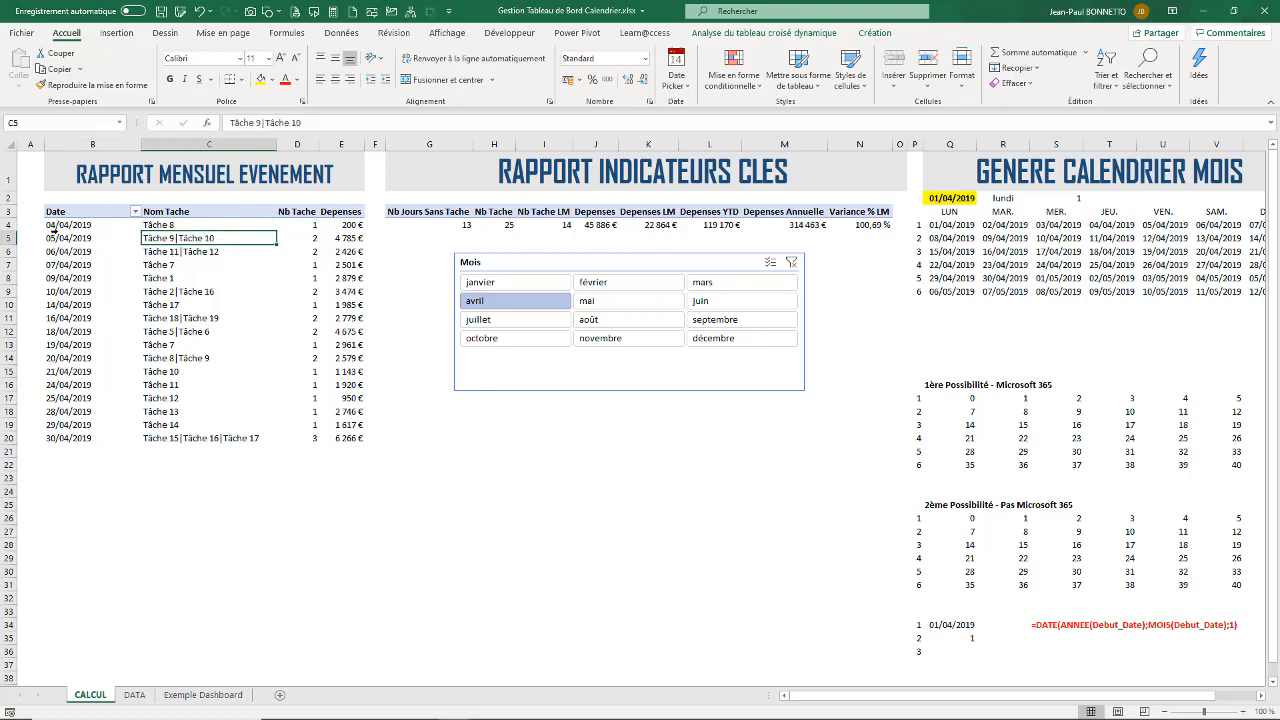
pyautogui.click(84, 240)
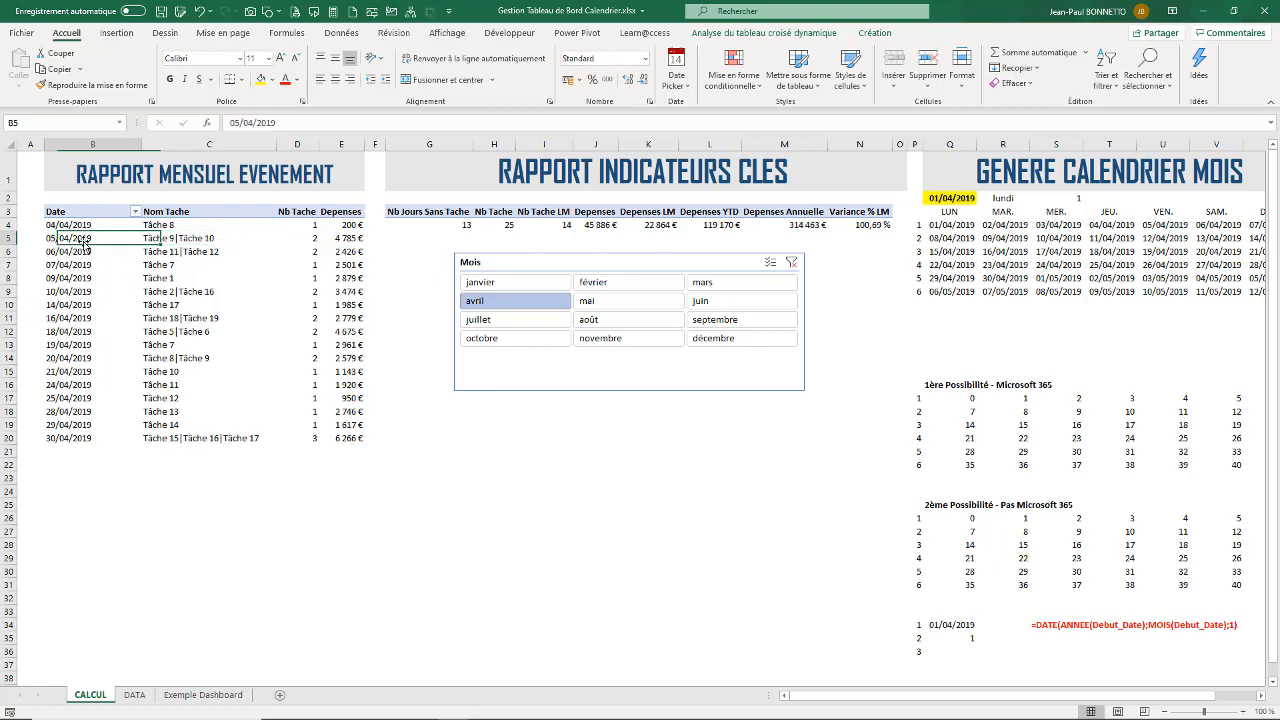
pyautogui.click(1005, 224)
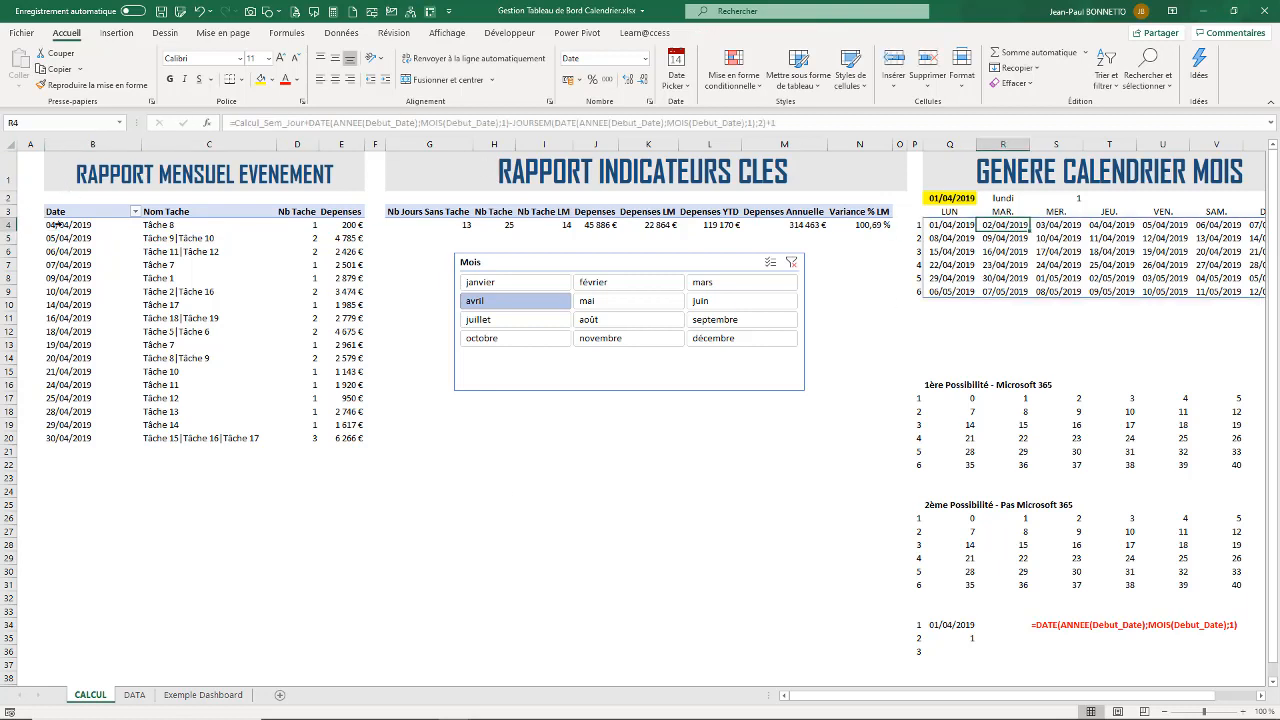
pyautogui.moveTo(80, 224); pyautogui.dragTo(340, 438)
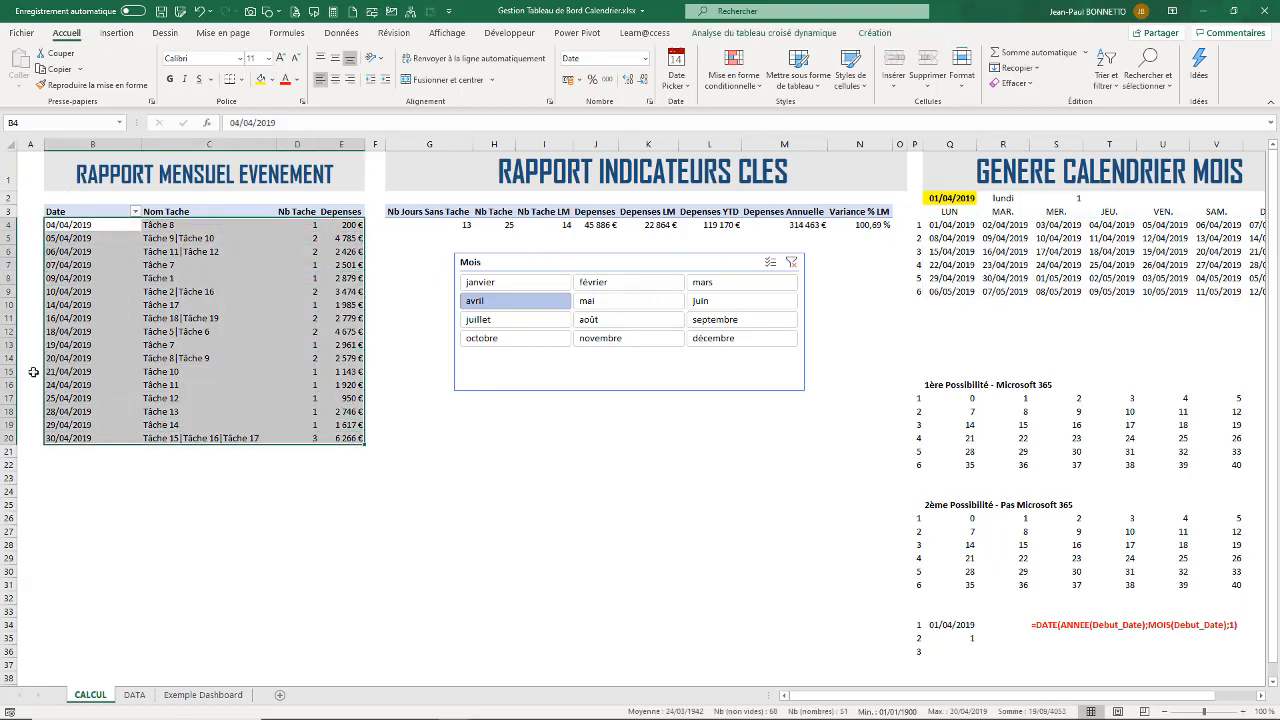
pyautogui.click(198, 342)
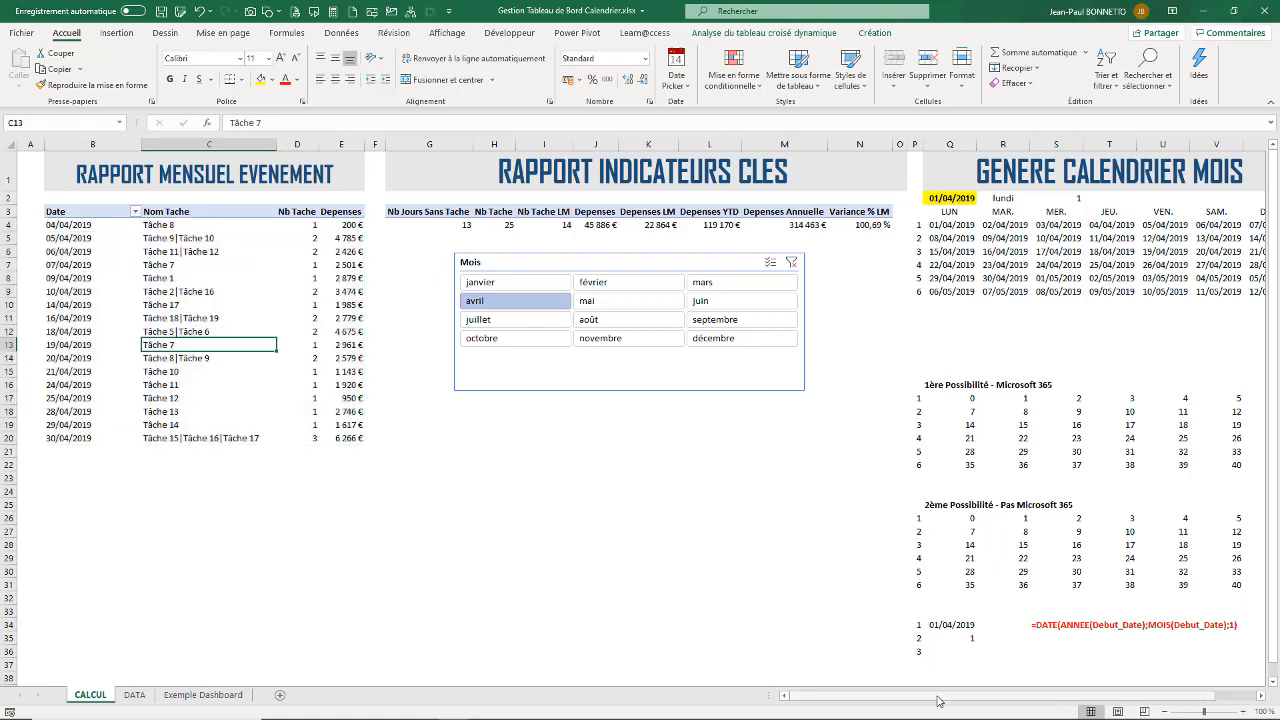
# - Copy the GENERE CALENDRIER MOIS header to Y1, just past the narrow spacer column
pyautogui.hscroll(2, 937, 702)
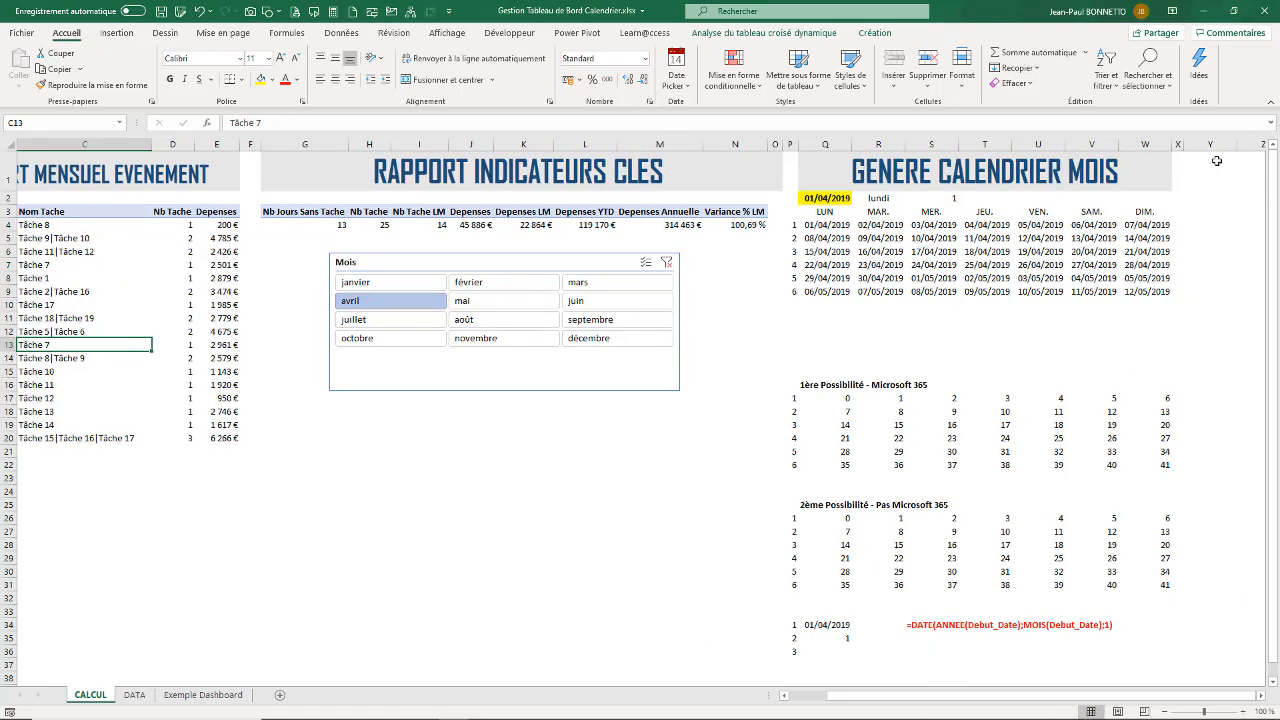
pyautogui.click(962, 176)
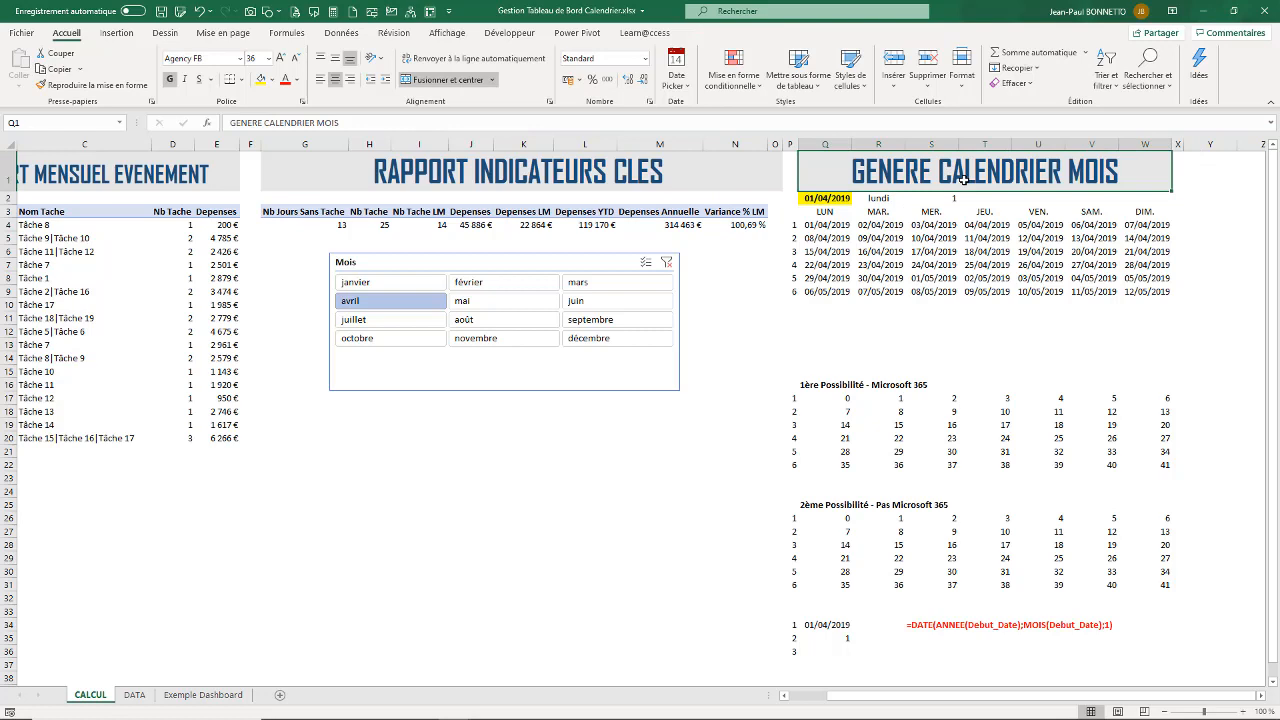
pyautogui.hotkey('ctrl', 'c')
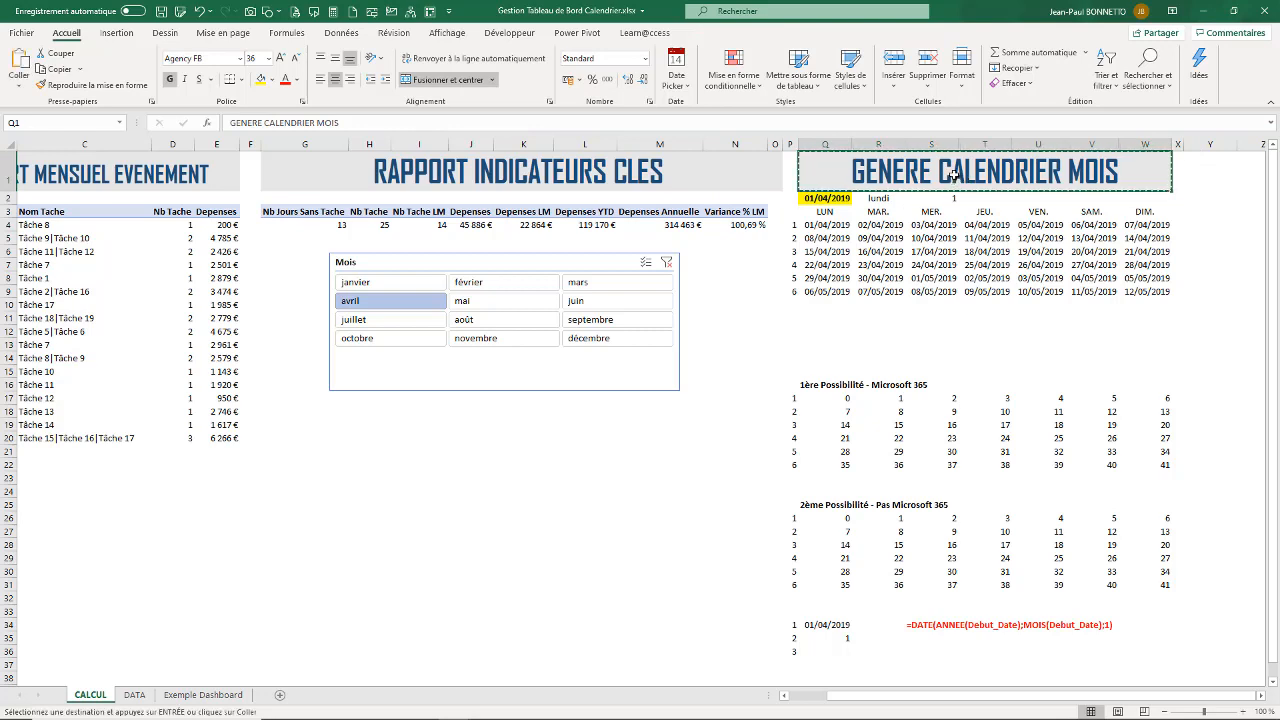
pyautogui.click(1213, 164)
pyautogui.hotkey('ctrl', 'v')
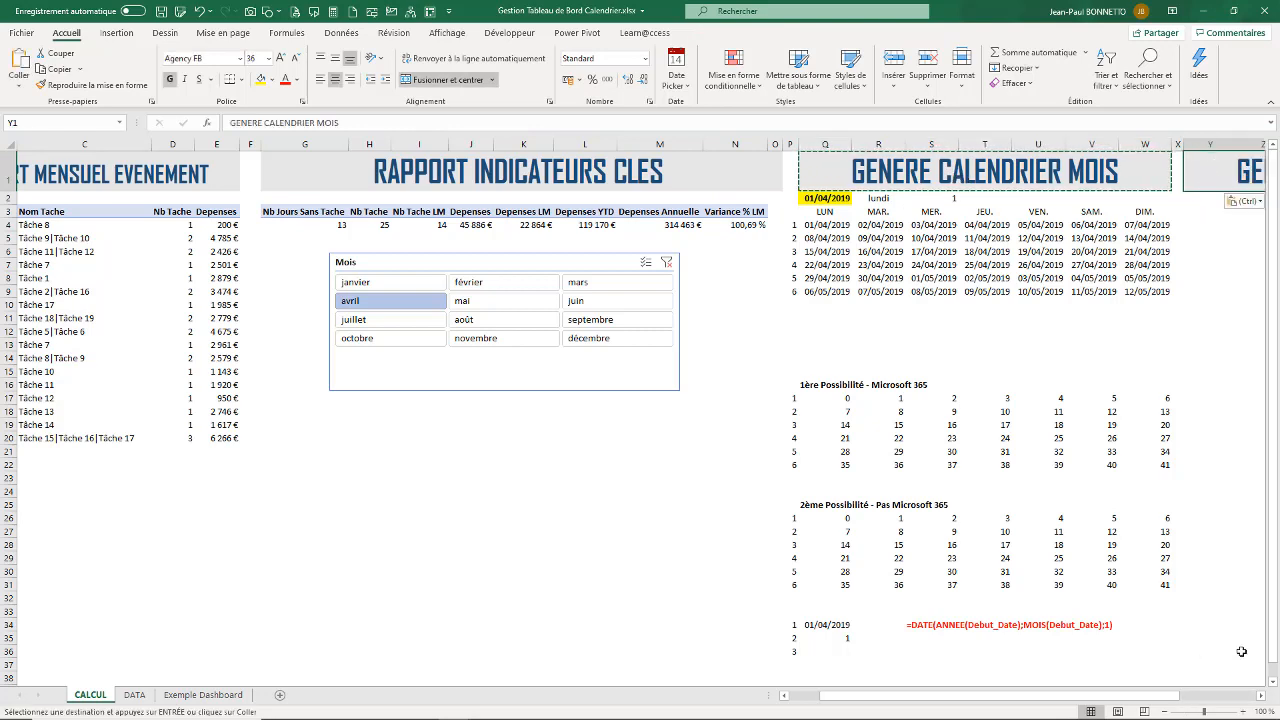
# - Retitle the copied header in Y1 as RECUPERE DONNEES SOURCES
pyautogui.click(1260, 696)
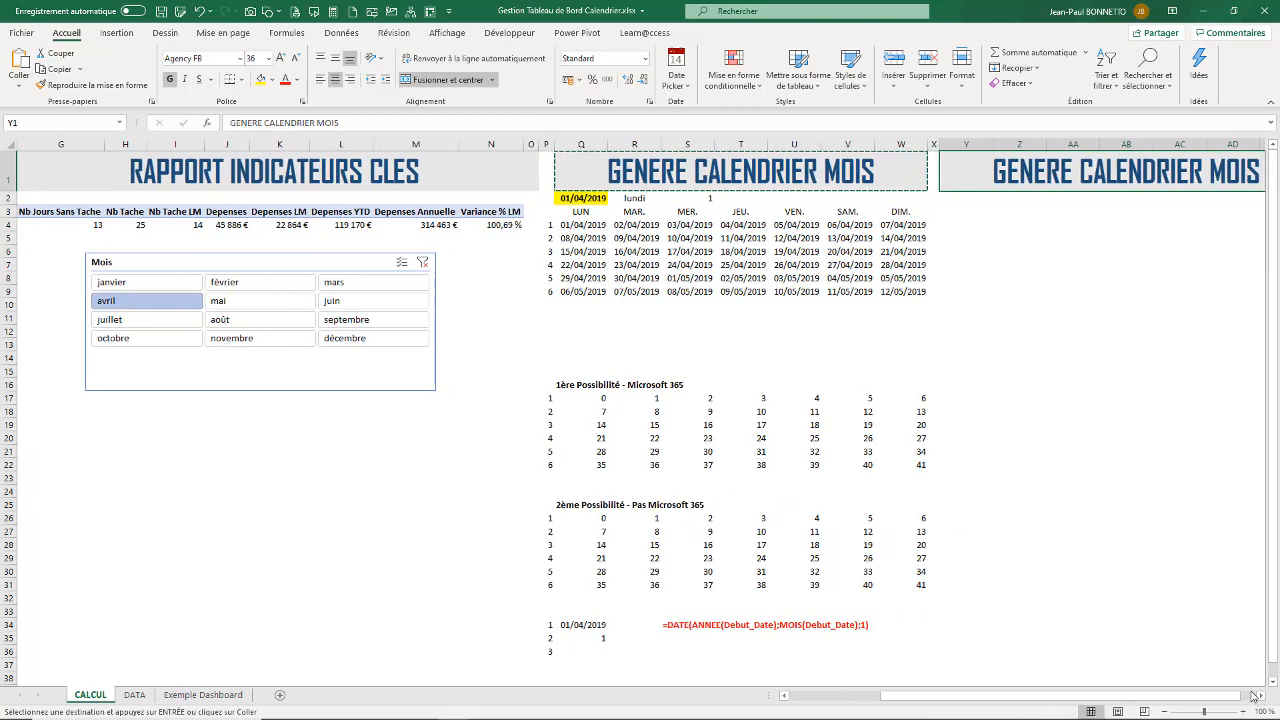
pyautogui.moveTo(1140, 707); pyautogui.dragTo(870, 707)
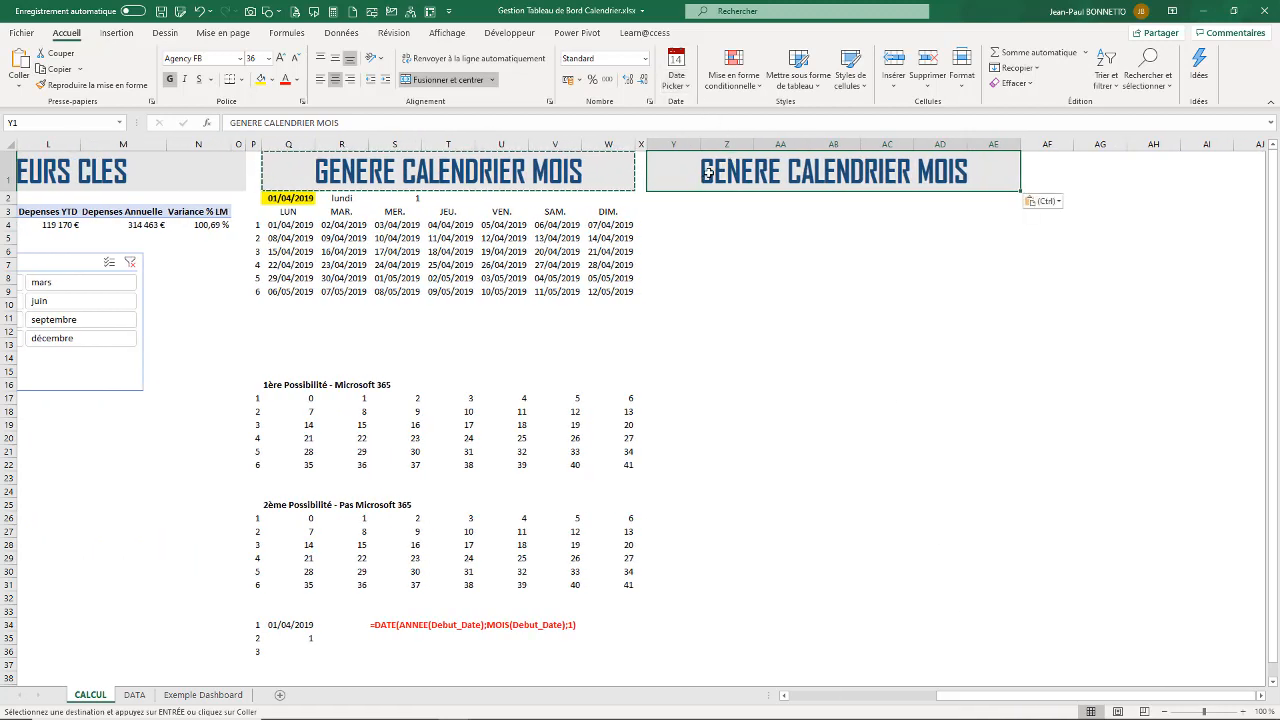
pyautogui.write('RE')
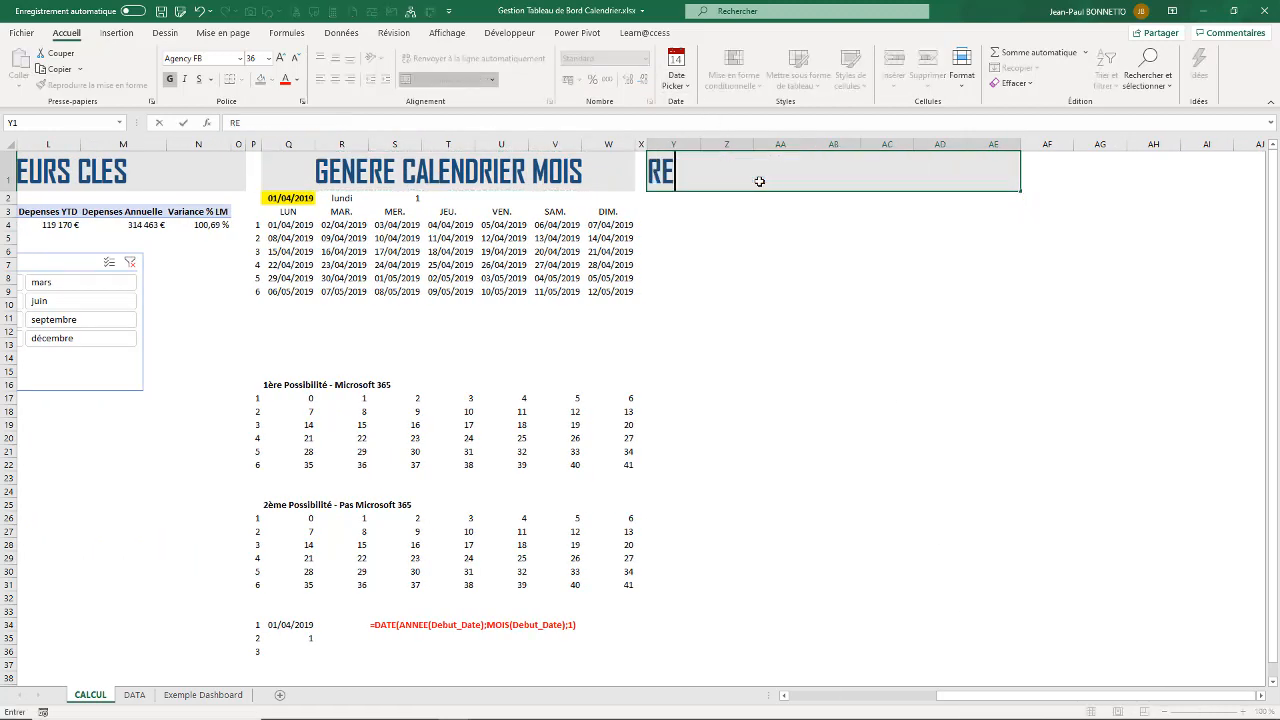
pyautogui.write('CUEPRE')
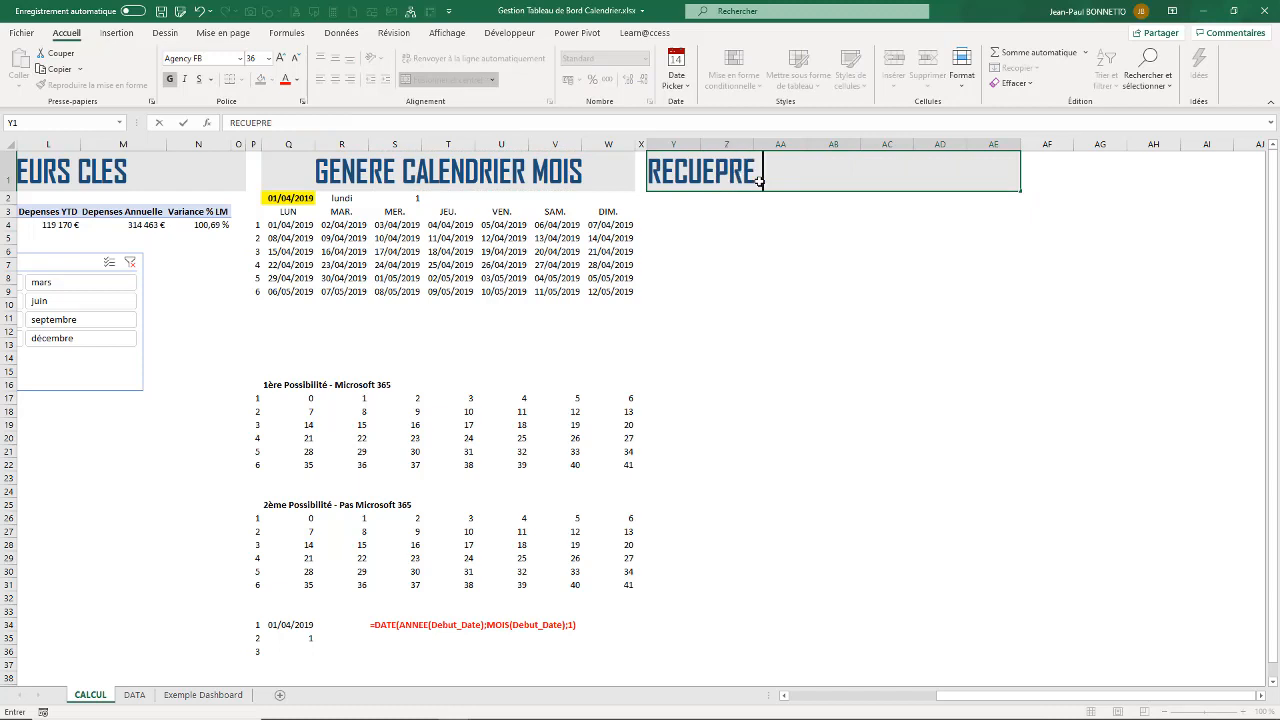
pyautogui.press('BackSpace')
pyautogui.press('BackSpace')
pyautogui.press('BackSpace')
pyautogui.press('BackSpace')
pyautogui.write('R')
pyautogui.press('BackSpace')
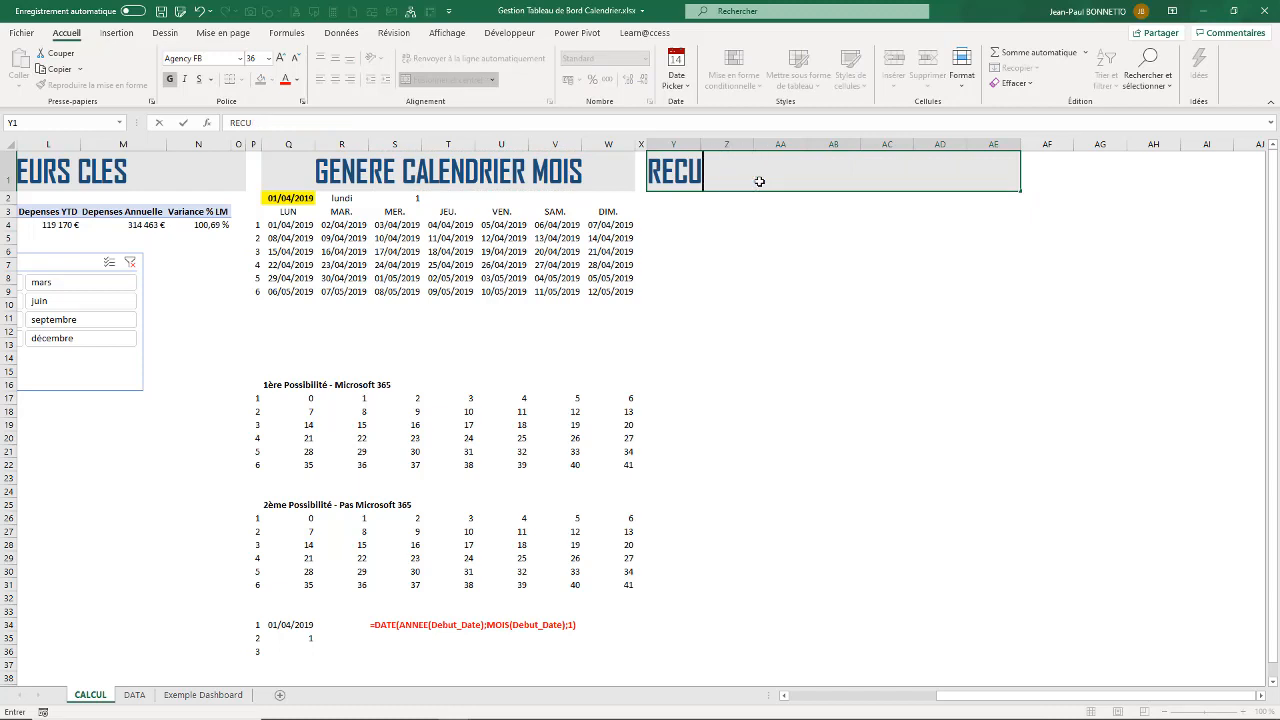
pyautogui.write('PRE')
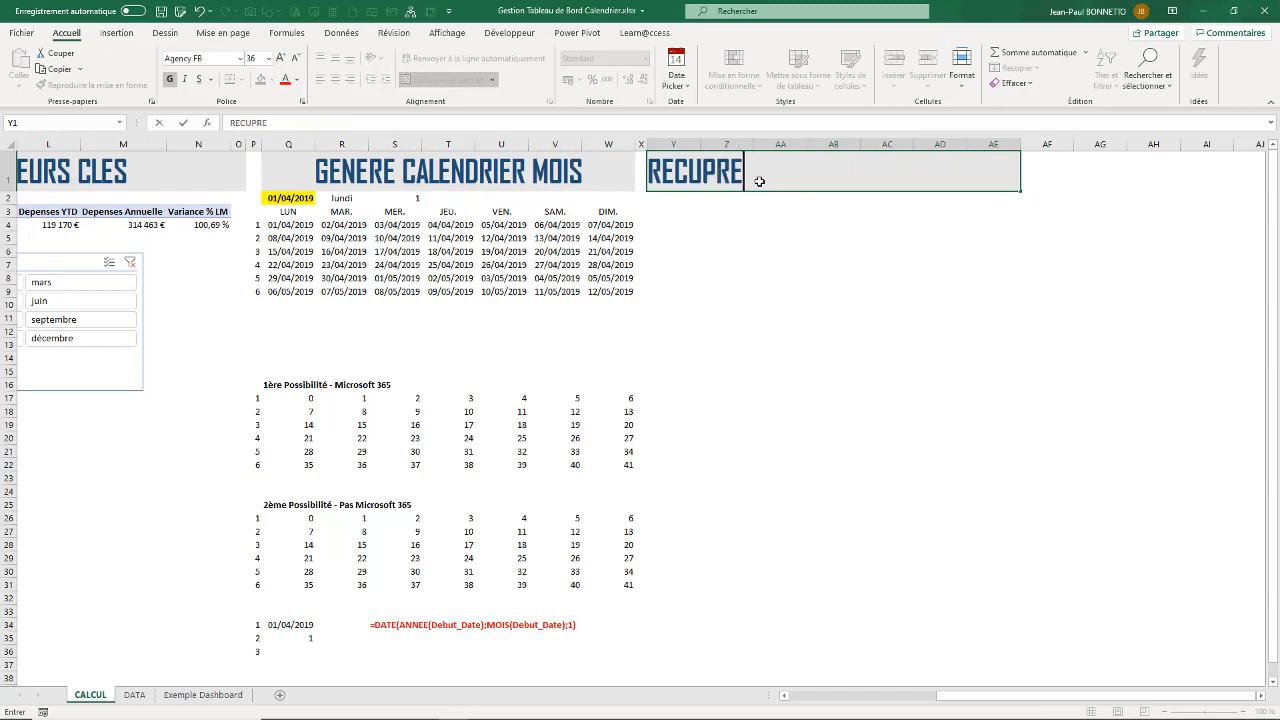
pyautogui.press('BackSpace')
pyautogui.press('BackSpace')
pyautogui.write('EREDA')
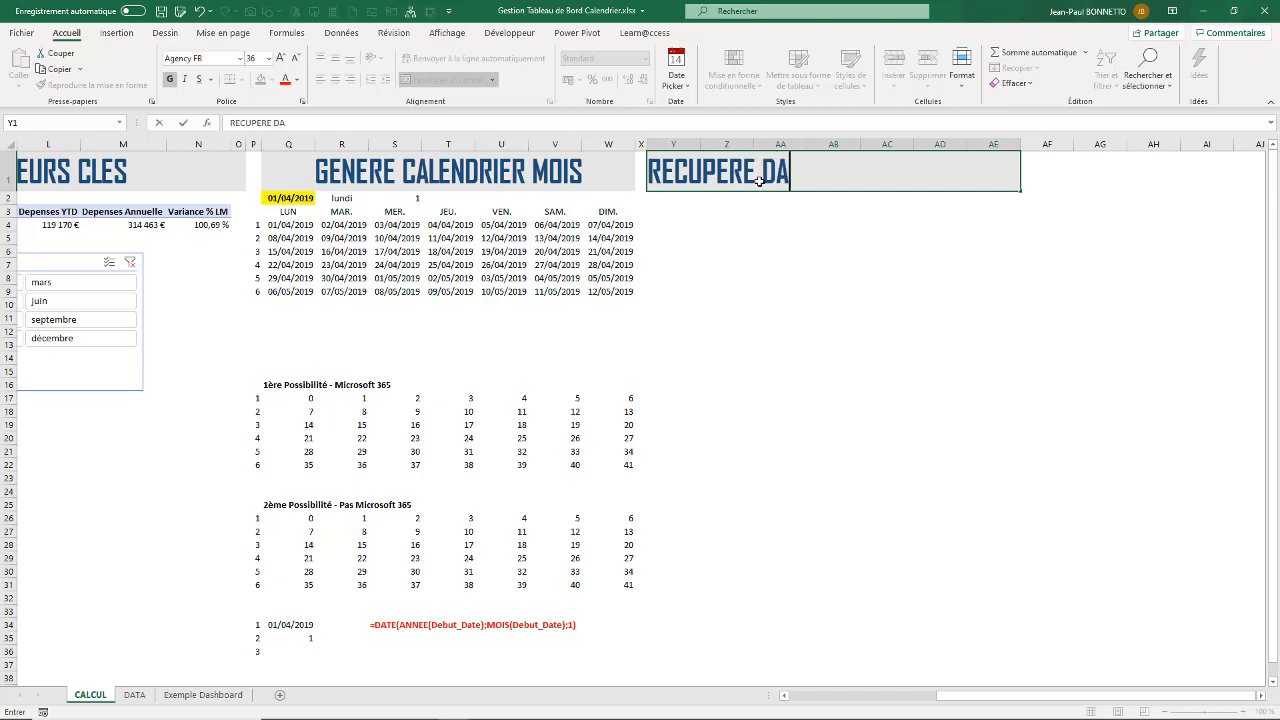
pyautogui.press('BackSpace')
pyautogui.press('BackSpace')
pyautogui.write('DONNEES')
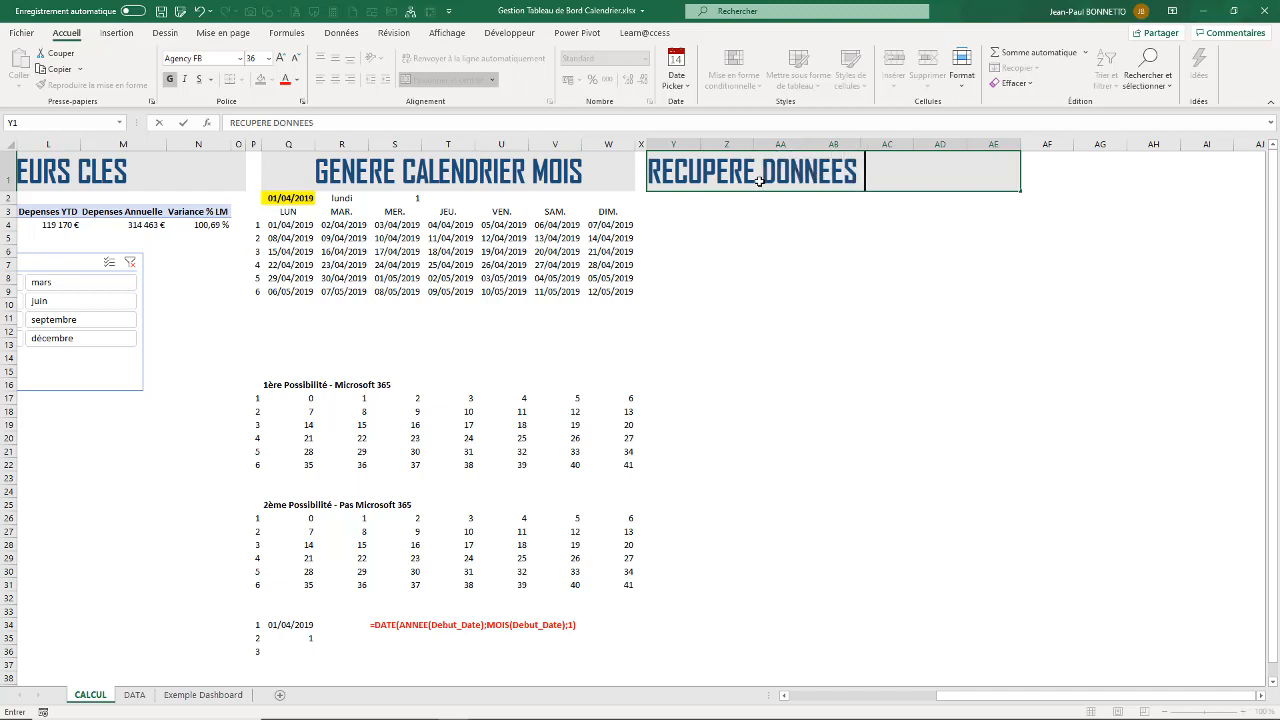
pyautogui.write(' SOURCES')
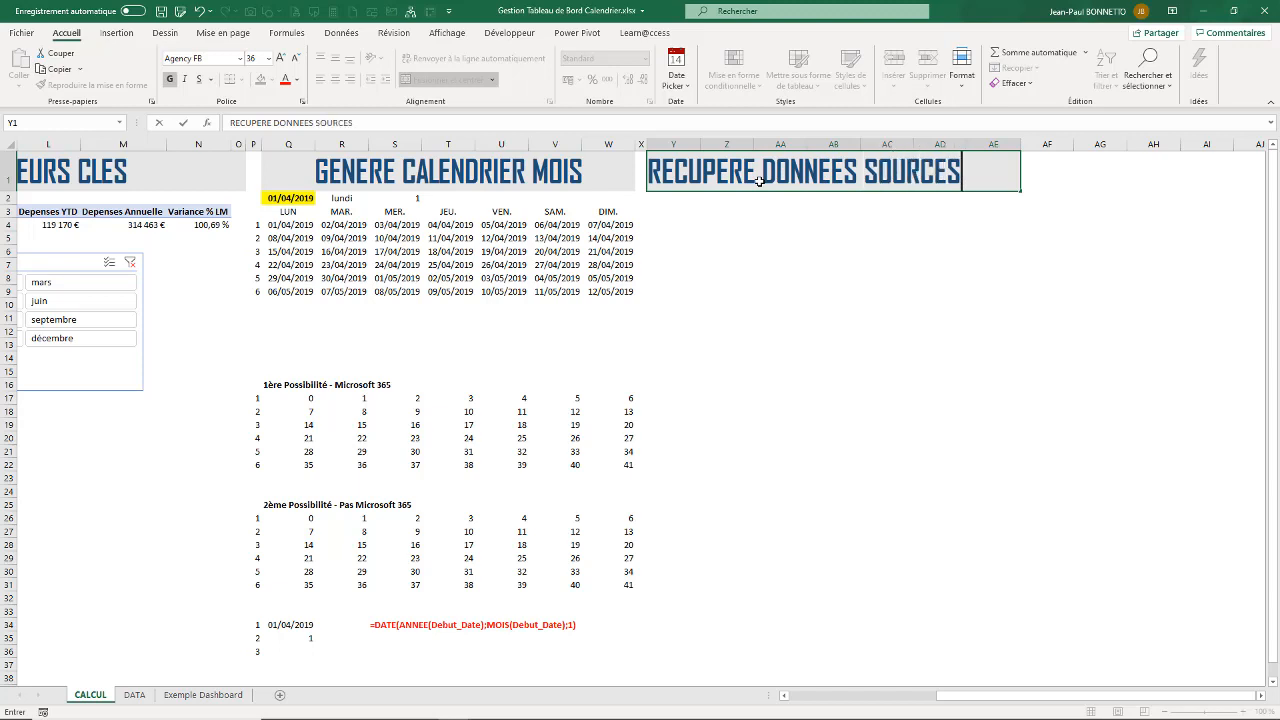
pyautogui.press('Return')
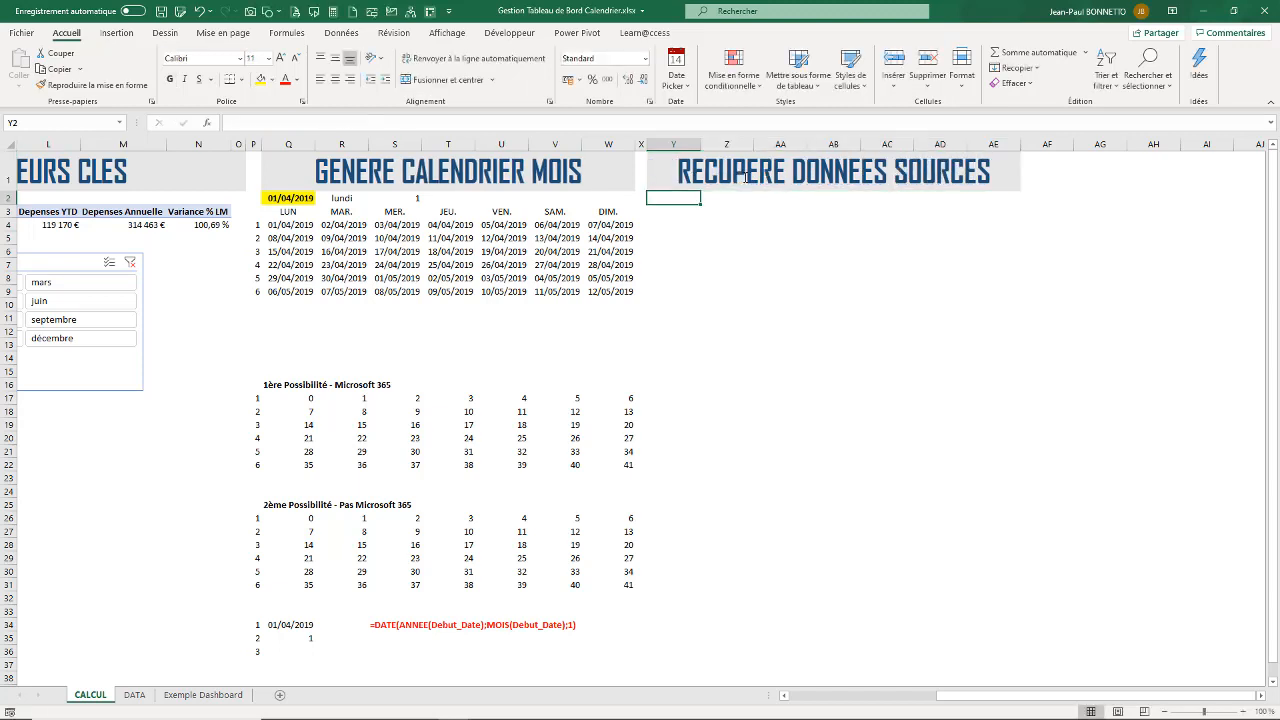
# - Copy the weekday headings LUN to DIM. from the calendar grid to row 3 of the RECUPERE DONNEES SOURCES block, starting at Y3
pyautogui.click(673, 214)
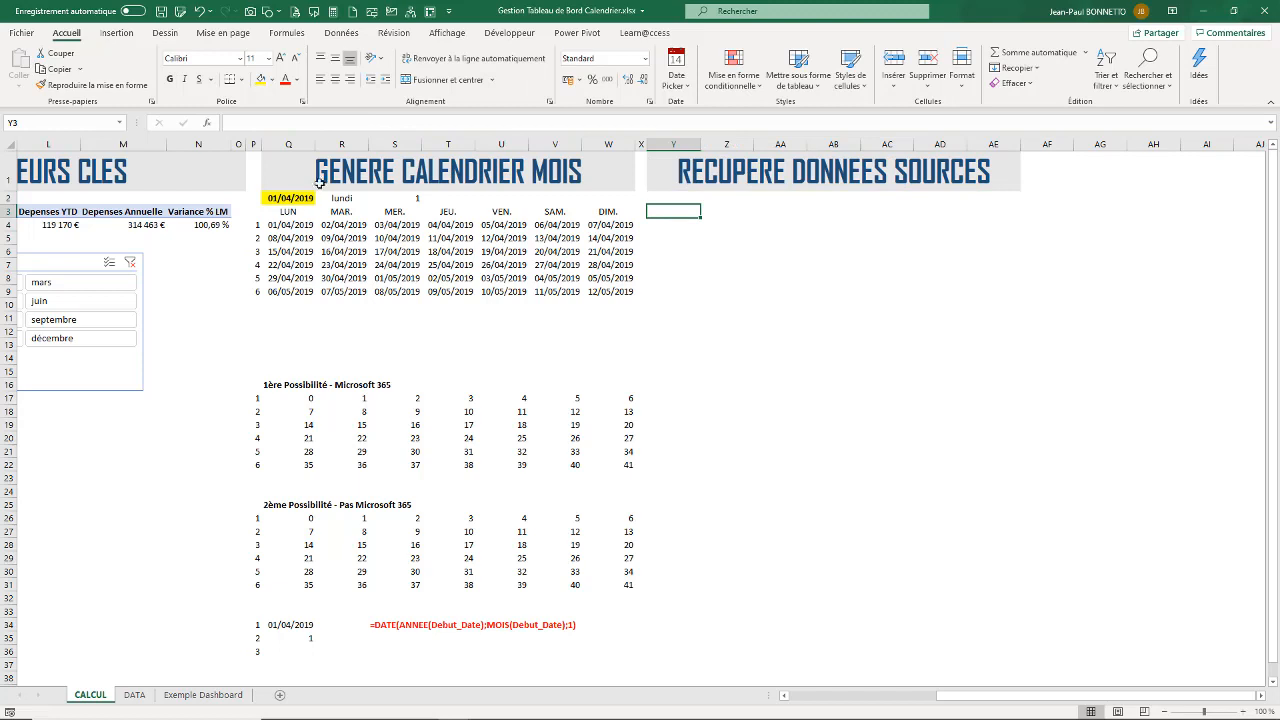
pyautogui.moveTo(288, 212); pyautogui.dragTo(598, 212)
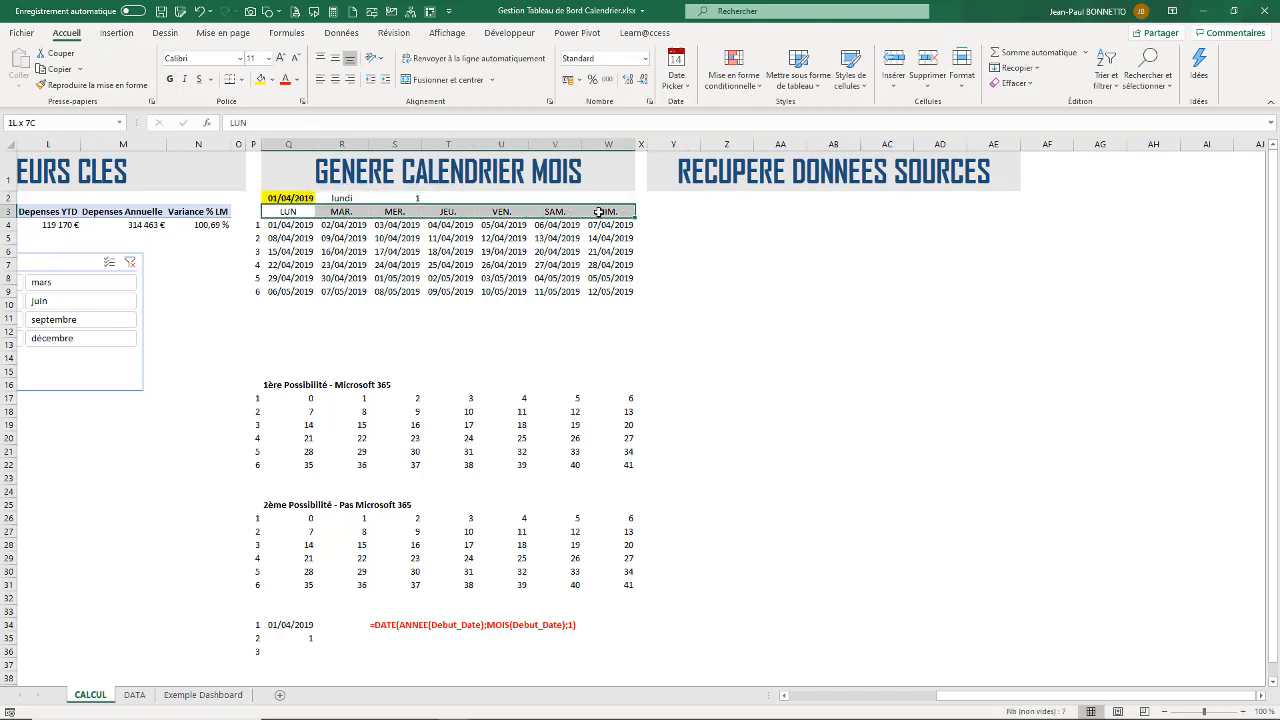
pyautogui.hotkey('ctrl', 'c')
pyautogui.click(668, 210)
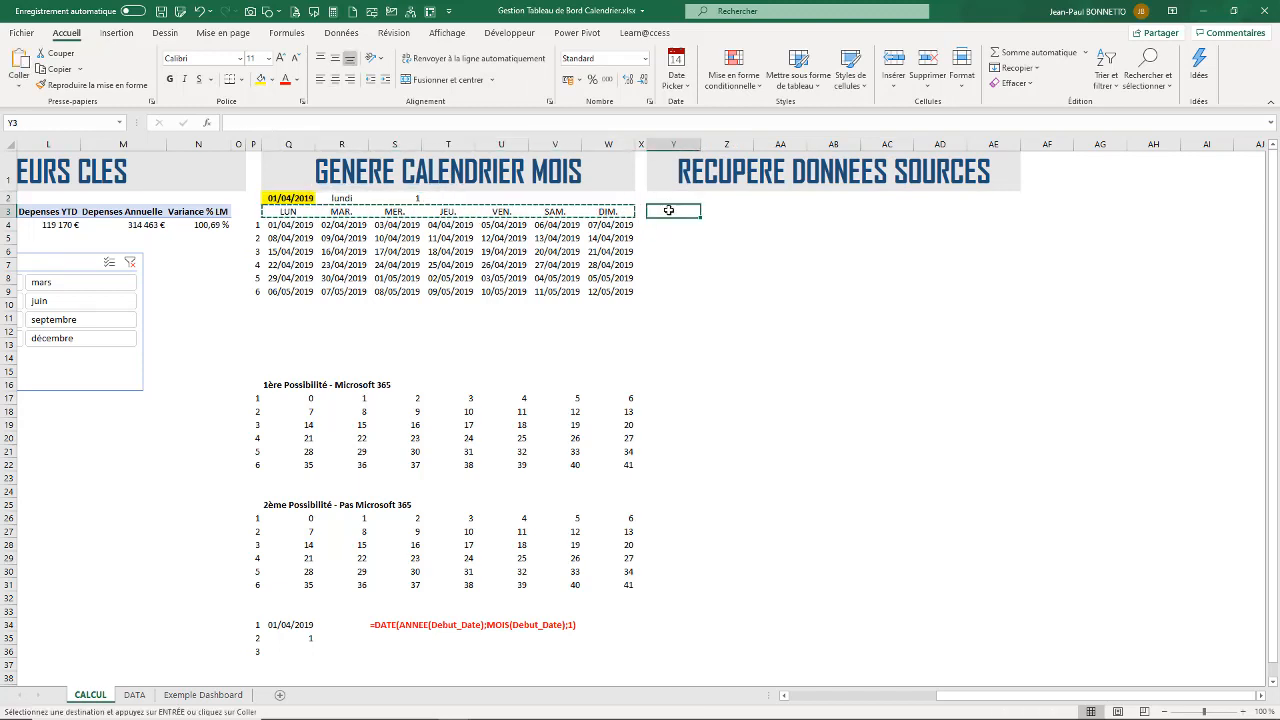
pyautogui.hotkey('ctrl', 'v')
pyautogui.click(688, 226)
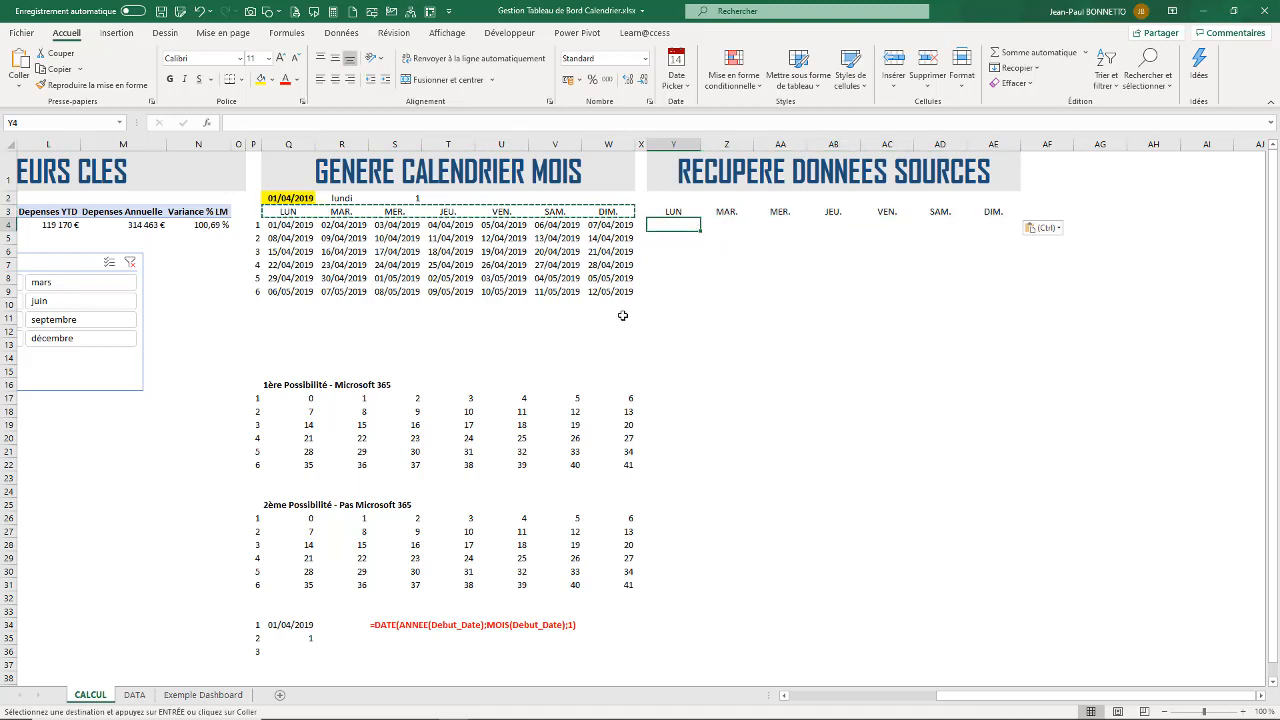
# - Copy the labels "1ère Possibilité - Microsoft 365" to Y16 and "2ème Possibilité - Pas Microsoft 365" to Y25
pyautogui.click(682, 384)
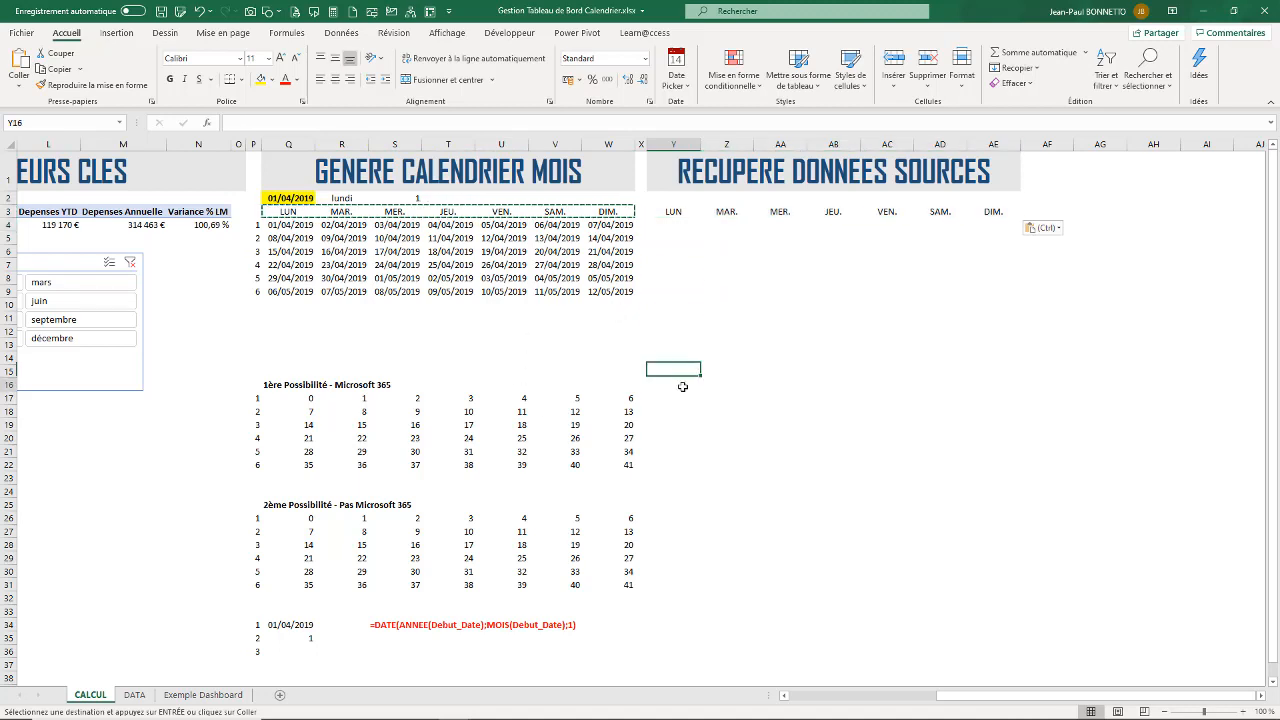
pyautogui.click(287, 386)
pyautogui.hotkey('ctrl', 'c')
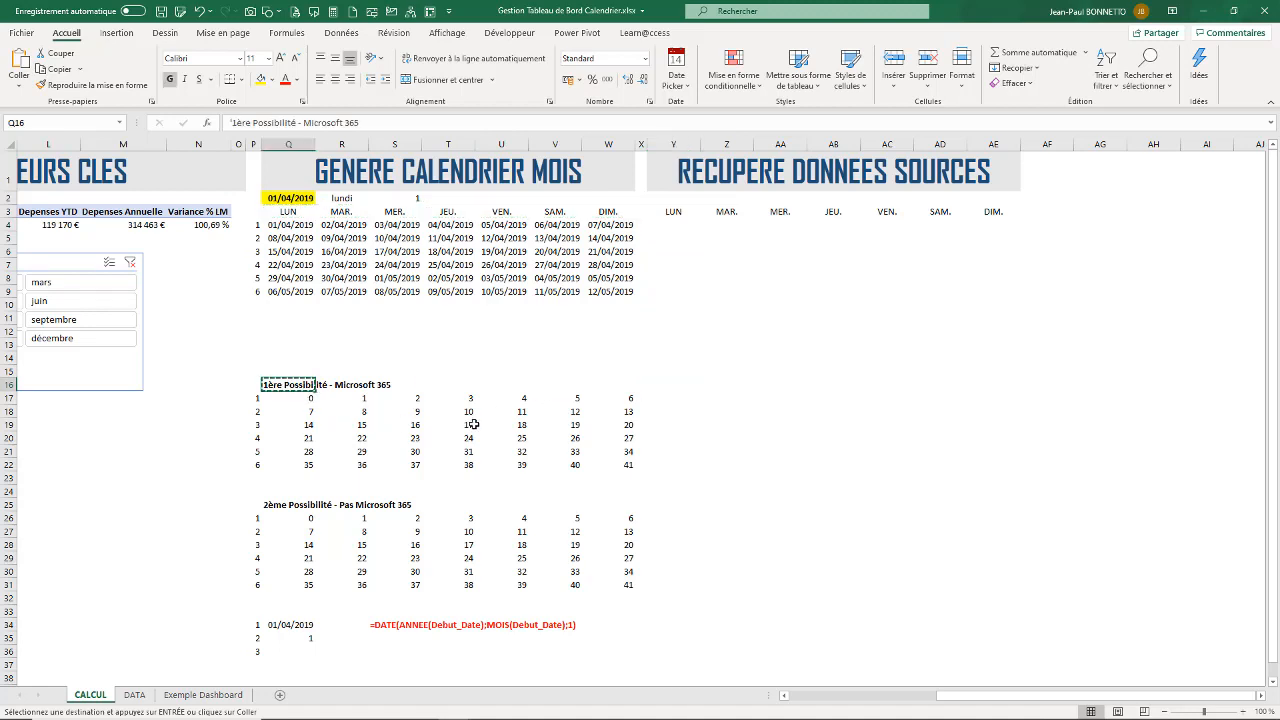
pyautogui.click(679, 384)
pyautogui.hotkey('ctrl', 'v')
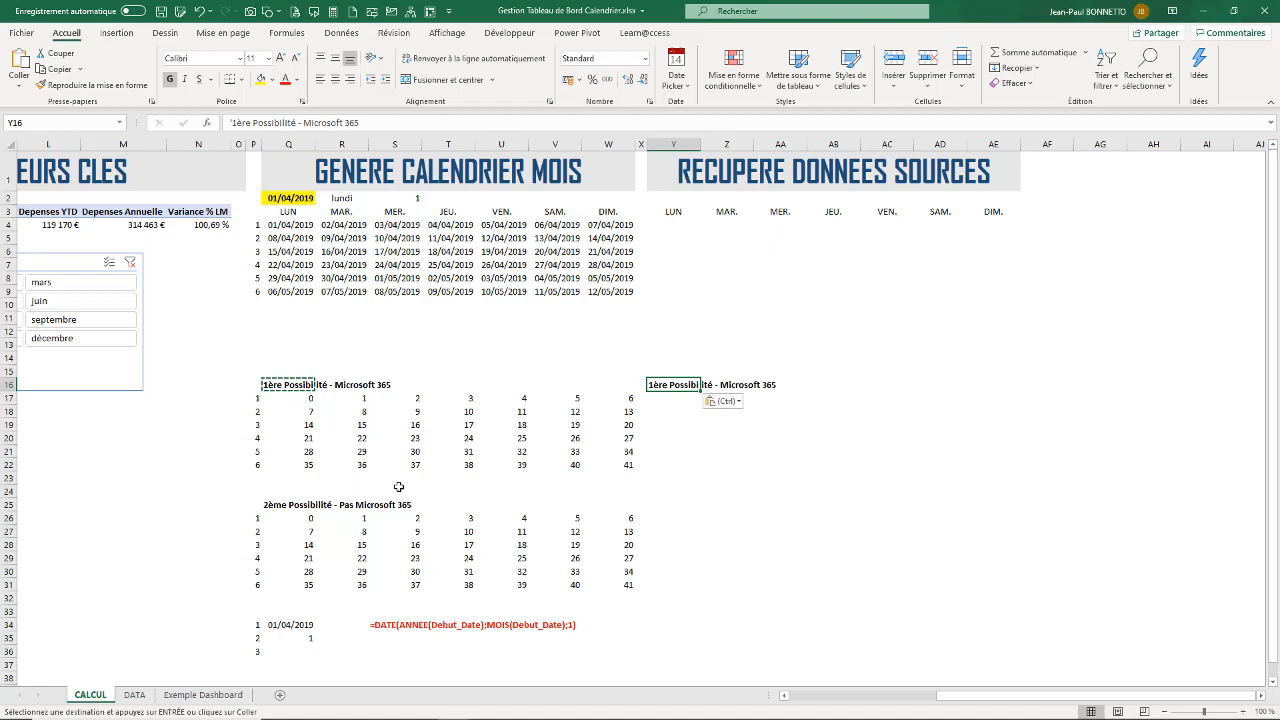
pyautogui.click(281, 508)
pyautogui.hotkey('ctrl', 'c')
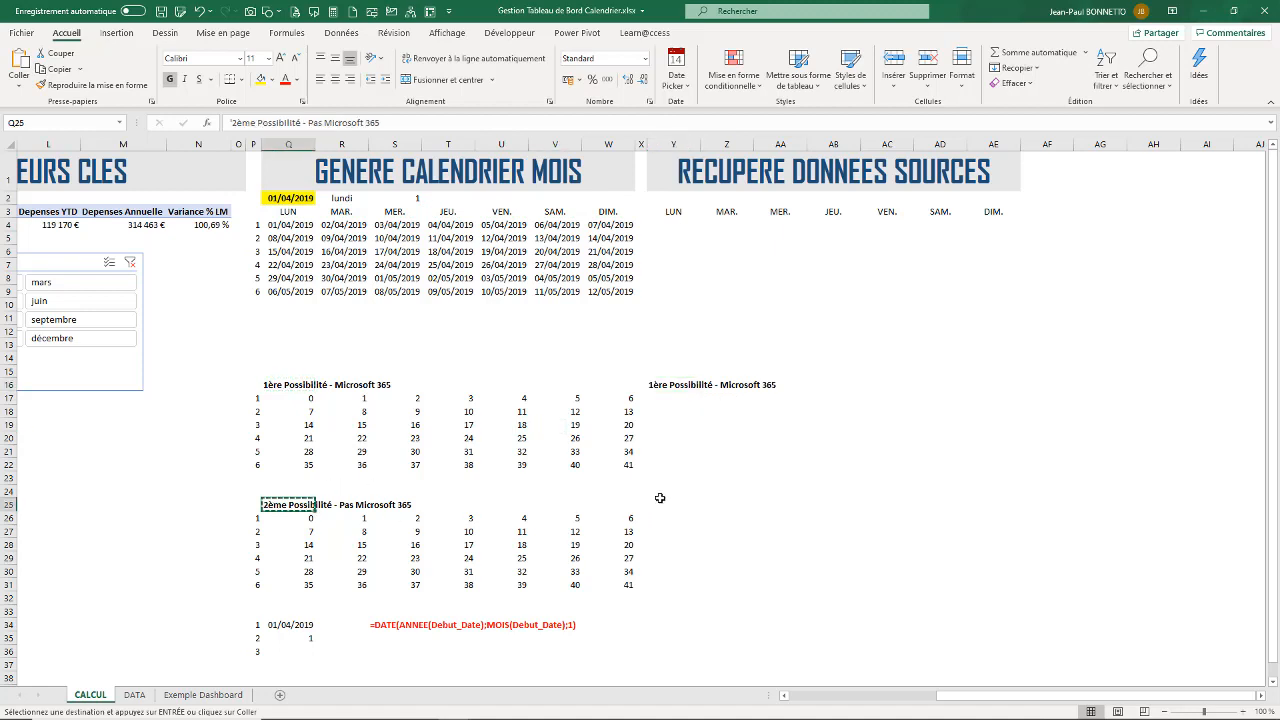
pyautogui.click(662, 504)
pyautogui.hotkey('ctrl', 'v')
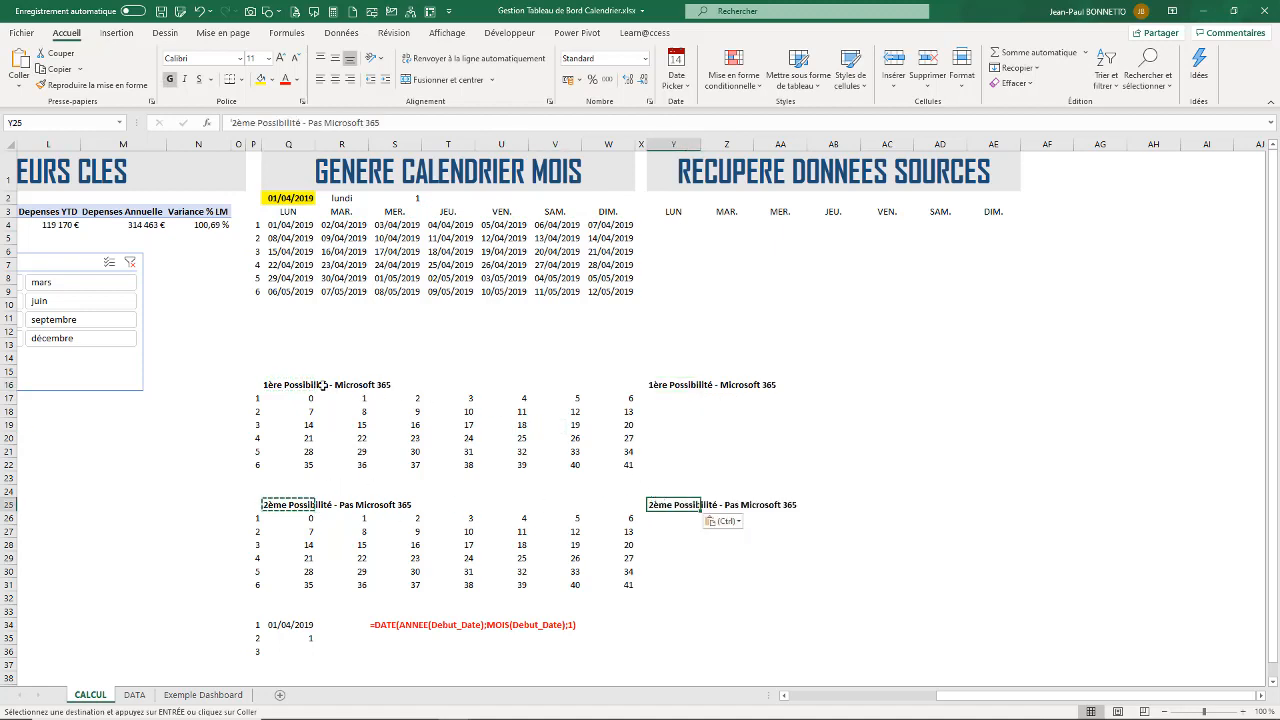
# - Enter the note "Fonction SEQUENCE()" in T16, beside the calendar block's 1ère Possibilité label
pyautogui.click(322, 384)
pyautogui.click(460, 386)
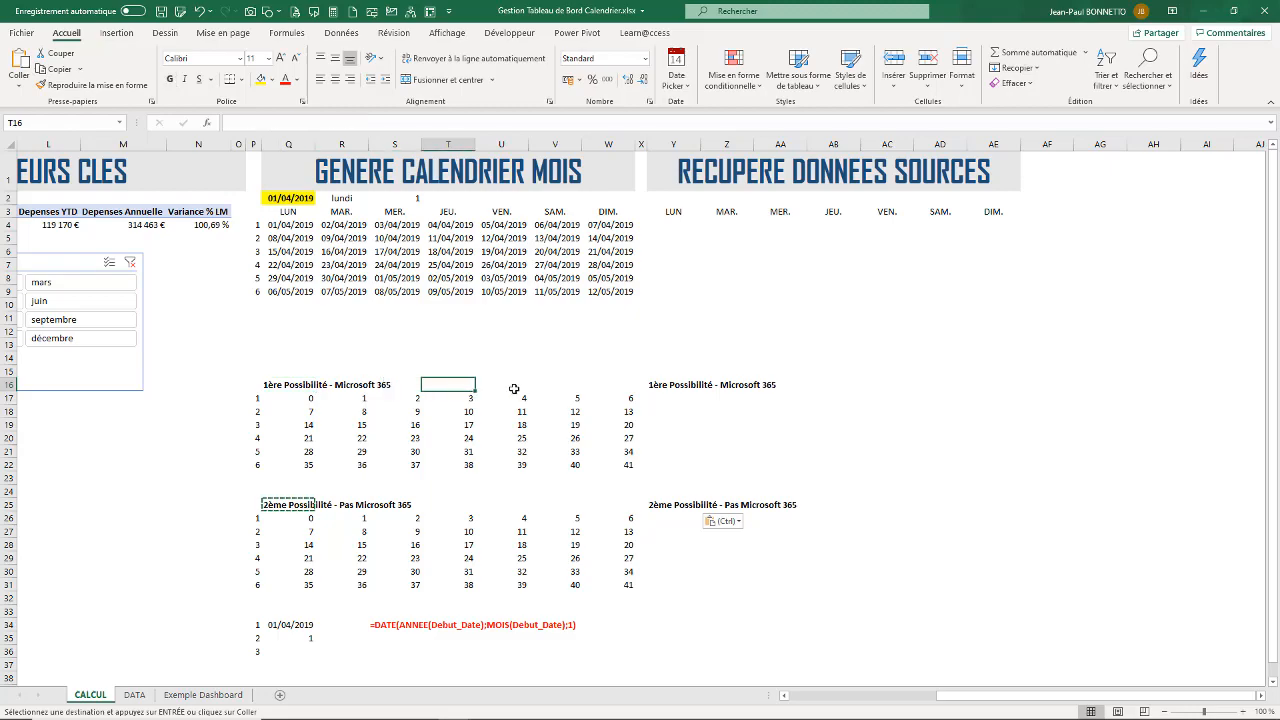
pyautogui.write('Fonc')
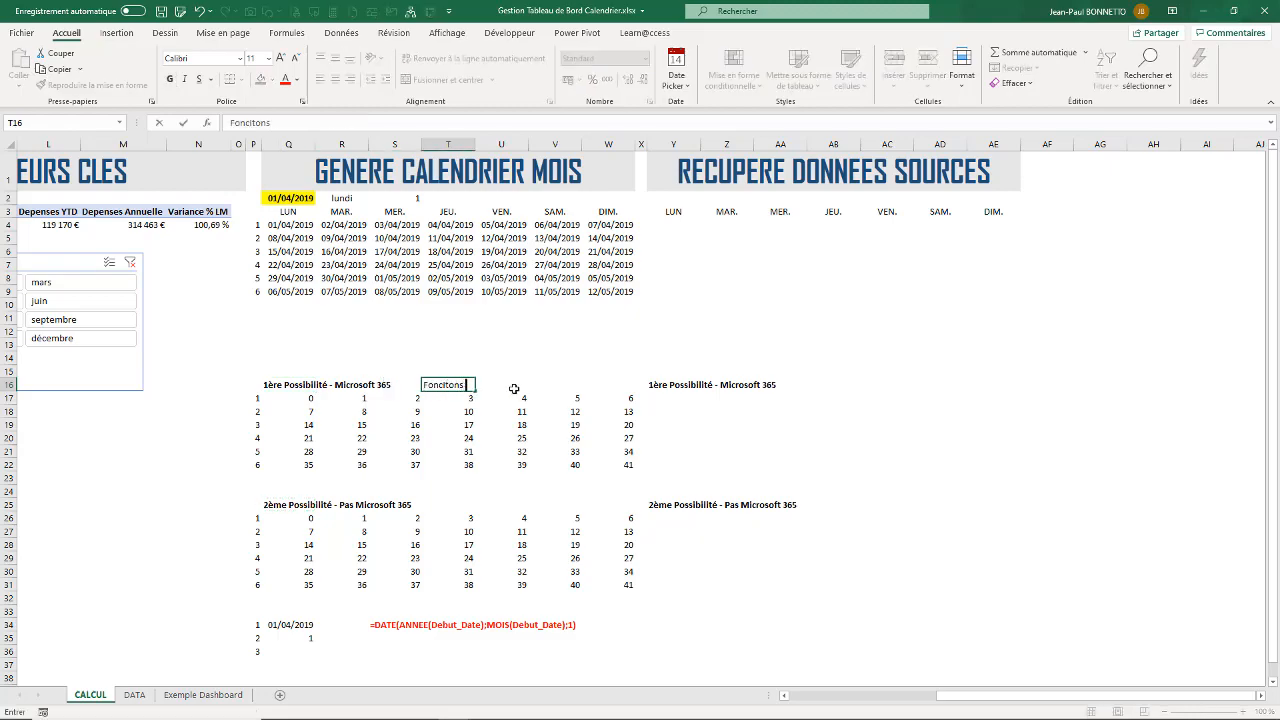
pyautogui.write('tio')
pyautogui.write('ns')
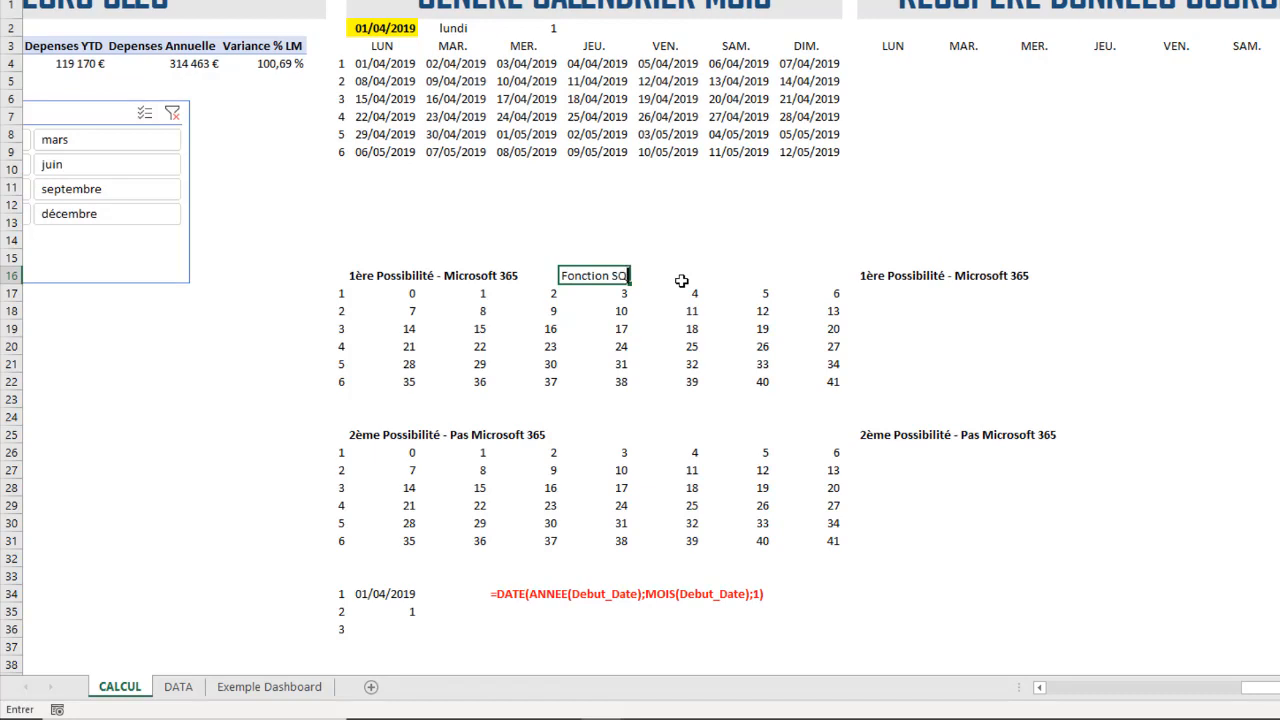
pyautogui.write('EQUENCE()')
pyautogui.press('Return')
# - Enter the note "Fonction Matricielle {}" in T25, beside the calendar block's 2ème Possibilité label
pyautogui.click(600, 434)
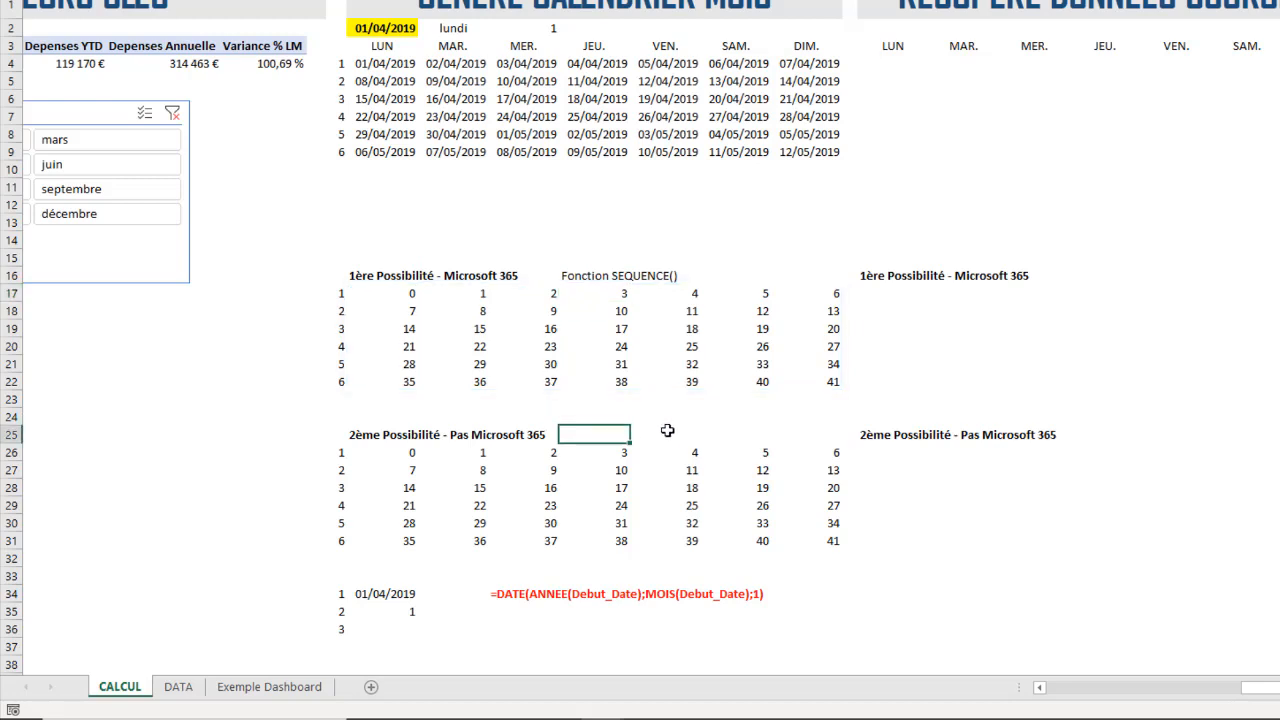
pyautogui.write('Fonction')
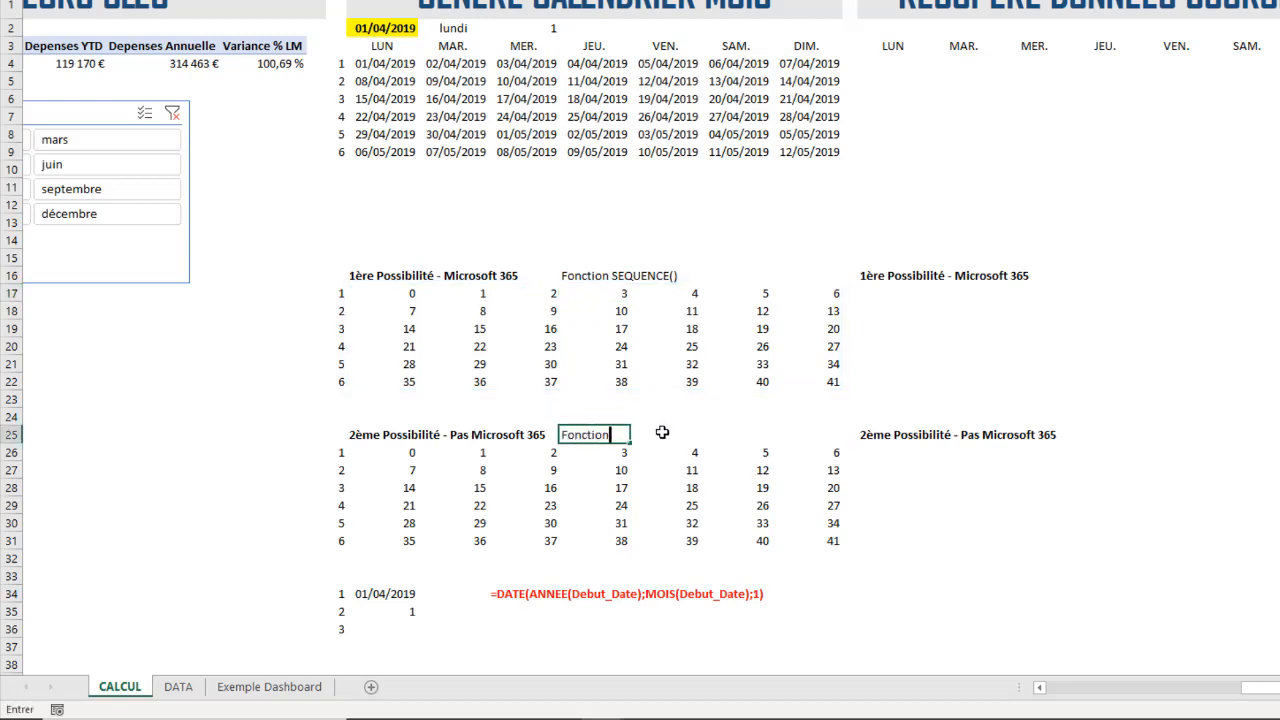
pyautogui.write(' Ma')
pyautogui.write('tricielle {}')
# - Add the note "Ctrl + Maj + Entrée" in V25, following the Fonction Matricielle note
pyautogui.click(745, 433)
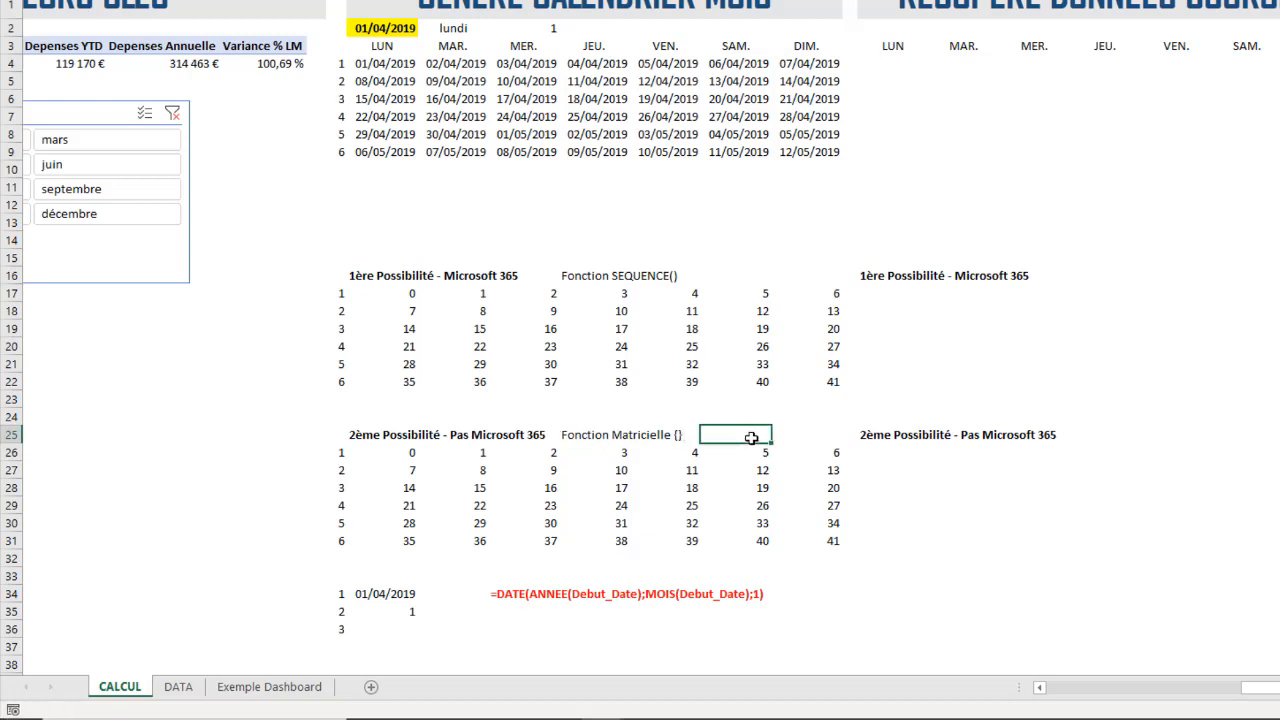
pyautogui.write('=')
pyautogui.write('ma')
pyautogui.write('j + Entrée')
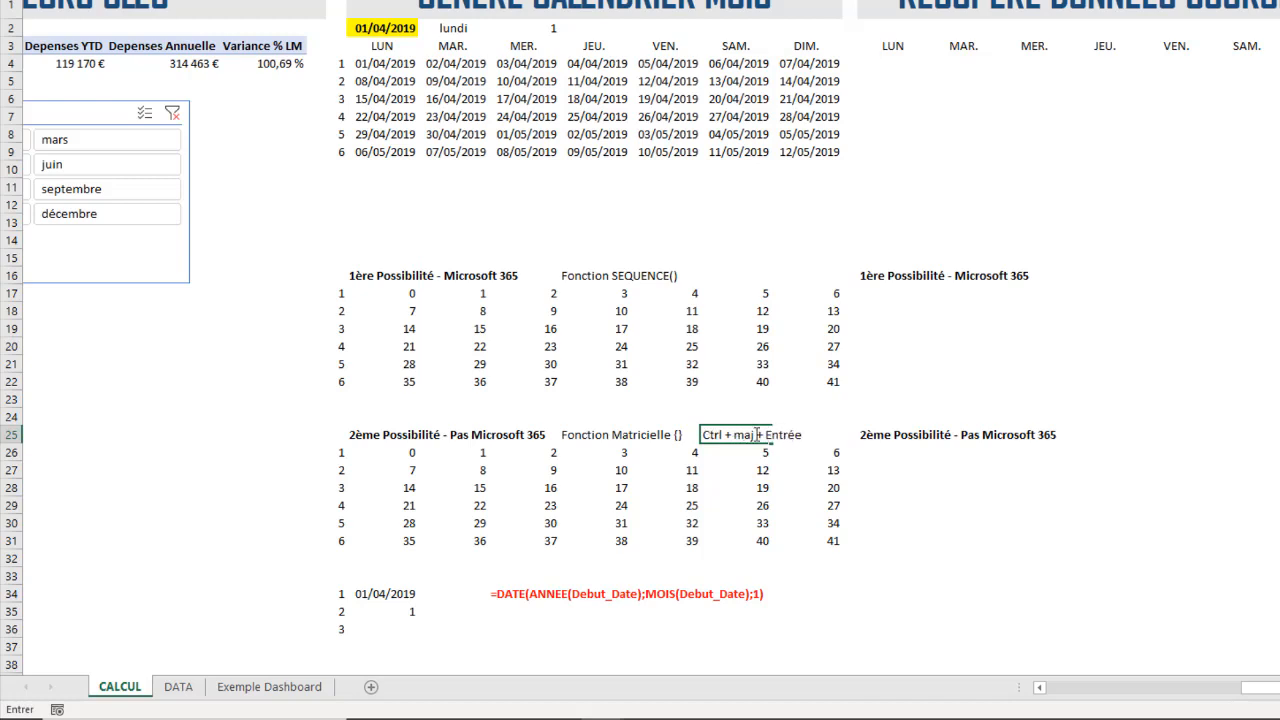
pyautogui.click(740, 434)
pyautogui.press('Delete')
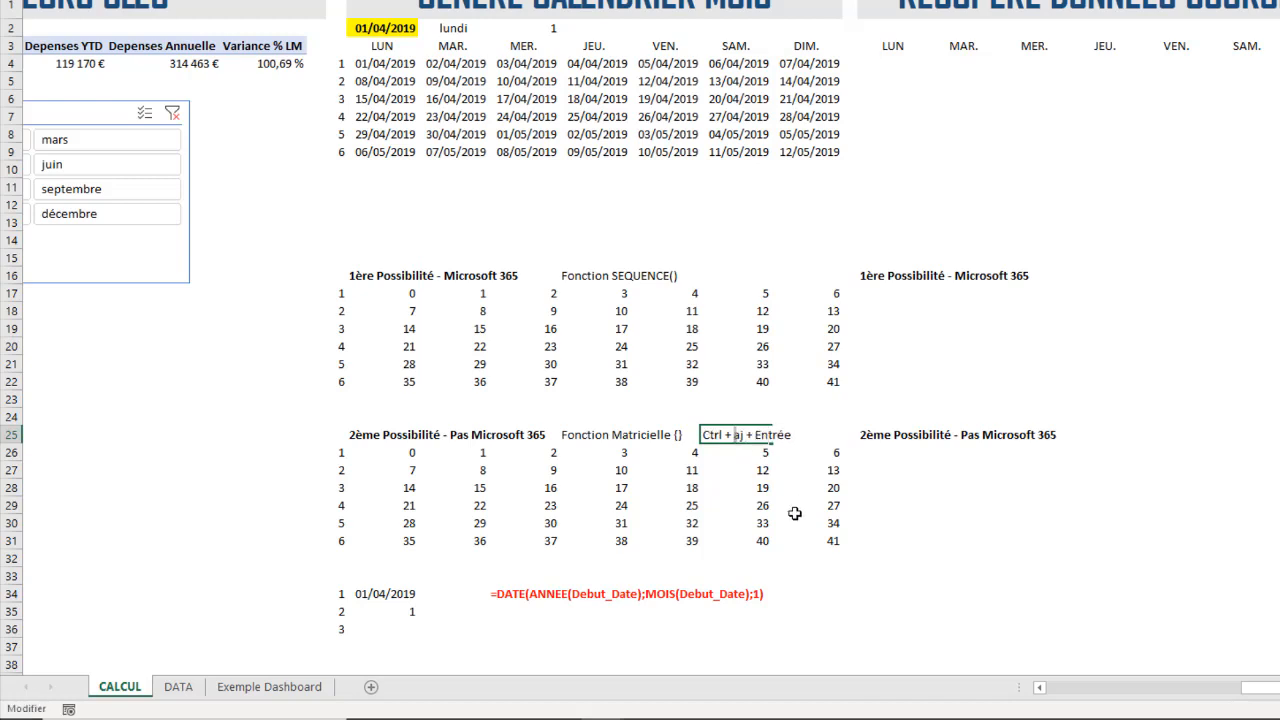
pyautogui.write('M')
pyautogui.click(803, 426)
pyautogui.click(395, 452)
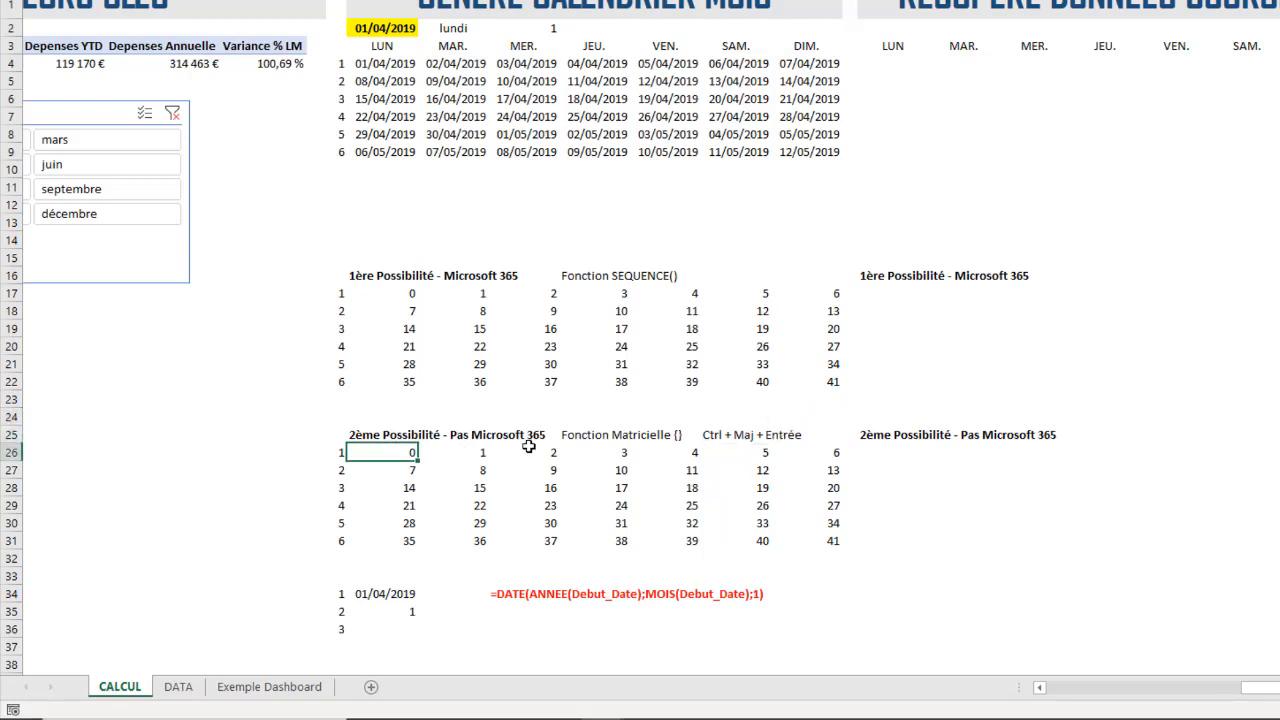
pyautogui.moveTo(528, 447); pyautogui.dragTo(834, 540)
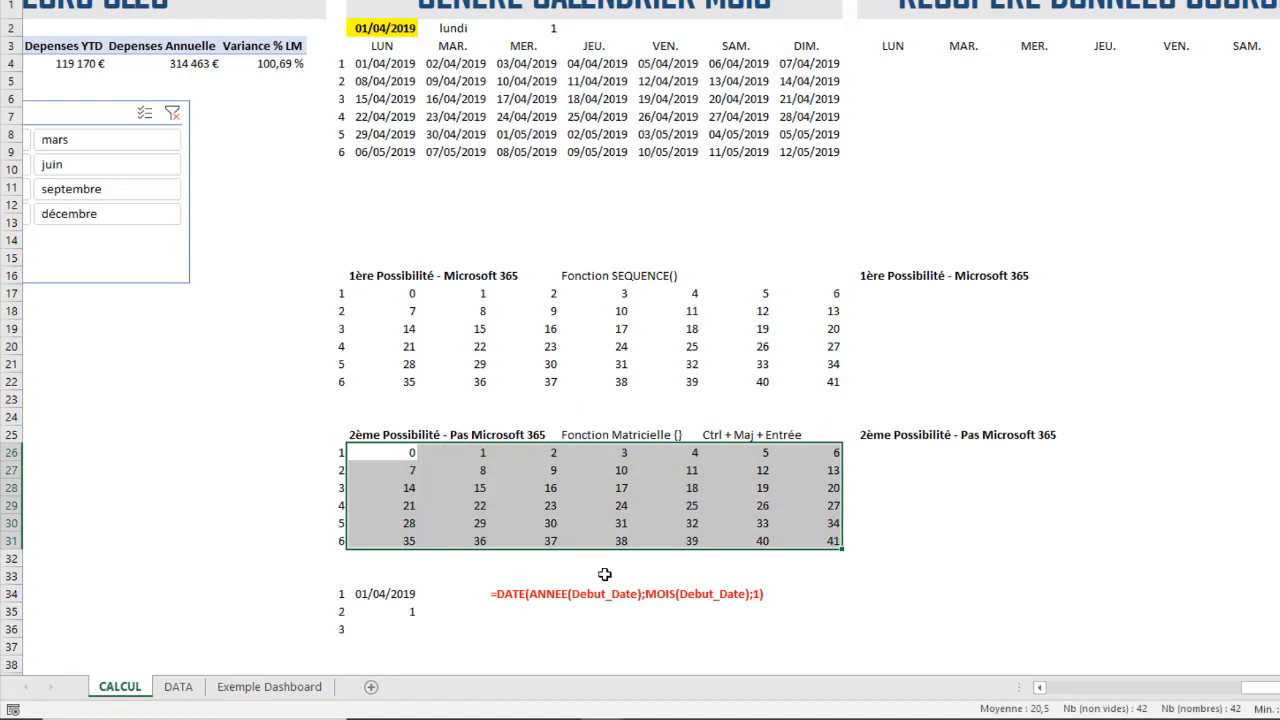
pyautogui.click(392, 460)
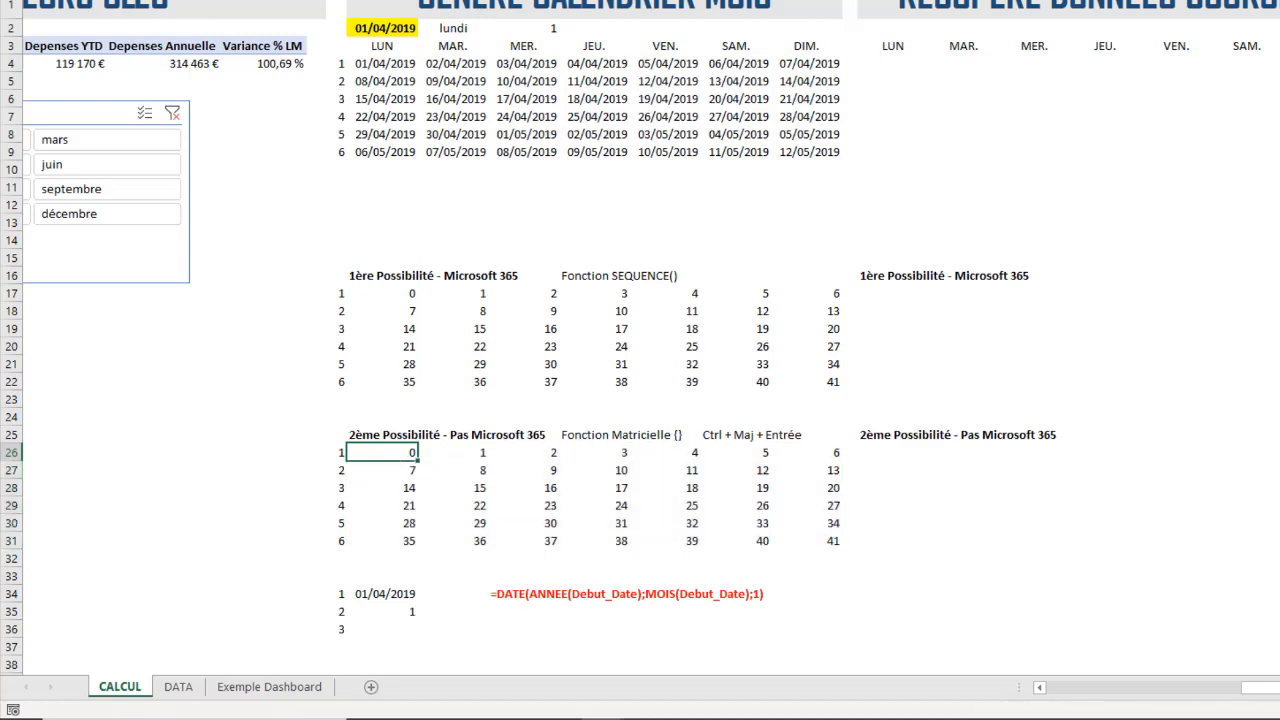
# - Enter the note "Fonction RecherheX()" in AB16, beside the source-data block's 1ère Possibilité label
pyautogui.click(898, 307)
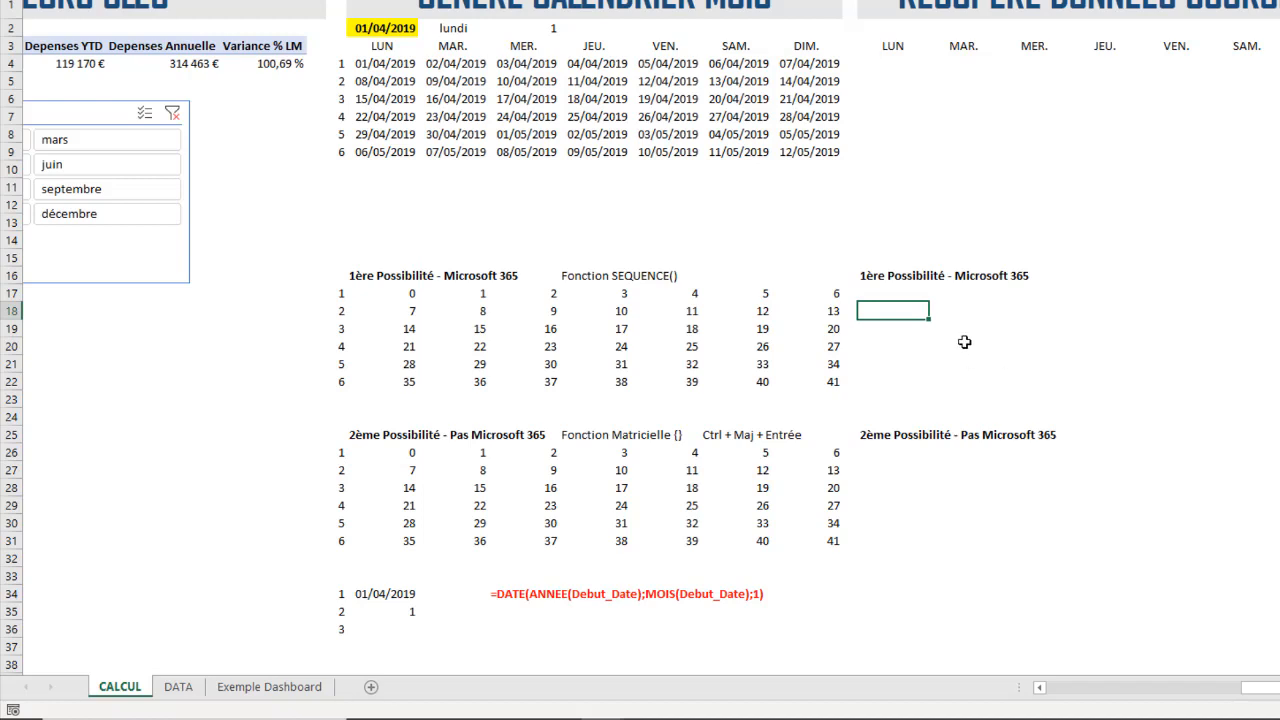
pyautogui.click(935, 293)
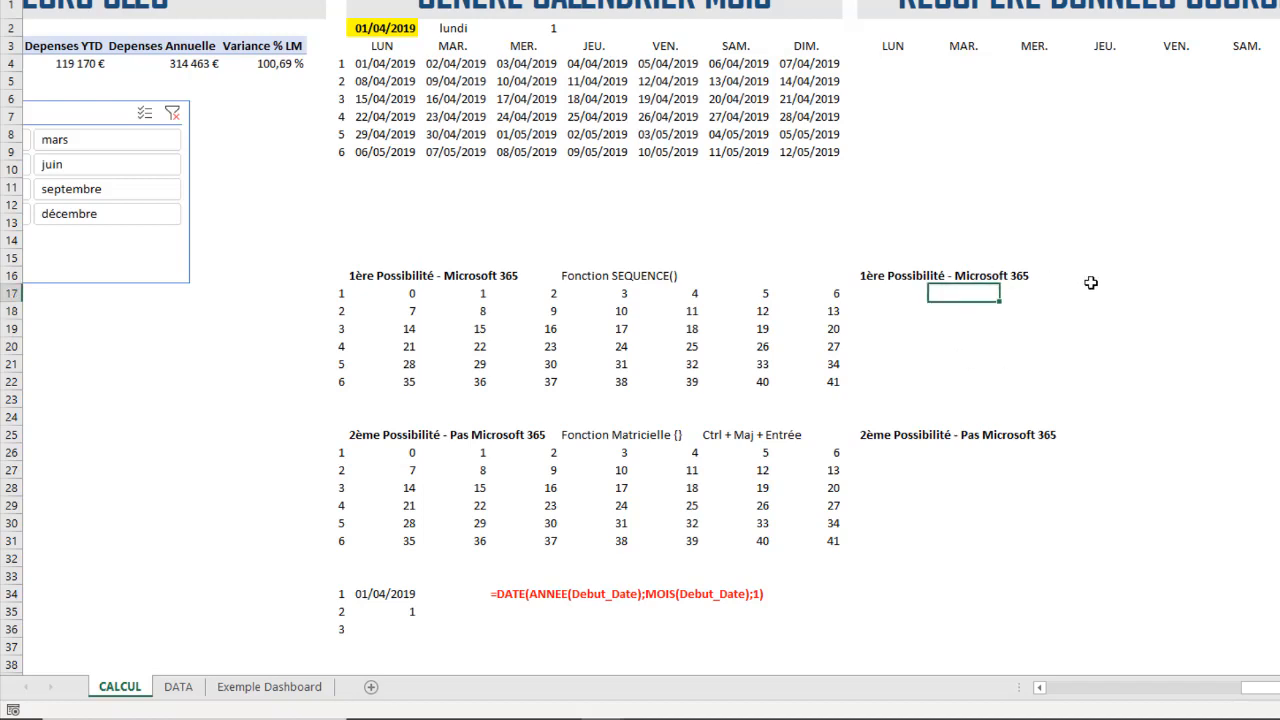
pyautogui.click(1148, 276)
pyautogui.click(1097, 272)
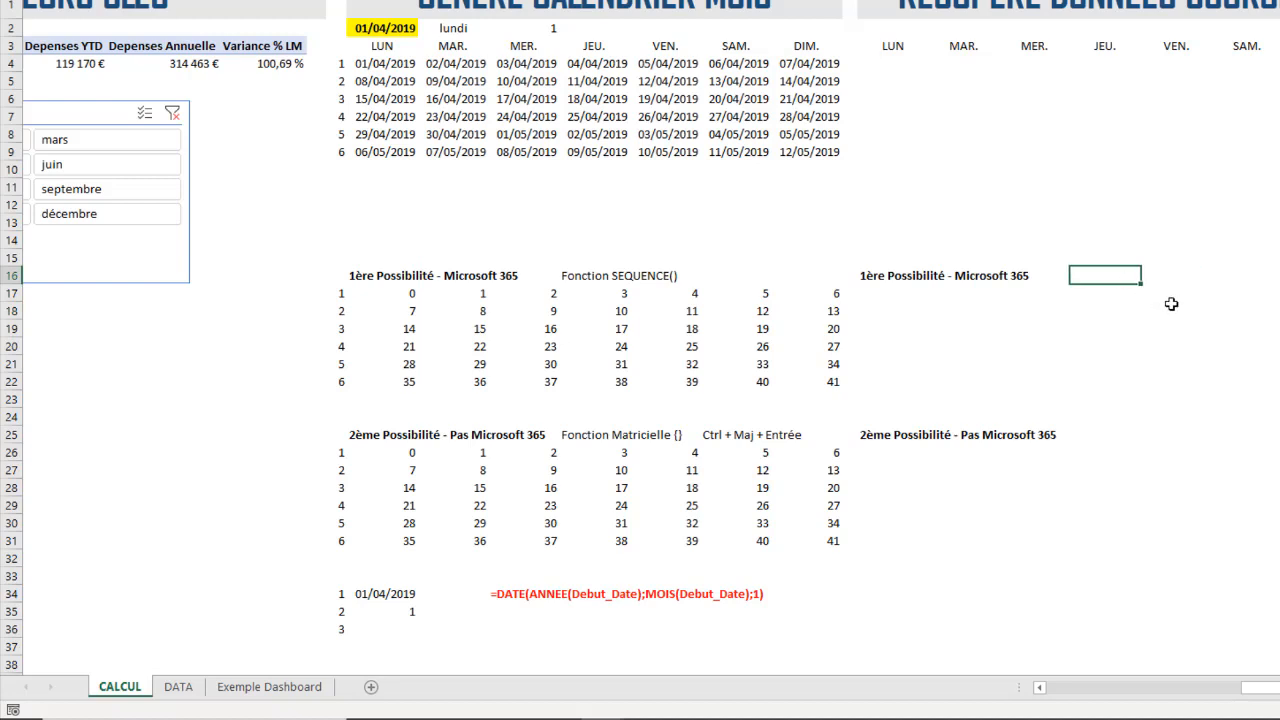
pyautogui.write('Recherche')
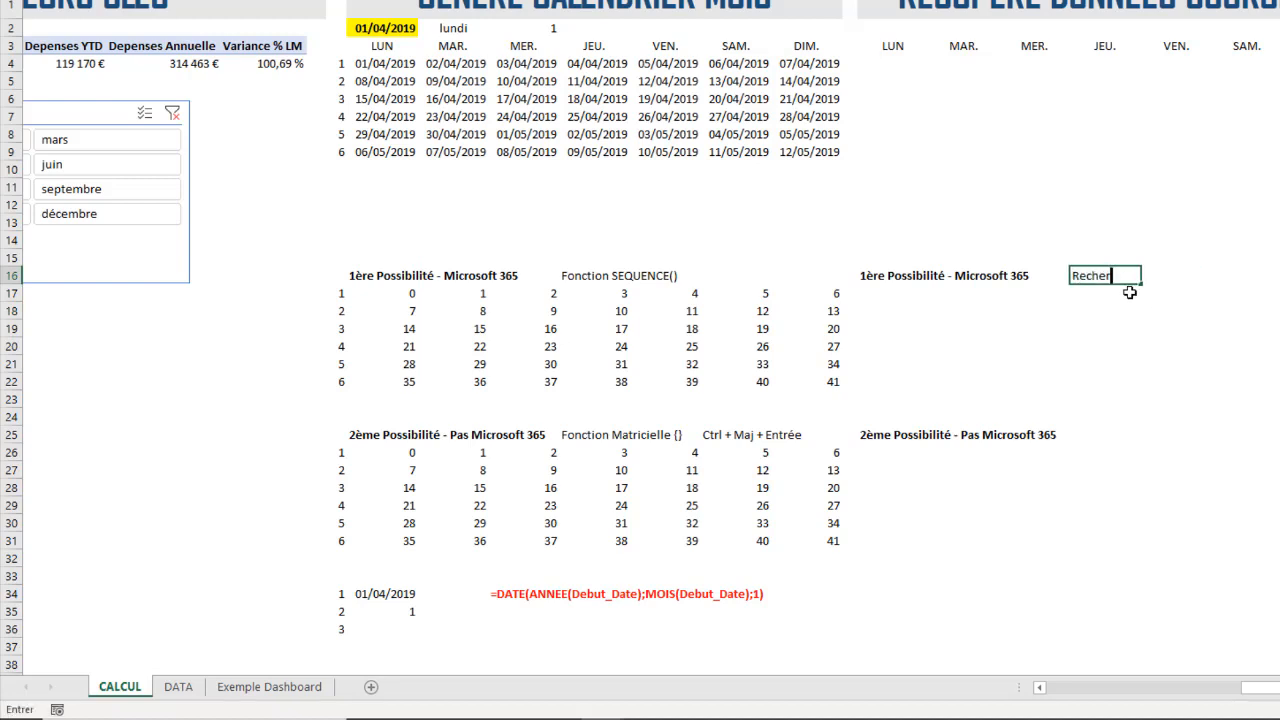
pyautogui.press('BackSpace')
pyautogui.press('BackSpace')
pyautogui.press('BackSpace')
pyautogui.press('BackSpace')
pyautogui.press('BackSpace')
pyautogui.press('BackSpace')
pyautogui.press('BackSpace')
pyautogui.write('Fonctions')
pyautogui.write('Recher')
pyautogui.write('che')
pyautogui.write('heX(')
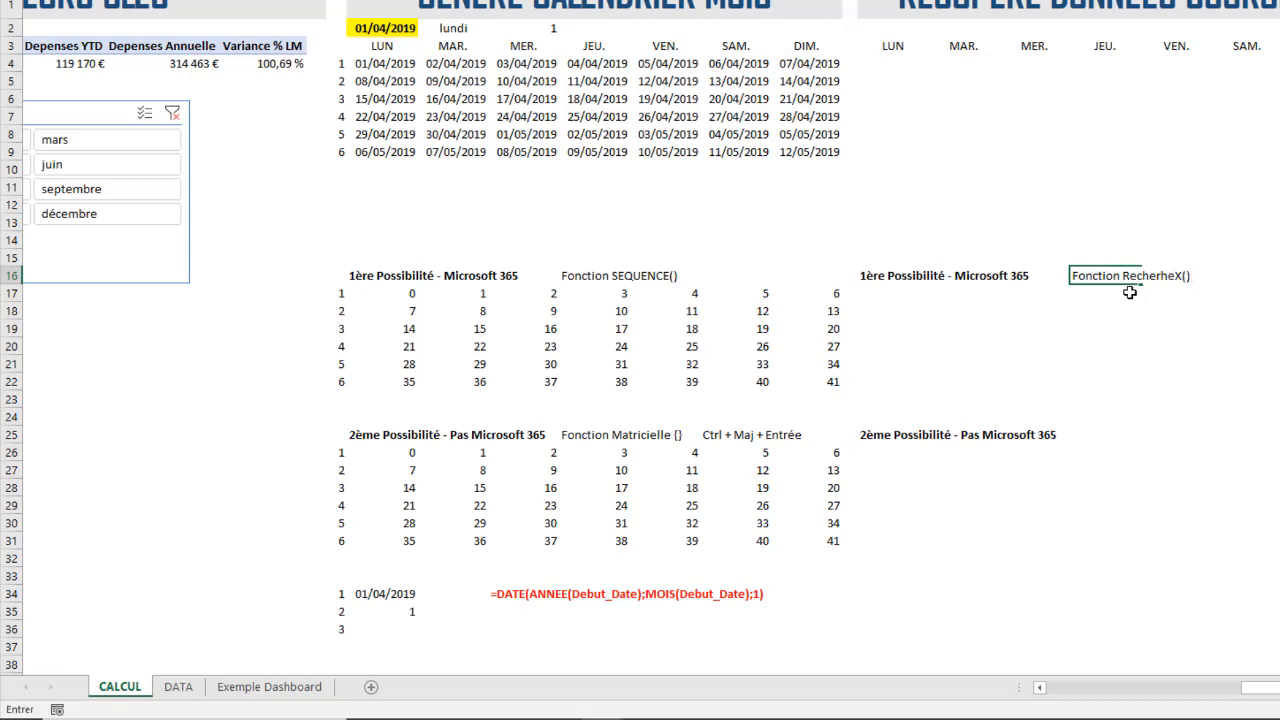
pyautogui.press('Return')
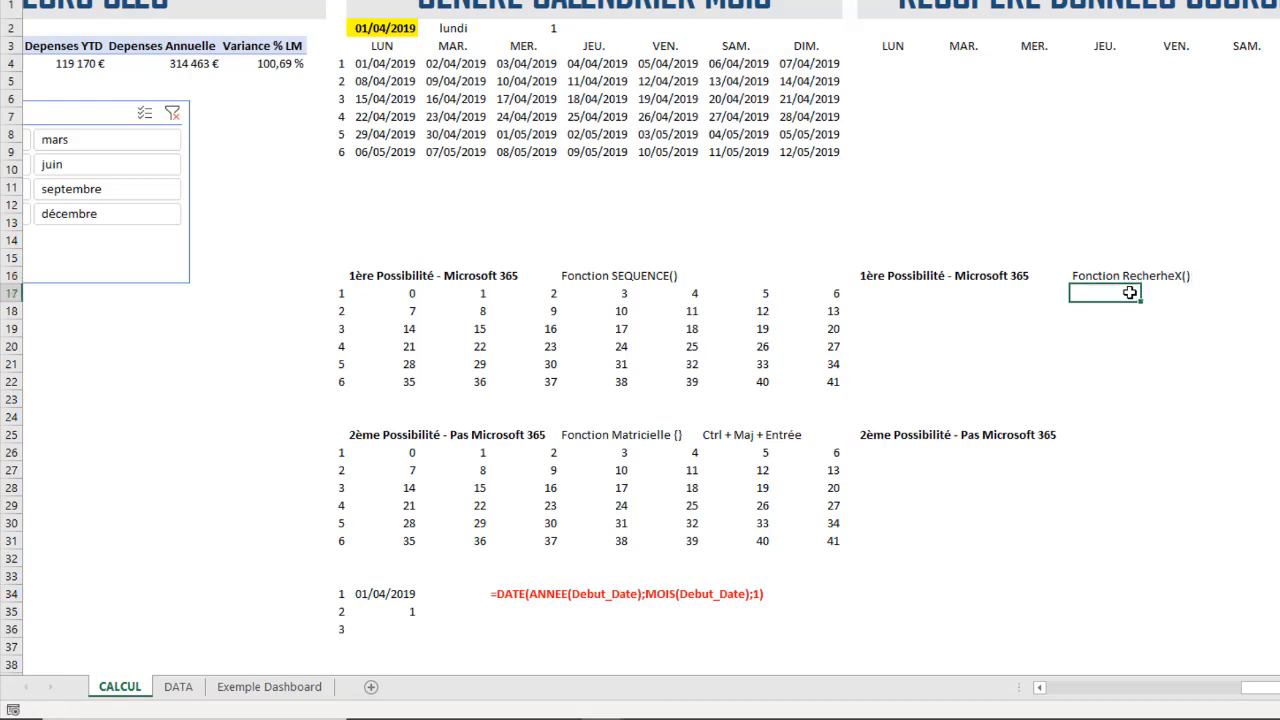
# - Enter the note "Fonction RechercheV()" in AB25, beside the source-data block's 2ème Possibilité label
pyautogui.click(1072, 436)
pyautogui.write('Fonc')
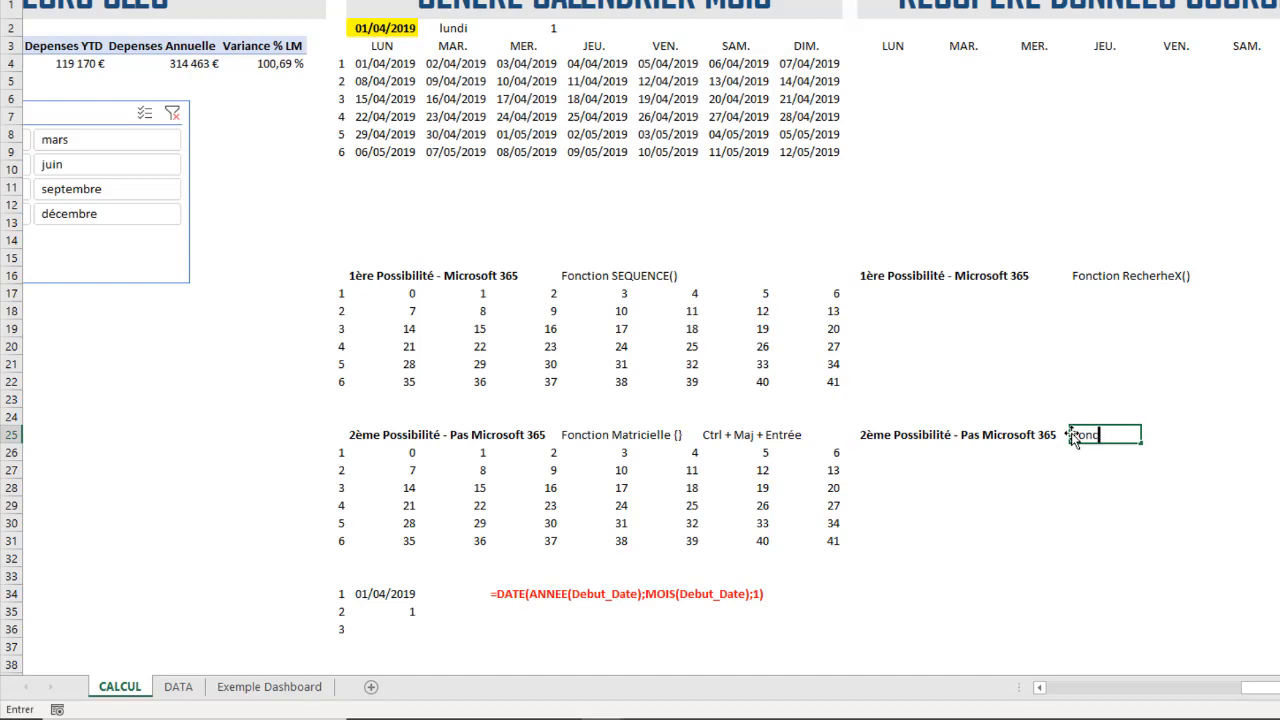
pyautogui.write('tion Recherche')
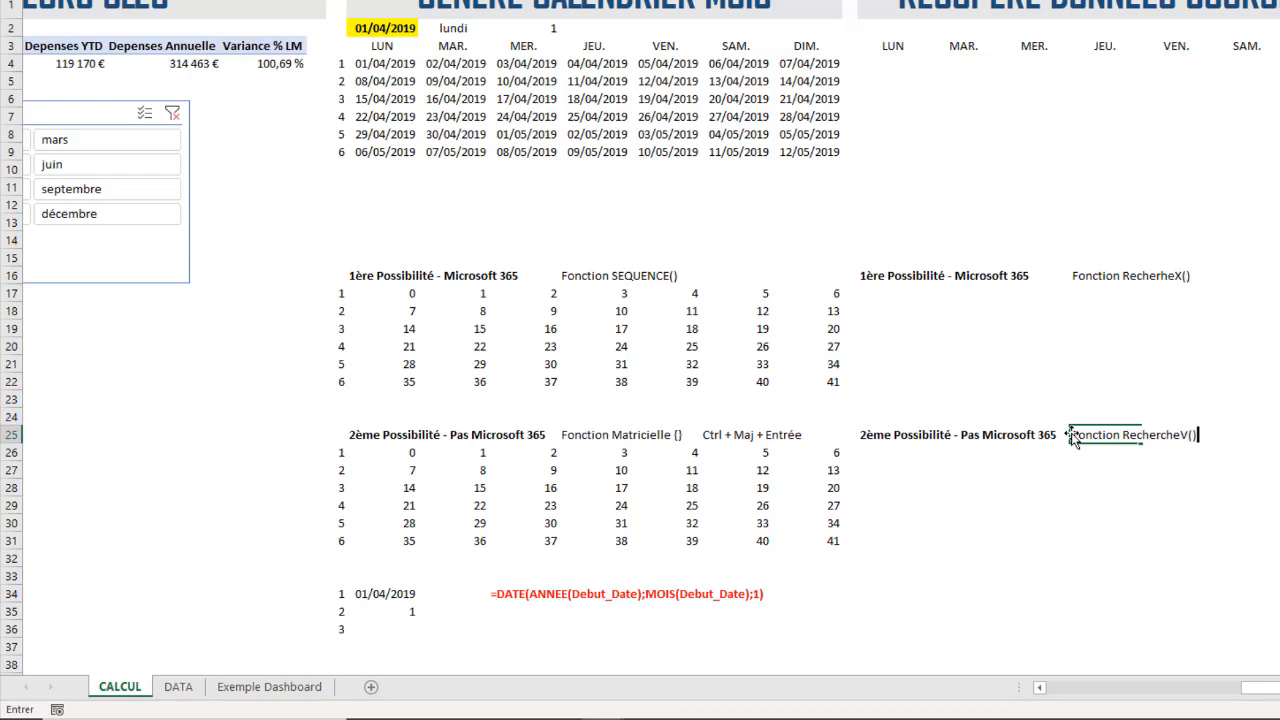
pyautogui.write('V()')
pyautogui.click(1085, 506)
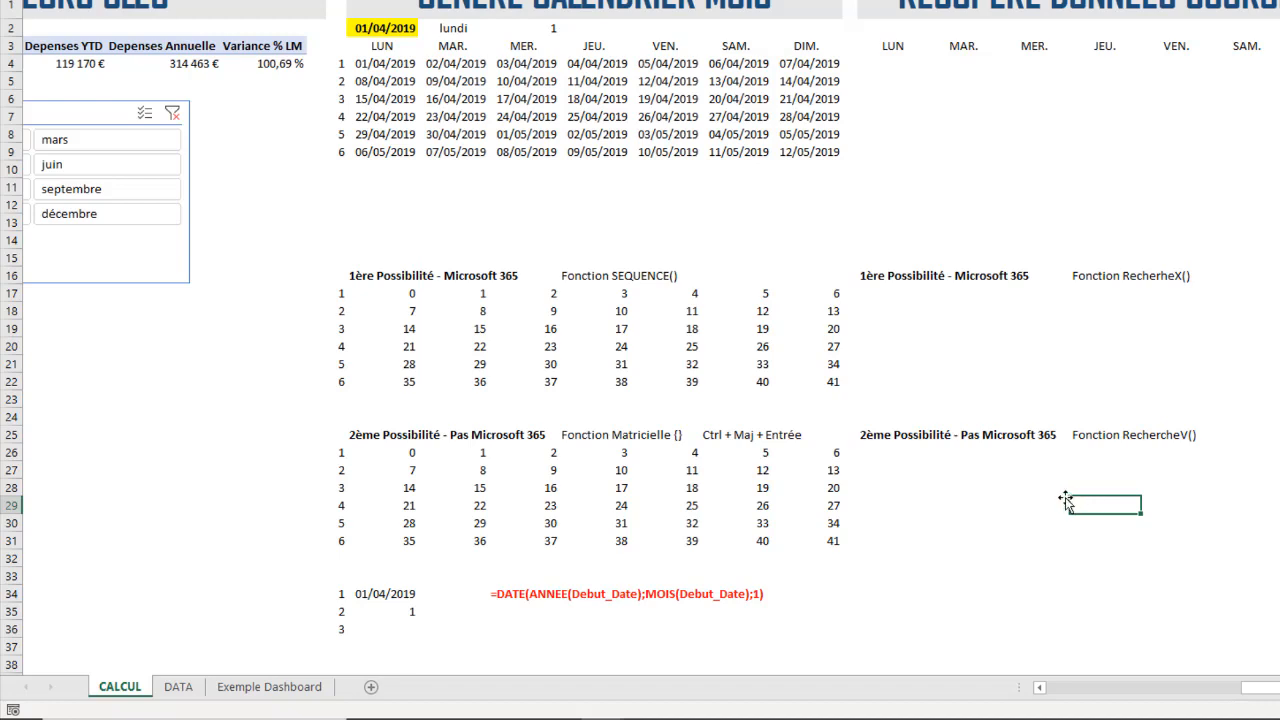
# - Number the monthly event report rows from 1 to 31 in A4:A34 and centre the numbers
pyautogui.click(176, 332)
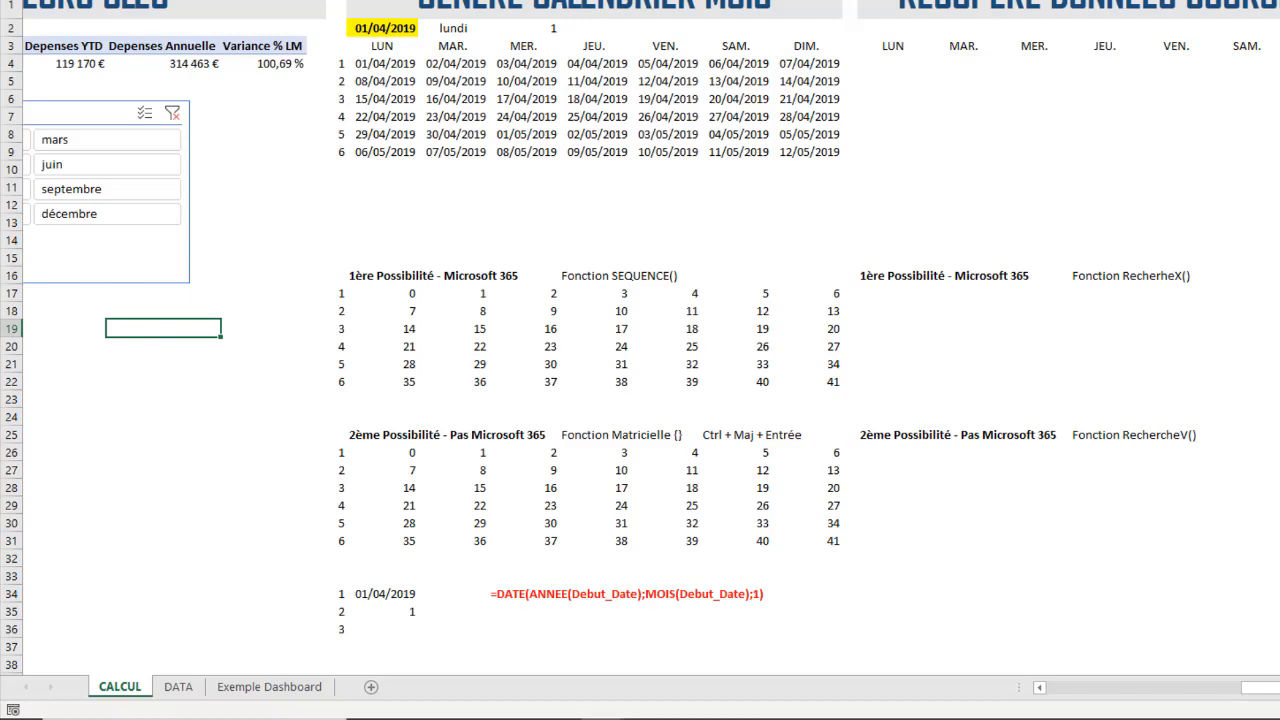
pyautogui.hscroll(-10, 20, 175)
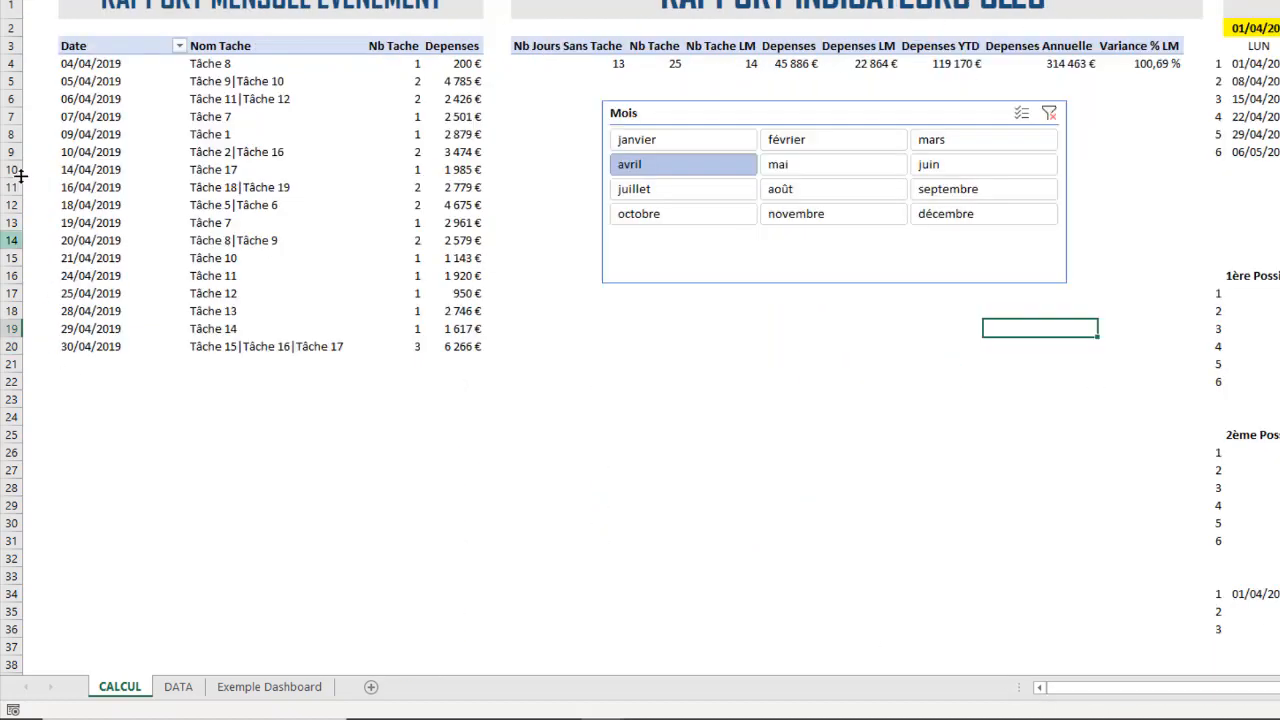
pyautogui.click(40, 64)
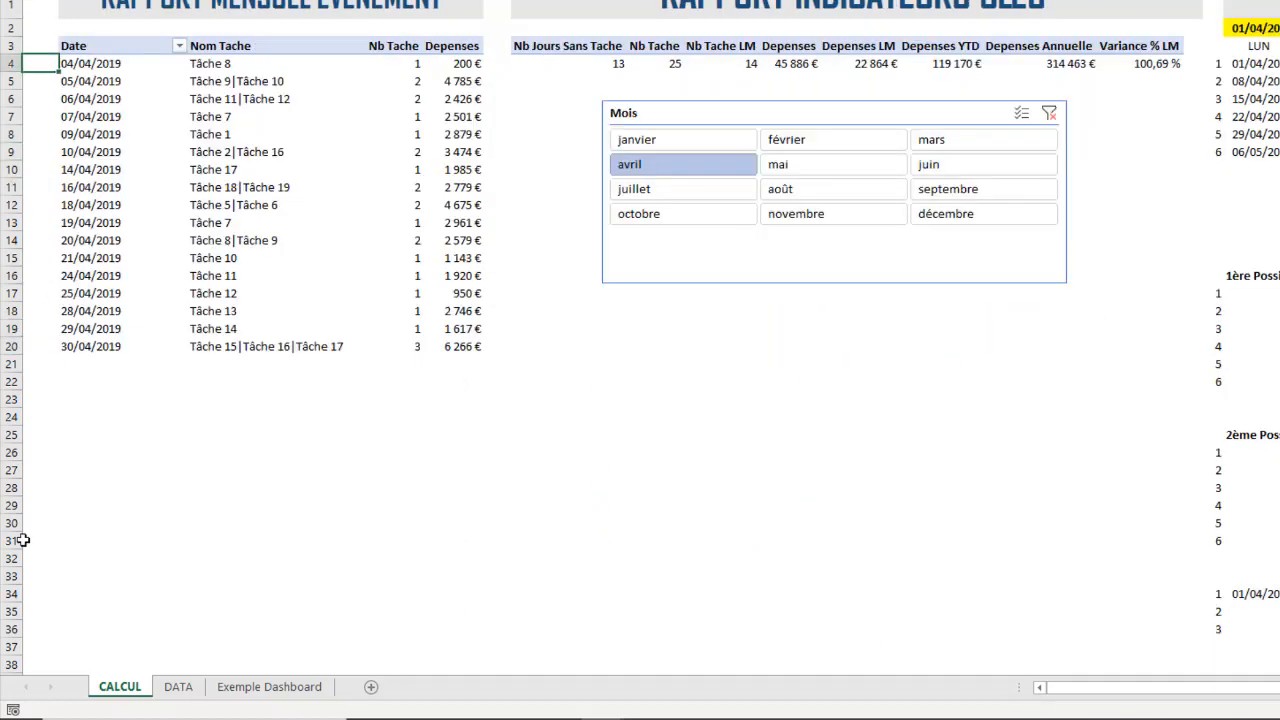
pyautogui.click(12, 187)
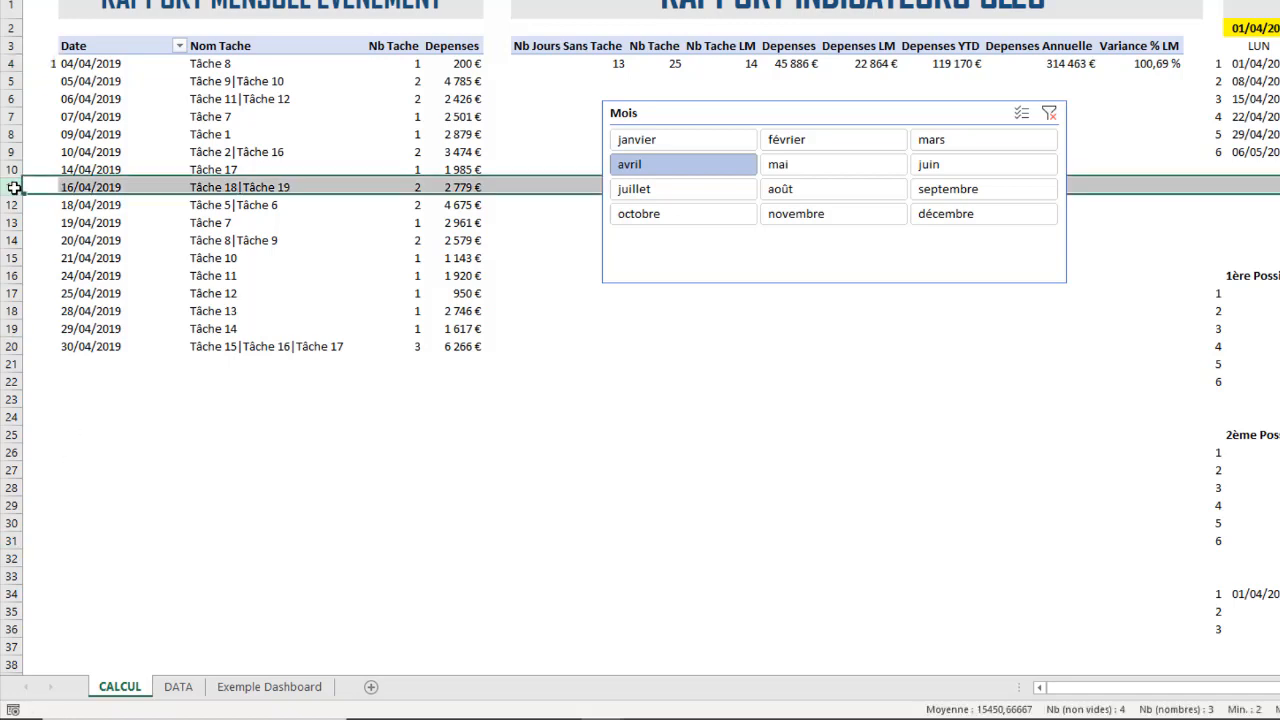
pyautogui.click(47, 65)
pyautogui.moveTo(58, 68); pyautogui.dragTo(70, 494)
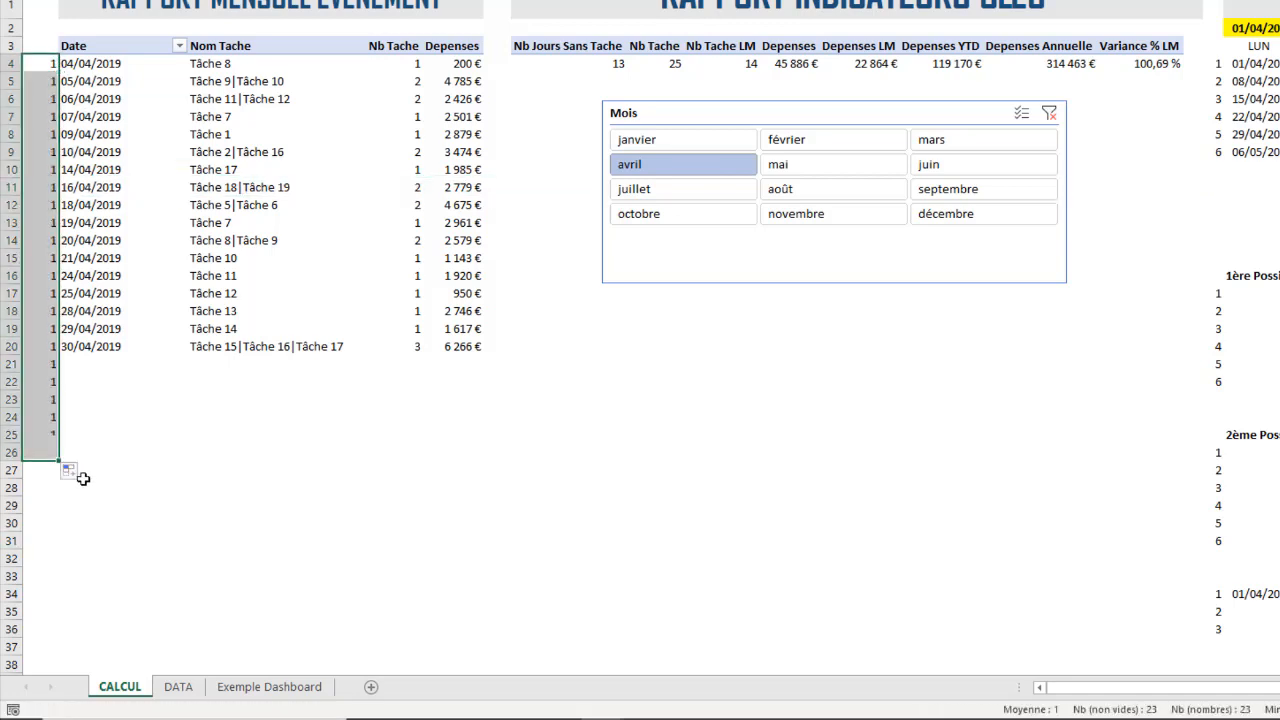
pyautogui.click(72, 471)
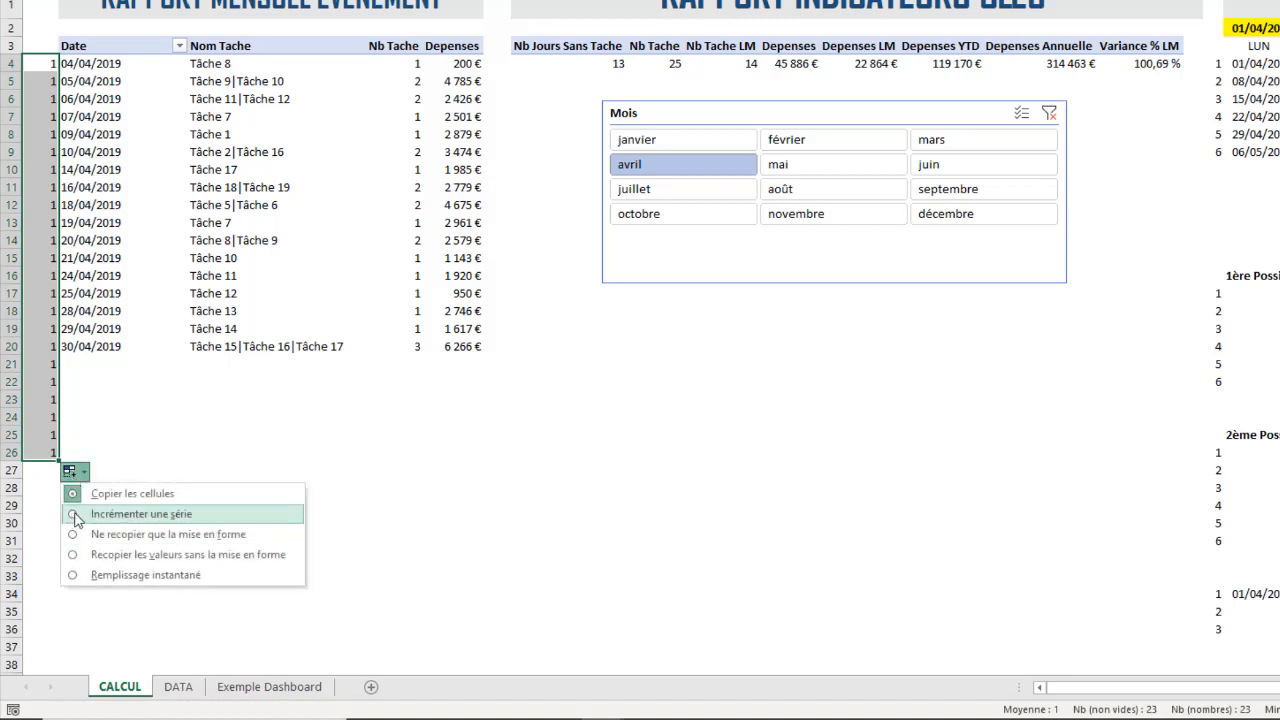
pyautogui.click(74, 514)
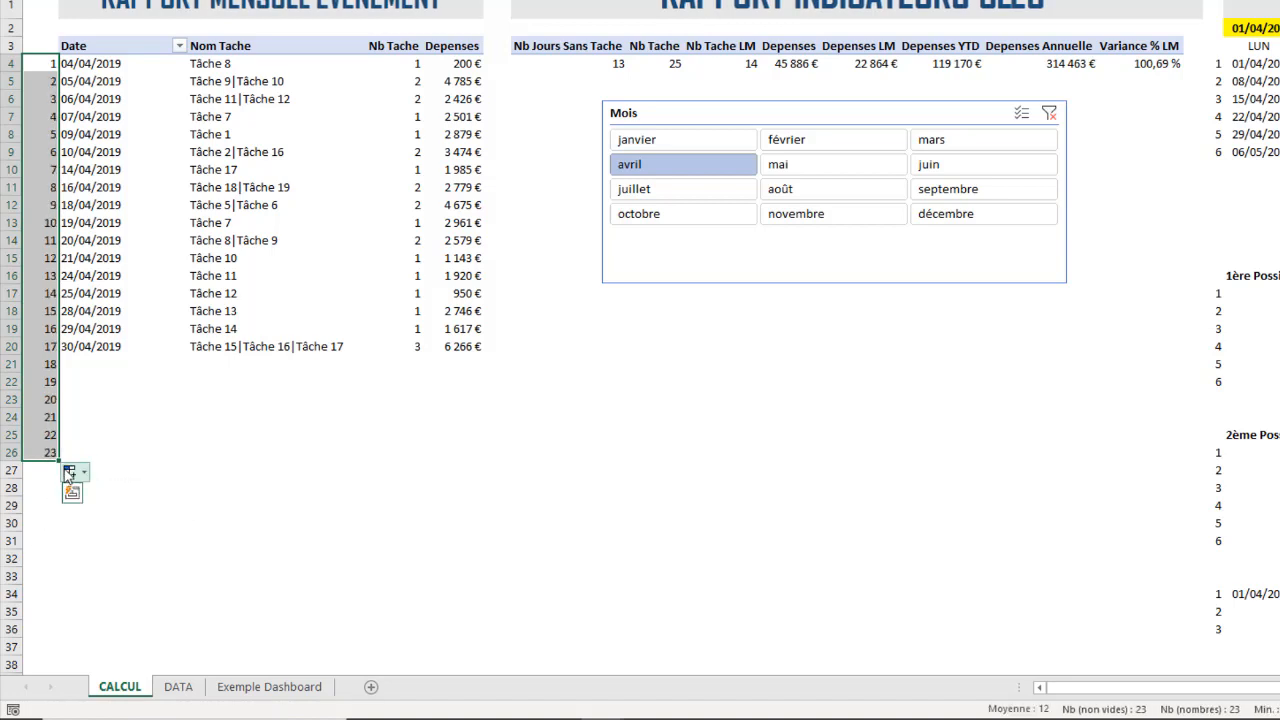
pyautogui.moveTo(45, 435); pyautogui.dragTo(56, 600)
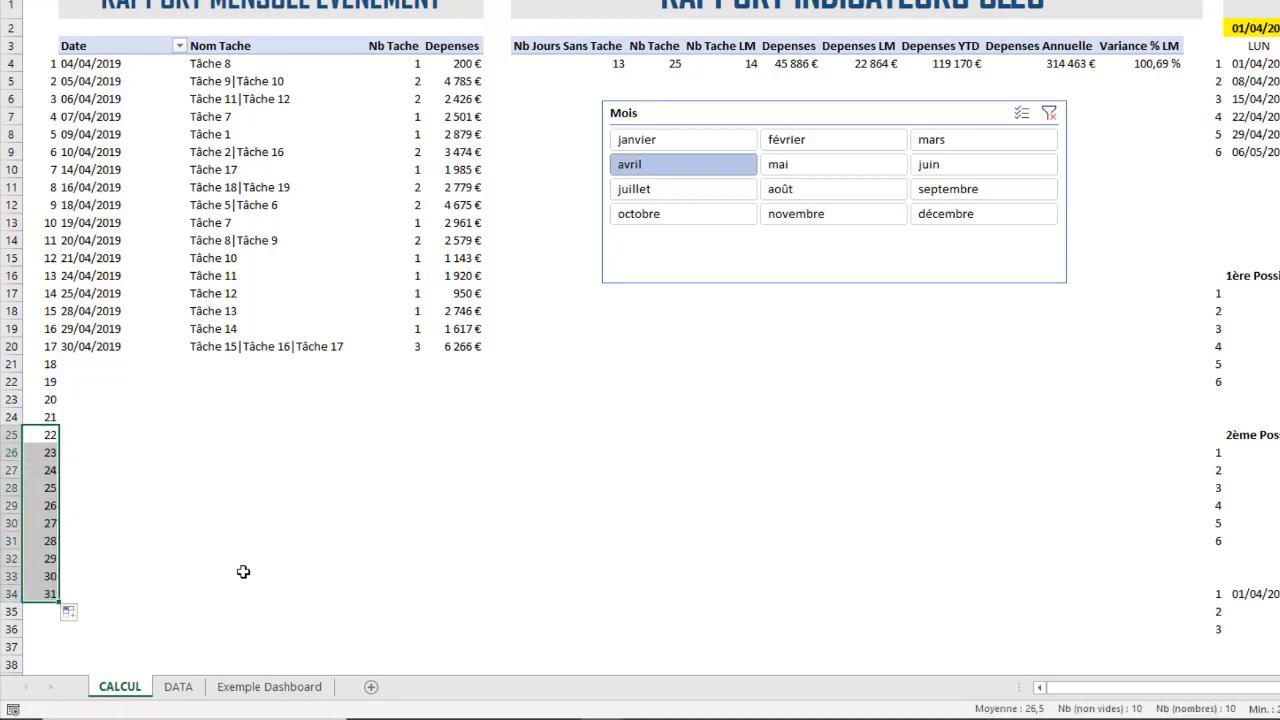
pyautogui.moveTo(45, 63); pyautogui.dragTo(55, 592)
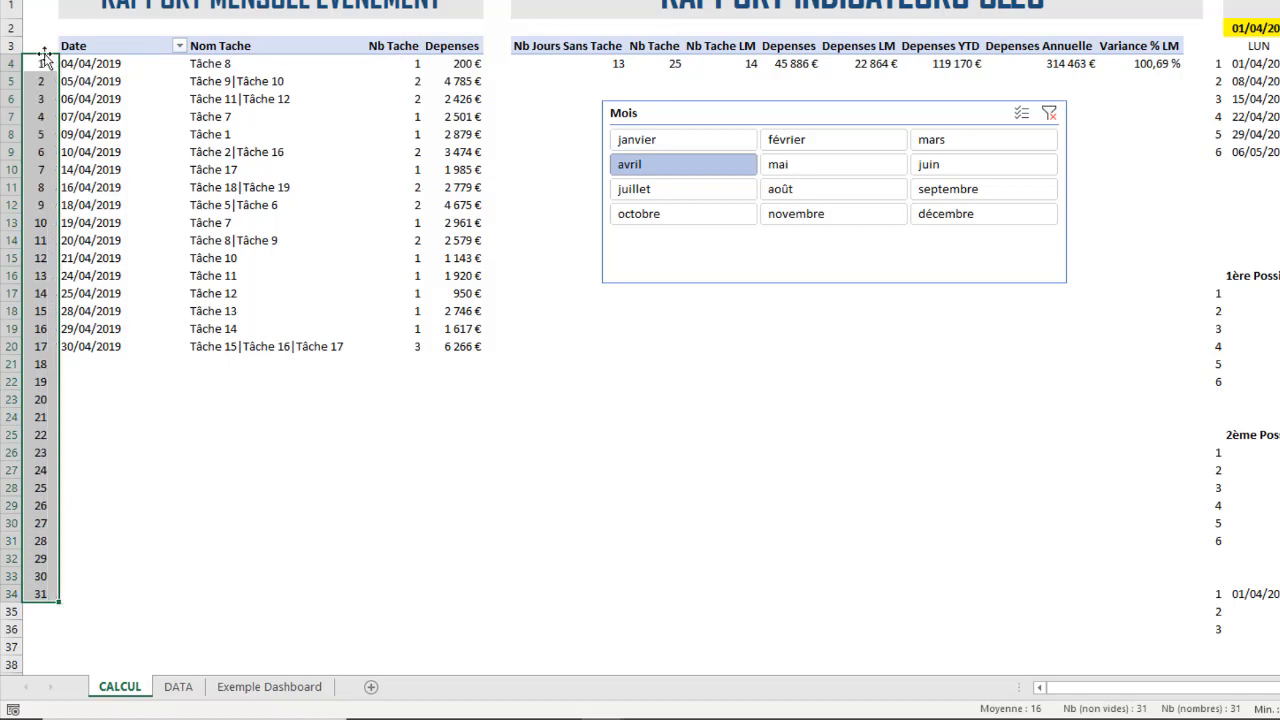
pyautogui.click(118, 592)
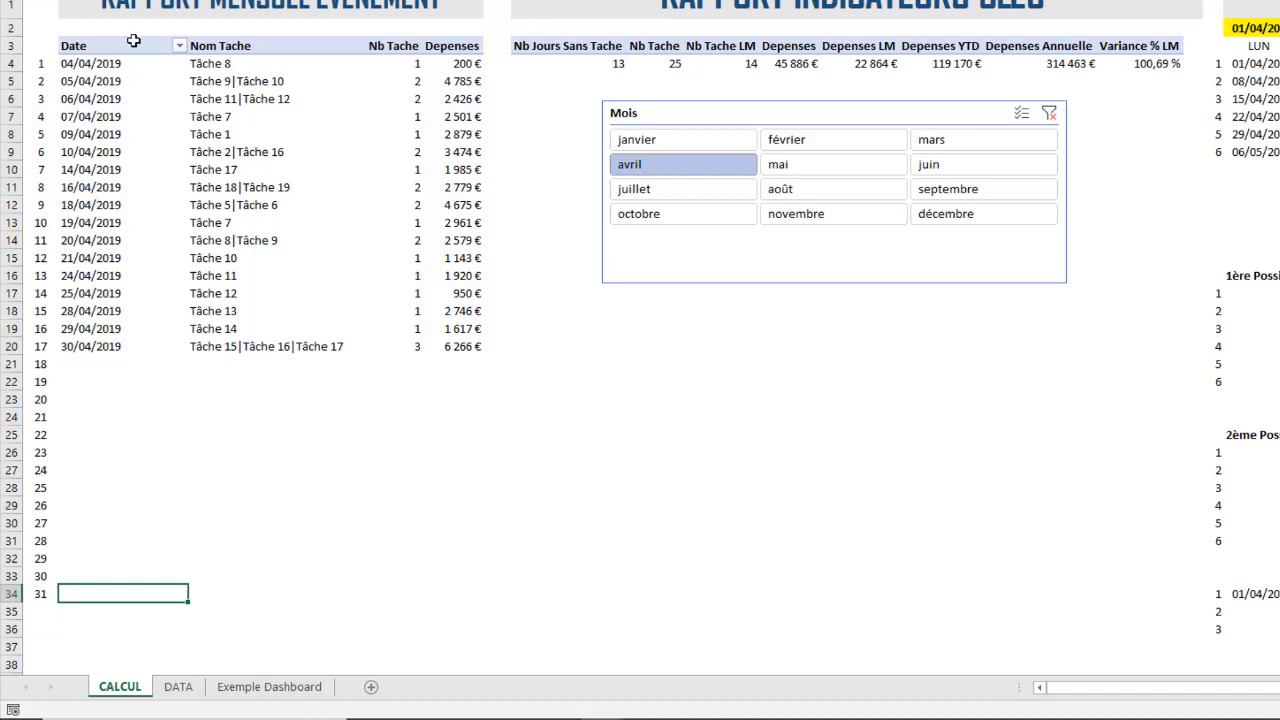
# - Try several months in the Mois slicer, including janvier and février together, and finish with only janvier selected
pyautogui.click(803, 172)
pyautogui.click(806, 192)
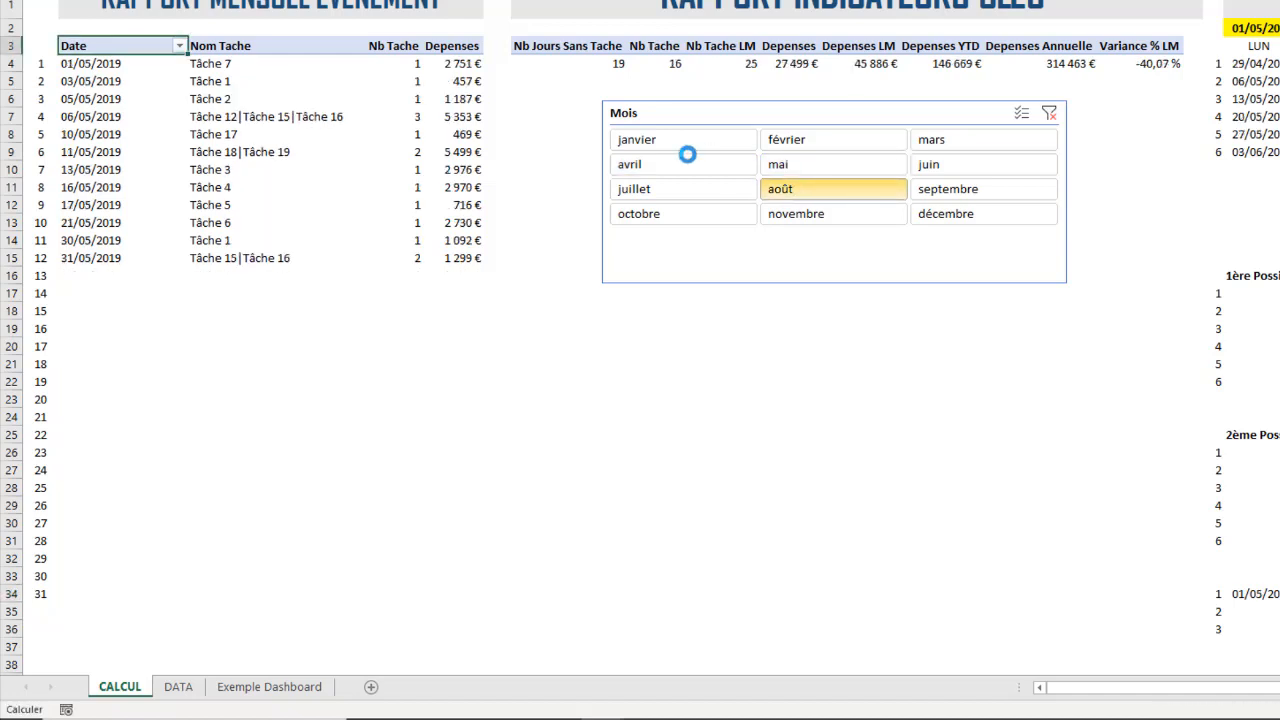
pyautogui.click(800, 140)
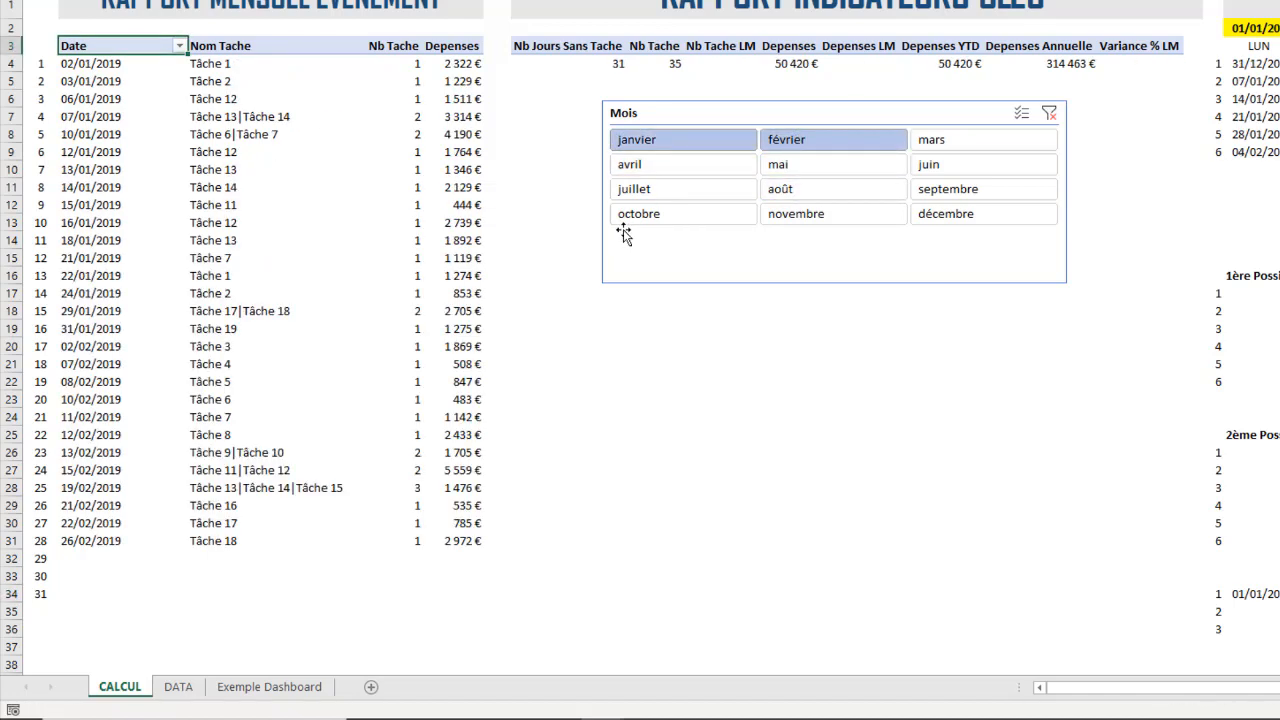
pyautogui.click(645, 148)
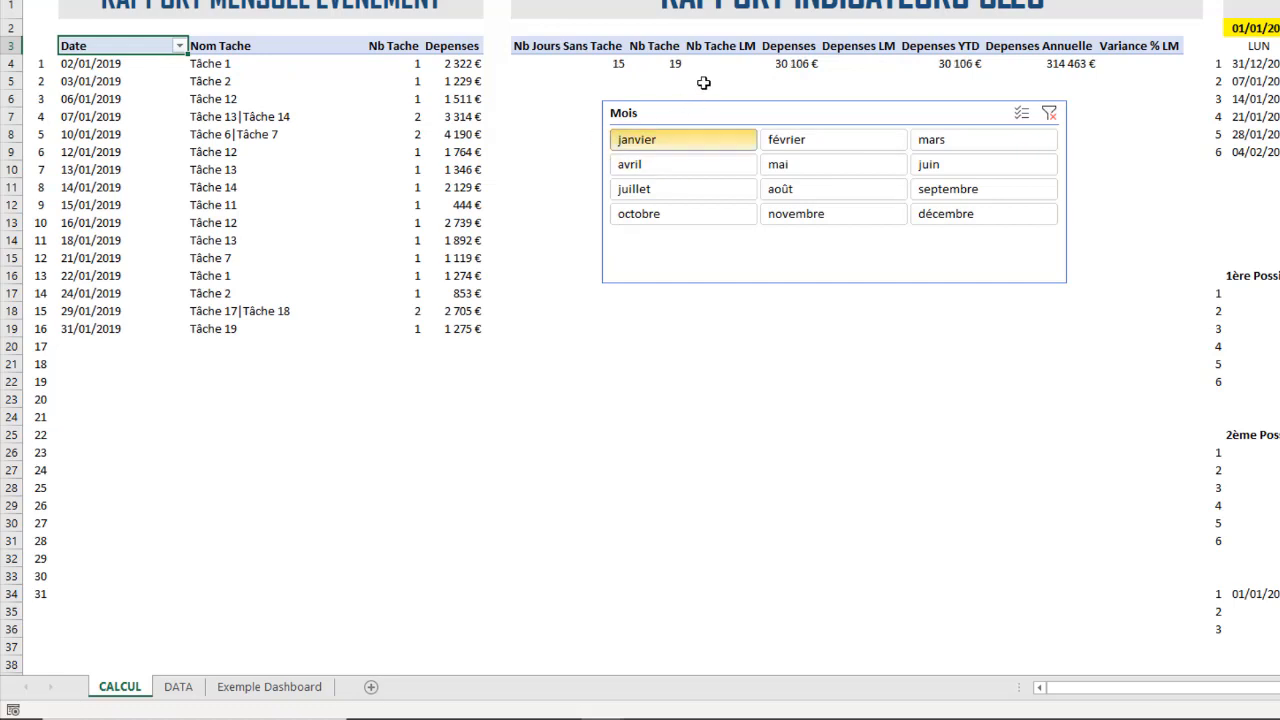
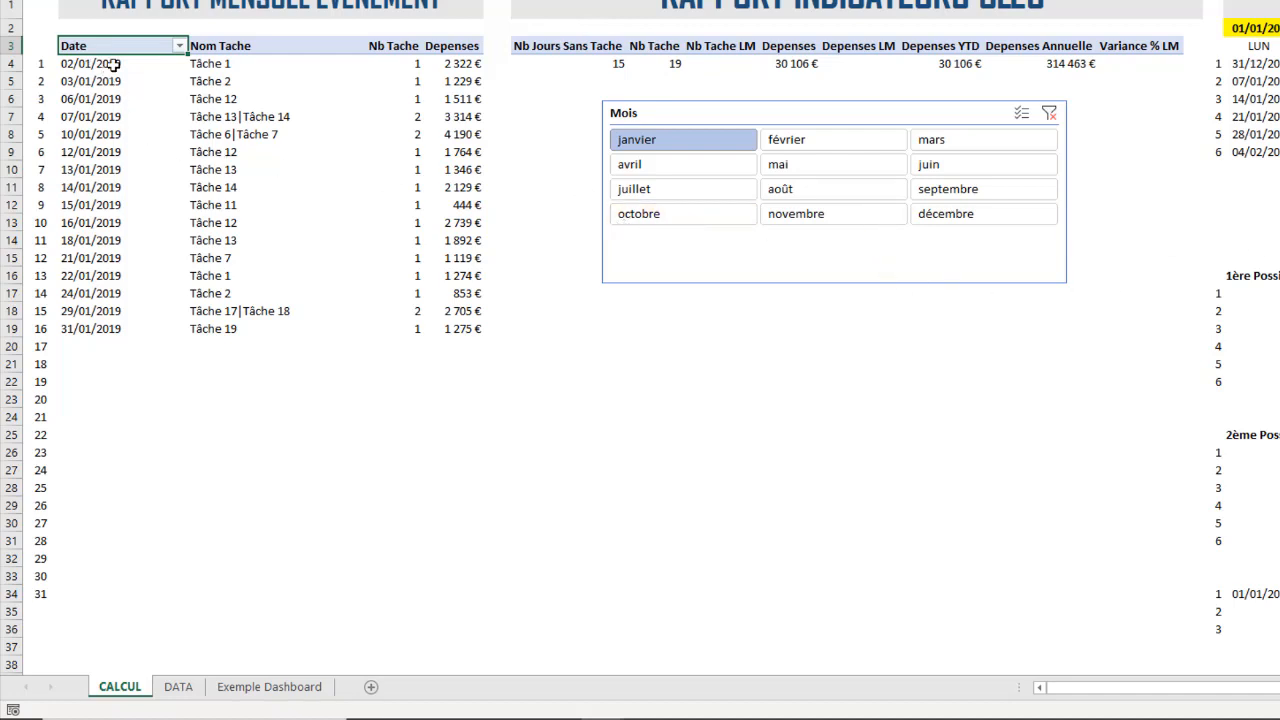
# - Name the event report's date range B4:B34 Plage_Date
pyautogui.moveTo(104, 66); pyautogui.dragTo(117, 596)
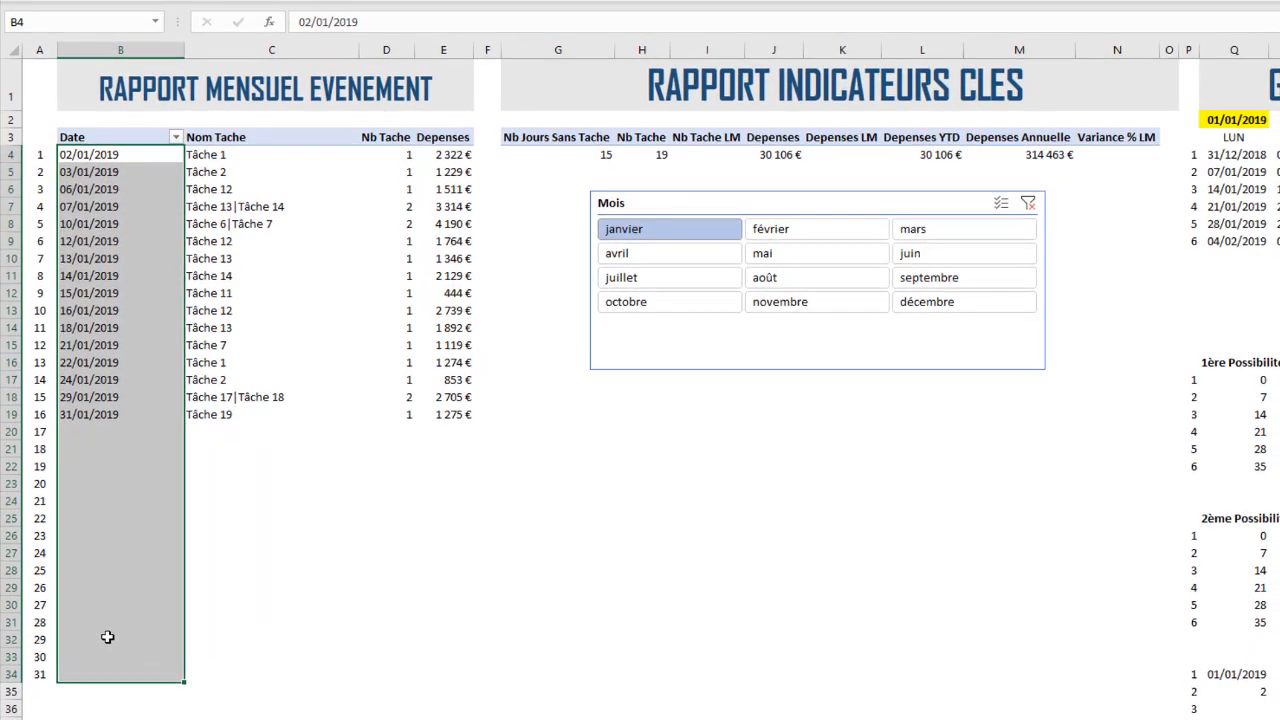
pyautogui.click(64, 17)
pyautogui.write('Pl')
pyautogui.write('age_Date')
pyautogui.press('Return')
# - Name the Nom Tache range C4:C34 Plage_Tache
pyautogui.moveTo(232, 156); pyautogui.dragTo(219, 675)
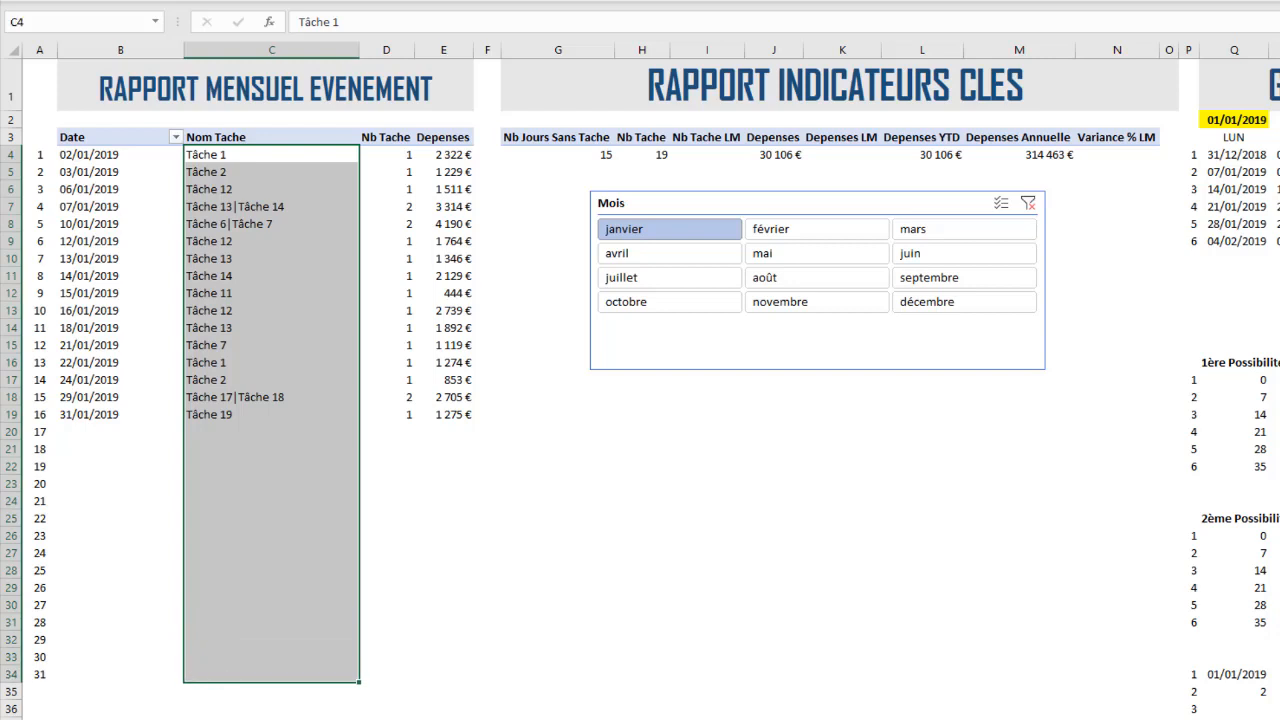
pyautogui.click(62, 17)
pyautogui.write('Plage_Tache')
pyautogui.press('Return')
# - Name the Depenses range E4:E34 Plage_Depense, and review the date, task and expense named ranges
pyautogui.moveTo(440, 155); pyautogui.dragTo(440, 674)
pyautogui.click(104, 20)
pyautogui.write('Plage')
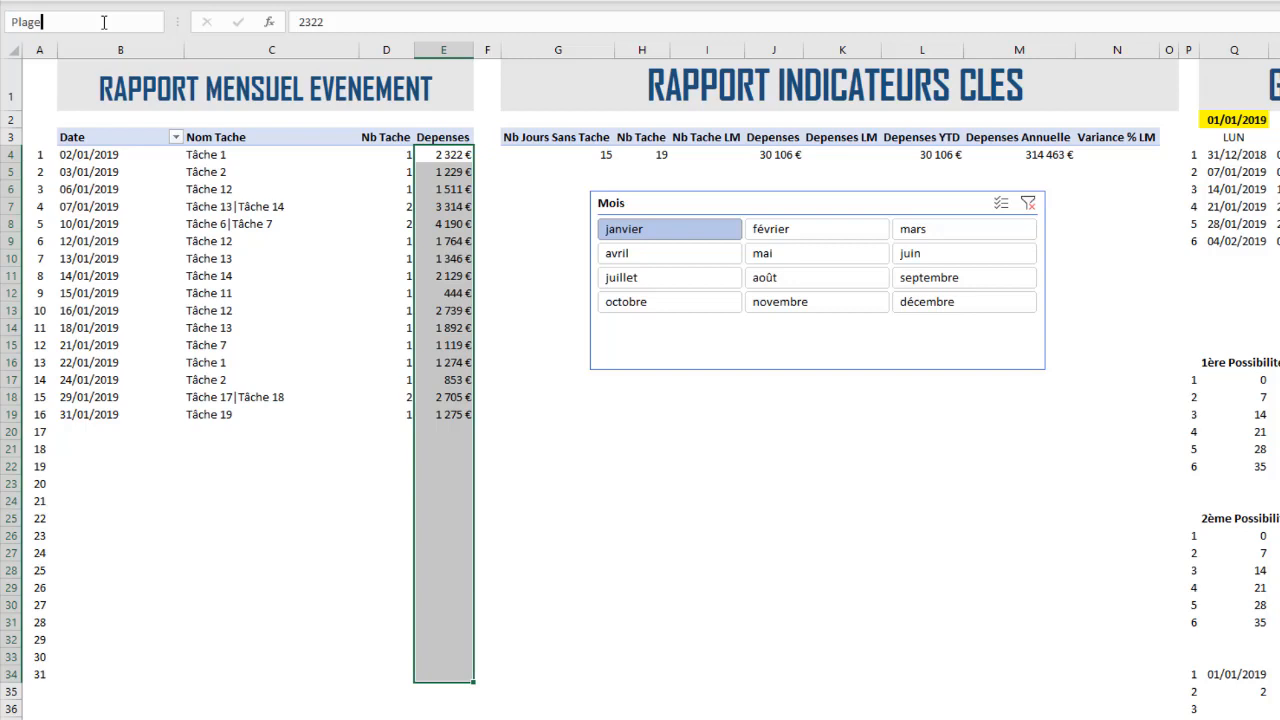
pyautogui.write('_Depense')
pyautogui.press('Return')
pyautogui.moveTo(112, 155); pyautogui.dragTo(116, 677)
pyautogui.moveTo(228, 156); pyautogui.dragTo(190, 675)
pyautogui.moveTo(452, 156); pyautogui.dragTo(447, 677)
# - Start a RECHERCHEX formula in Y4, the first LUN cell of RECUPERE DONNEES SOURCES, looking up Q4 in Plage_Date
pyautogui.press('Right')
pyautogui.press('Right')
pyautogui.press('Right')
pyautogui.press('Right')
pyautogui.press('Right')
pyautogui.press('Right')
pyautogui.press('Right')
pyautogui.press('Right')
pyautogui.press('Right')
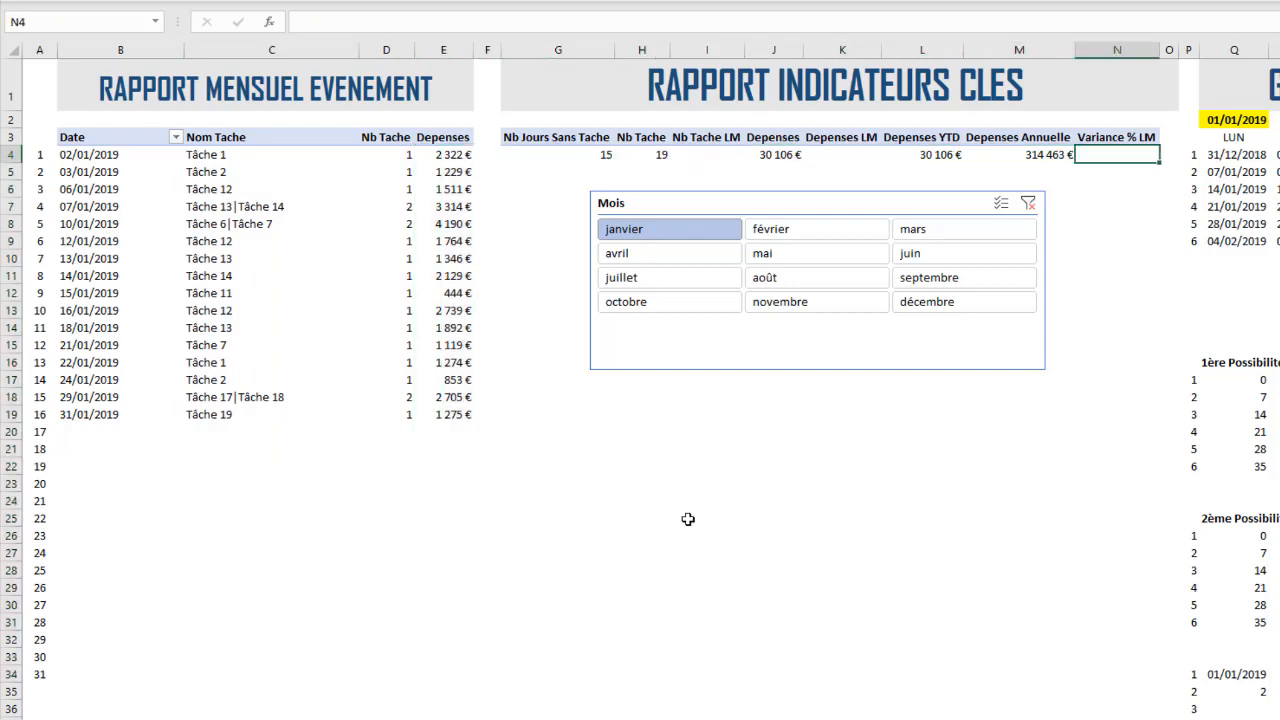
pyautogui.press('Right')
pyautogui.press('Right')
pyautogui.press('Right')
pyautogui.press('Right')
pyautogui.press('Right')
pyautogui.press('Right')
pyautogui.press('Right')
pyautogui.press('Right')
pyautogui.press('Right')
pyautogui.press('Right')
pyautogui.press('Right')
pyautogui.press('Right')
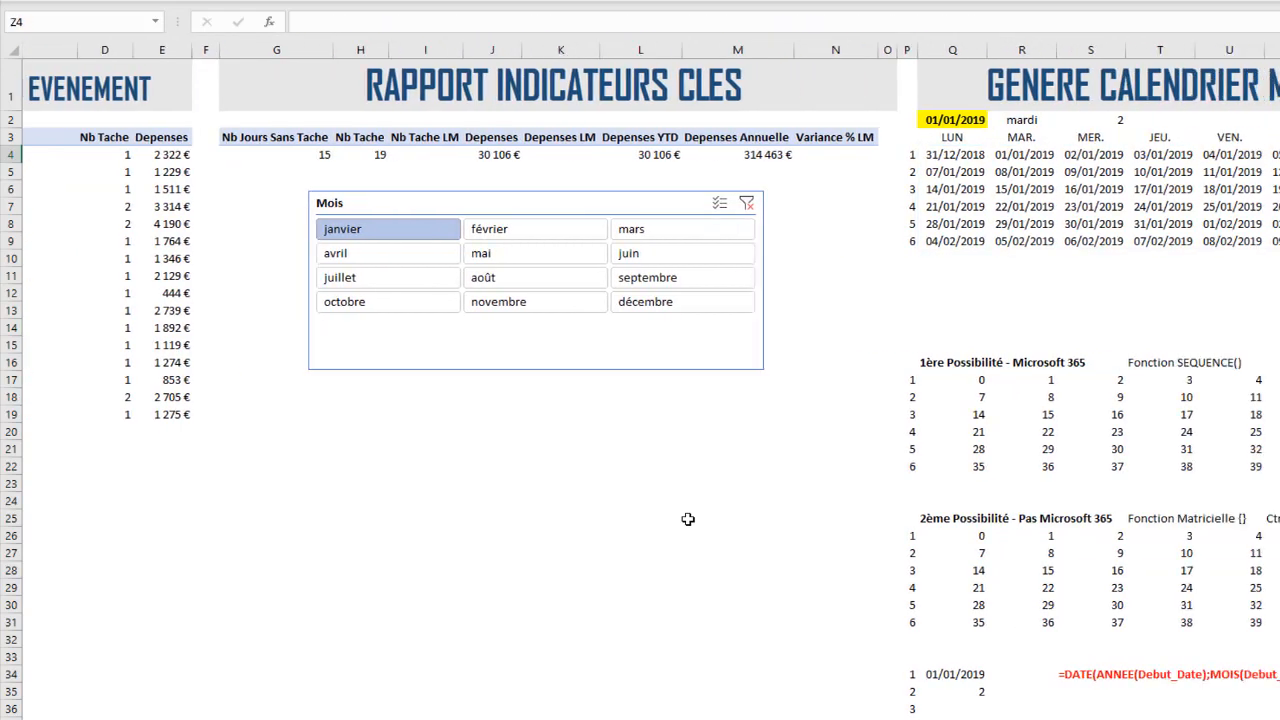
pyautogui.press('Right')
pyautogui.press('Right')
pyautogui.press('Right')
pyautogui.press('Right')
pyautogui.press('Right')
pyautogui.press('Right')
pyautogui.press('Right')
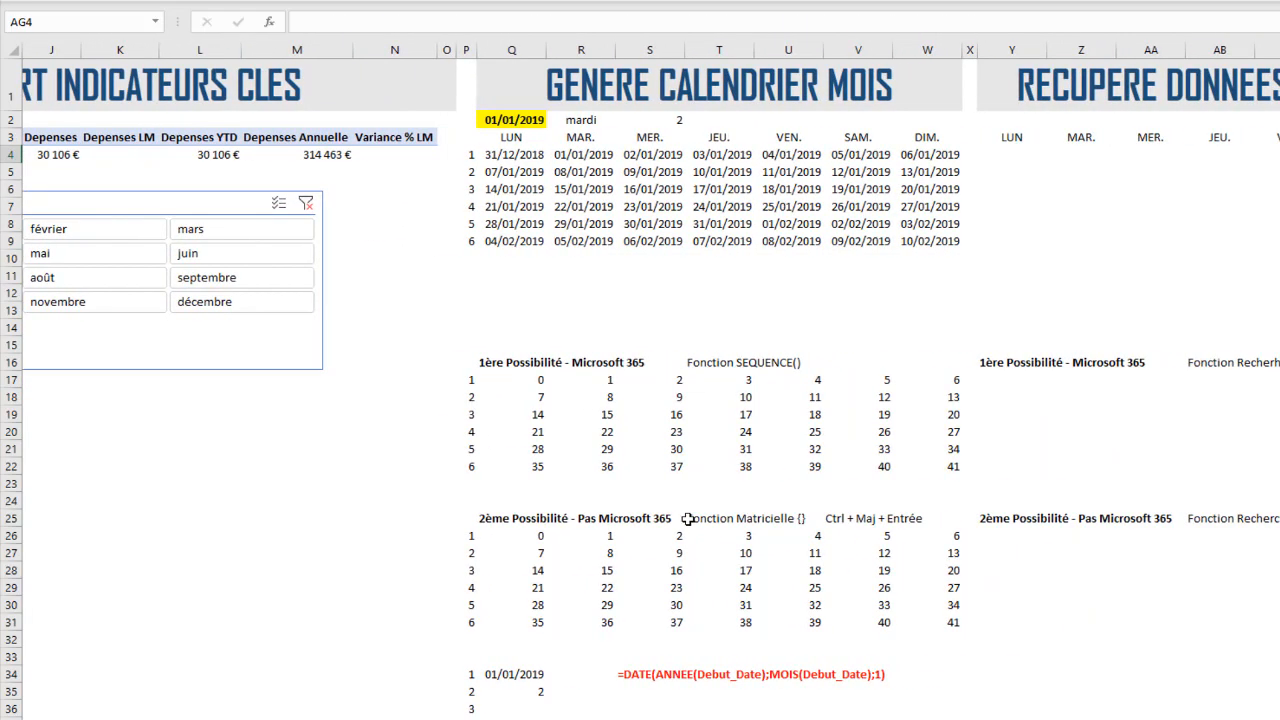
pyautogui.press('Left')
pyautogui.press('Left')
pyautogui.press('Left')
pyautogui.press('Left')
pyautogui.press('Left')
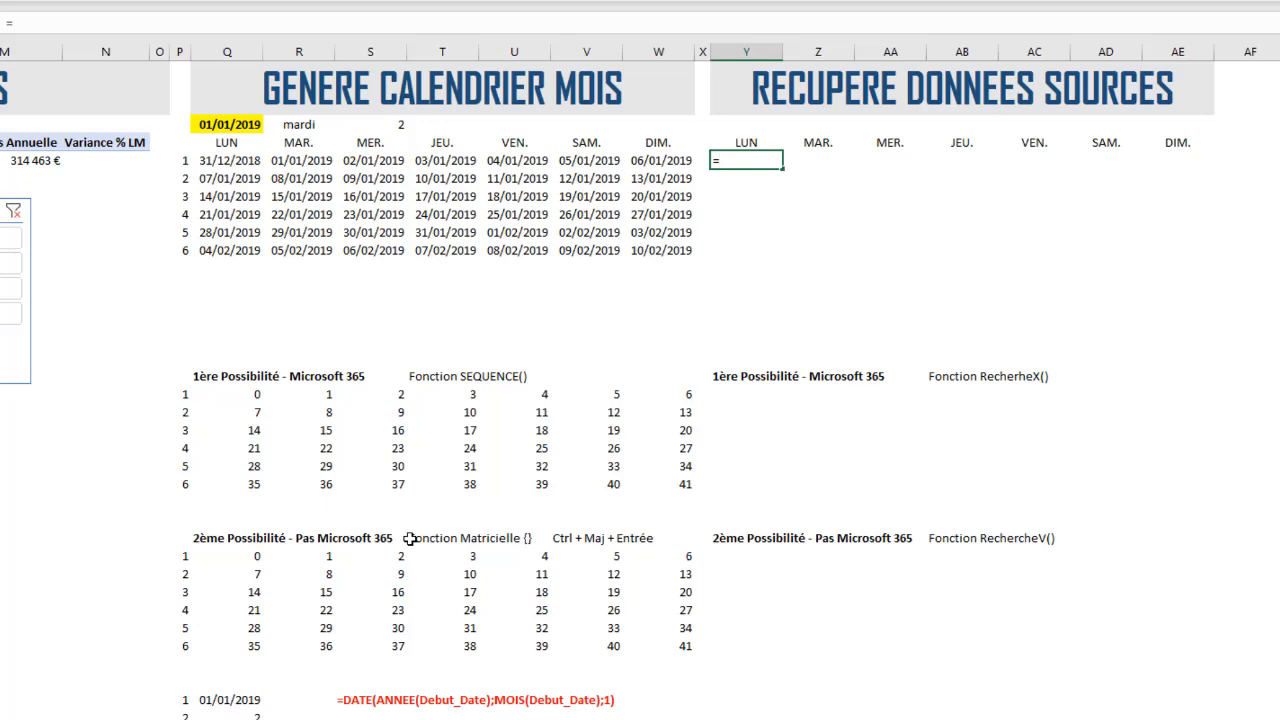
pyautogui.write('=re')
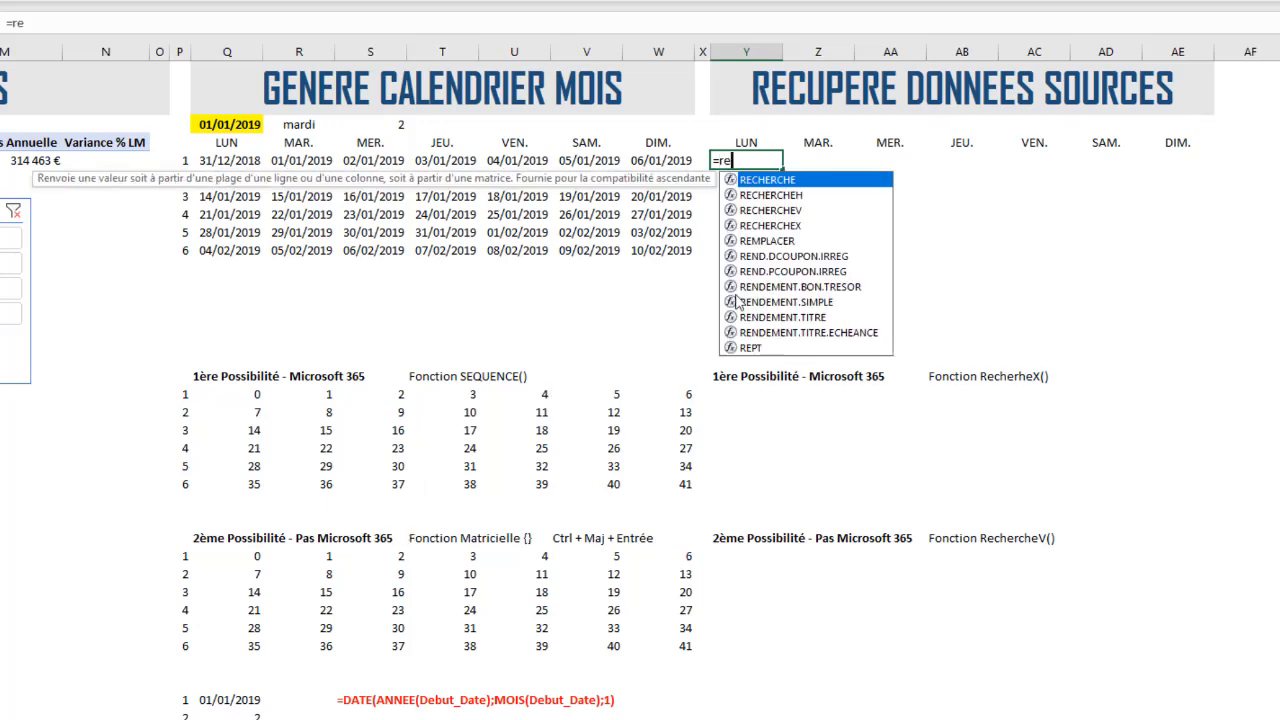
pyautogui.click(772, 226)
pyautogui.doubleClick(770, 226)
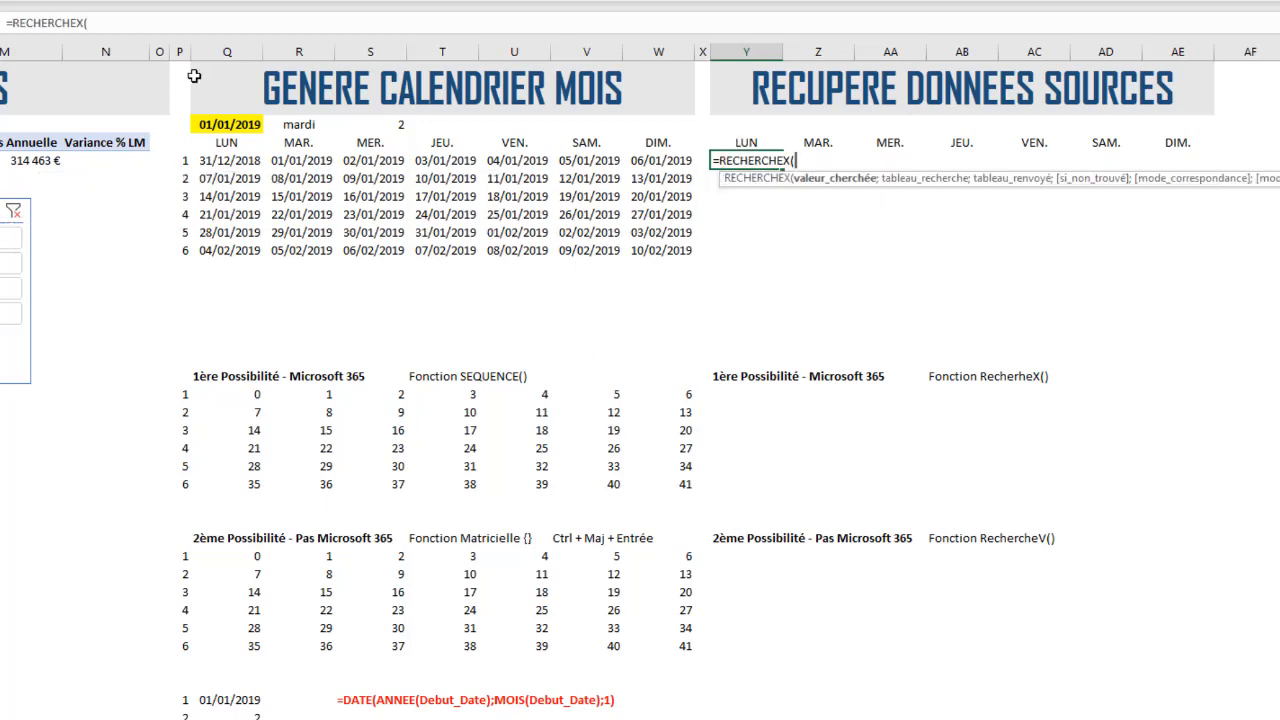
pyautogui.click(234, 166)
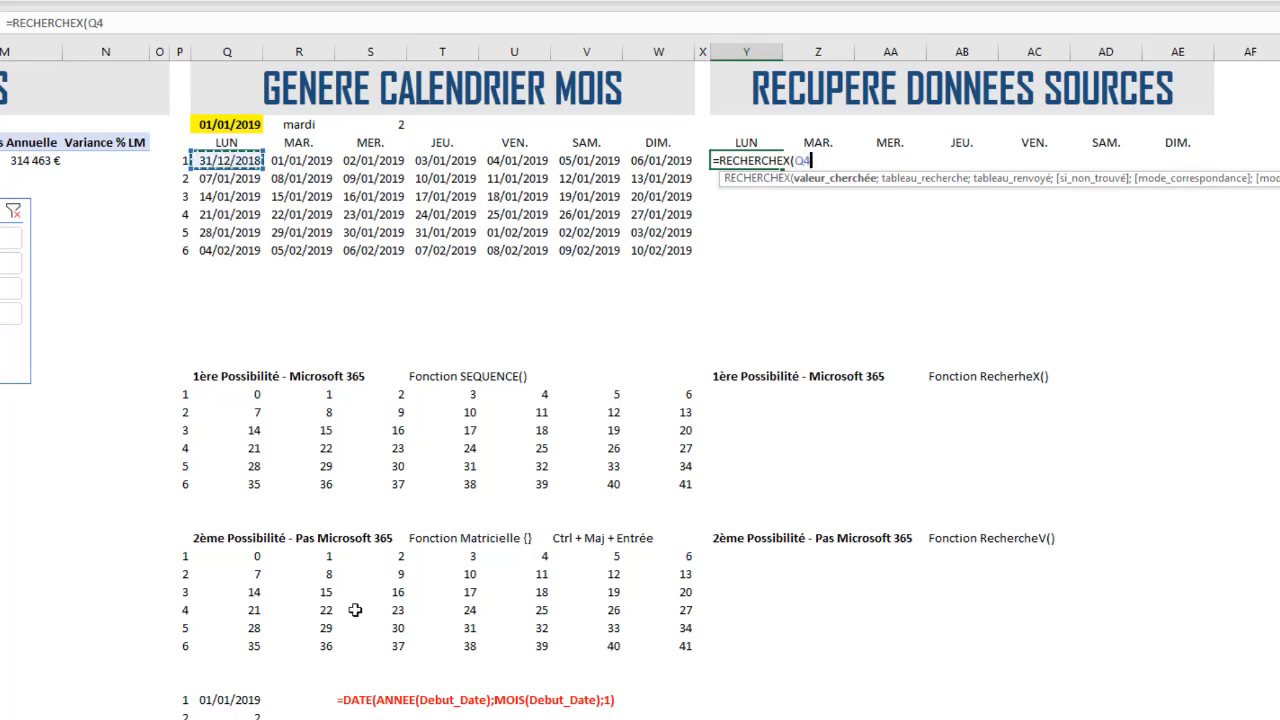
pyautogui.write(';')
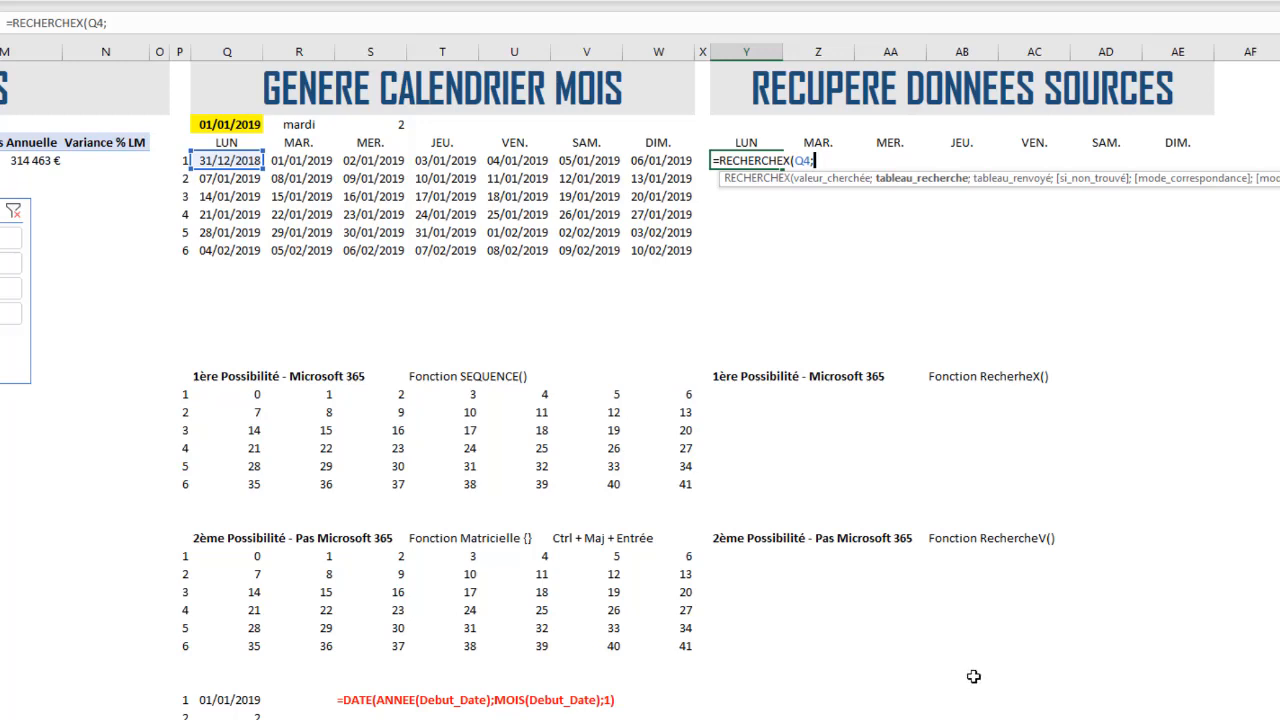
pyautogui.write('pl')
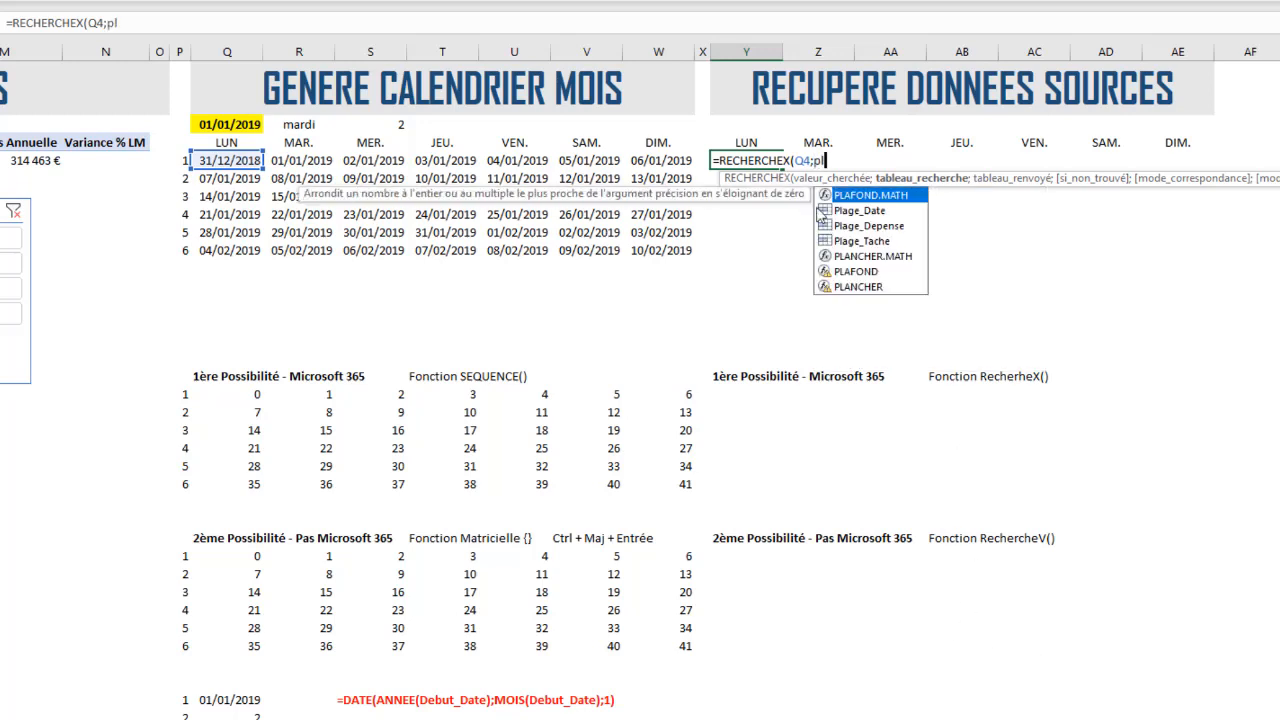
pyautogui.doubleClick(866, 211)
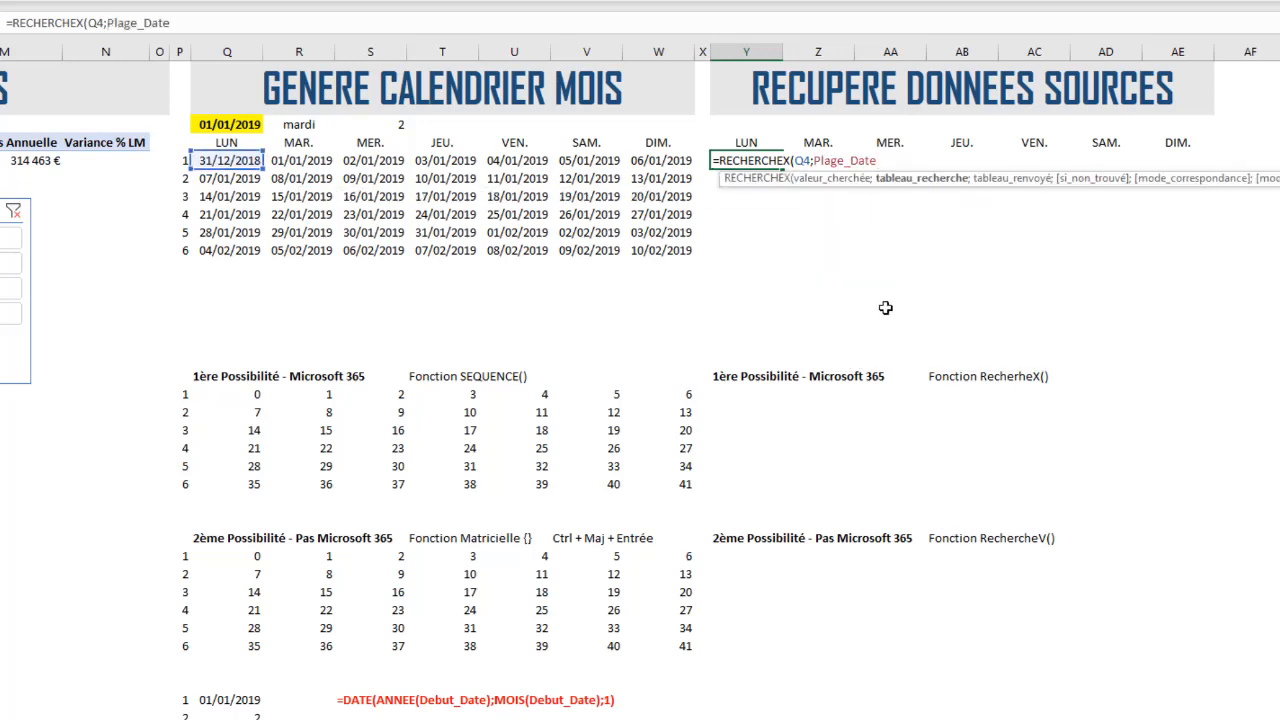
# - Set Plage_Tache as the formula's return array and move on to its if-not-found argument
pyautogui.write(';')
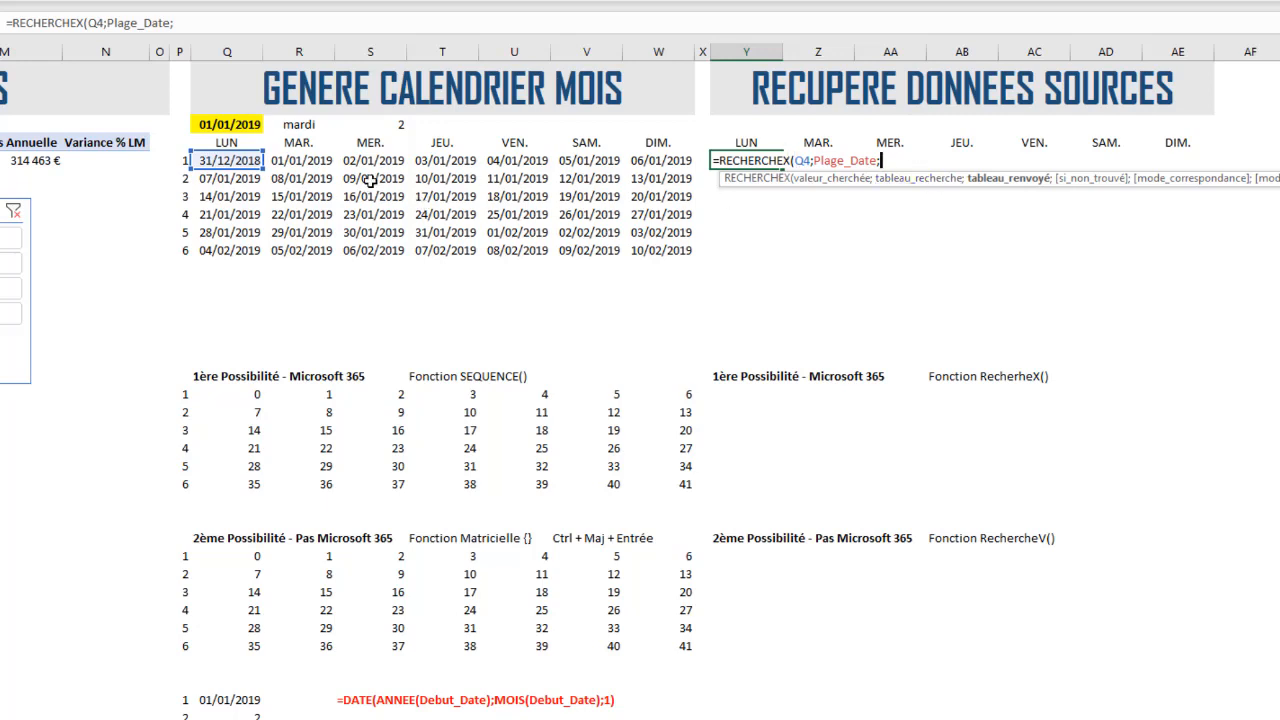
pyautogui.write('pl')
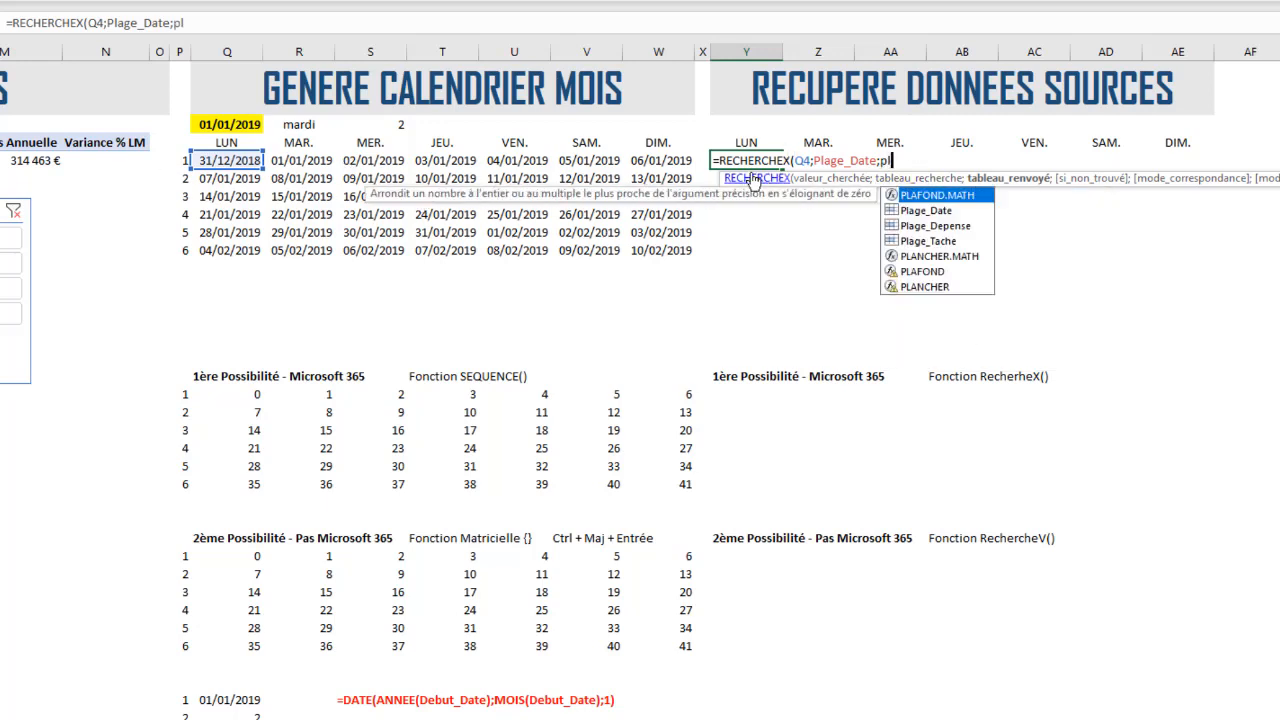
pyautogui.doubleClick(928, 241)
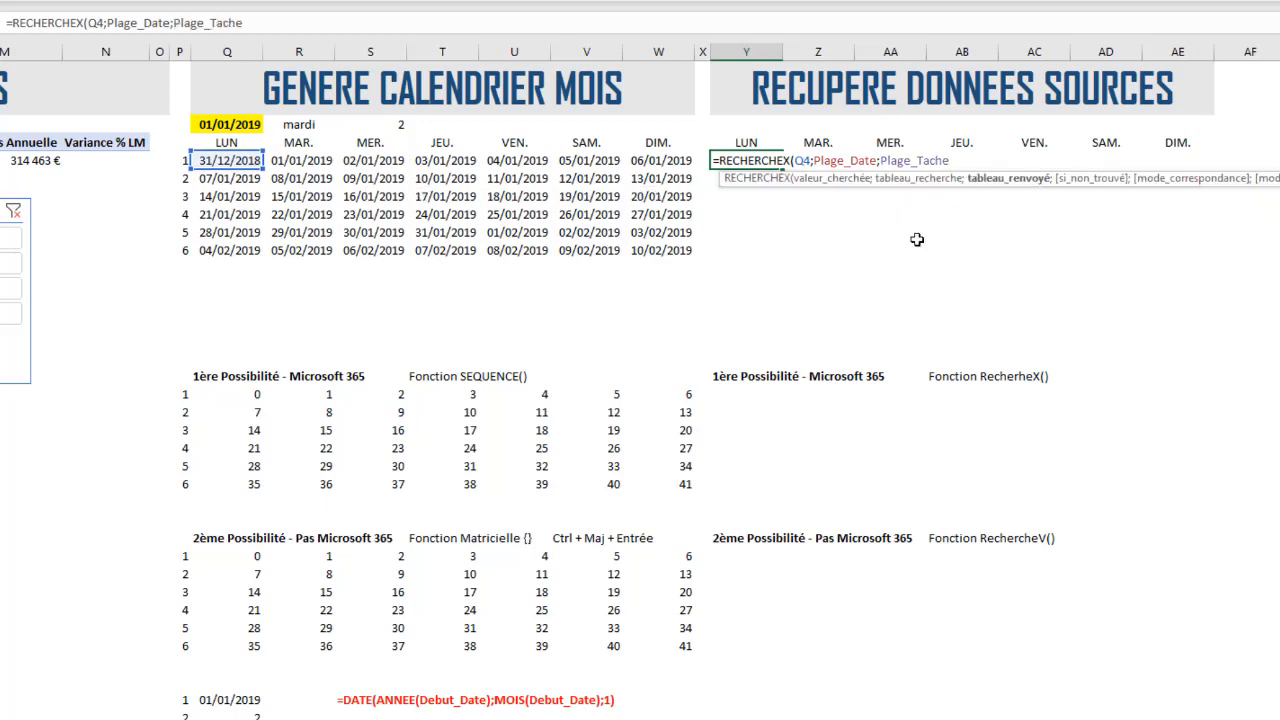
pyautogui.write(';')
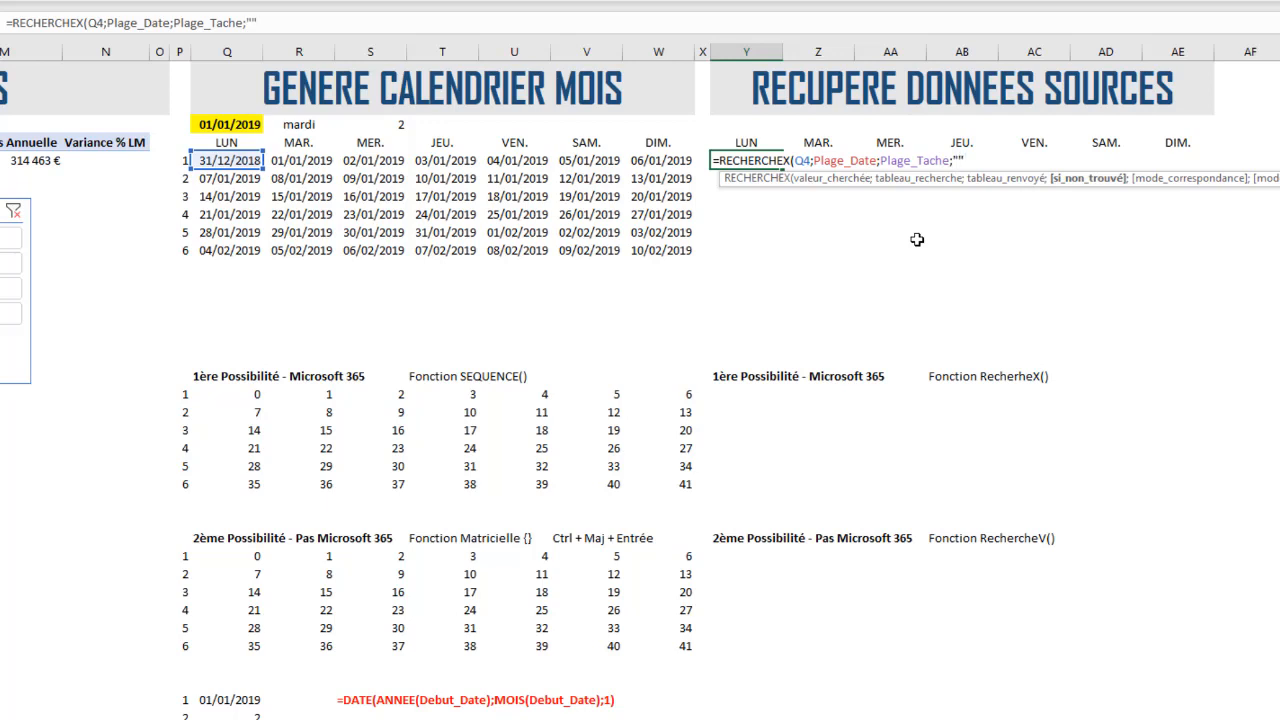
pyautogui.press('BackSpace')
pyautogui.press('BackSpace')
pyautogui.write('0;')
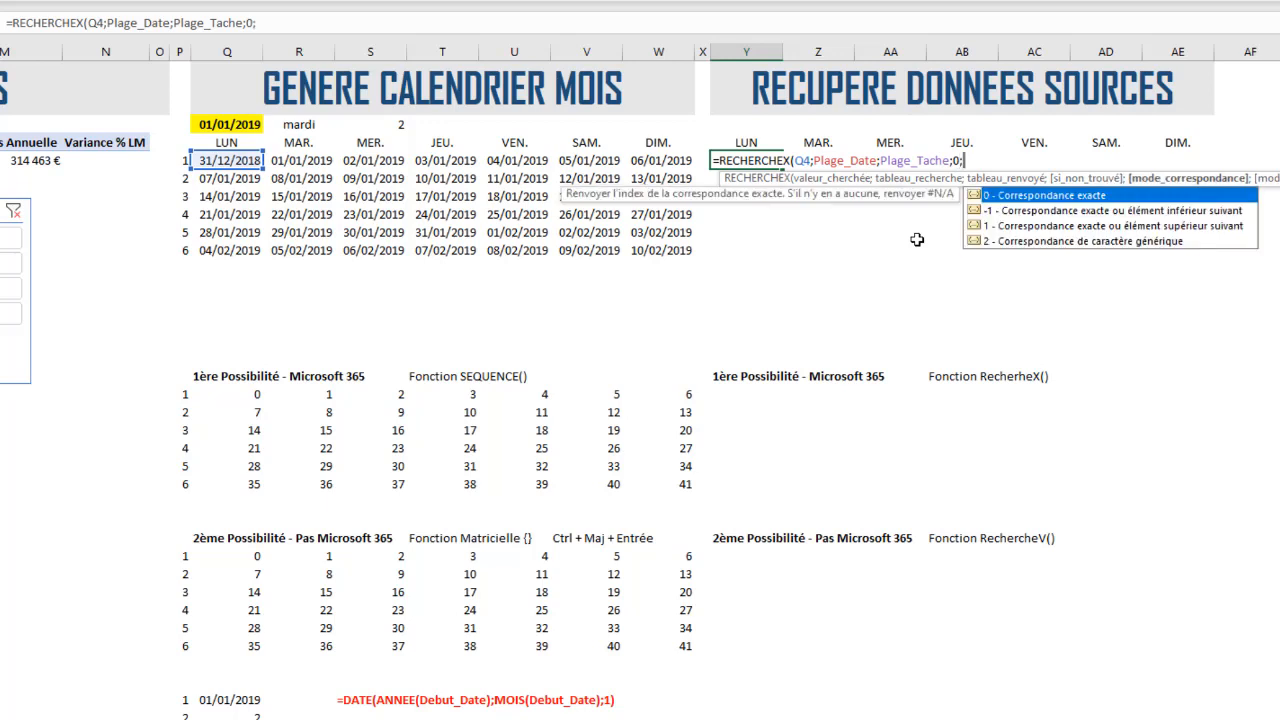
pyautogui.write('0')
pyautogui.press('BackSpace')
pyautogui.press('BackSpace')
pyautogui.press('BackSpace')
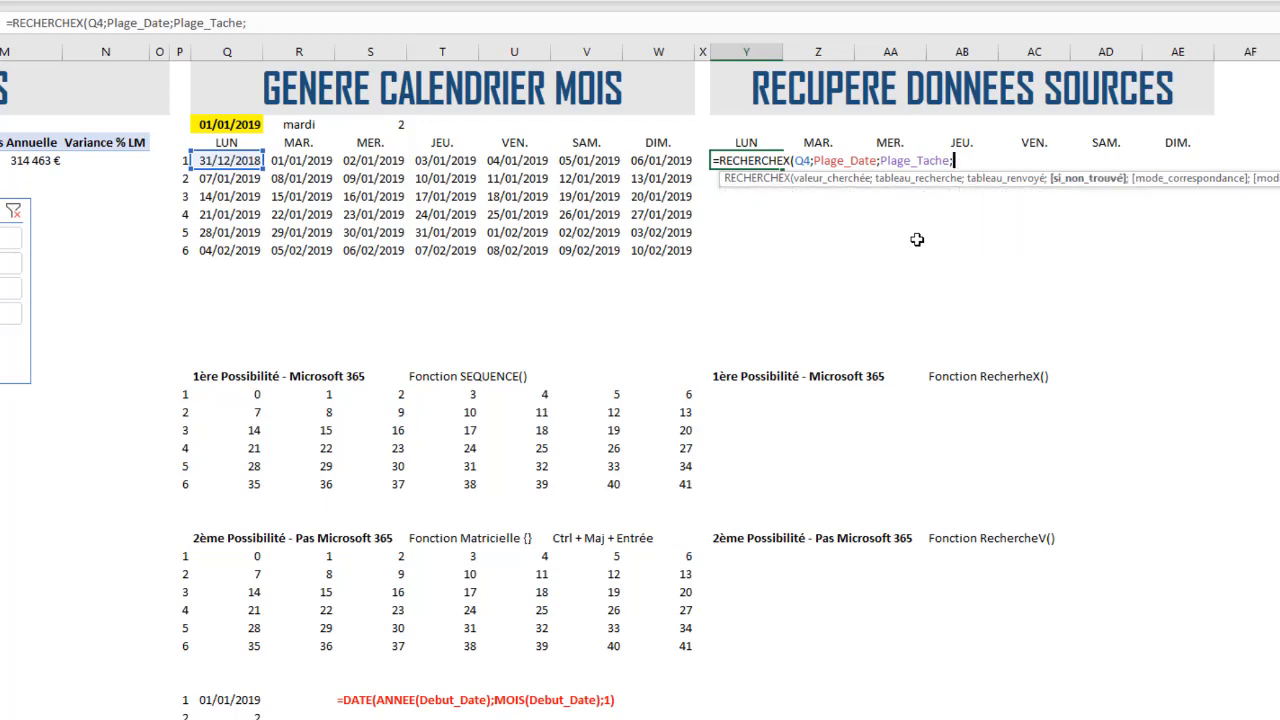
# - Finish the formula with "" as the if-not-found value and exact match 0, and copy it across the first week to AE4
pyautogui.write('"";')
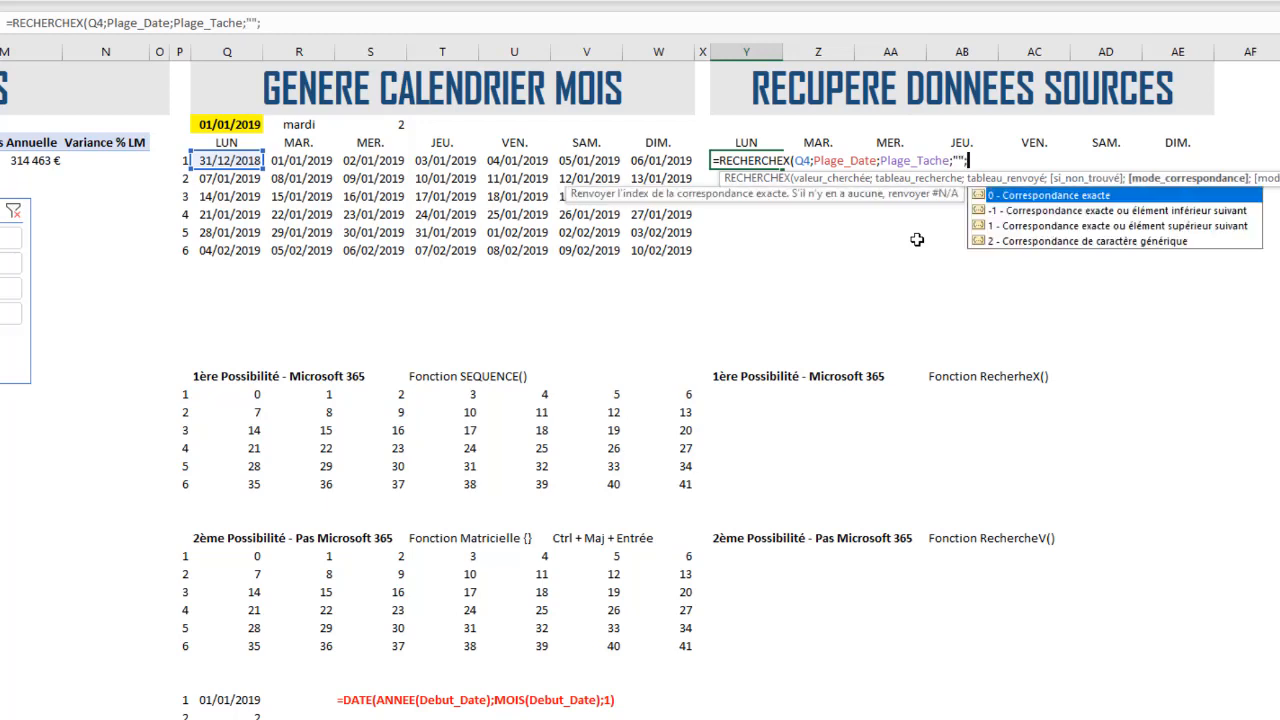
pyautogui.write('0)')
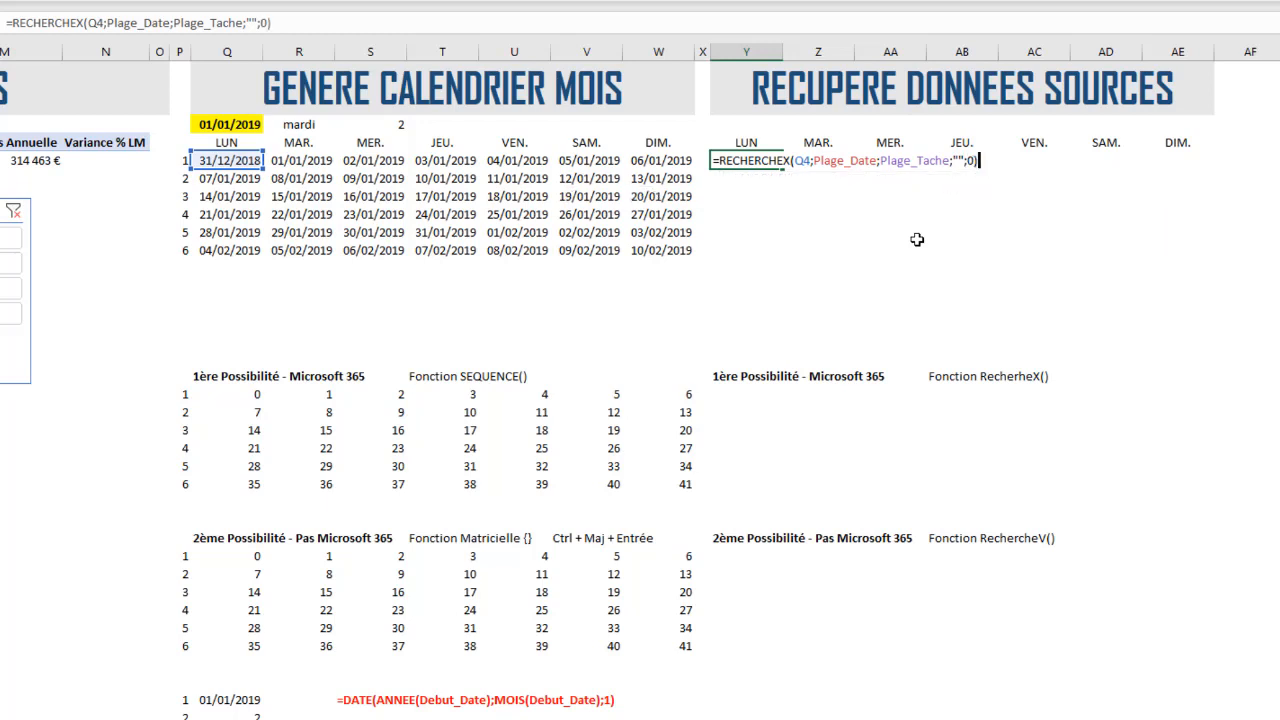
pyautogui.press('Return')
pyautogui.click(742, 157)
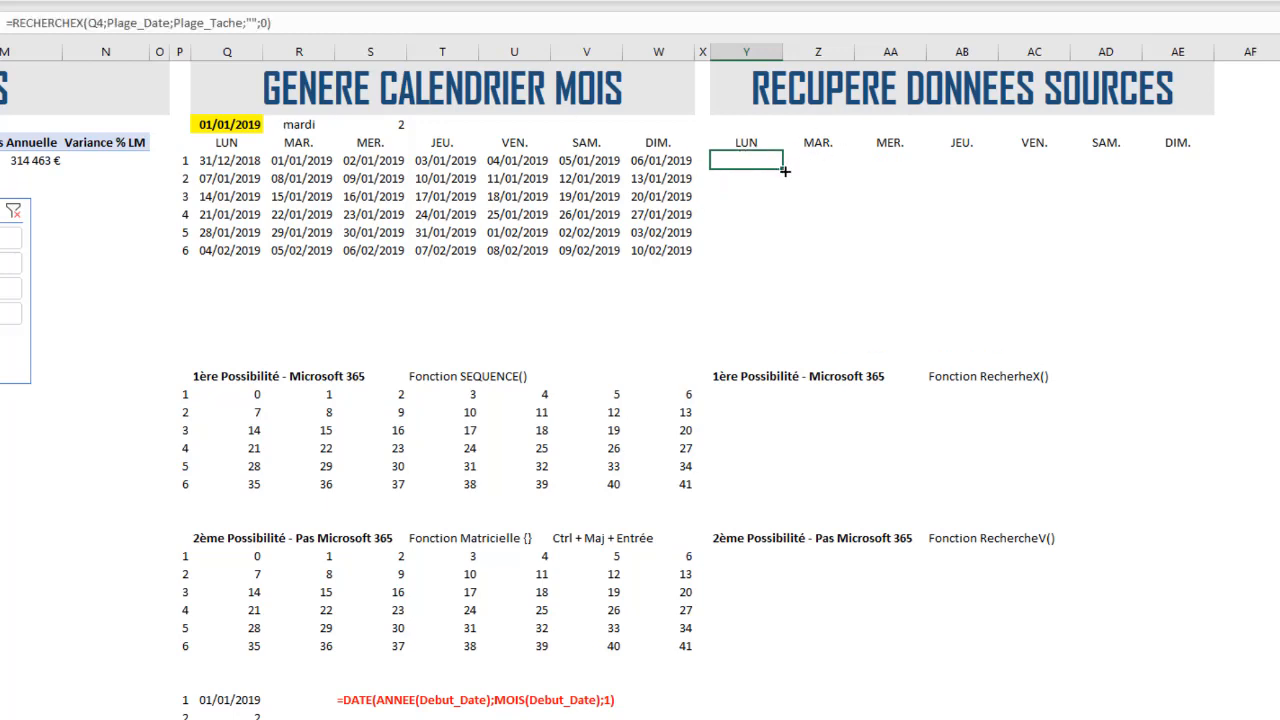
pyautogui.moveTo(785, 171); pyautogui.dragTo(1204, 171)
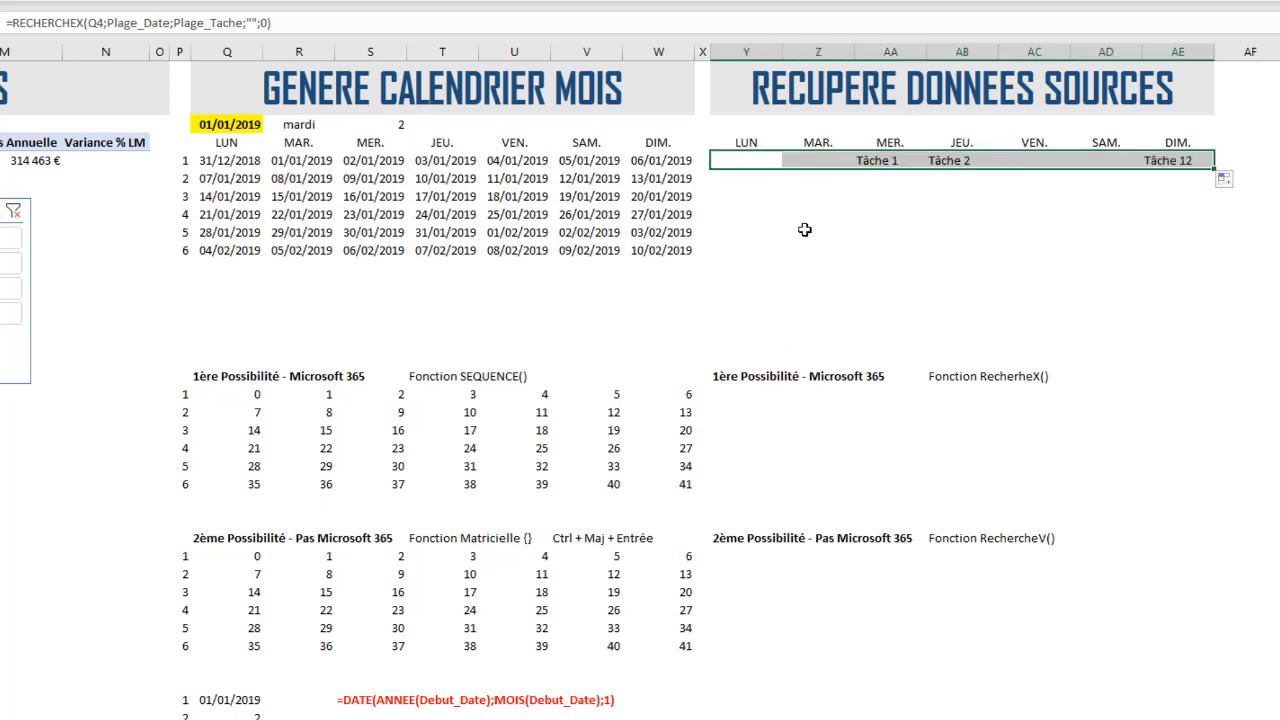
# - Check the tasks retrieved for Wednesday, Thursday and Sunday of the first week against their calendar dates
pyautogui.click(880, 160)
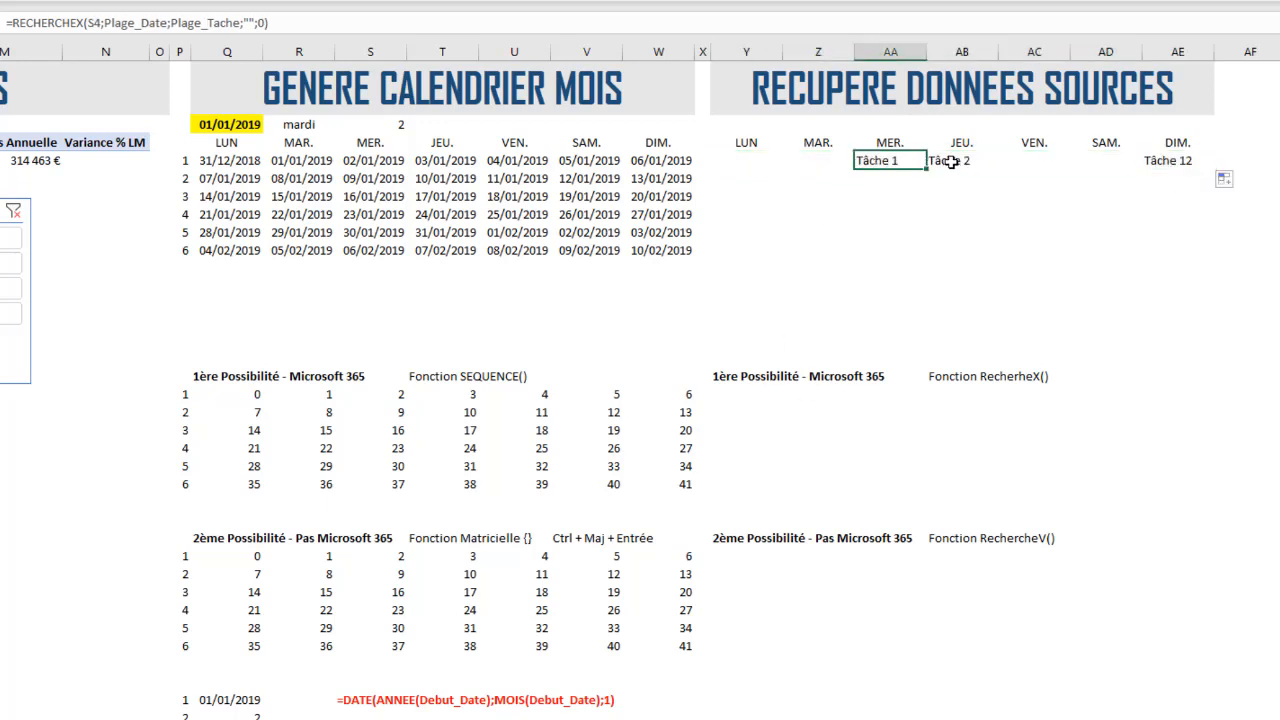
pyautogui.click(951, 162)
pyautogui.click(1150, 158)
pyautogui.click(903, 158)
pyautogui.click(376, 163)
pyautogui.click(975, 162)
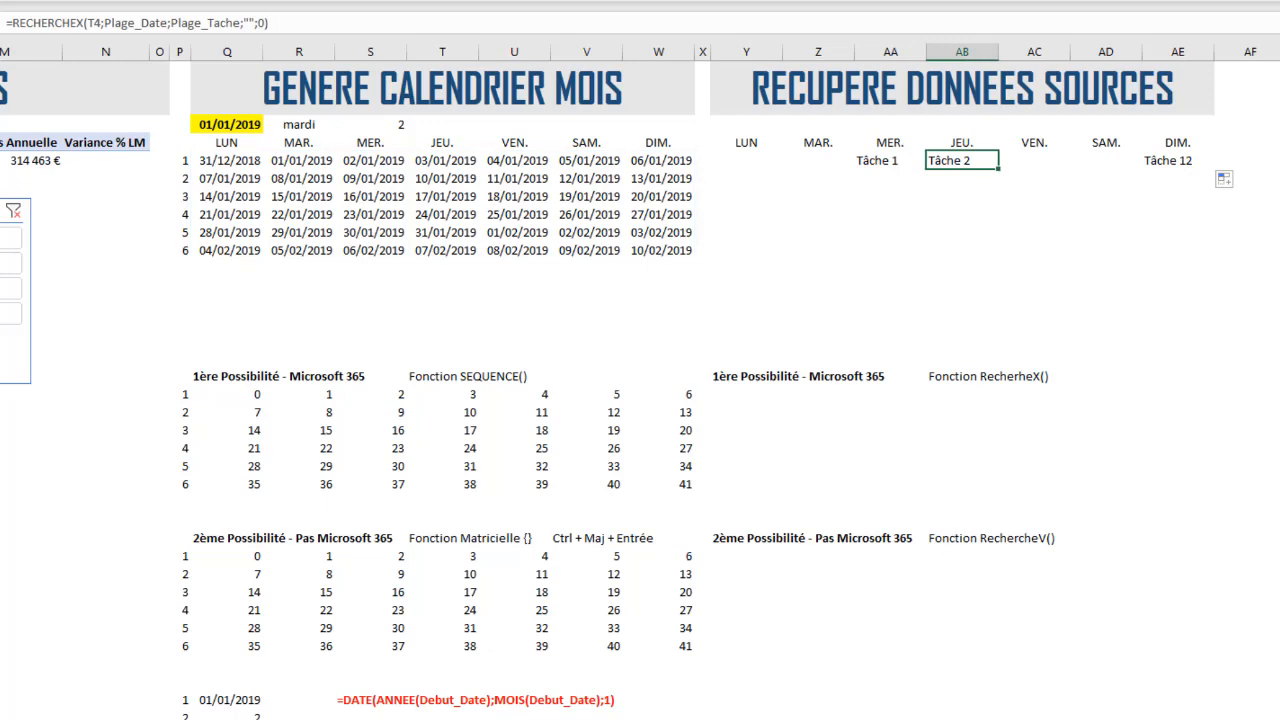
# - Compare the first week's retrieved tasks with the 3 and 6 January rows of the monthly event report
pyautogui.hscroll(-10, 640, 375)
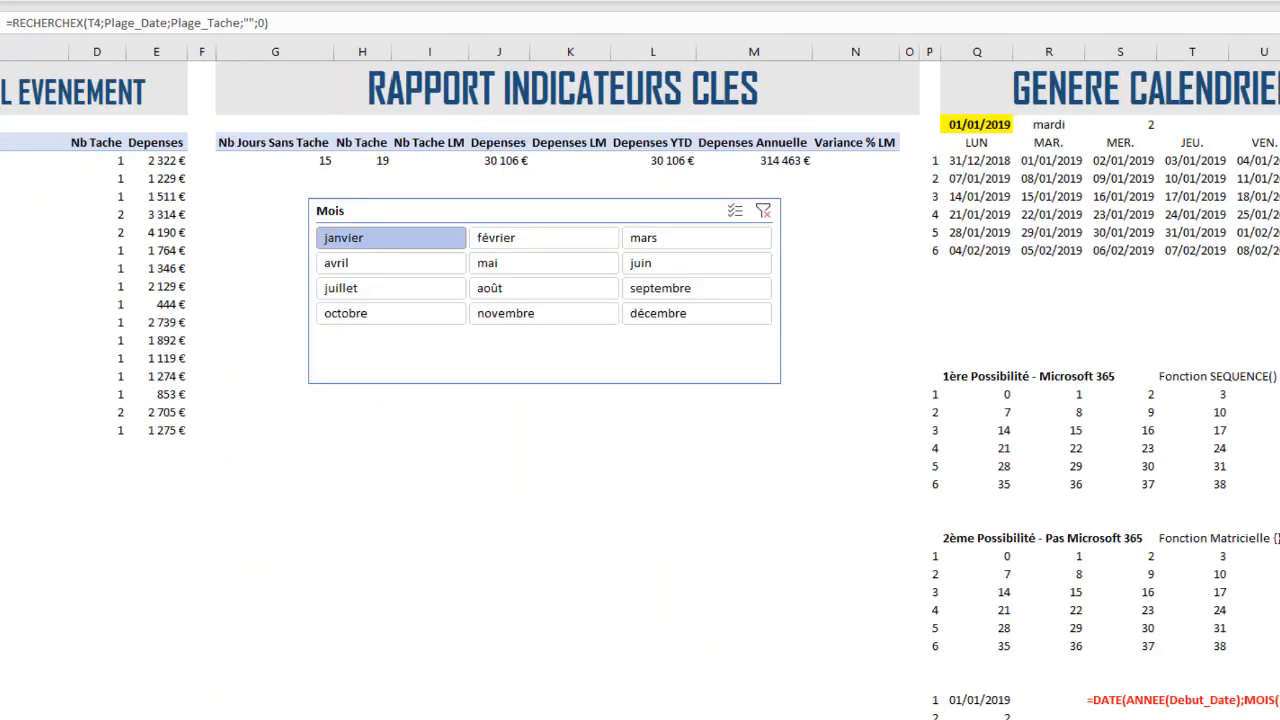
pyautogui.click(246, 160)
pyautogui.click(231, 178)
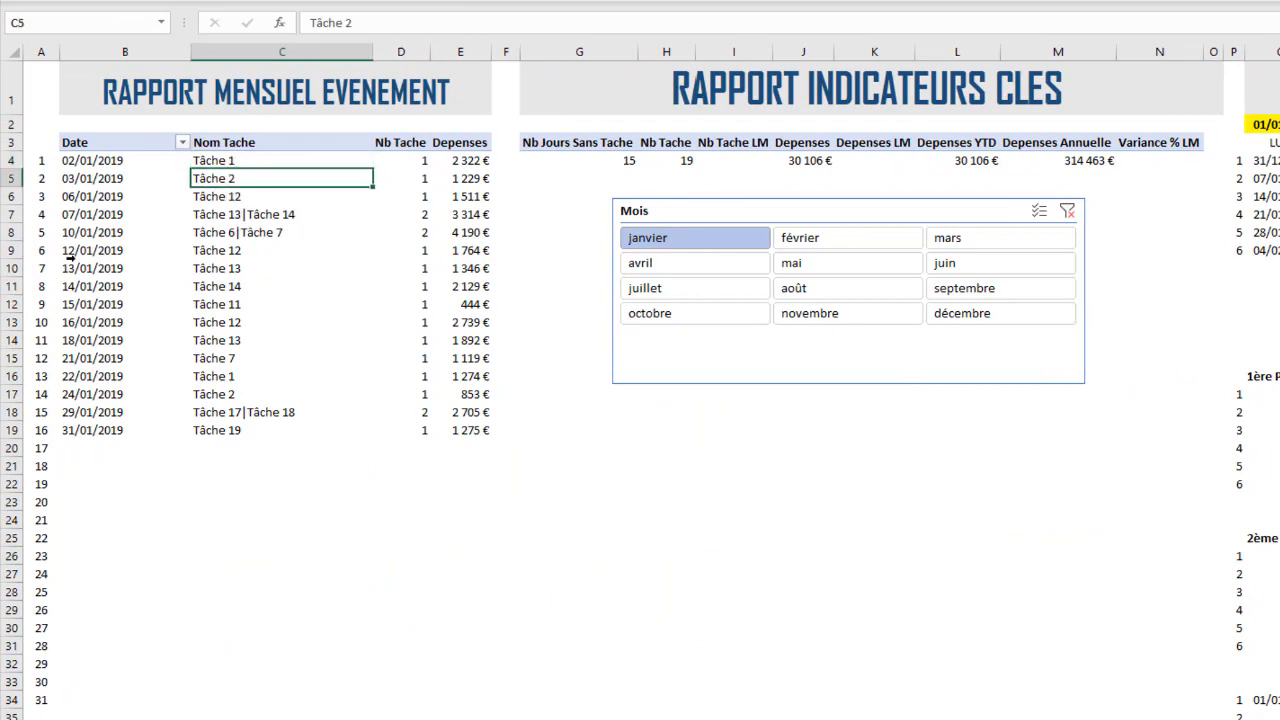
pyautogui.click(73, 197)
pyautogui.click(250, 197)
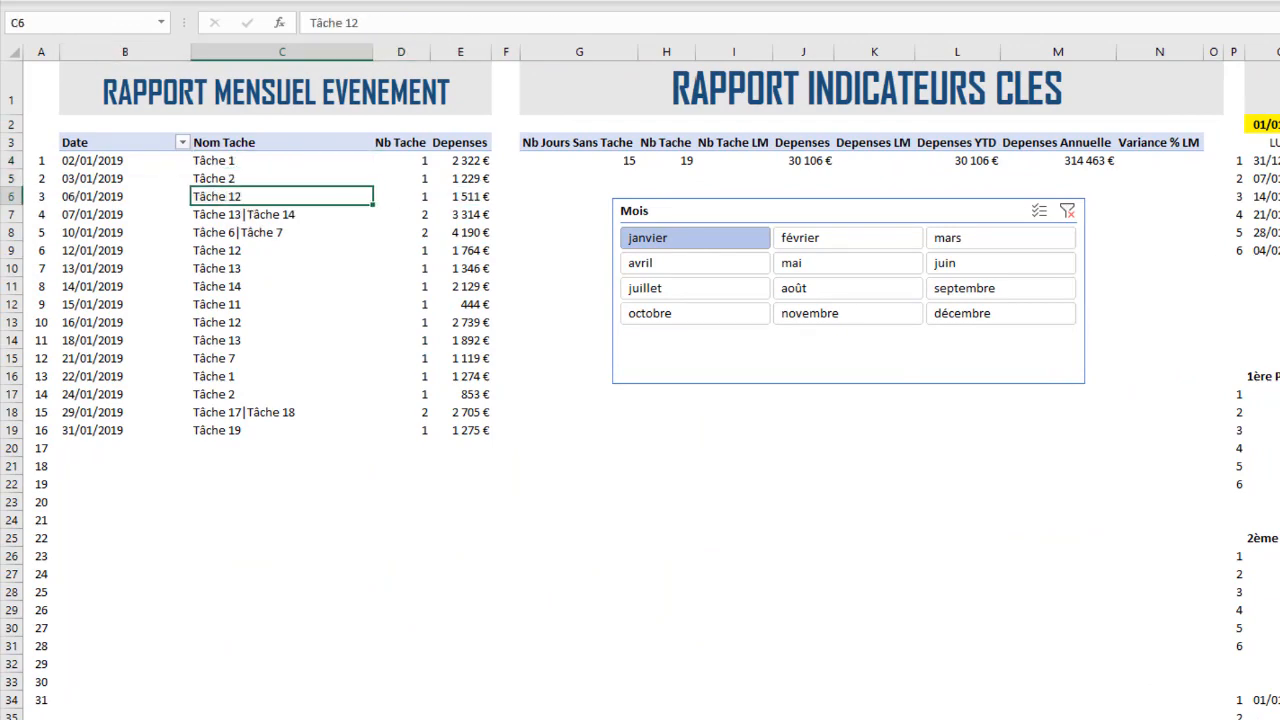
pyautogui.hscroll(6, 650, 375)
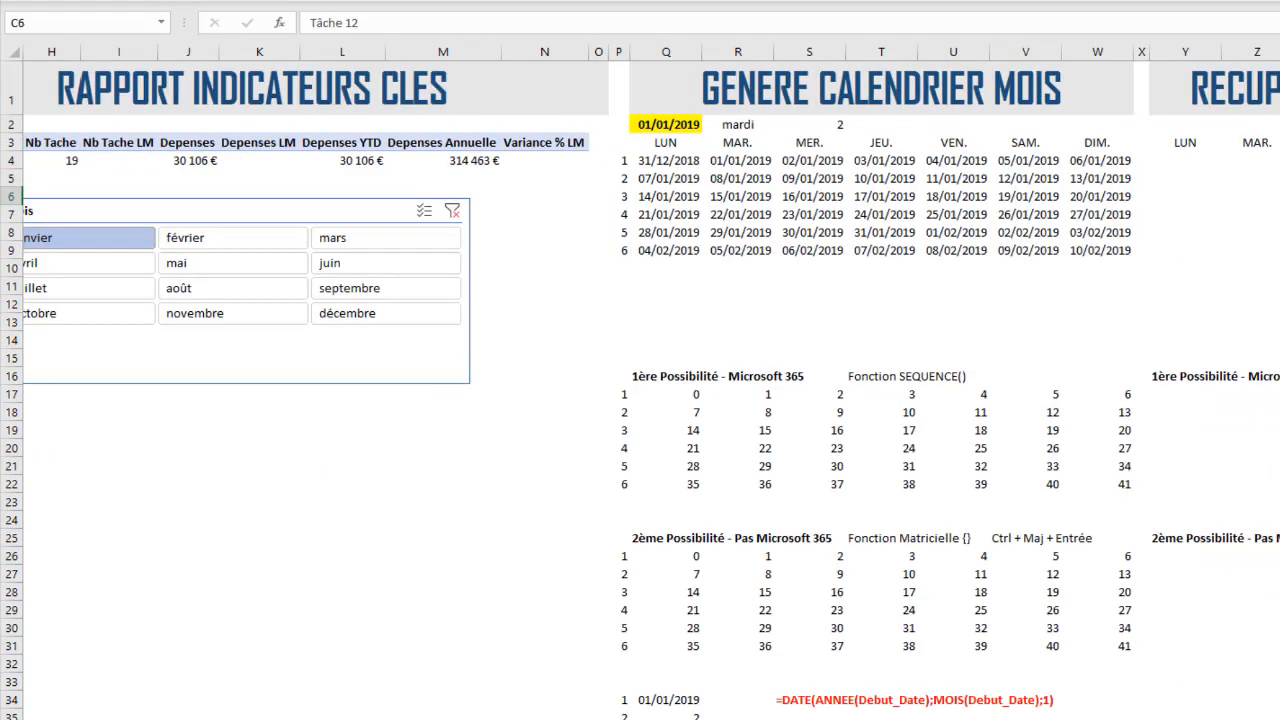
pyautogui.click(1279, 160)
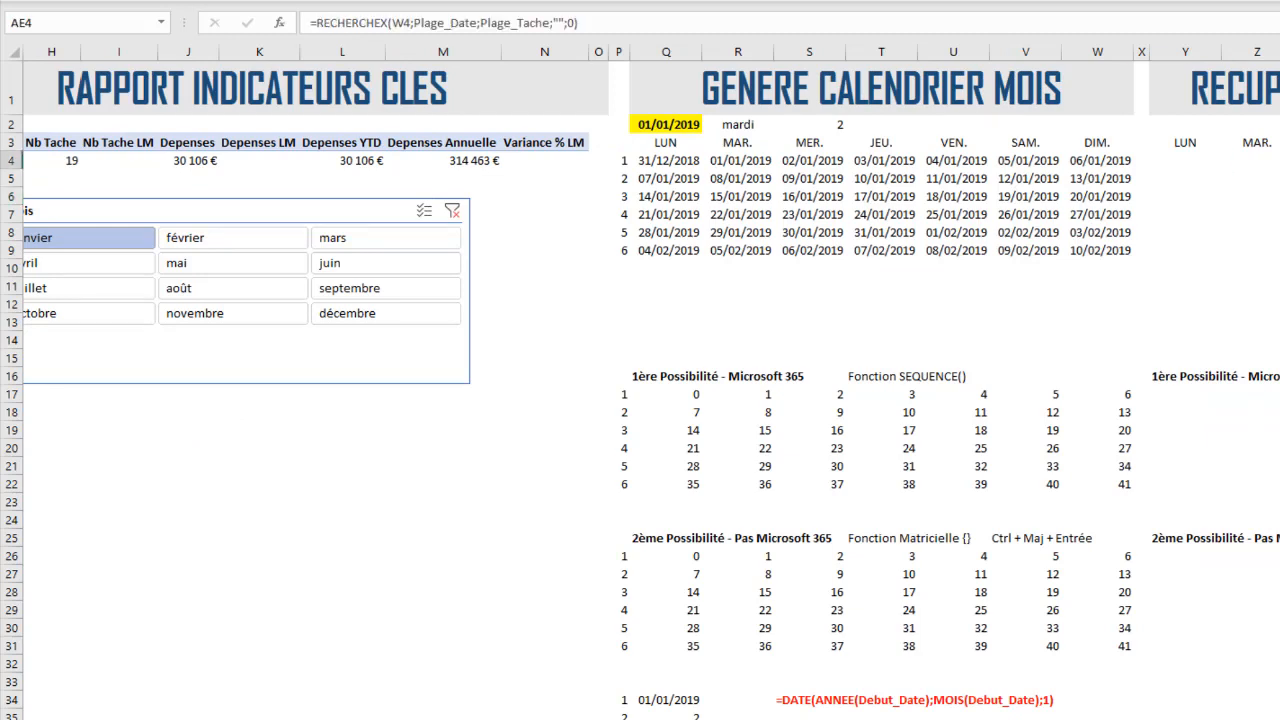
pyautogui.click(1102, 158)
pyautogui.click(1279, 160)
# - Copy the first week's lookup formulas Y4:AE4 down through row 9 to cover all six calendar weeks
pyautogui.moveTo(1196, 160); pyautogui.dragTo(1279, 160)
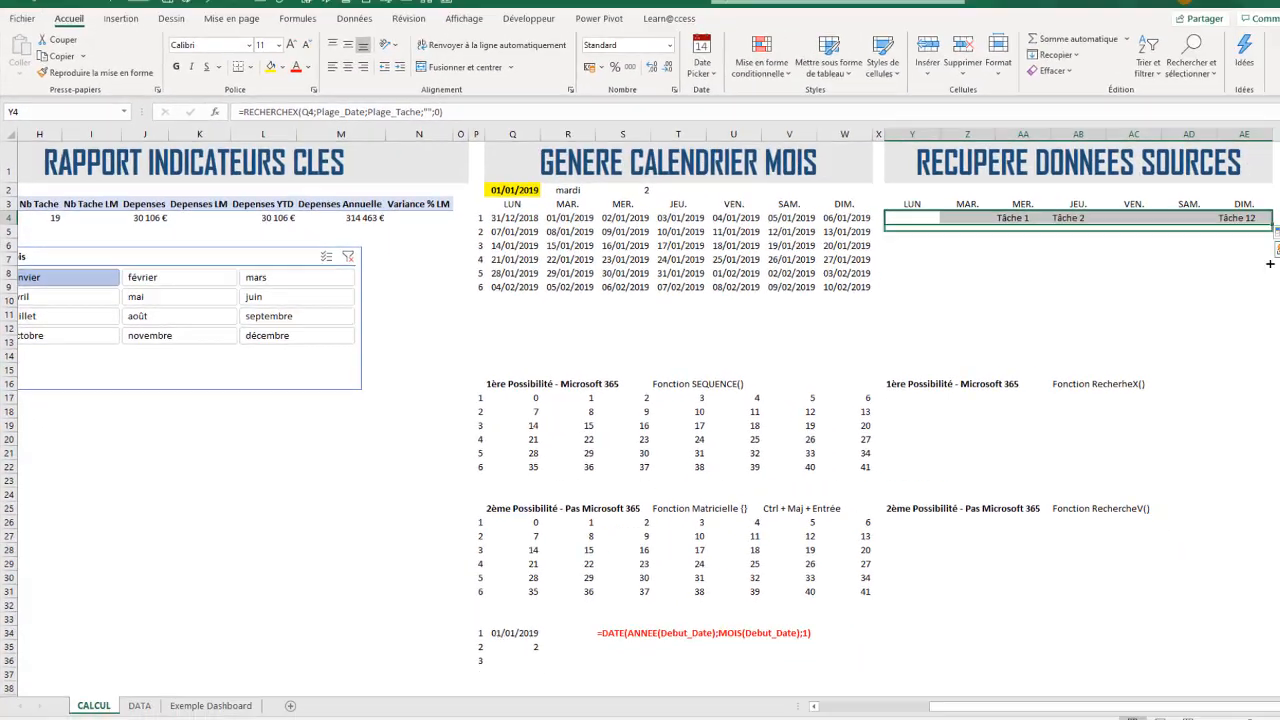
pyautogui.moveTo(1254, 233); pyautogui.dragTo(1219, 304)
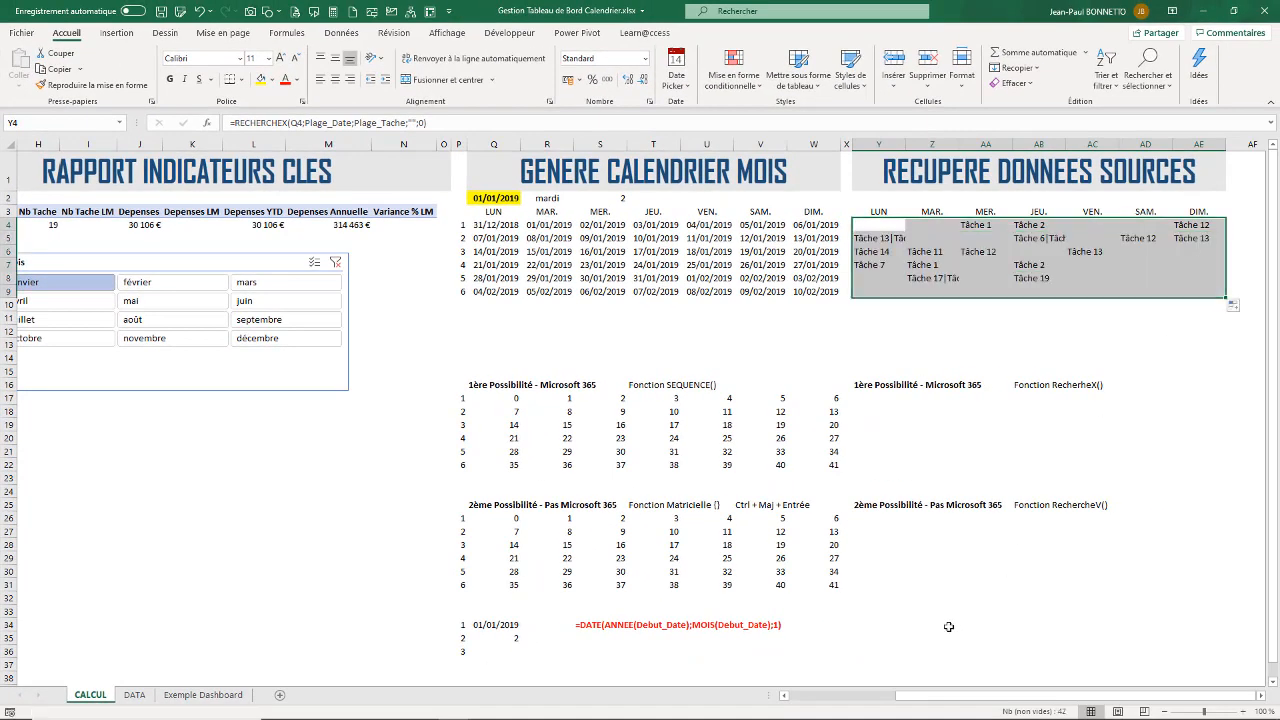
# - Inspect several retrieved tasks in the filled block and compare Y5 with the 07/01/2019 row of the monthly event report
pyautogui.click(1020, 237)
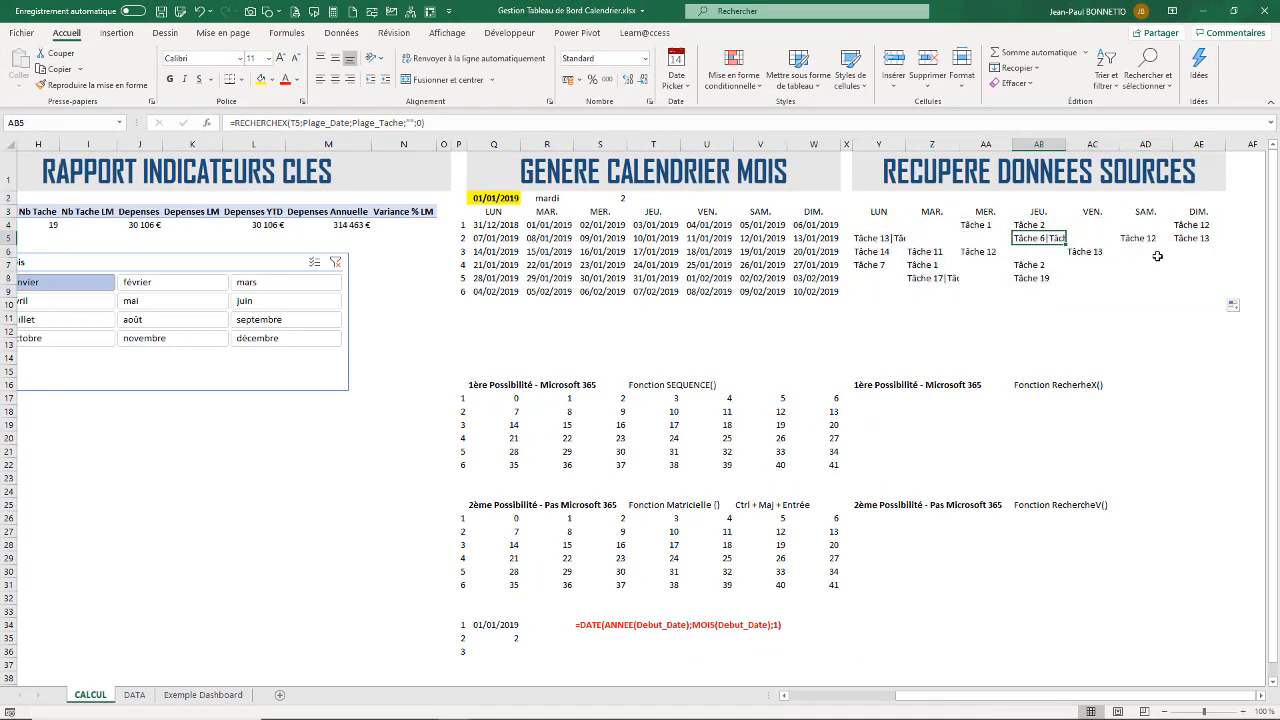
pyautogui.click(1193, 236)
pyautogui.click(1192, 225)
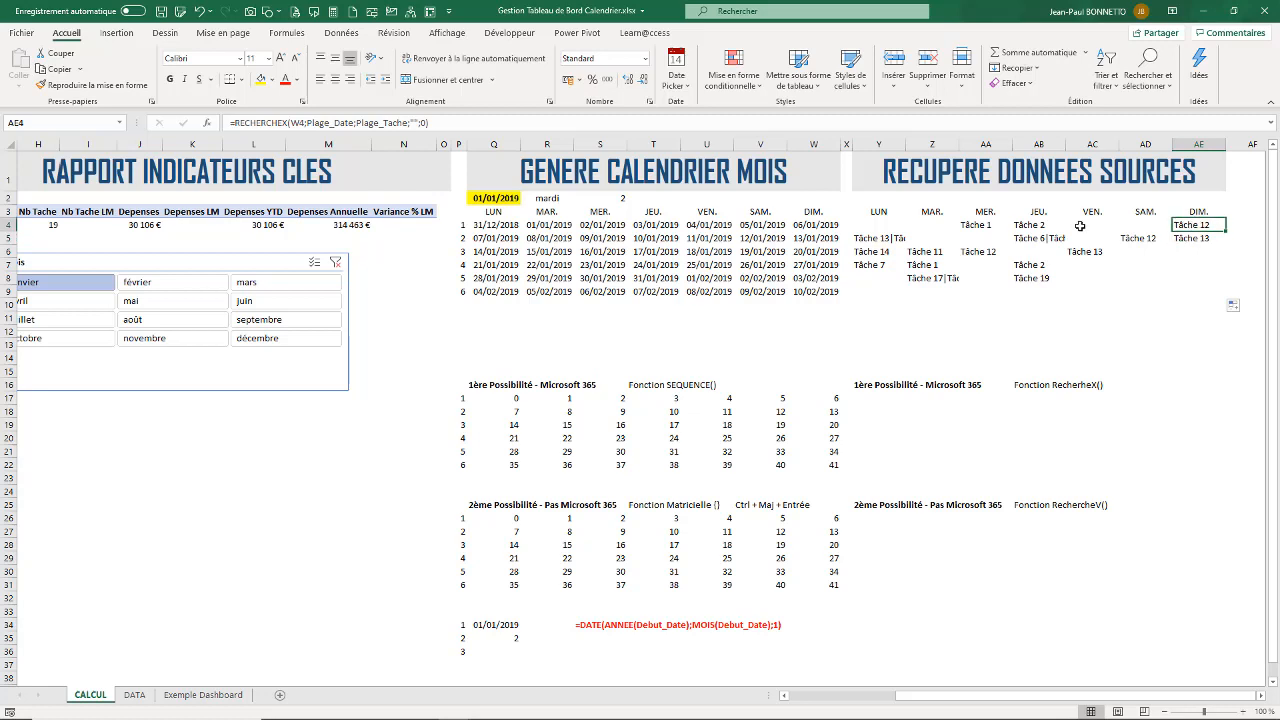
pyautogui.click(870, 238)
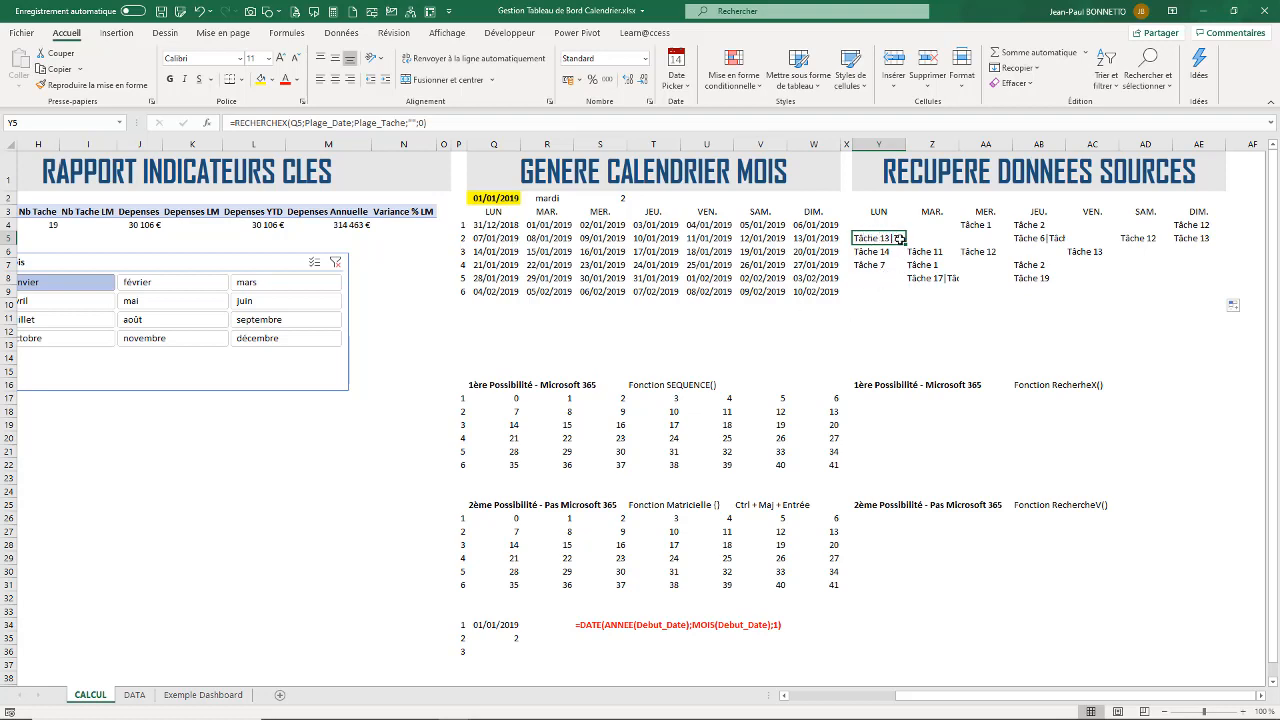
pyautogui.moveTo(955, 698); pyautogui.dragTo(955, 699)
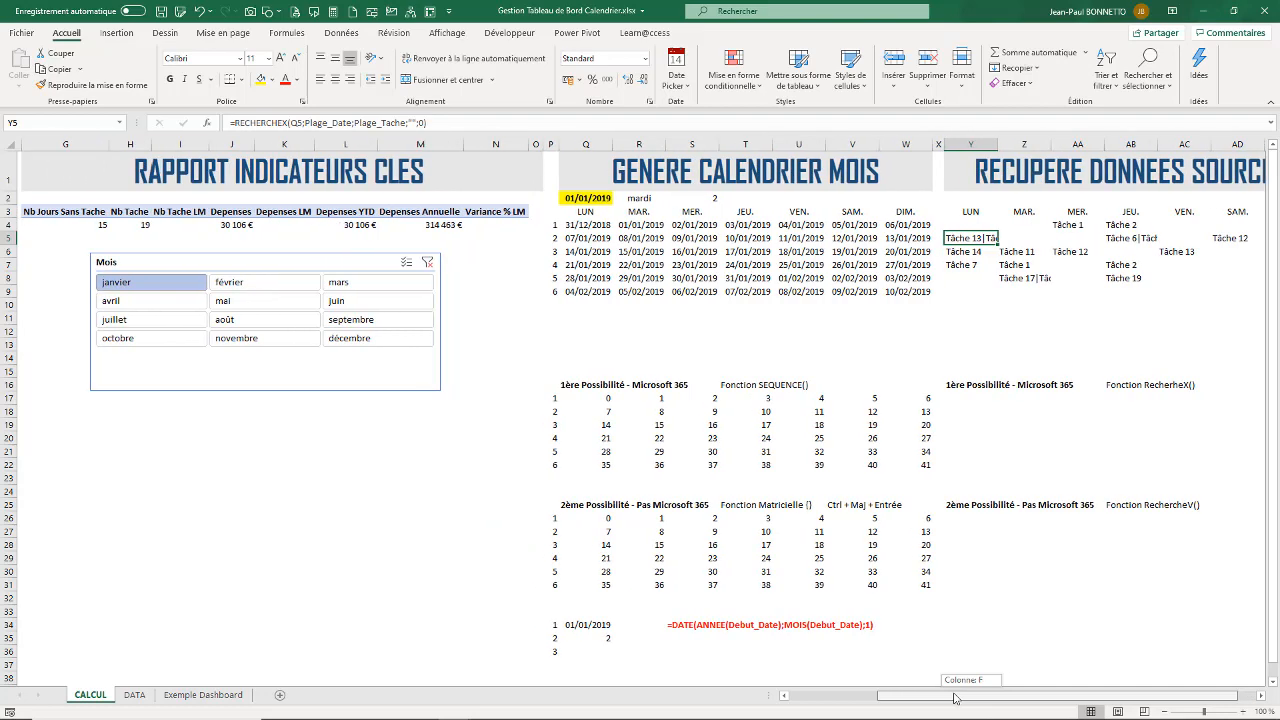
pyautogui.moveTo(815, 705); pyautogui.dragTo(790, 699)
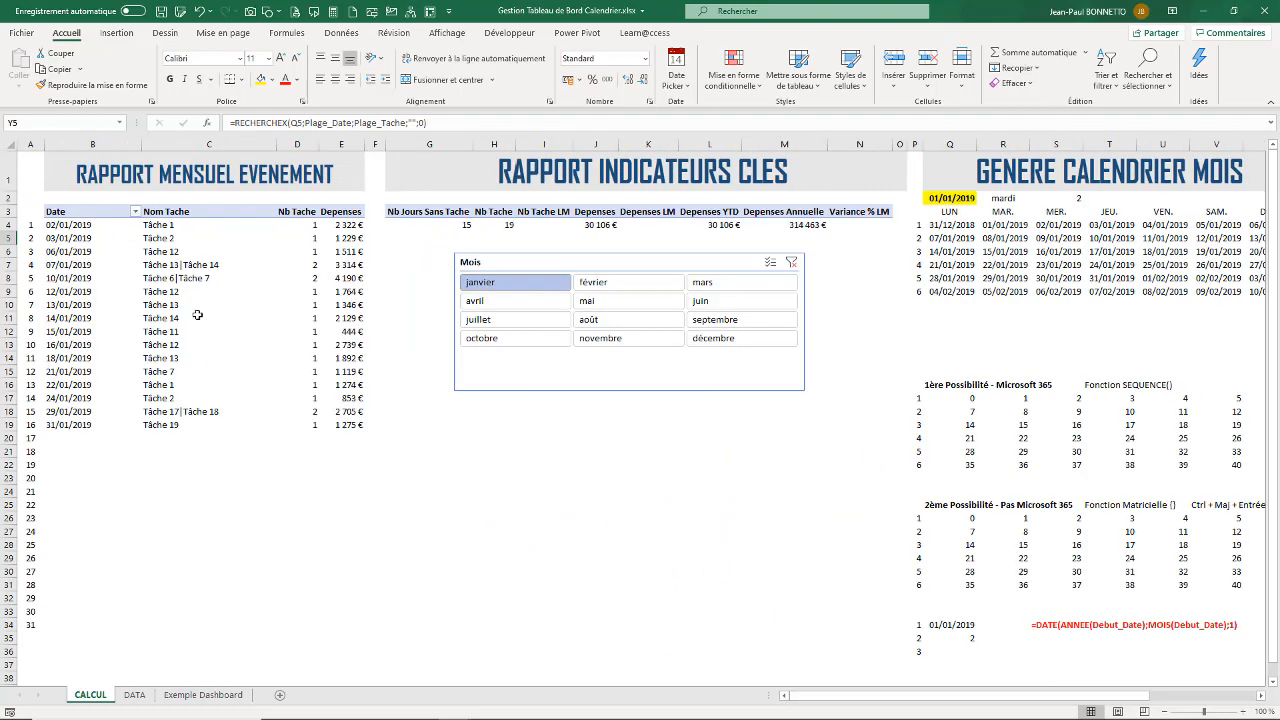
pyautogui.click(66, 266)
pyautogui.click(175, 266)
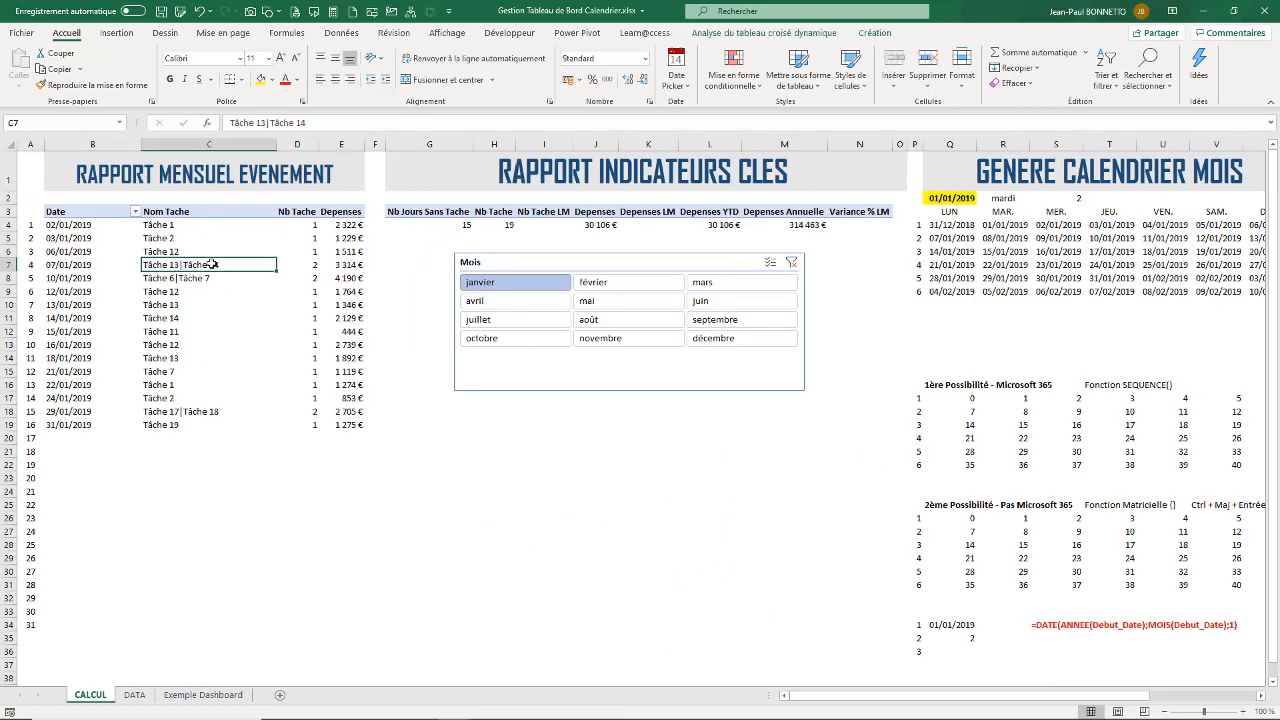
# - Review the task in Y5 and the retrieved tasks across the Y4:AE8 block under RECUPERE DONNEES SOURCES
pyautogui.moveTo(905, 698); pyautogui.dragTo(1012, 698)
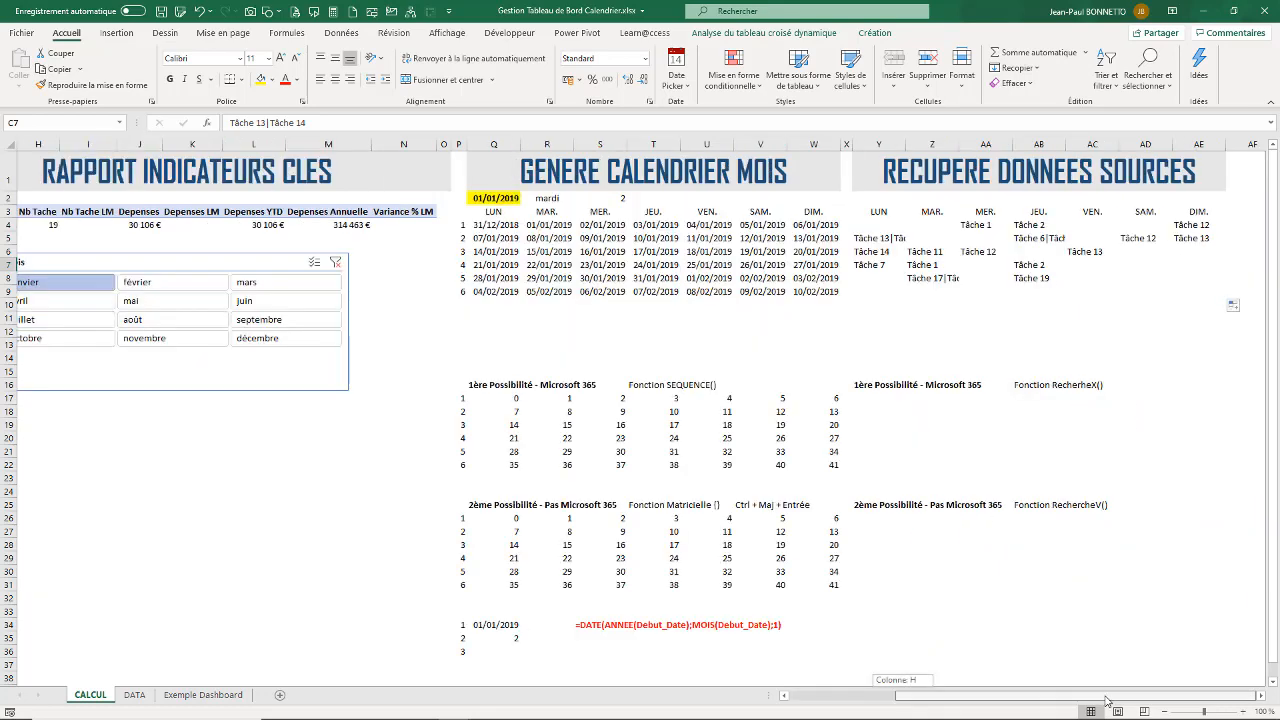
pyautogui.click(890, 237)
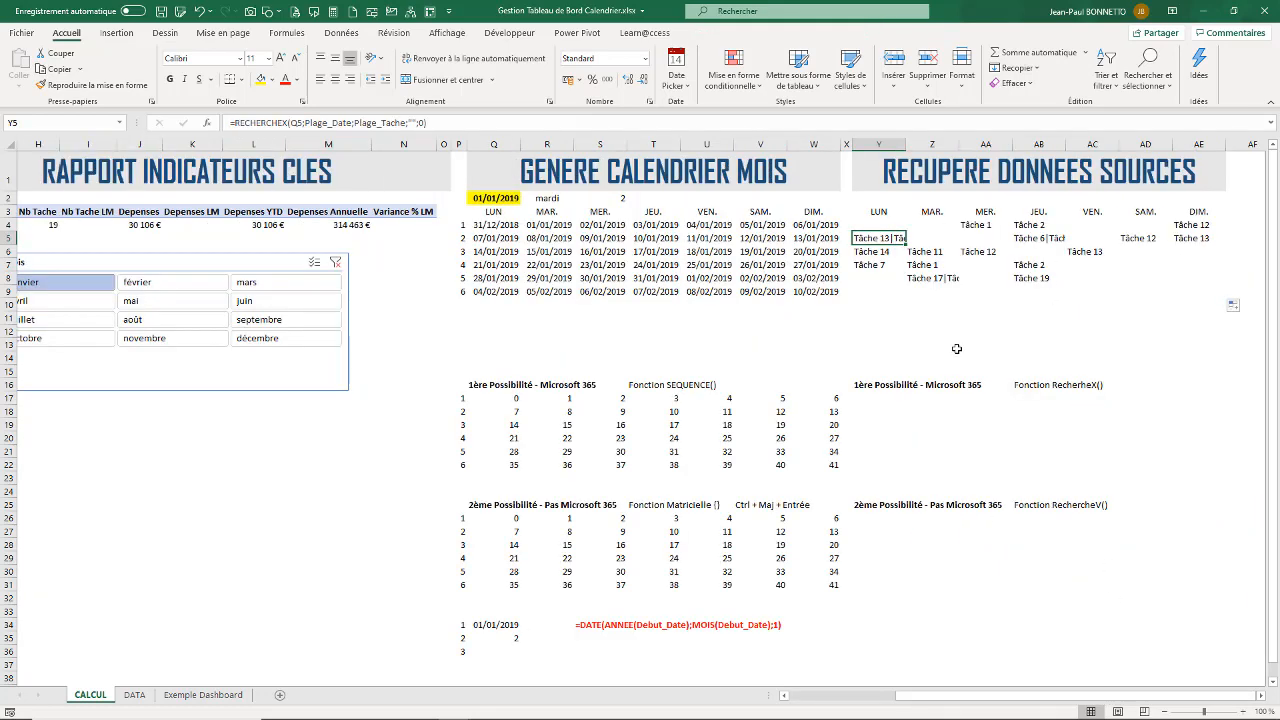
pyautogui.moveTo(880, 228); pyautogui.dragTo(1215, 280)
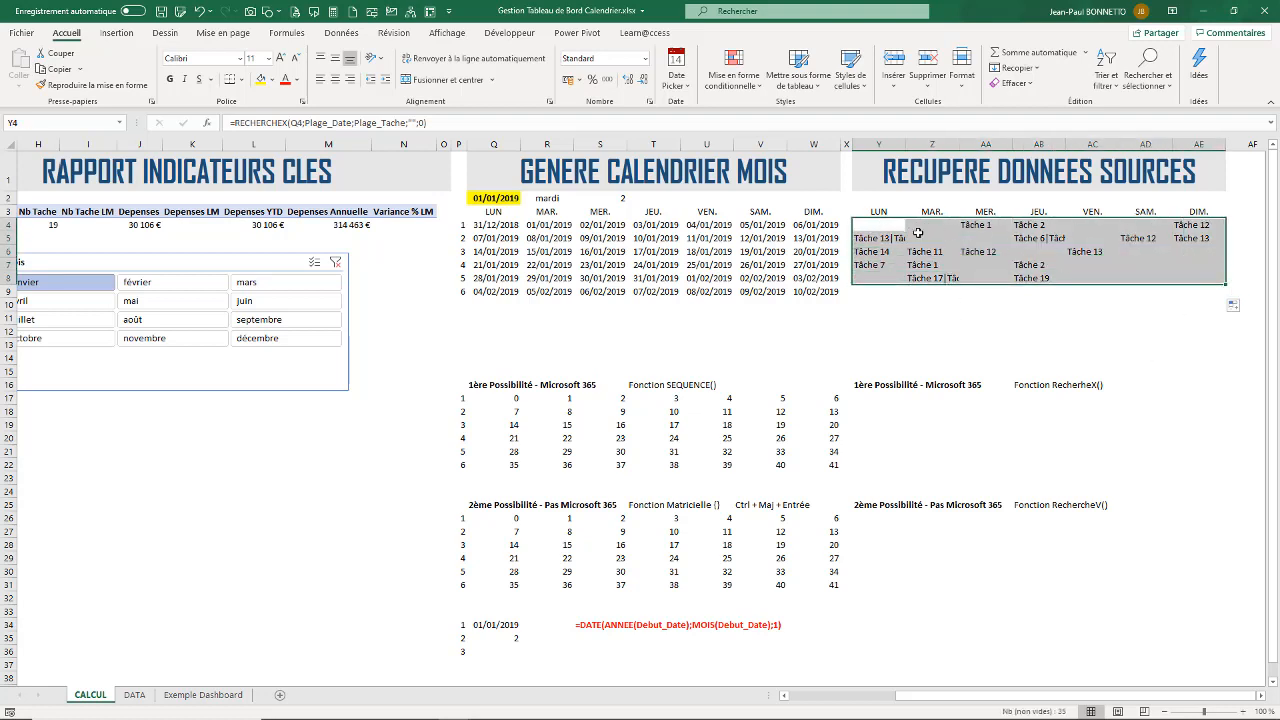
pyautogui.moveTo(880, 226); pyautogui.dragTo(1194, 286)
pyautogui.click(900, 409)
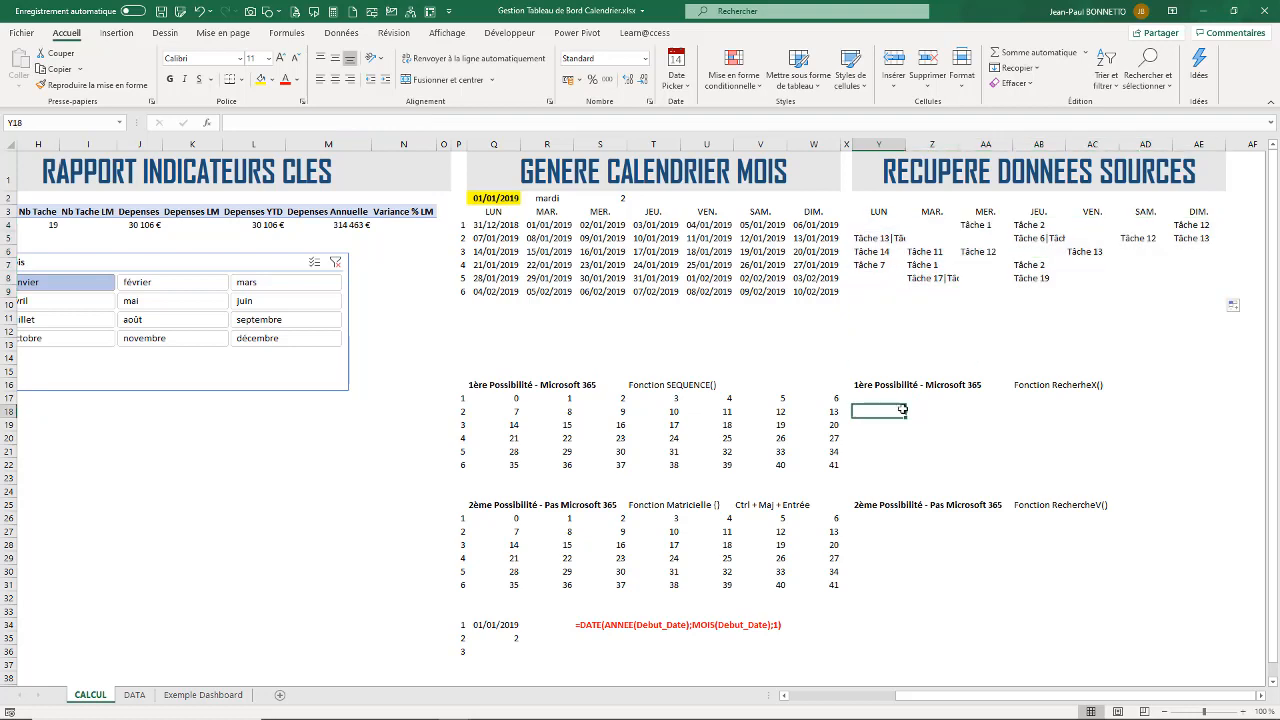
# - Start a RECHERCHEV formula in Y26, under 2ème Possibilité - Pas Microsoft 365, with calendar date Q4 as the lookup value
pyautogui.click(876, 529)
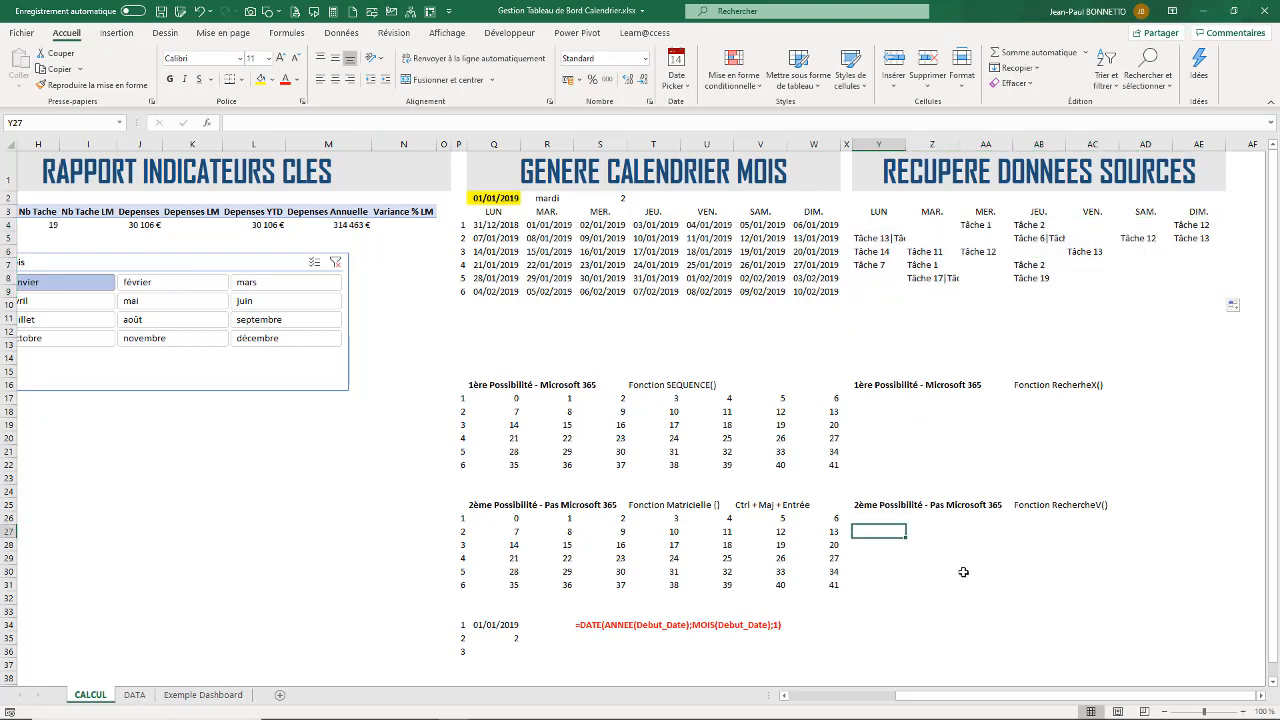
pyautogui.click(879, 518)
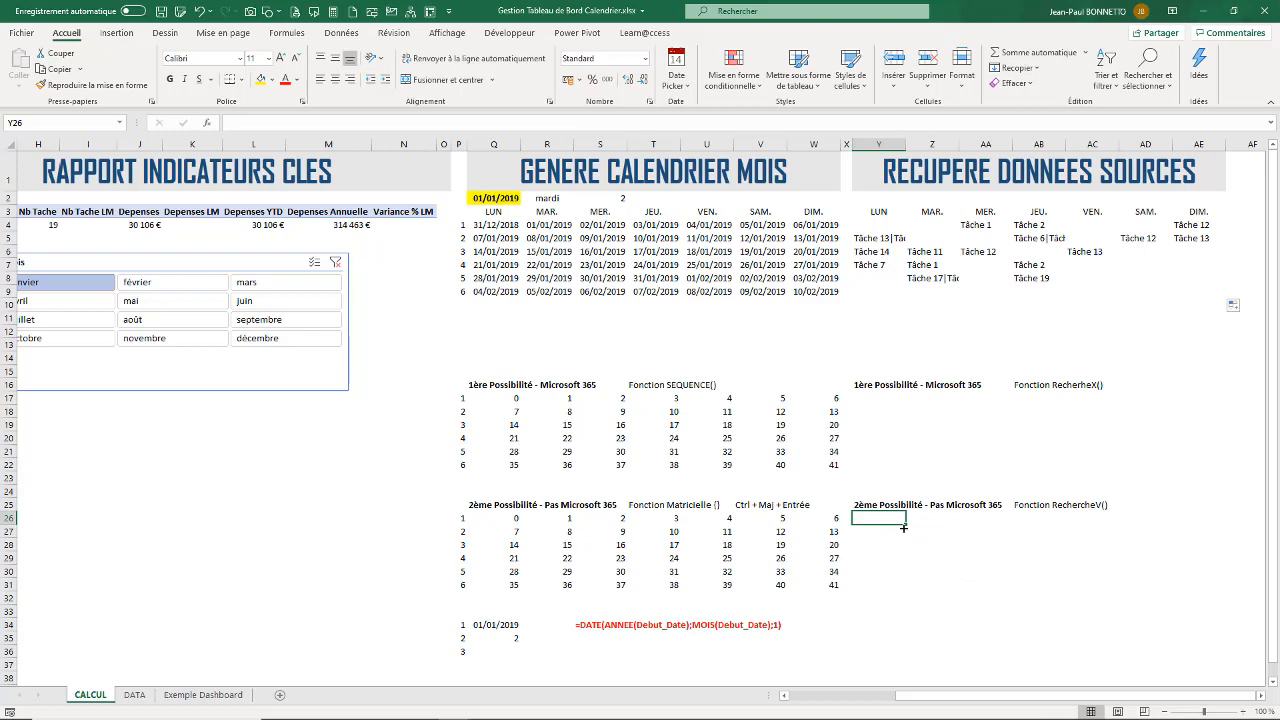
pyautogui.write('=')
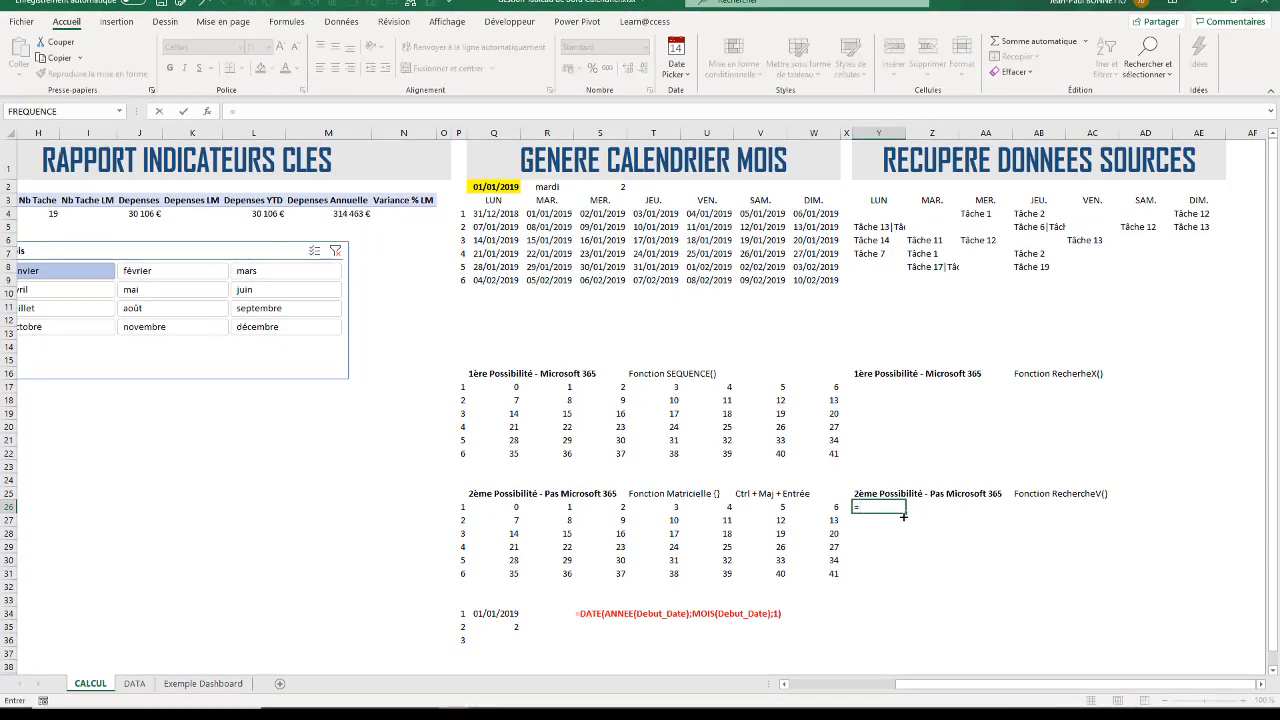
pyautogui.write('re')
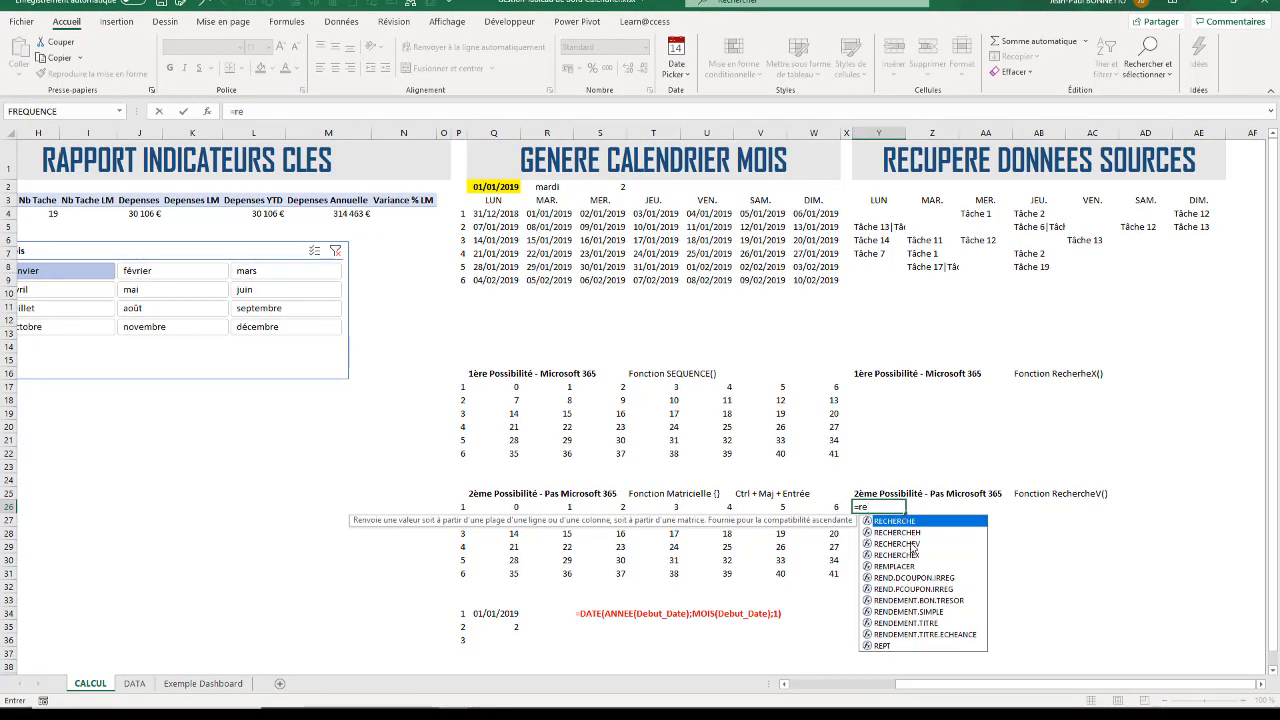
pyautogui.doubleClick(910, 543)
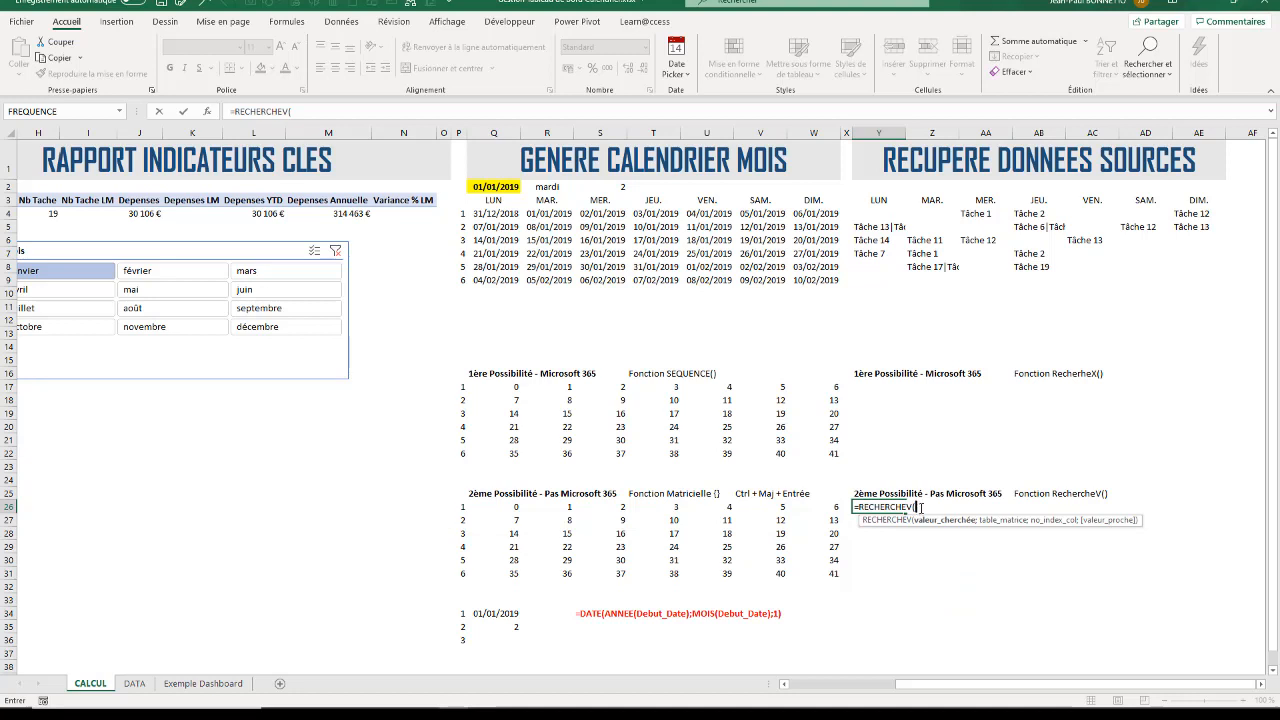
pyautogui.click(497, 214)
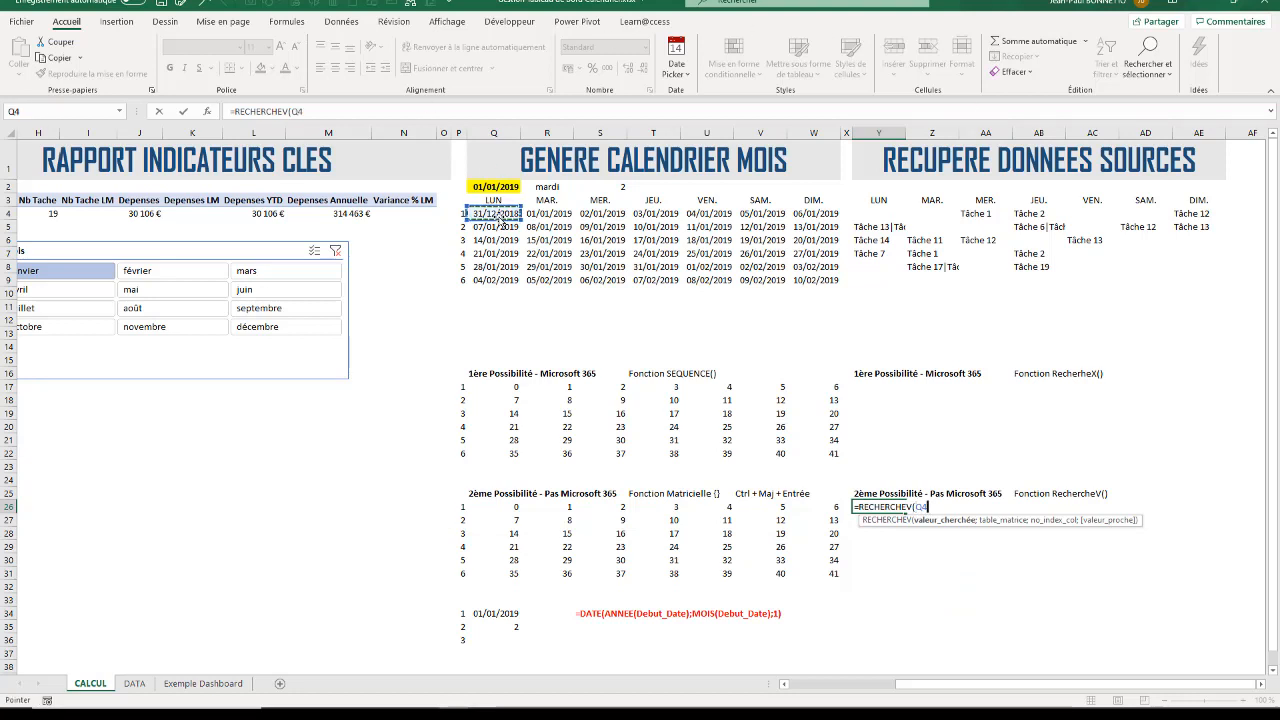
pyautogui.write(';')
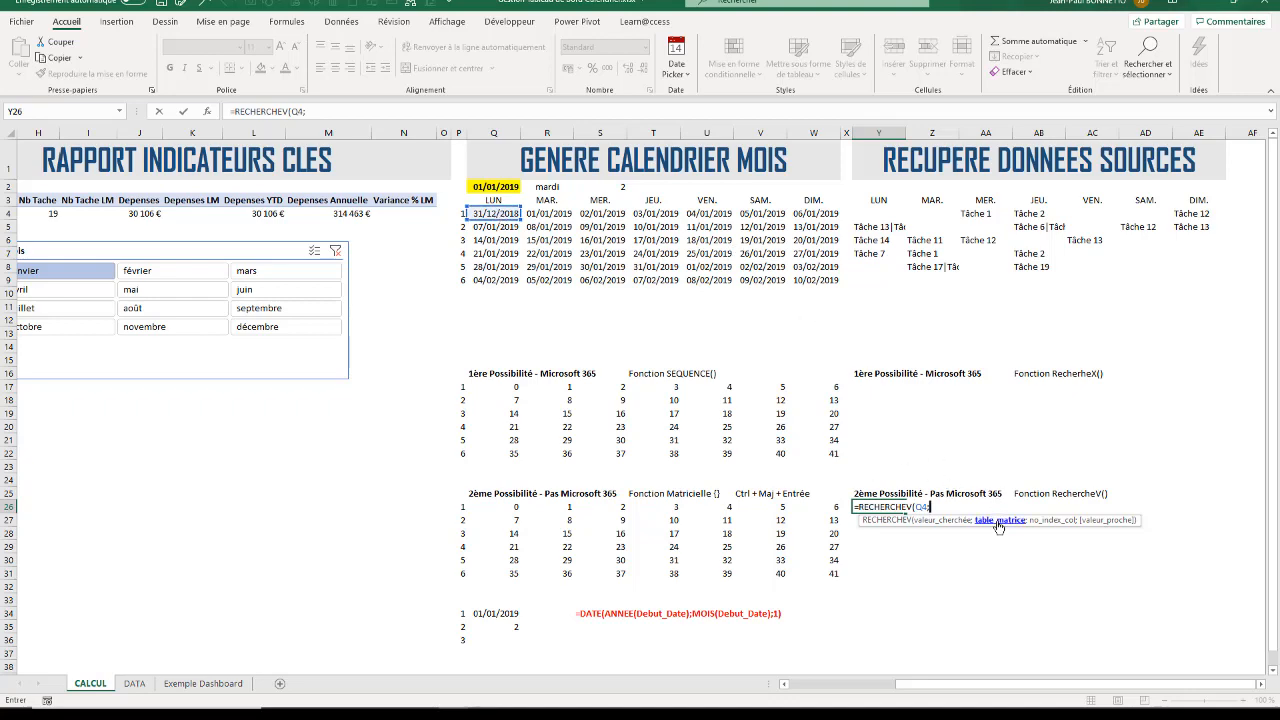
# - Set the RECHERCHEV table array to the monthly event report range as the absolute reference $B$4:$E$34
pyautogui.moveTo(1014, 687); pyautogui.dragTo(811, 686)
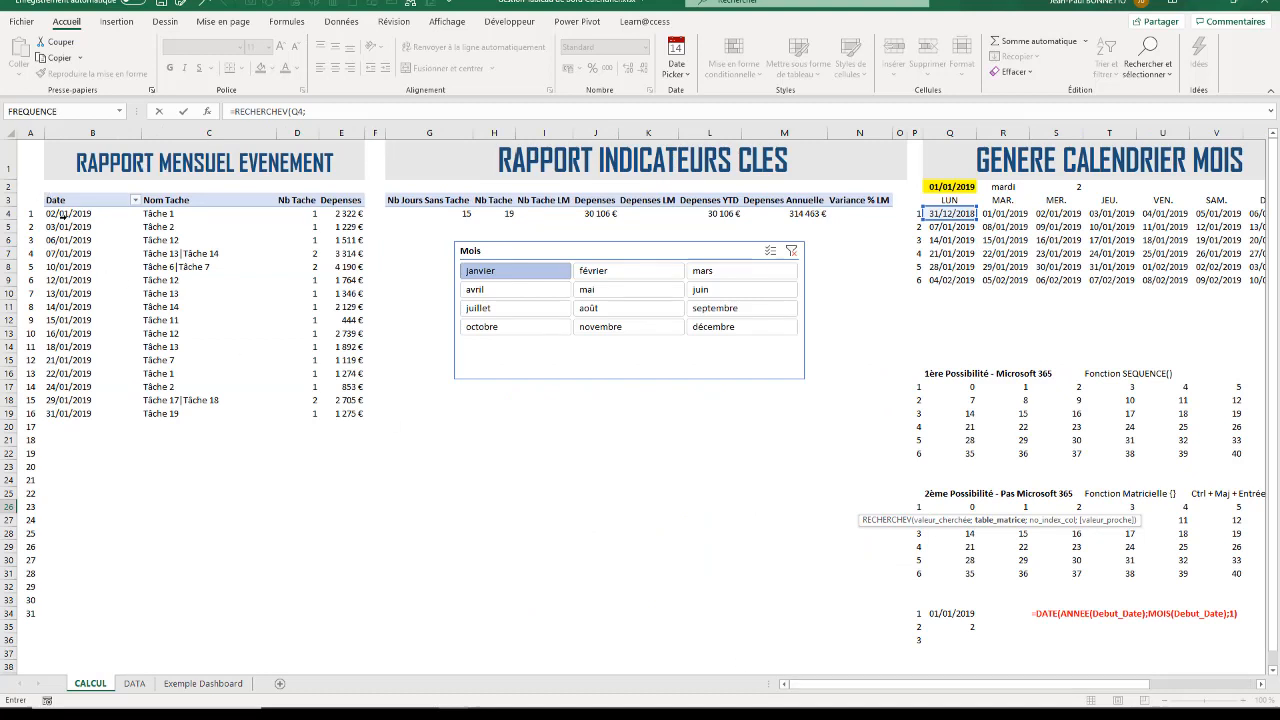
pyautogui.moveTo(62, 213); pyautogui.dragTo(342, 601)
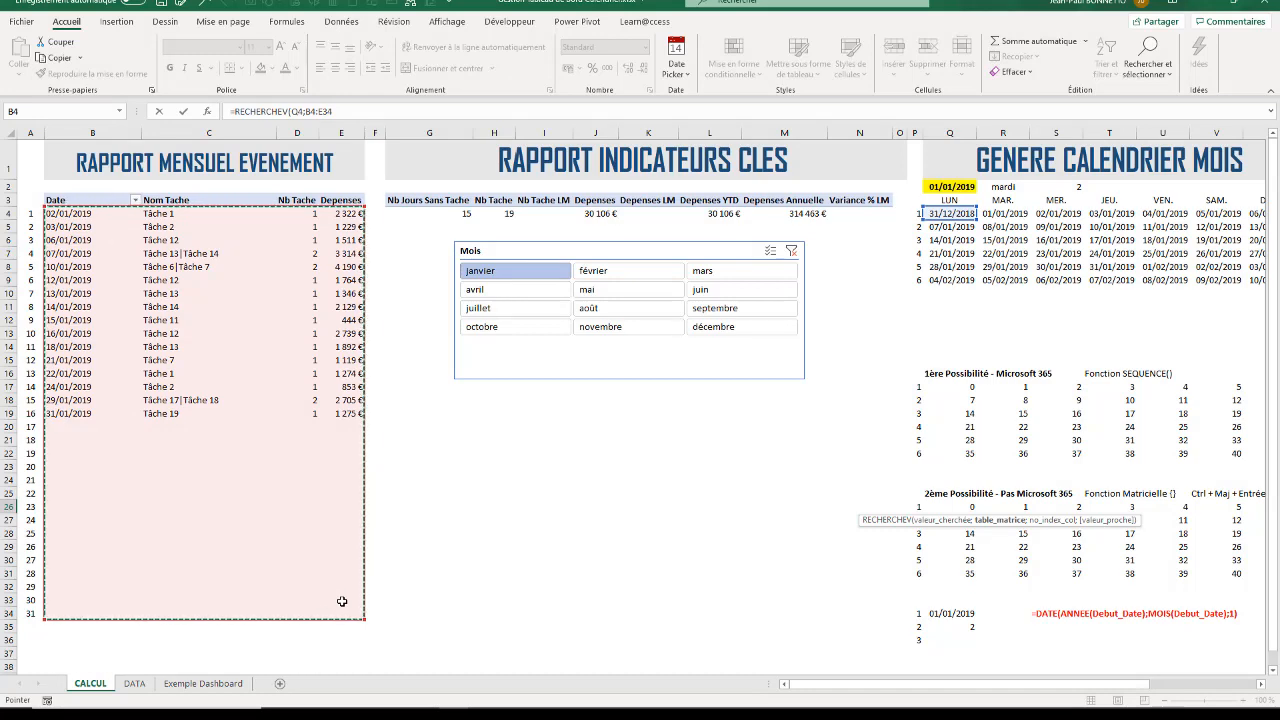
pyautogui.press('F4')
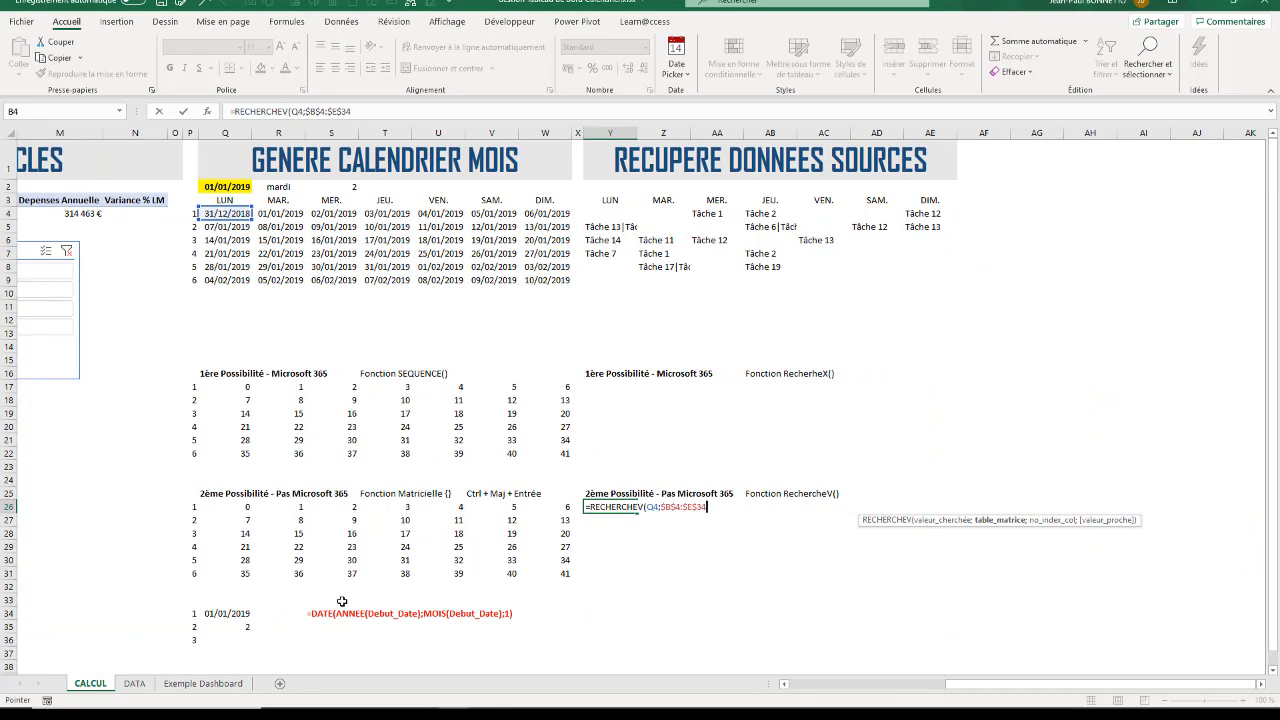
pyautogui.write(';')
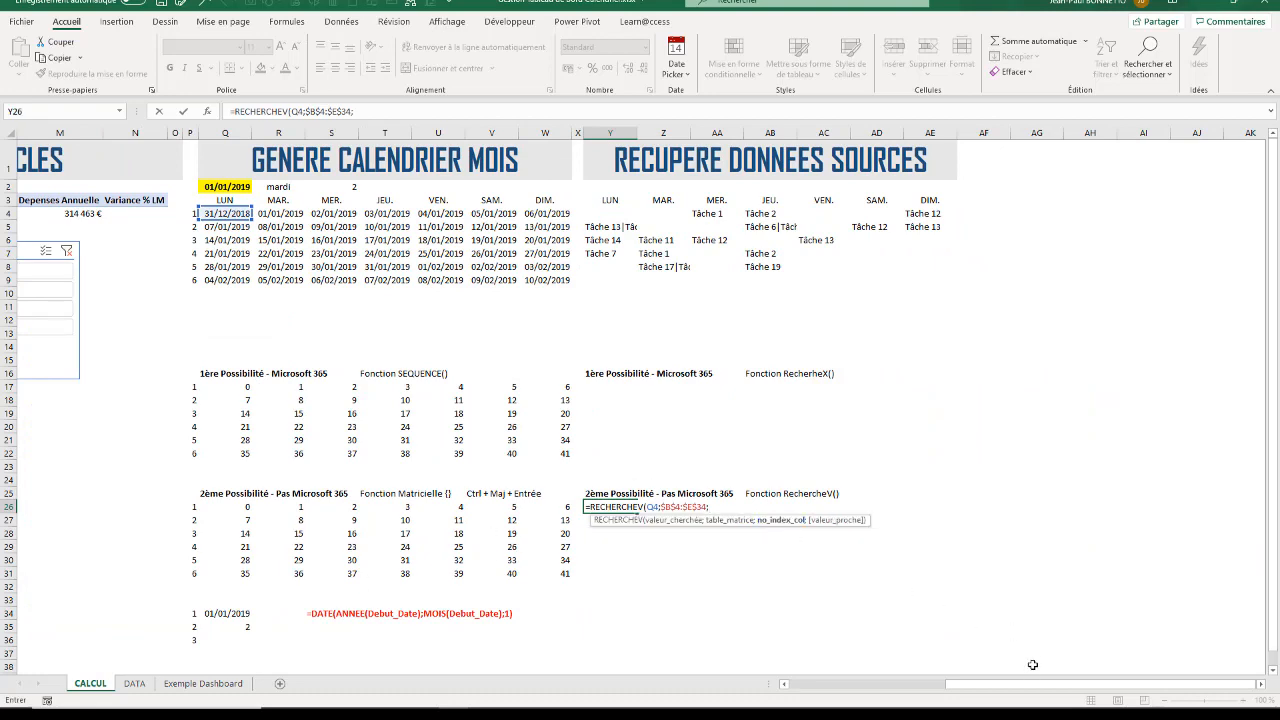
# - Complete the Y26 RECHERCHEV formula with column index 2 and FAUX for an exact match
pyautogui.moveTo(1033, 688); pyautogui.dragTo(551, 585)
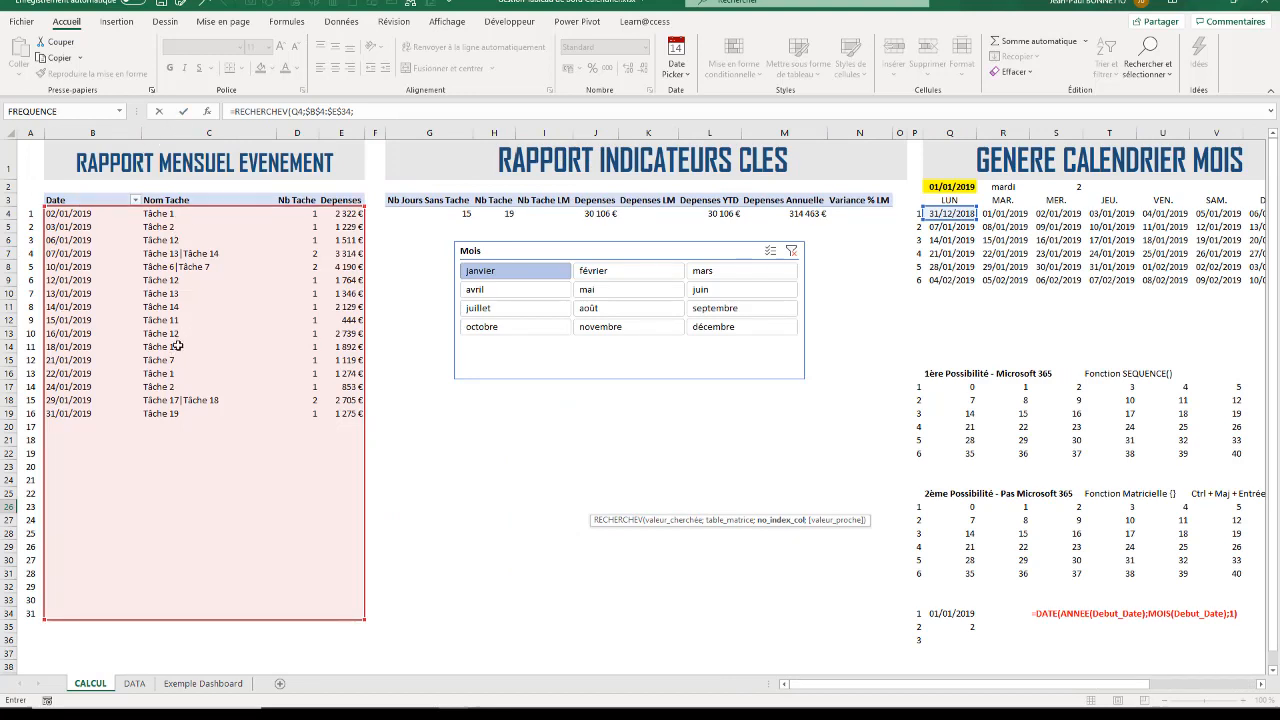
pyautogui.click(376, 111)
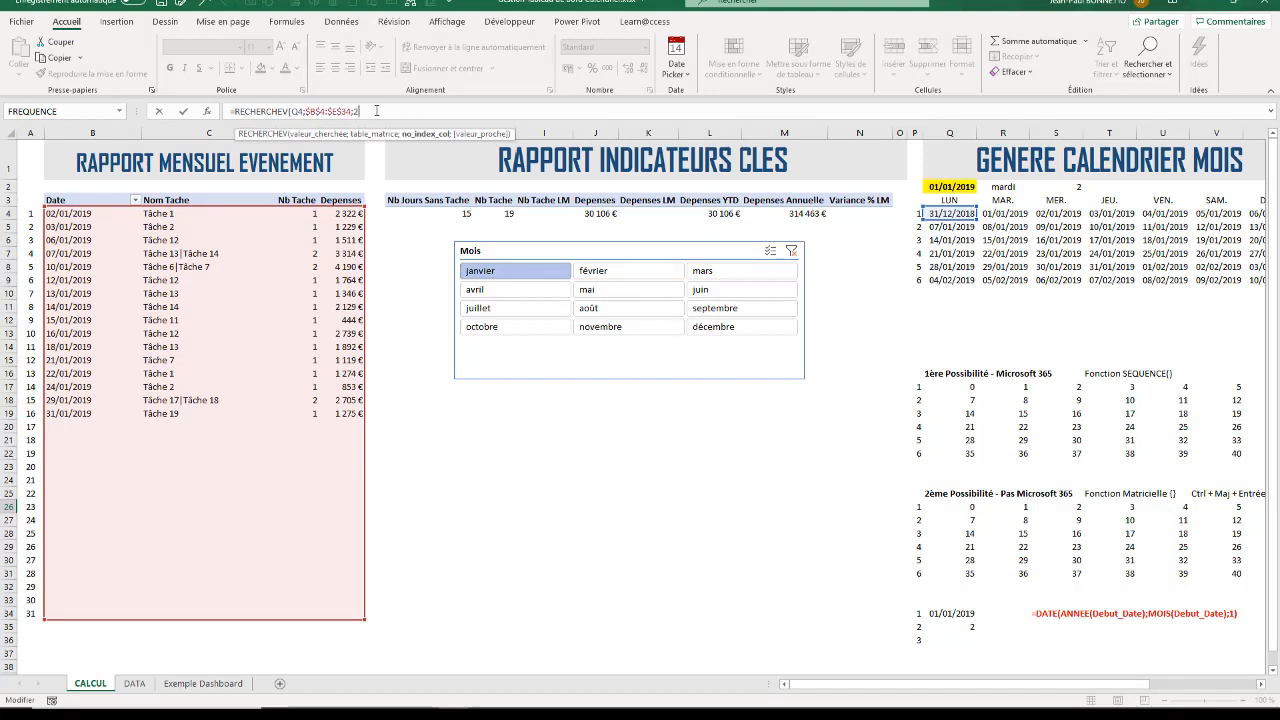
pyautogui.write(';')
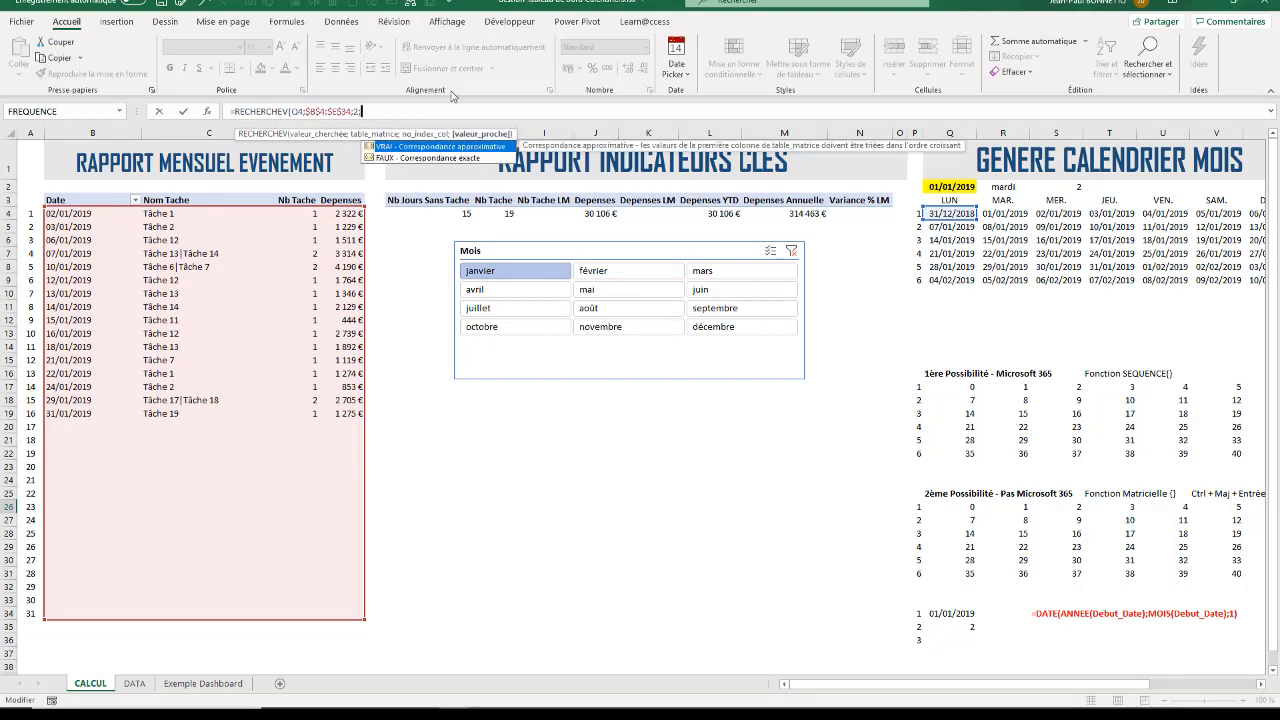
pyautogui.click(418, 160)
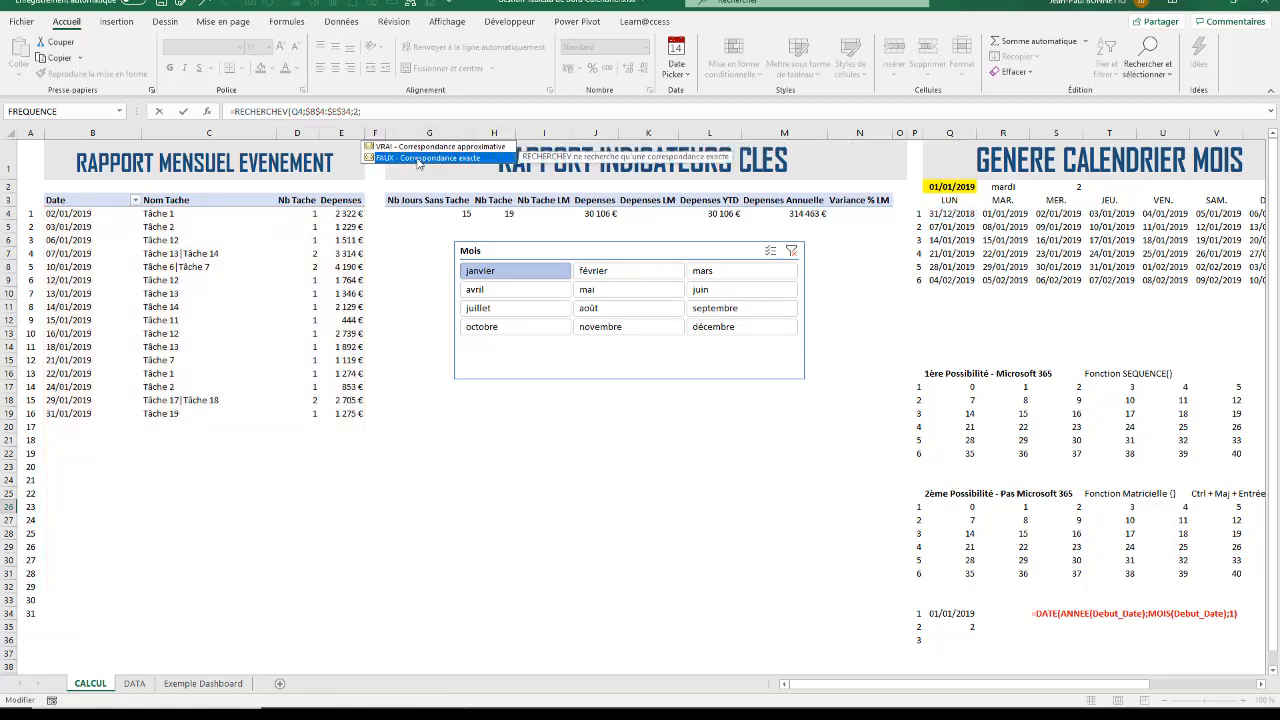
pyautogui.doubleClick(418, 160)
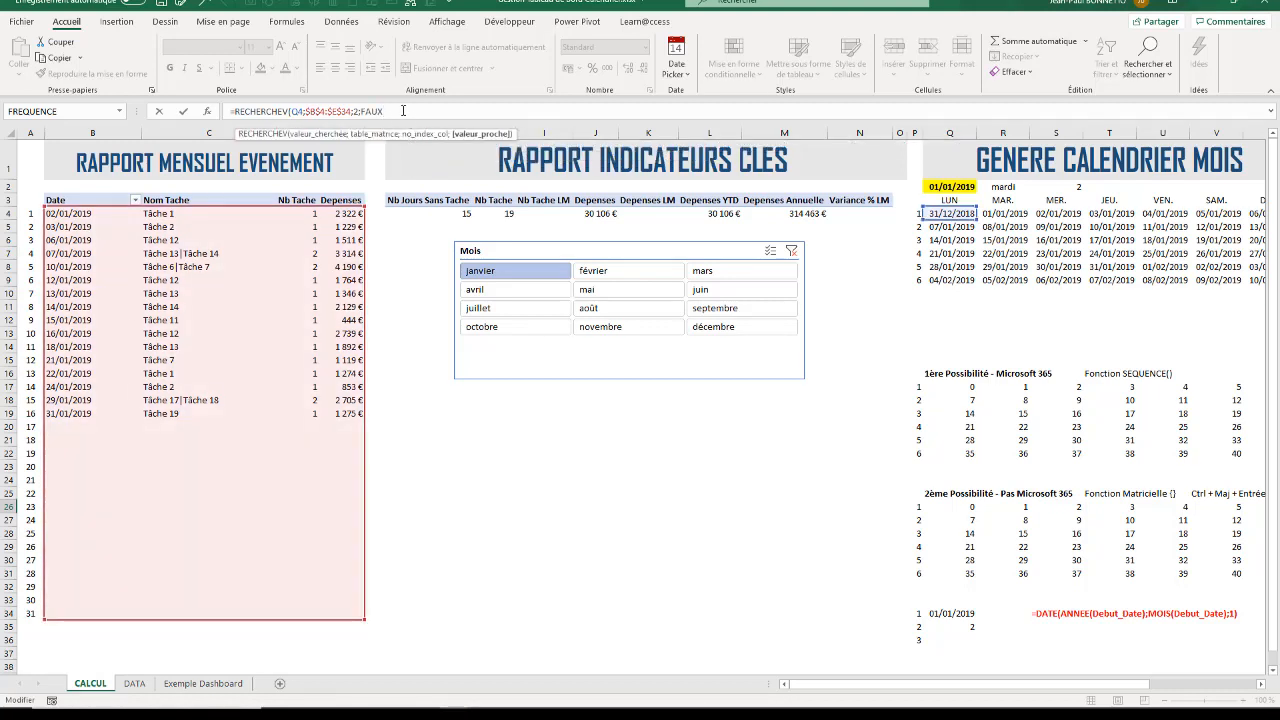
pyautogui.write(')')
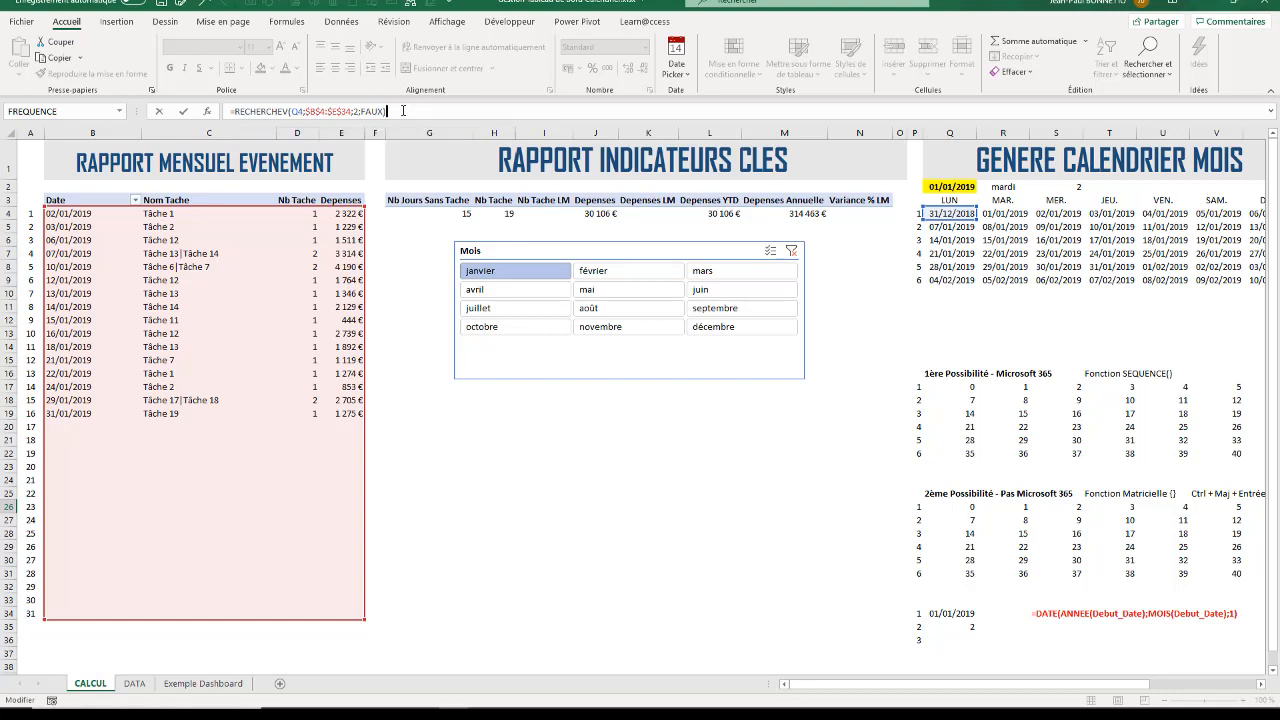
pyautogui.press('Return')
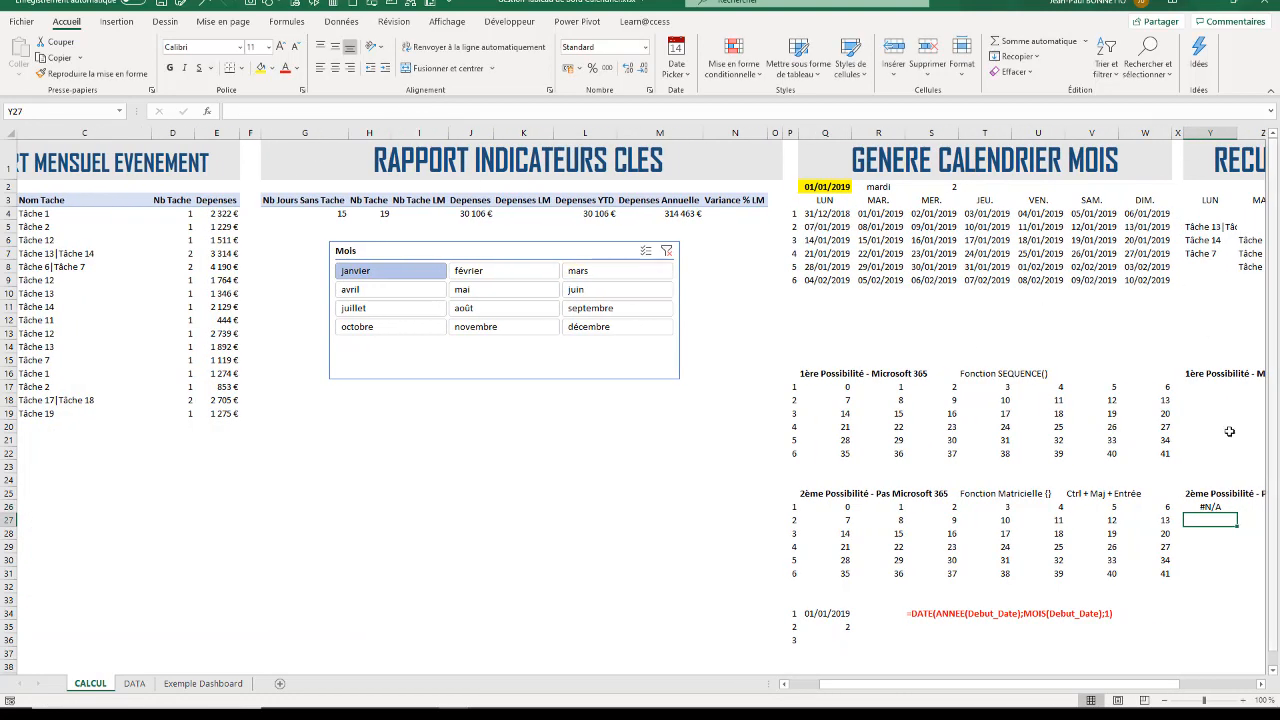
# - Copy the RECHERCHEV formula from Y26 across and down to fill Y26:AE31
pyautogui.click(1213, 504)
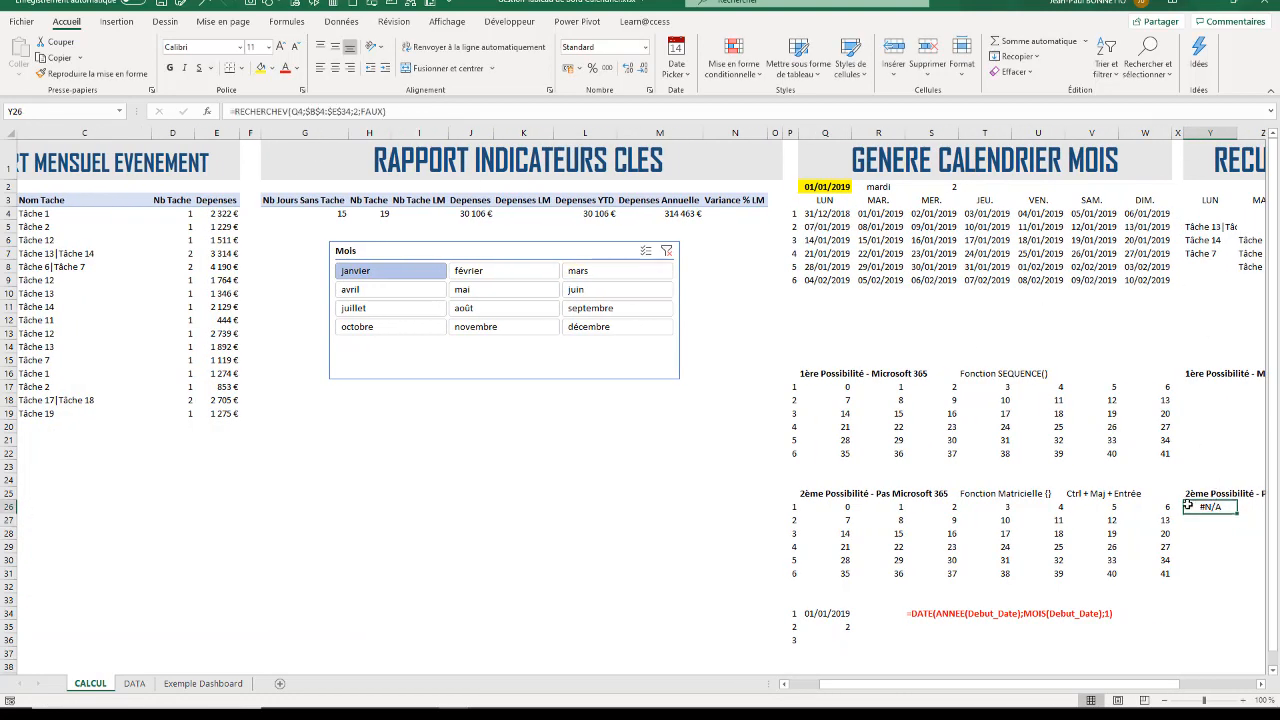
pyautogui.click(1261, 684)
pyautogui.click(1261, 684)
pyautogui.click(1261, 684)
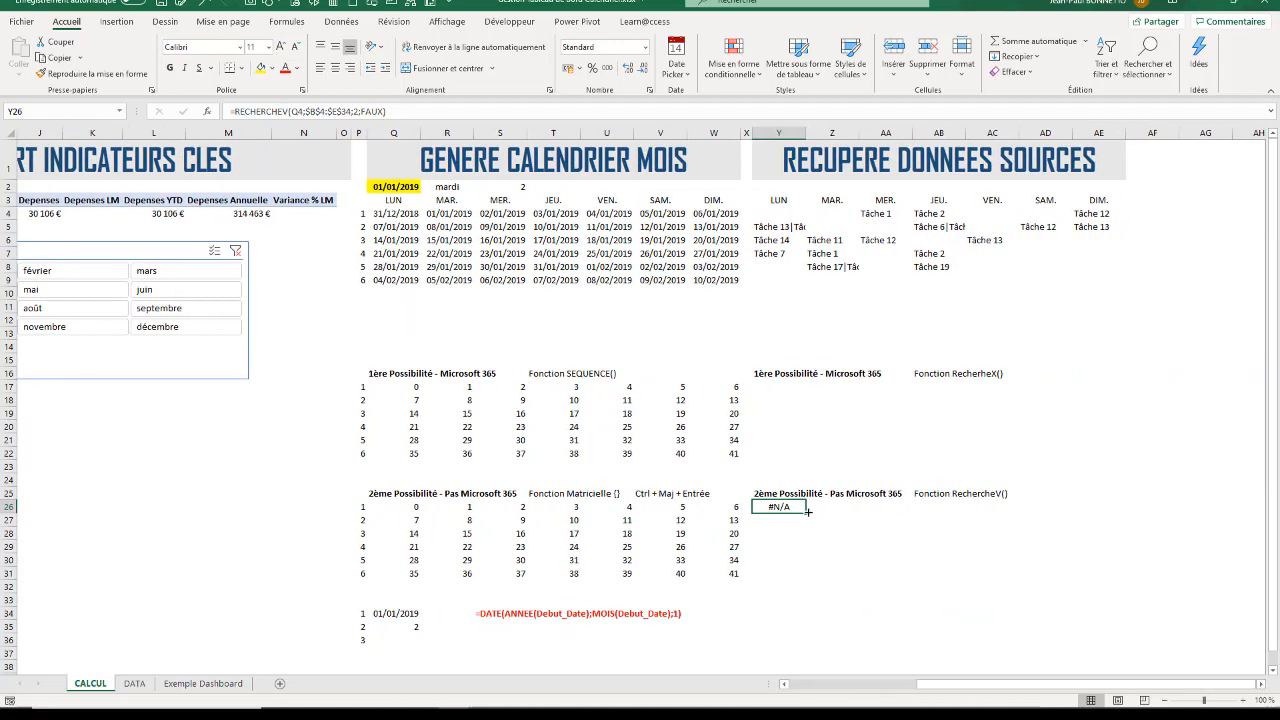
pyautogui.moveTo(807, 511); pyautogui.dragTo(1120, 582)
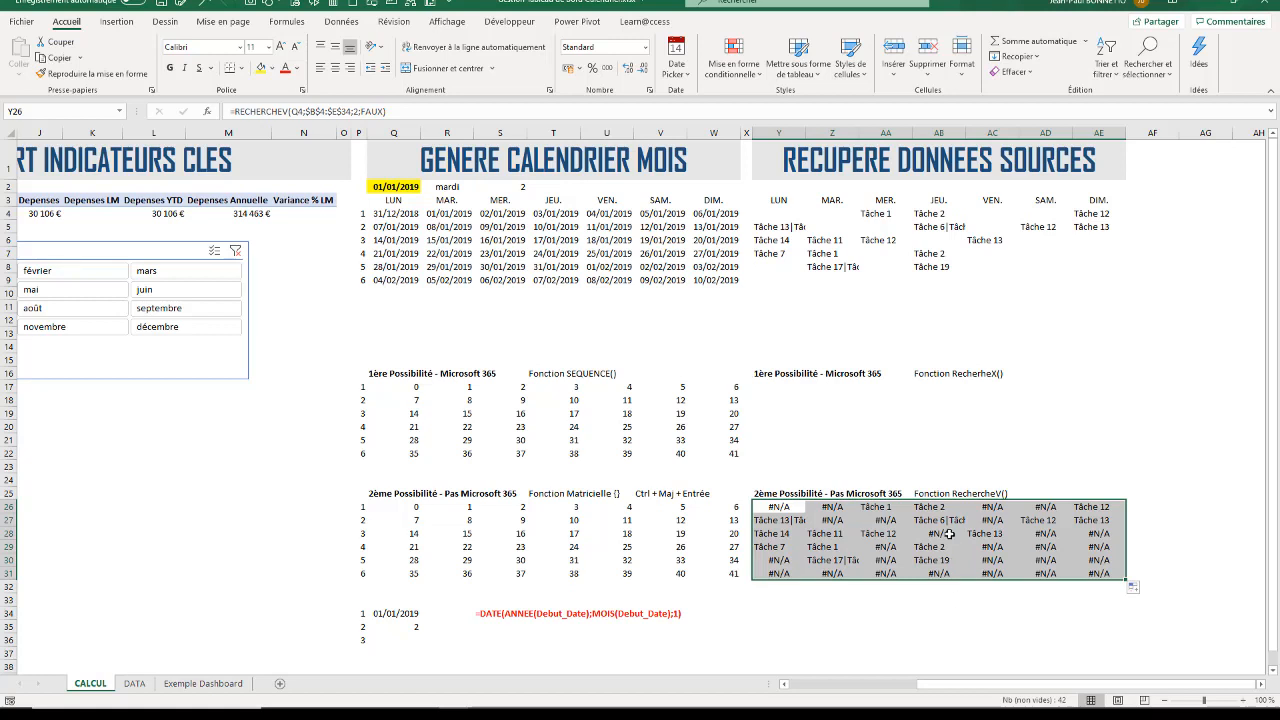
# - Wrap the RECHERCHEV formula in Y26 in SIERREUR with an empty string "" as the error value
pyautogui.click(787, 506)
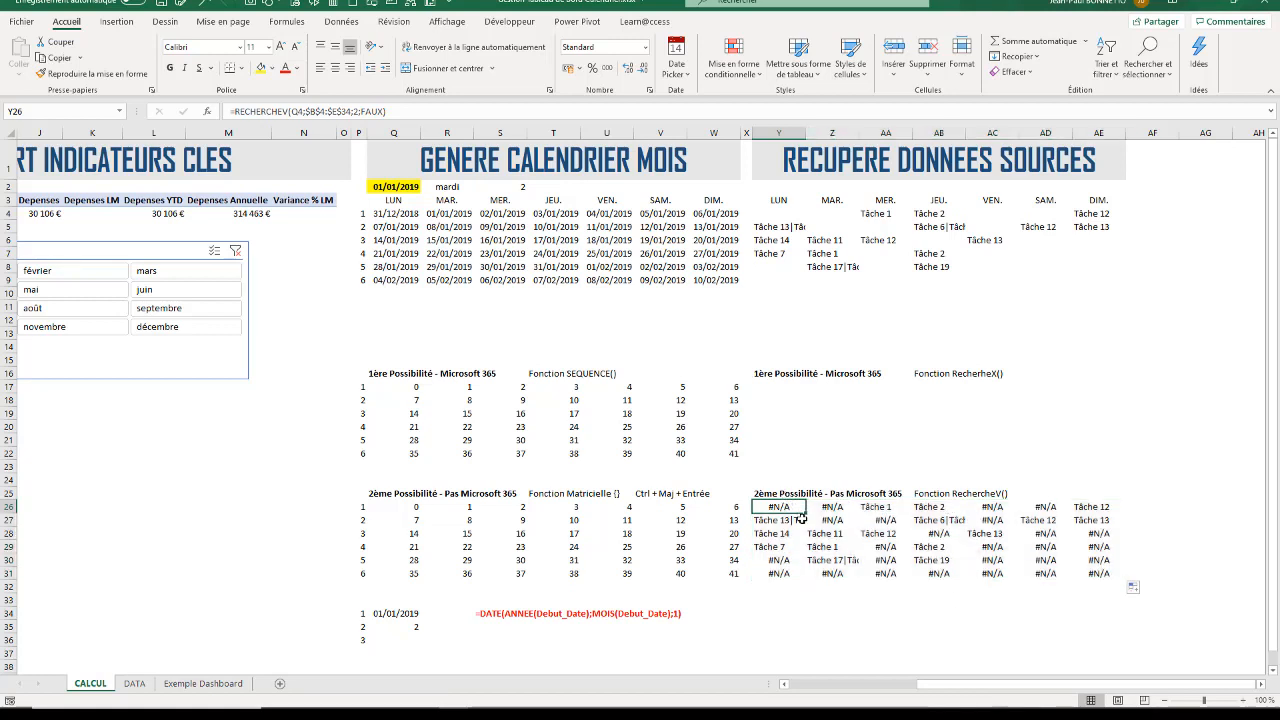
pyautogui.click(876, 214)
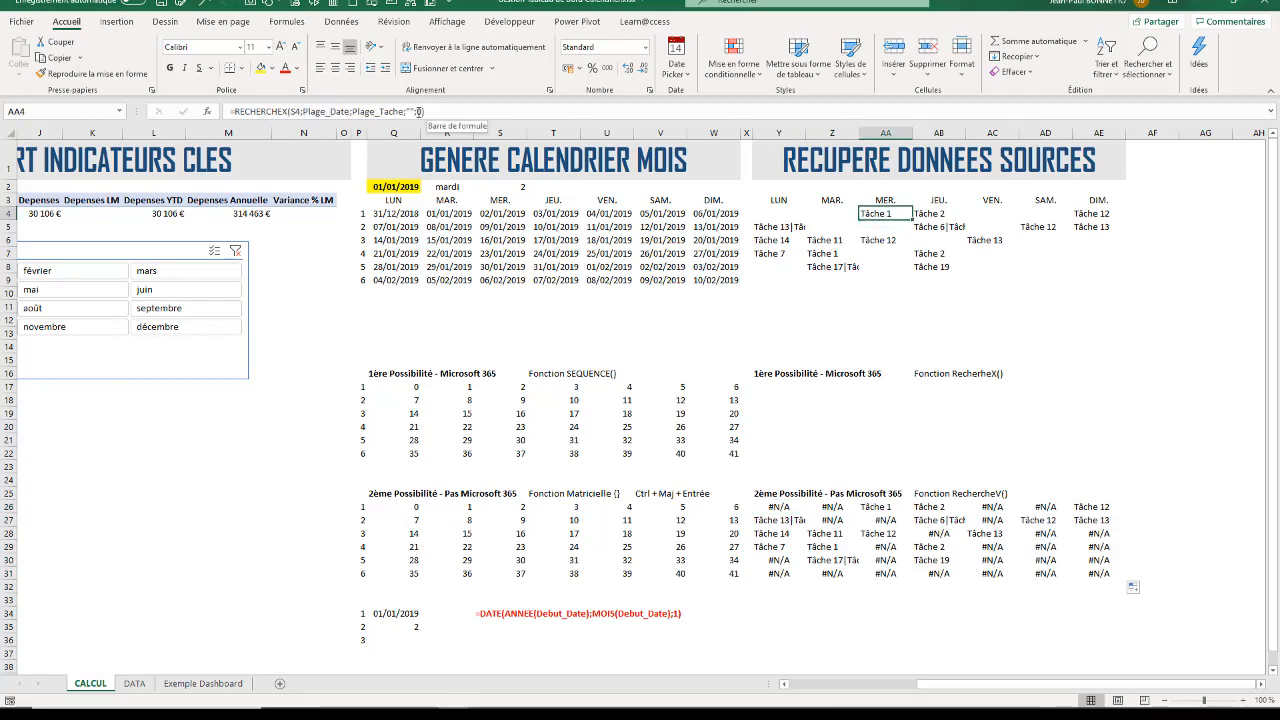
pyautogui.moveTo(740, 497); pyautogui.dragTo(1085, 564)
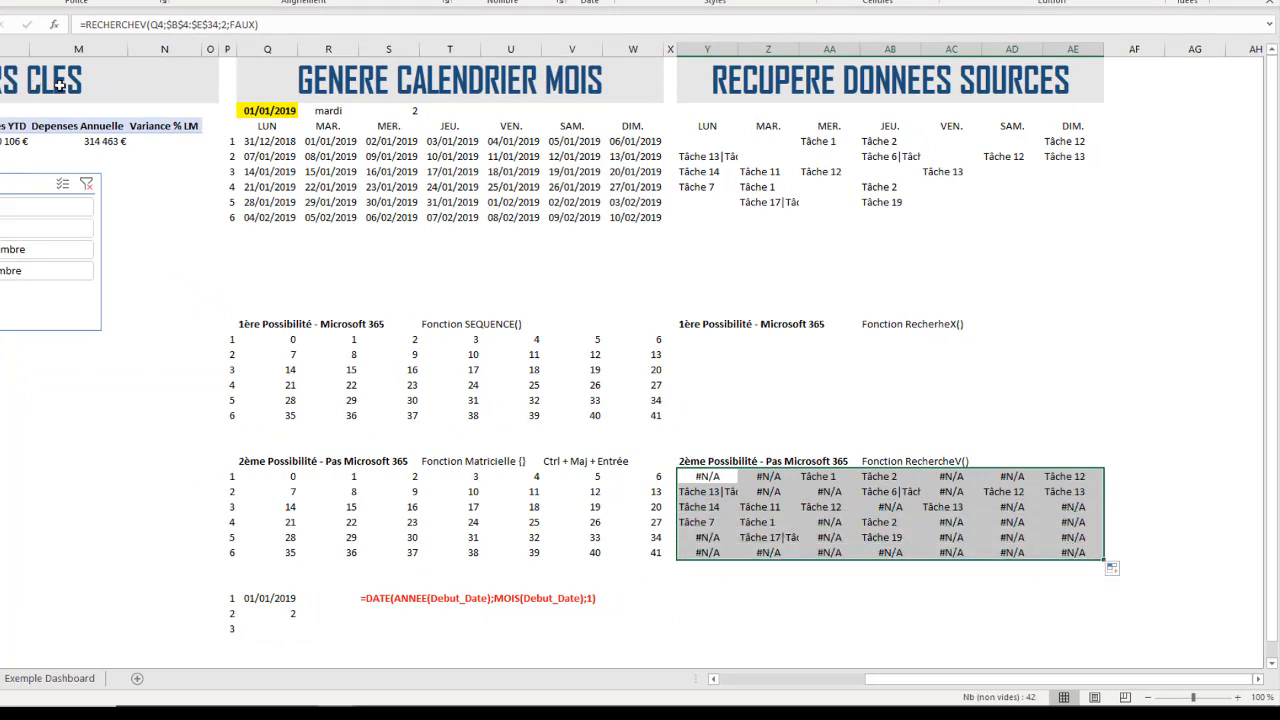
pyautogui.click(86, 24)
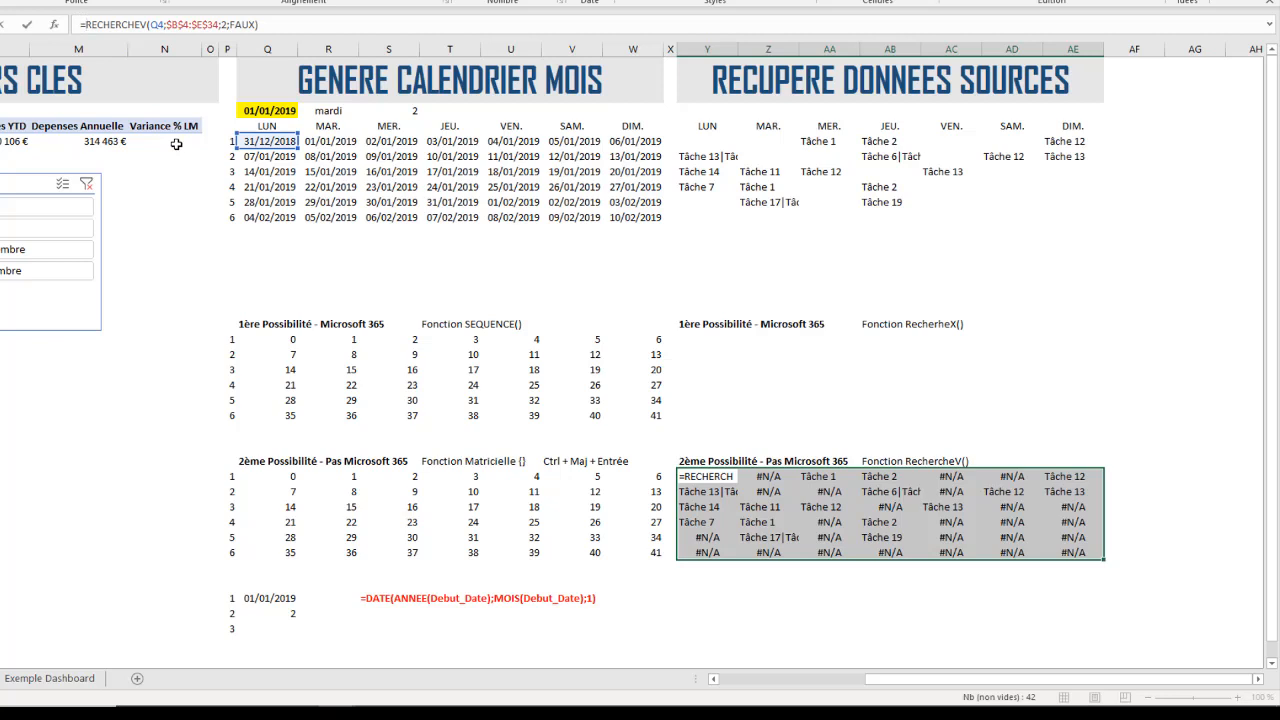
pyautogui.write('si')
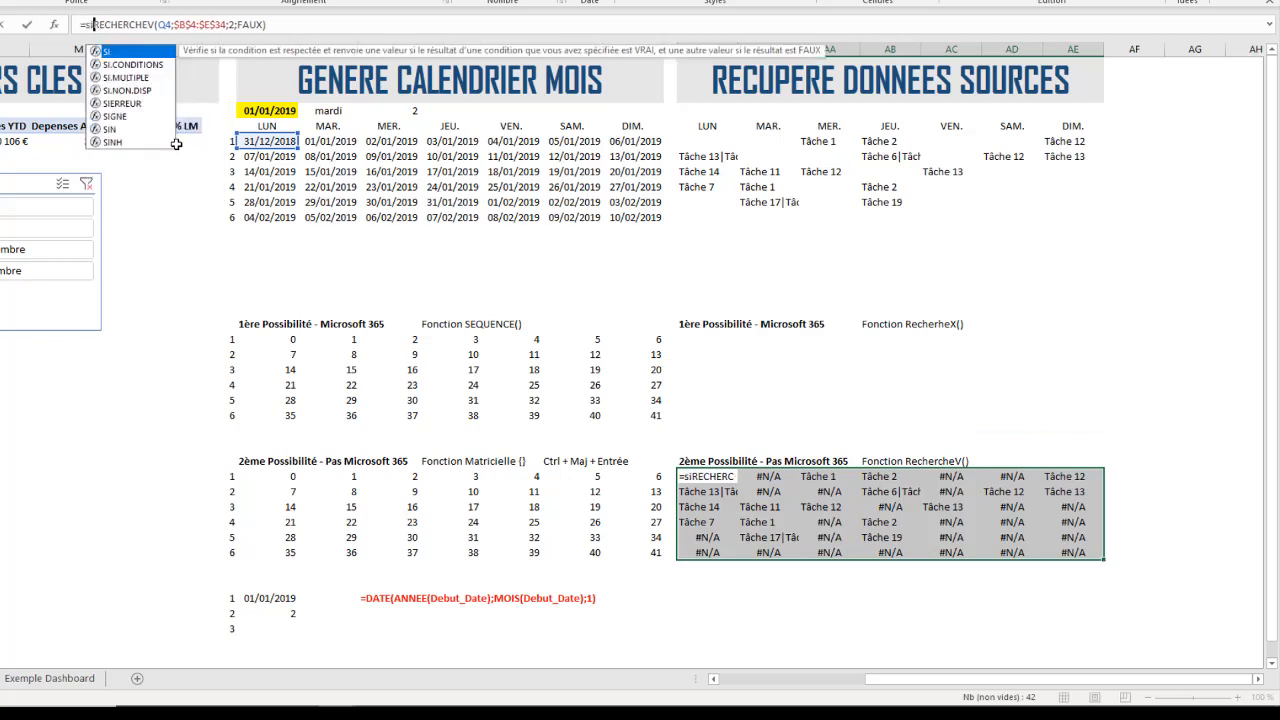
pyautogui.doubleClick(136, 104)
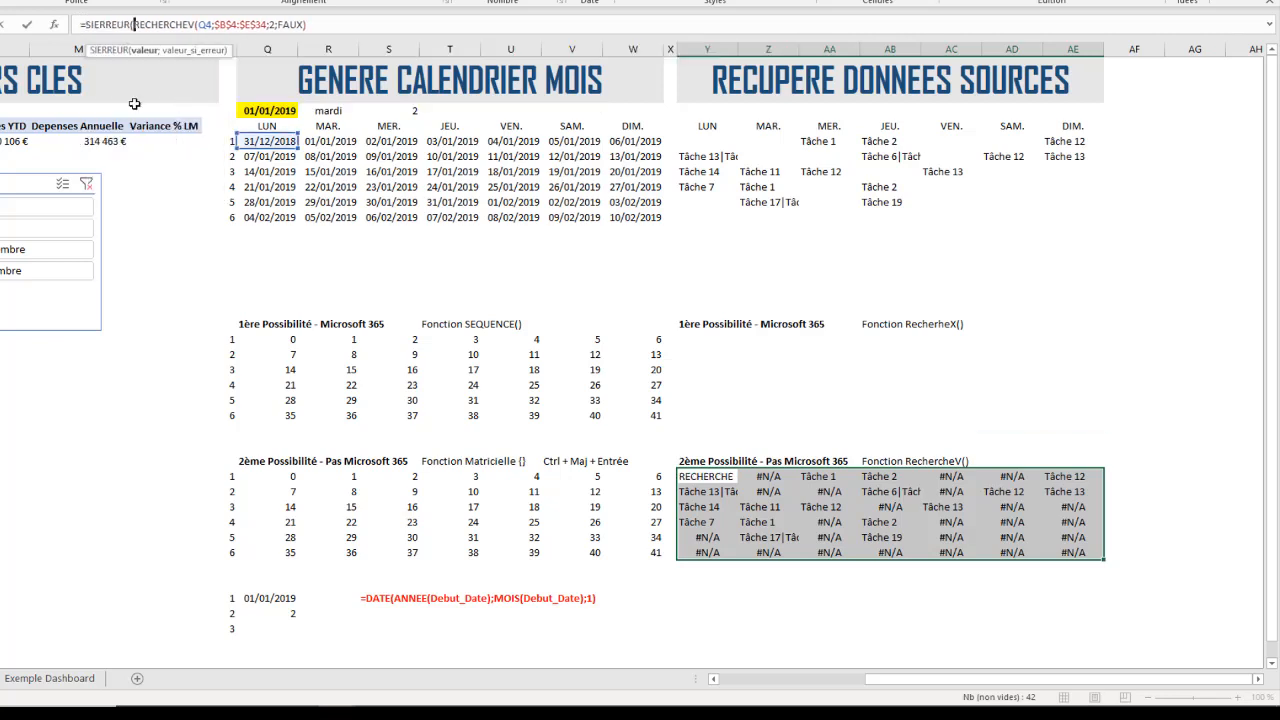
pyautogui.click(335, 24)
pyautogui.write(';')
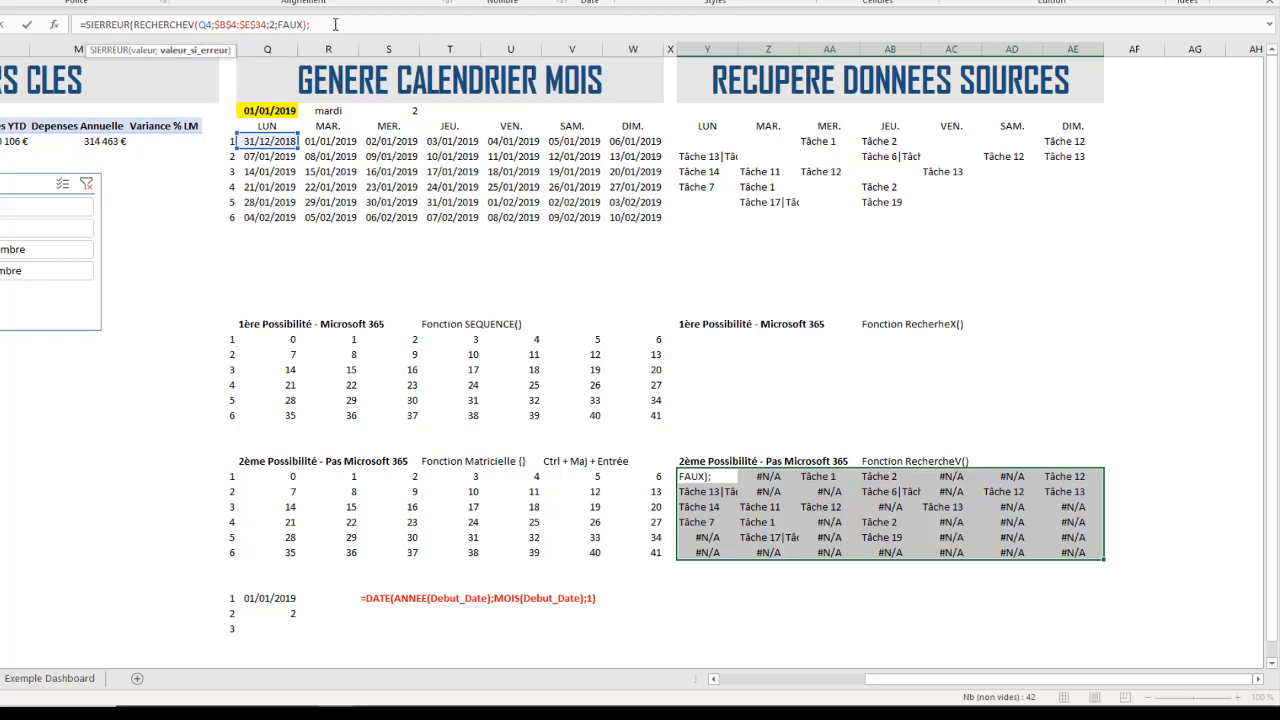
pyautogui.write('"")')
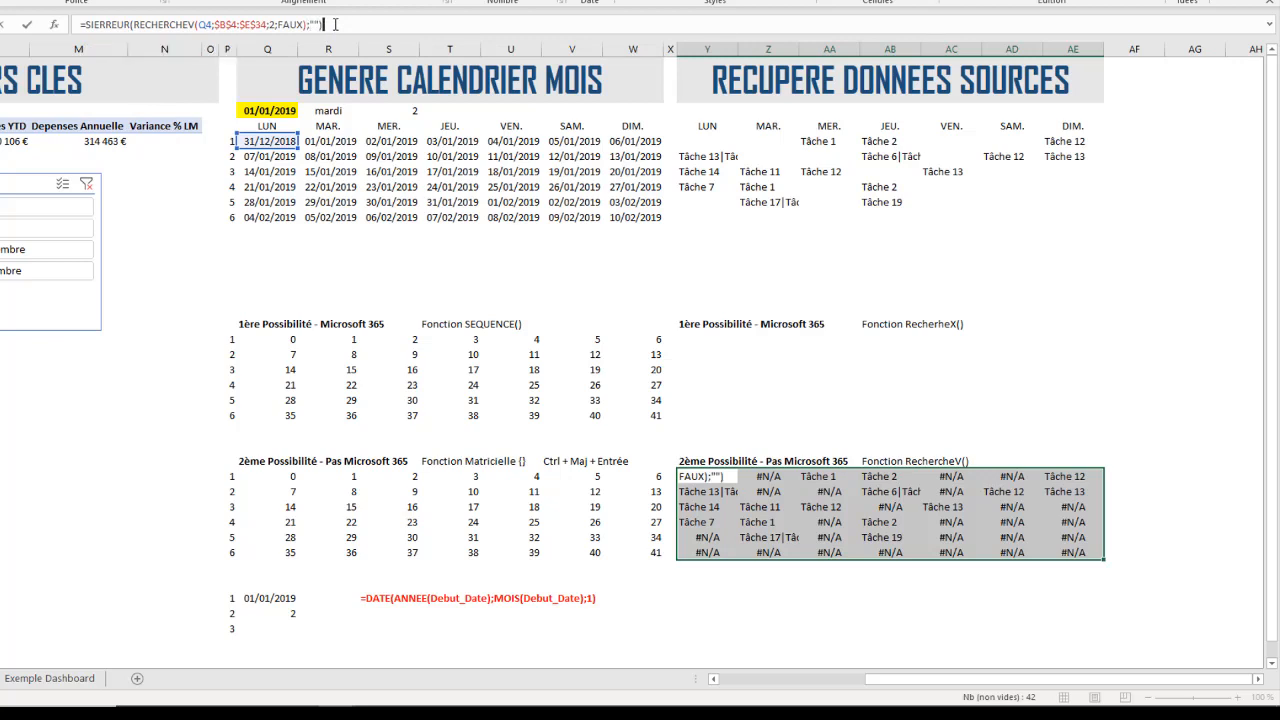
pyautogui.press('Return')
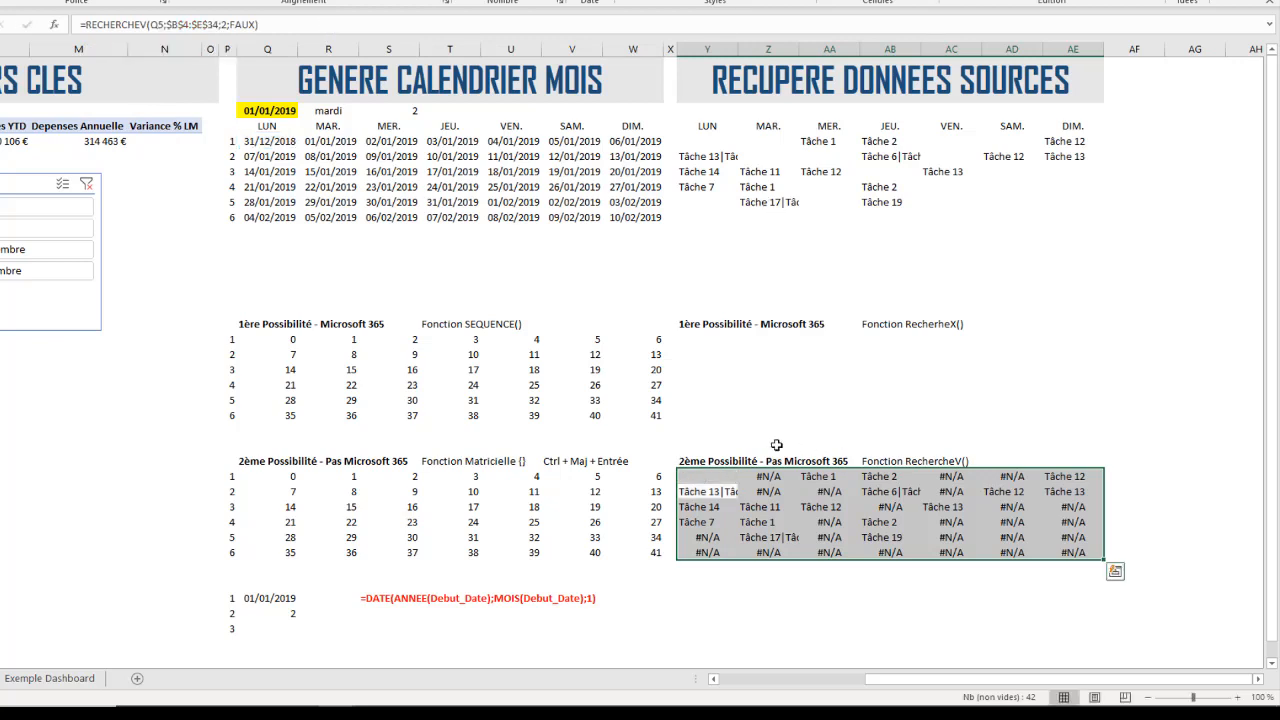
pyautogui.click(716, 478)
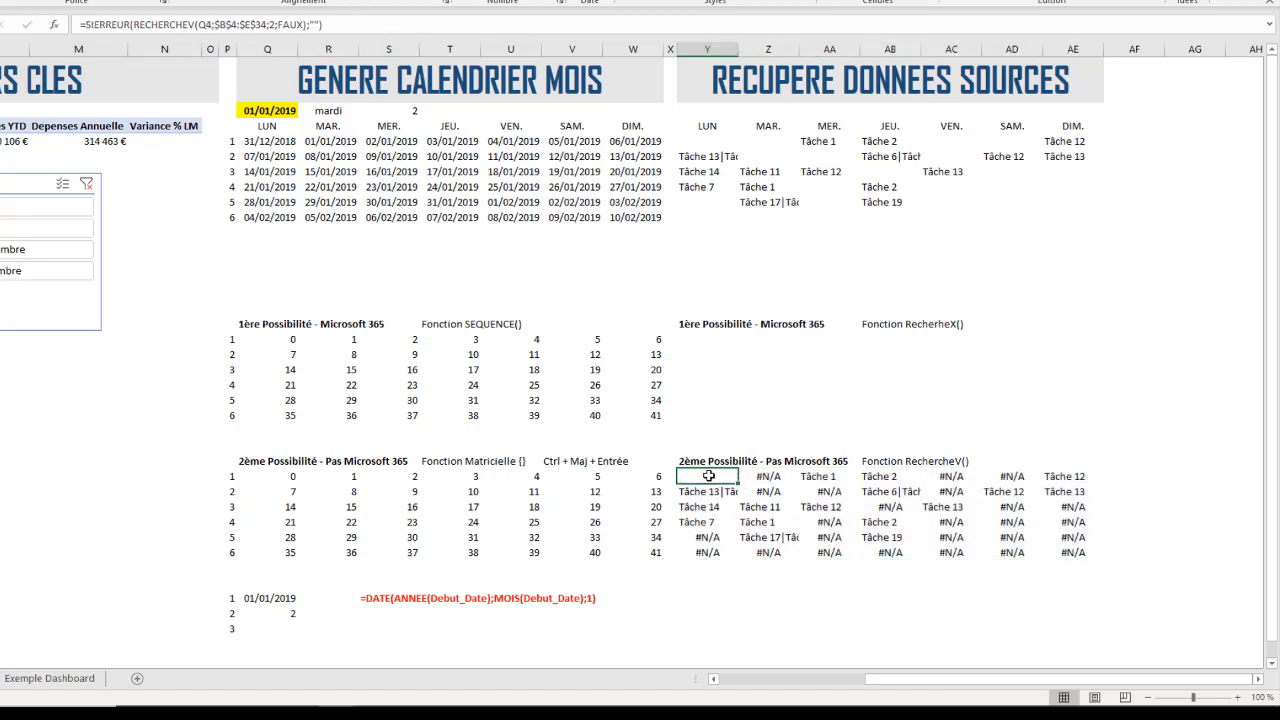
# - Copy the SIERREUR formula from Y26 across and down to fill Y26:AE31, and compare the grid with the RECHERCHEX grid Y4:AE9
pyautogui.moveTo(728, 480); pyautogui.dragTo(1104, 557)
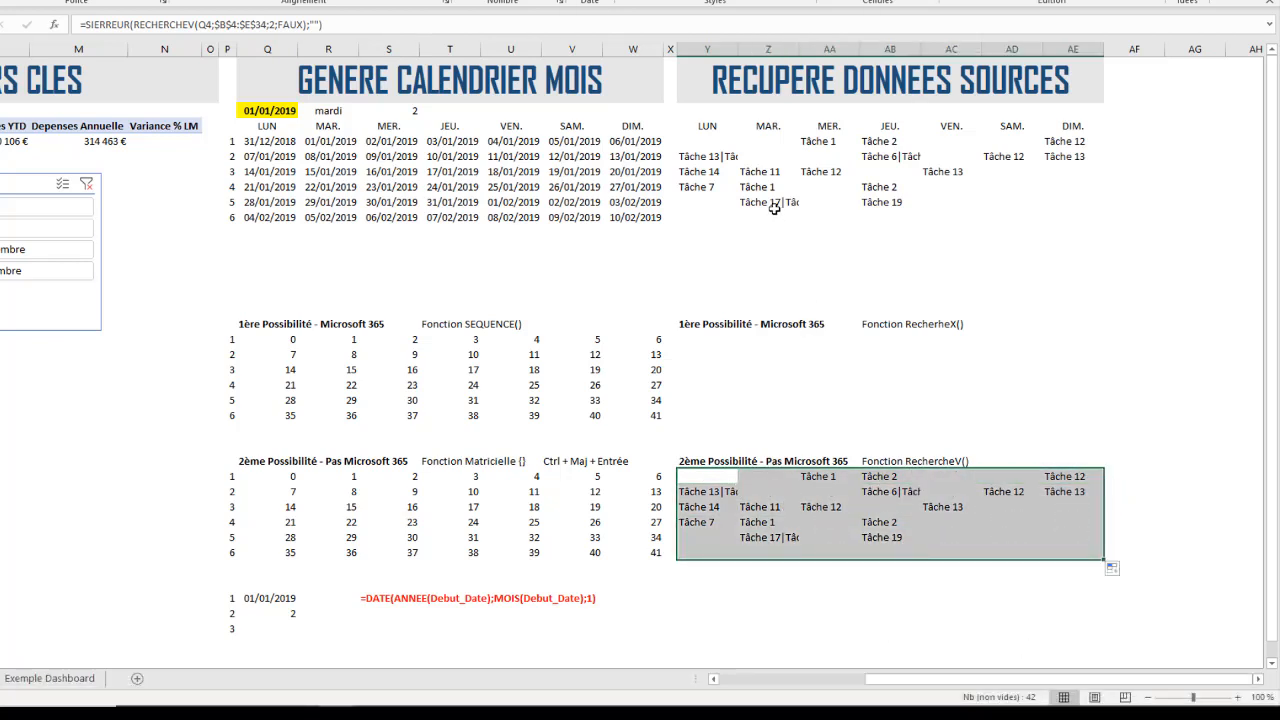
pyautogui.click(782, 170)
pyautogui.moveTo(783, 489); pyautogui.dragTo(782, 506)
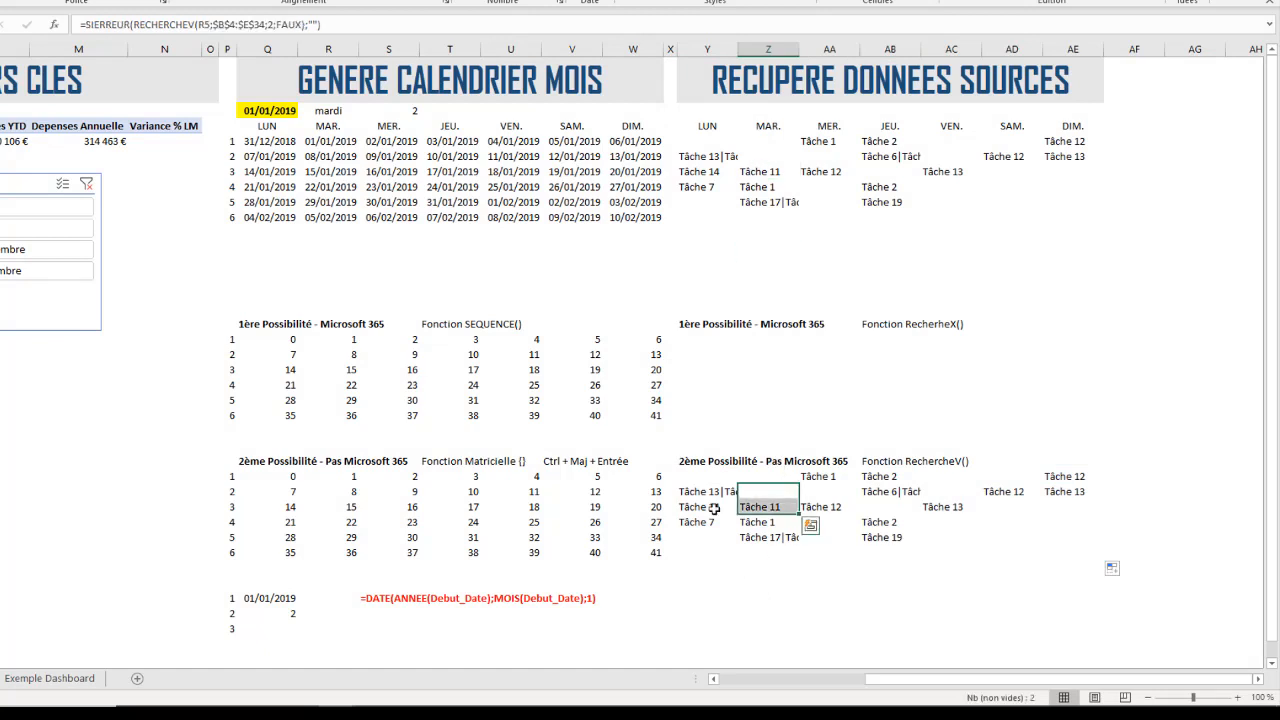
pyautogui.moveTo(705, 477); pyautogui.dragTo(1075, 542)
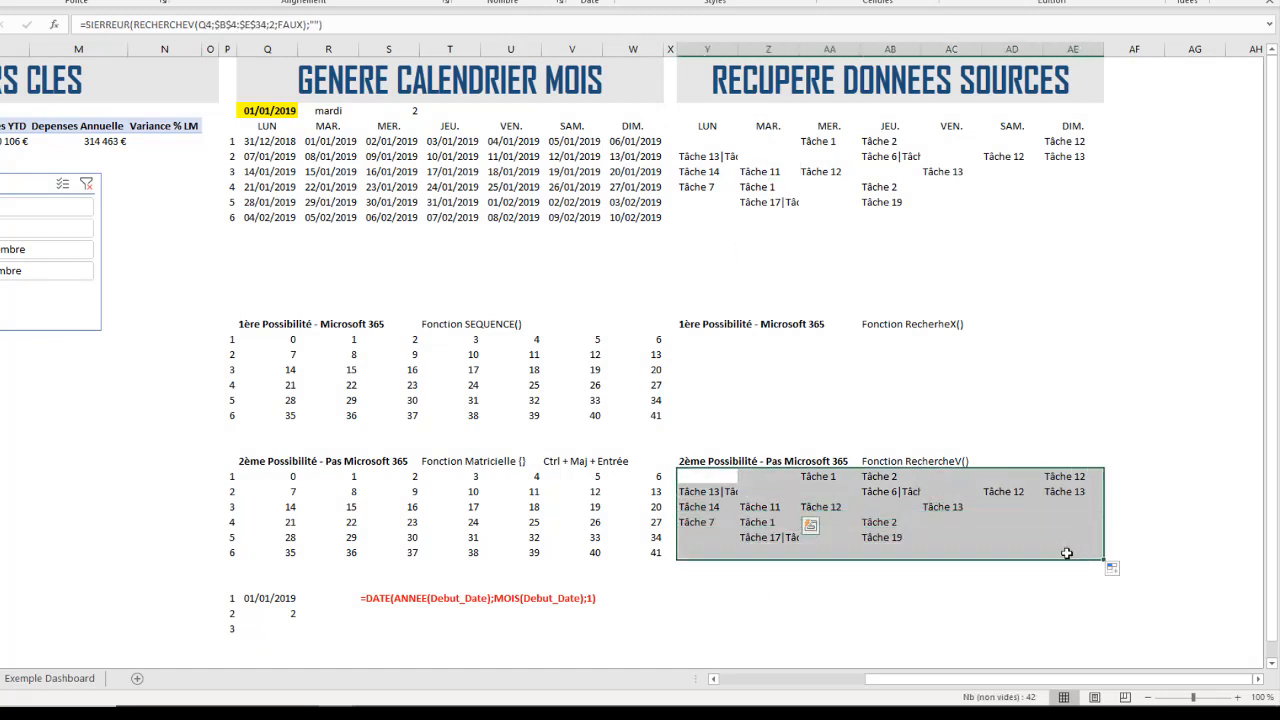
pyautogui.moveTo(706, 141); pyautogui.dragTo(1069, 220)
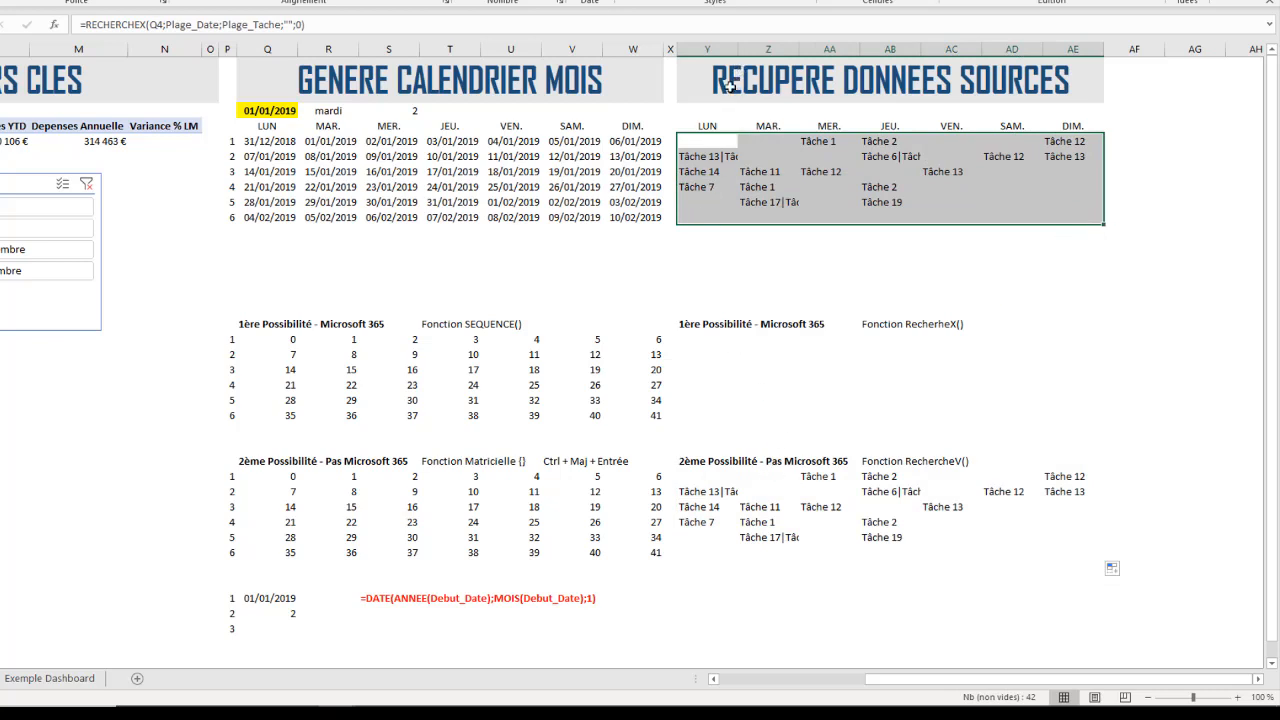
pyautogui.click(710, 156)
pyautogui.click(768, 176)
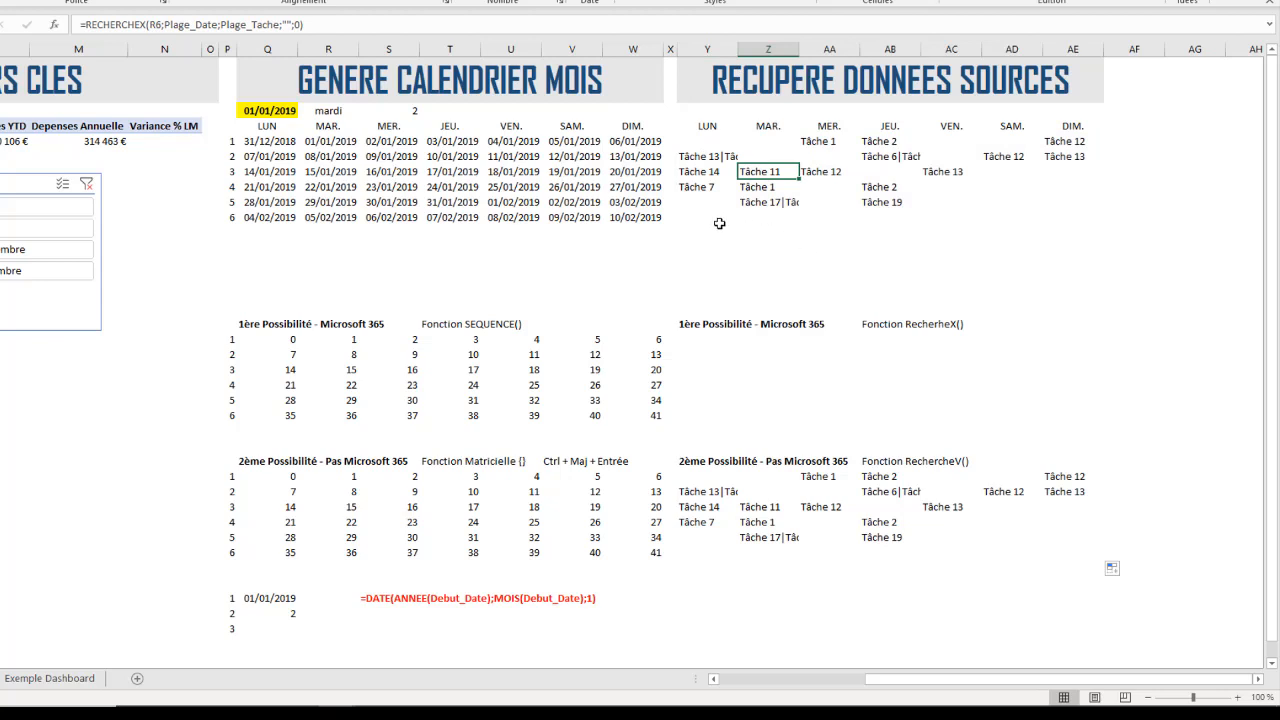
pyautogui.moveTo(706, 141); pyautogui.dragTo(1074, 220)
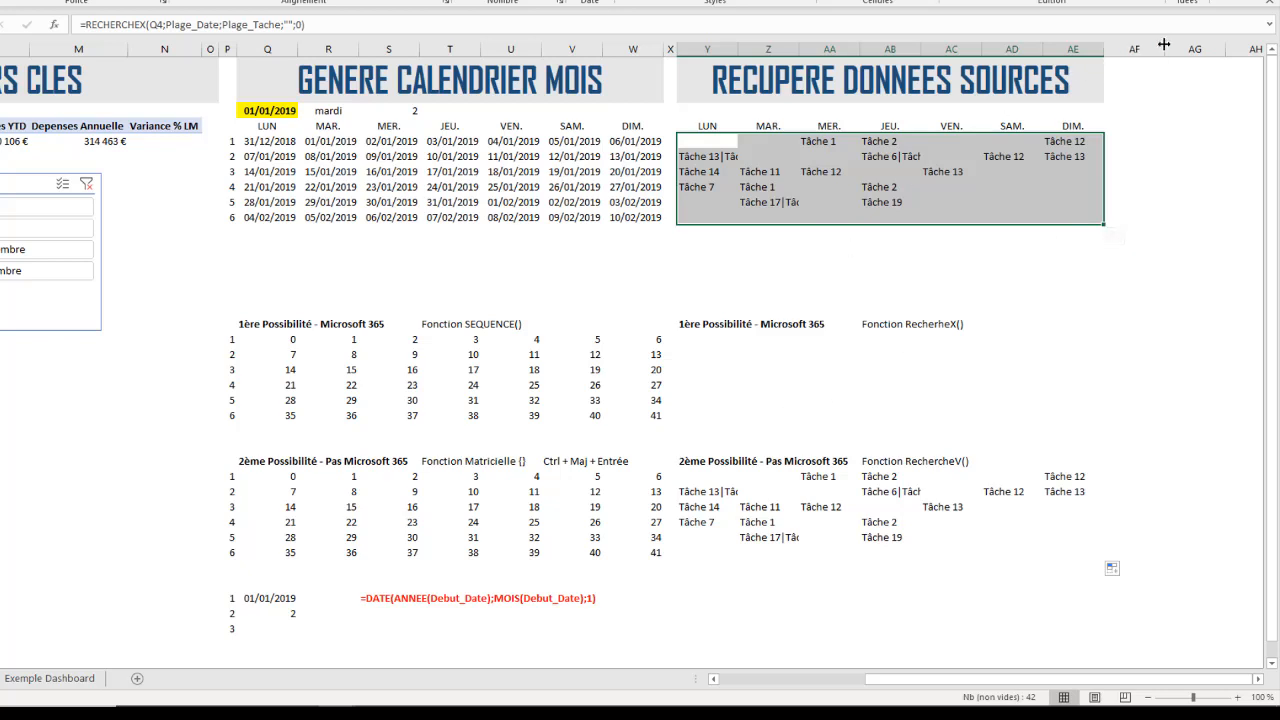
# - Narrow column AF beside the retrieved tasks, and review the RECHERCHEX formulas alongside the calendar date formula in Q4
pyautogui.moveTo(1165, 44); pyautogui.dragTo(1122, 63)
pyautogui.click(702, 142)
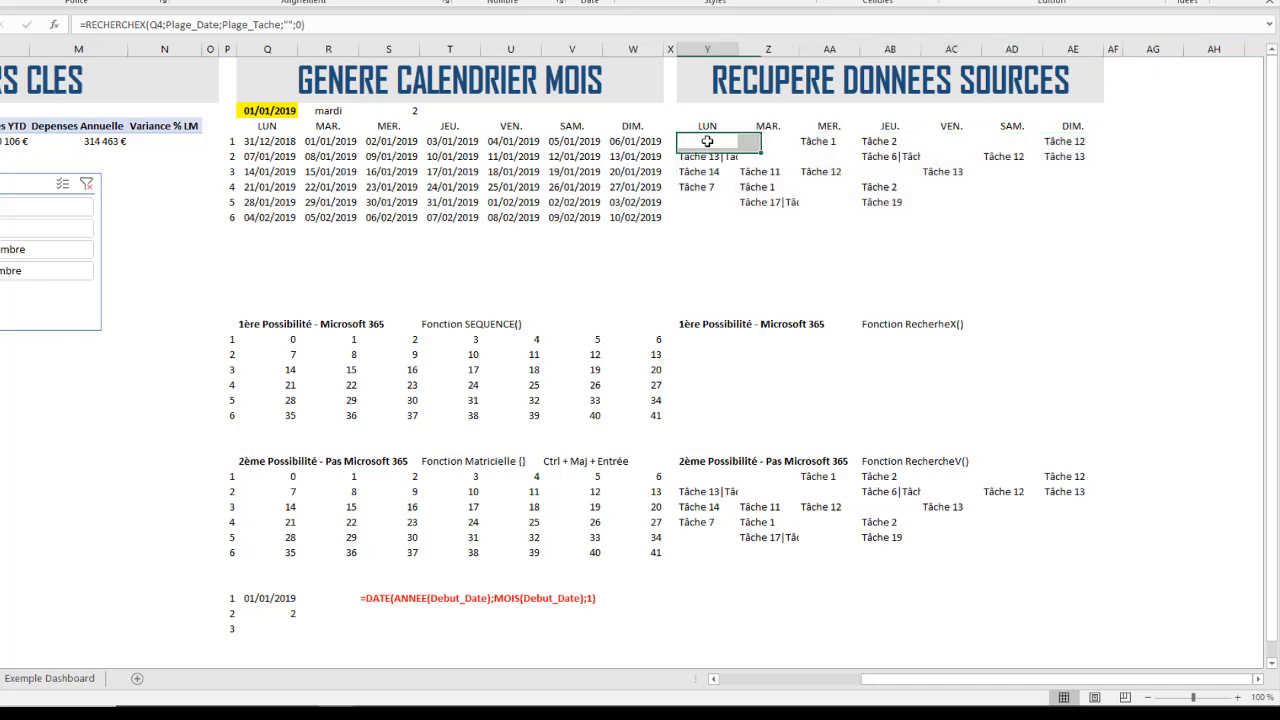
pyautogui.click(252, 142)
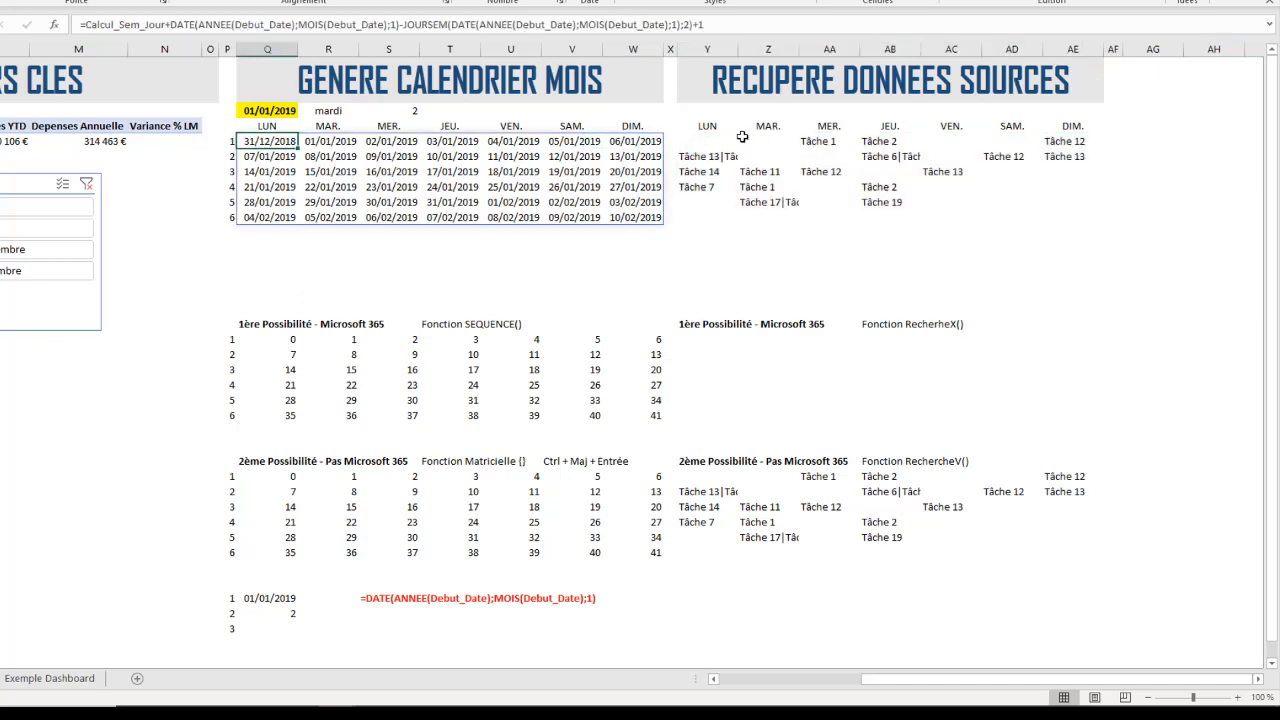
pyautogui.click(710, 142)
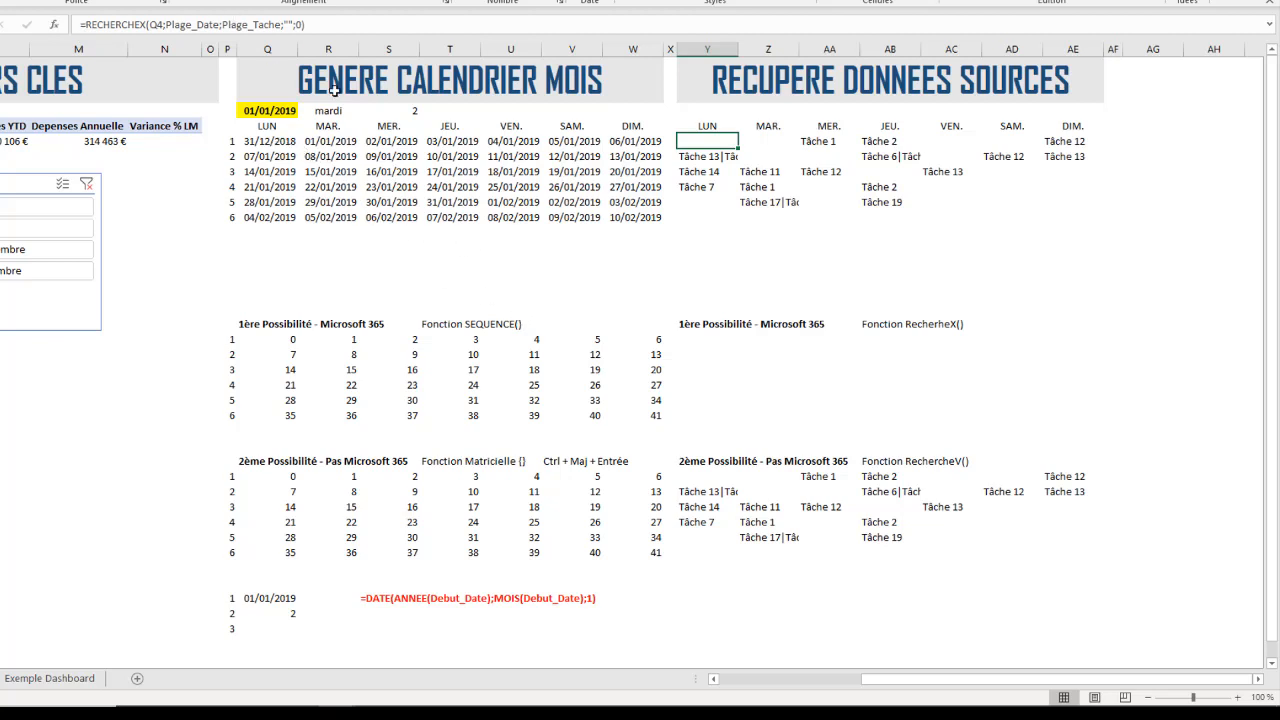
pyautogui.click(718, 156)
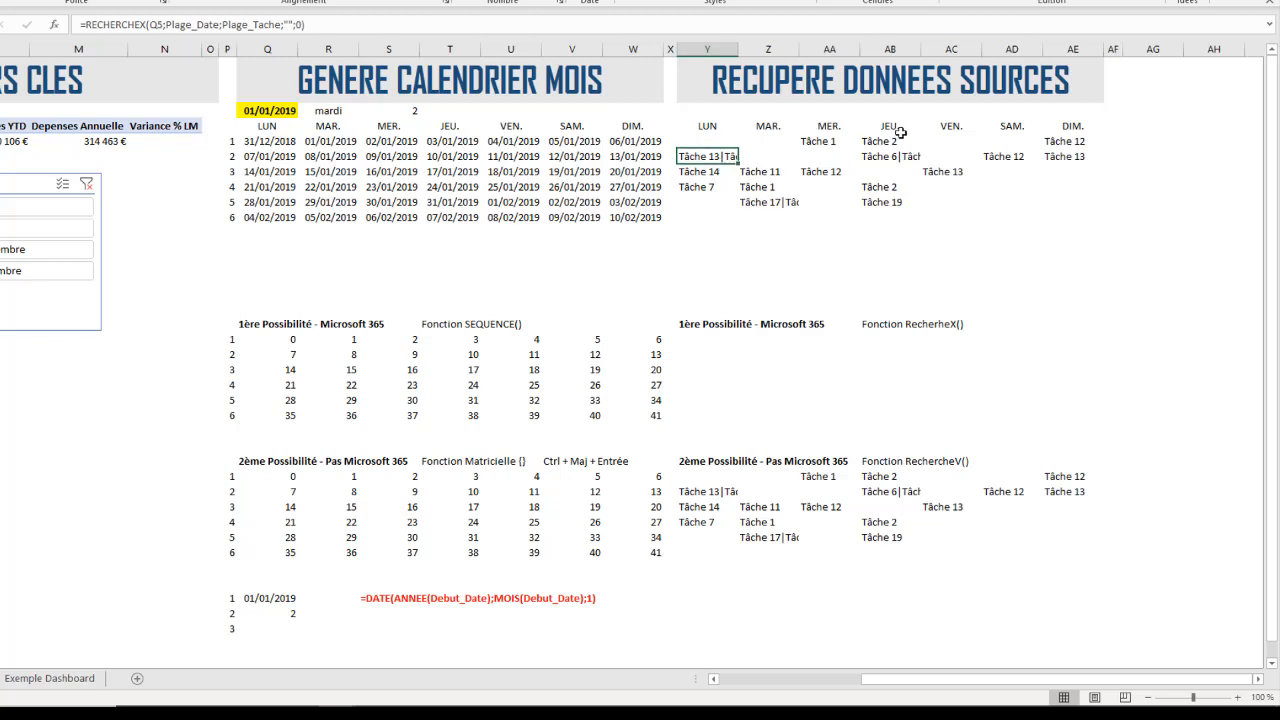
pyautogui.click(1151, 69)
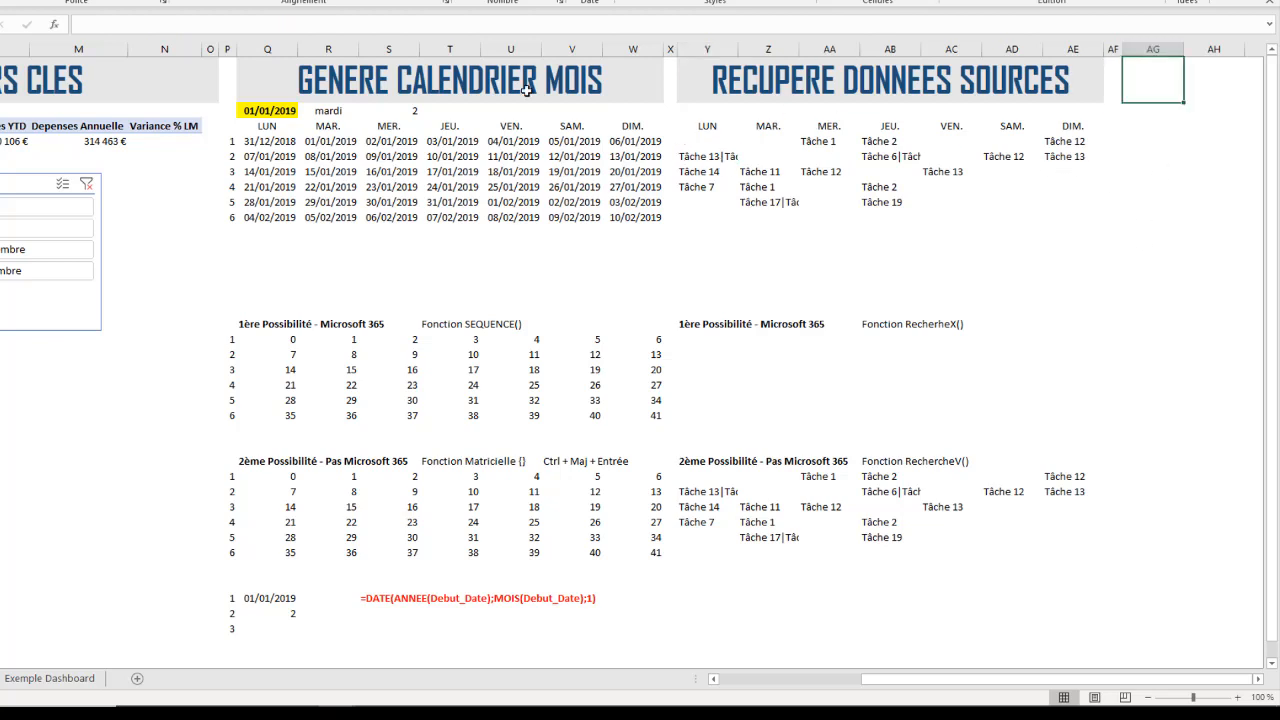
pyautogui.click(326, 155)
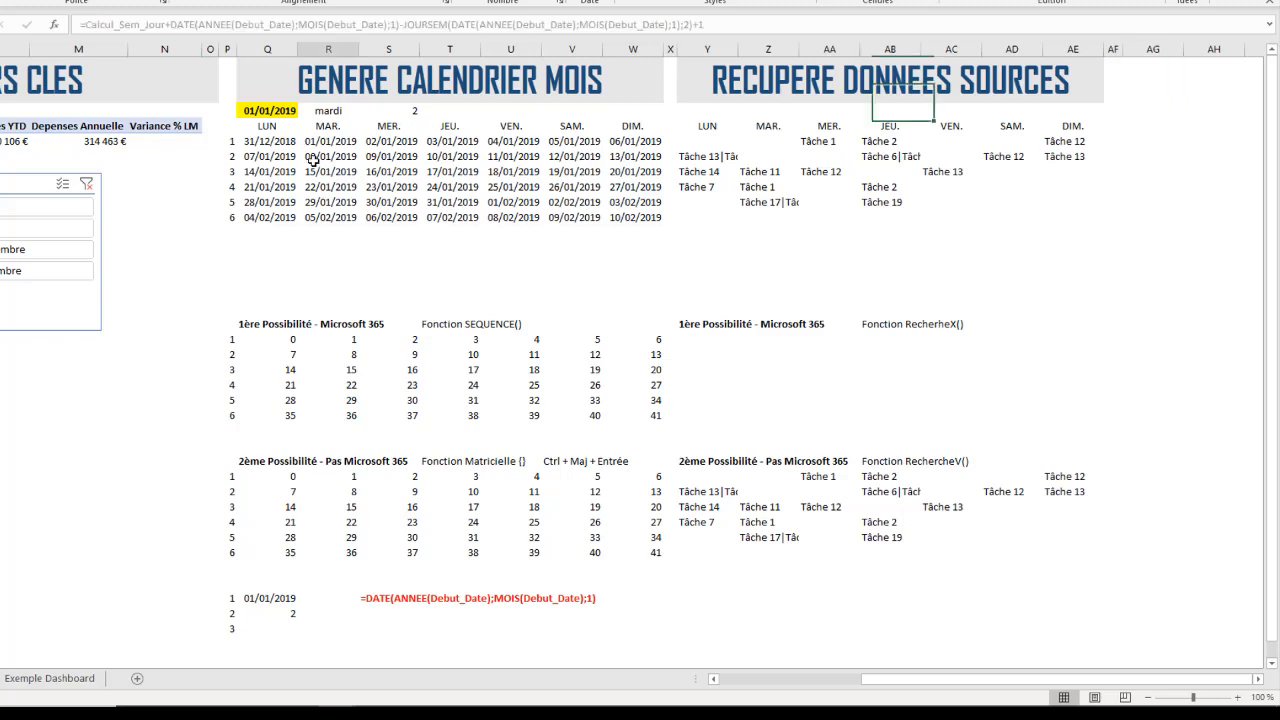
pyautogui.click(808, 155)
# - Examine the monthly event calendar on the Exemple Dashboard sheet and return to the first RECHERCHEX cell, Y4, on the calculation sheet
pyautogui.click(50, 678)
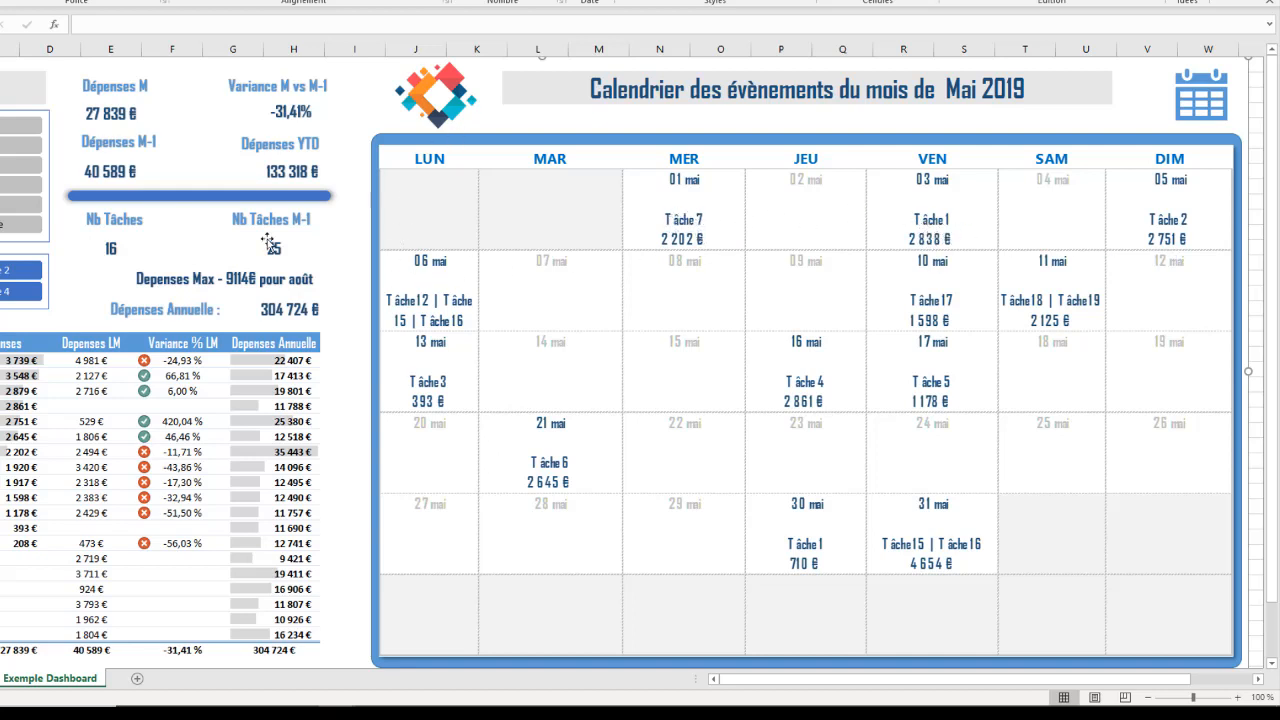
pyautogui.click(0, 678)
pyautogui.click(0, 678)
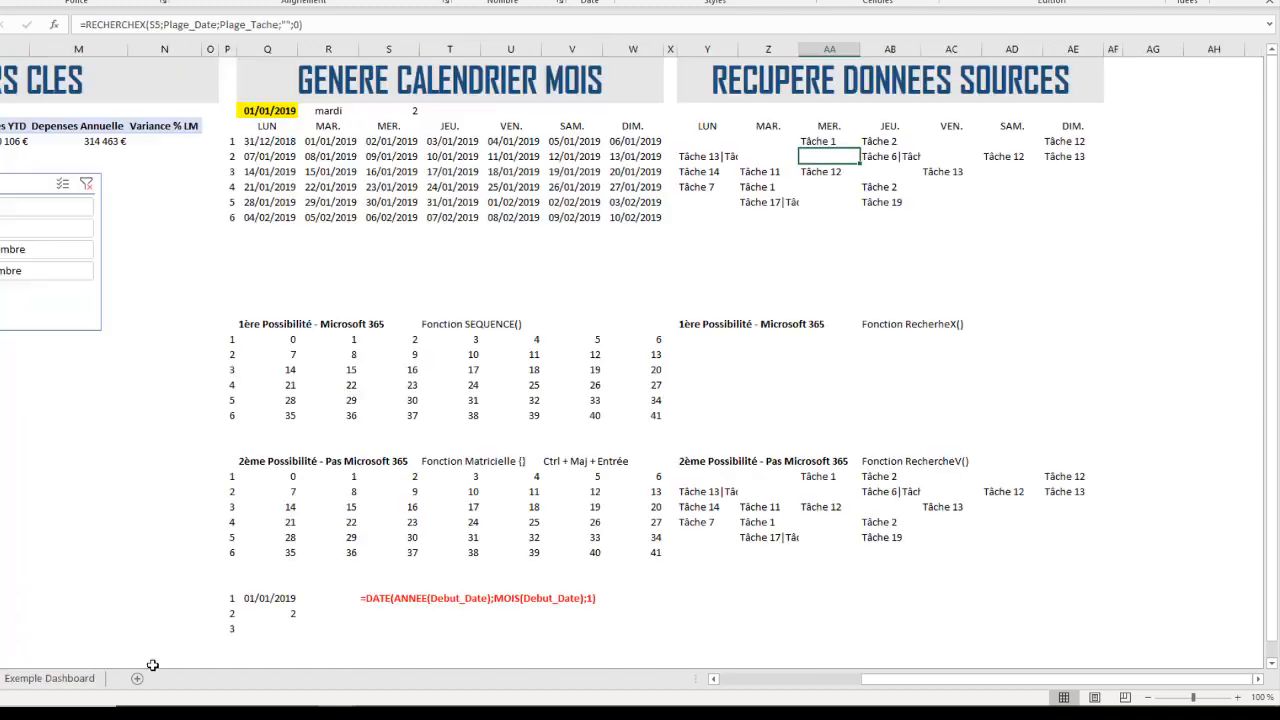
pyautogui.click(705, 140)
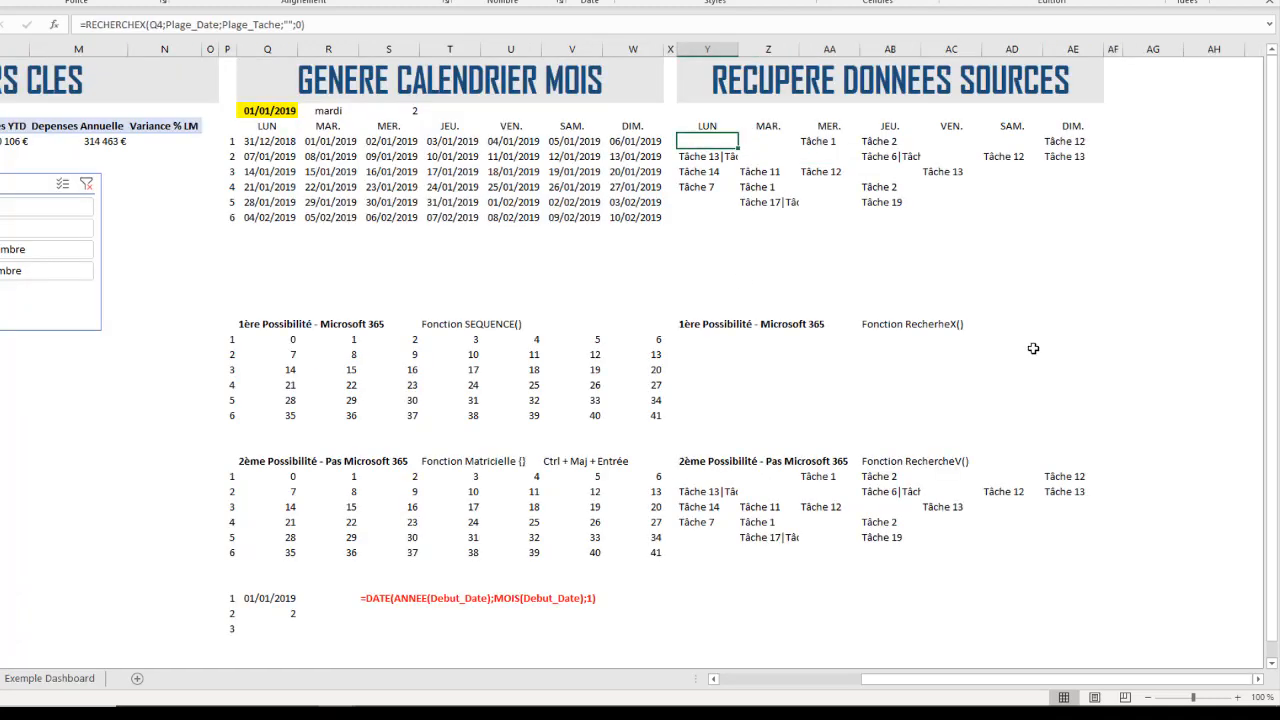